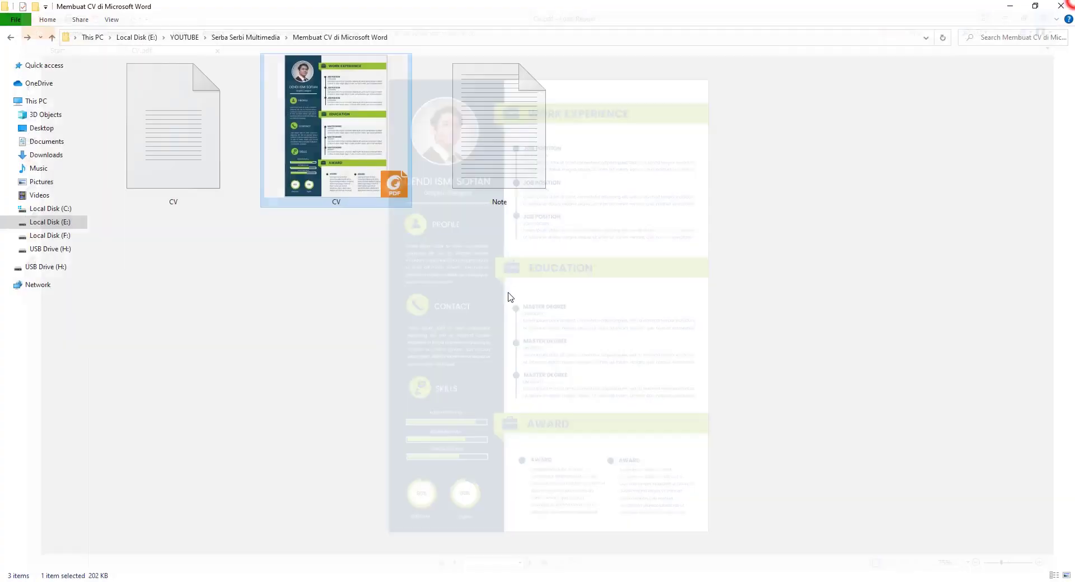
# Close CV.pdf in Foxit Reader so the CV folder with CV, CV.pdf and Note shows.
pyautogui.click(1064, 6)
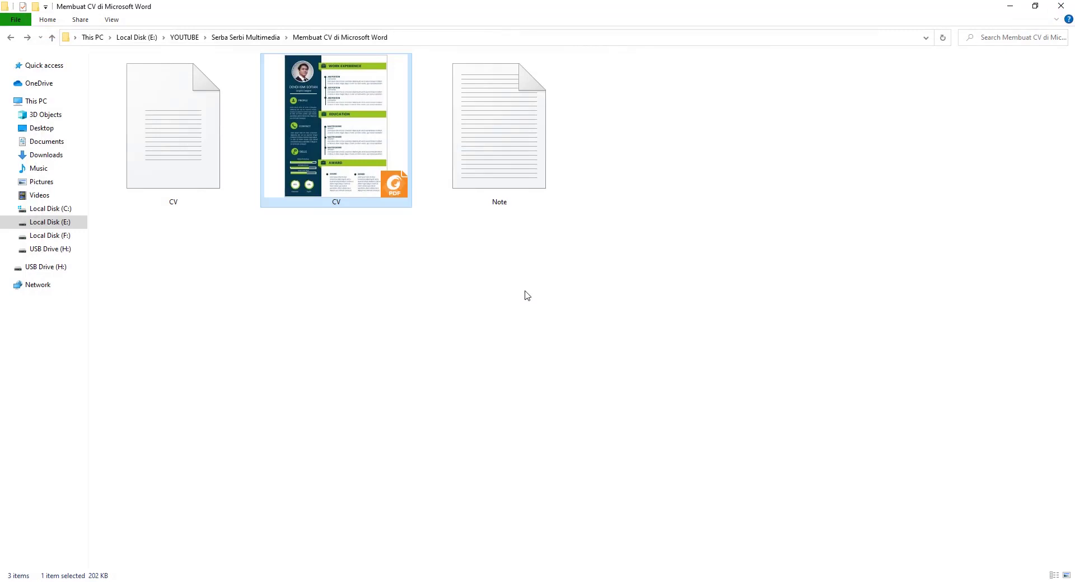
# Launch Microsoft Word by searching 'wor' from the Start menu.
pyautogui.press('super')
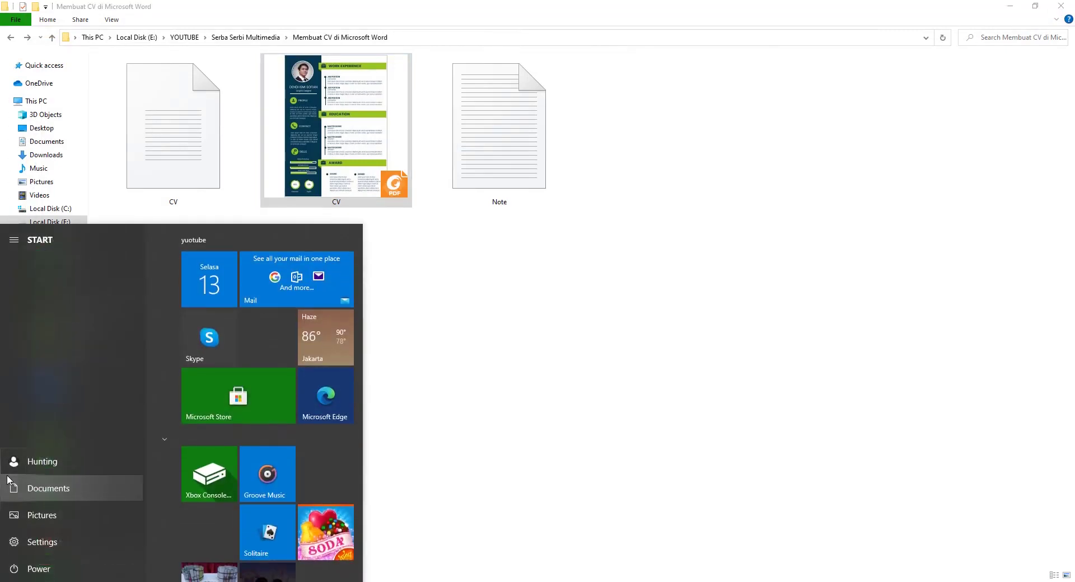
pyautogui.write('wor')
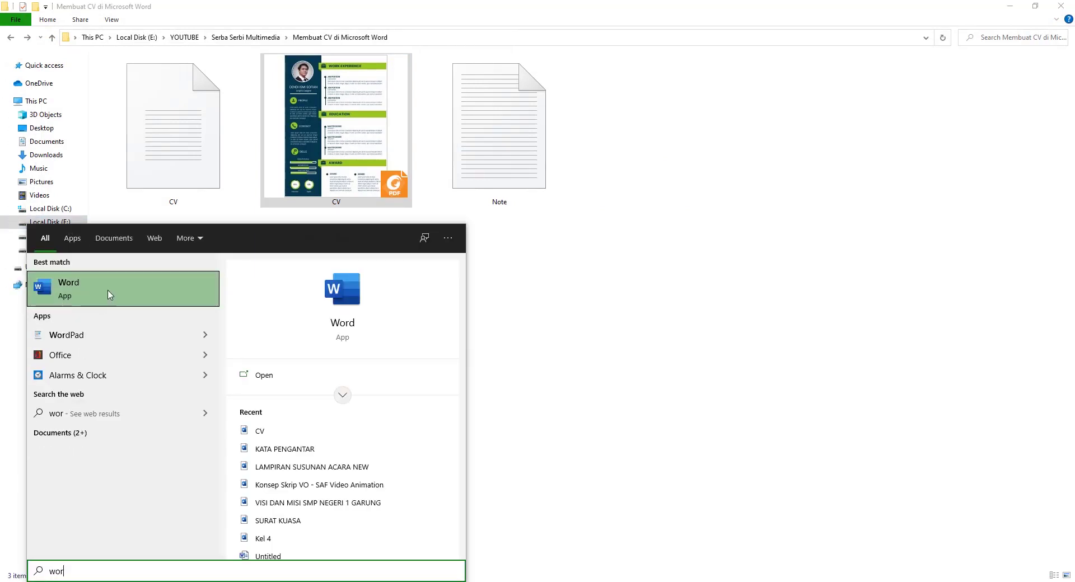
pyautogui.click(77, 289)
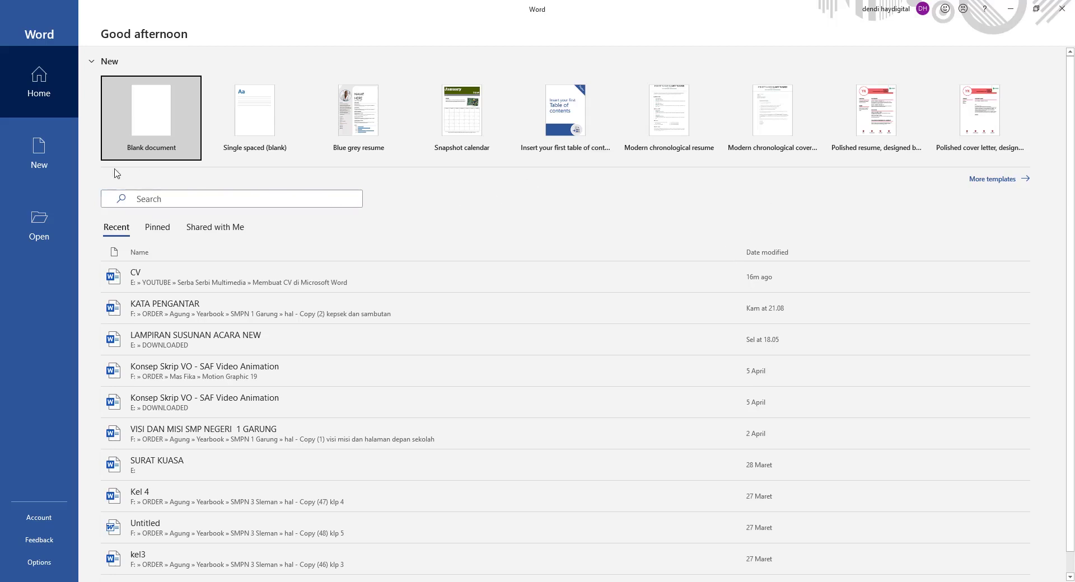
# Browse the Resumes and Cover Letters templates from the New page, then go back to the new-document options.
pyautogui.click(42, 162)
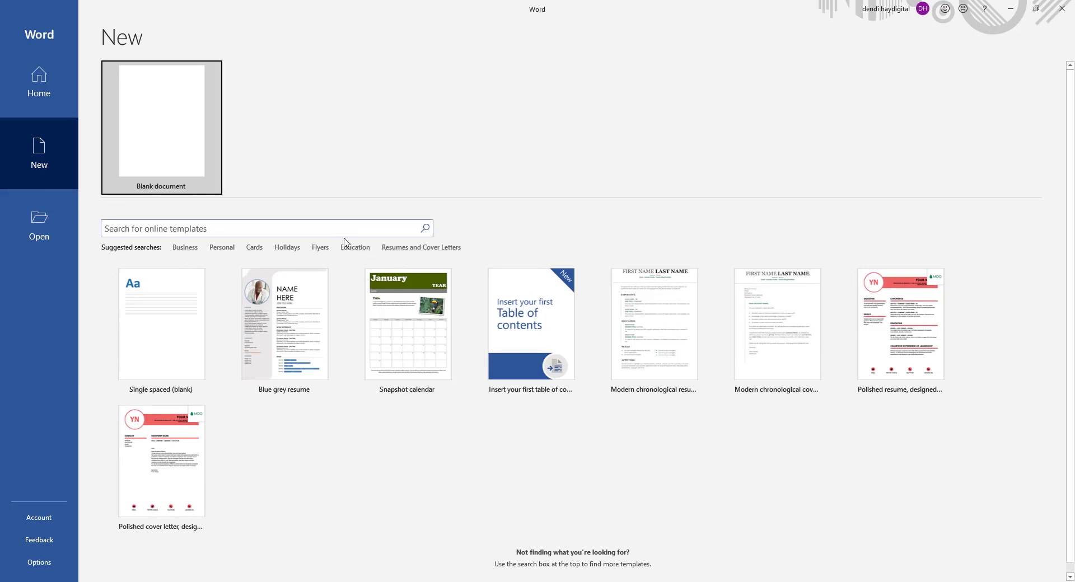
pyautogui.click(438, 248)
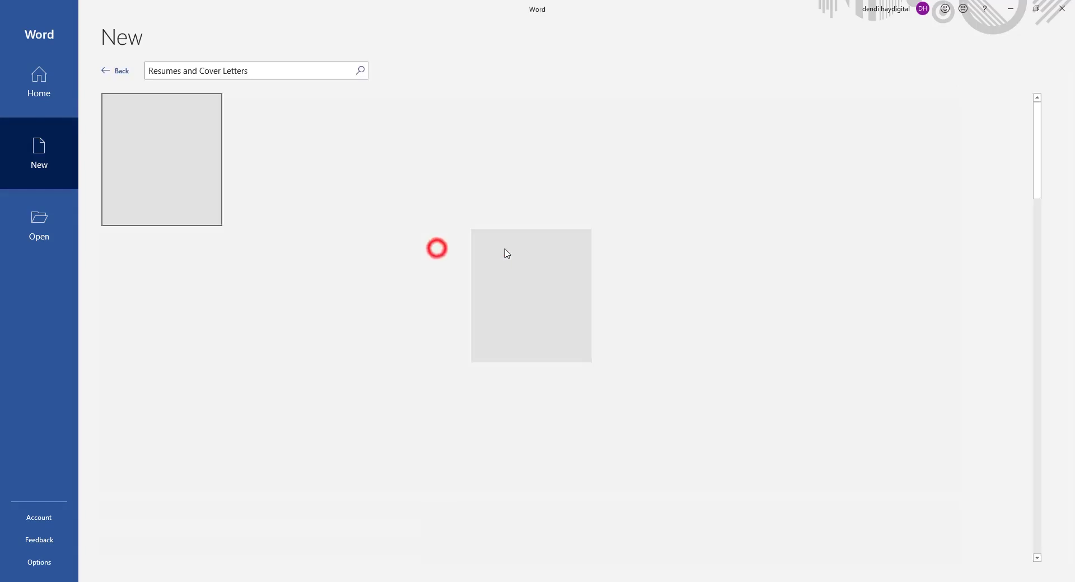
pyautogui.scroll(-2, 755, 365)
pyautogui.scroll(-7, 756, 365)
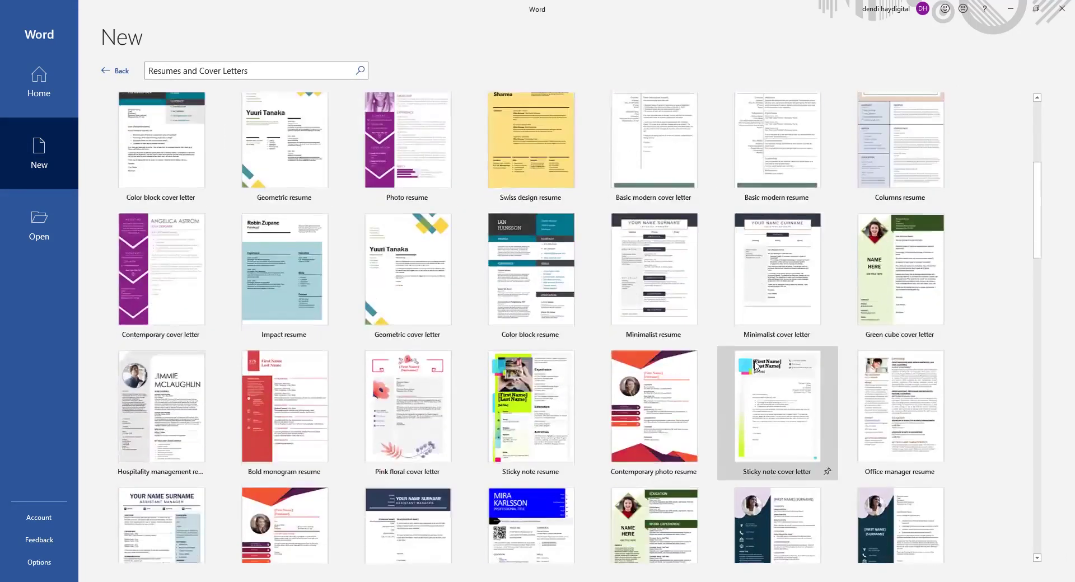
pyautogui.scroll(-7, 755, 365)
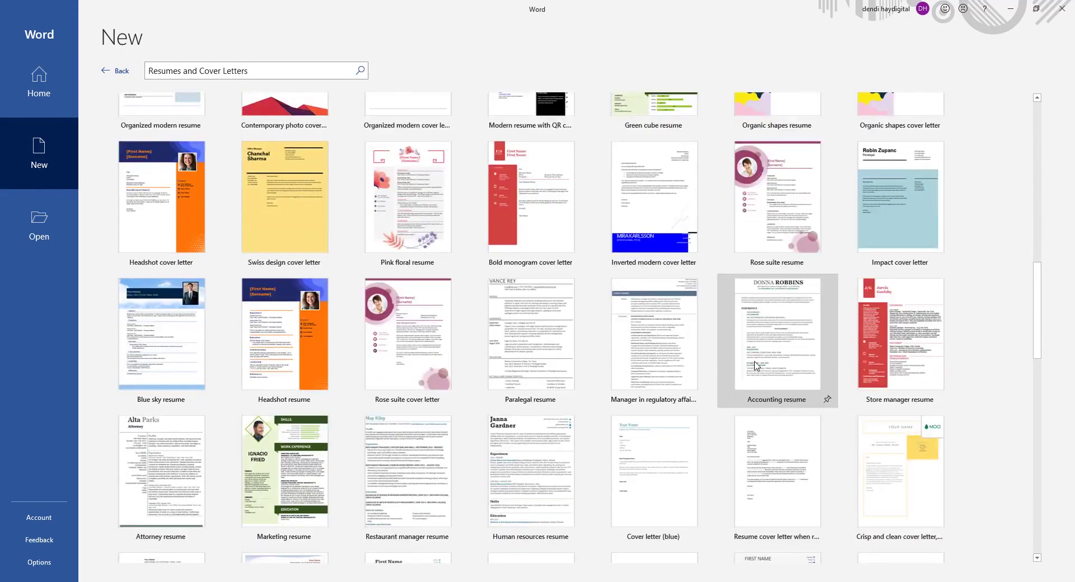
pyautogui.scroll(-2, 553, 359)
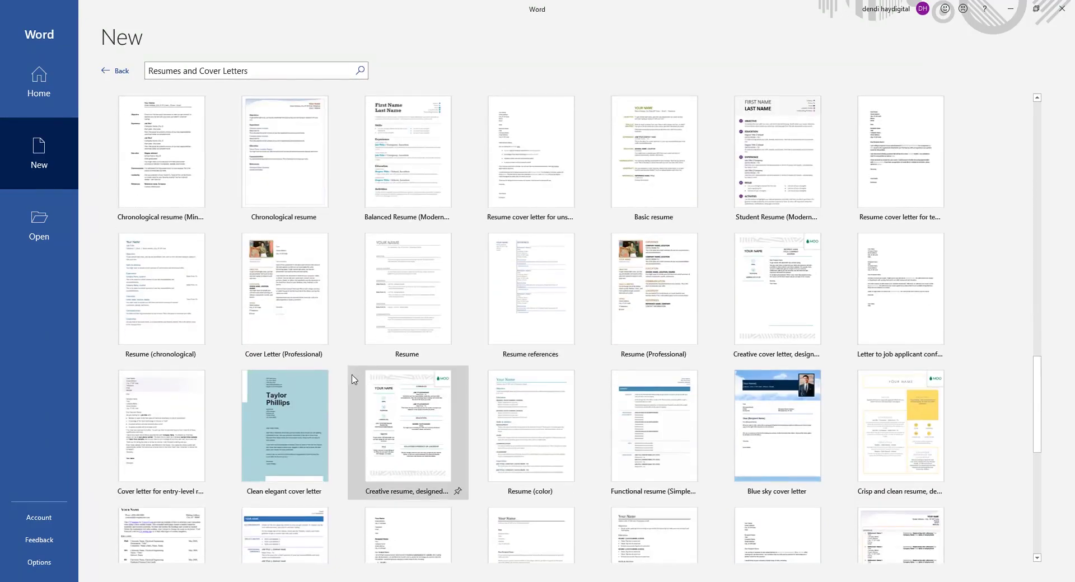
pyautogui.scroll(-2, 688, 391)
pyautogui.scroll(12, 672, 380)
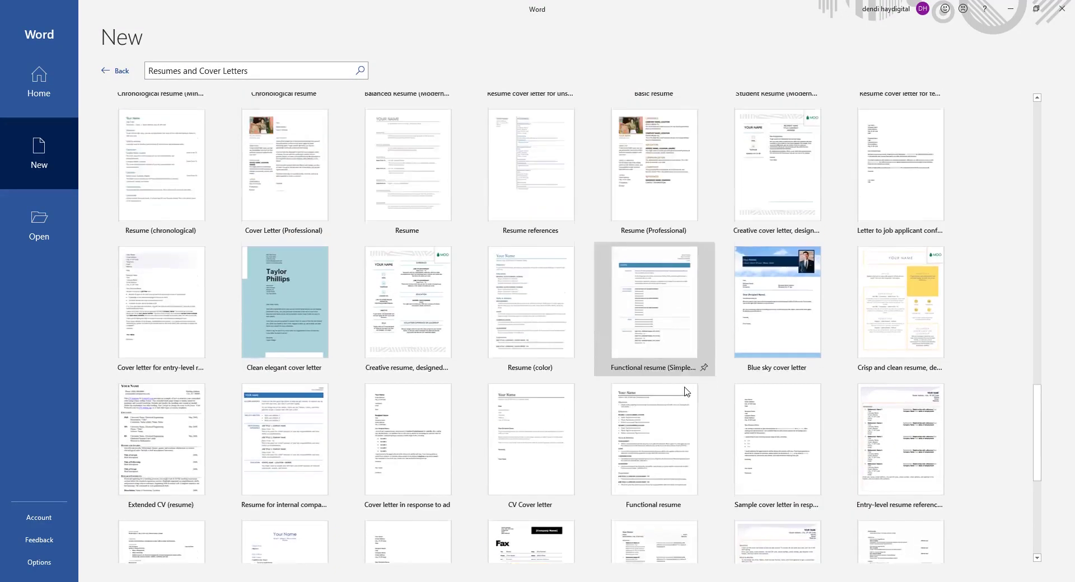
pyautogui.scroll(15, 651, 369)
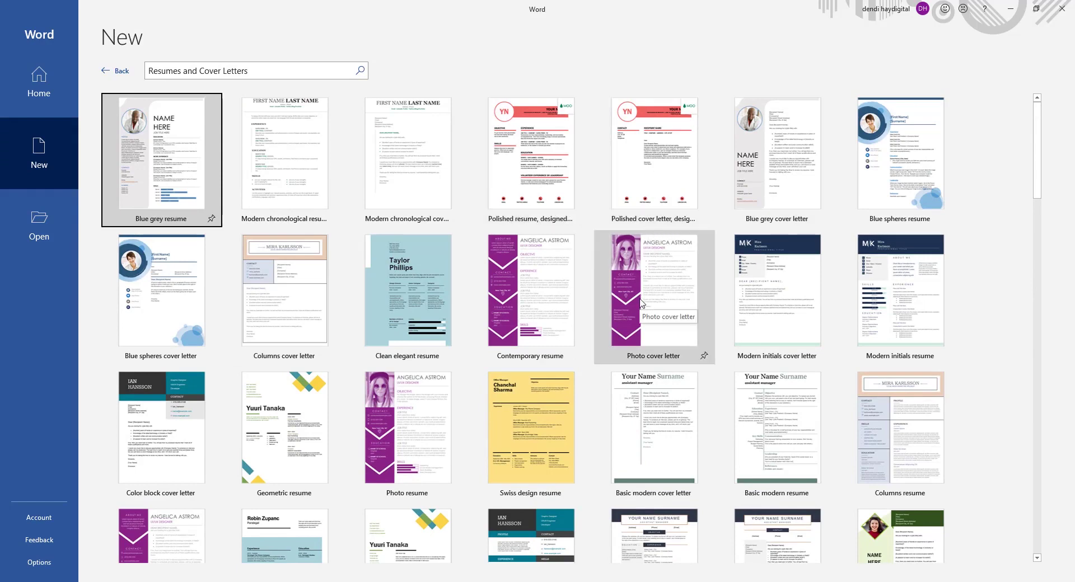
pyautogui.scroll(-2, 501, 384)
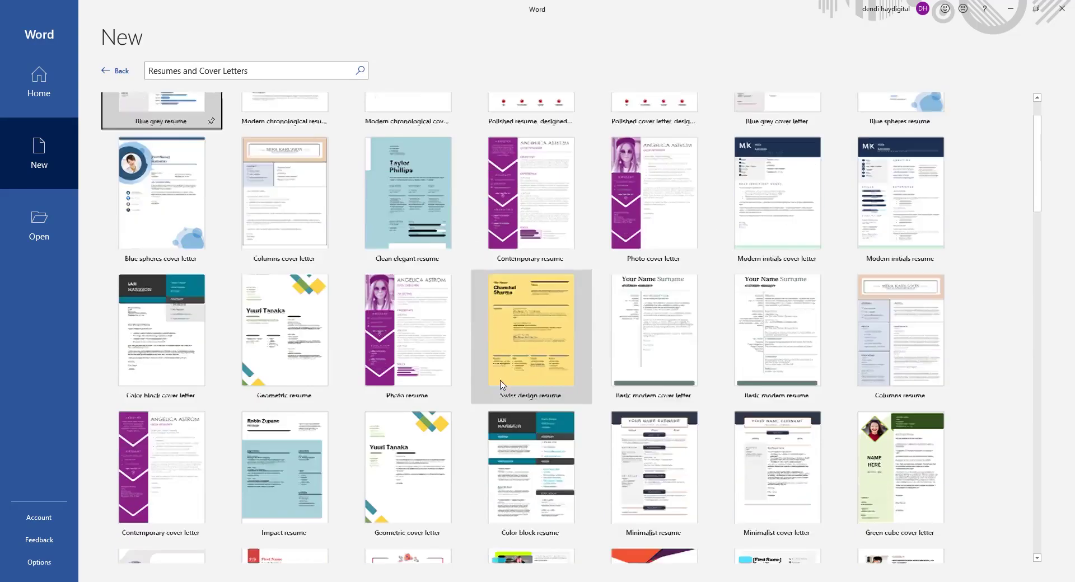
pyautogui.scroll(-3, 501, 384)
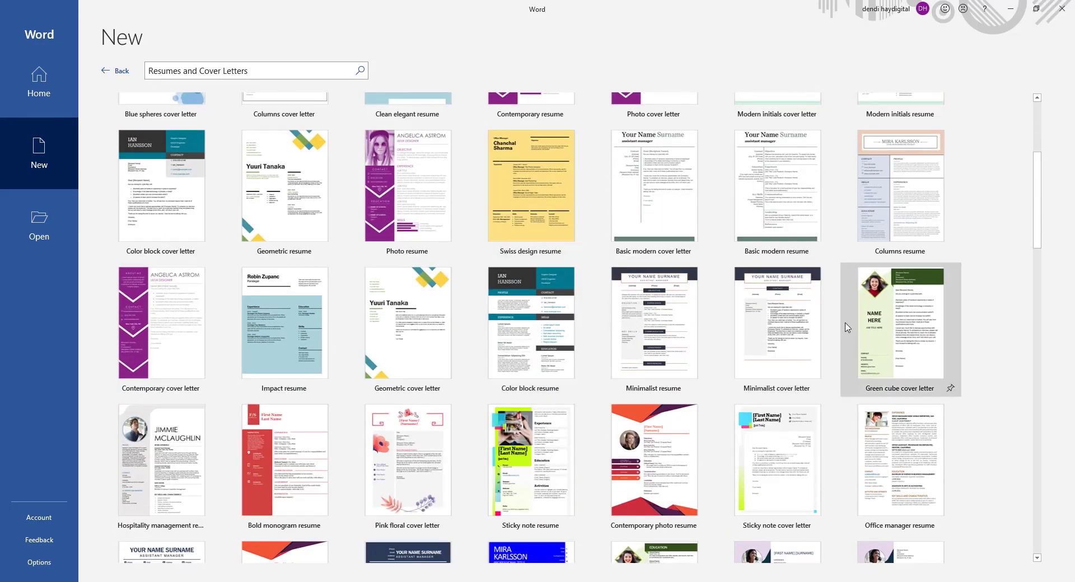
pyautogui.scroll(5, 783, 252)
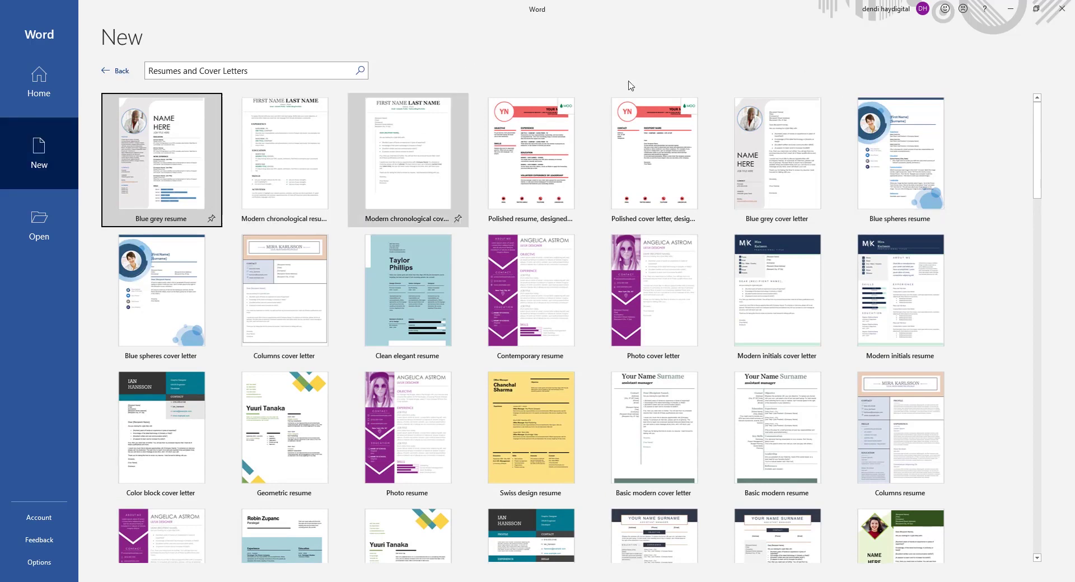
pyautogui.click(121, 71)
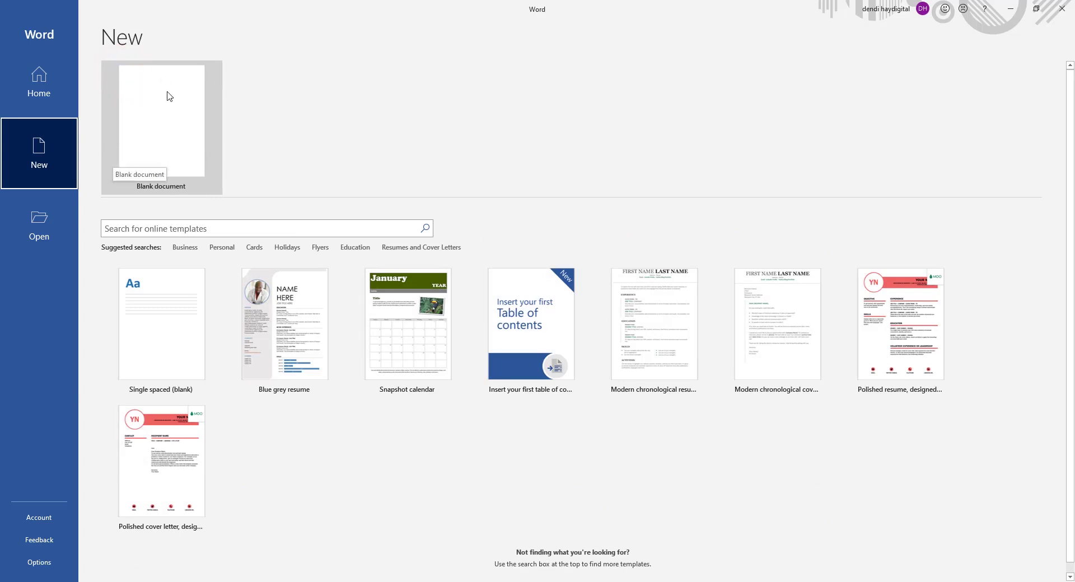
# Create a blank document and set its page size to A4.
pyautogui.click(156, 144)
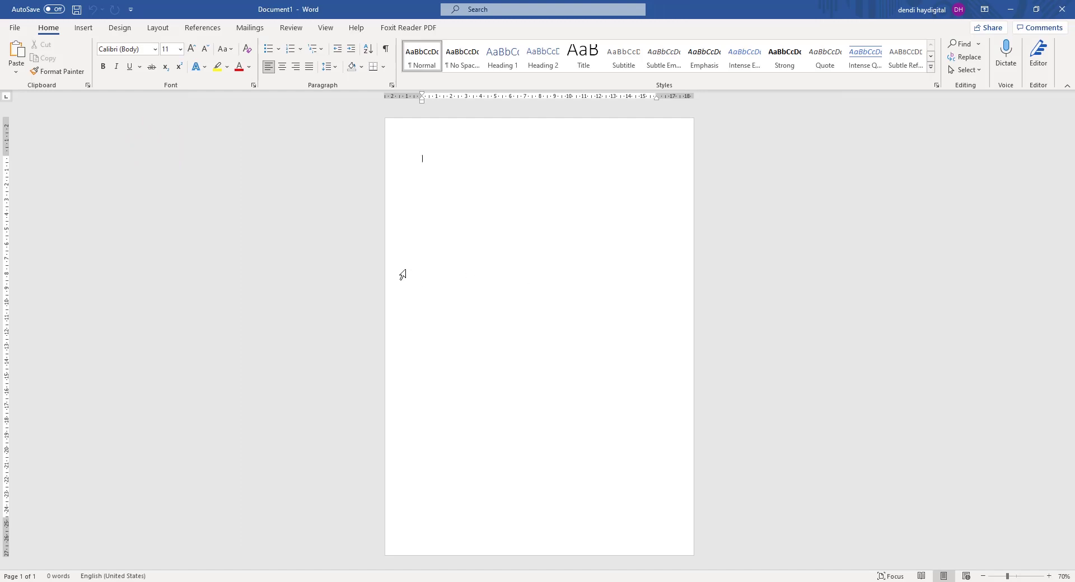
pyautogui.click(527, 194)
pyautogui.click(163, 27)
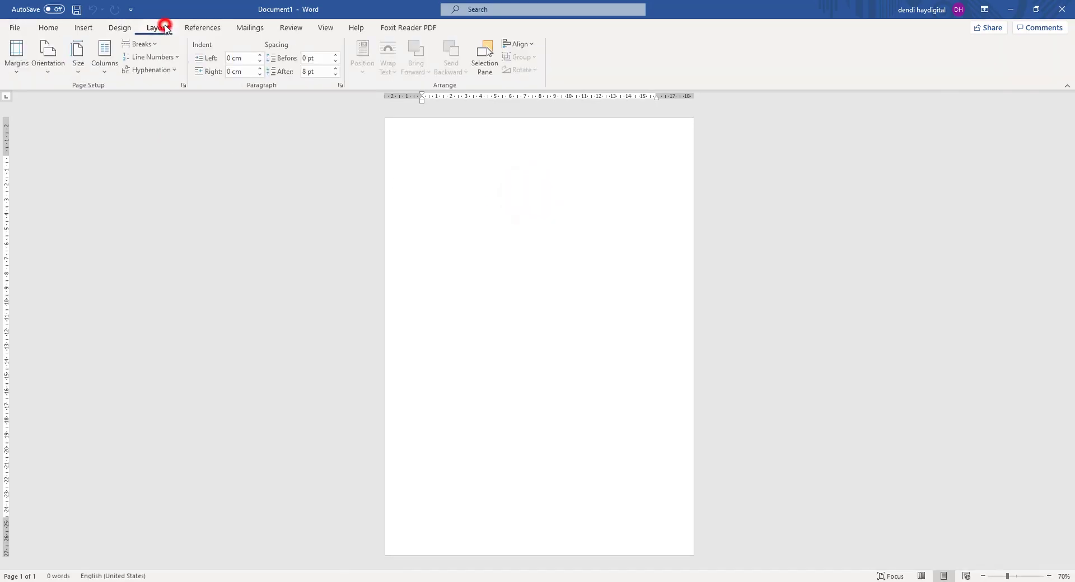
pyautogui.click(79, 78)
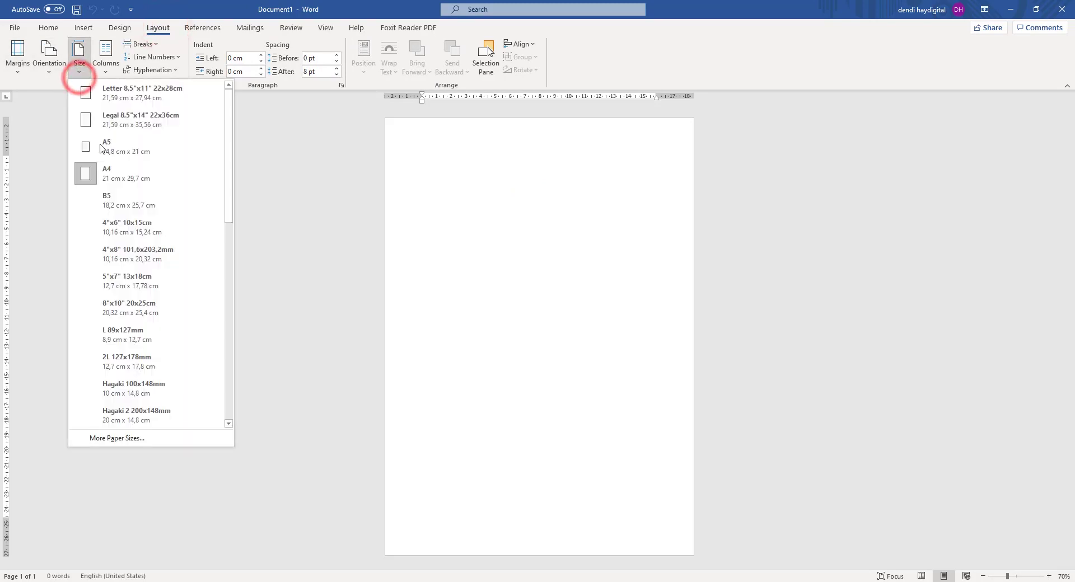
pyautogui.click(148, 180)
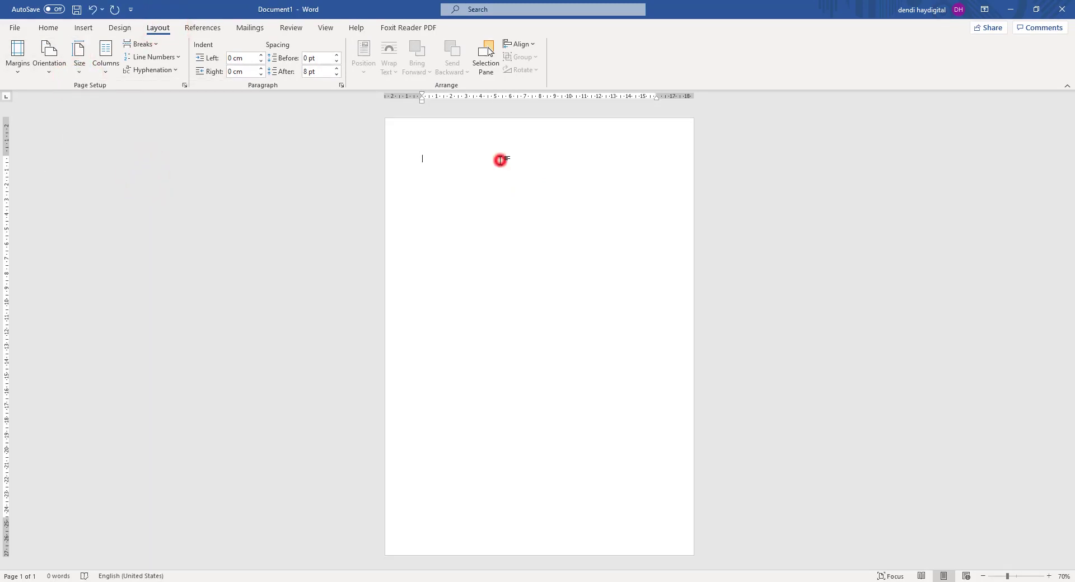
pyautogui.click(48, 28)
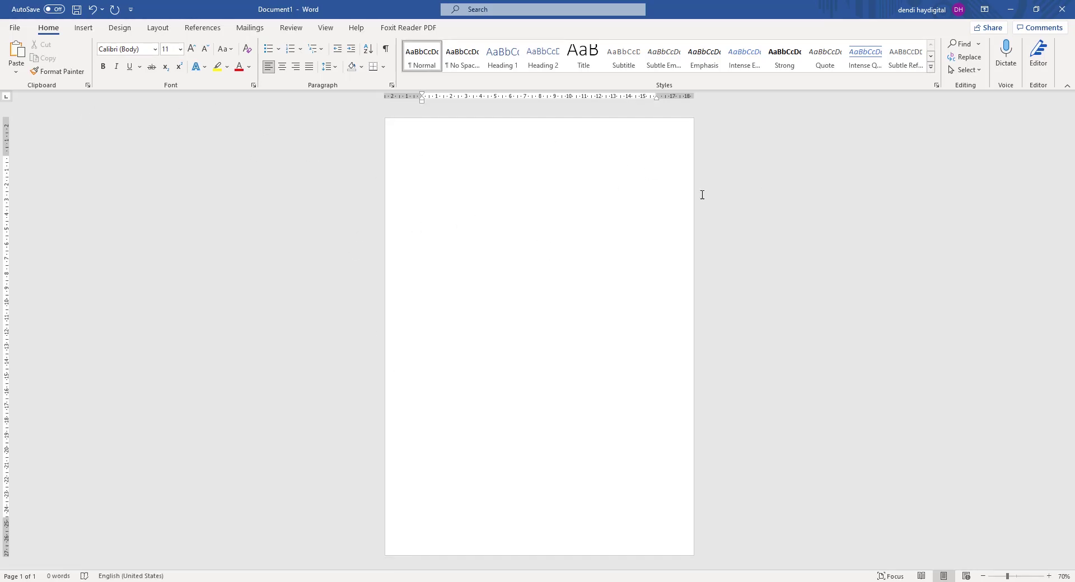
# Draw a rectangle about 24.75 cm tall by 9.21 cm wide down the page's left side.
pyautogui.click(84, 29)
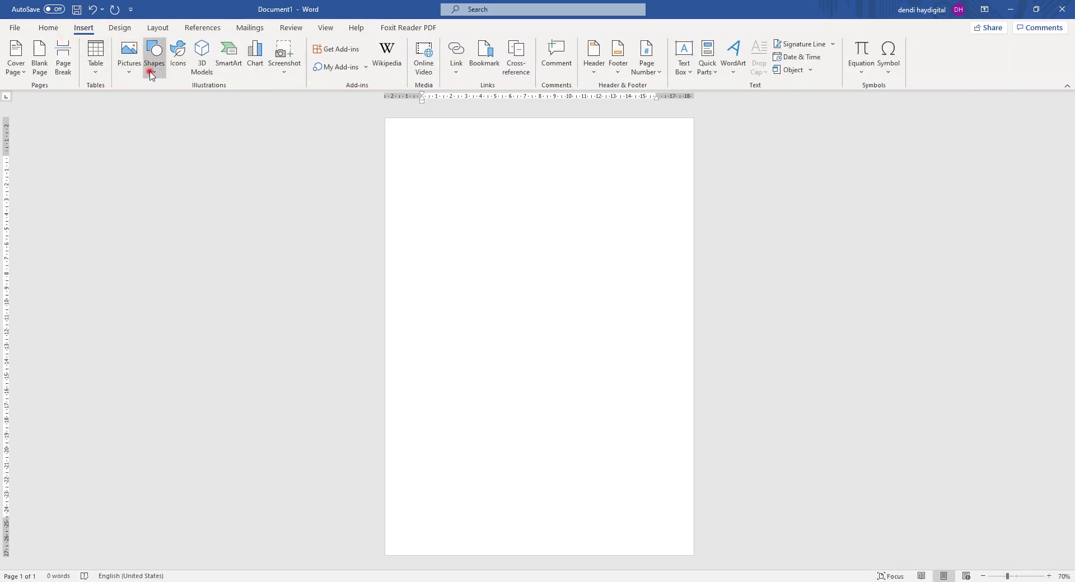
pyautogui.click(152, 64)
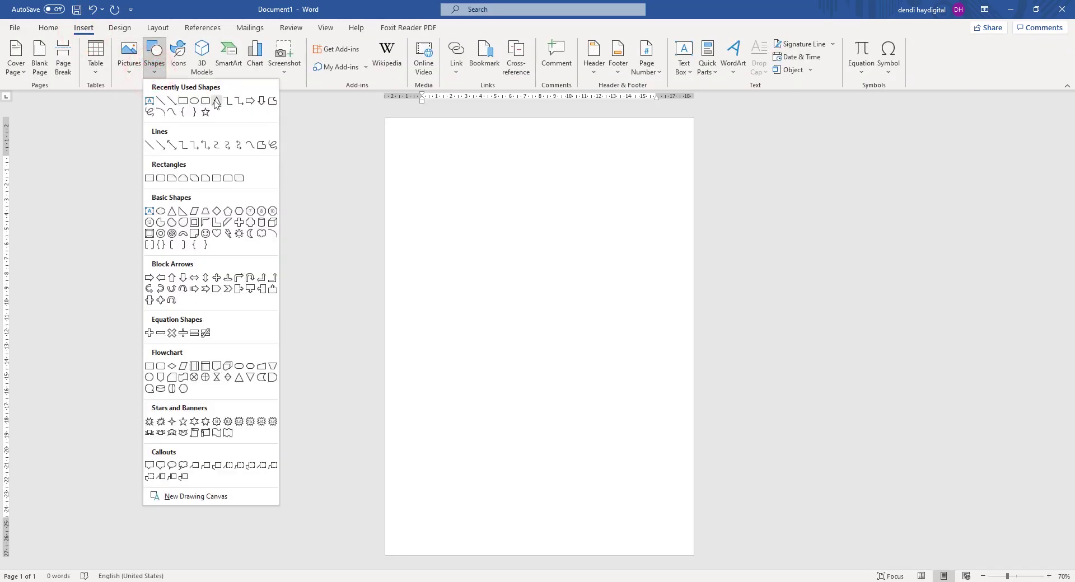
pyautogui.click(183, 103)
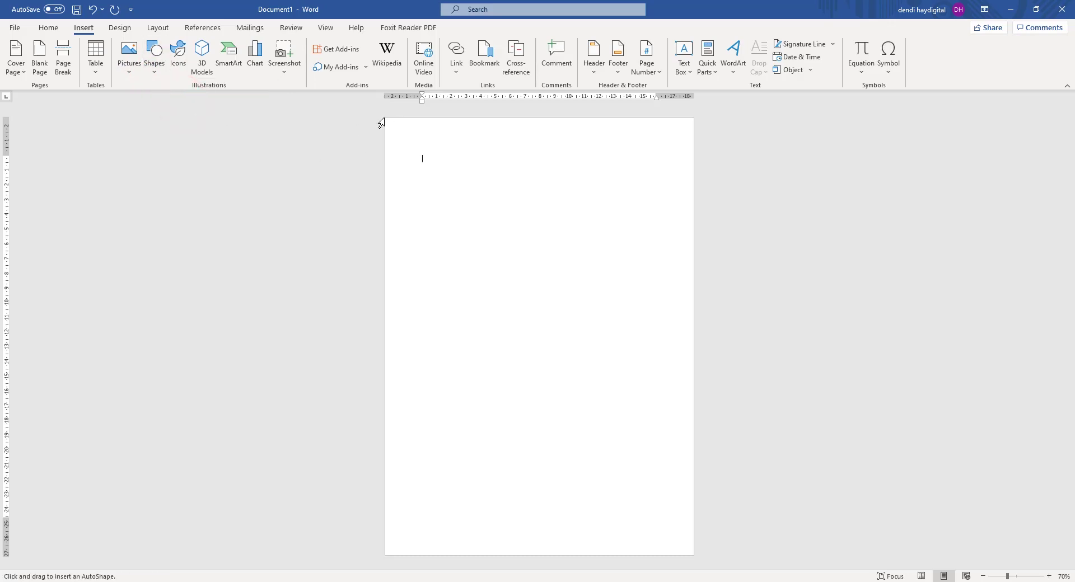
pyautogui.moveTo(390, 130); pyautogui.dragTo(526, 495)
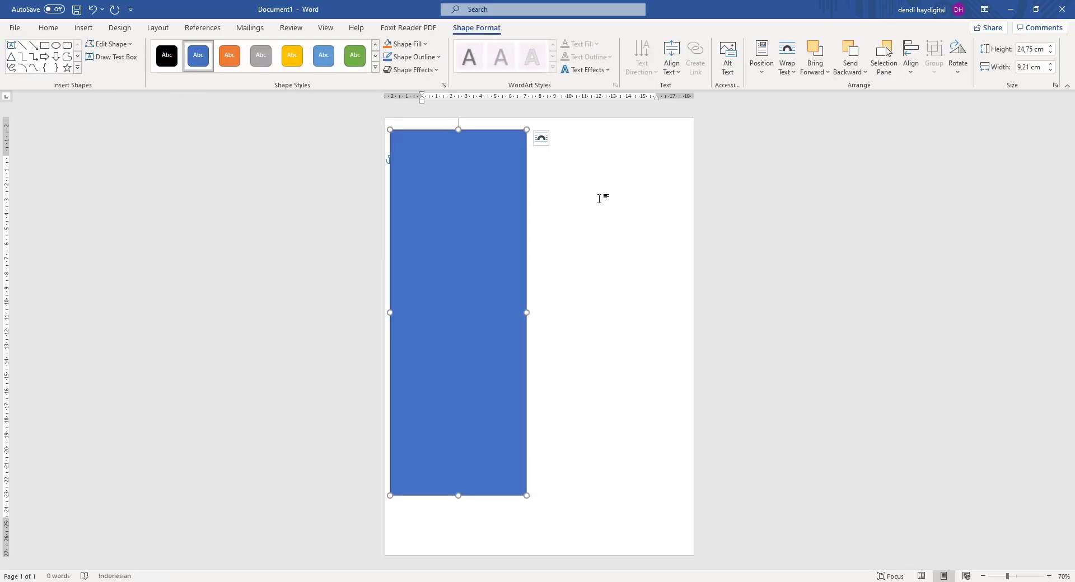
# In Format Shape, try Gradient then keep Solid fill, and open the Fill Color choices.
pyautogui.rightClick(438, 184)
pyautogui.click(476, 458)
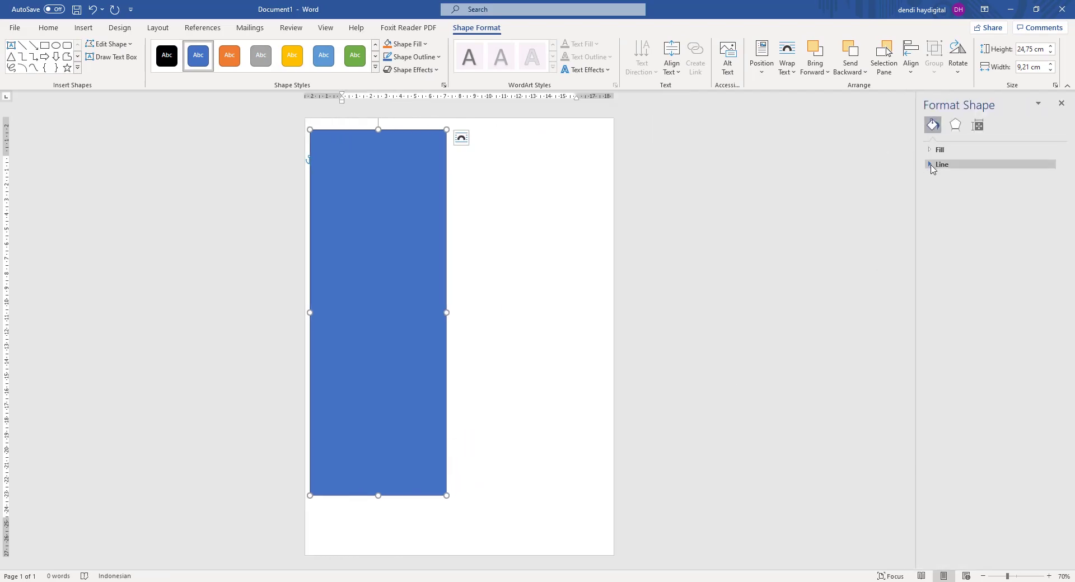
pyautogui.click(931, 149)
pyautogui.click(931, 273)
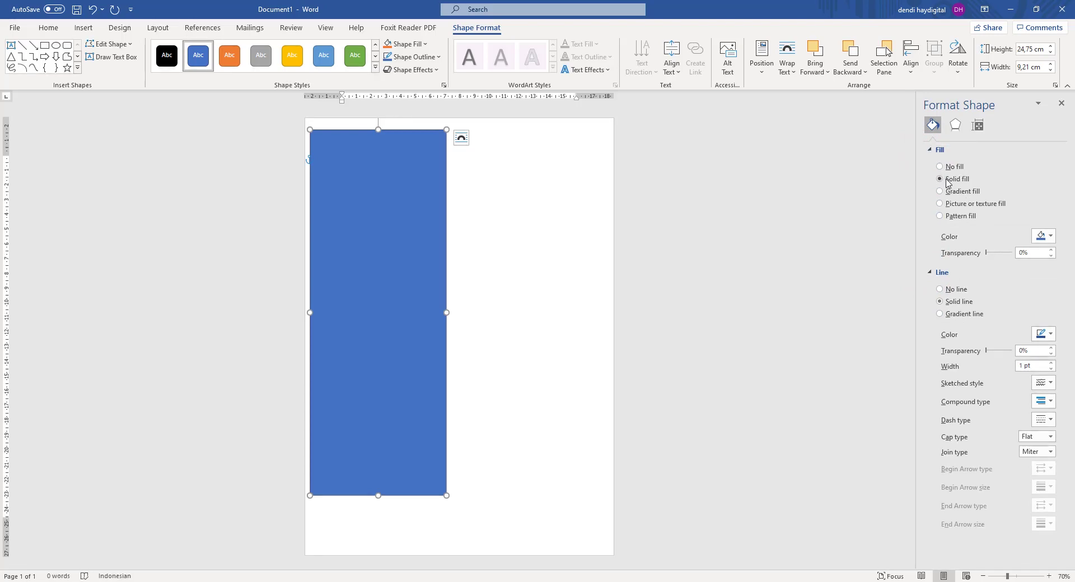
pyautogui.click(941, 179)
pyautogui.click(940, 191)
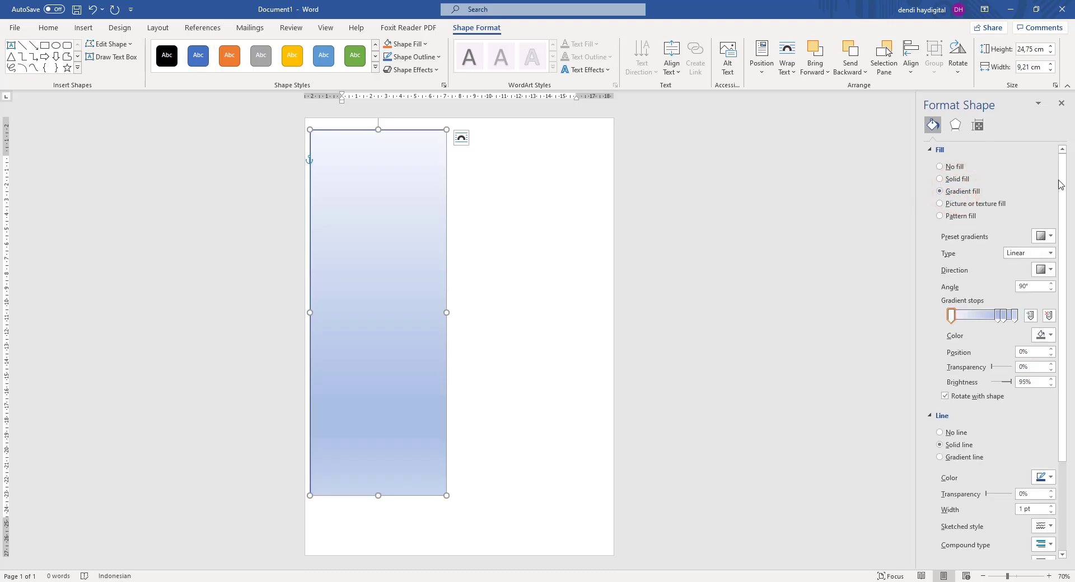
pyautogui.click(940, 179)
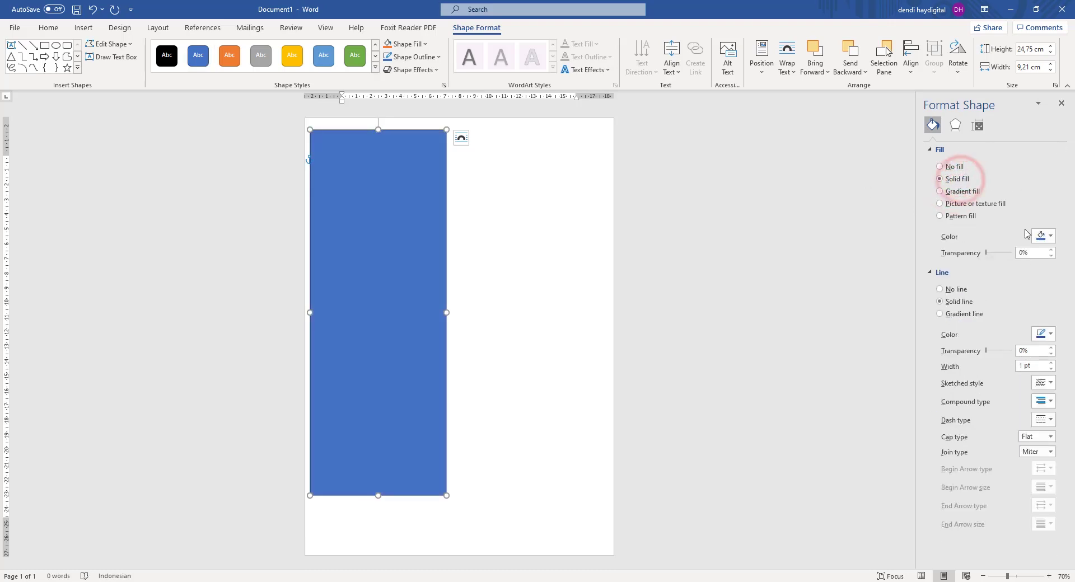
pyautogui.click(1040, 236)
pyautogui.click(1040, 237)
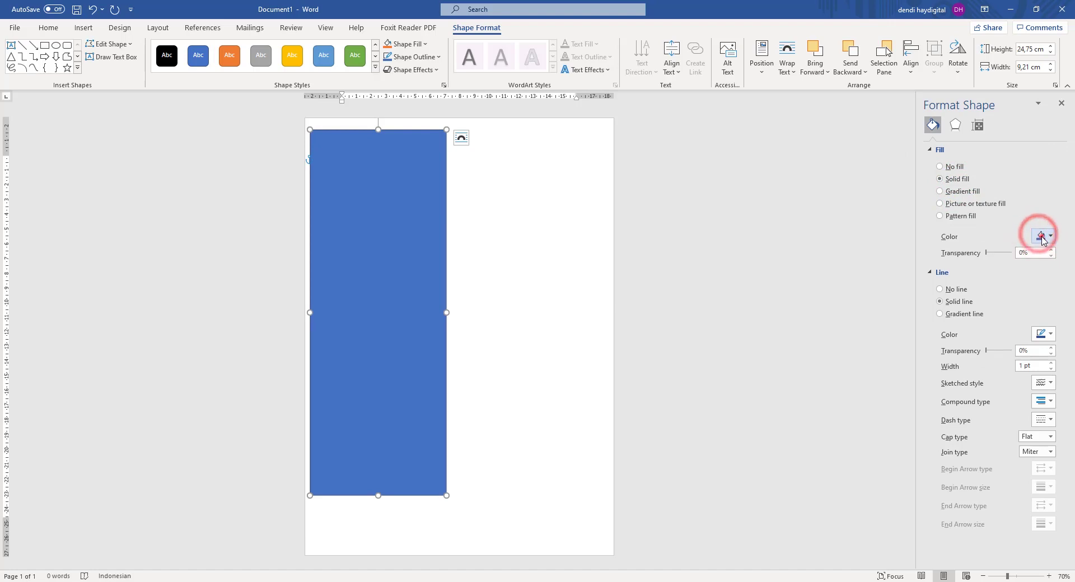
pyautogui.click(1040, 236)
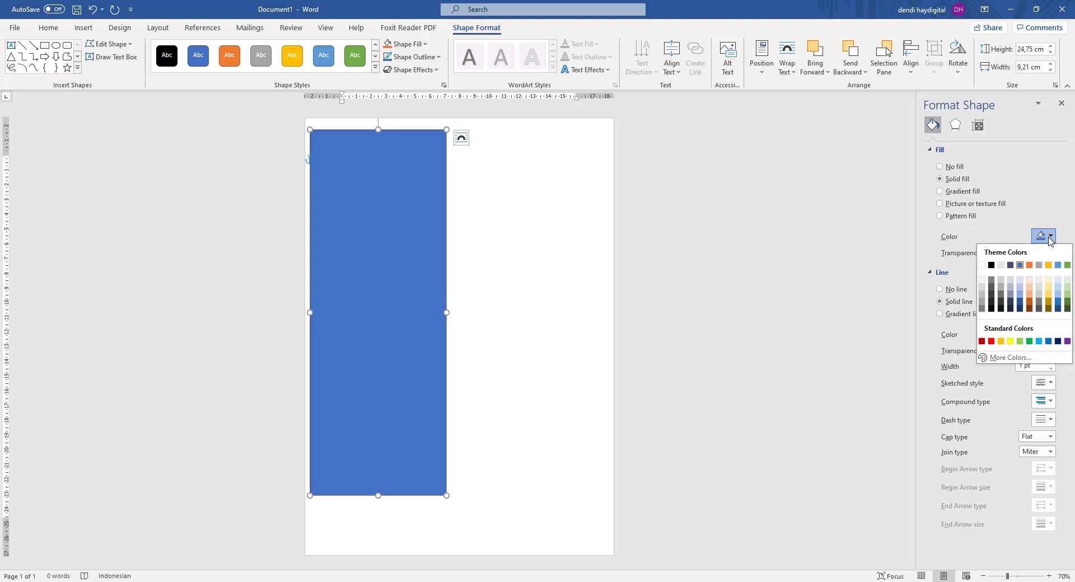
# Select the hex value #4472C4 on the Colors dialog's Custom tab, then select Note in File Explorer.
pyautogui.click(1004, 355)
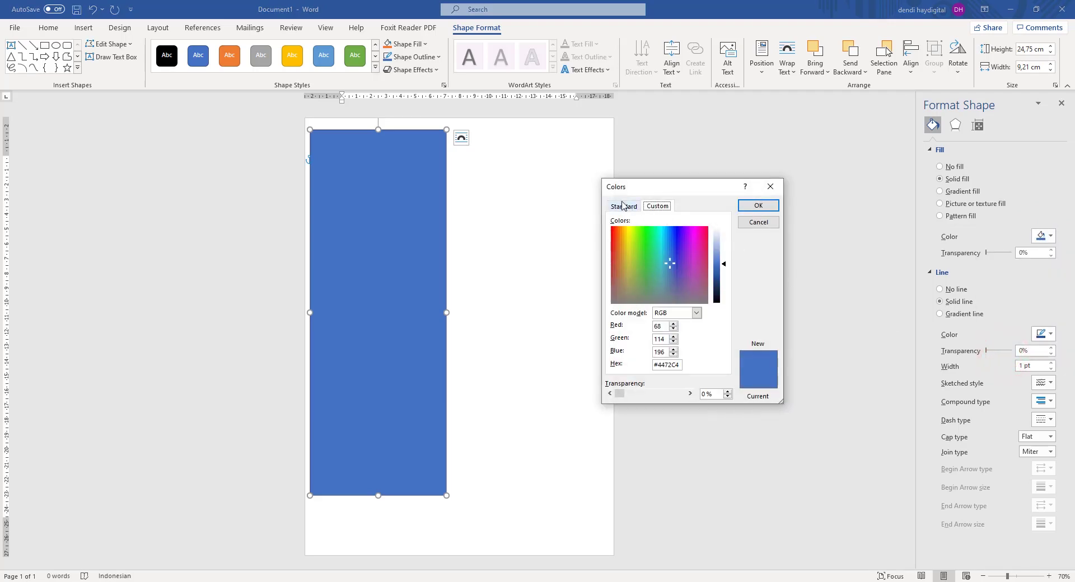
pyautogui.click(622, 206)
pyautogui.click(657, 205)
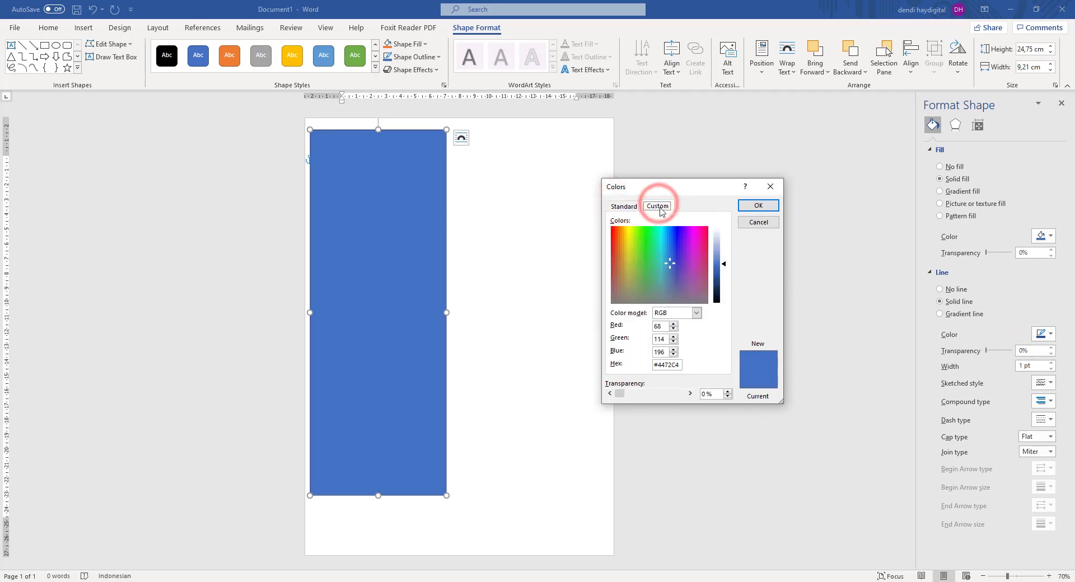
pyautogui.moveTo(660, 365); pyautogui.dragTo(712, 366)
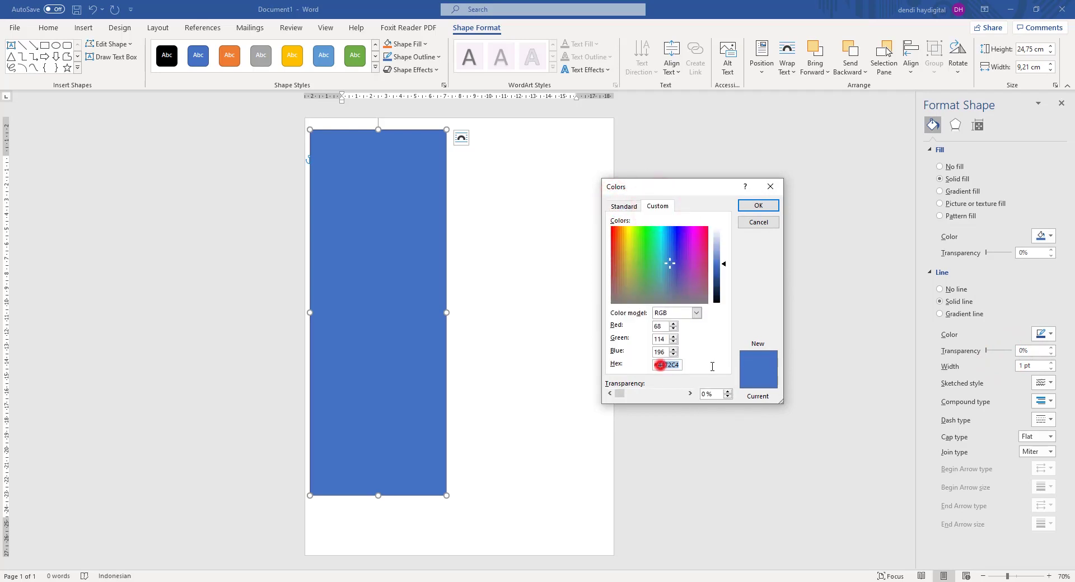
pyautogui.click(662, 365)
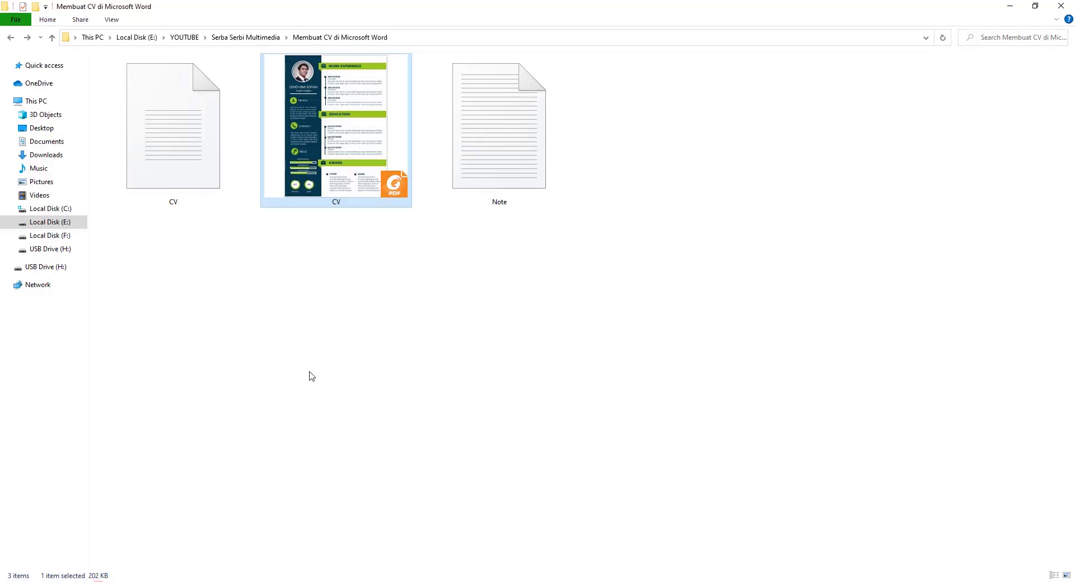
pyautogui.click(482, 163)
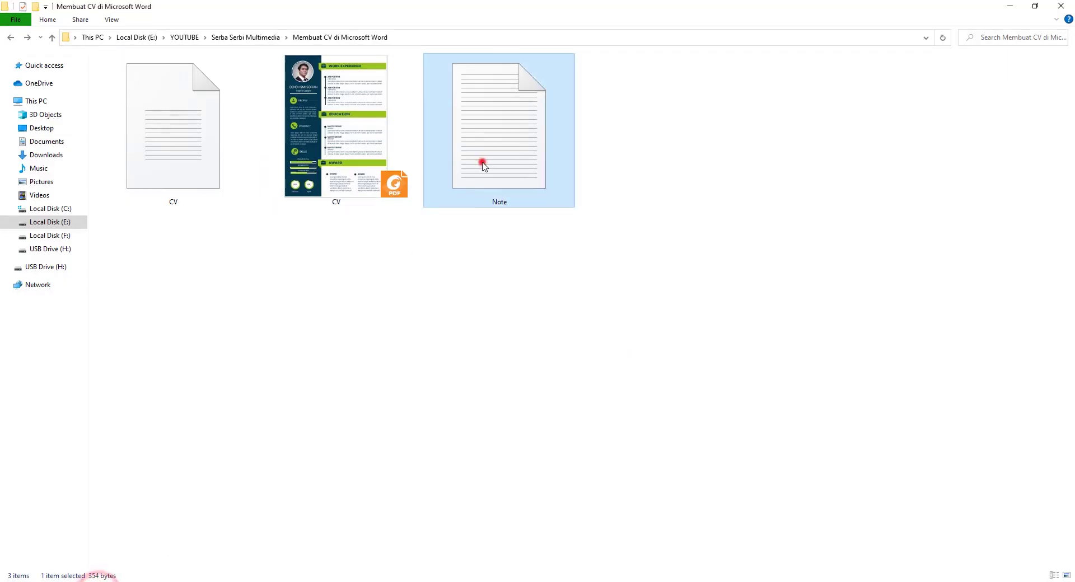
# Open Note in Notepad and copy the colour code 05374F.
pyautogui.doubleClick(502, 155)
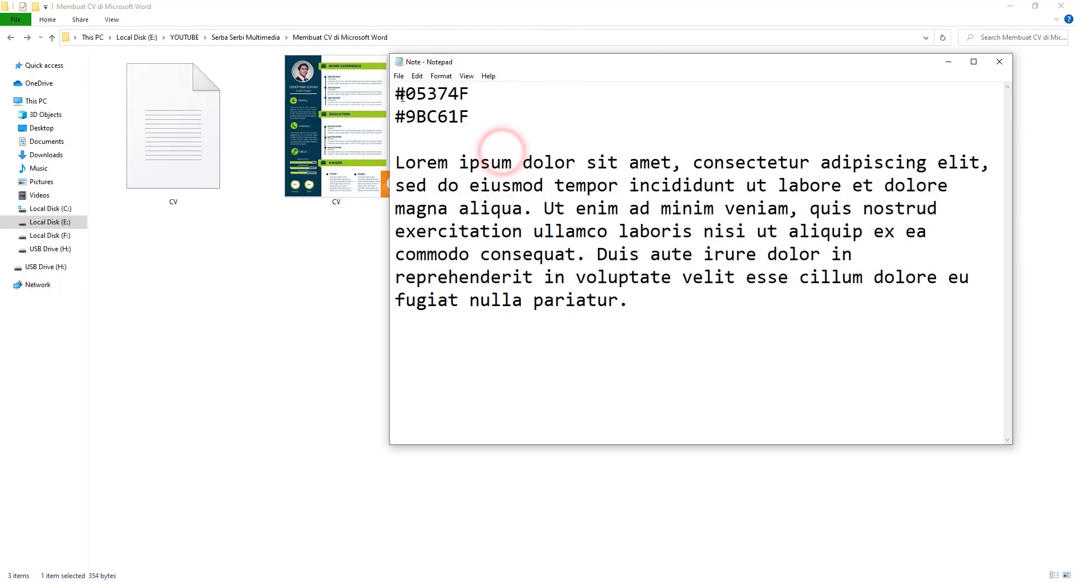
pyautogui.moveTo(405, 93); pyautogui.dragTo(481, 93)
pyautogui.rightClick(442, 92)
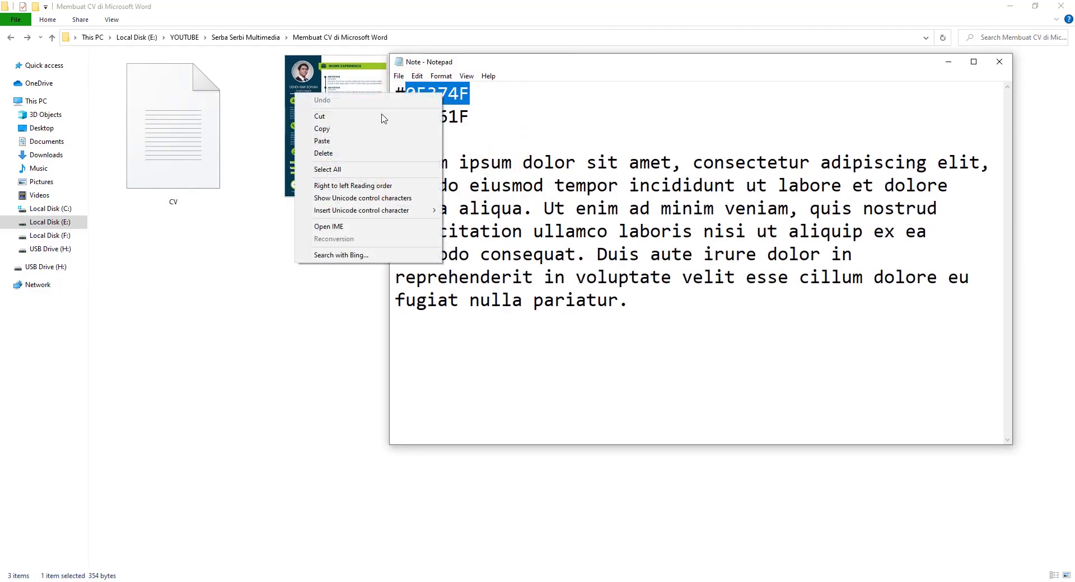
pyautogui.click(336, 132)
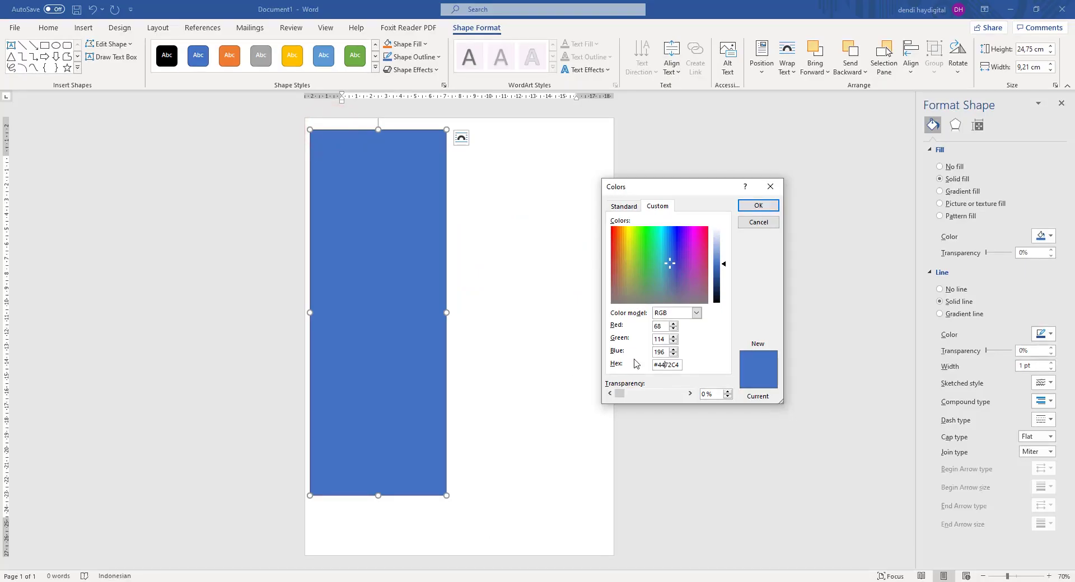
# Fill the rectangle with hex colour 05374F and set its outline to No line.
pyautogui.doubleClick(663, 367)
pyautogui.rightClick(665, 367)
pyautogui.click(643, 399)
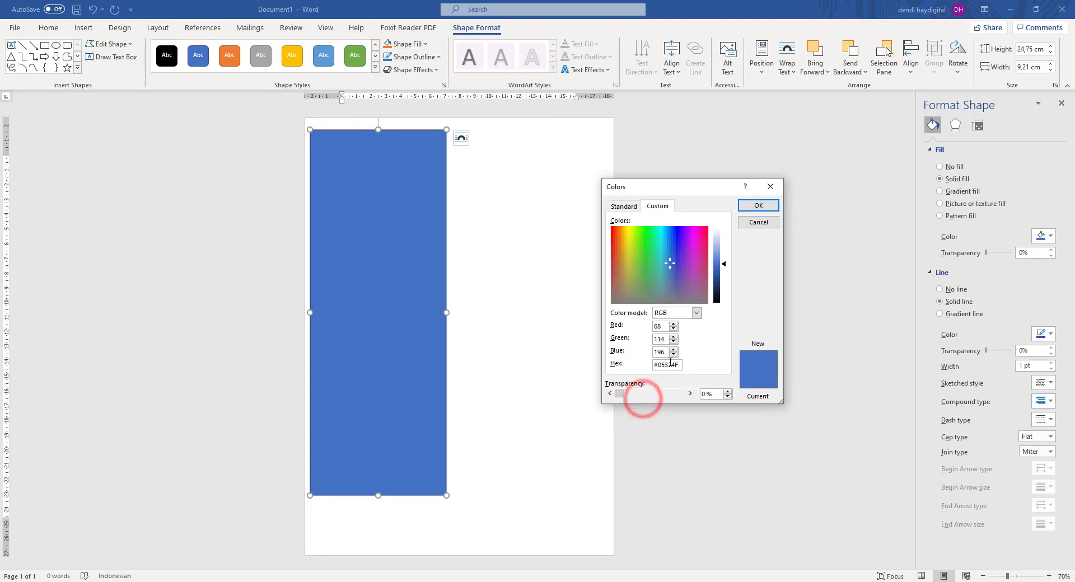
pyautogui.click(756, 206)
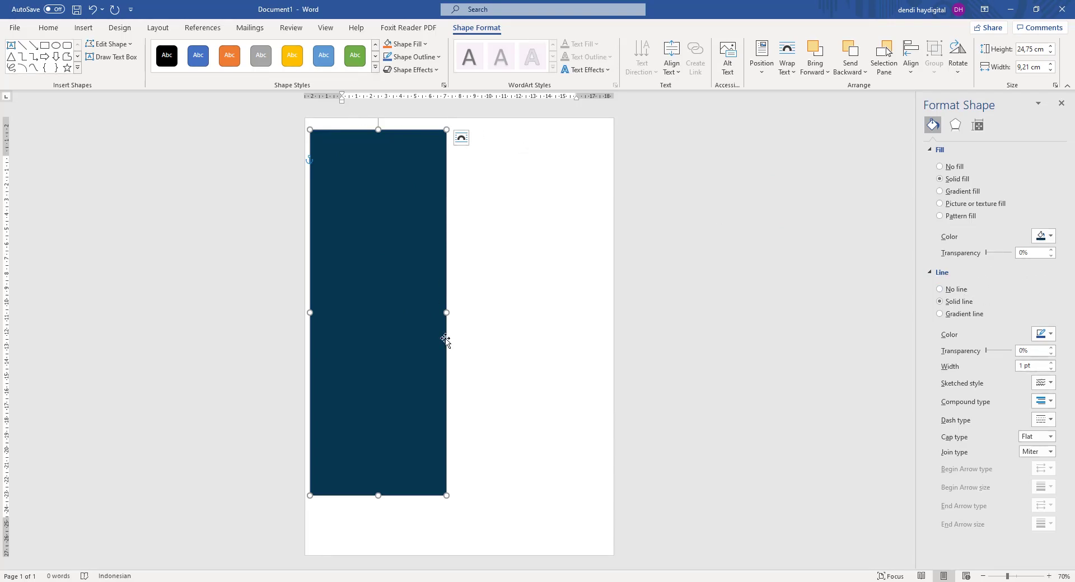
pyautogui.click(941, 289)
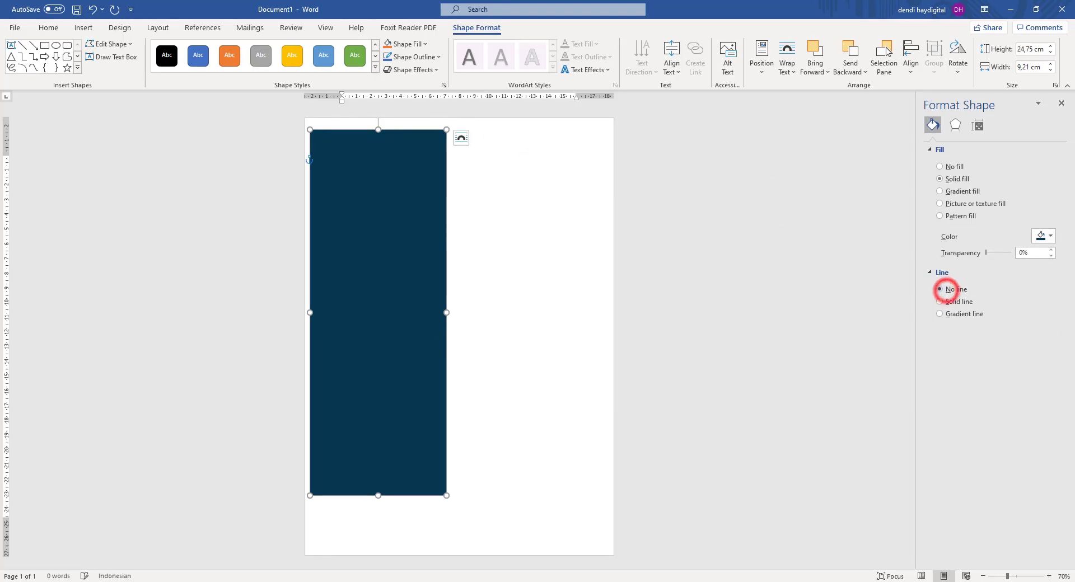
# Move the navy rectangle to the top-left and resize it to about 29.76 cm by 8.49 cm.
pyautogui.moveTo(343, 173); pyautogui.dragTo(337, 160)
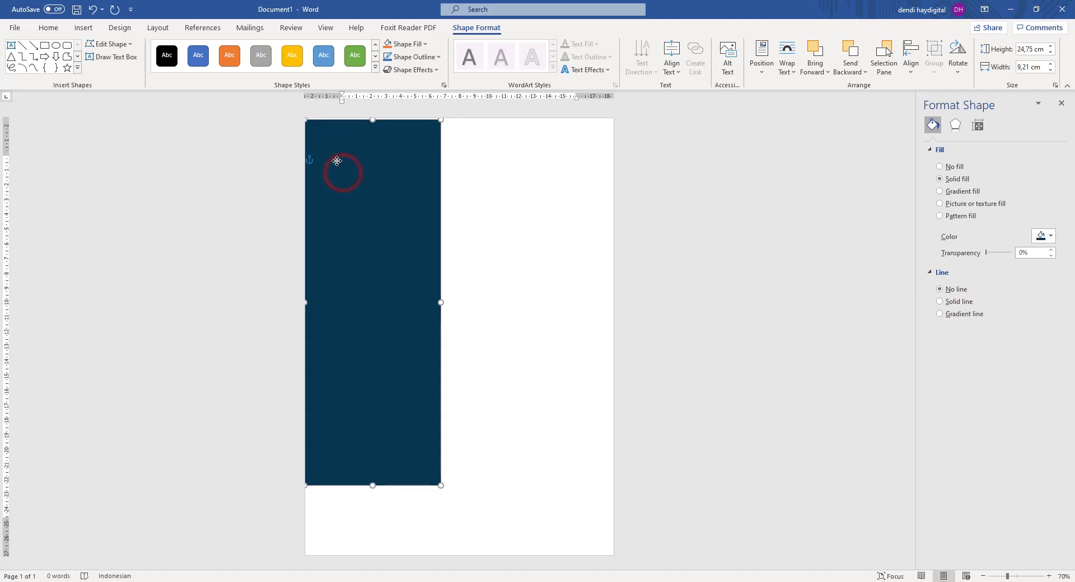
pyautogui.moveTo(439, 483); pyautogui.dragTo(438, 555)
pyautogui.click(698, 371)
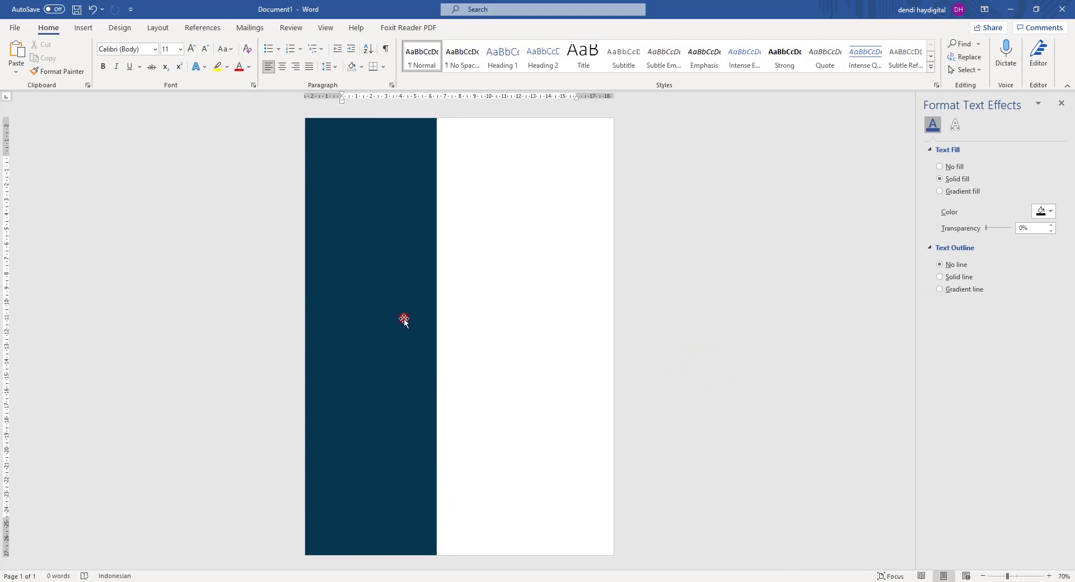
pyautogui.click(403, 319)
pyautogui.moveTo(436, 336); pyautogui.dragTo(430, 336)
pyautogui.click(580, 294)
pyautogui.click(405, 293)
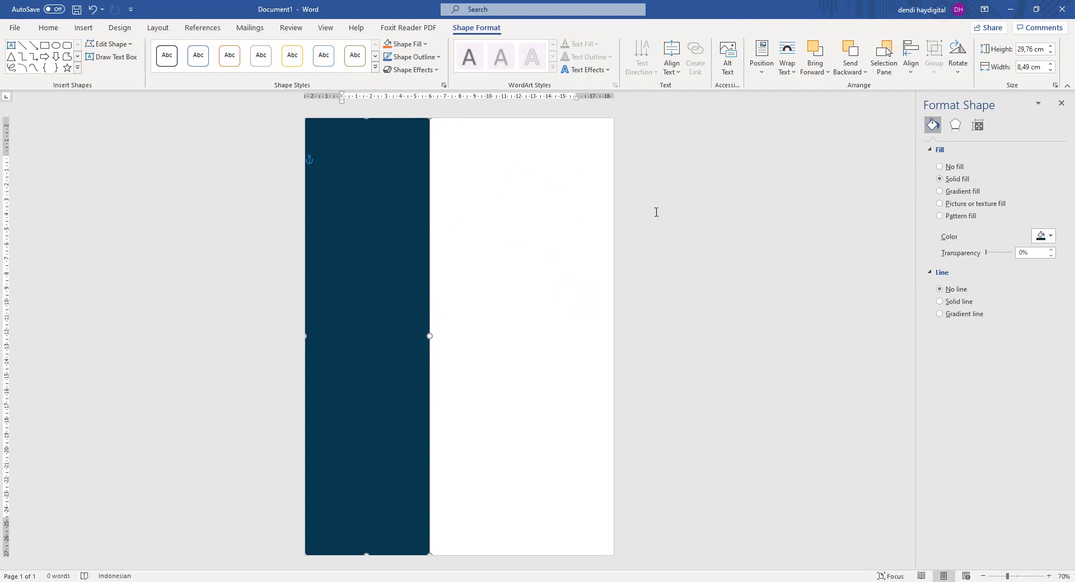
pyautogui.click(540, 168)
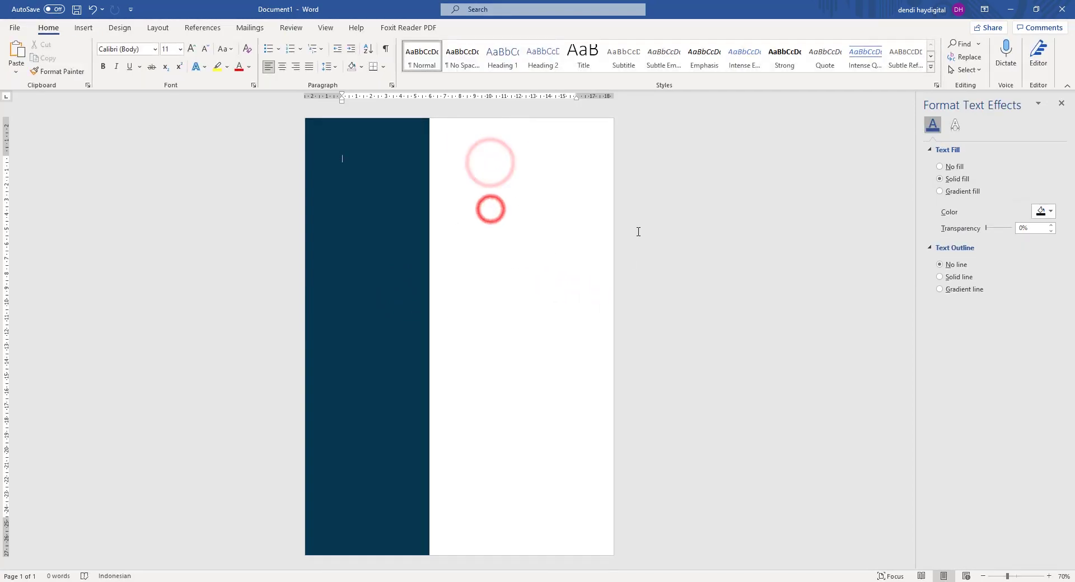
pyautogui.click(403, 171)
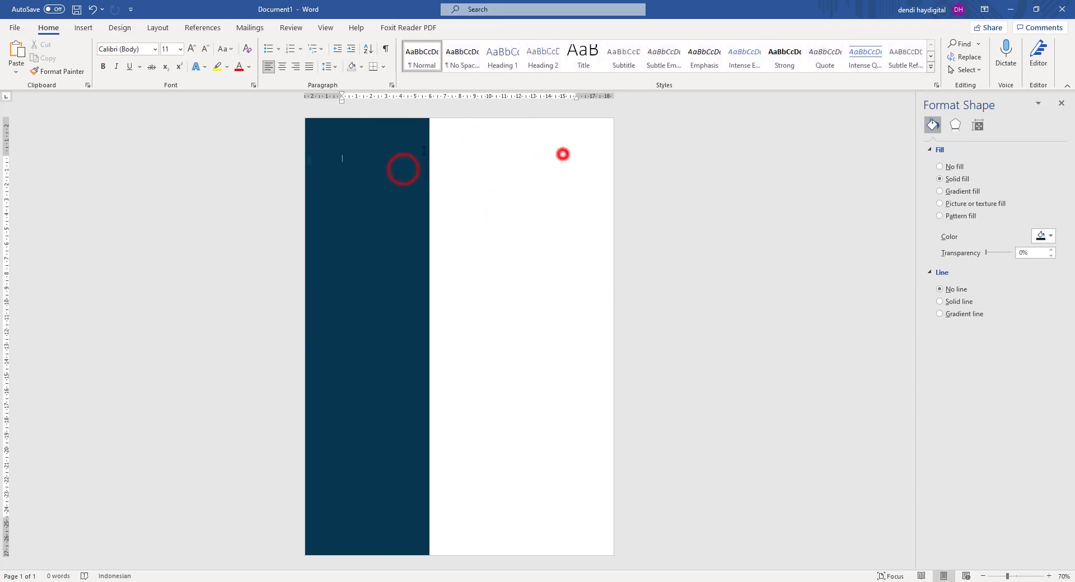
pyautogui.click(562, 154)
# Duplicate the navy rectangle beside the original and stretch the copy to the right page edge.
pyautogui.click(375, 153)
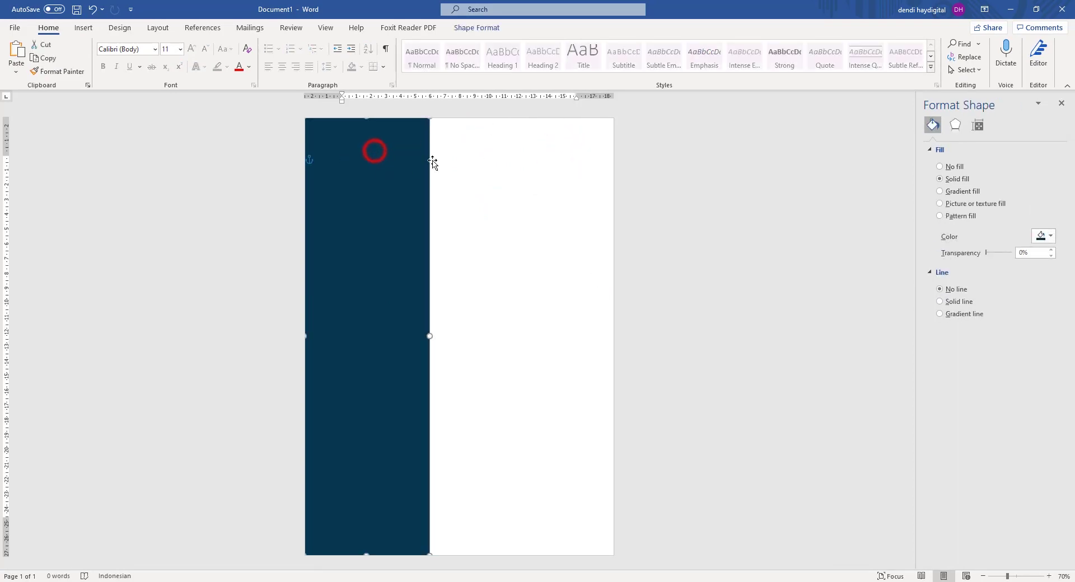
pyautogui.rightClick(353, 182)
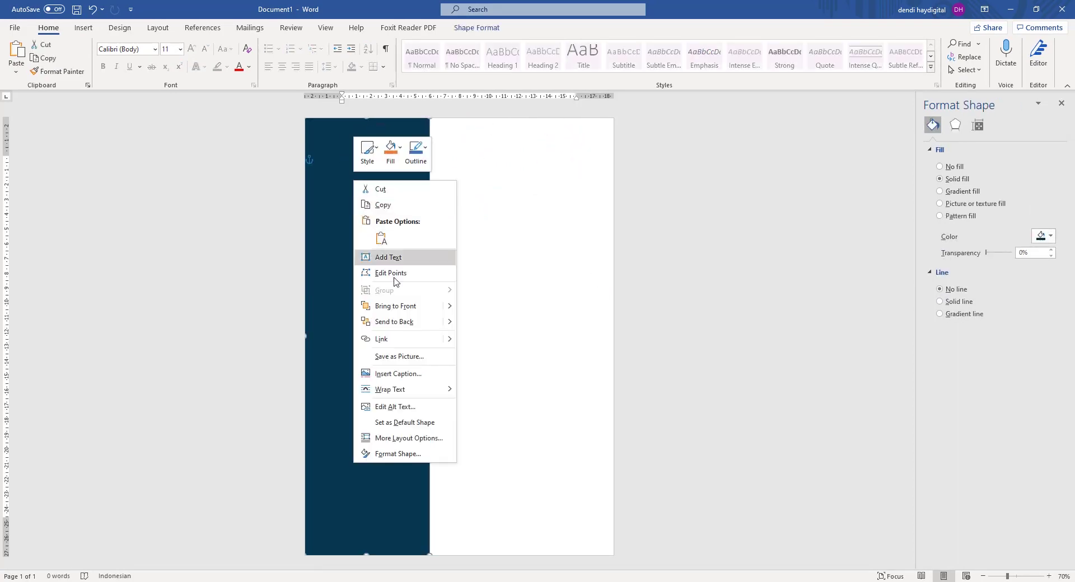
pyautogui.click(381, 204)
pyautogui.rightClick(501, 201)
pyautogui.click(527, 253)
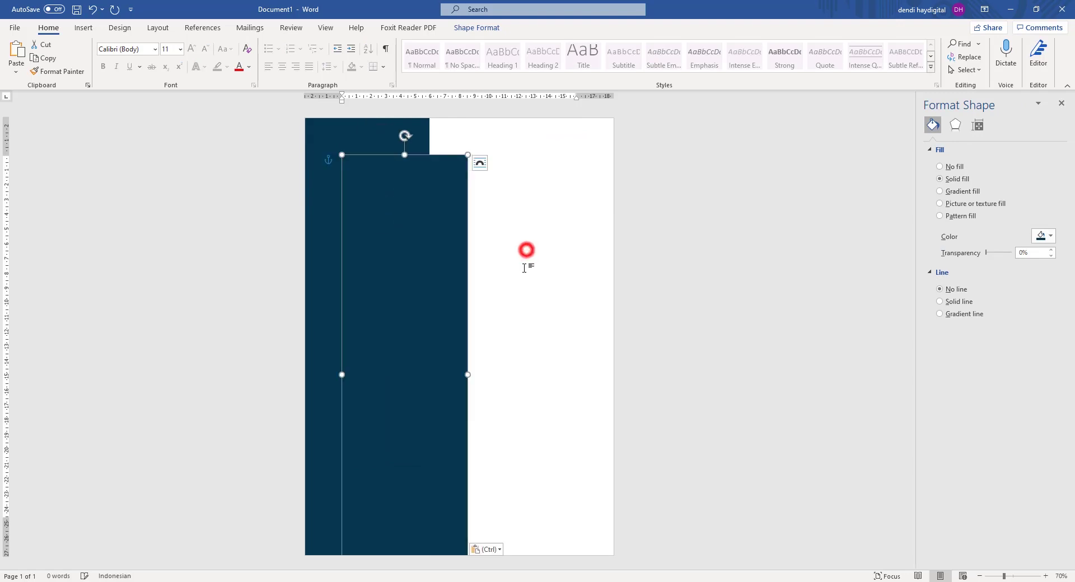
pyautogui.moveTo(435, 194); pyautogui.dragTo(524, 155)
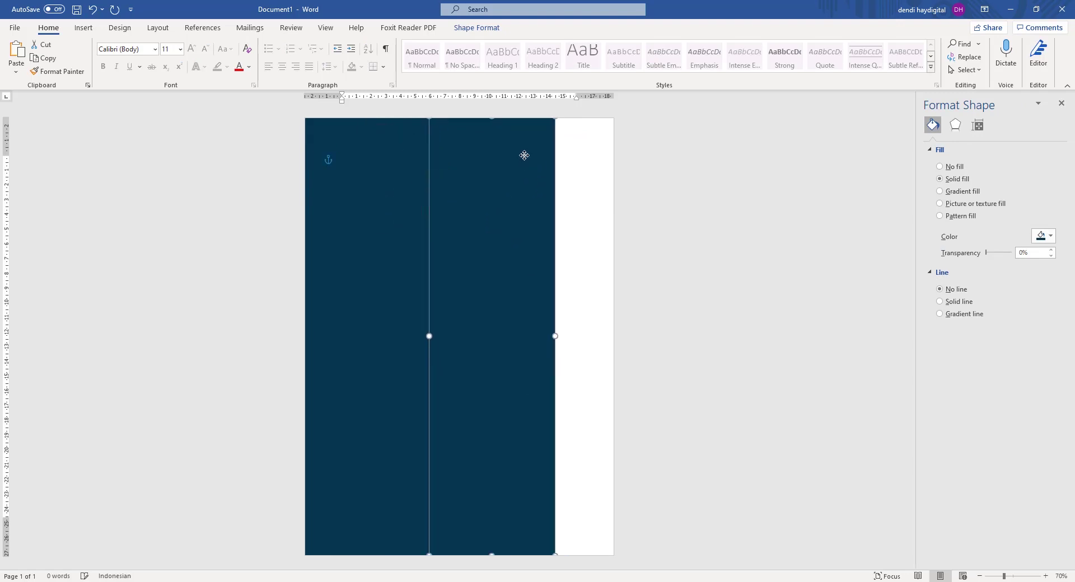
pyautogui.moveTo(579, 336); pyautogui.dragTo(614, 338)
# Fill the copied rectangle with white.
pyautogui.click(1038, 237)
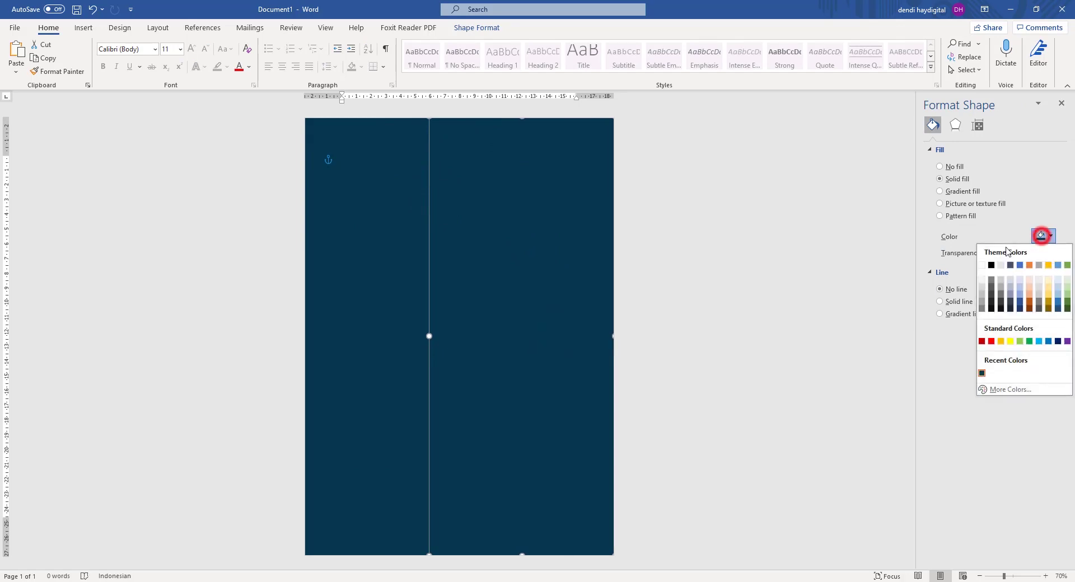
pyautogui.click(980, 266)
pyautogui.click(645, 225)
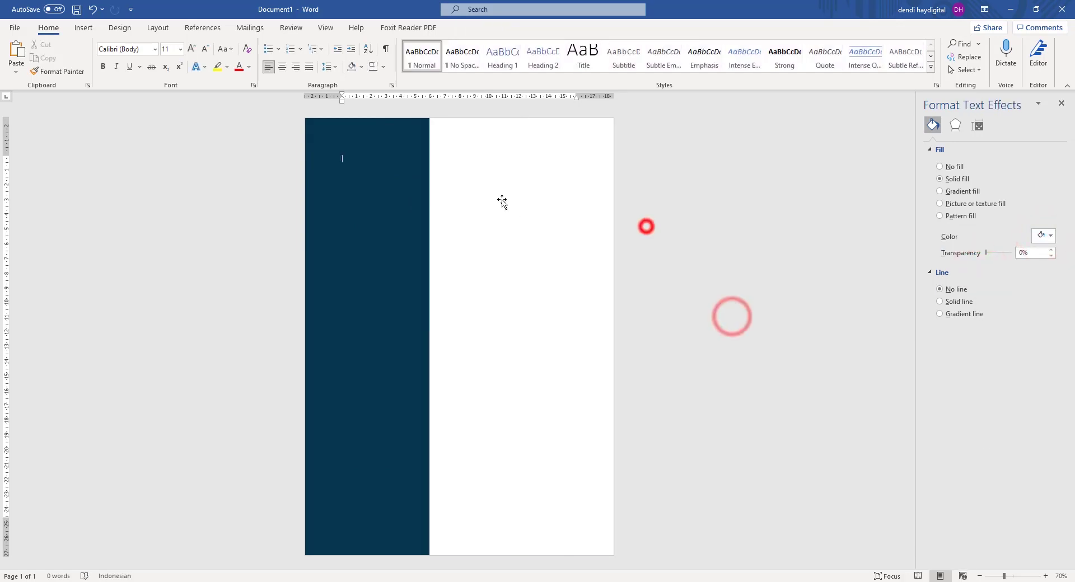
pyautogui.click(376, 216)
pyautogui.click(674, 201)
pyautogui.click(470, 227)
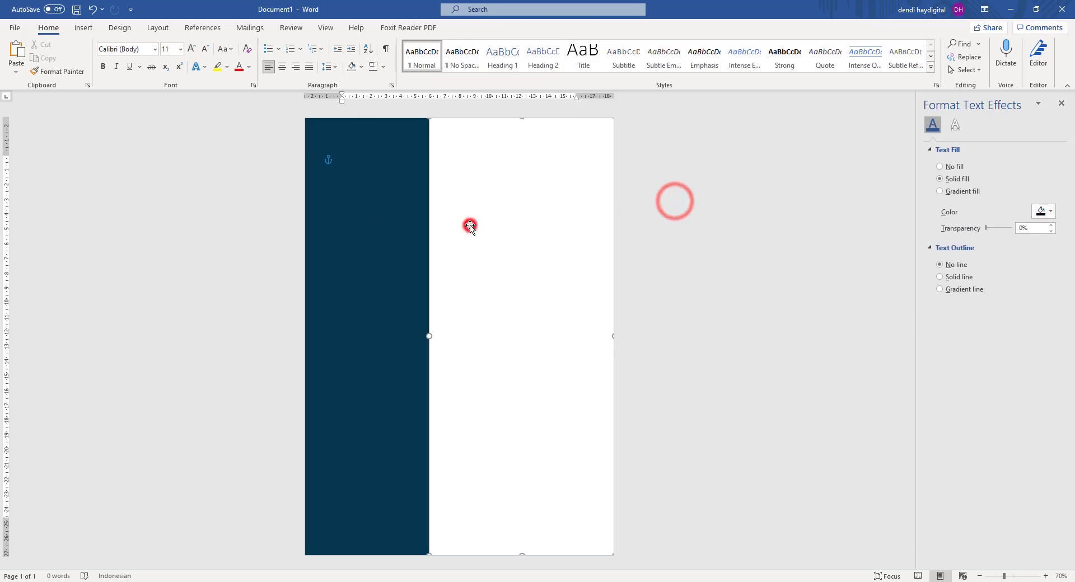
pyautogui.click(372, 226)
pyautogui.click(690, 215)
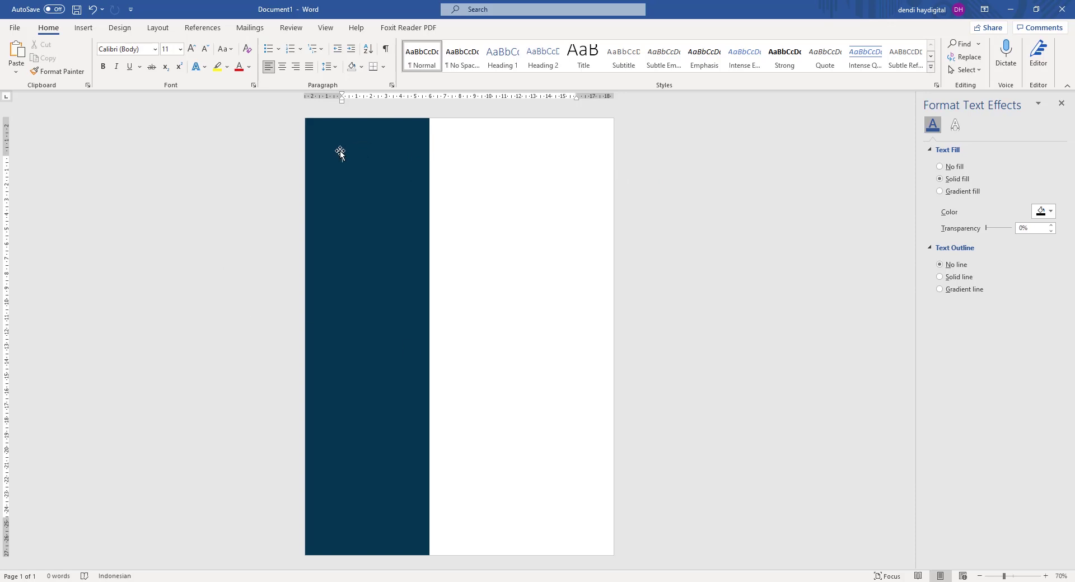
# Insert the Professional Photo - Copy image from Local Disk (E:), arriving at 15.3 × 15.92 cm.
pyautogui.click(78, 32)
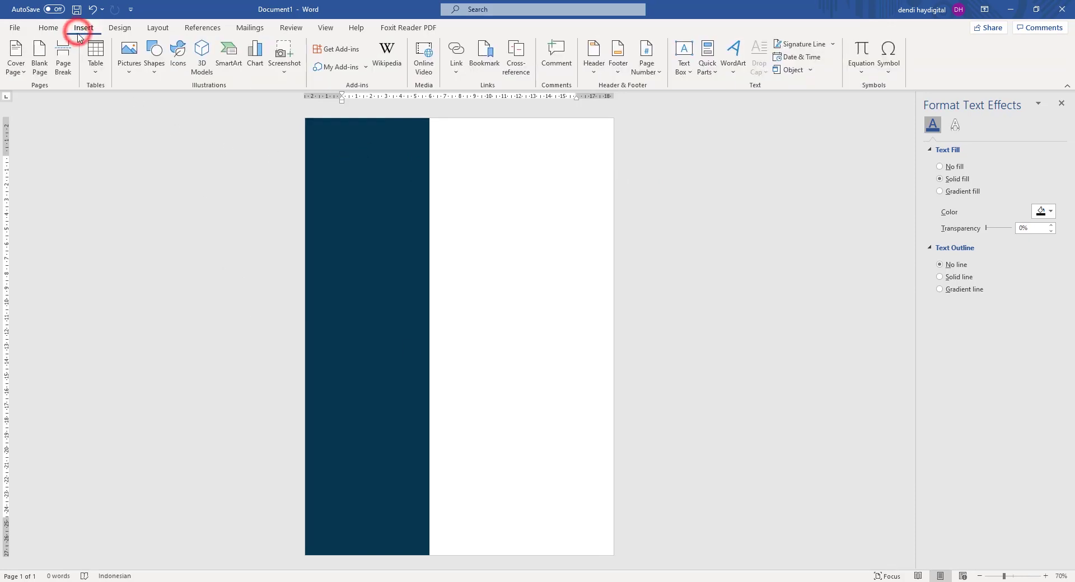
pyautogui.click(127, 65)
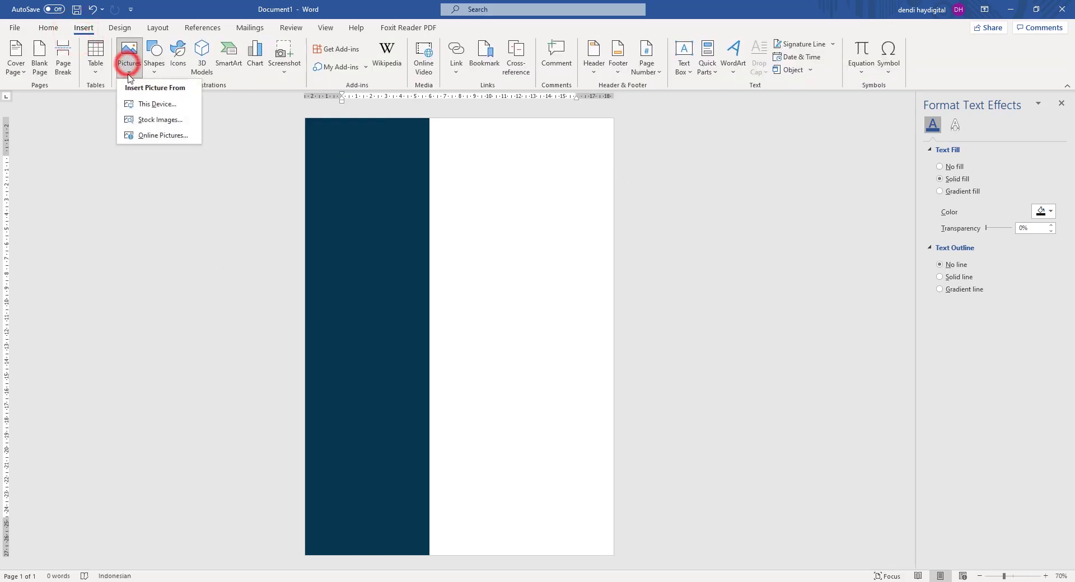
pyautogui.click(156, 106)
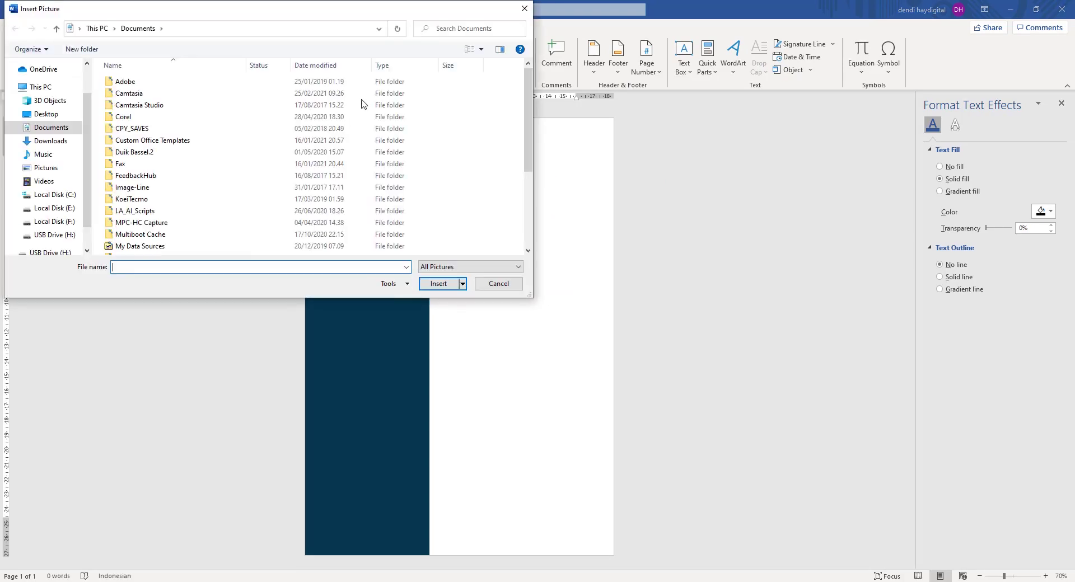
pyautogui.click(68, 209)
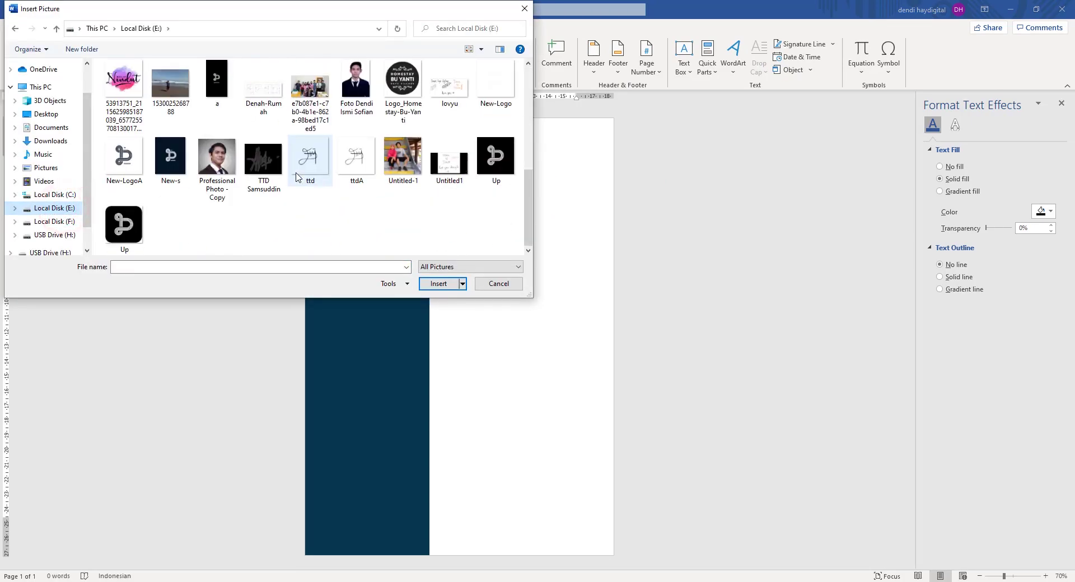
pyautogui.click(216, 171)
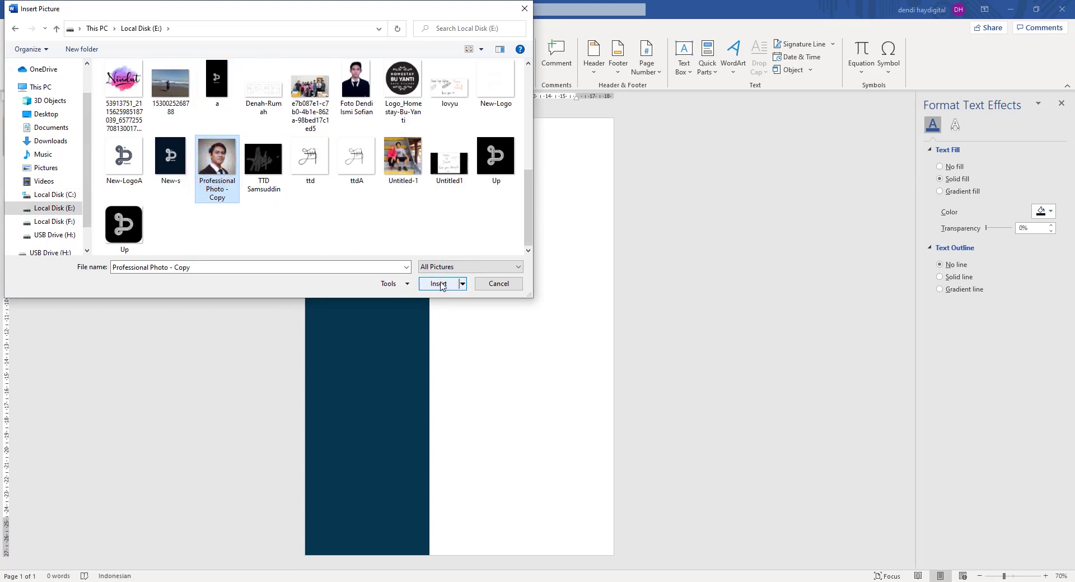
pyautogui.click(435, 283)
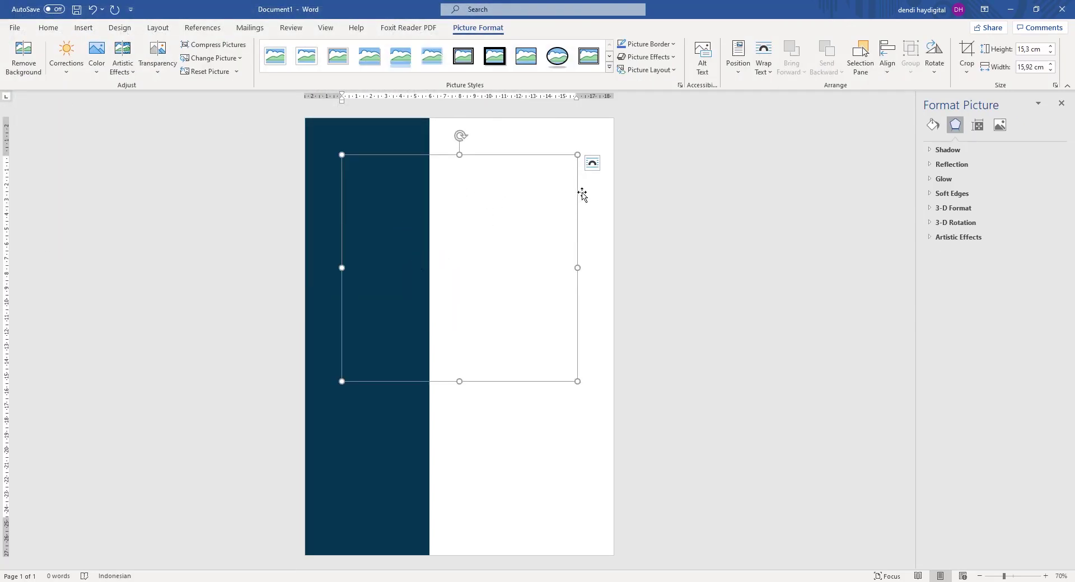
# Undo the accidental photo rotation and slide the white shape right to uncover the photo.
pyautogui.rightClick(452, 156)
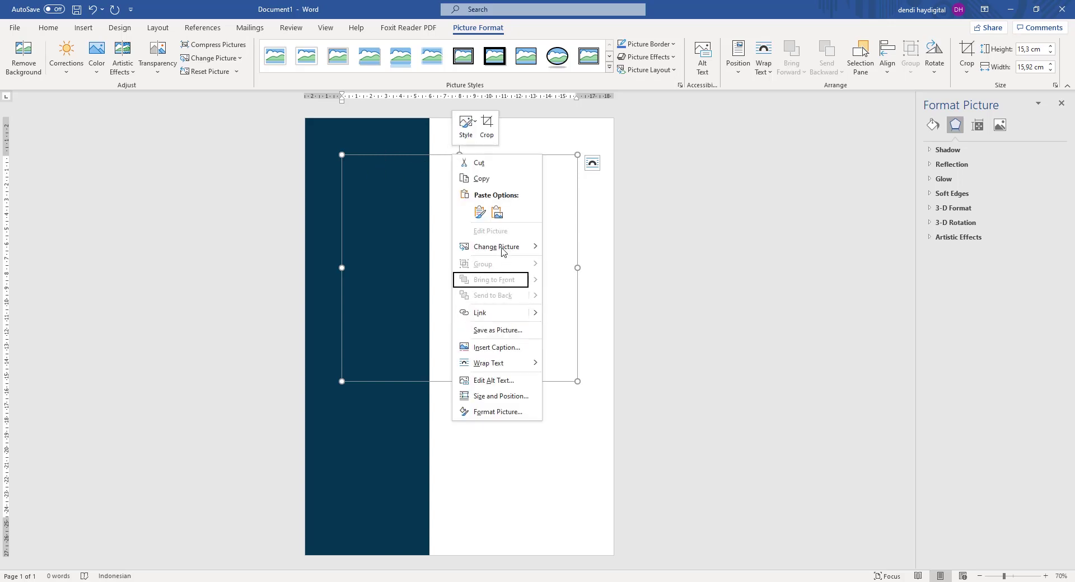
pyautogui.click(631, 211)
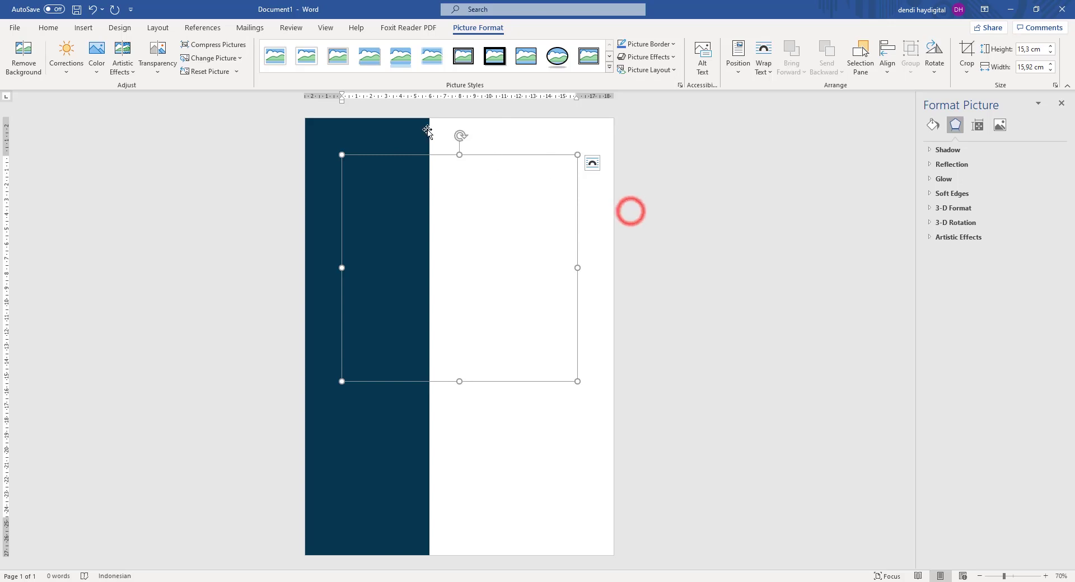
pyautogui.moveTo(463, 135); pyautogui.dragTo(644, 152)
pyautogui.hotkey('ctrl', 'z')
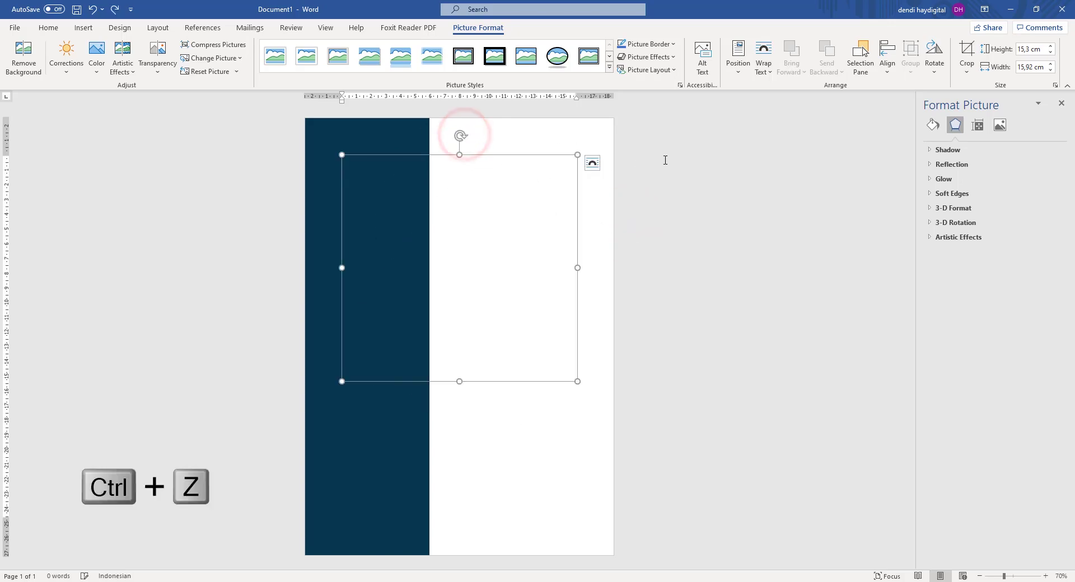
pyautogui.click(683, 158)
pyautogui.moveTo(531, 139); pyautogui.dragTo(689, 145)
pyautogui.click(471, 259)
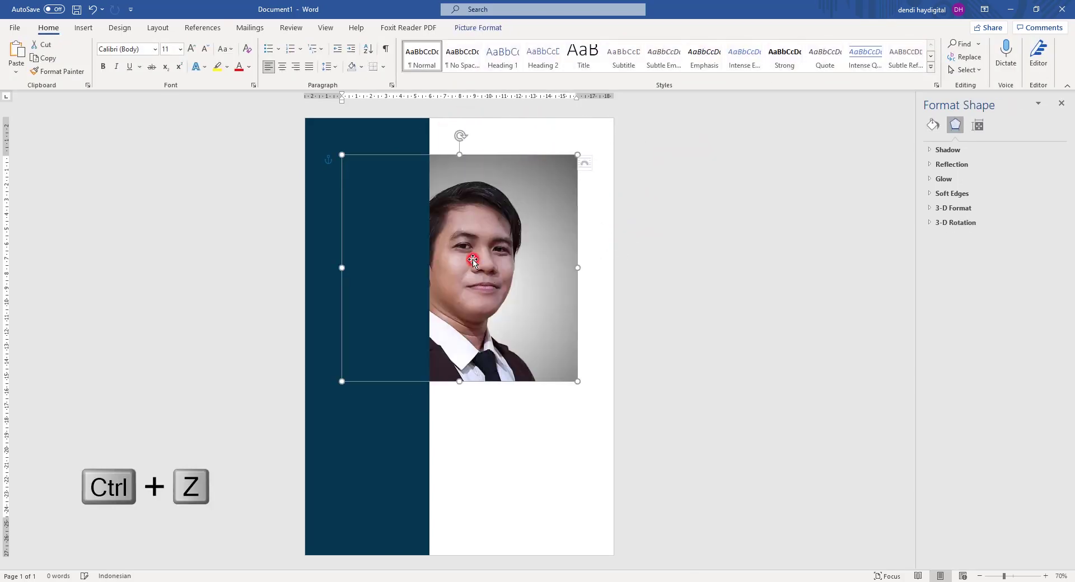
pyautogui.click(504, 298)
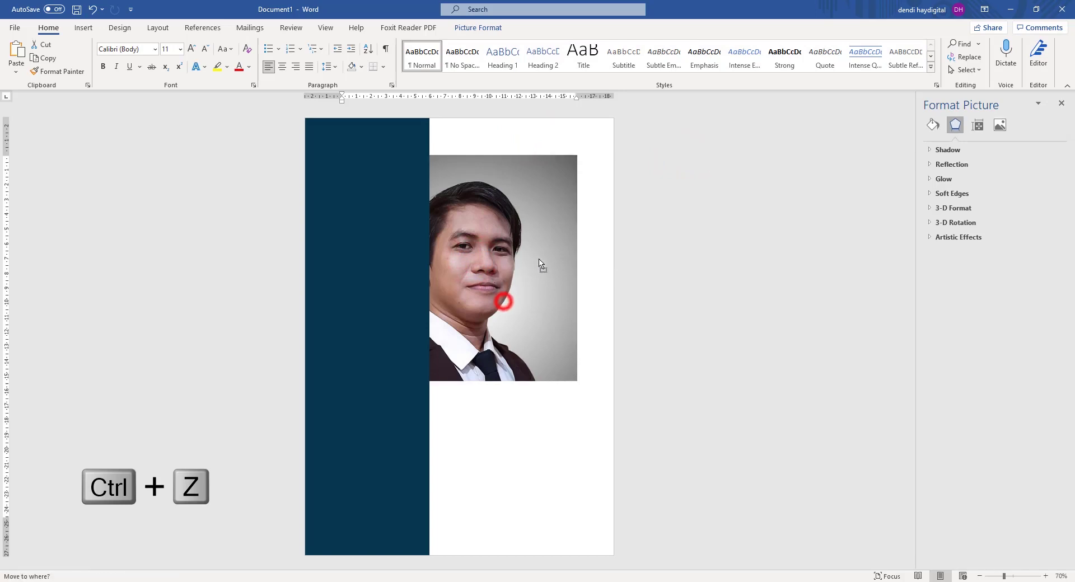
pyautogui.rightClick(528, 234)
pyautogui.click(729, 259)
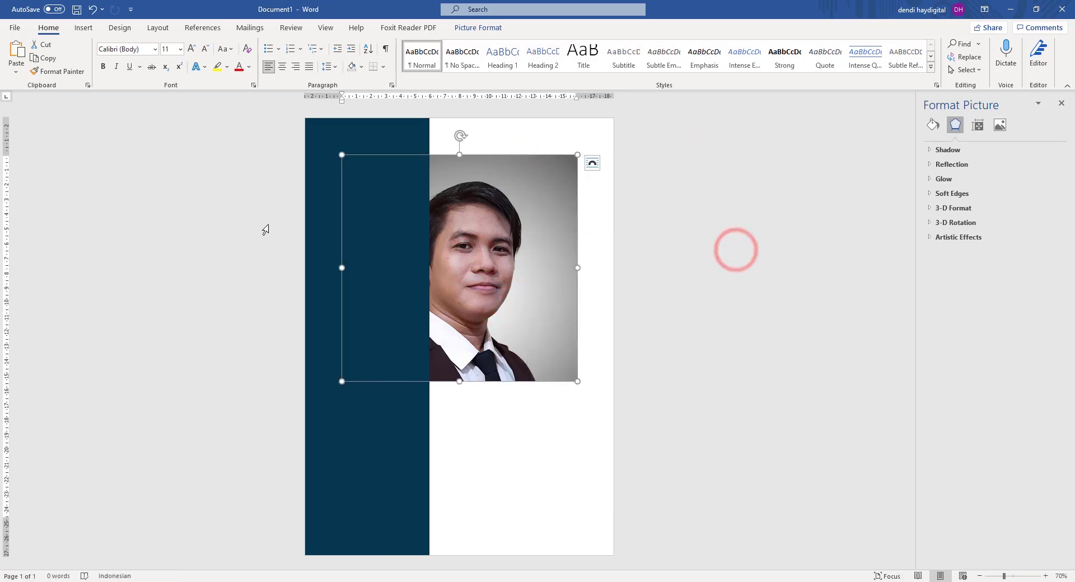
# Set the photo's text wrapping to In Front of Text.
pyautogui.click(228, 209)
pyautogui.click(463, 225)
pyautogui.click(533, 280)
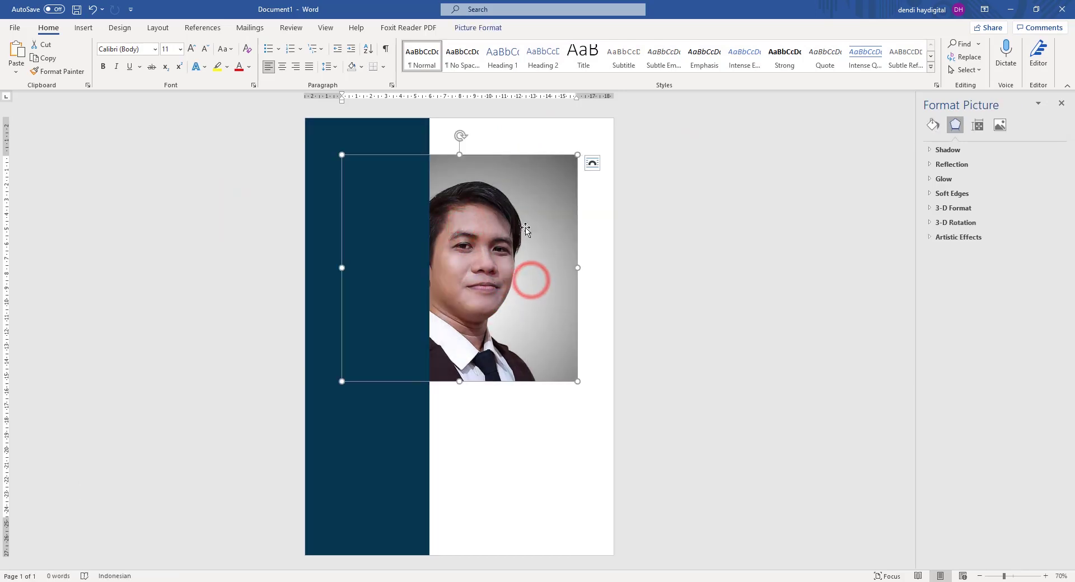
pyautogui.rightClick(505, 231)
pyautogui.rightClick(490, 217)
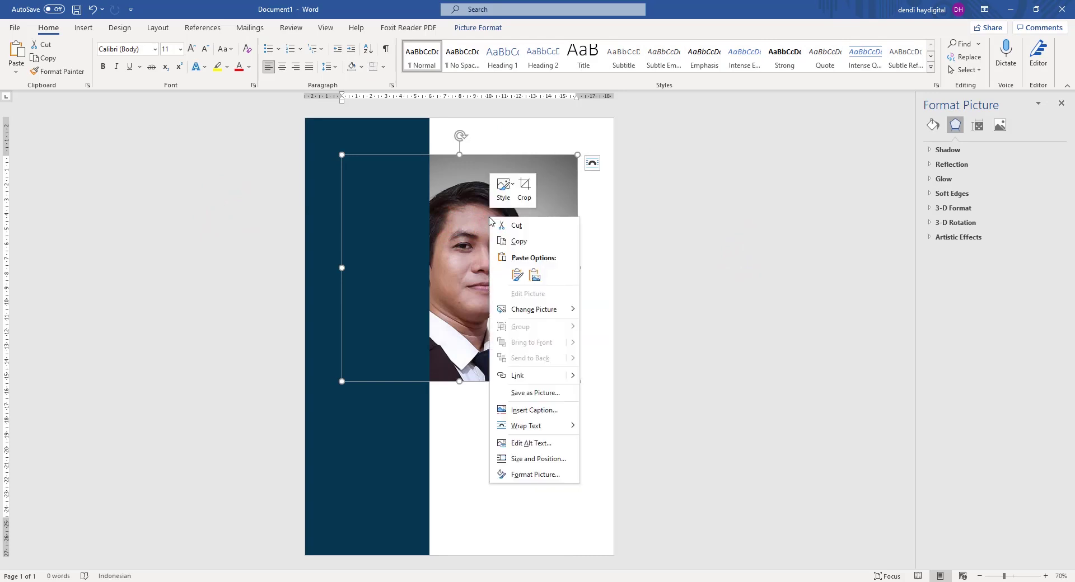
pyautogui.moveTo(518, 426)
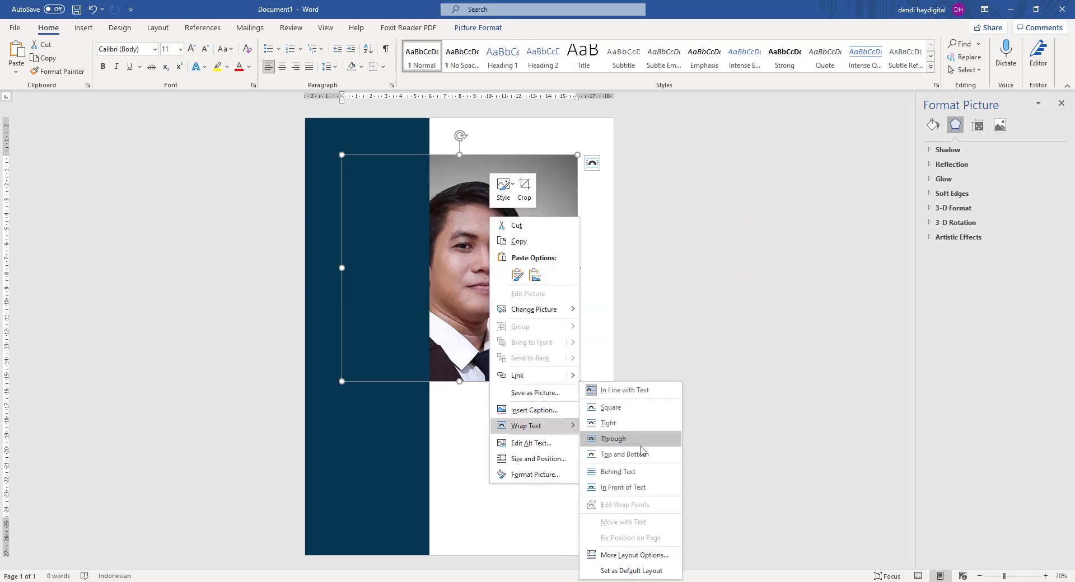
pyautogui.click(629, 487)
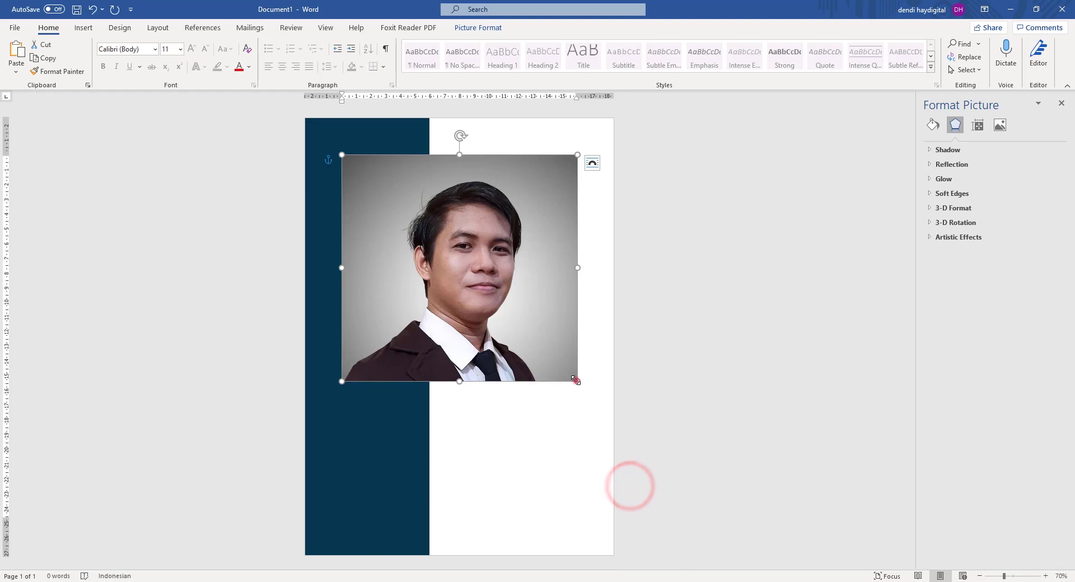
# Shrink the photo to 4.48 × 4.66 cm at the sidebar top and realign the white shape.
pyautogui.moveTo(575, 380); pyautogui.dragTo(412, 222)
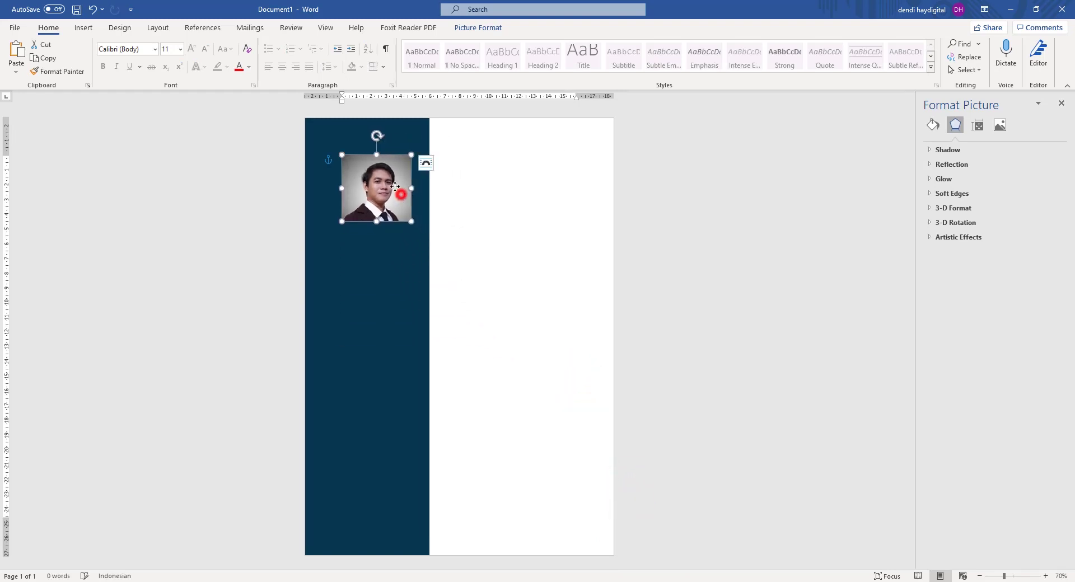
pyautogui.moveTo(395, 187); pyautogui.dragTo(386, 172)
pyautogui.click(605, 238)
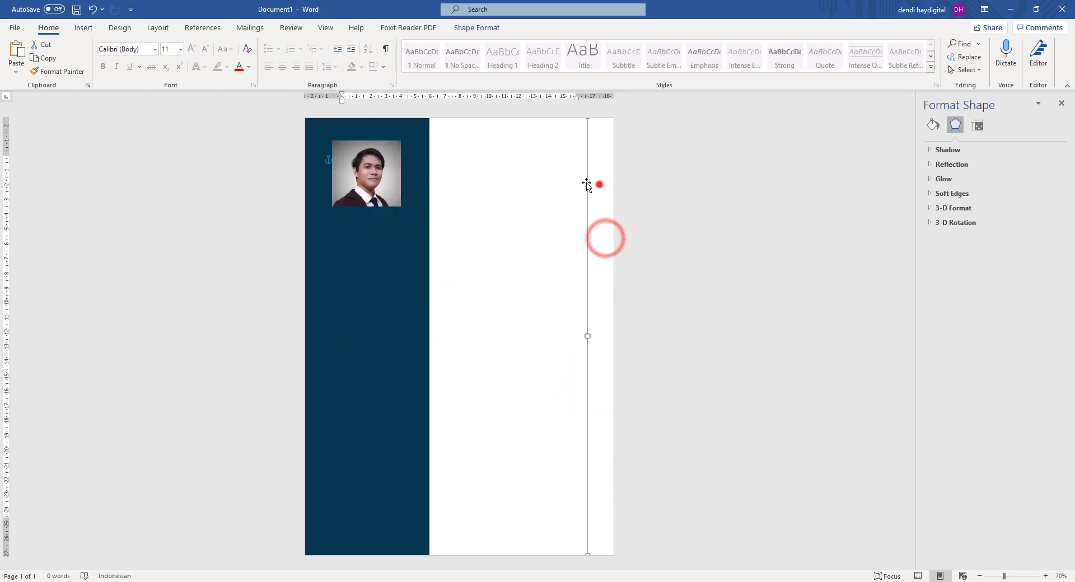
pyautogui.moveTo(586, 184); pyautogui.dragTo(374, 175)
pyautogui.click(684, 178)
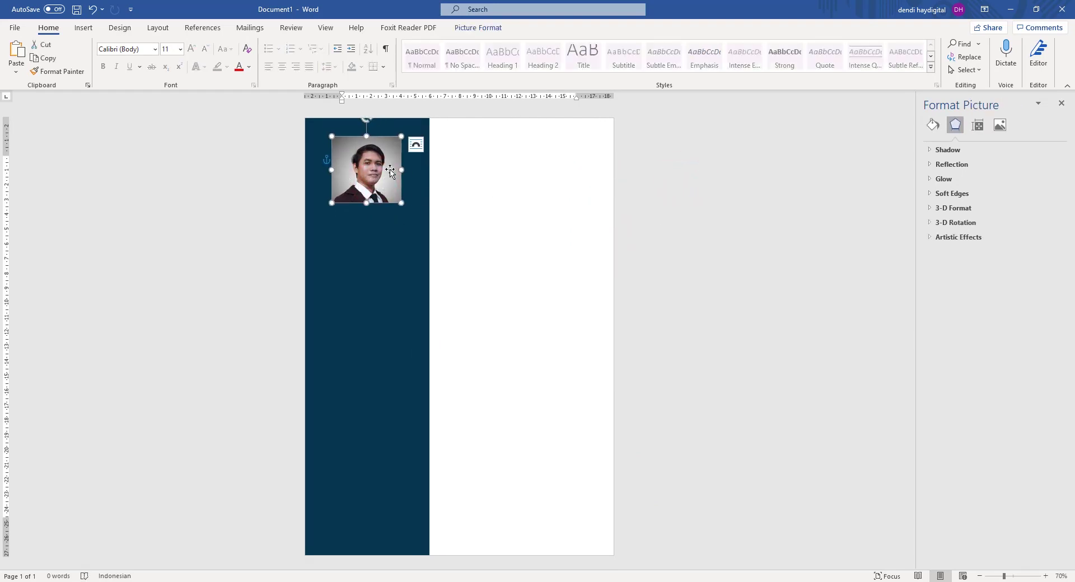
pyautogui.click(712, 124)
pyautogui.click(376, 153)
# Crop the photo to an Oval shape.
pyautogui.click(477, 30)
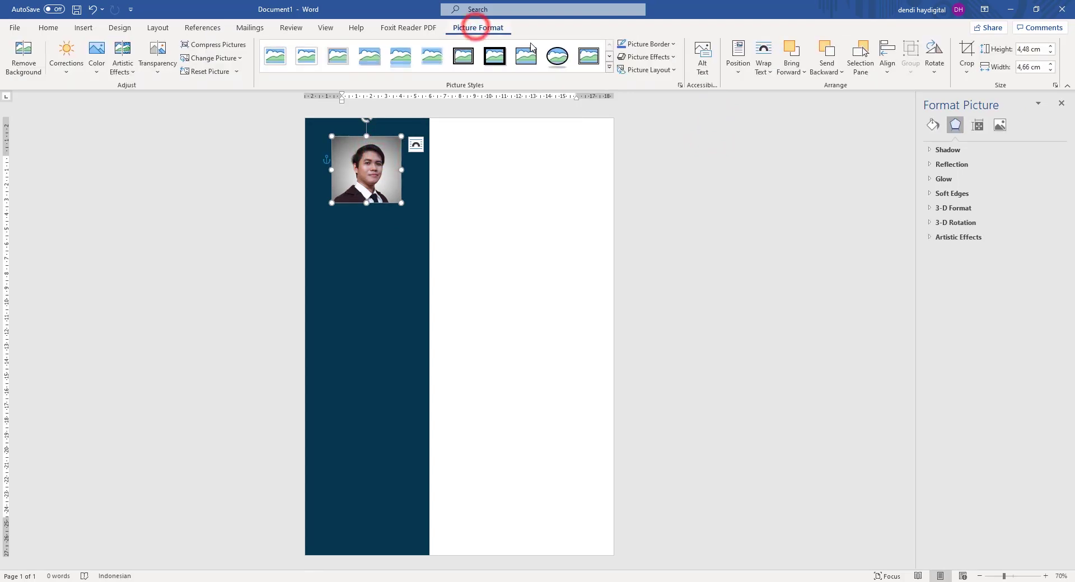
pyautogui.click(966, 71)
pyautogui.moveTo(985, 104)
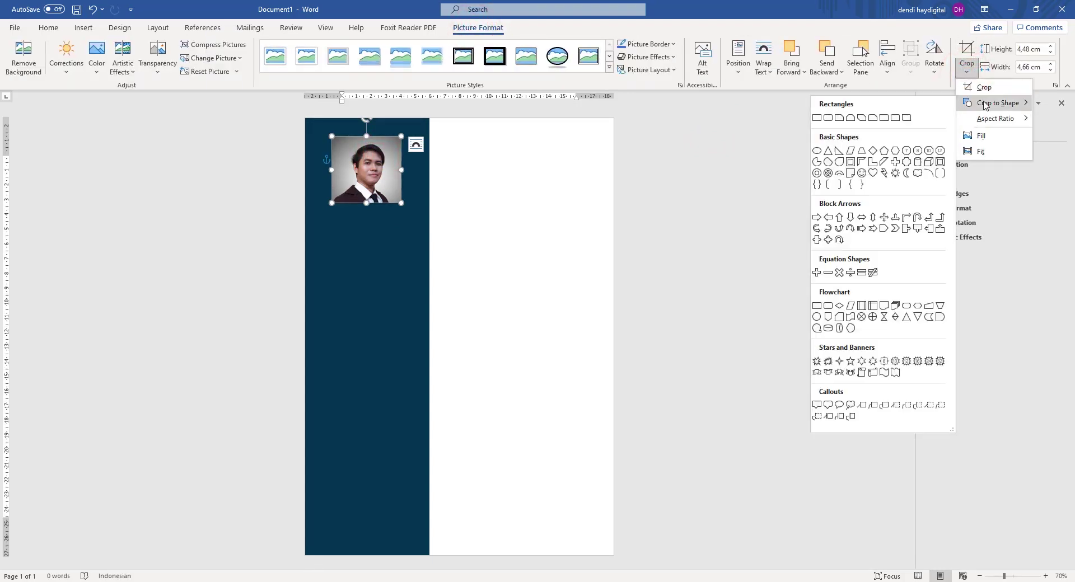
pyautogui.click(817, 151)
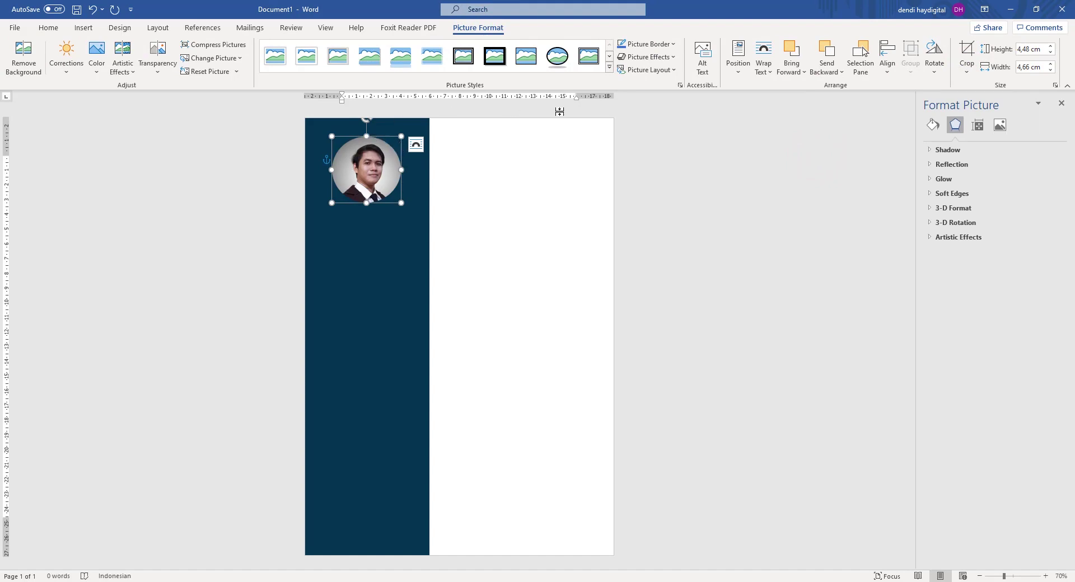
# Apply a 1:1 crop aspect ratio so the photo becomes a 4.48 cm circle.
pyautogui.click(964, 76)
pyautogui.moveTo(981, 121)
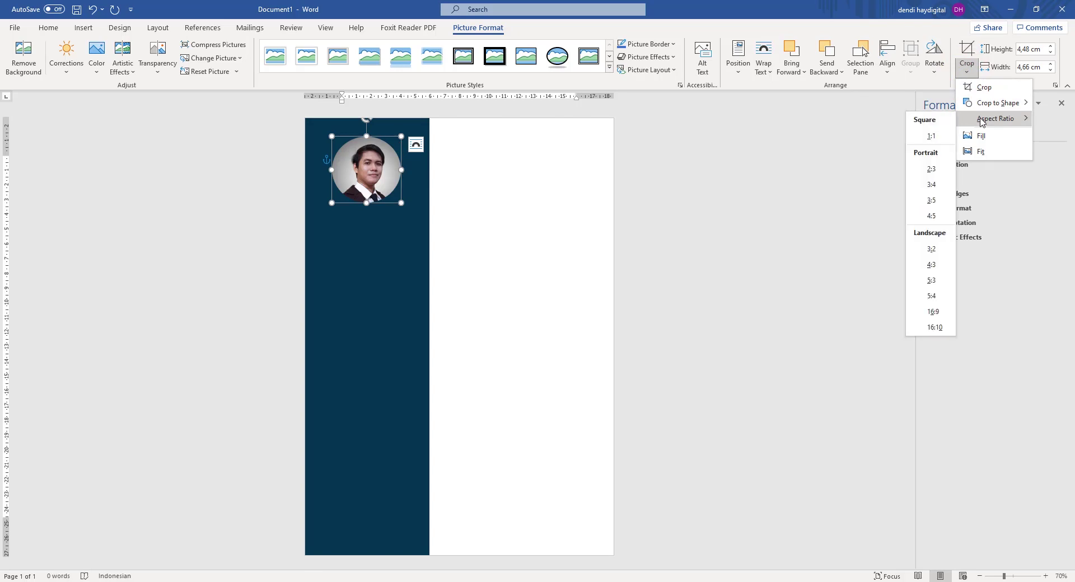
pyautogui.click(930, 136)
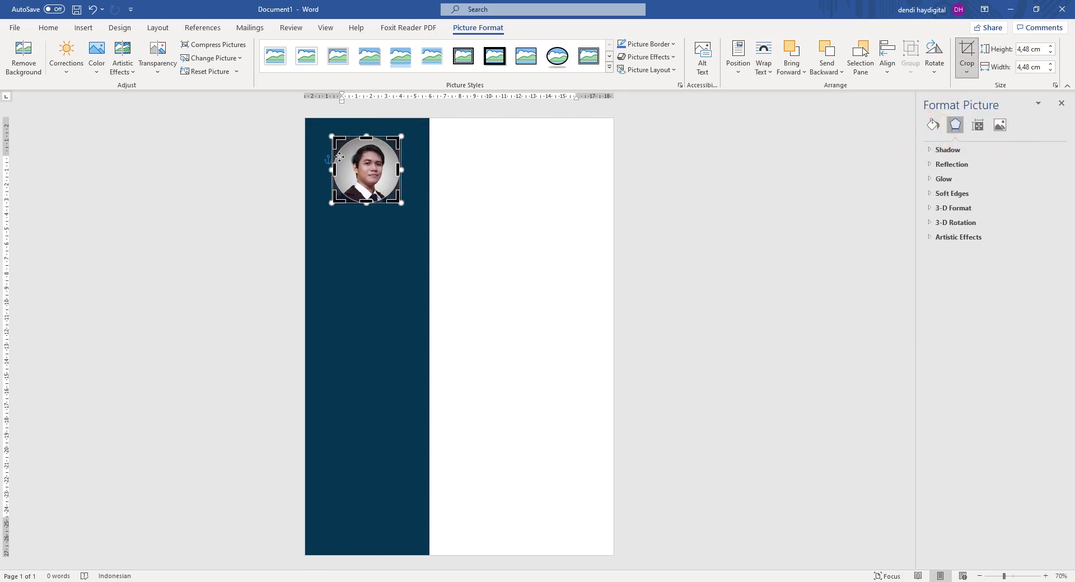
pyautogui.click(664, 181)
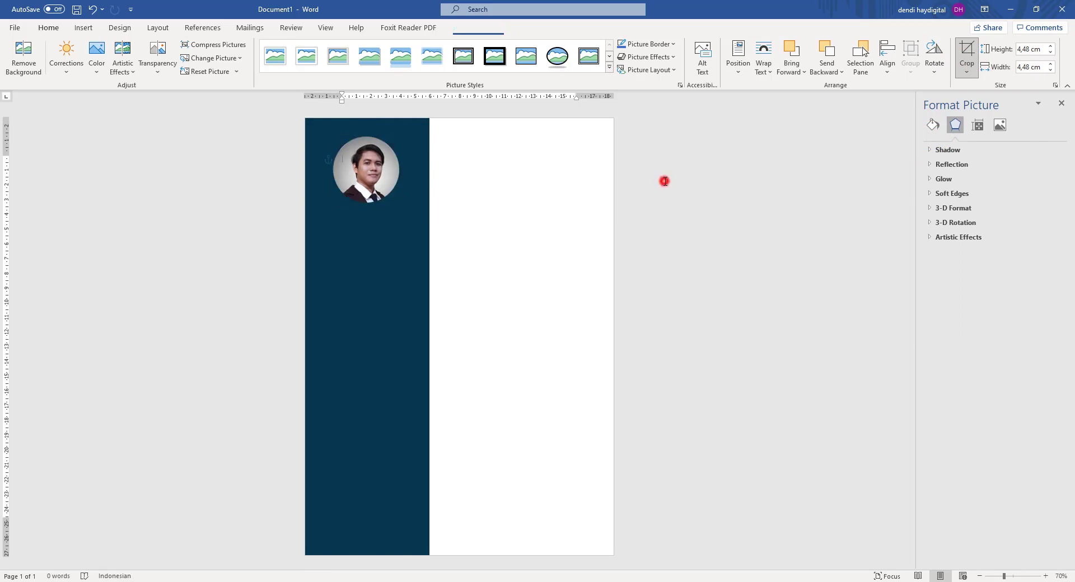
pyautogui.click(357, 166)
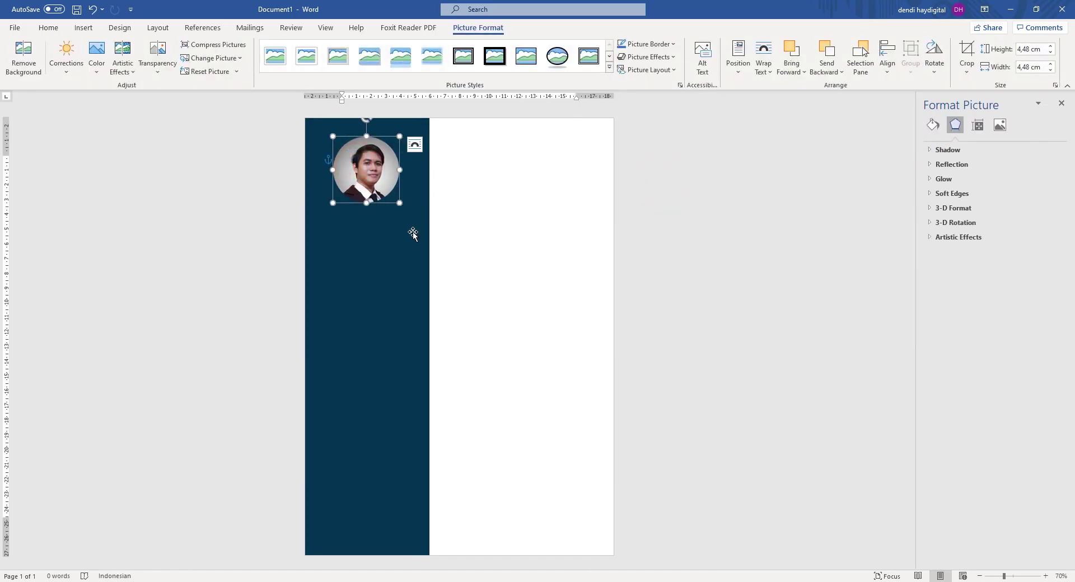
pyautogui.click(418, 259)
pyautogui.click(378, 185)
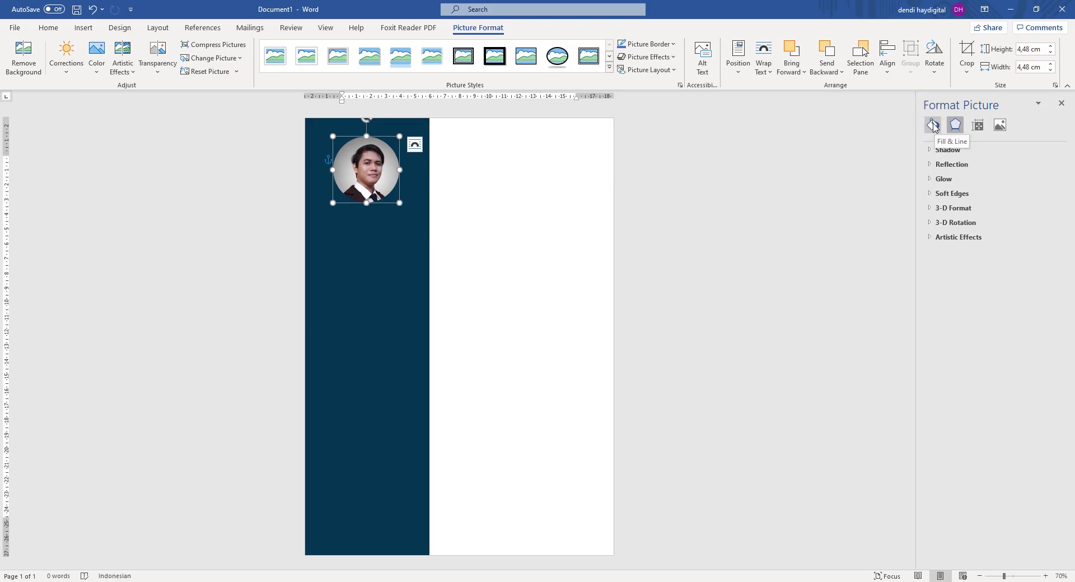
# Give the photo a solid white outline in Format Picture.
pyautogui.click(932, 125)
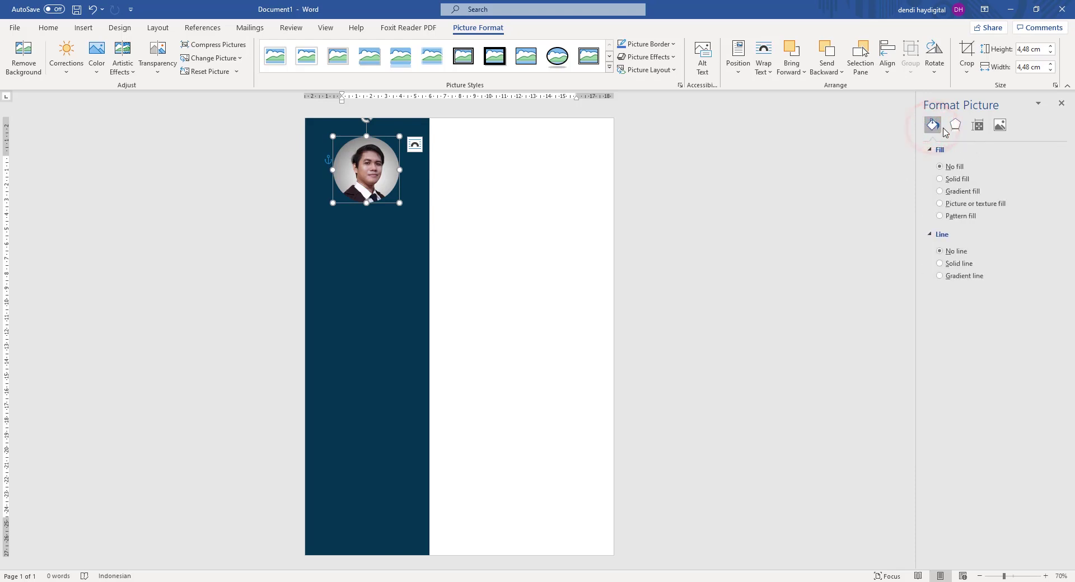
pyautogui.rightClick(361, 172)
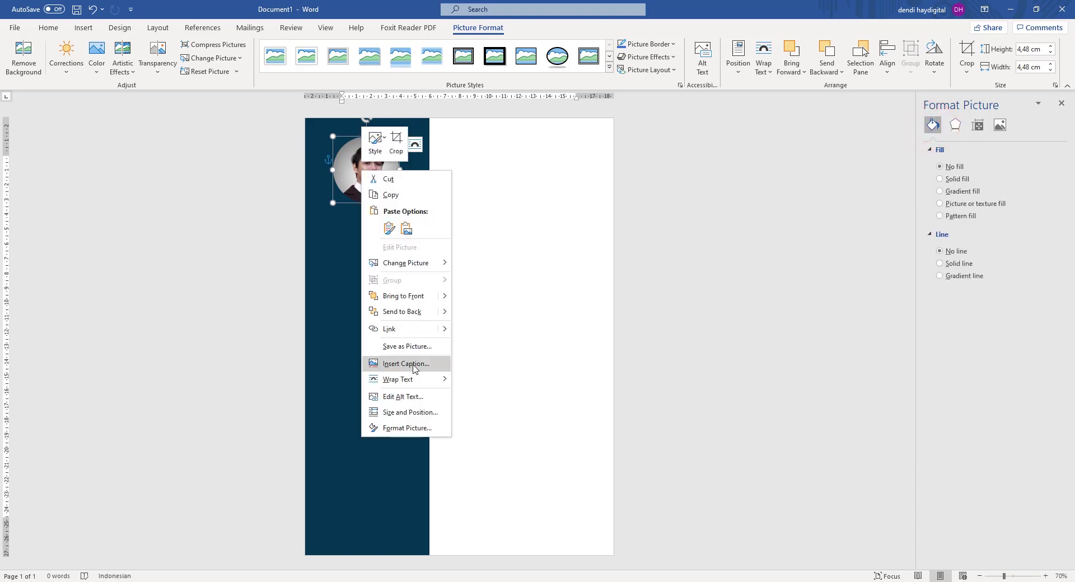
pyautogui.click(408, 428)
pyautogui.click(932, 125)
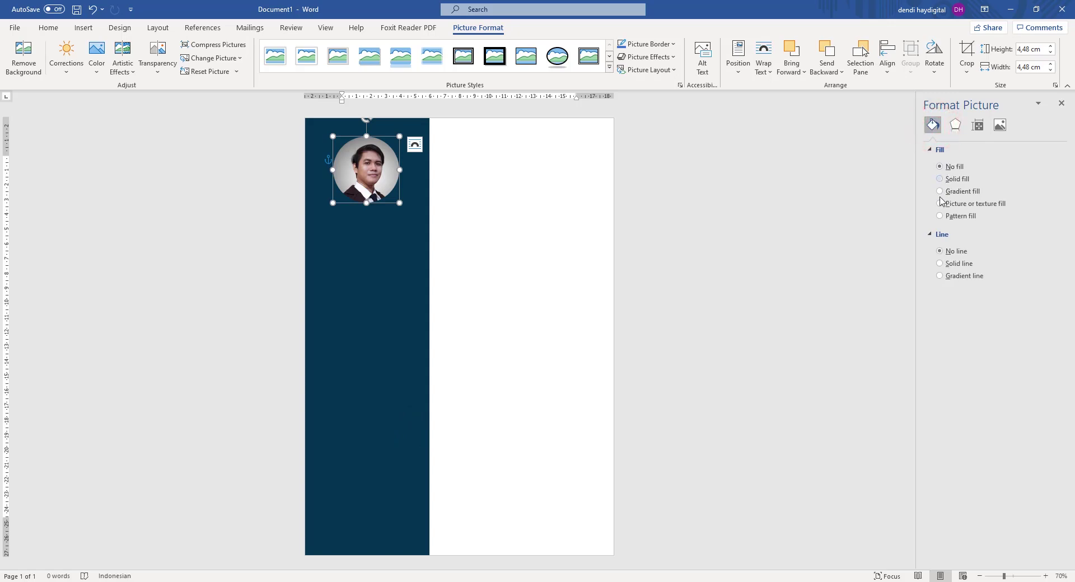
pyautogui.click(946, 264)
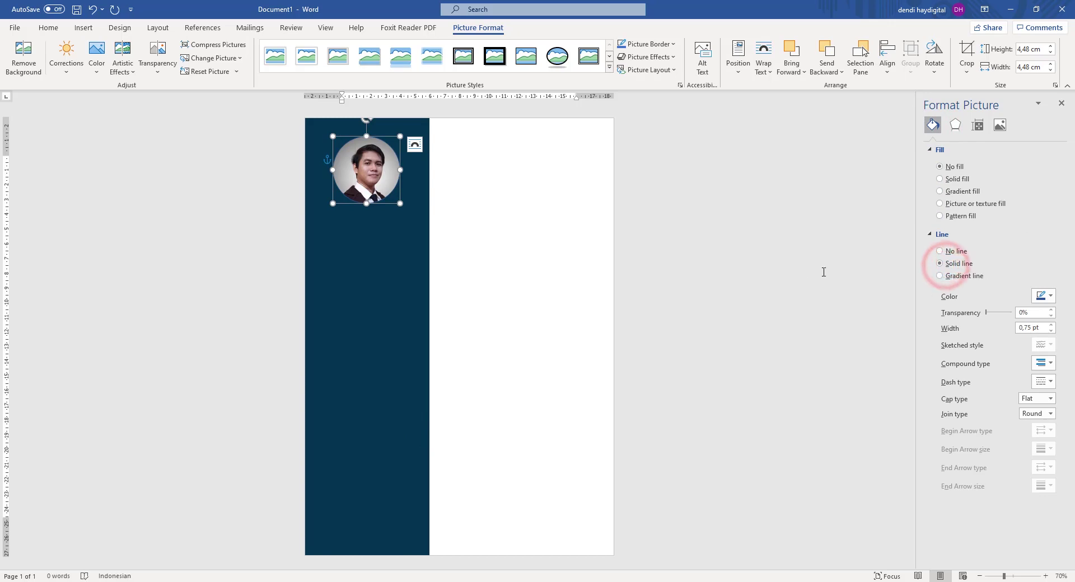
pyautogui.click(1040, 296)
pyautogui.click(981, 324)
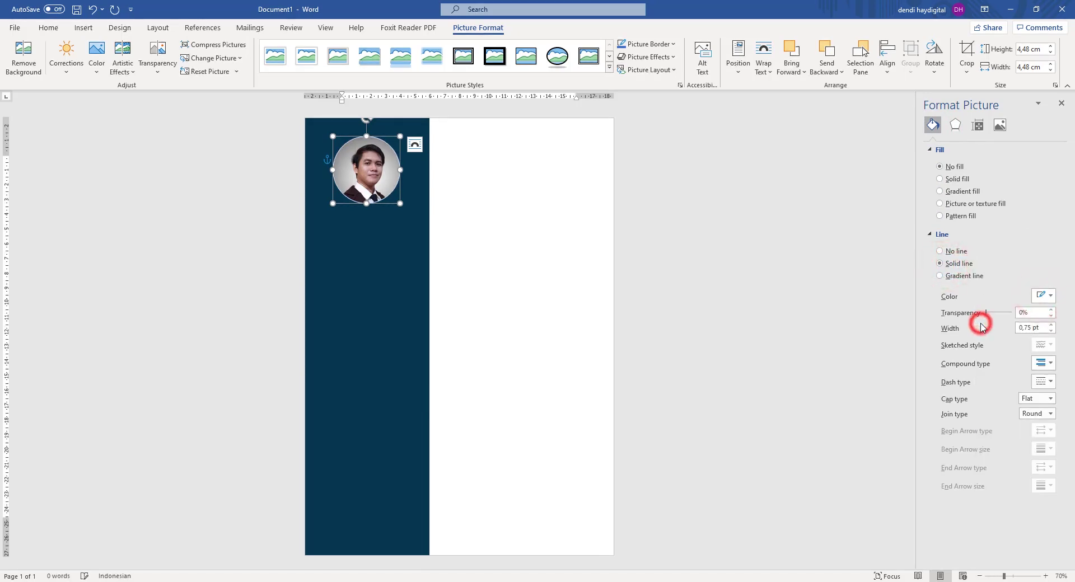
# Set the outline width to 2,75 pt and nudge the photo slightly lower.
pyautogui.click(1036, 328)
pyautogui.click(1051, 325)
pyautogui.click(1050, 324)
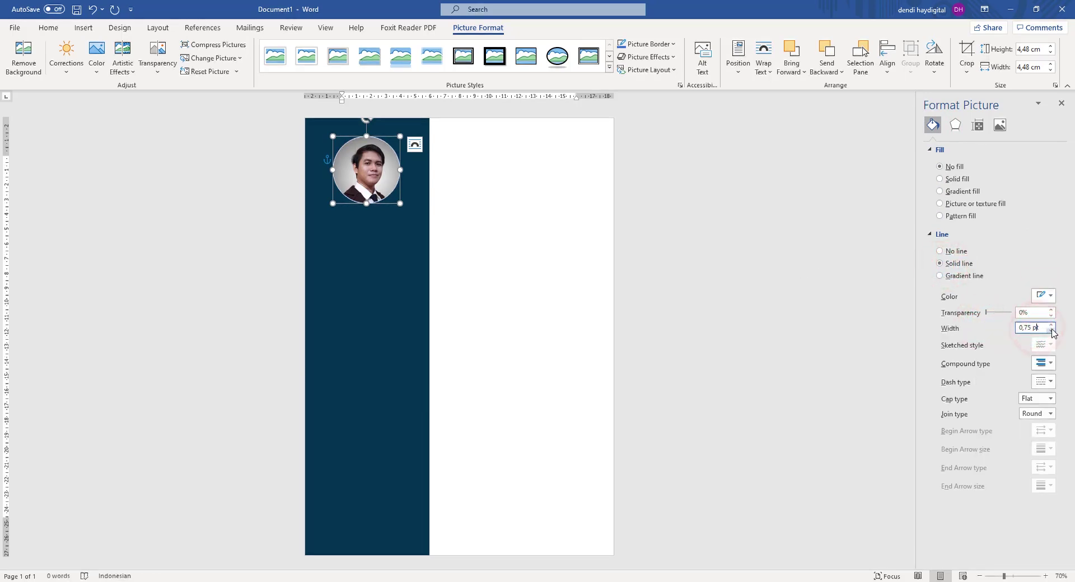
pyautogui.click(1051, 325)
pyautogui.click(1051, 325)
pyautogui.click(1051, 324)
pyautogui.click(1051, 325)
pyautogui.click(1050, 325)
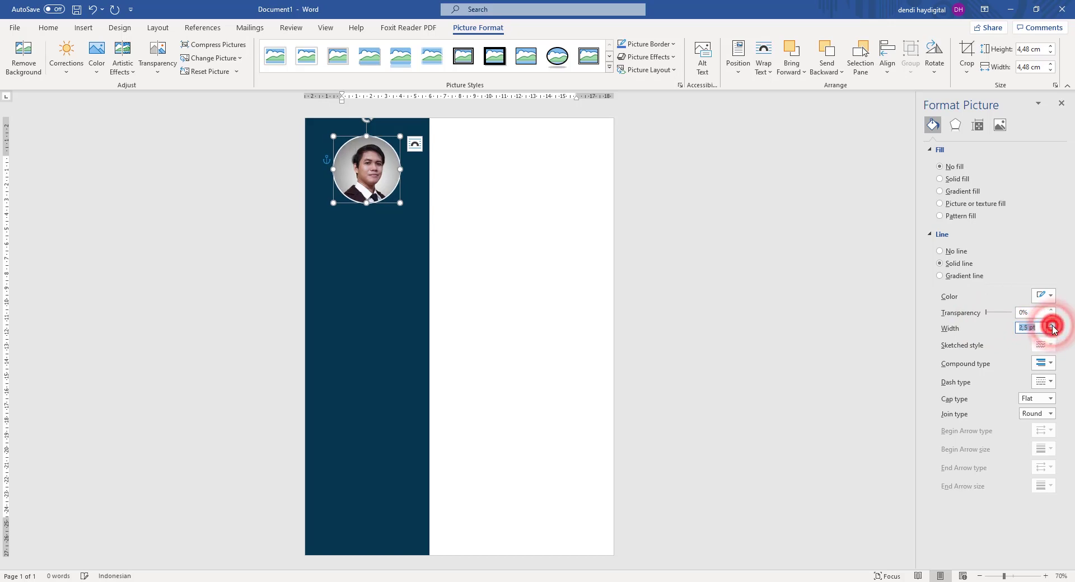
pyautogui.click(1051, 324)
pyautogui.click(1050, 325)
pyautogui.click(1051, 331)
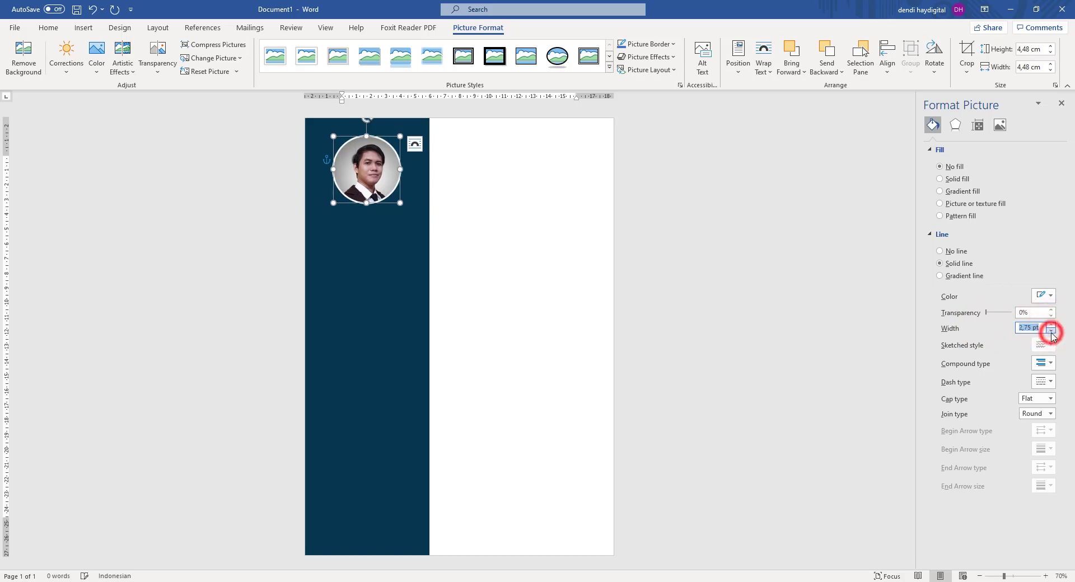
pyautogui.click(1051, 331)
pyautogui.click(1051, 330)
pyautogui.click(687, 247)
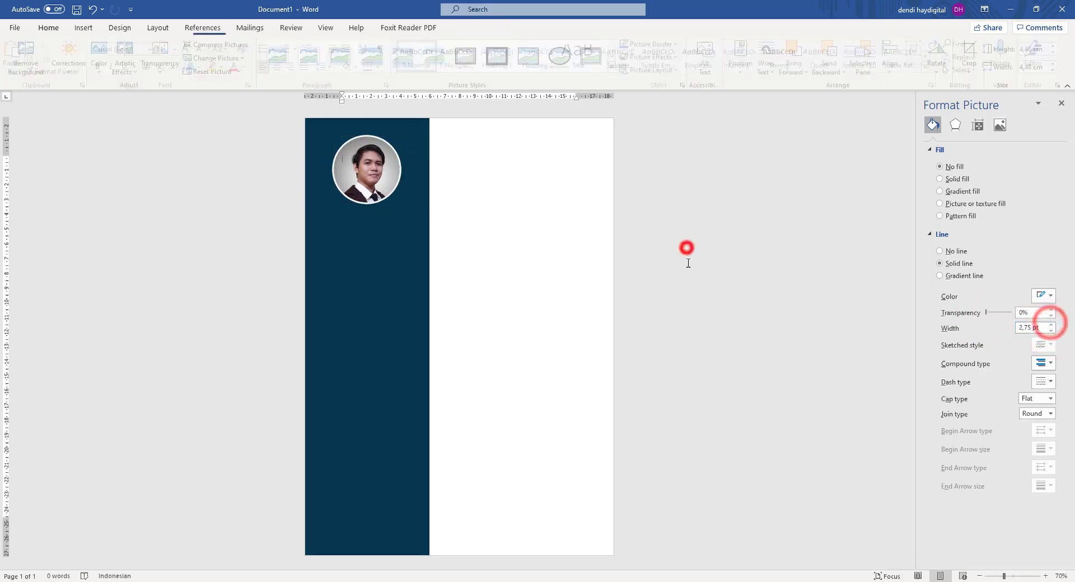
pyautogui.moveTo(380, 163); pyautogui.dragTo(380, 169)
pyautogui.click(724, 224)
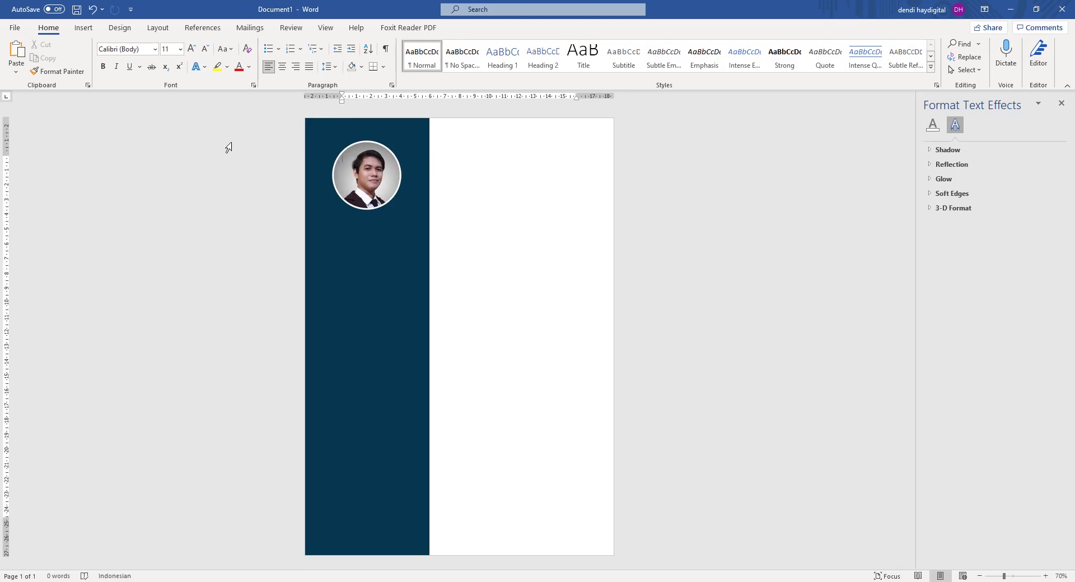
# Insert a Simple Text Box and drag it onto the sidebar below the photo.
pyautogui.click(84, 27)
pyautogui.click(685, 69)
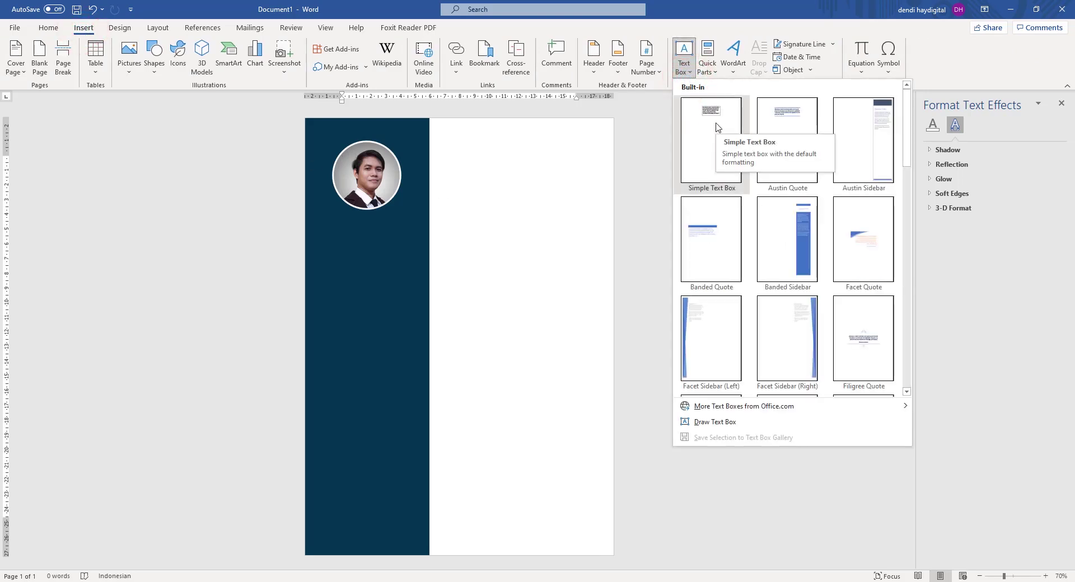
pyautogui.click(722, 141)
pyautogui.click(722, 145)
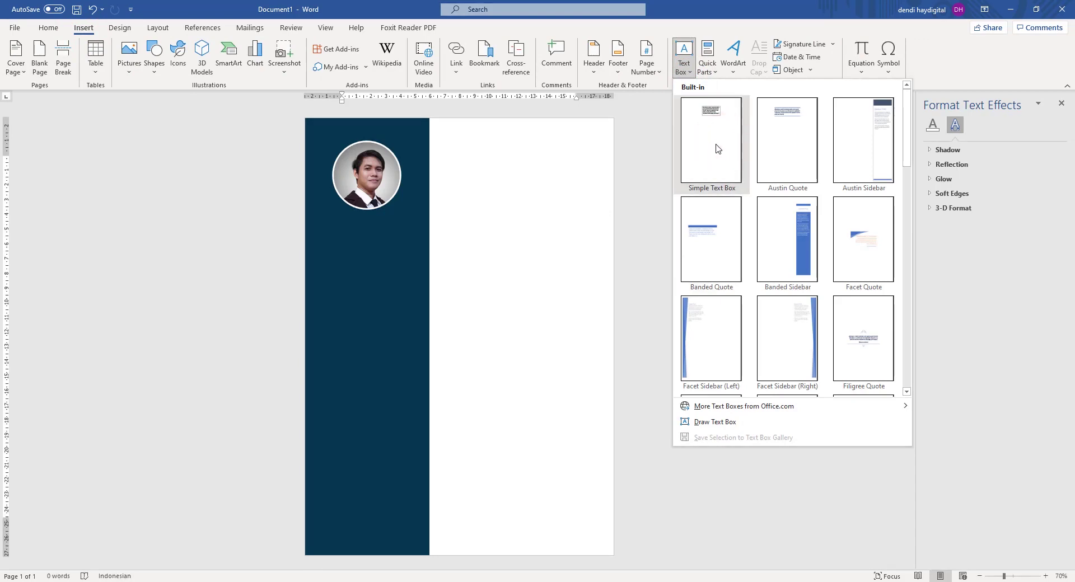
pyautogui.moveTo(480, 174); pyautogui.dragTo(433, 245)
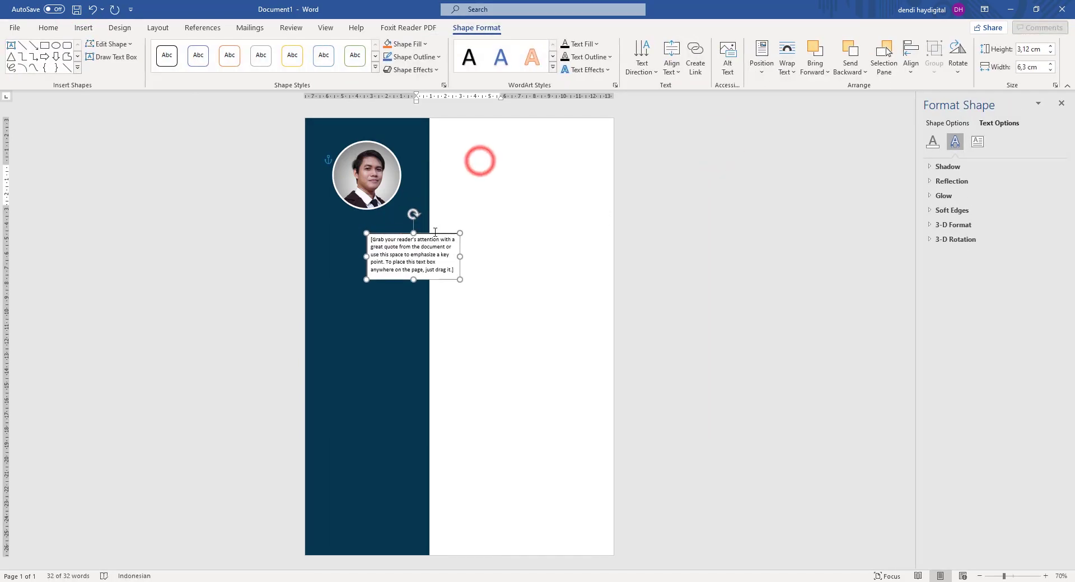
# Replace the text box's placeholder quote with the person's full name.
pyautogui.click(427, 255)
pyautogui.hotkey('ctrl', 'a')
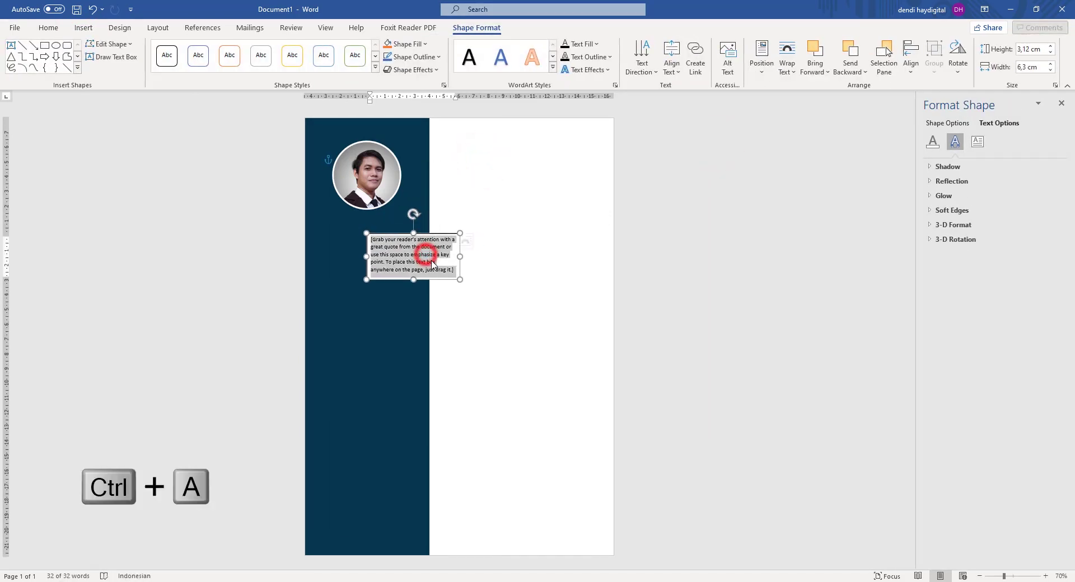
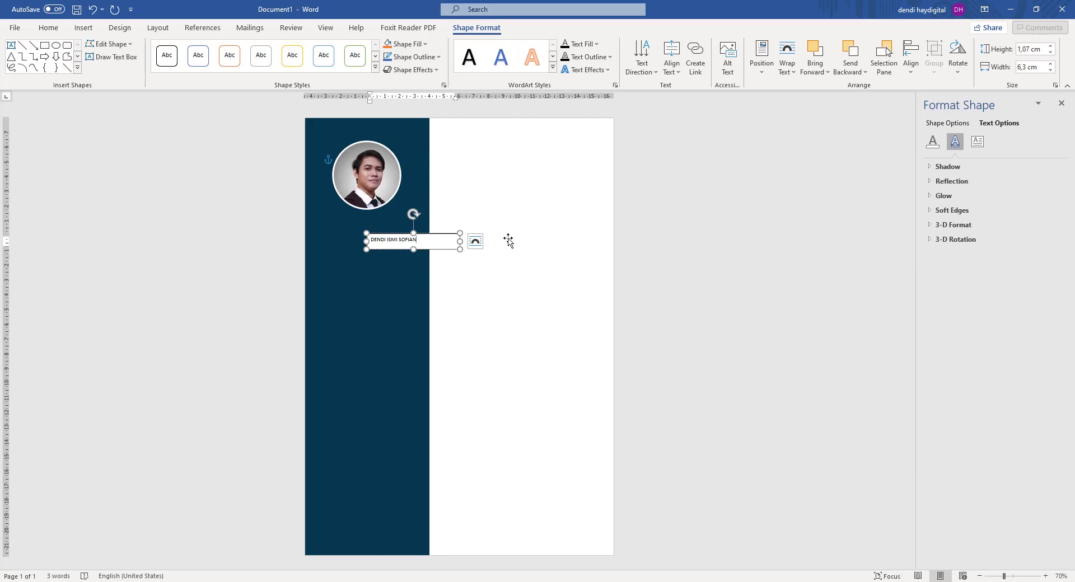
# Try removing the name text's fill, then undo that change.
pyautogui.click(932, 144)
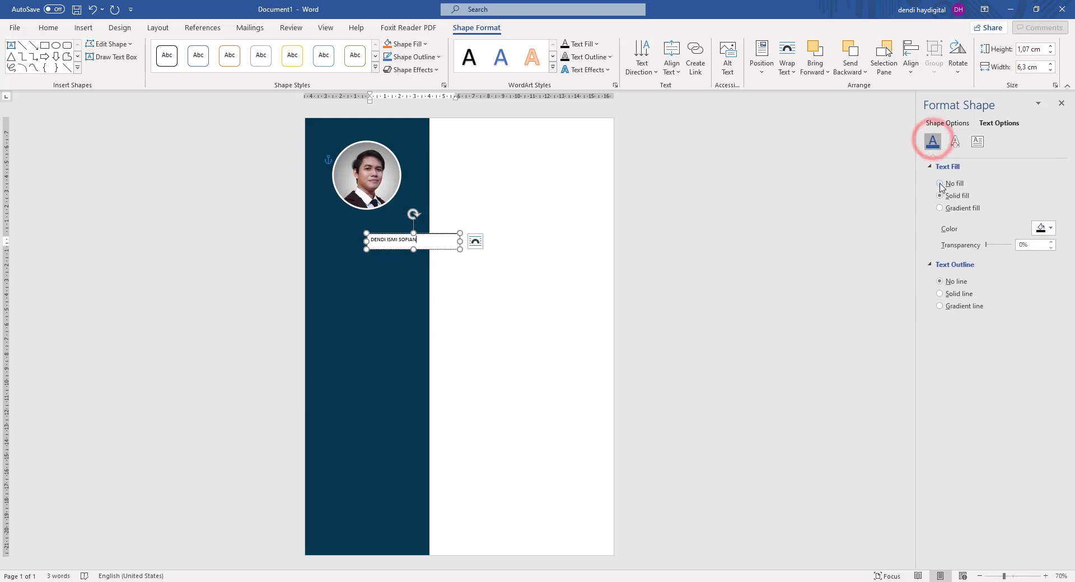
pyautogui.click(942, 185)
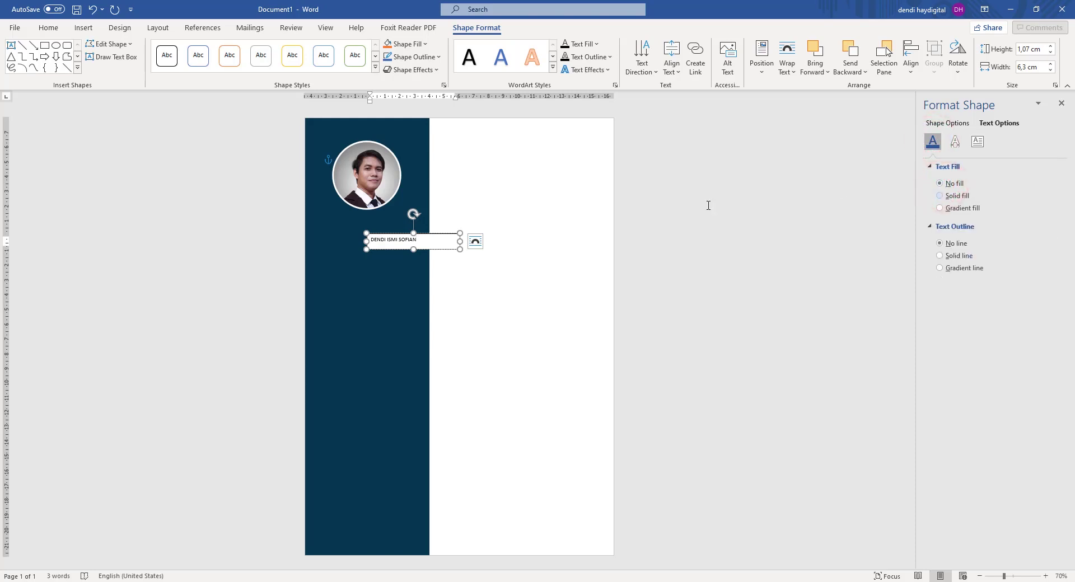
pyautogui.click(644, 211)
pyautogui.click(441, 236)
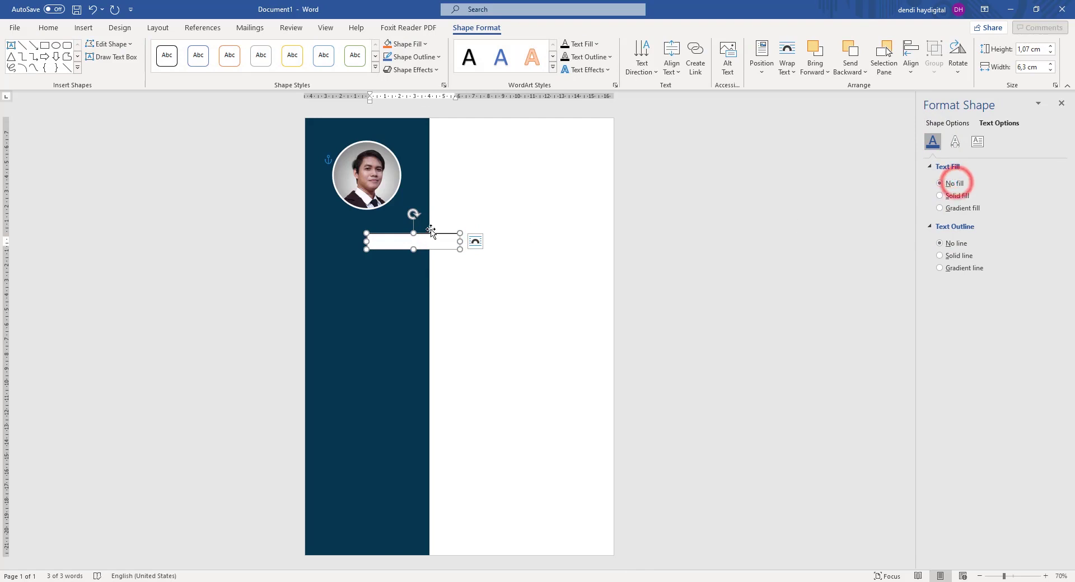
pyautogui.hotkey('ctrl', 'z')
pyautogui.click(739, 222)
pyautogui.click(431, 234)
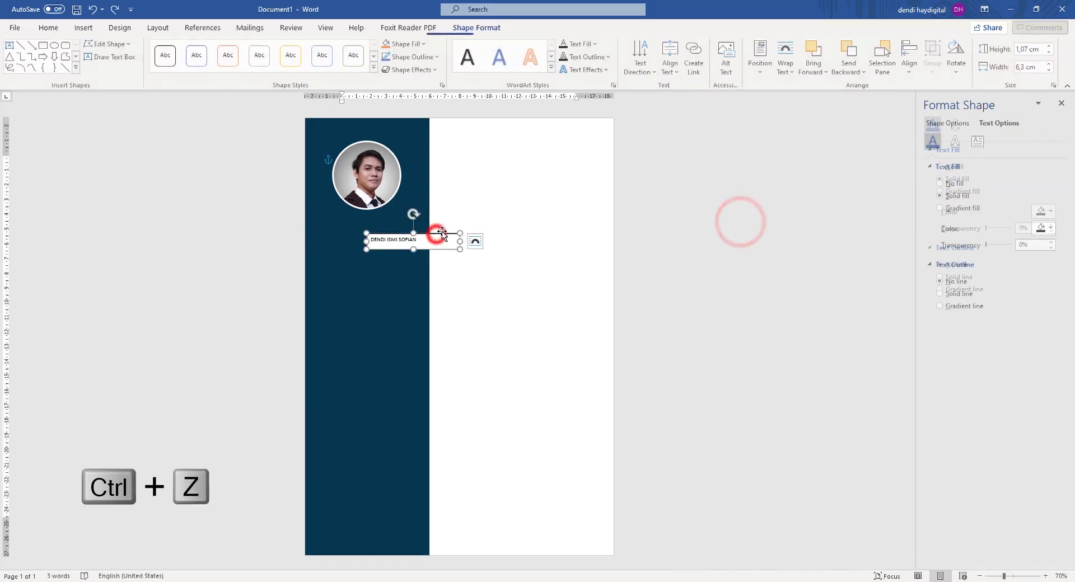
pyautogui.click(474, 29)
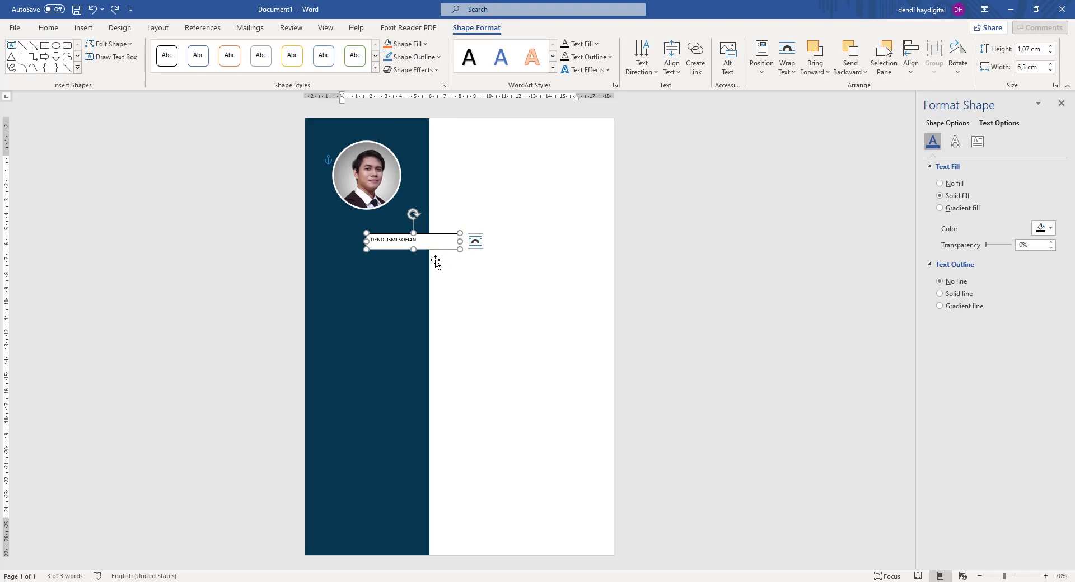
# Set the name text box's Shape Fill to No Fill.
pyautogui.click(585, 44)
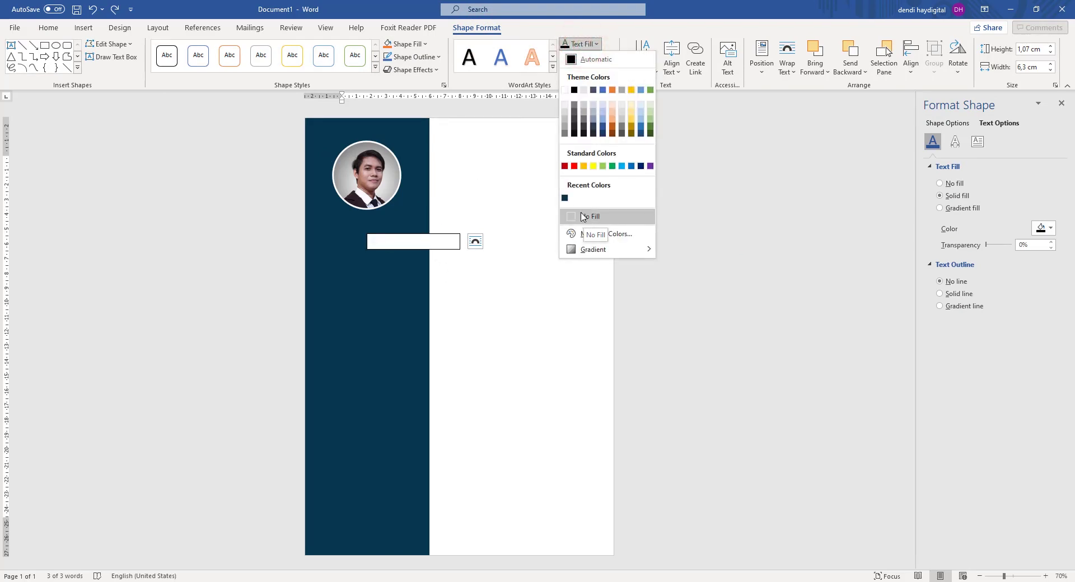
pyautogui.click(582, 8)
pyautogui.click(653, 158)
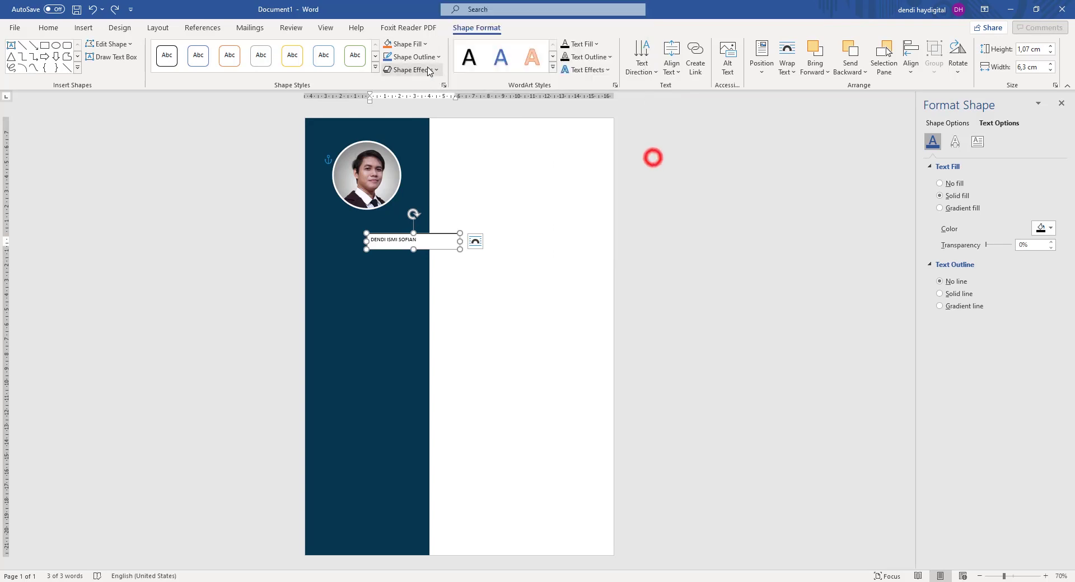
pyautogui.click(424, 43)
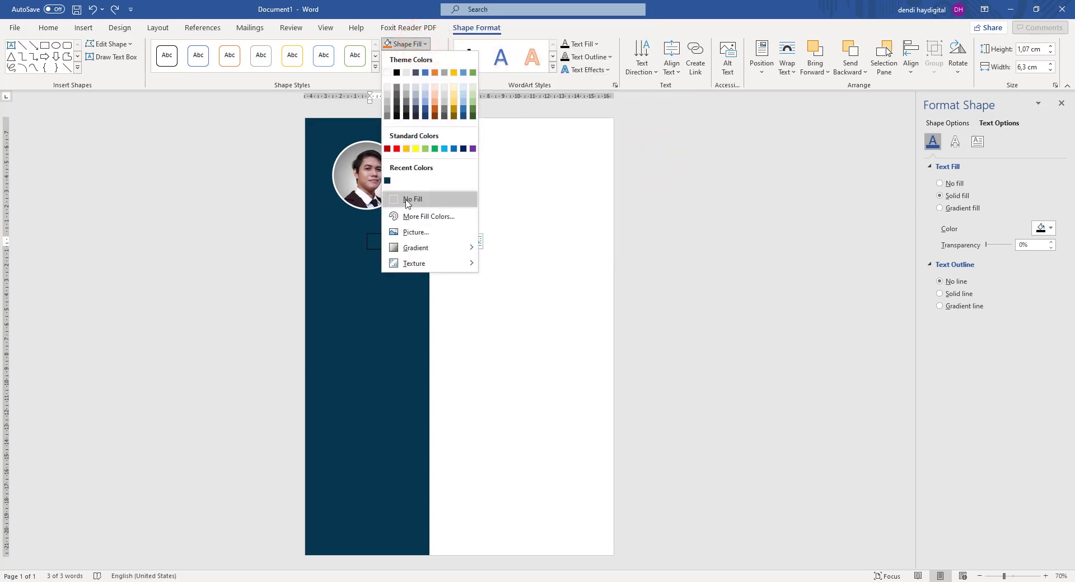
pyautogui.click(415, 200)
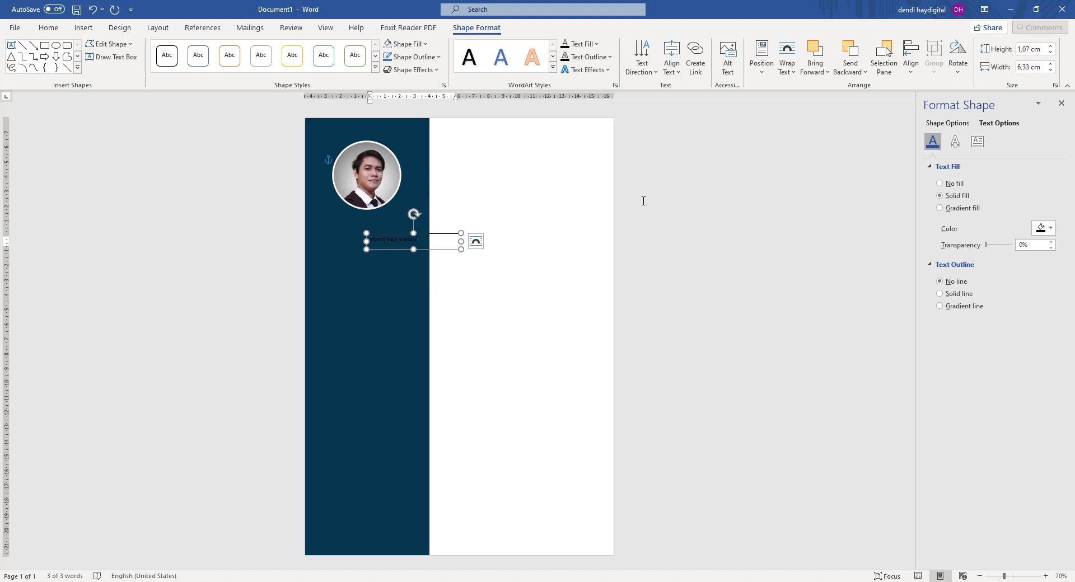
pyautogui.click(408, 46)
pyautogui.click(412, 197)
# Set the text box outline to No Outline and select all the name text.
pyautogui.click(412, 57)
pyautogui.click(432, 213)
pyautogui.click(395, 239)
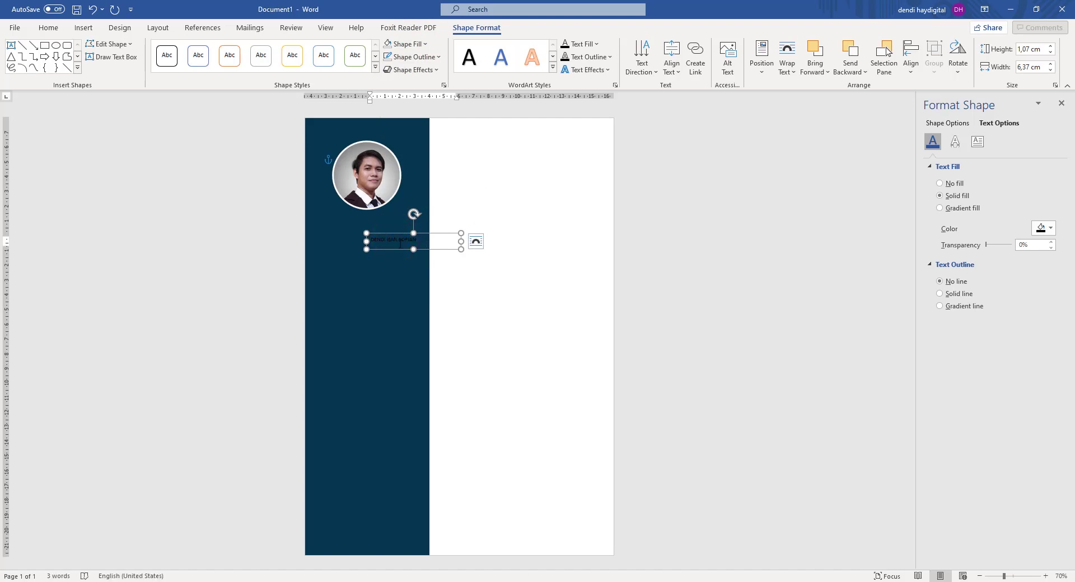
pyautogui.hotkey('ctrl', 'a')
pyautogui.click(49, 29)
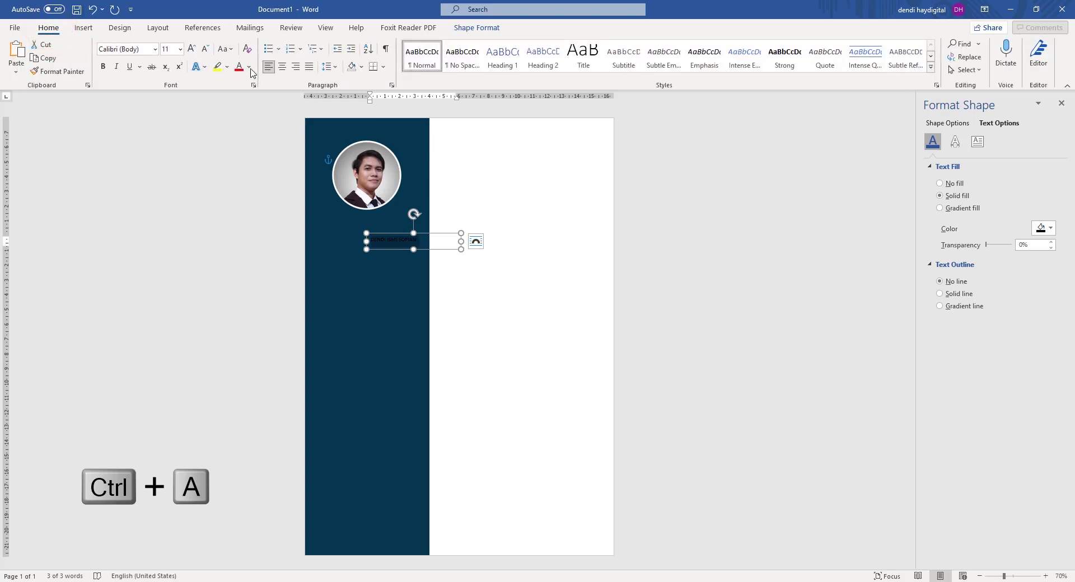
# Make the name white Poppins SemiBold and move its box up under the photo.
pyautogui.click(249, 66)
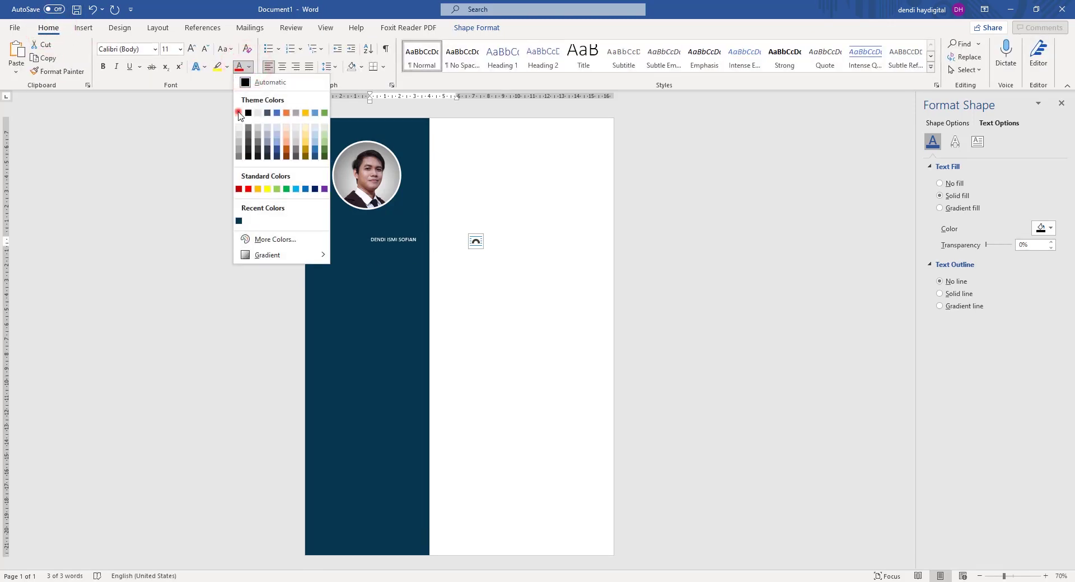
pyautogui.click(239, 114)
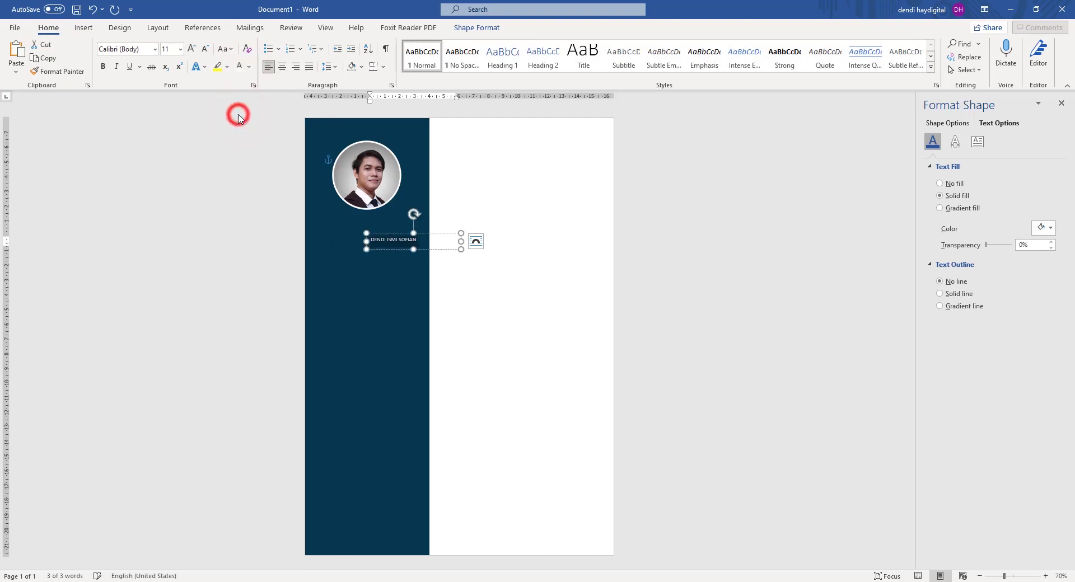
pyautogui.click(156, 49)
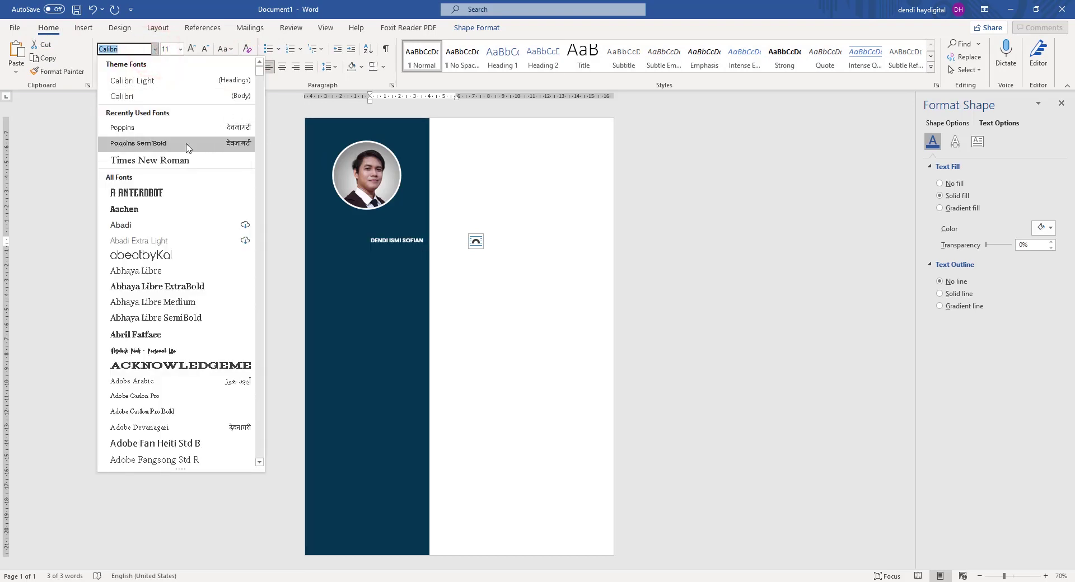
pyautogui.click(145, 143)
pyautogui.moveTo(451, 233); pyautogui.dragTo(423, 213)
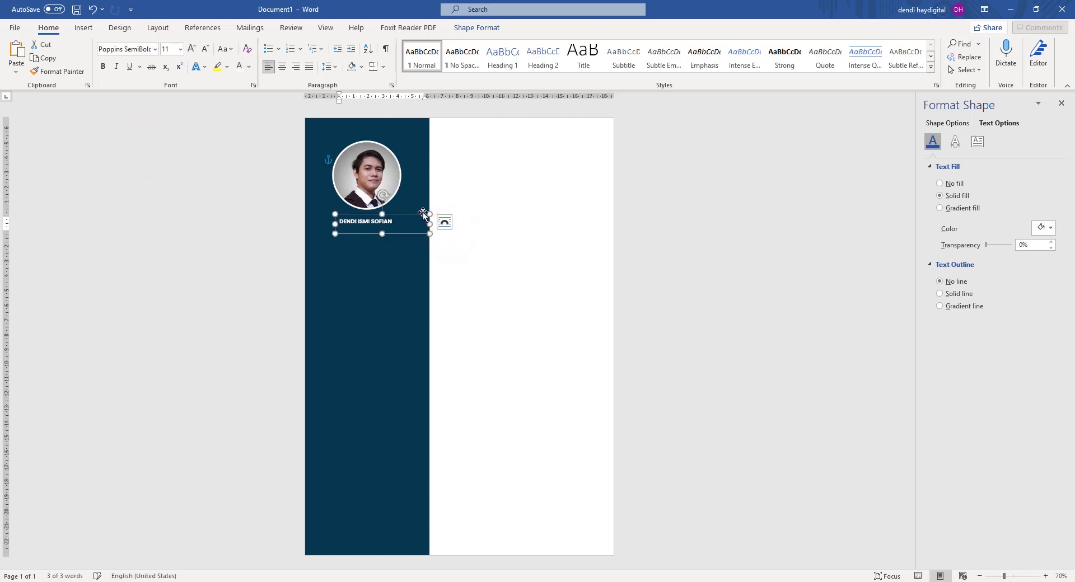
# Centre the name, enlarge it to 14 pt, and align the box under the photo.
pyautogui.click(283, 67)
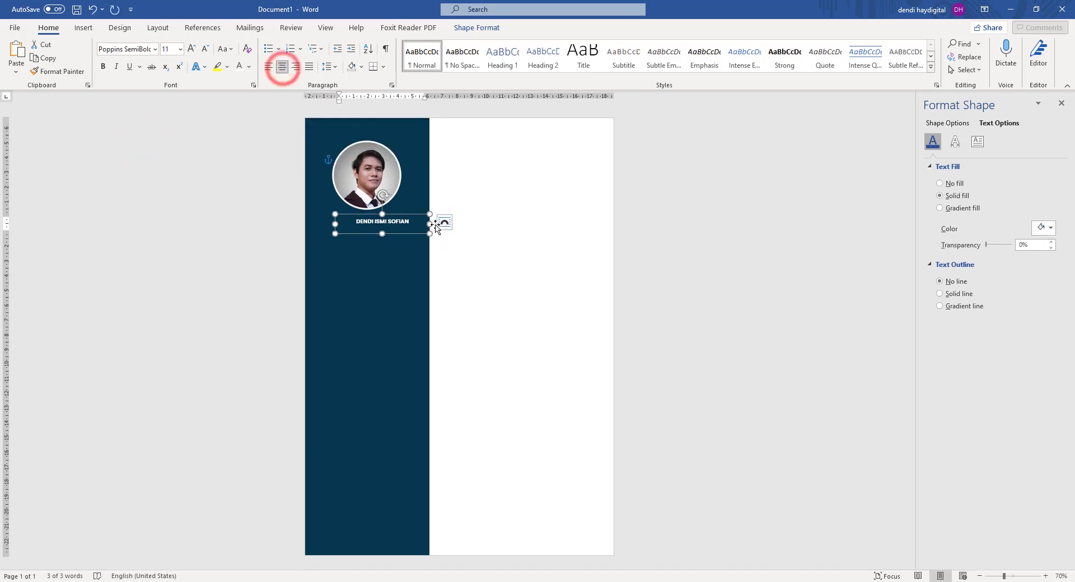
pyautogui.click(190, 49)
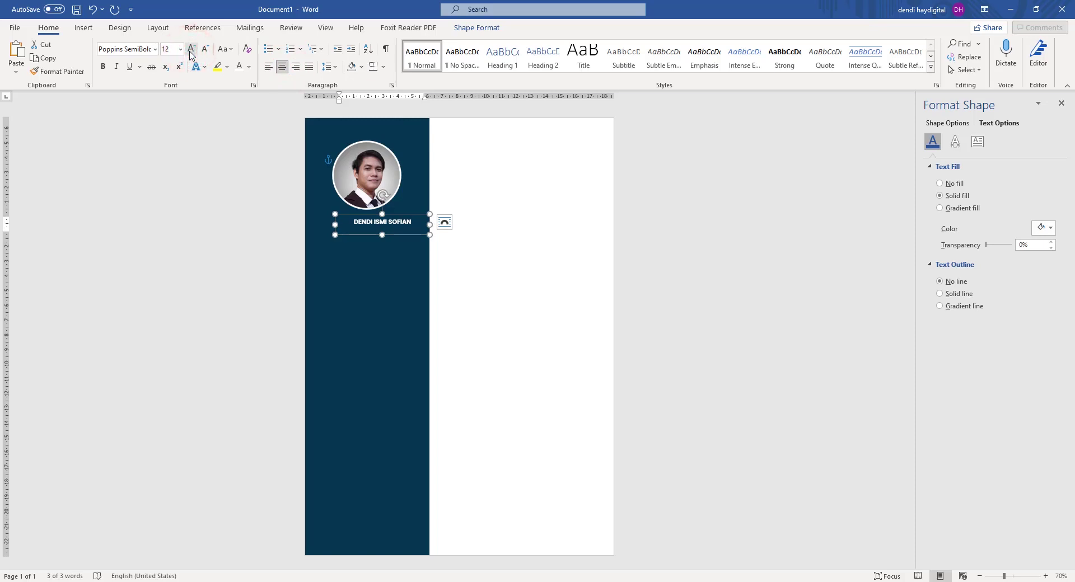
pyautogui.click(190, 49)
pyautogui.moveTo(425, 216); pyautogui.dragTo(411, 216)
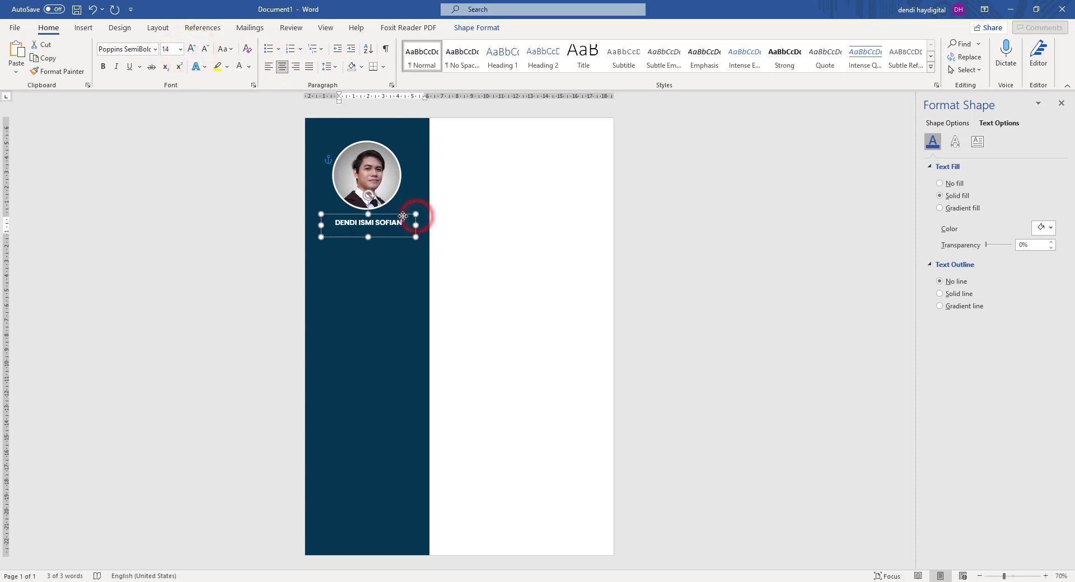
pyautogui.click(685, 167)
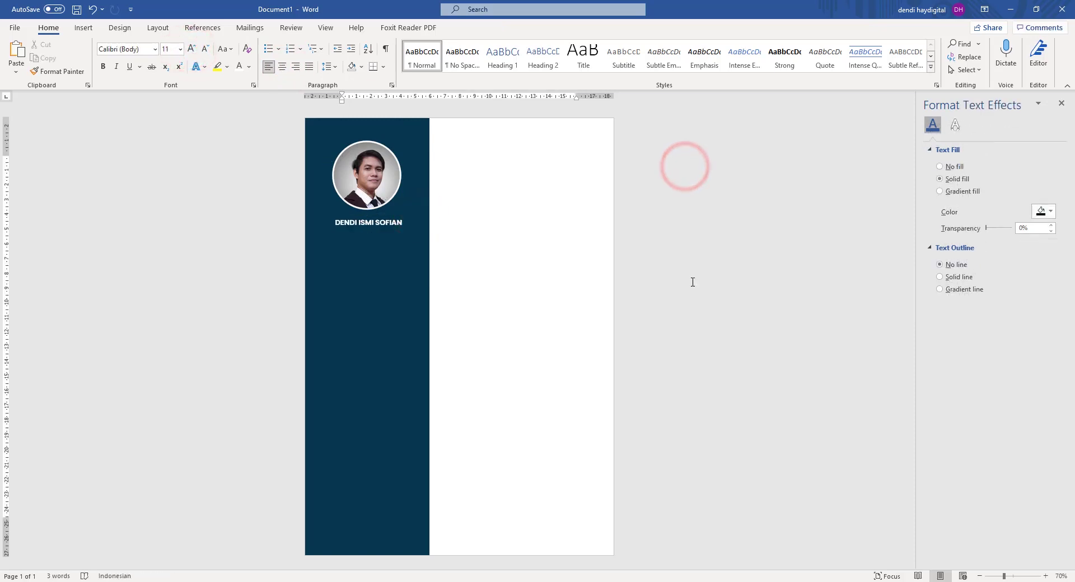
pyautogui.click(385, 224)
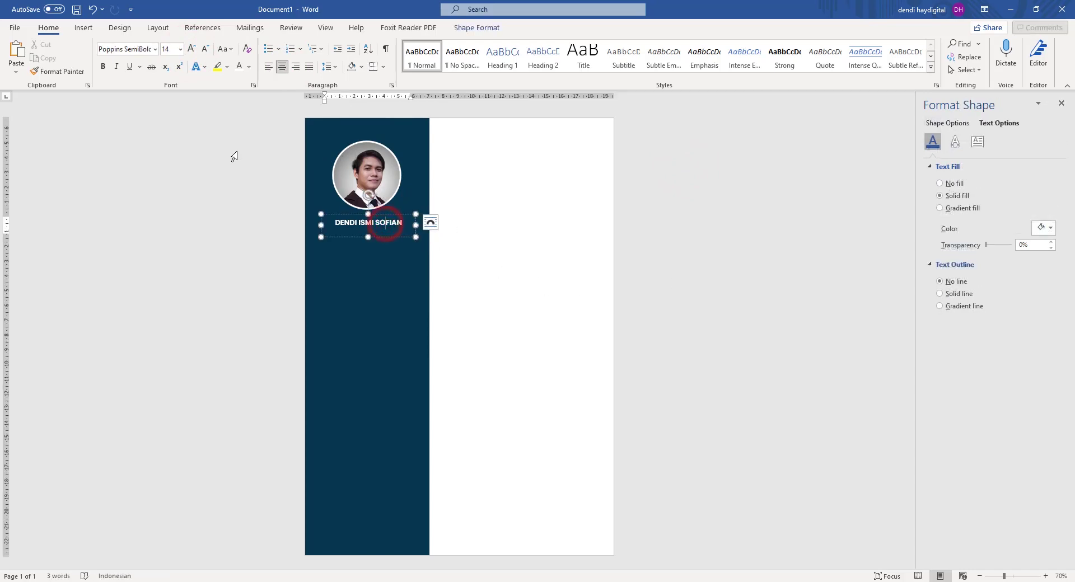
pyautogui.hotkey('ctrl', 'a')
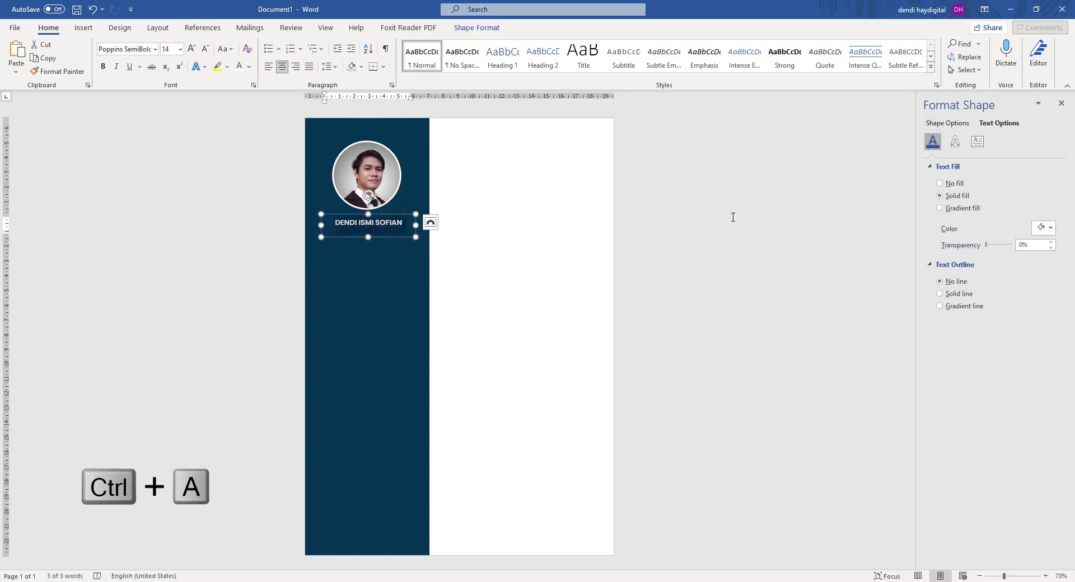
# Duplicate the name box below itself, retype it as 'Grapic Designer' and set it in Poppins.
pyautogui.click(750, 211)
pyautogui.click(394, 223)
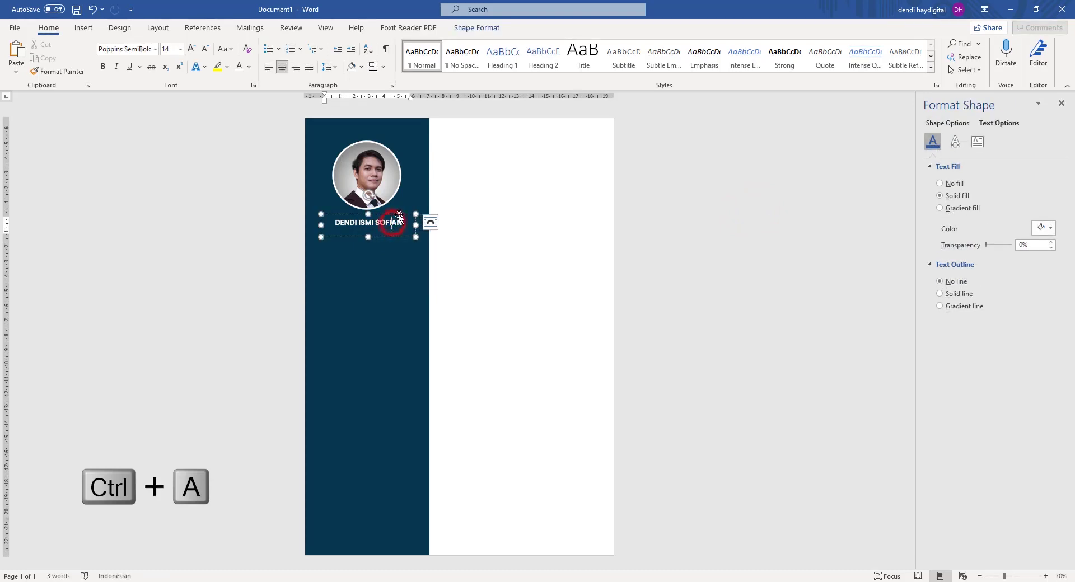
pyautogui.hotkey('ctrl', 'a')
pyautogui.moveTo(367, 238); pyautogui.dragTo(367, 232)
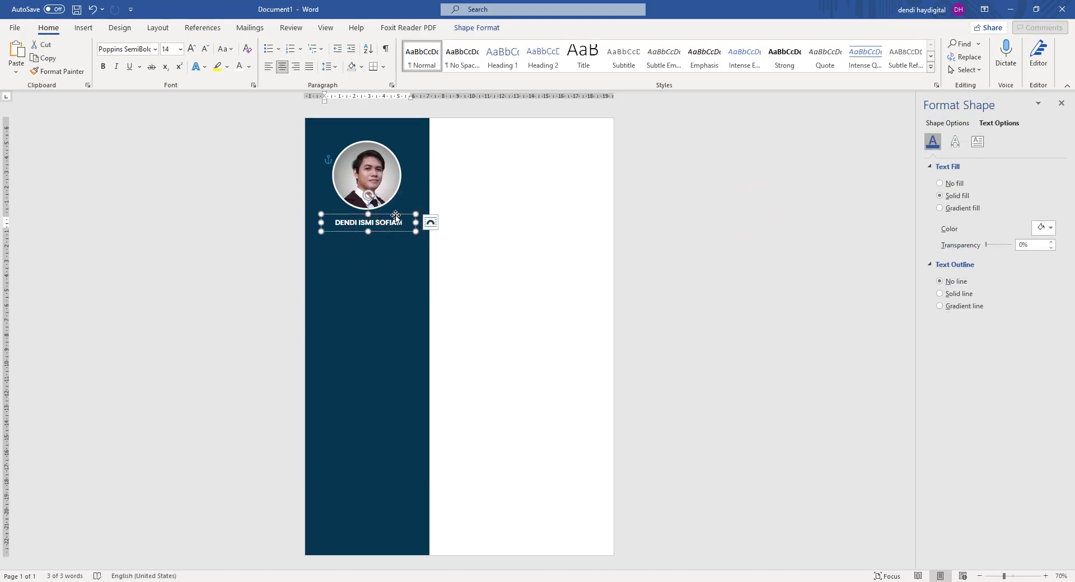
pyautogui.hotkey('ctrl', 'c')
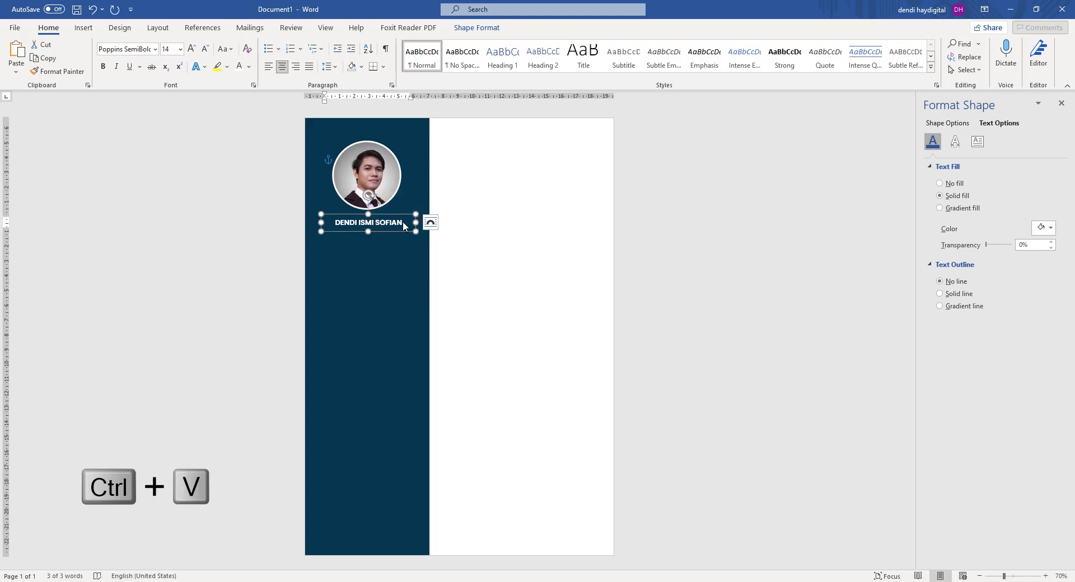
pyautogui.moveTo(403, 217); pyautogui.dragTo(402, 237)
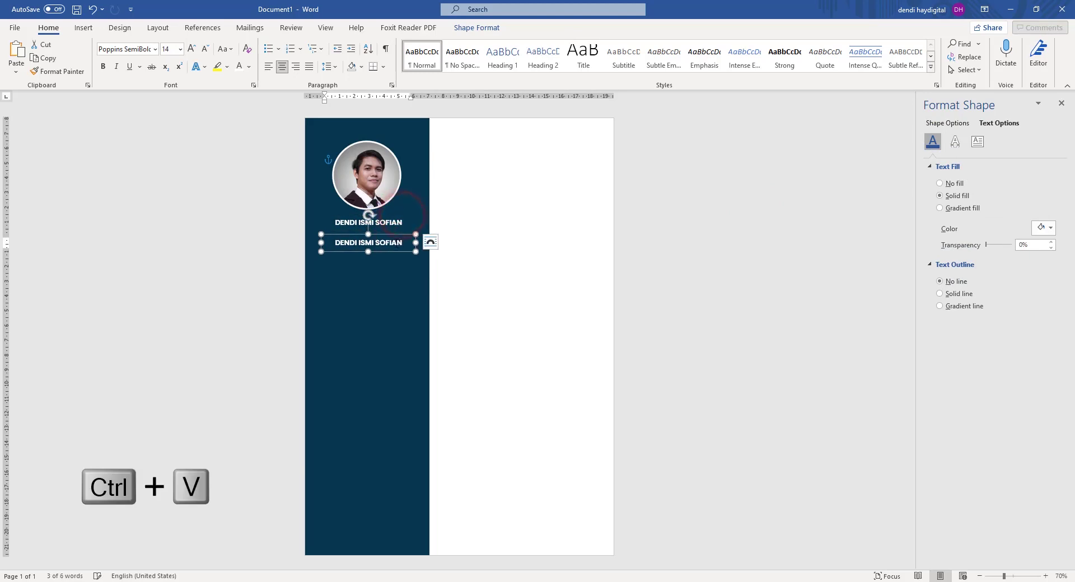
pyautogui.click(395, 243)
pyautogui.hotkey('ctrl', 'a')
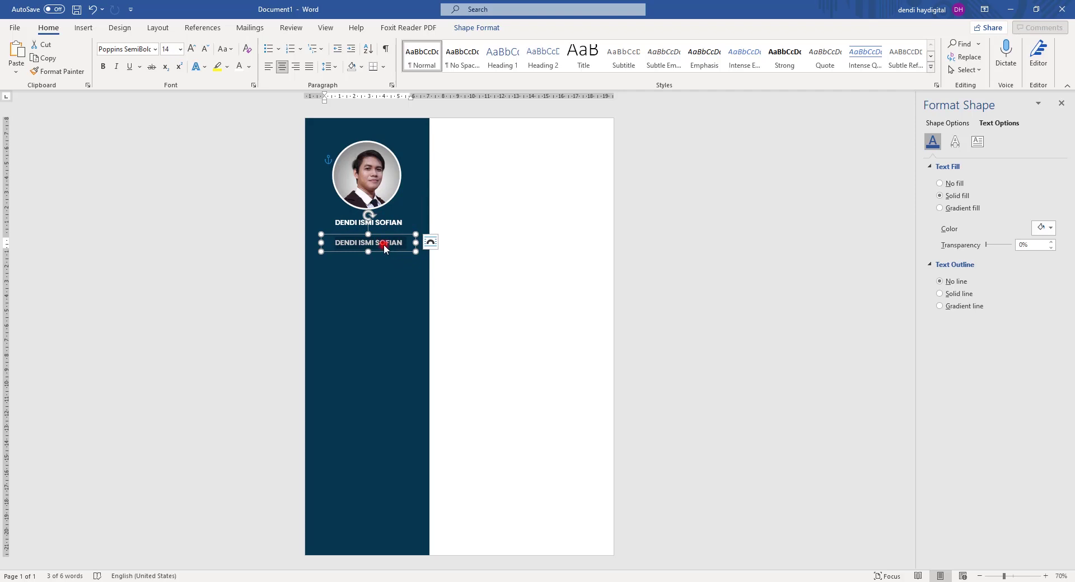
pyautogui.click(383, 244)
pyautogui.hotkey('ctrl', 'a')
pyautogui.write('GRA')
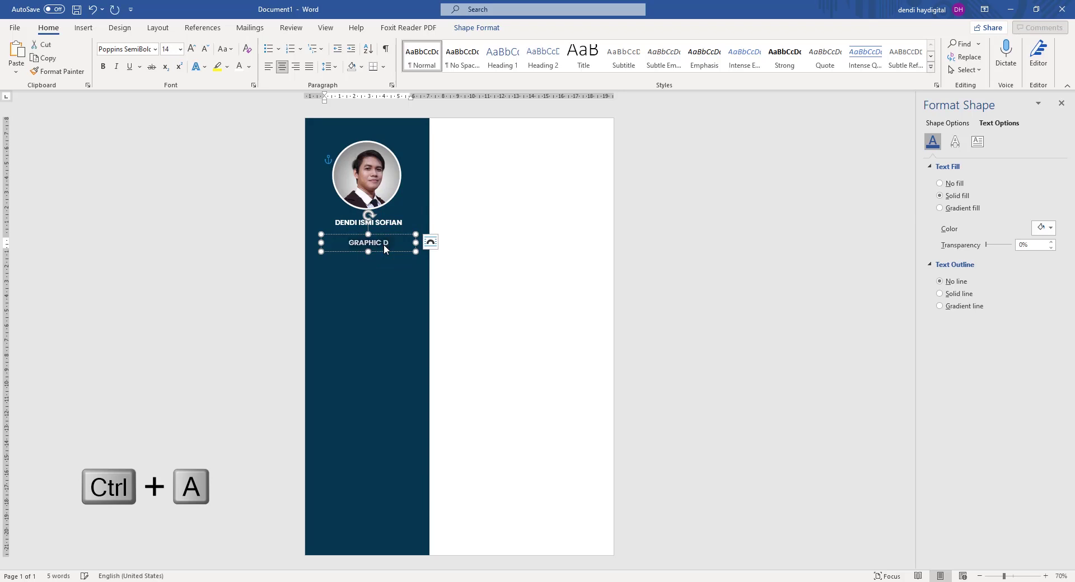
pyautogui.write('Grapic Designer')
pyautogui.hotkey('ctrl', 'a')
pyautogui.click(155, 49)
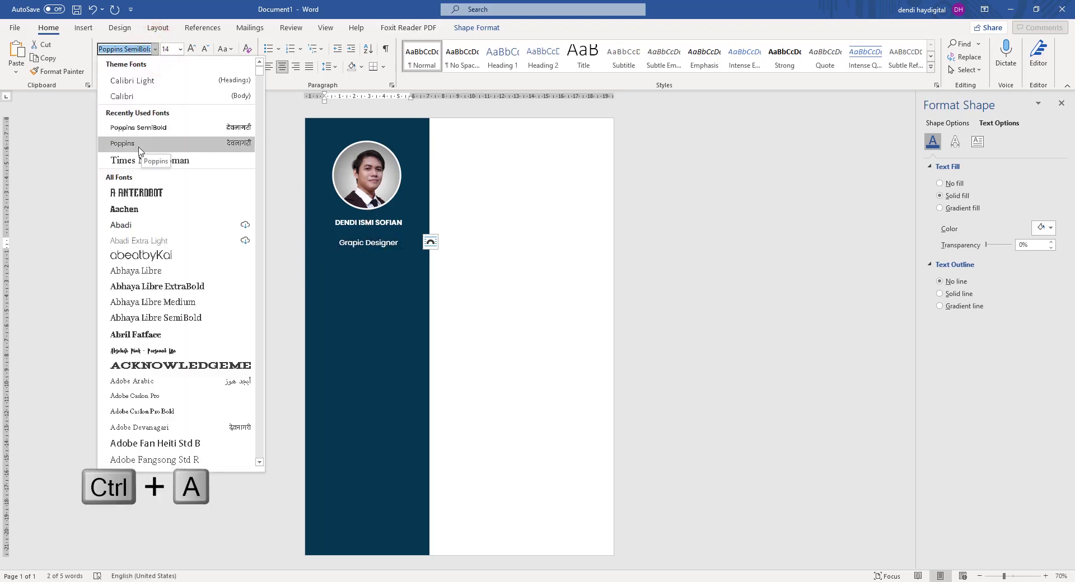
pyautogui.click(141, 147)
# Set the name in Poppins, one size larger and bold.
pyautogui.click(395, 224)
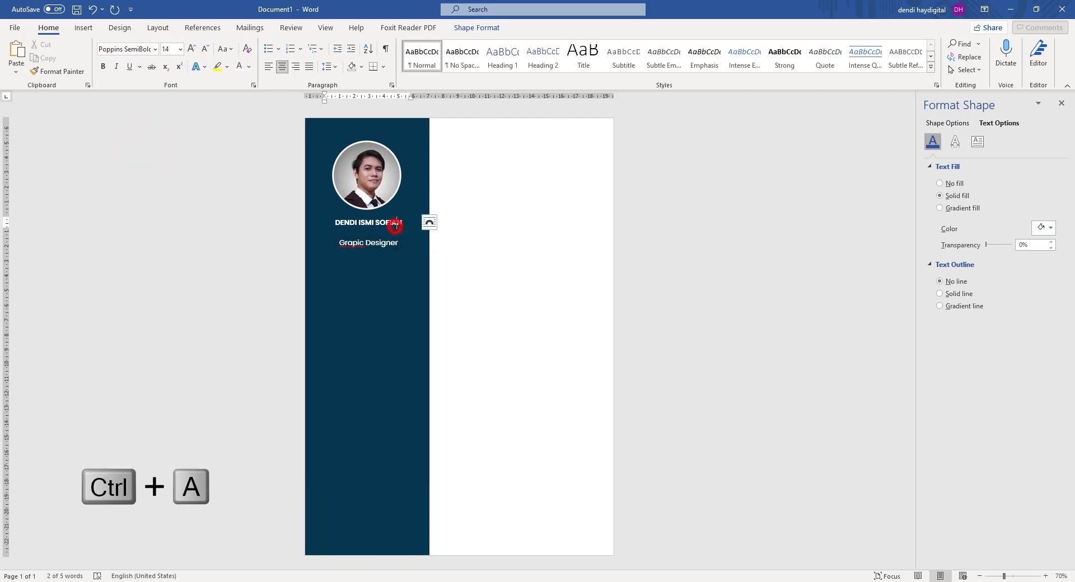
pyautogui.hotkey('ctrl', 'a')
pyautogui.click(153, 48)
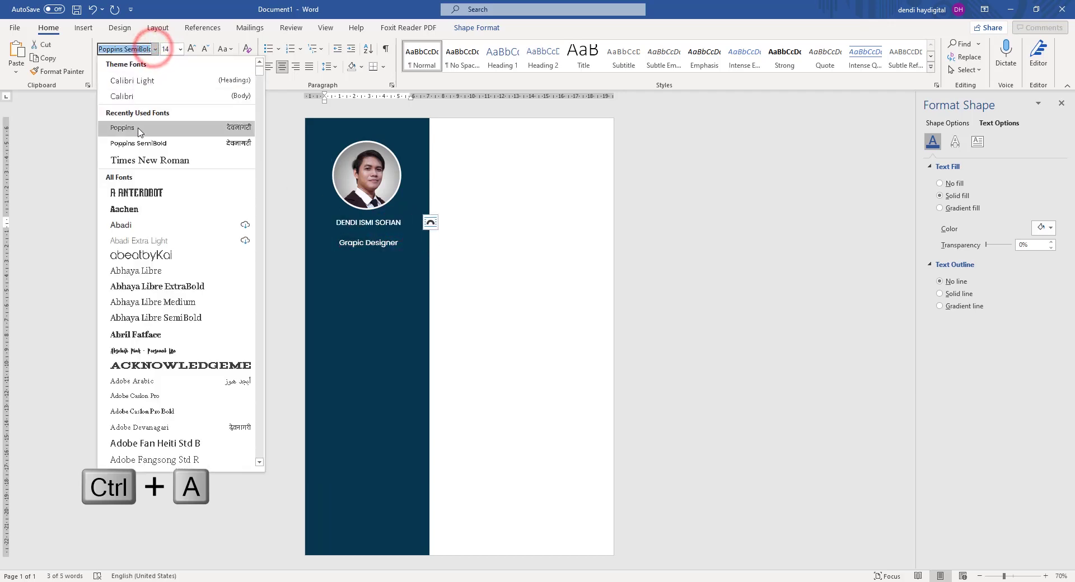
pyautogui.click(137, 130)
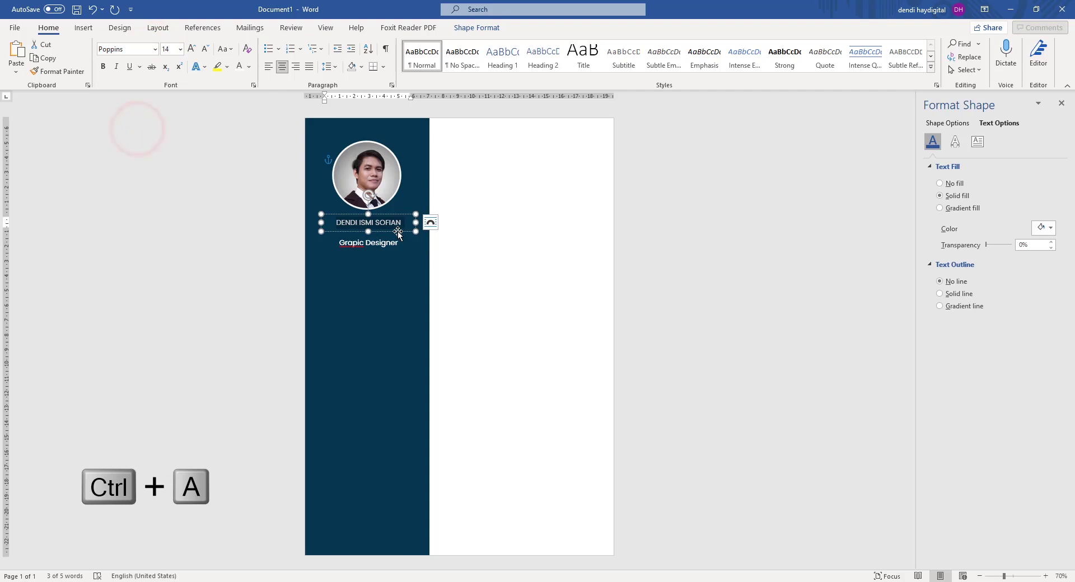
pyautogui.click(192, 48)
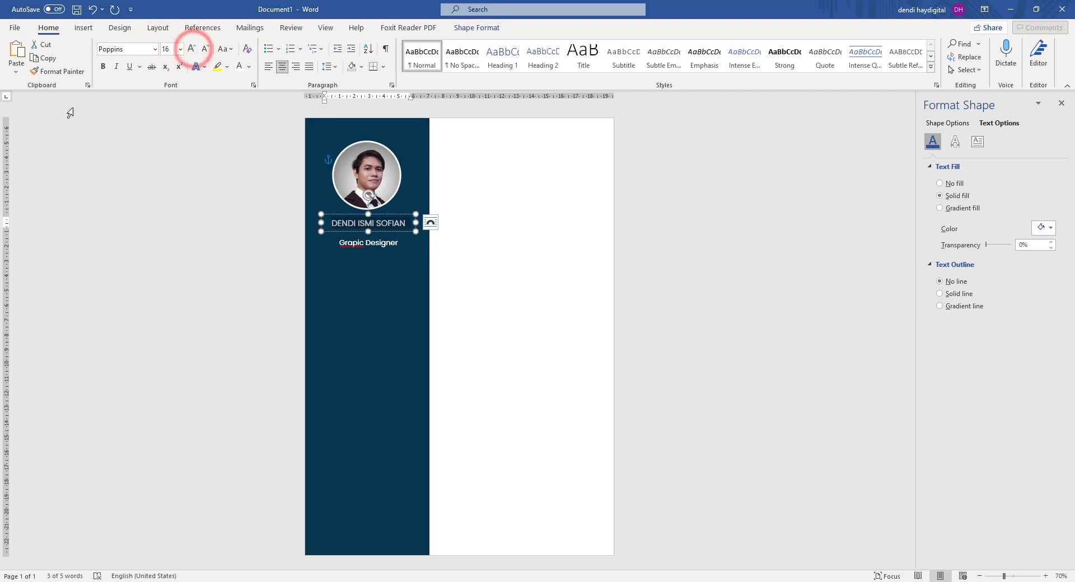
pyautogui.click(103, 66)
pyautogui.click(720, 228)
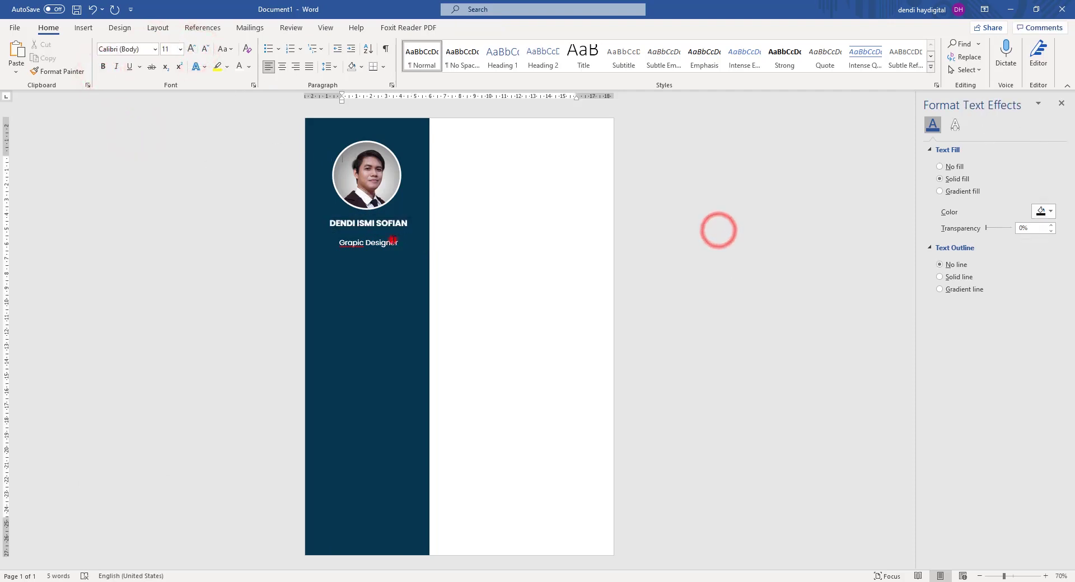
# Size the Grapic Designer line to 12 pt and move it up under the name.
pyautogui.click(392, 242)
pyautogui.hotkey('ctrl', 'a')
pyautogui.click(206, 51)
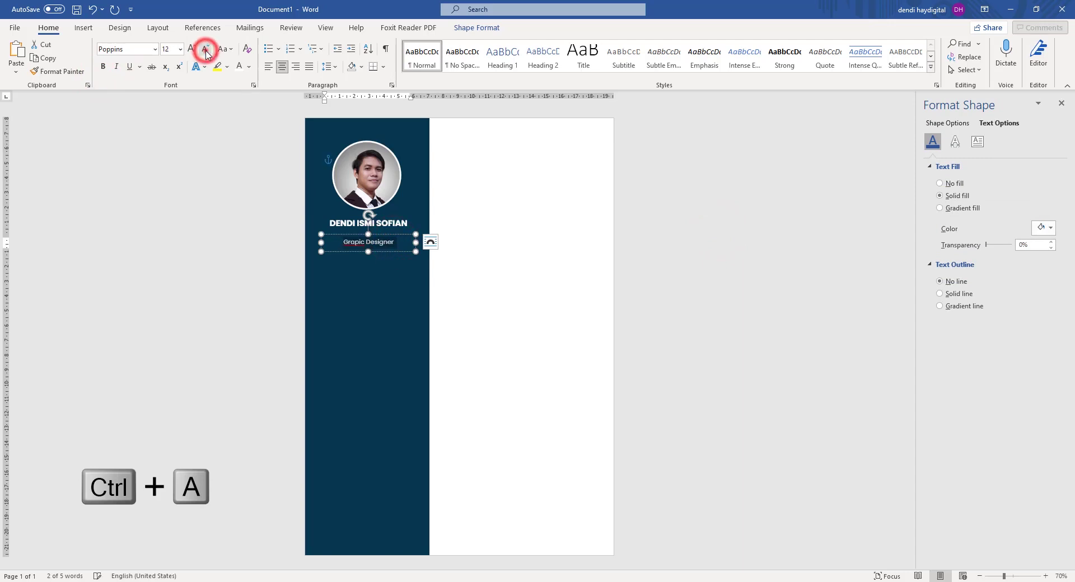
pyautogui.click(205, 51)
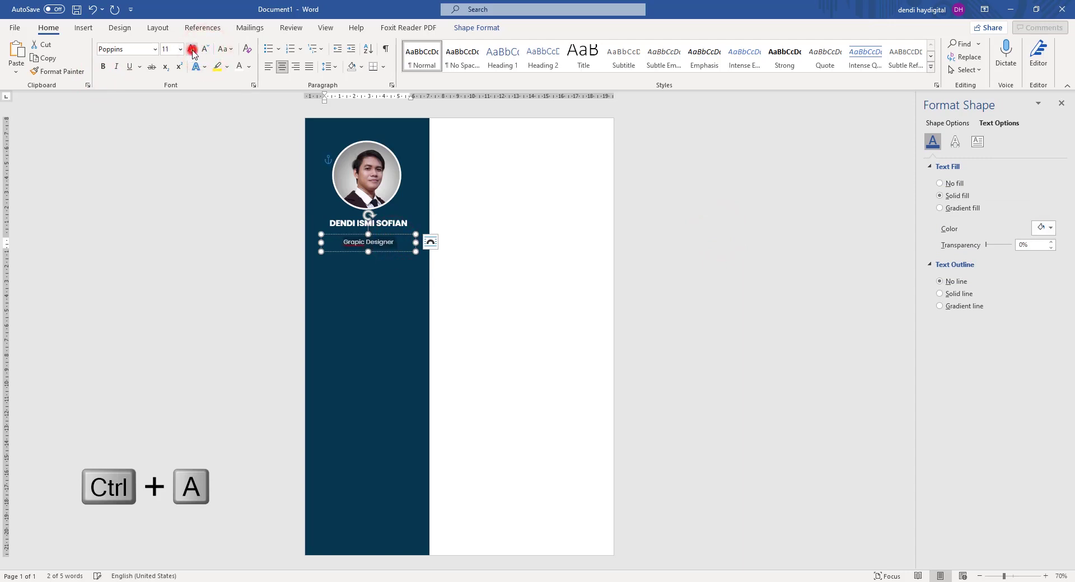
pyautogui.click(192, 49)
pyautogui.moveTo(400, 237); pyautogui.dragTo(401, 226)
pyautogui.click(734, 182)
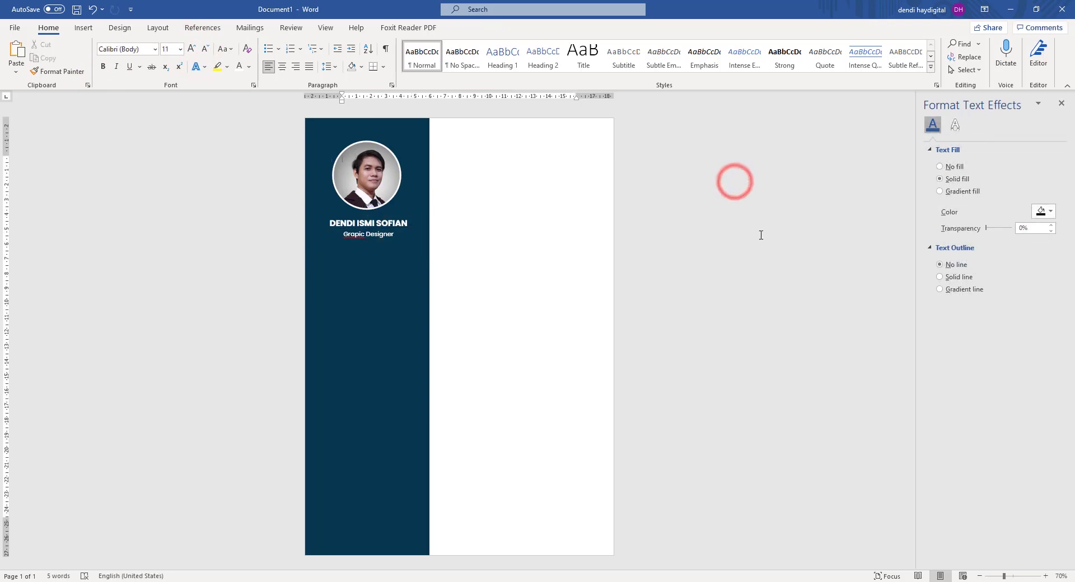
pyautogui.click(386, 244)
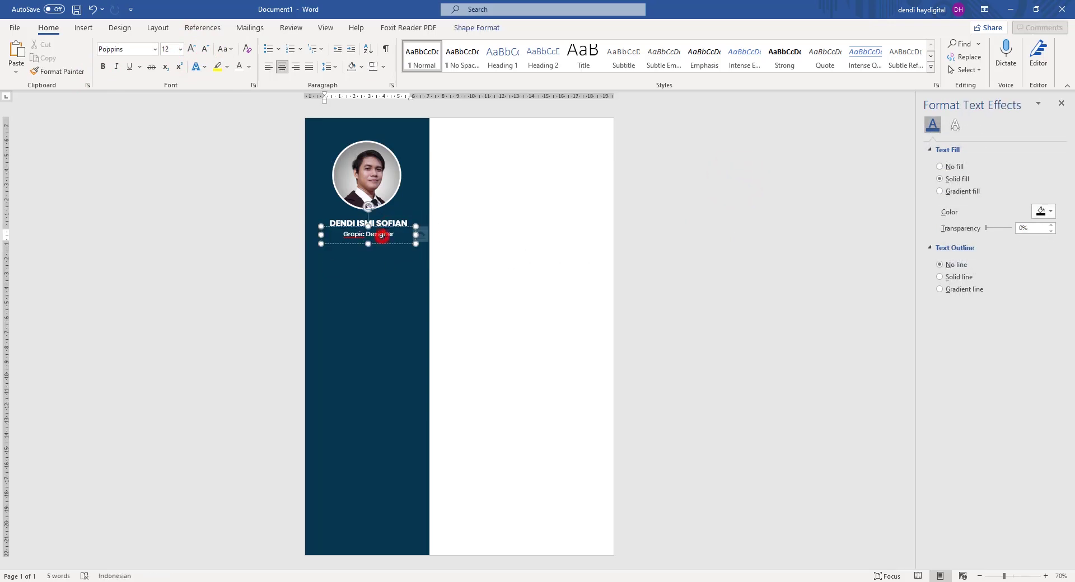
pyautogui.click(577, 229)
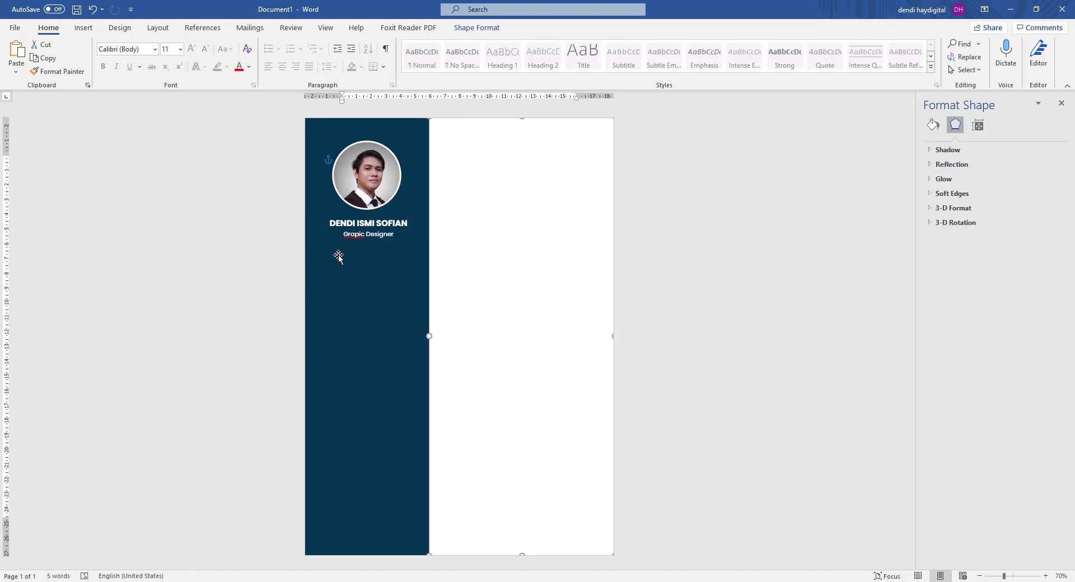
# Draw a horizontal line under the job title and colour it white.
pyautogui.click(82, 28)
pyautogui.click(154, 56)
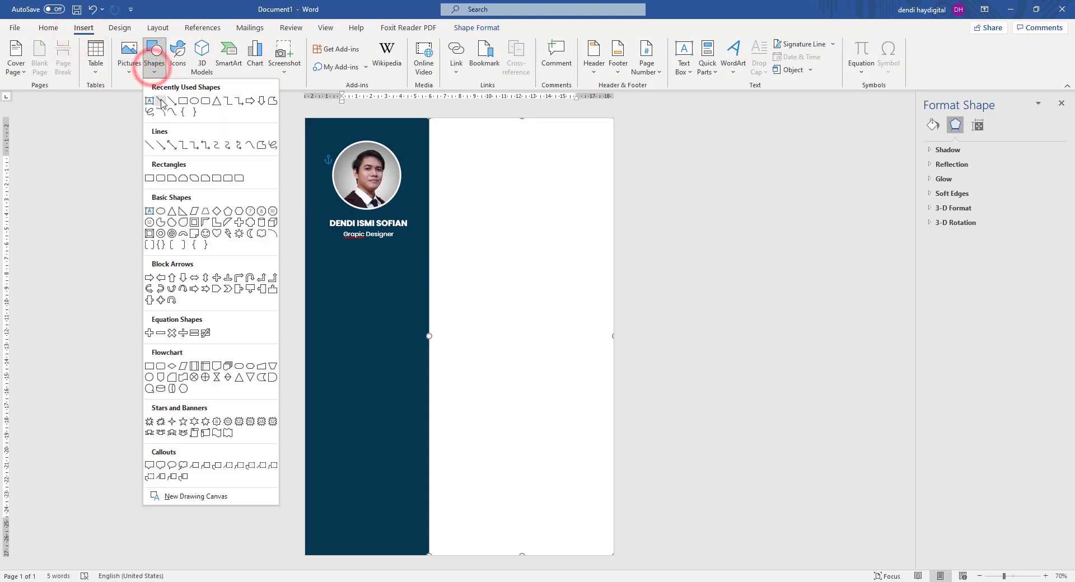
pyautogui.click(160, 101)
pyautogui.moveTo(324, 248); pyautogui.dragTo(415, 247)
pyautogui.click(943, 127)
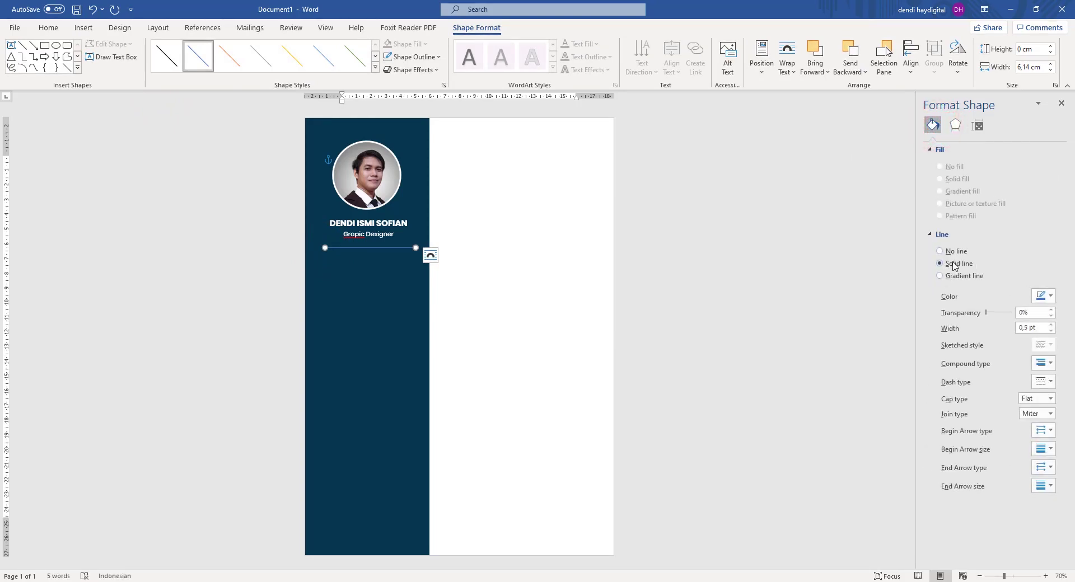
pyautogui.click(1043, 296)
pyautogui.click(978, 324)
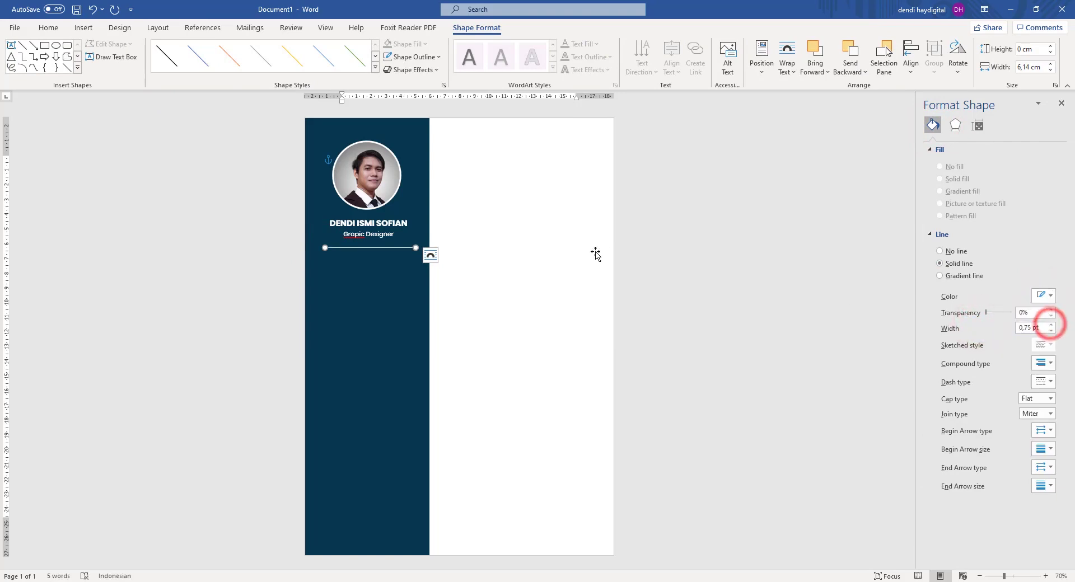
# Nudge the white divider line slightly up and left under the title.
pyautogui.click(703, 219)
pyautogui.click(395, 249)
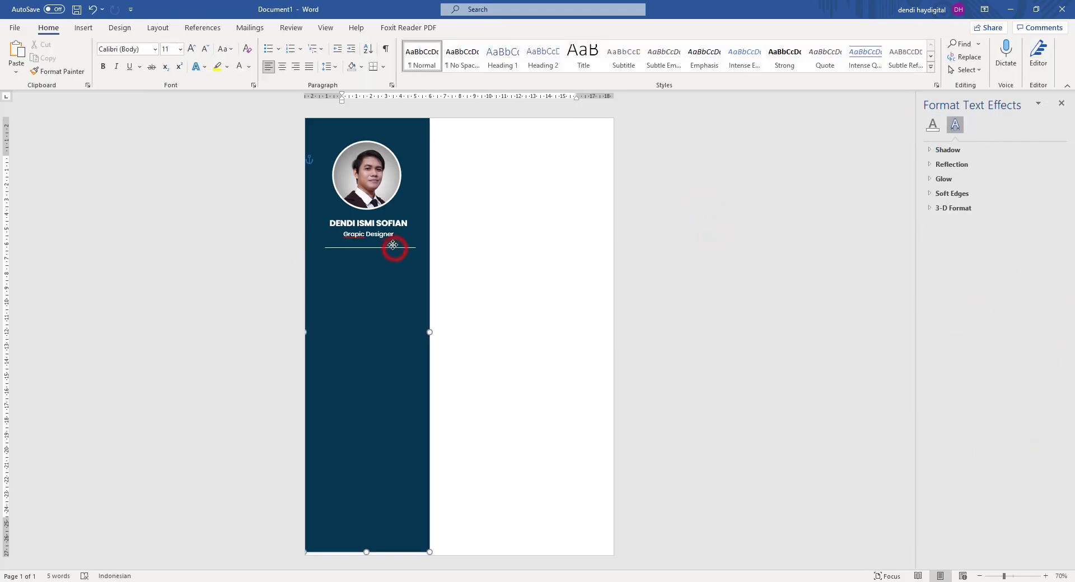
pyautogui.hotkey('ctrl', 'z')
pyautogui.moveTo(403, 249); pyautogui.dragTo(400, 244)
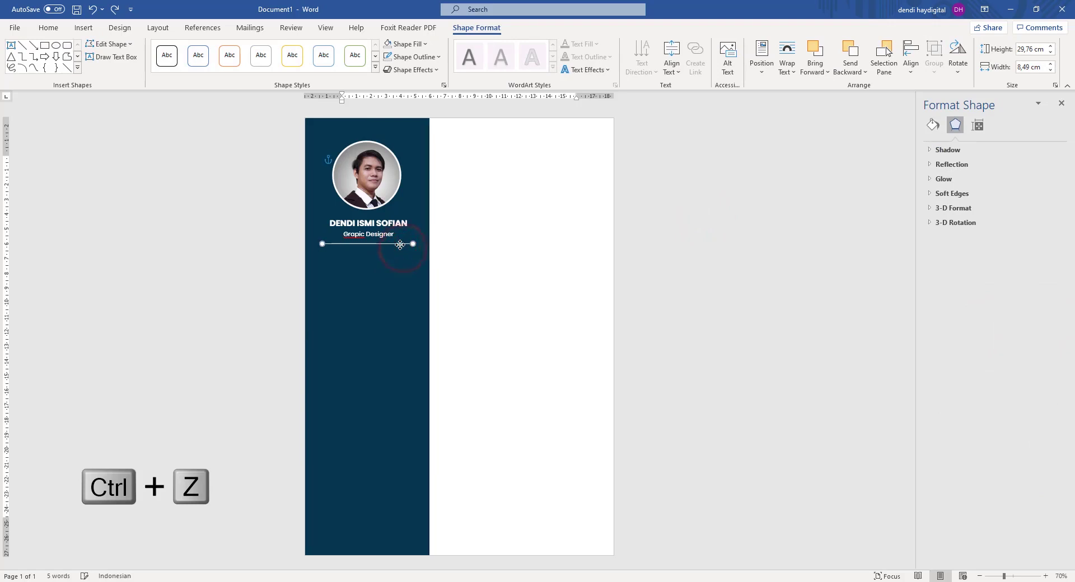
pyautogui.click(708, 226)
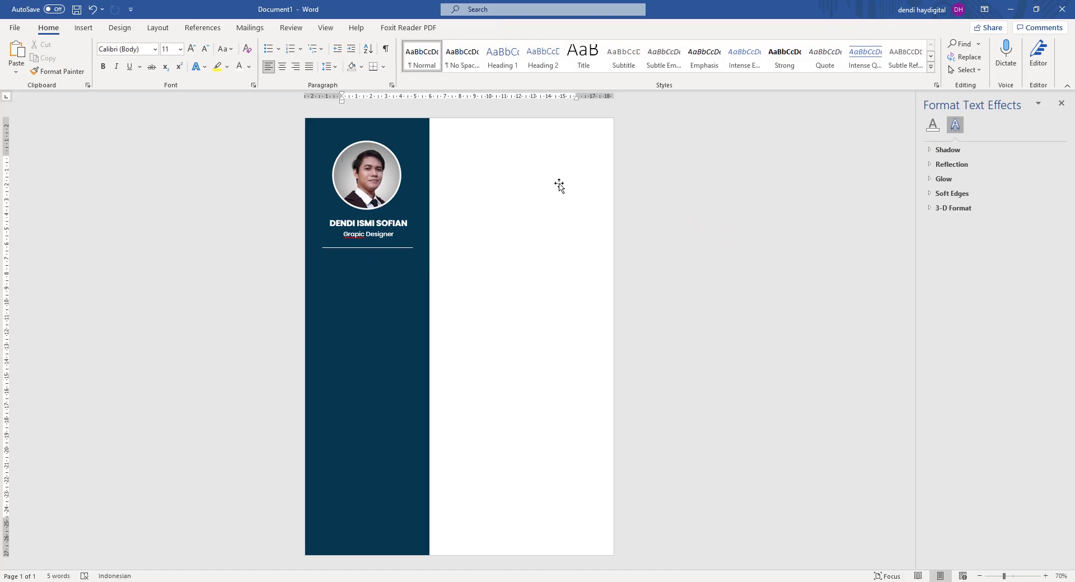
pyautogui.click(84, 29)
pyautogui.click(154, 58)
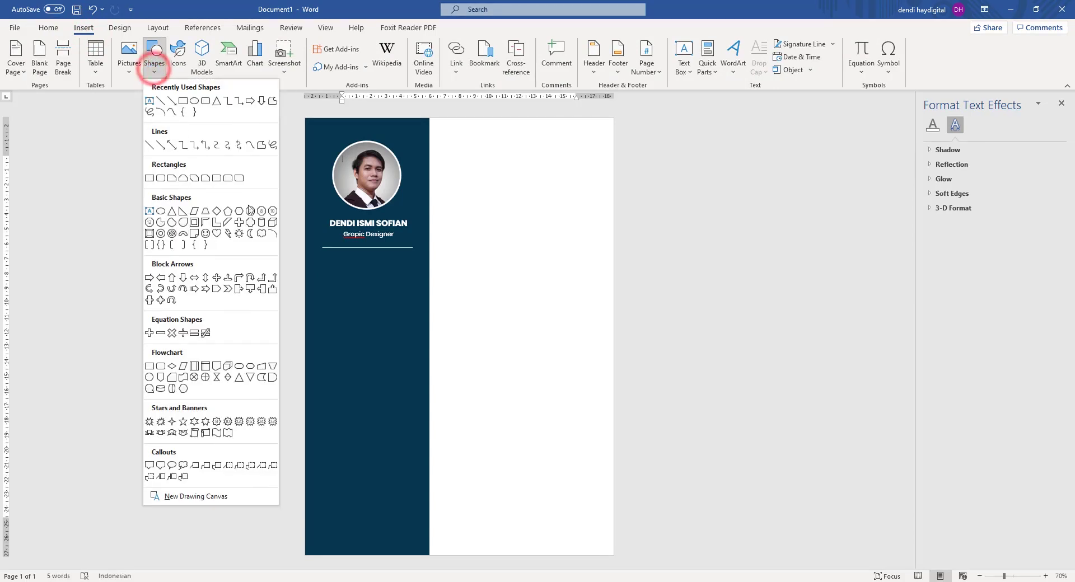
# Draw a circle below the divider line and remove its outline.
pyautogui.click(193, 103)
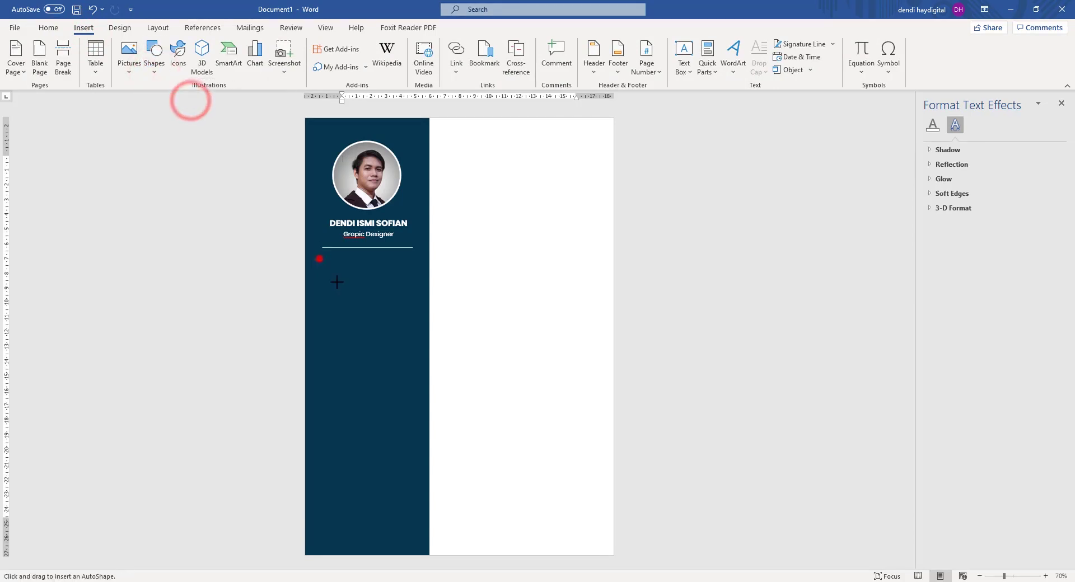
pyautogui.moveTo(317, 258); pyautogui.dragTo(348, 289)
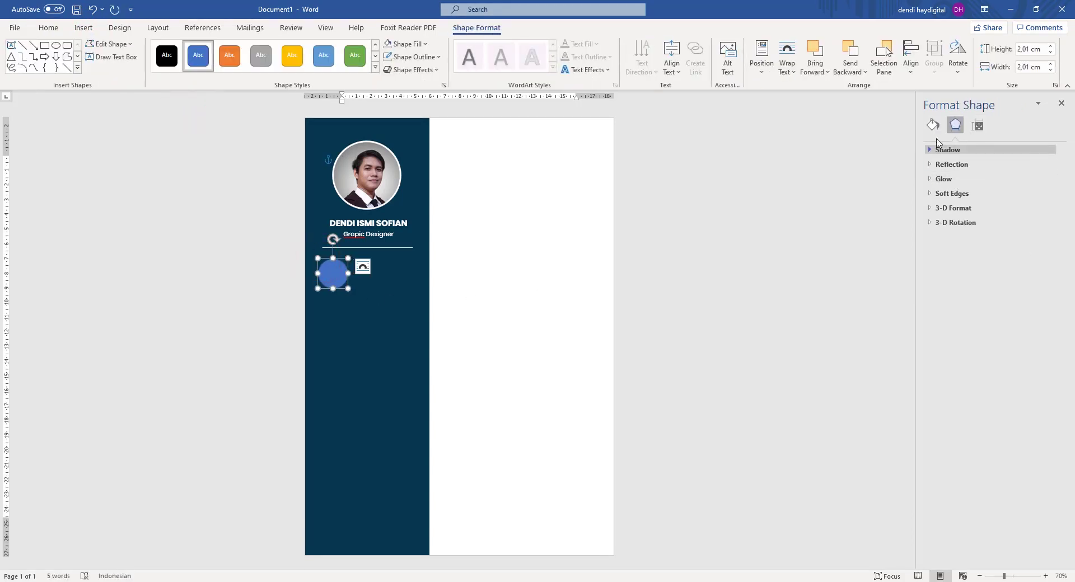
pyautogui.click(932, 124)
pyautogui.click(939, 289)
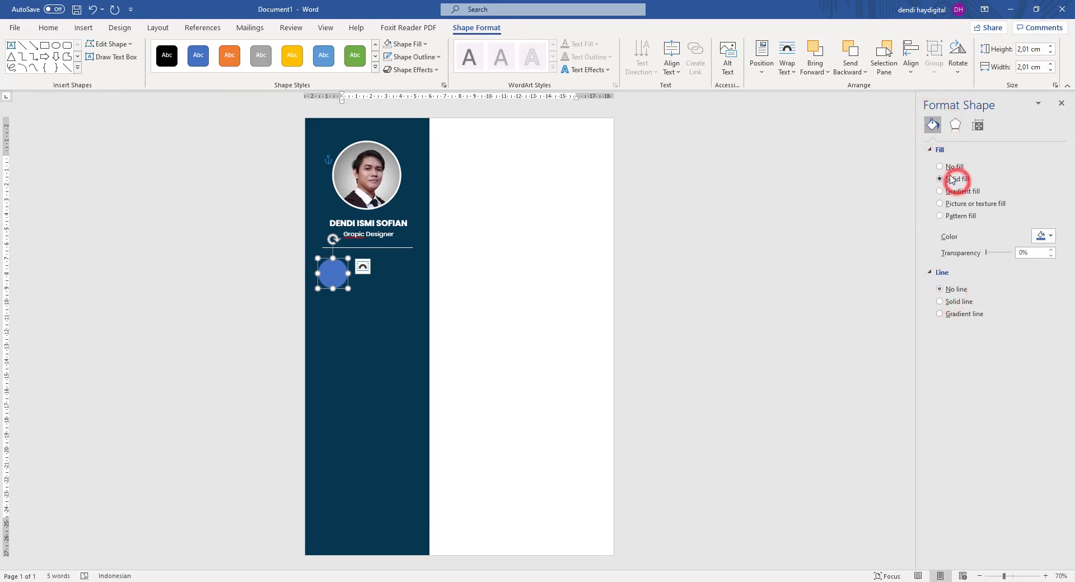
# Fill the circle with hex 9BC61F copied from the notes and shrink it to 1.63 cm.
pyautogui.click(526, 580)
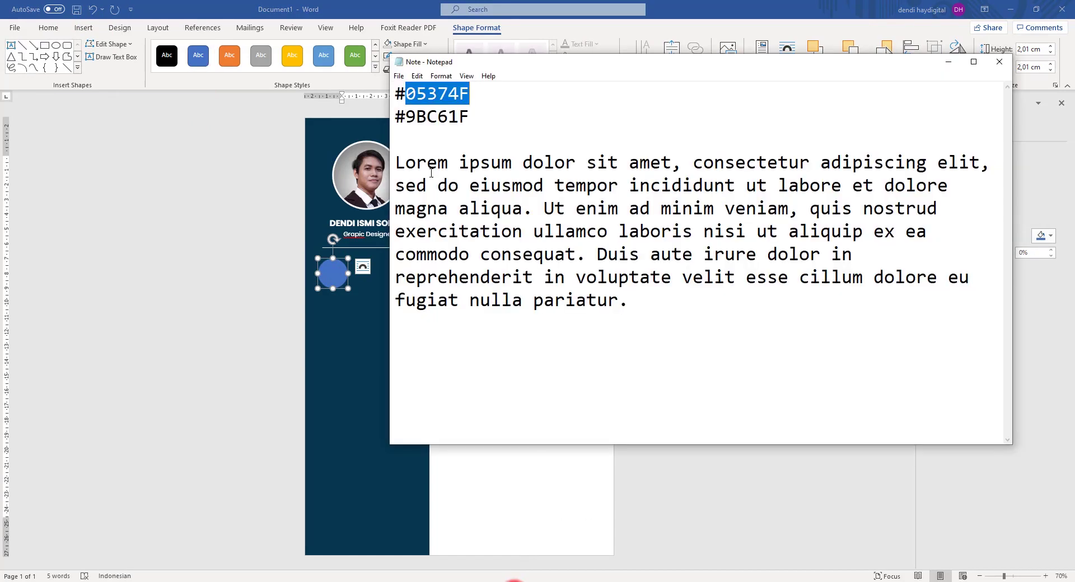
pyautogui.doubleClick(406, 122)
pyautogui.rightClick(403, 124)
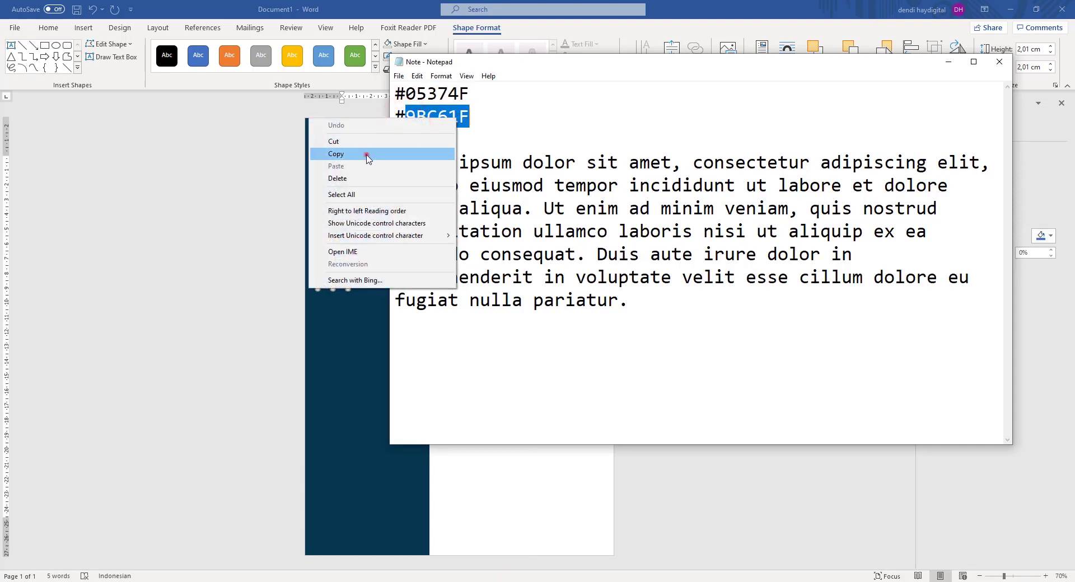
pyautogui.click(336, 150)
pyautogui.click(797, 17)
pyautogui.click(1043, 236)
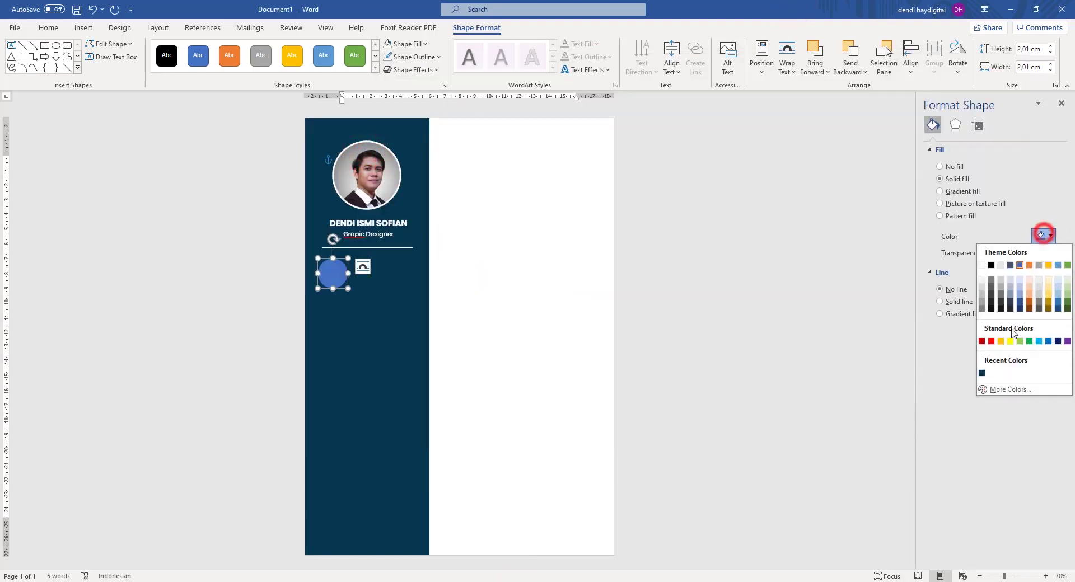
pyautogui.click(996, 391)
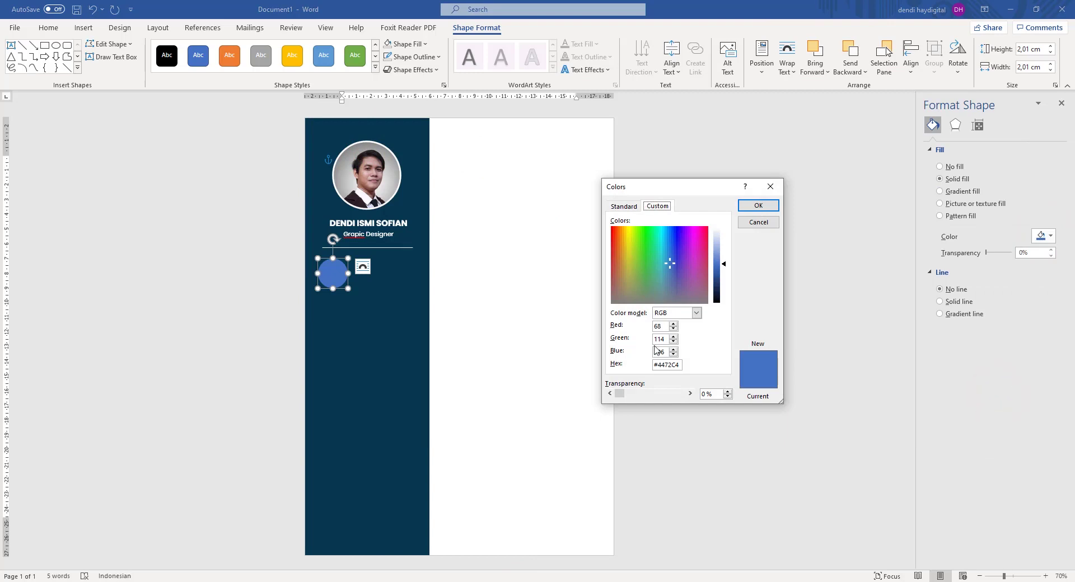
pyautogui.moveTo(658, 366); pyautogui.dragTo(707, 370)
pyautogui.rightClick(658, 367)
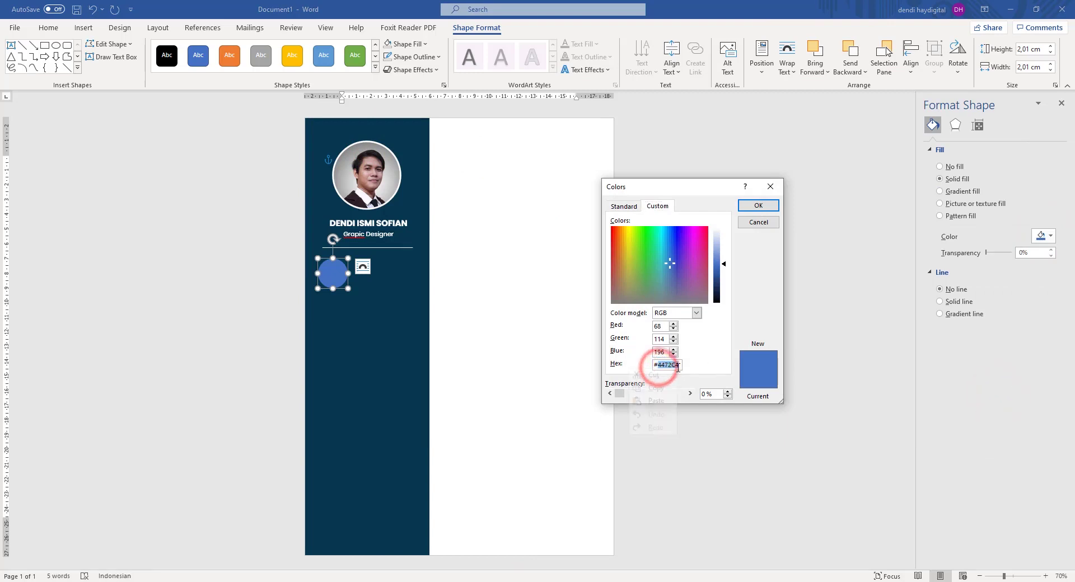
pyautogui.click(648, 399)
pyautogui.click(748, 206)
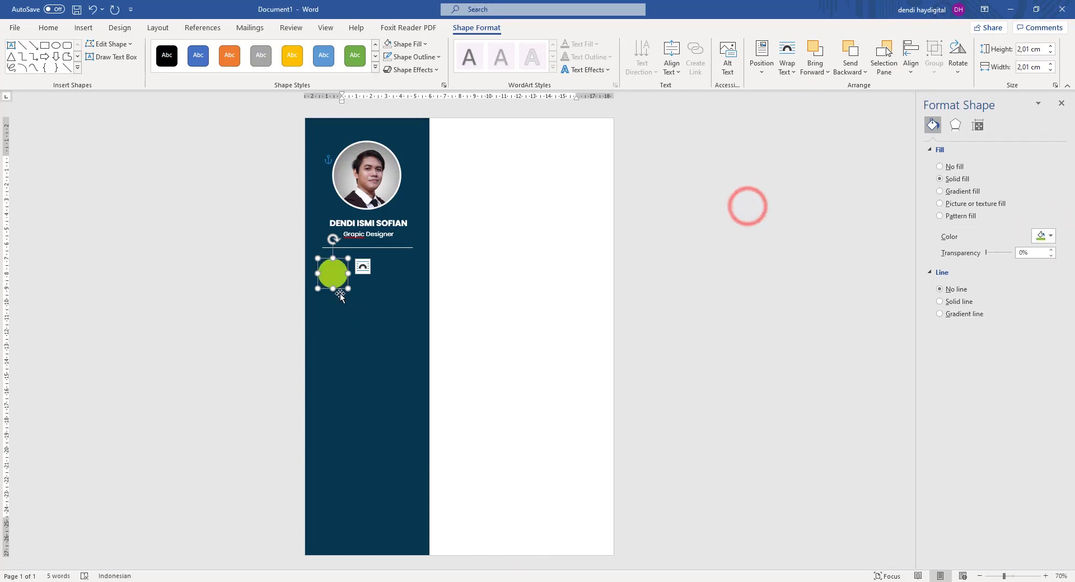
pyautogui.moveTo(349, 289); pyautogui.dragTo(343, 284)
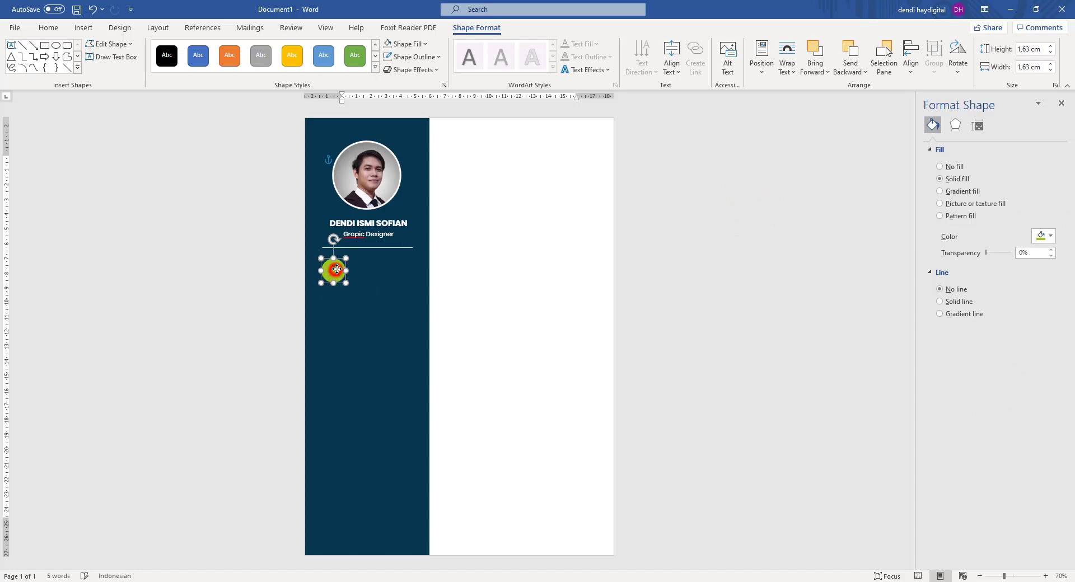
pyautogui.click(789, 227)
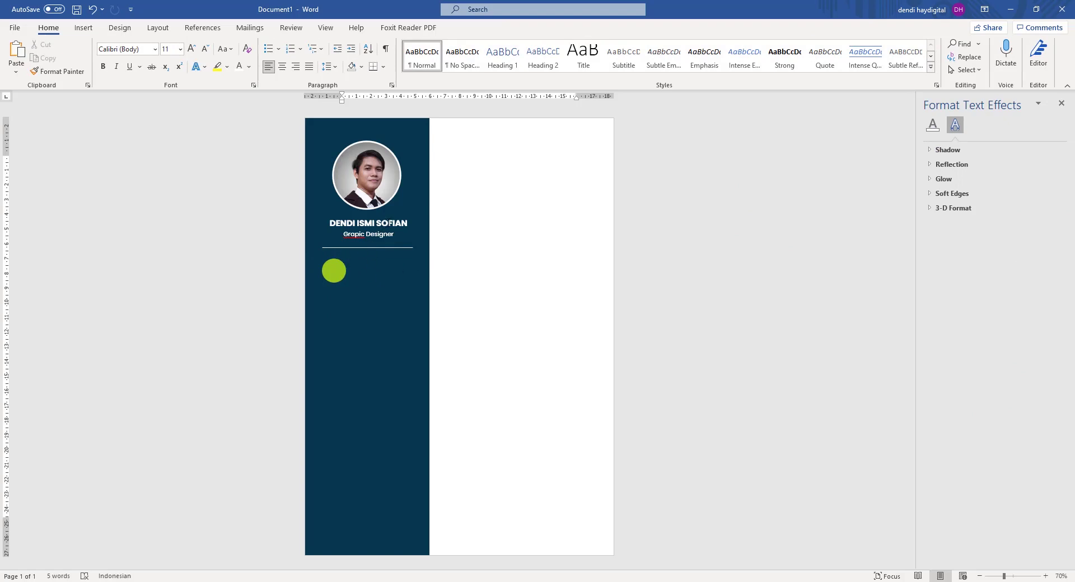
# Paste a copy of the name box beside the green circle and retype it as PROFILE.
pyautogui.click(390, 221)
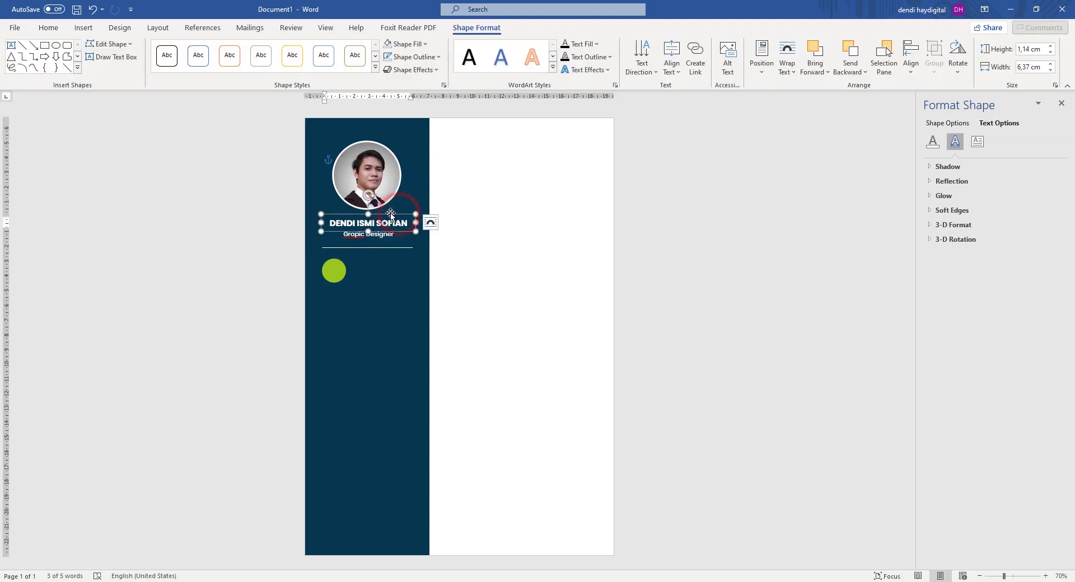
pyautogui.click(750, 183)
pyautogui.click(382, 223)
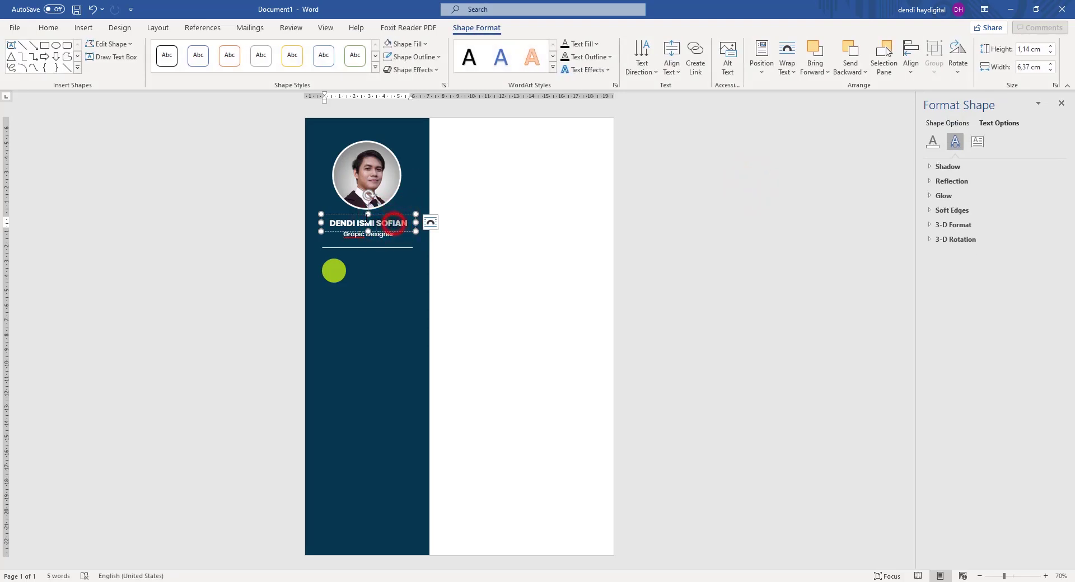
pyautogui.moveTo(394, 224); pyautogui.dragTo(369, 224)
pyautogui.click(385, 228)
pyautogui.click(366, 225)
pyautogui.click(395, 222)
pyautogui.hotkey('ctrl', 'z')
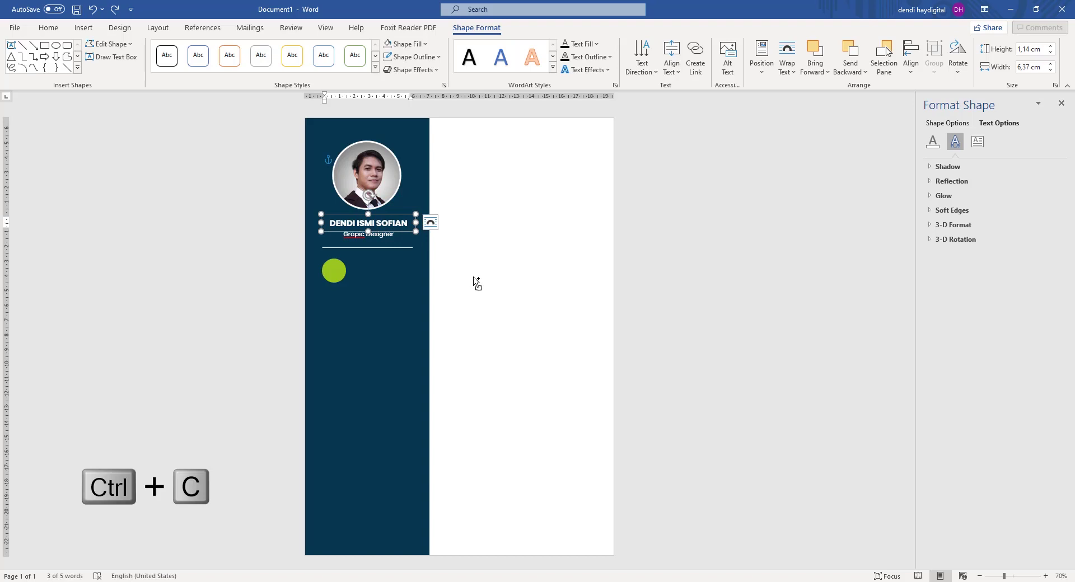
pyautogui.hotkey('ctrl', 'v')
pyautogui.moveTo(405, 217); pyautogui.dragTo(409, 272)
pyautogui.hotkey('ctrl', 'a')
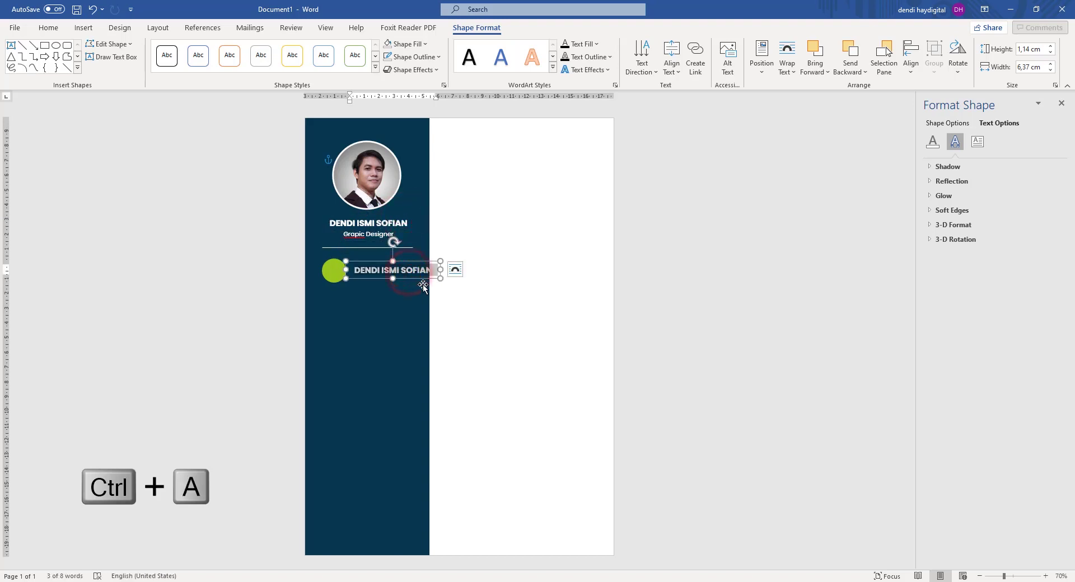
pyautogui.write('PROFILE')
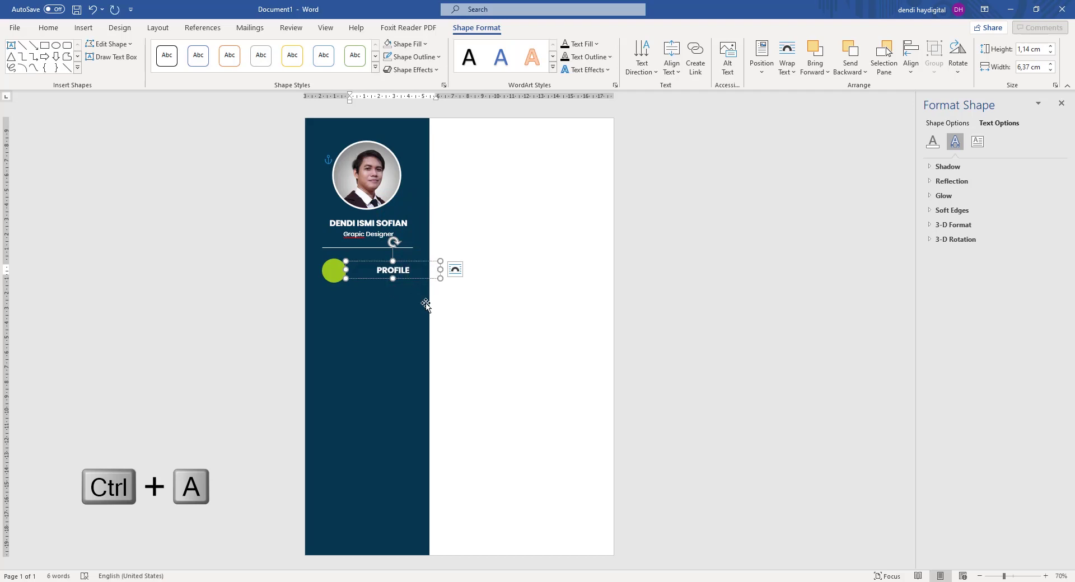
pyautogui.hotkey('ctrl', 'a')
# Make the PROFILE heading non-bold and left-aligned, narrowing its box from the right.
pyautogui.click(48, 28)
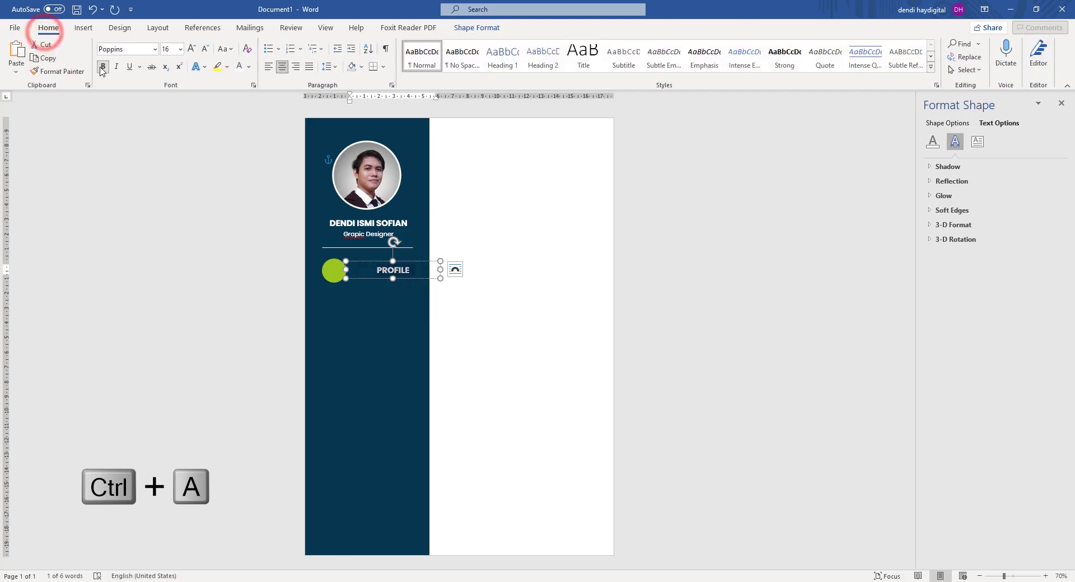
pyautogui.click(103, 66)
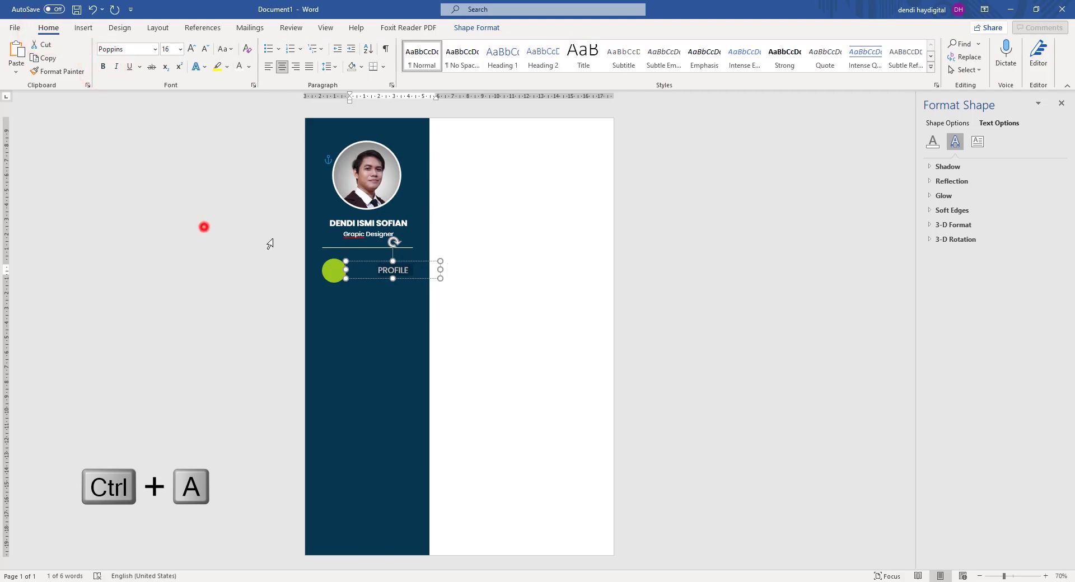
pyautogui.click(204, 227)
pyautogui.click(398, 267)
pyautogui.click(692, 244)
pyautogui.click(398, 270)
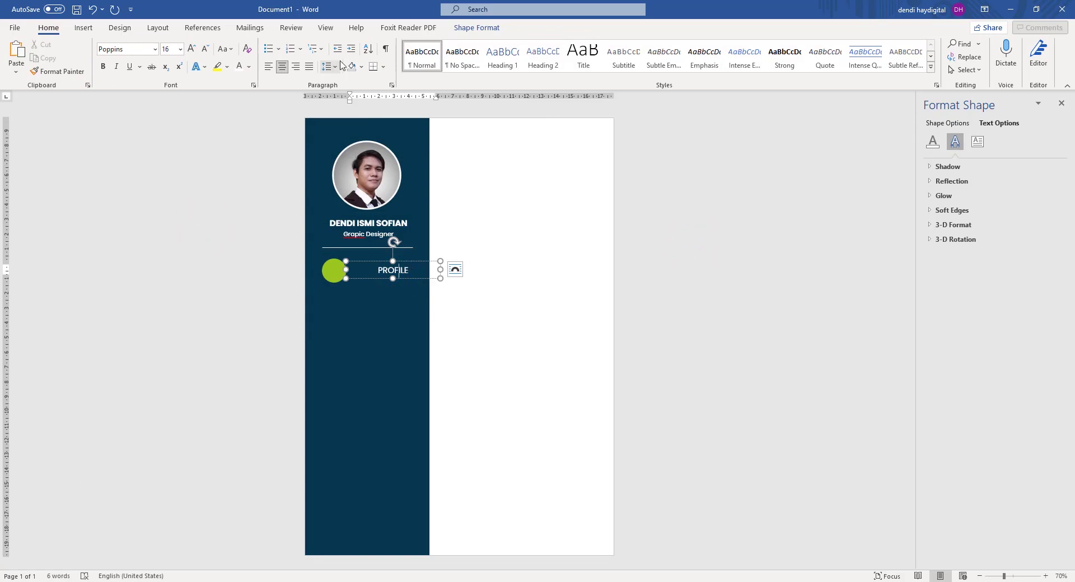
pyautogui.click(268, 66)
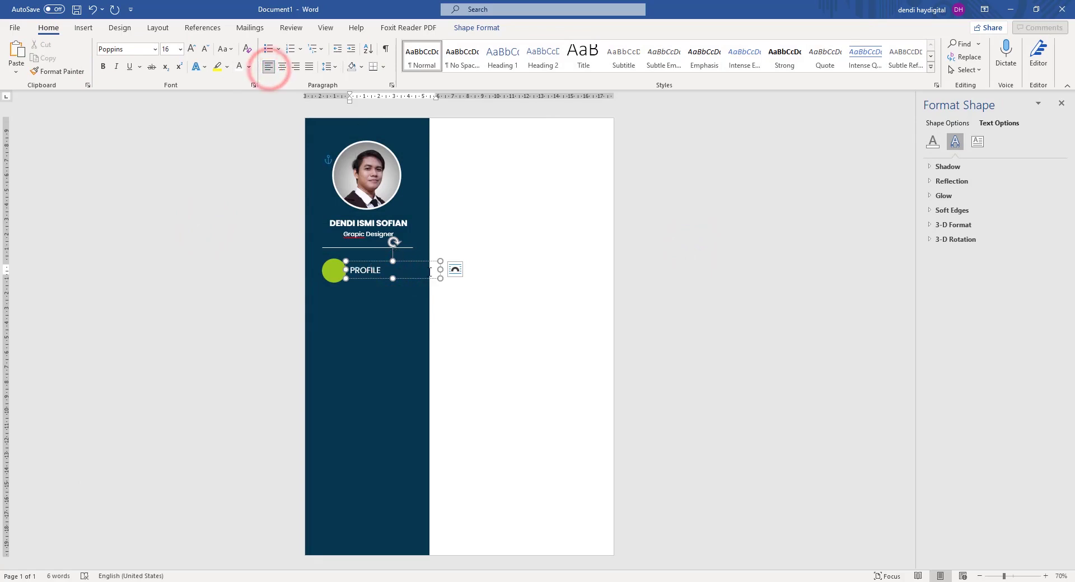
pyautogui.moveTo(440, 269); pyautogui.dragTo(402, 262)
pyautogui.click(742, 217)
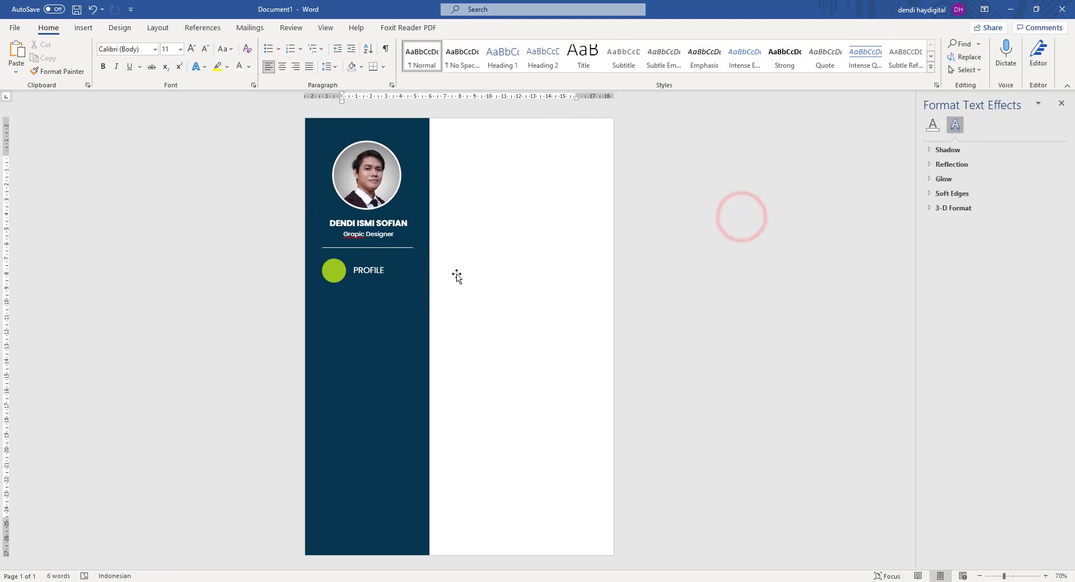
# Shrink the PROFILE text from 16 to 14 pt.
pyautogui.click(369, 270)
pyautogui.hotkey('ctrl', 'a')
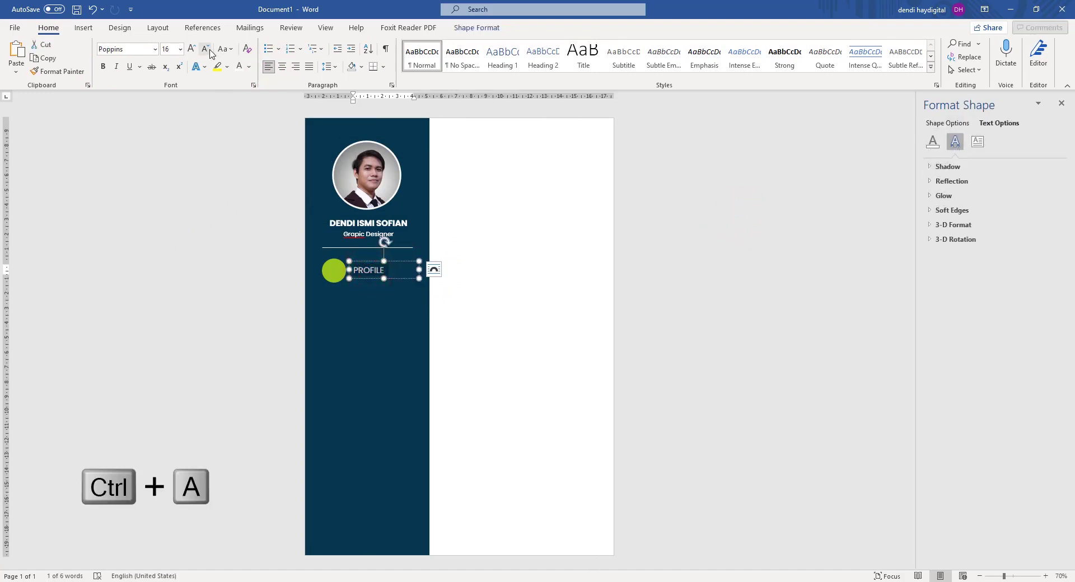
pyautogui.click(205, 49)
pyautogui.click(128, 165)
pyautogui.click(640, 230)
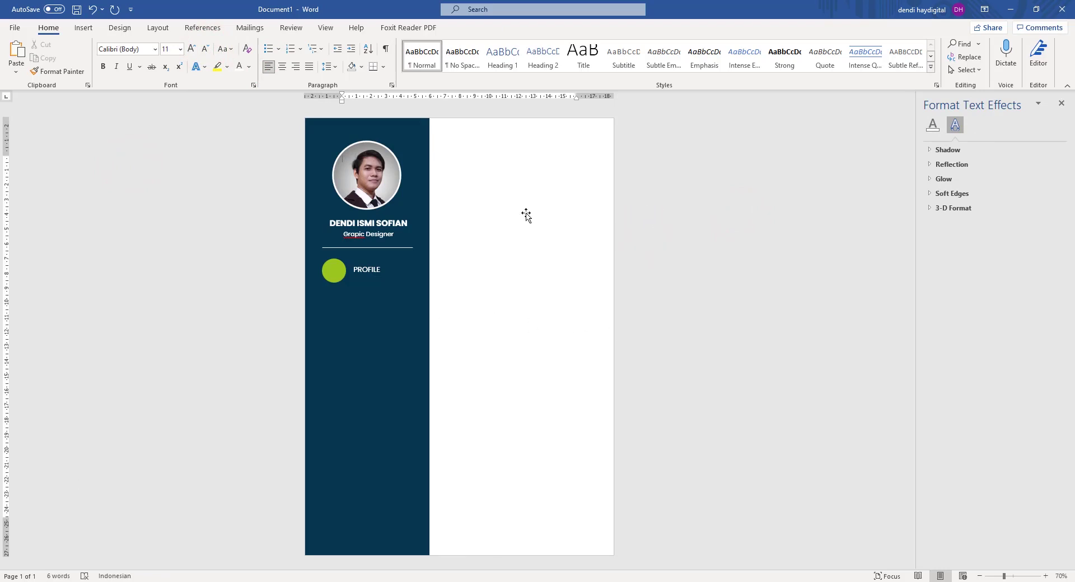
# Copy the whole Lorem ipsum paragraph from the Notepad notes.
pyautogui.click(482, 581)
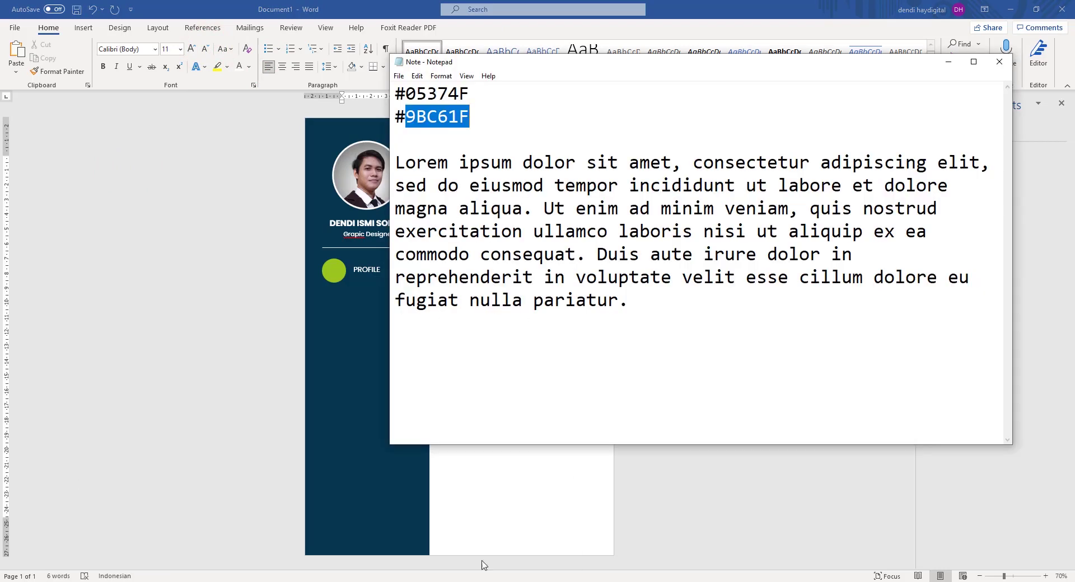
pyautogui.moveTo(642, 298); pyautogui.dragTo(395, 163)
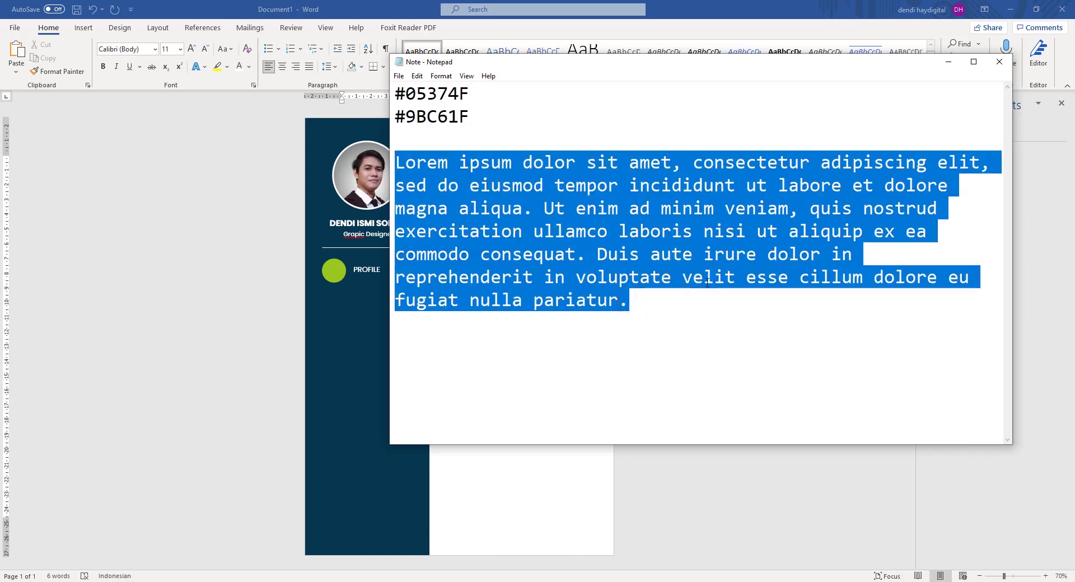
pyautogui.click(650, 303)
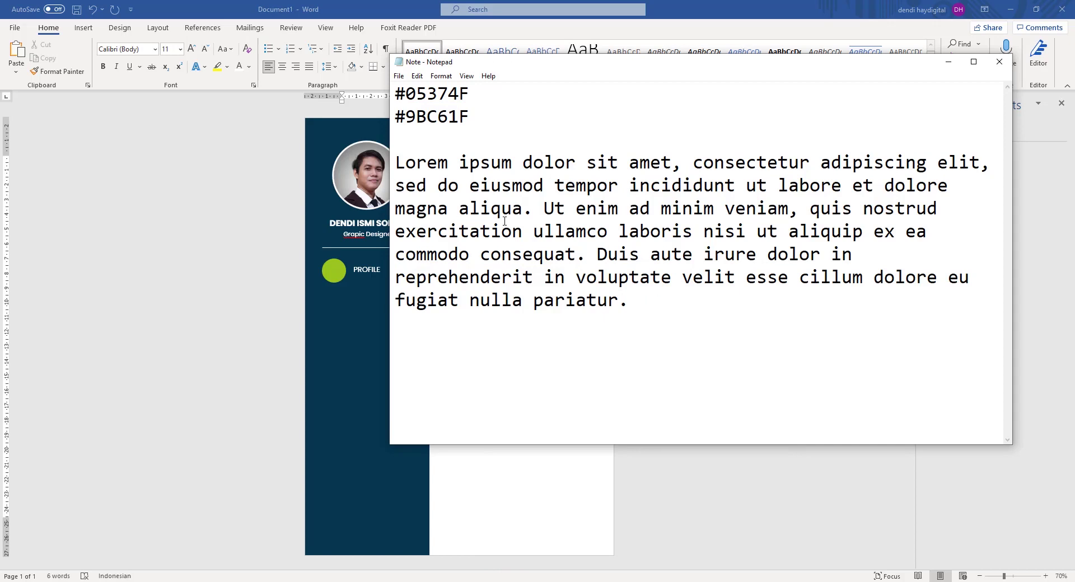
pyautogui.moveTo(649, 300); pyautogui.dragTo(396, 162)
pyautogui.rightClick(476, 166)
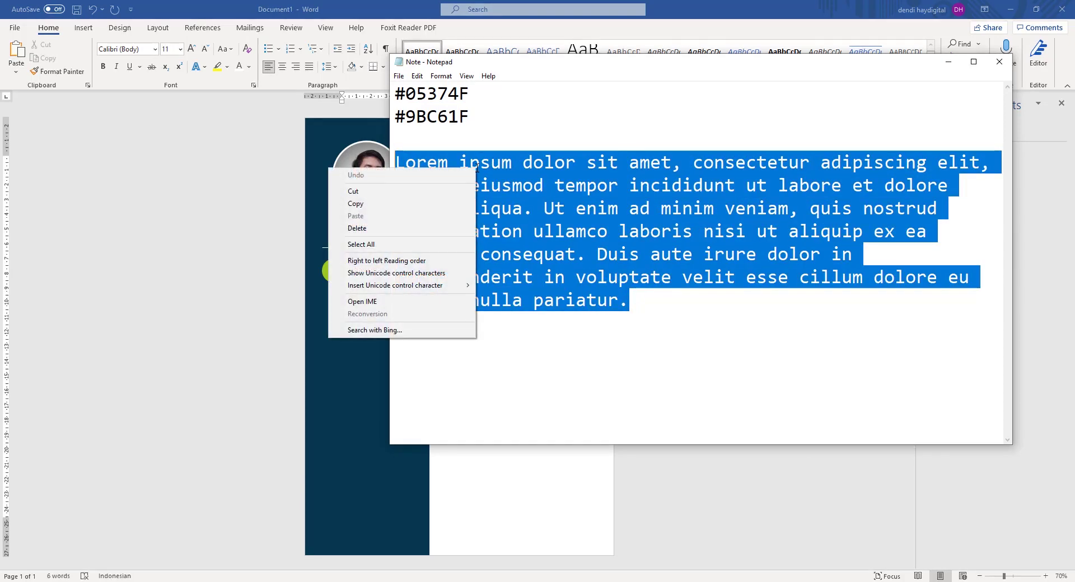
pyautogui.click(358, 206)
pyautogui.click(423, 4)
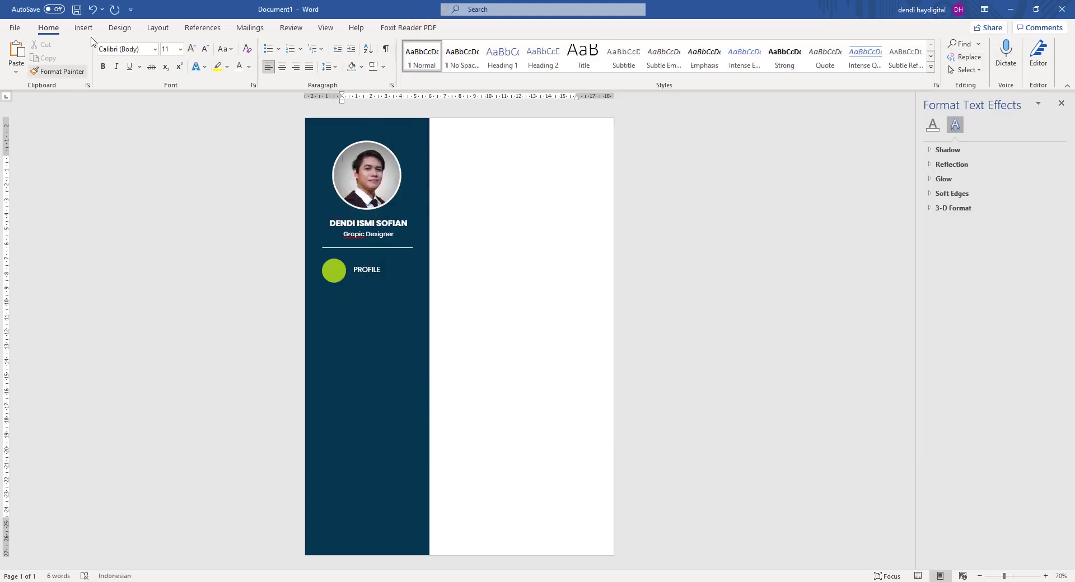
# Undo the PROFILE shift and paste a left-aligned Grapic Designer box copy under PROFILE.
pyautogui.click(380, 234)
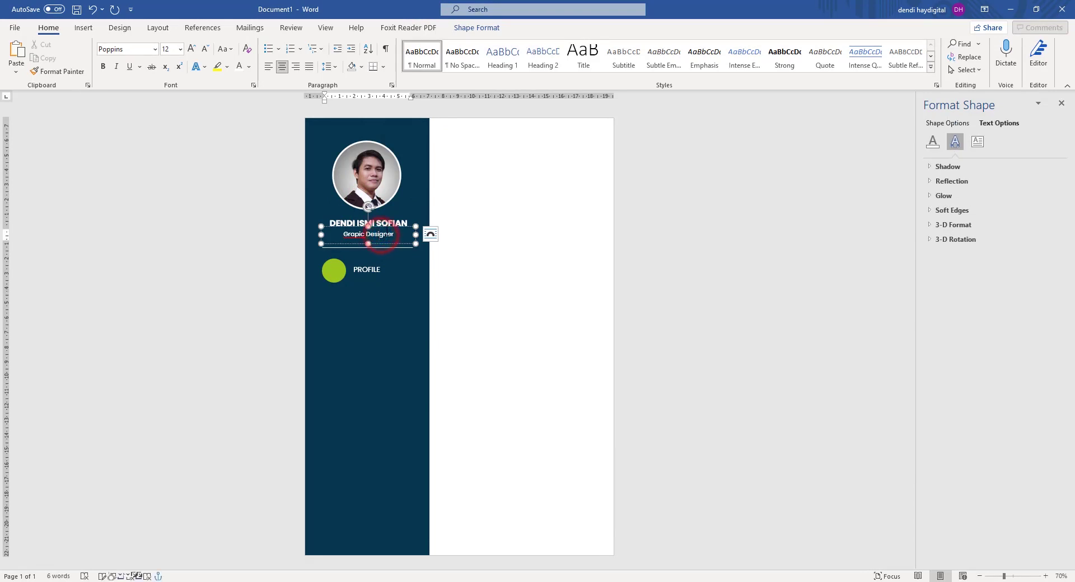
pyautogui.click(390, 231)
pyautogui.hotkey('ctrl', 'z')
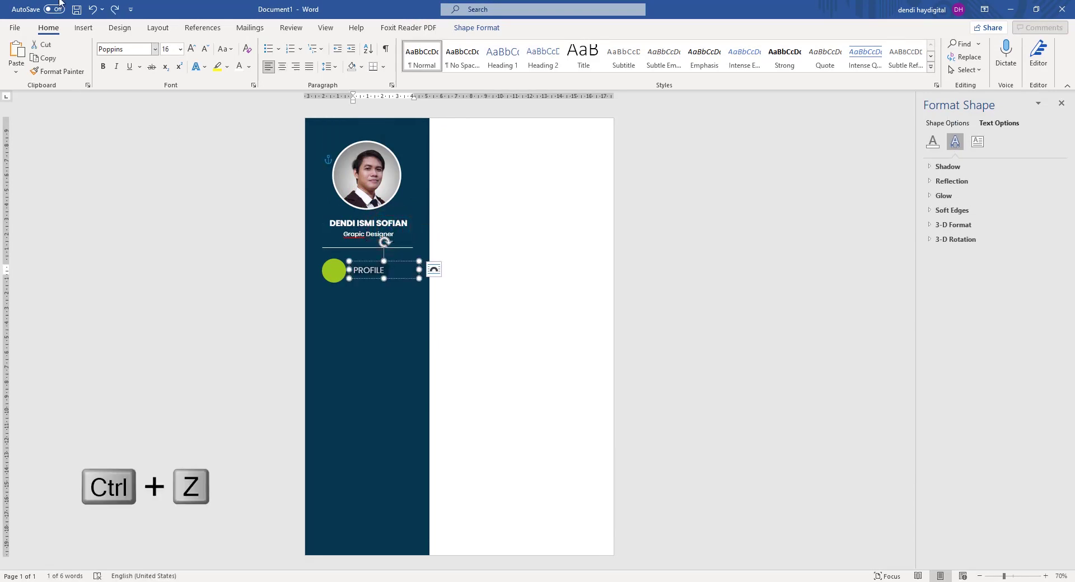
pyautogui.click(92, 10)
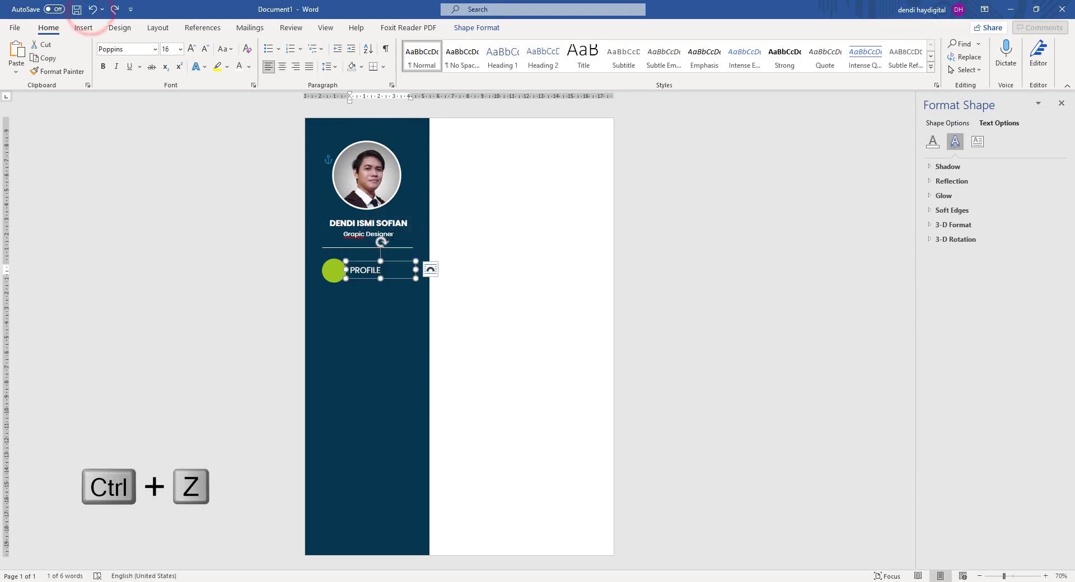
pyautogui.click(392, 234)
pyautogui.click(404, 227)
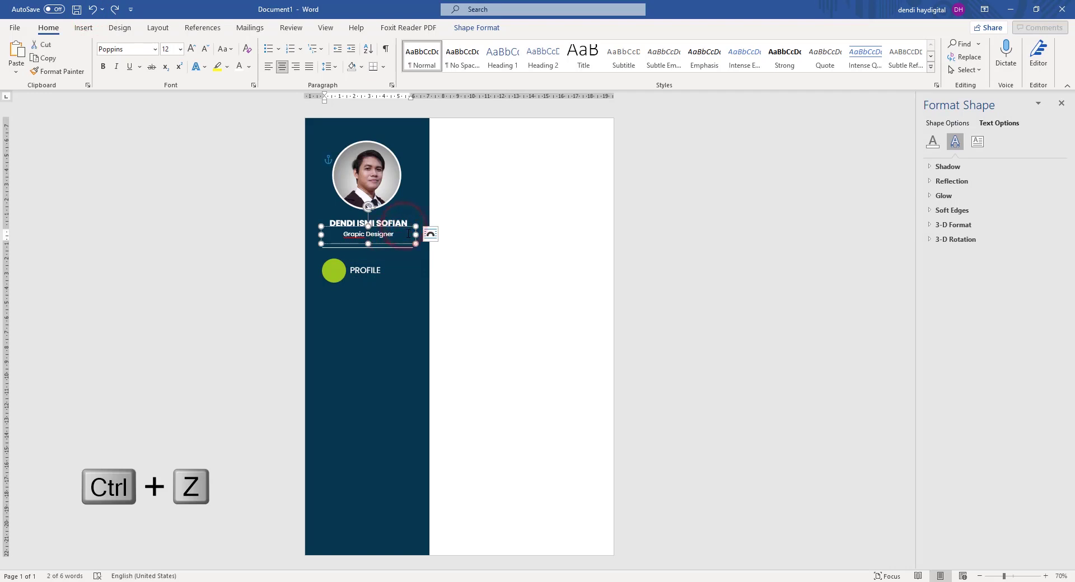
pyautogui.hotkey('ctrl', 'v')
pyautogui.moveTo(409, 254); pyautogui.dragTo(413, 315)
pyautogui.click(269, 68)
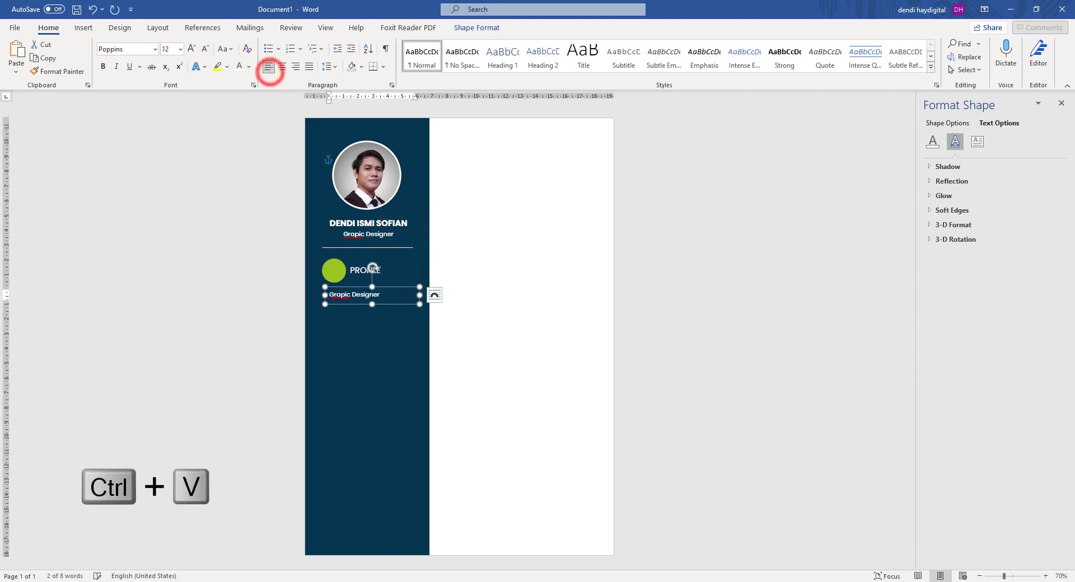
# Re-copy the Lorem ipsum paragraph in Notepad and return to the copied box.
pyautogui.click(511, 581)
pyautogui.rightClick(511, 247)
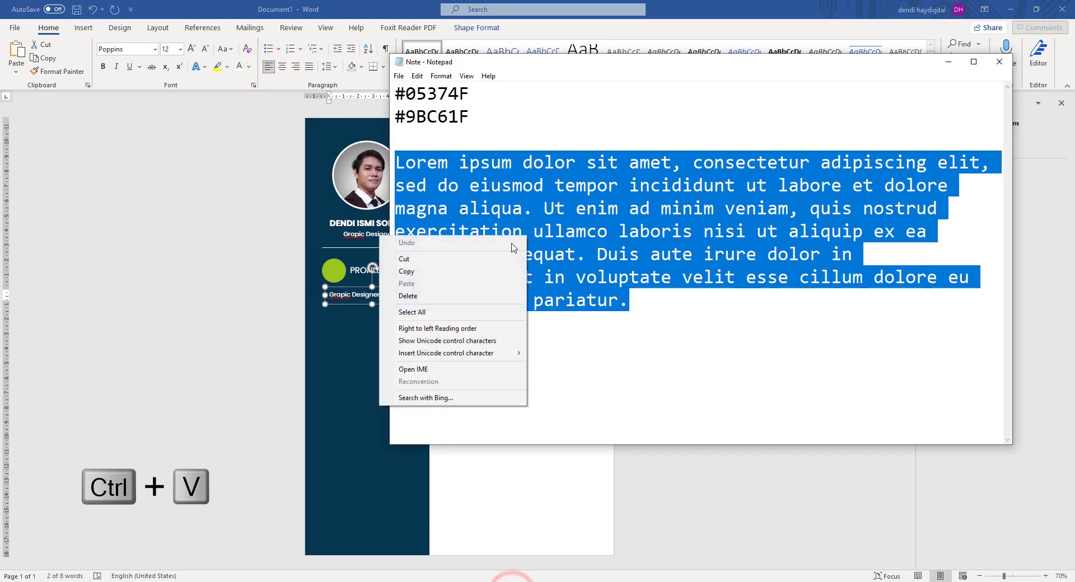
pyautogui.click(451, 272)
pyautogui.rightClick(442, 277)
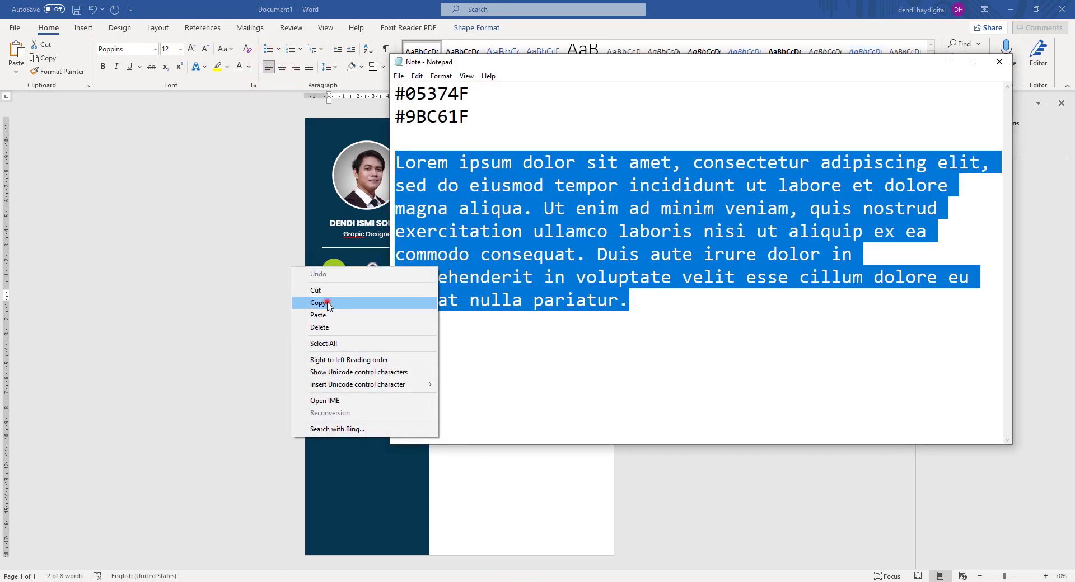
pyautogui.click(345, 297)
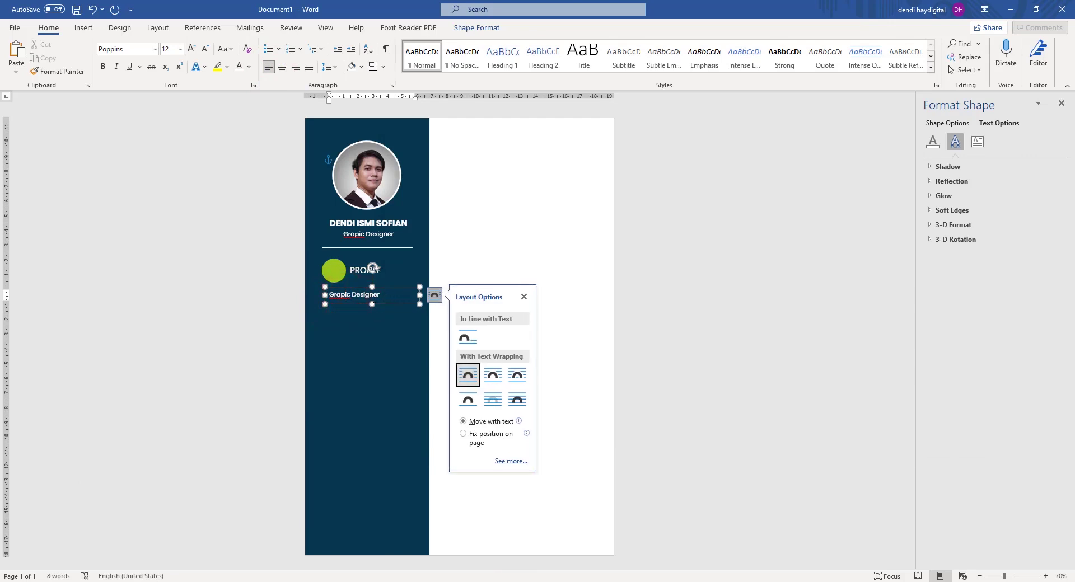
# Replace the box text with the Lorem ipsum paragraph, cutting it off after 'consequat.'.
pyautogui.hotkey('ctrl', 'a')
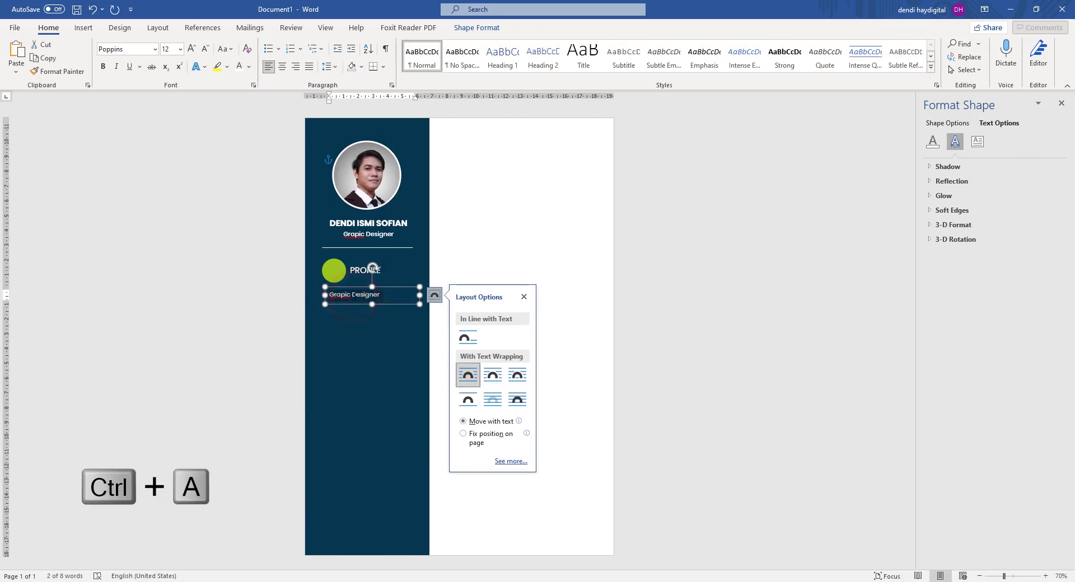
pyautogui.hotkey('ctrl', 'v')
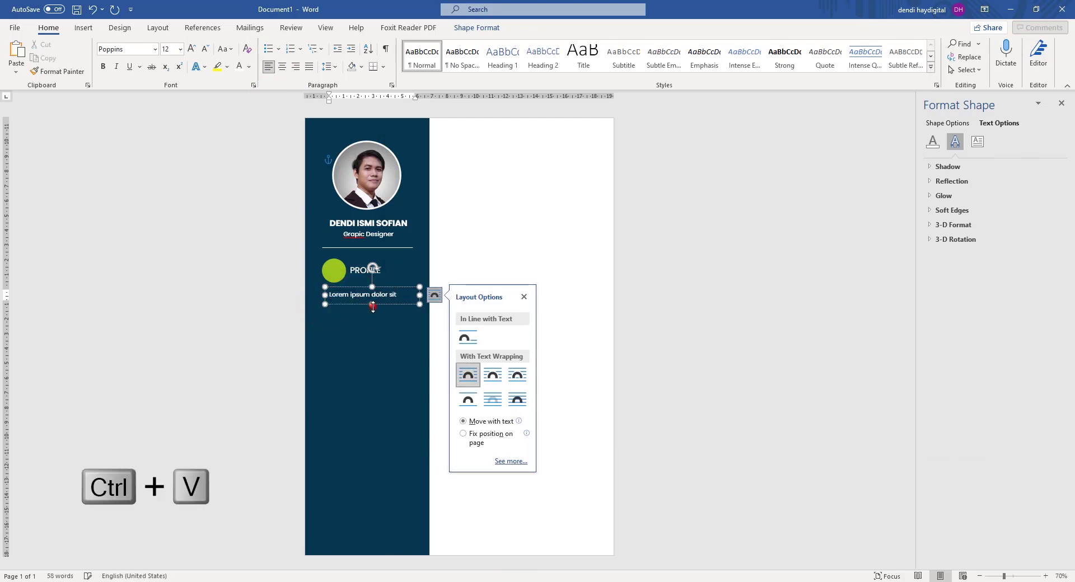
pyautogui.moveTo(373, 306); pyautogui.dragTo(380, 465)
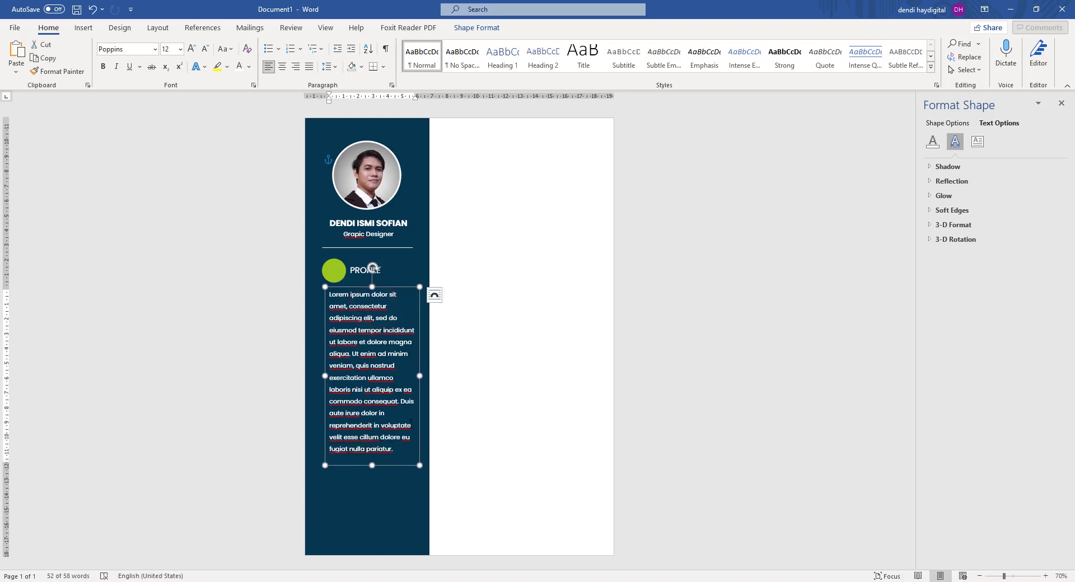
pyautogui.moveTo(401, 403); pyautogui.dragTo(422, 452)
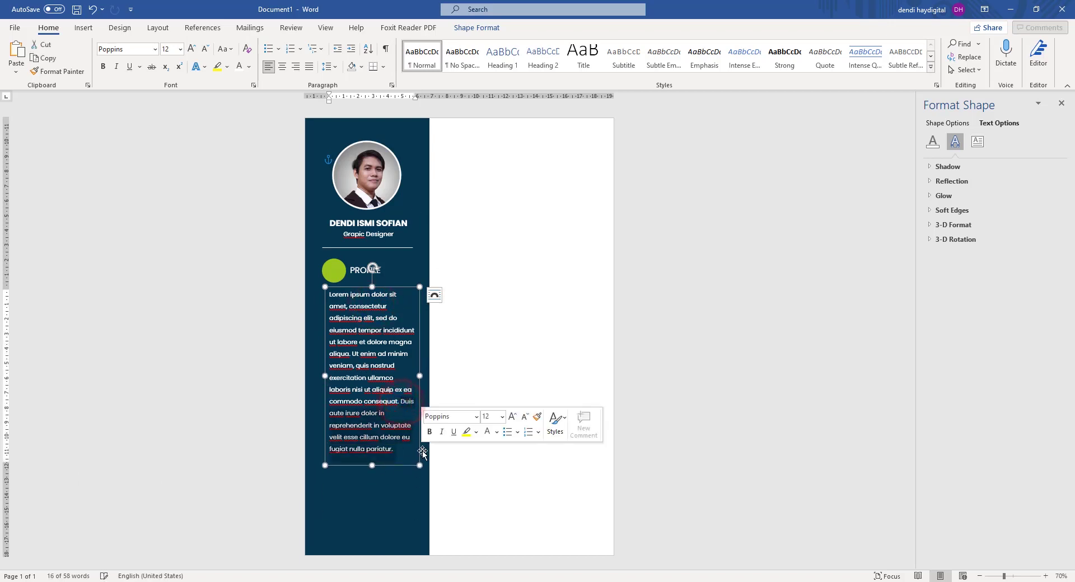
pyautogui.press('Delete')
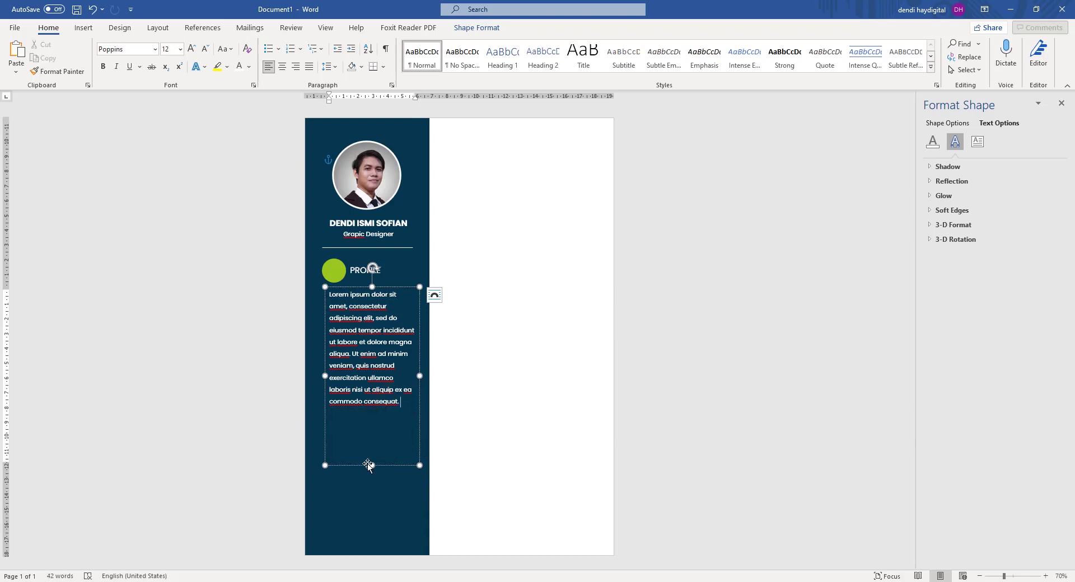
pyautogui.moveTo(369, 466); pyautogui.dragTo(369, 425)
pyautogui.click(703, 308)
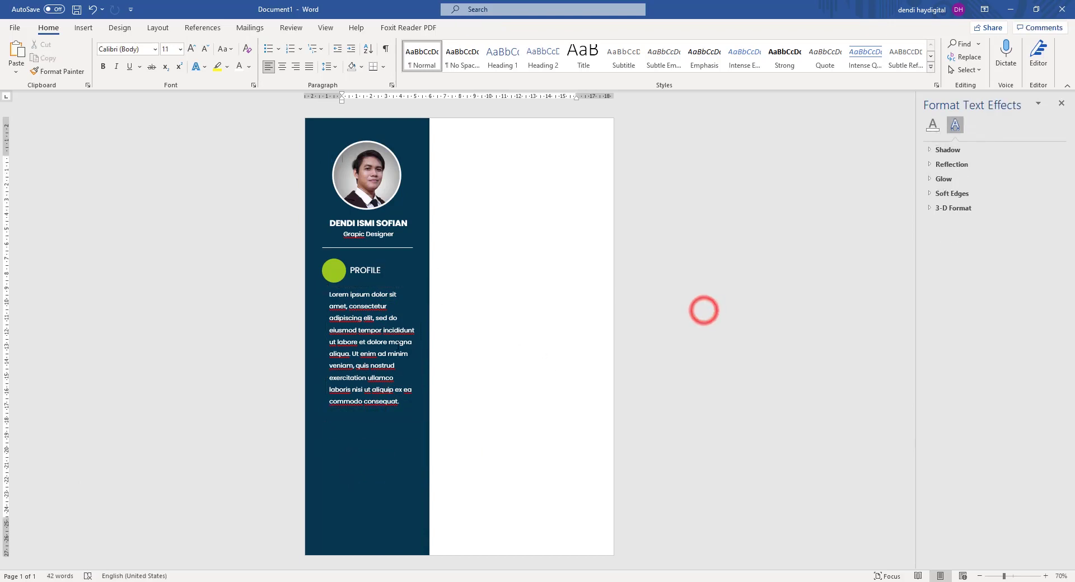
# Reduce the profile paragraph's font size step by step down to 8 pt.
pyautogui.click(376, 310)
pyautogui.click(345, 310)
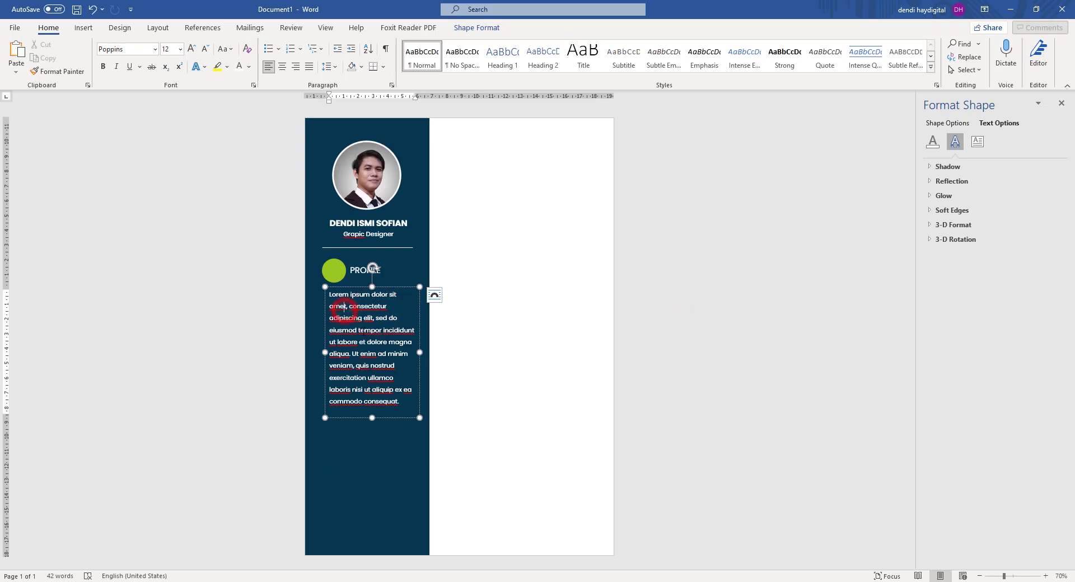
pyautogui.hotkey('ctrl', 'a')
pyautogui.click(205, 48)
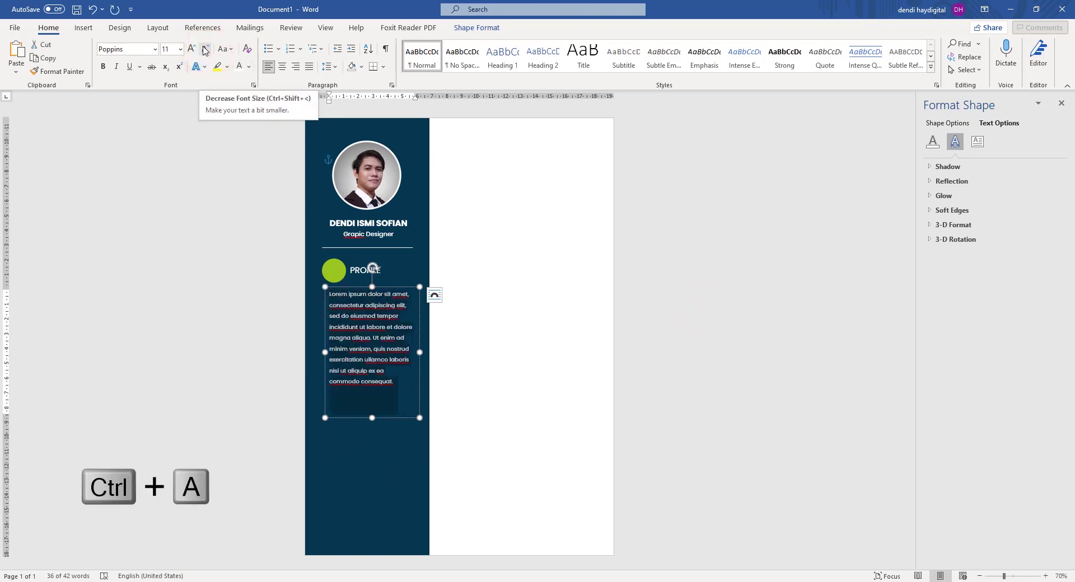
pyautogui.click(205, 49)
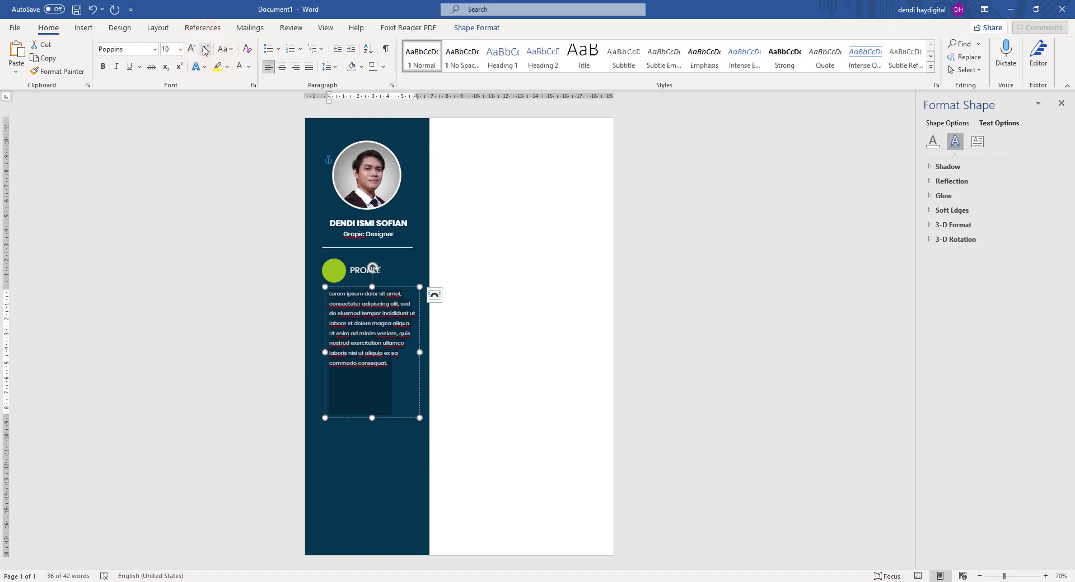
pyautogui.click(205, 50)
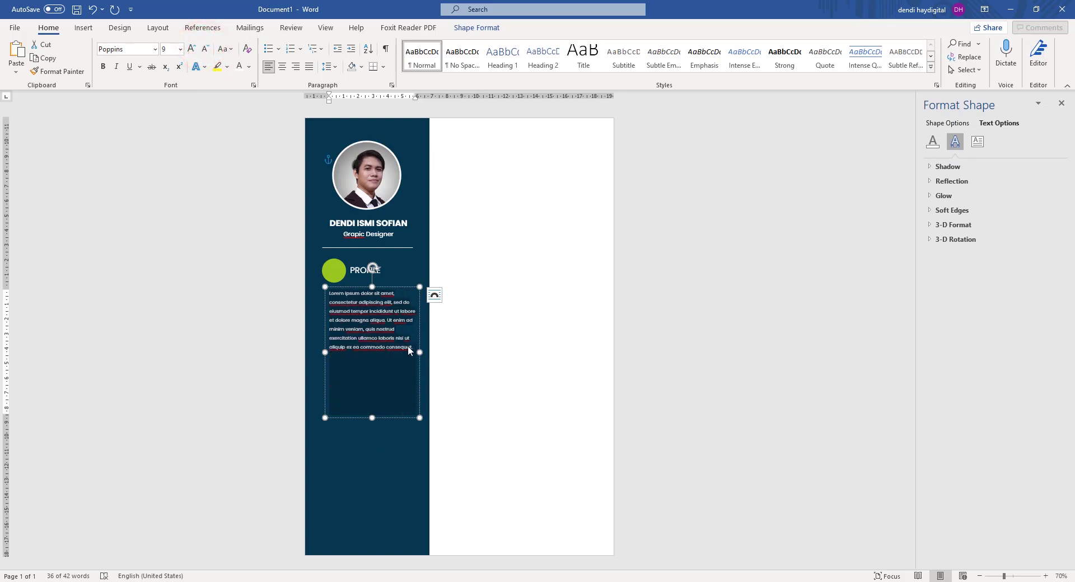
pyautogui.click(206, 49)
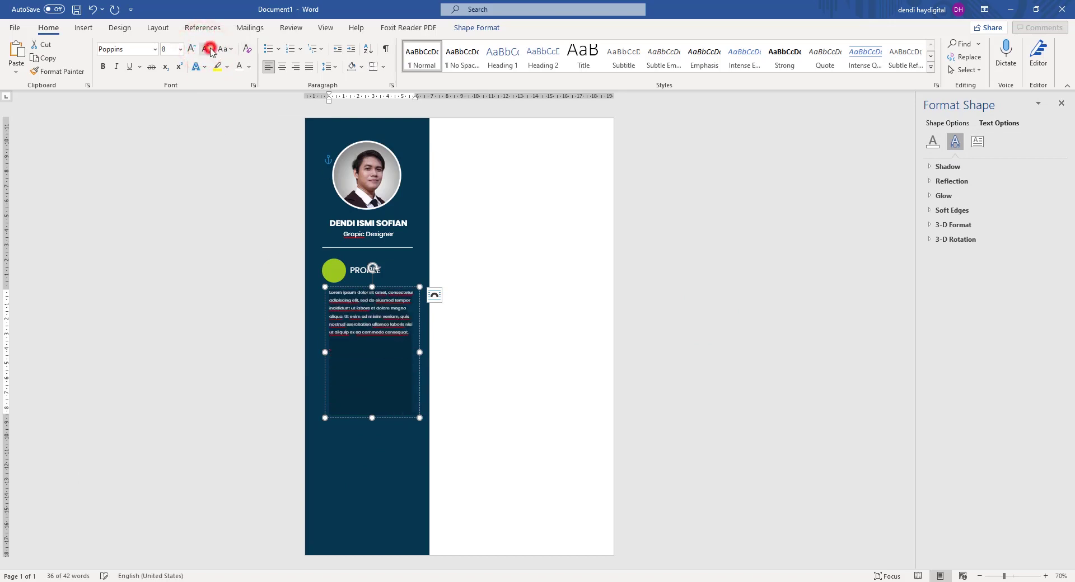
pyautogui.click(631, 267)
pyautogui.click(356, 302)
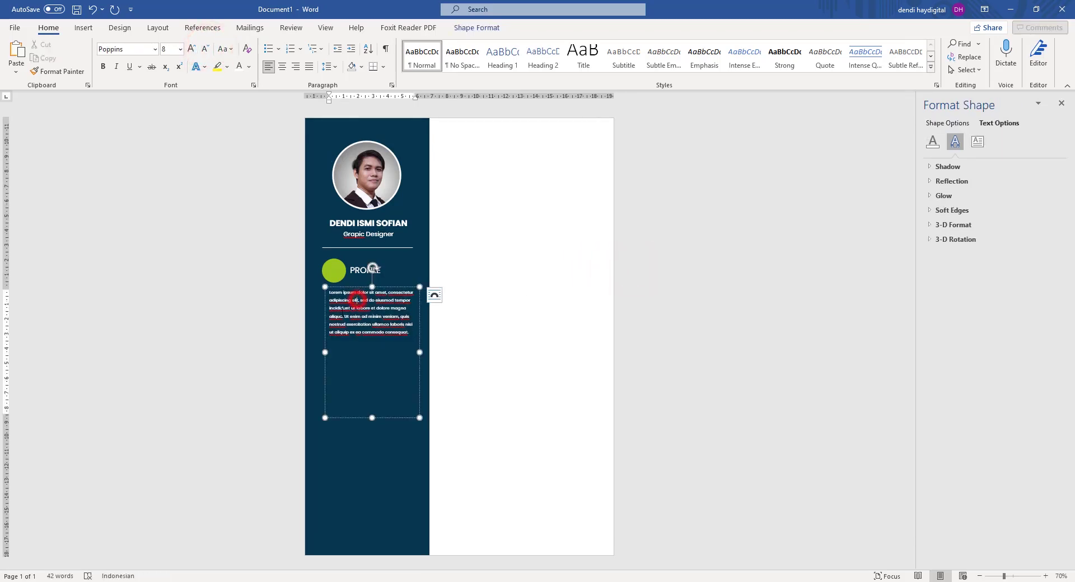
pyautogui.click(321, 351)
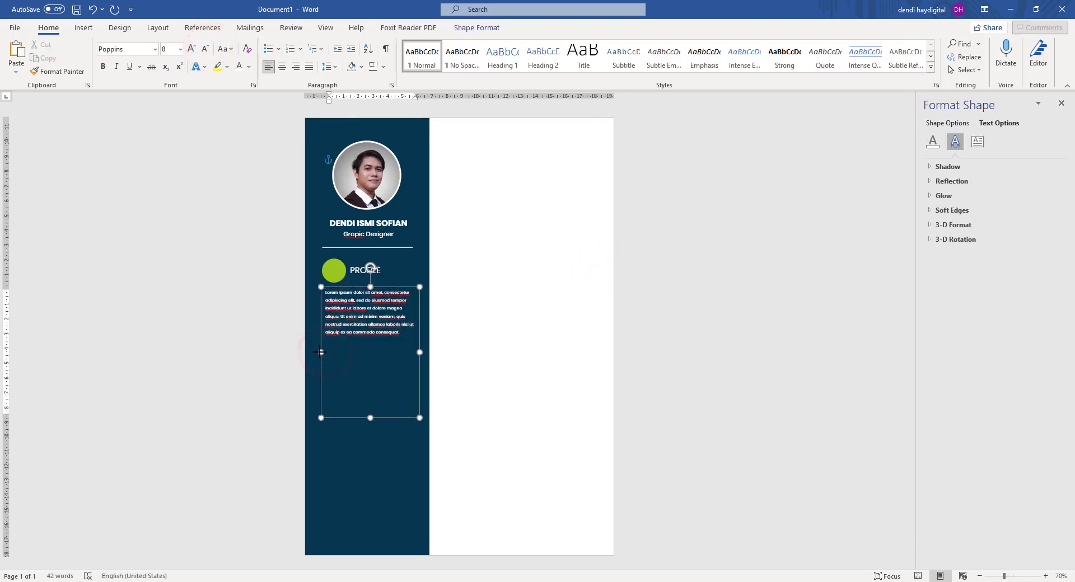
# Insert the missing 'h' so the subtitle reads 'Graphic Designer'.
pyautogui.click(712, 234)
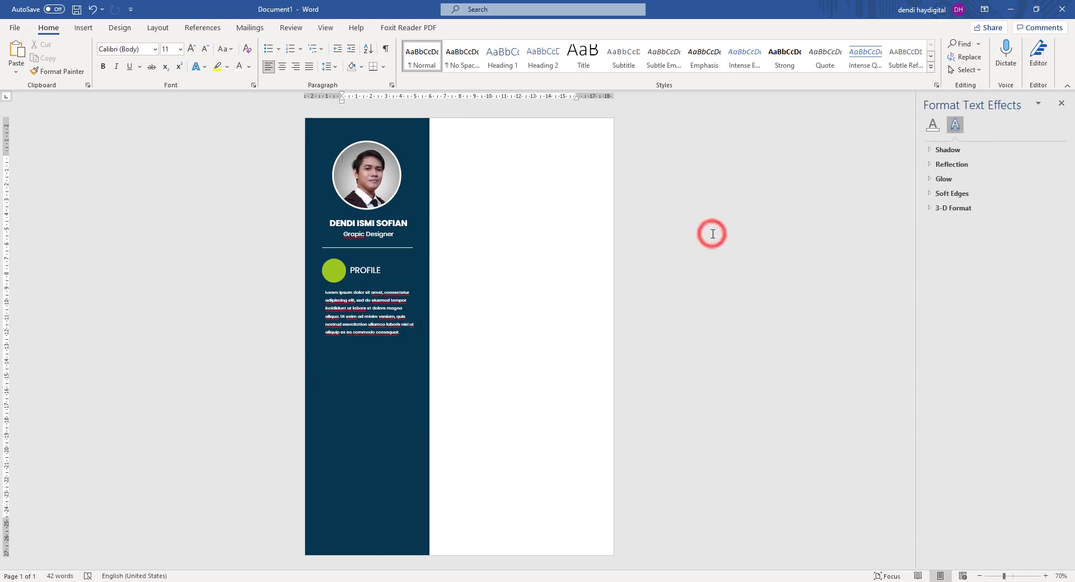
pyautogui.scroll(3, 380, 308)
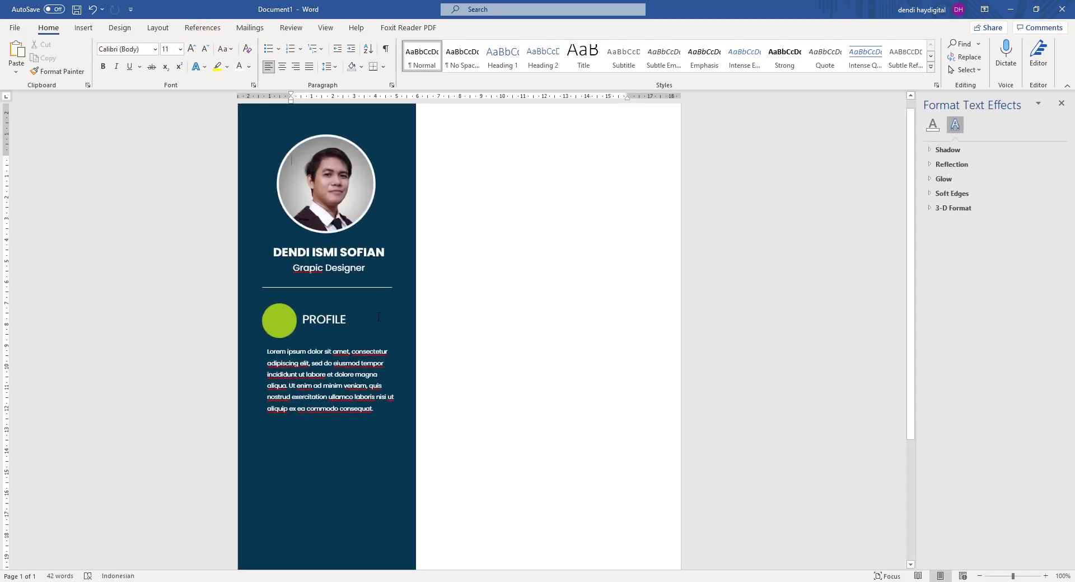
pyautogui.click(317, 273)
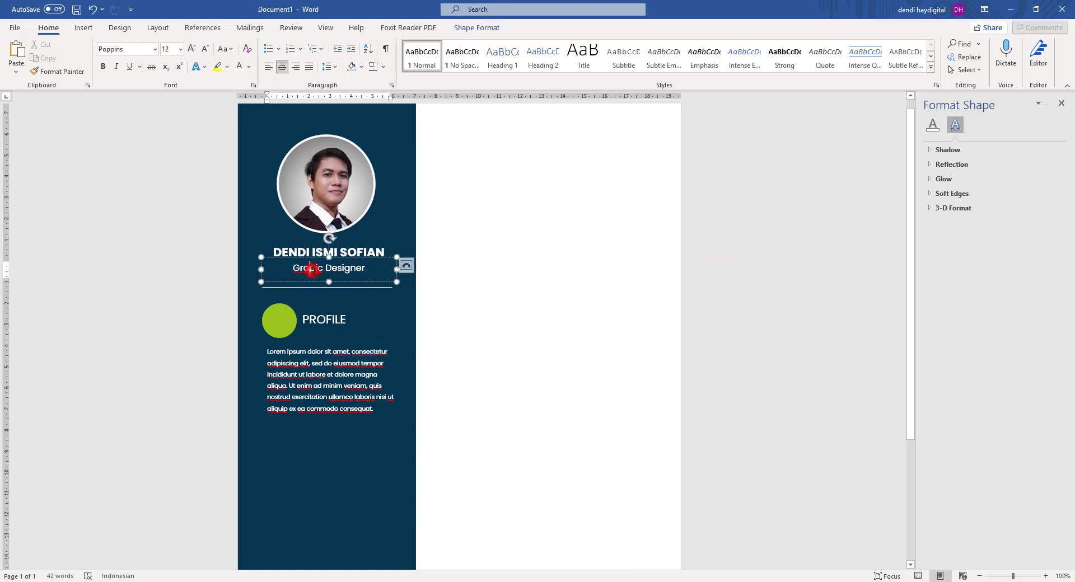
pyautogui.write('h')
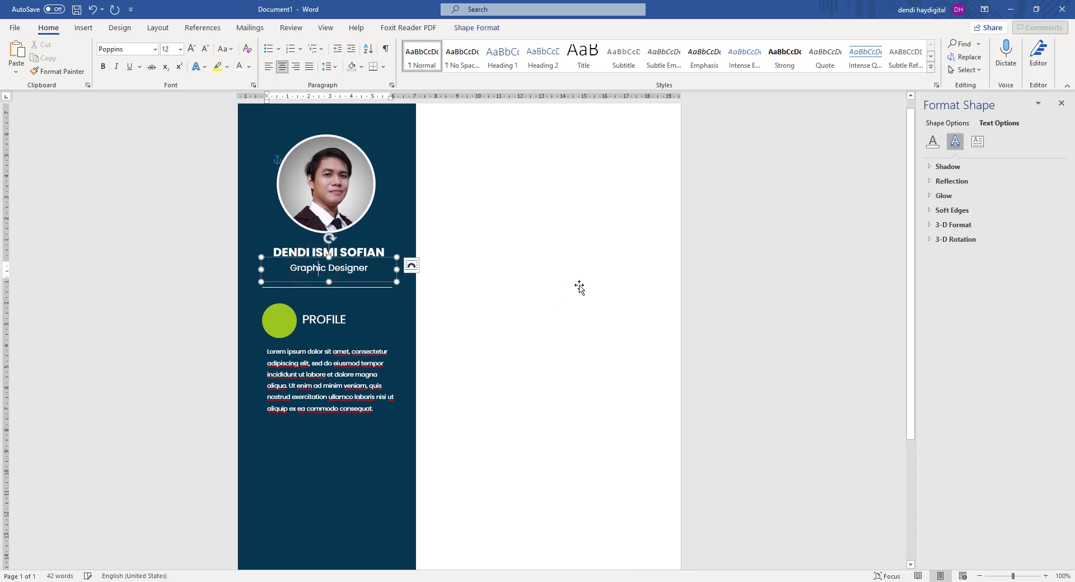
pyautogui.click(212, 299)
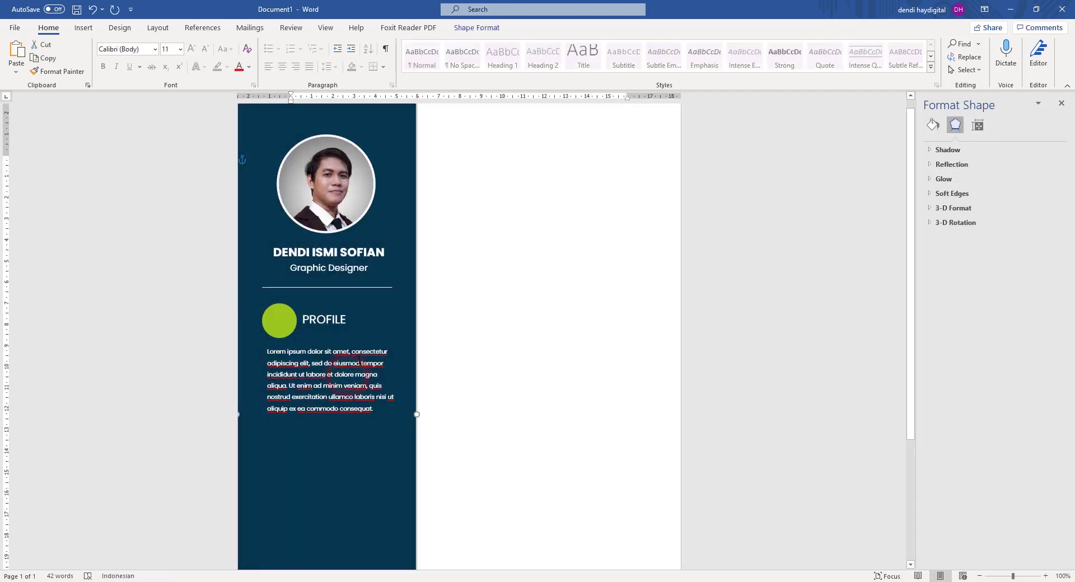
pyautogui.click(358, 353)
# Hide spelling and grammar errors in this document only, clearing the profile paragraph's red underlines.
pyautogui.rightClick(366, 353)
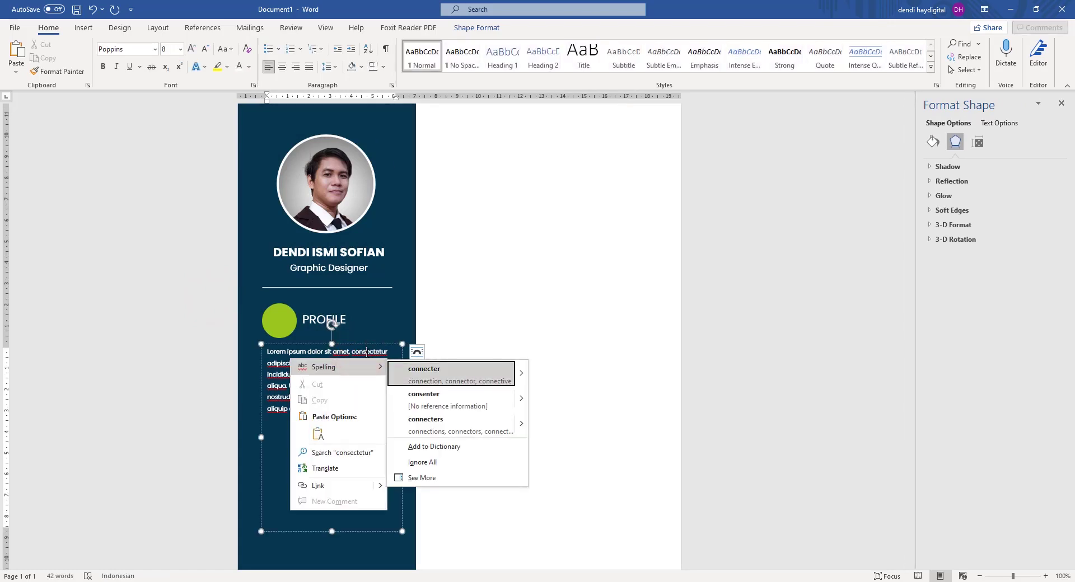
pyautogui.click(429, 479)
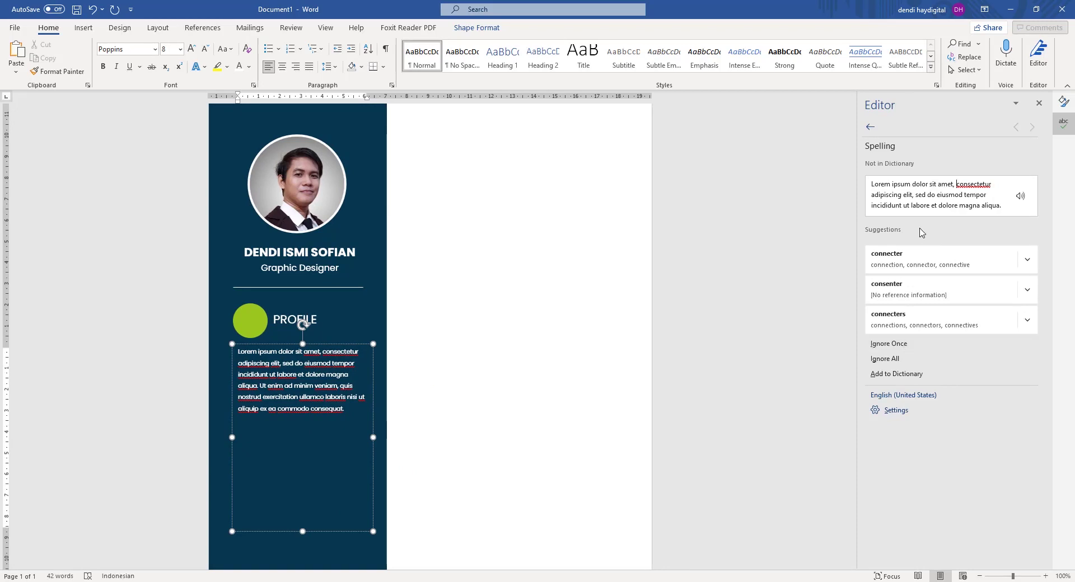
pyautogui.click(895, 412)
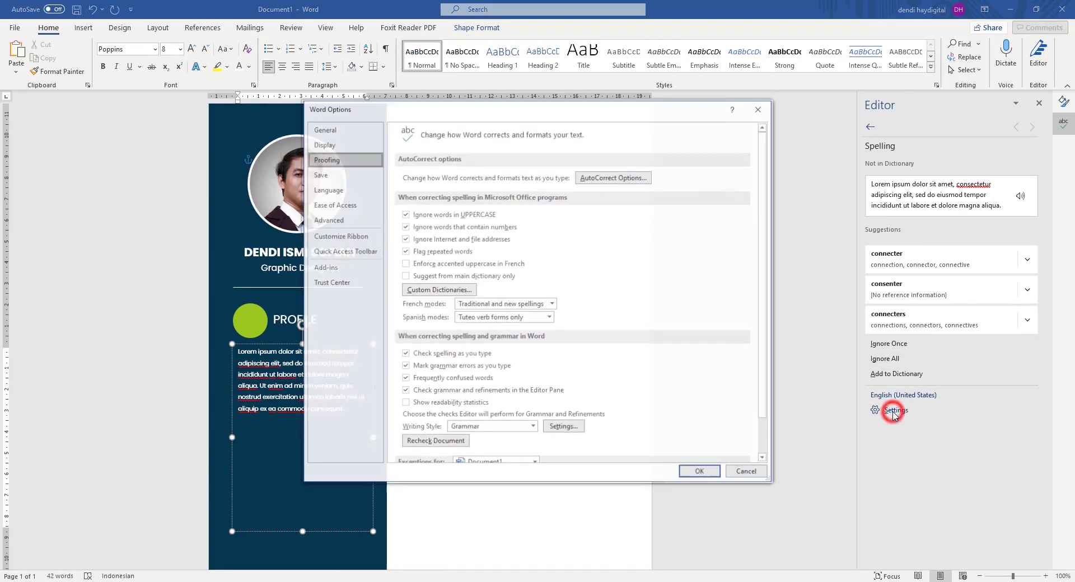
pyautogui.scroll(-1, 746, 368)
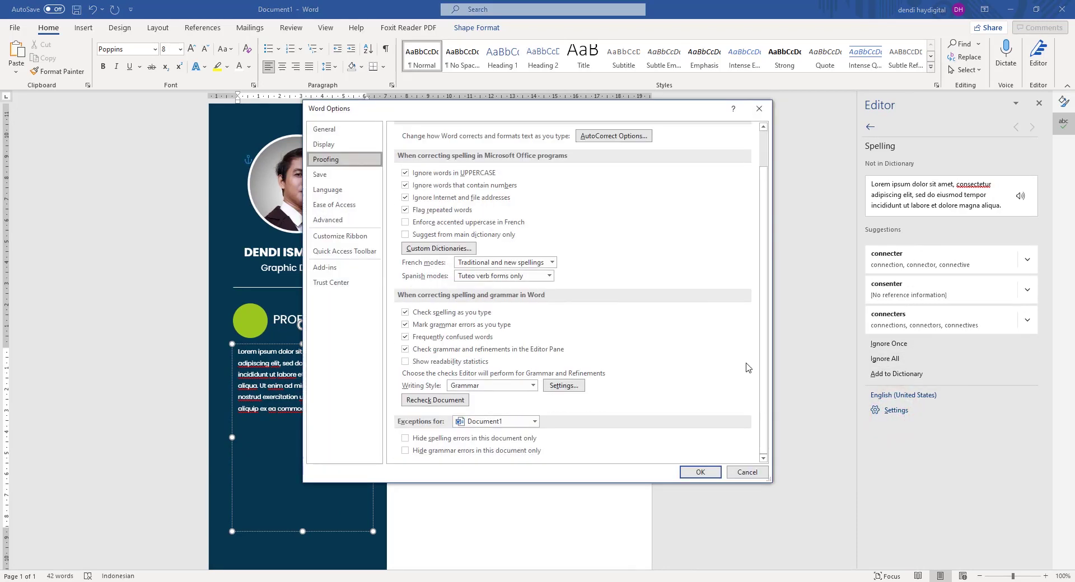
pyautogui.click(404, 437)
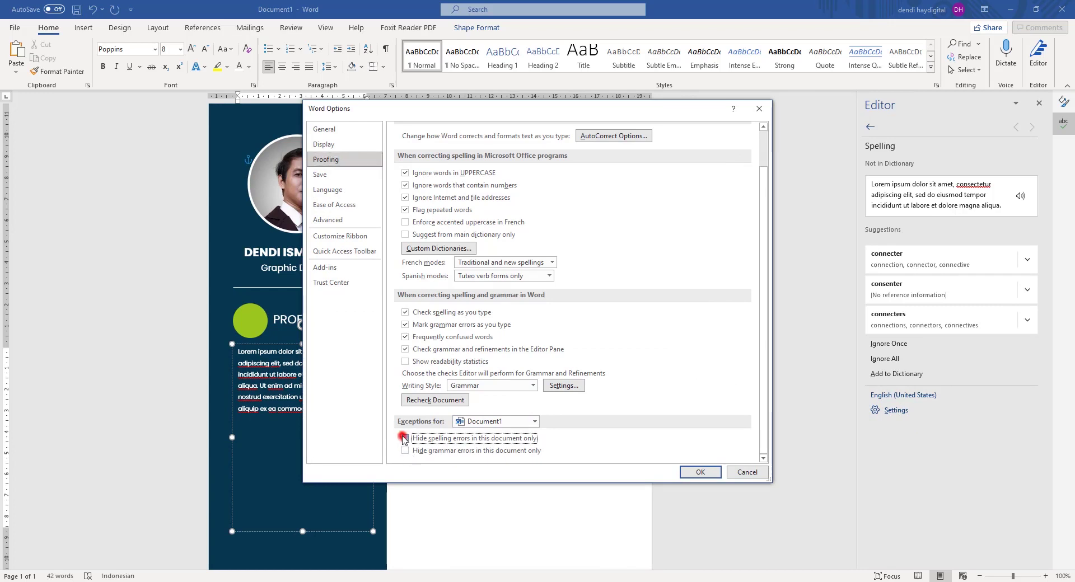
pyautogui.click(405, 450)
pyautogui.click(694, 472)
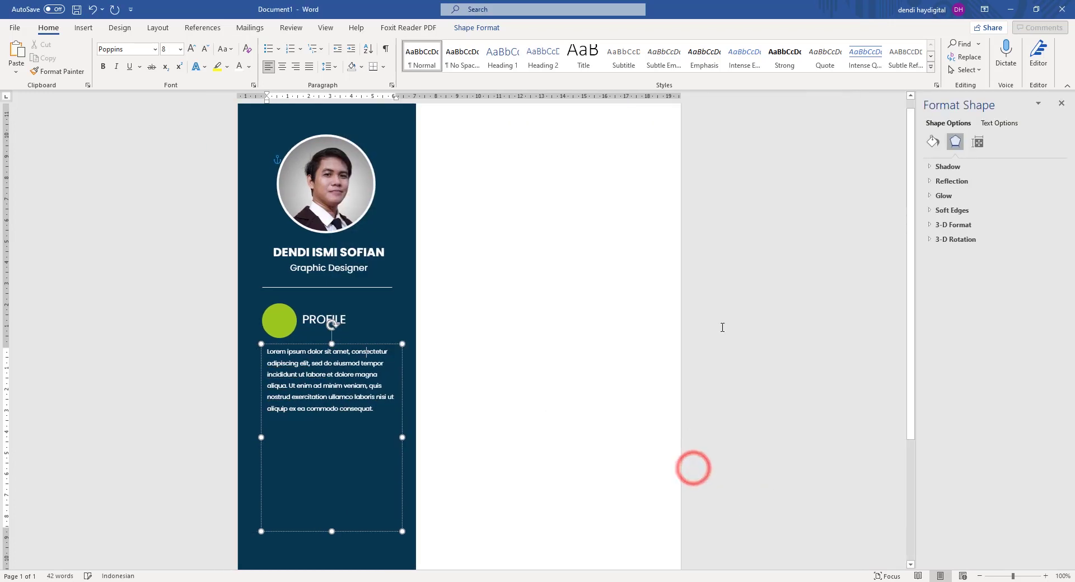
pyautogui.click(736, 304)
pyautogui.scroll(-2, 532, 359)
# Drag the Lorem ipsum paragraph box's left edge slightly left to widen it.
pyautogui.scroll(2, 341, 290)
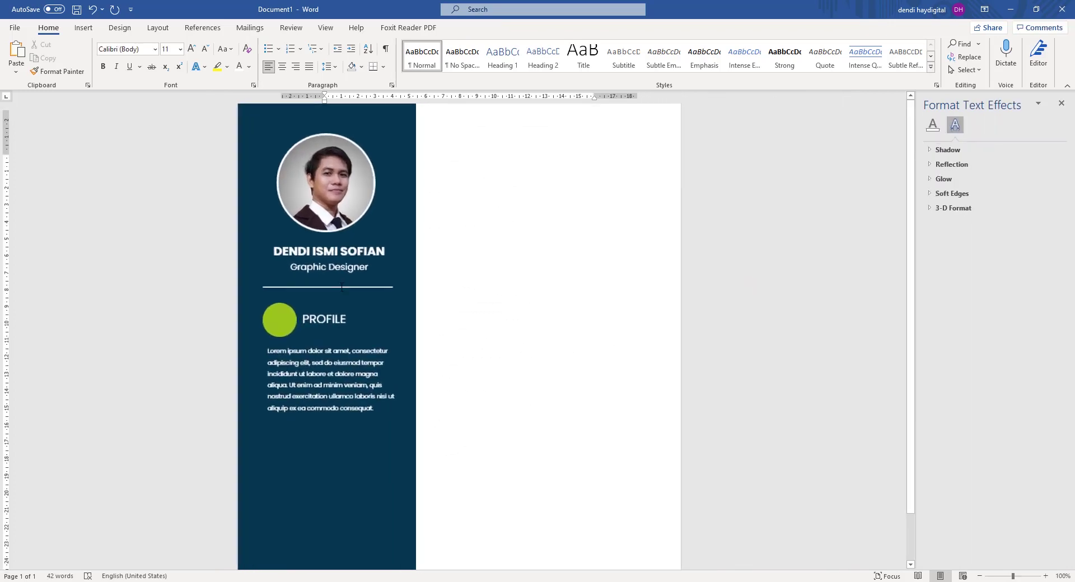
pyautogui.click(387, 278)
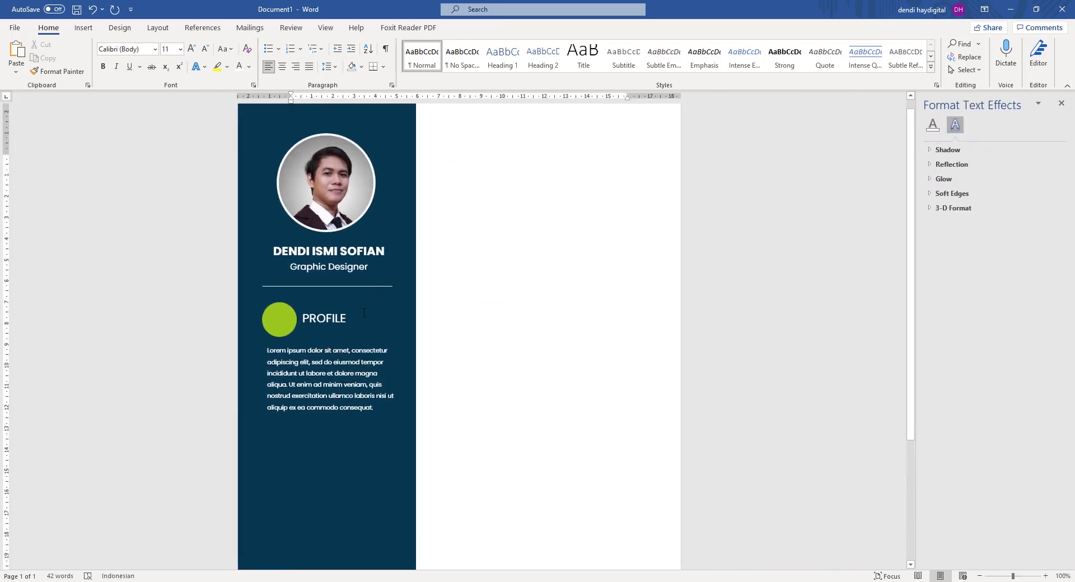
pyautogui.click(280, 324)
pyautogui.scroll(-1, 280, 324)
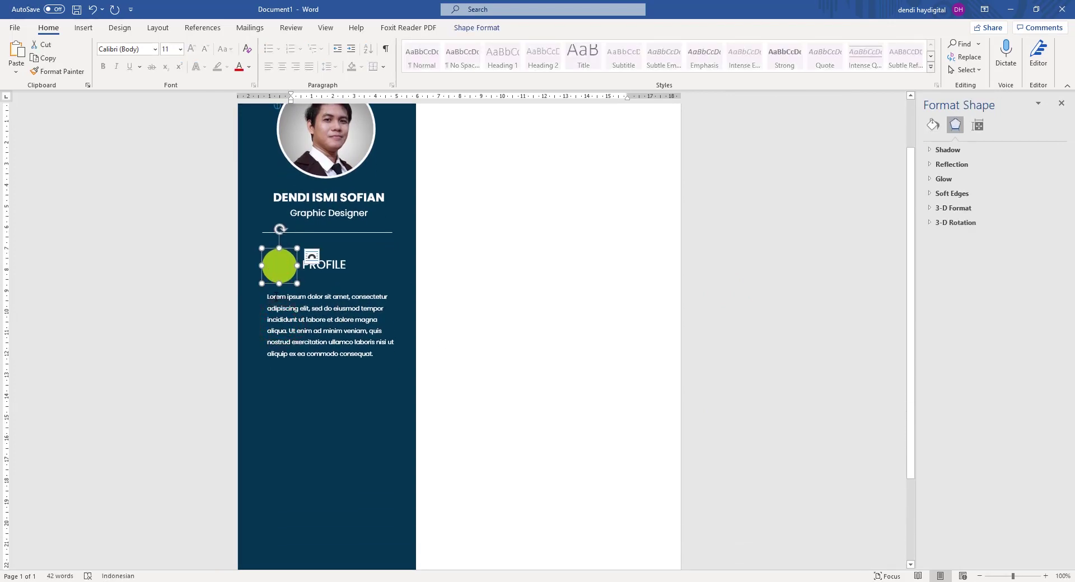
pyautogui.tripleClick(194, 267)
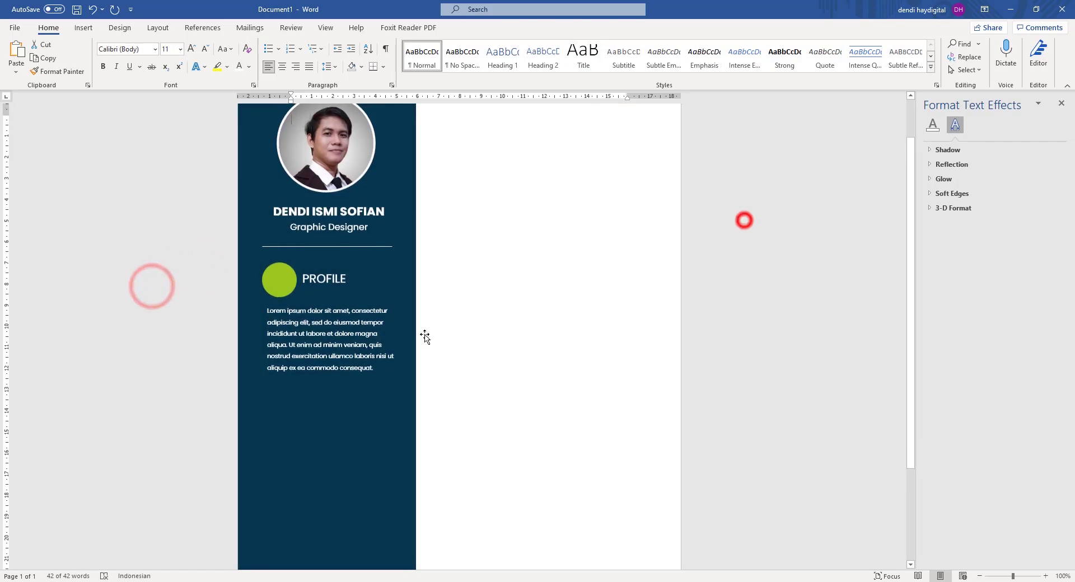
pyautogui.click(744, 220)
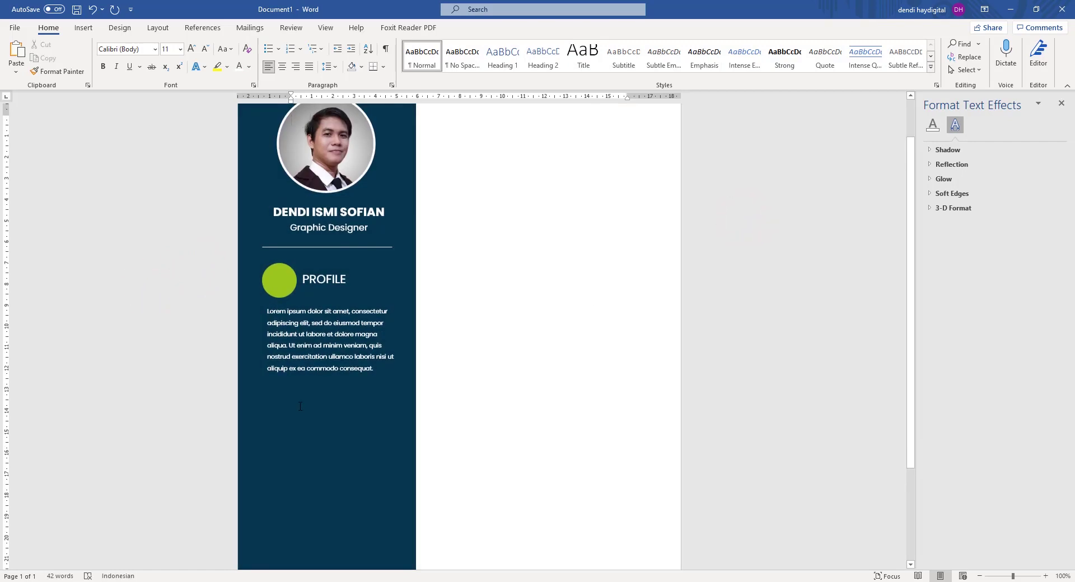
pyautogui.click(275, 283)
pyautogui.click(271, 343)
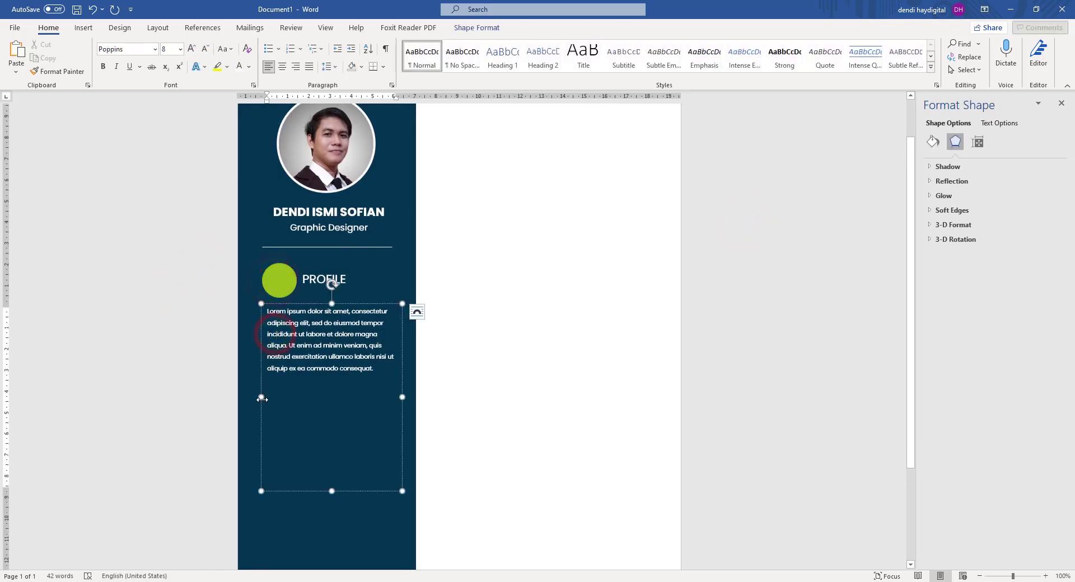
pyautogui.moveTo(261, 398); pyautogui.dragTo(258, 398)
pyautogui.click(763, 242)
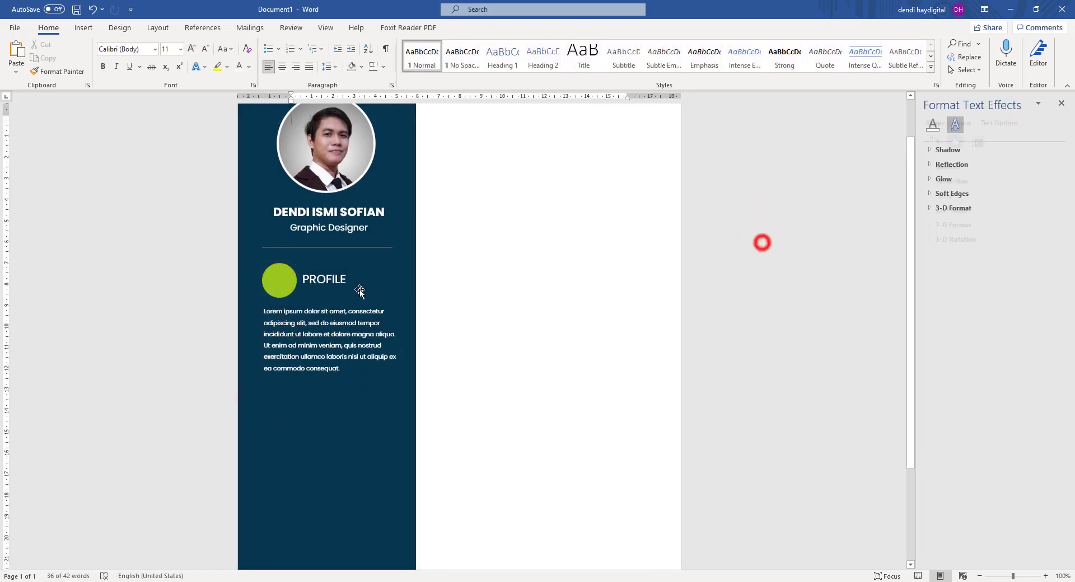
# Select the green circle, PROFILE heading and paragraph box together.
pyautogui.click(279, 273)
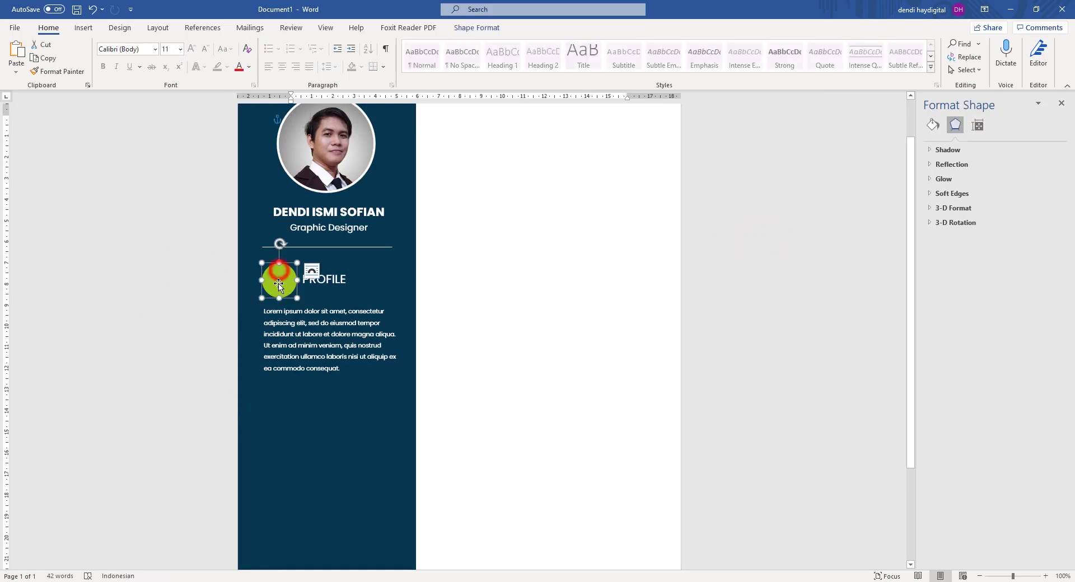
pyautogui.keyDown('shift'); pyautogui.click(335, 280); pyautogui.keyUp('shift')
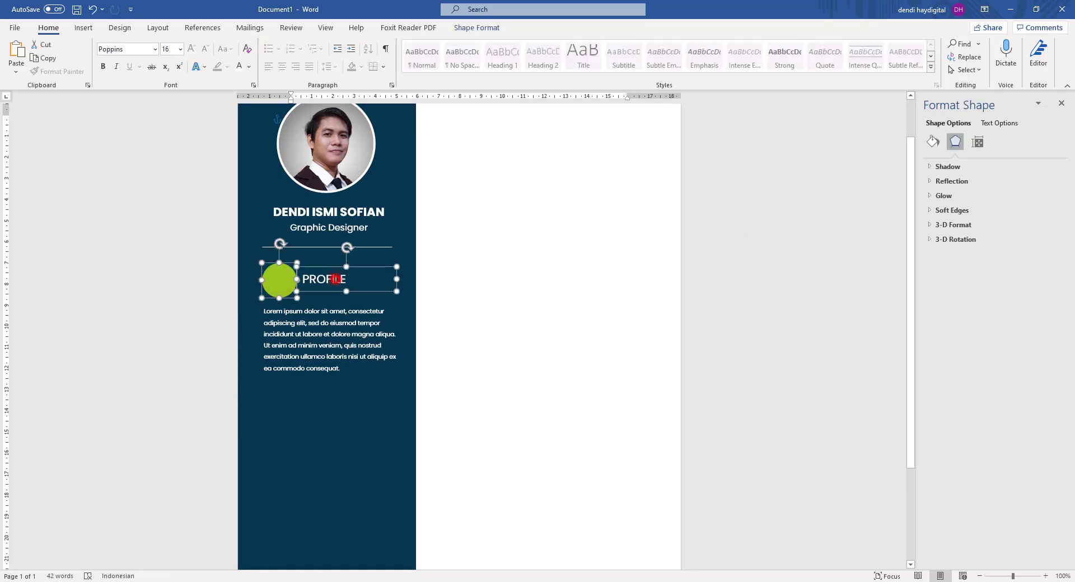
pyautogui.keyDown('shift'); pyautogui.click(340, 311); pyautogui.keyUp('shift')
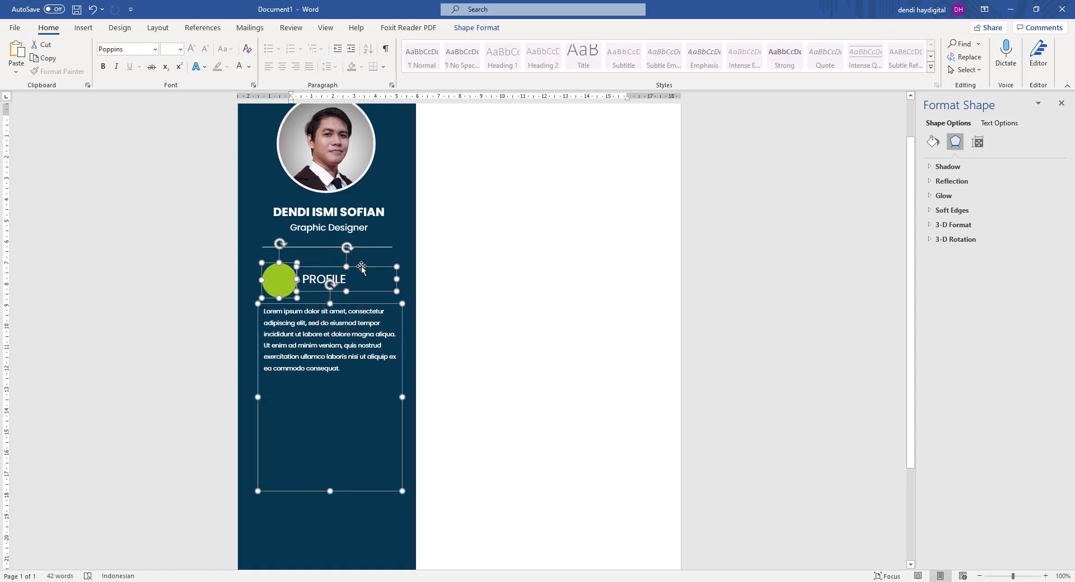
# Group the green circle, PROFILE heading and paragraph into one object.
pyautogui.rightClick(363, 268)
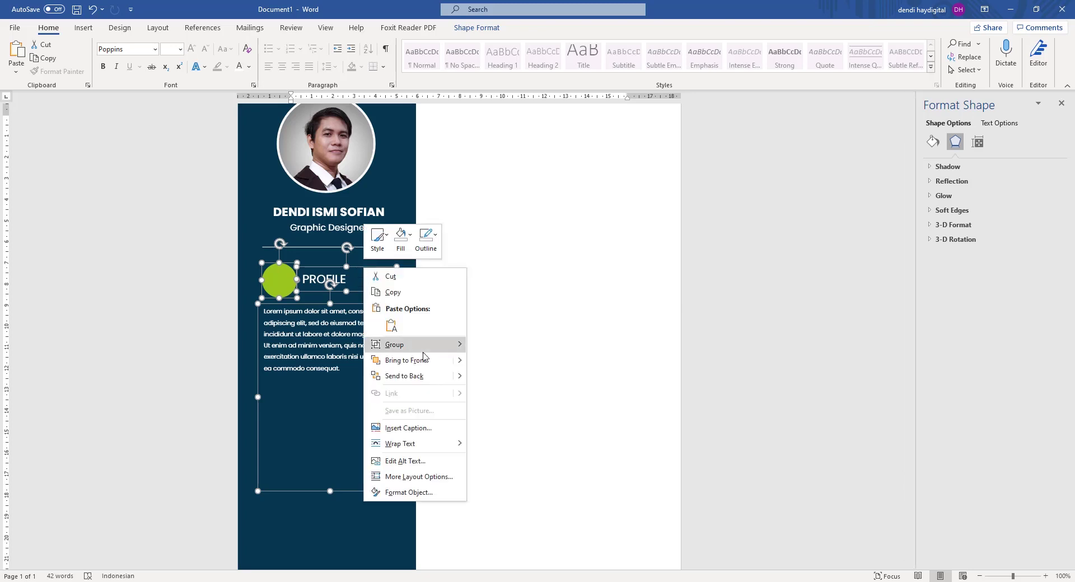
pyautogui.moveTo(411, 347)
pyautogui.click(480, 346)
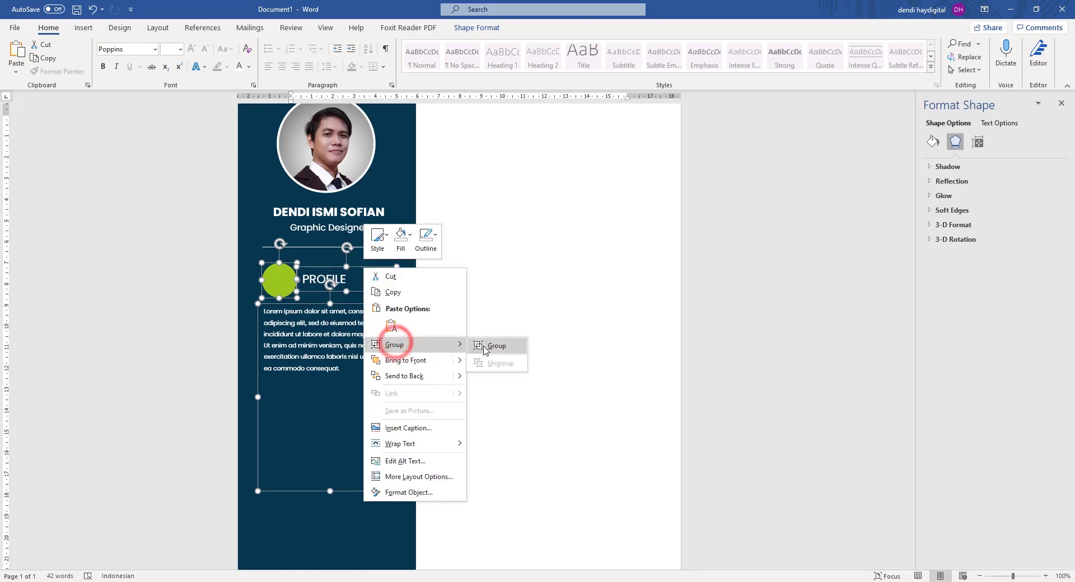
# Drag the group's bottom edge up to trim the empty space below the text.
pyautogui.click(337, 361)
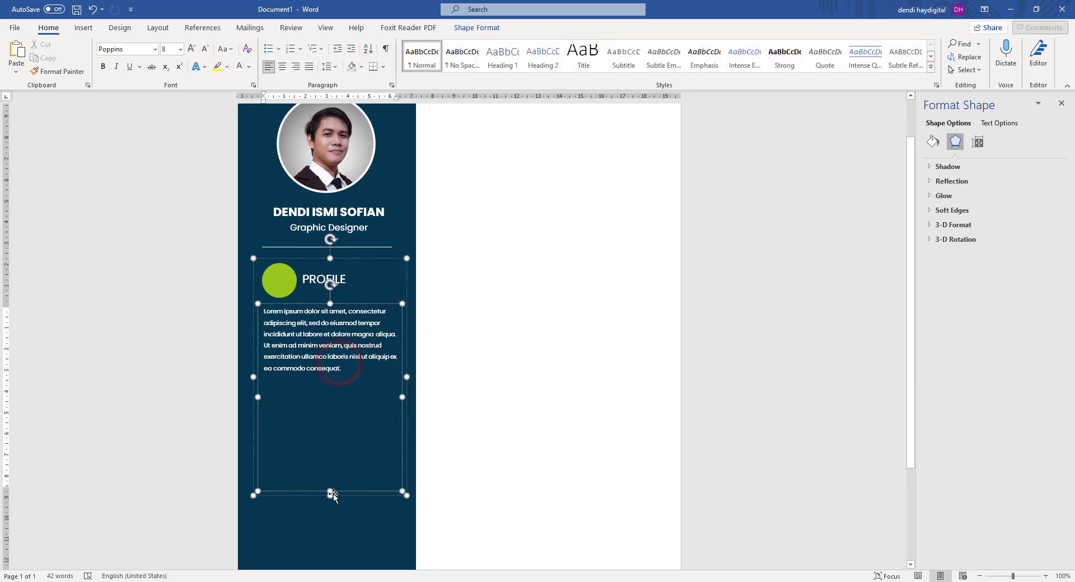
pyautogui.moveTo(330, 491); pyautogui.dragTo(328, 378)
pyautogui.click(163, 335)
pyautogui.click(786, 231)
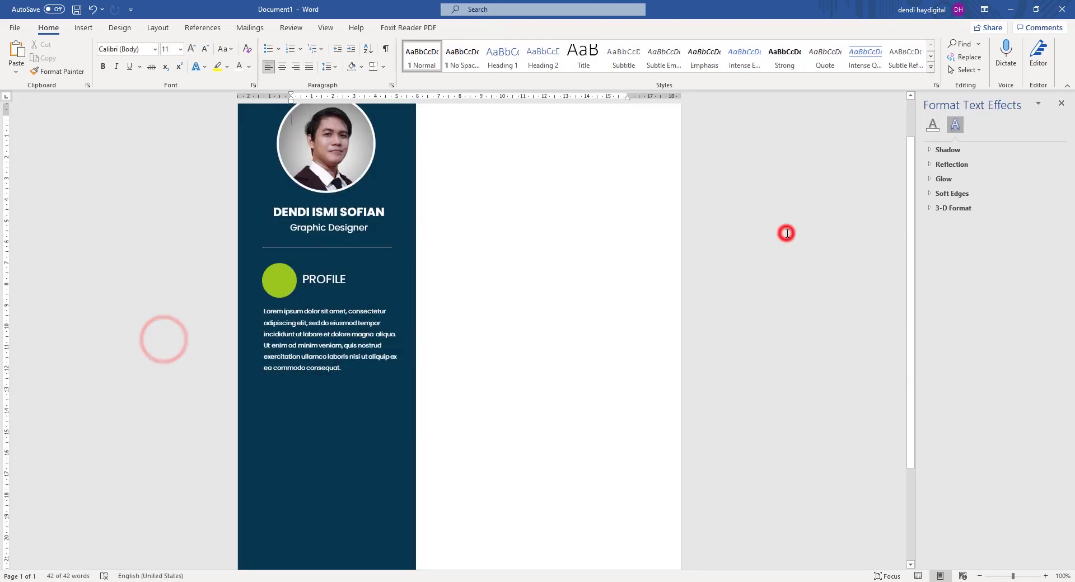
# Copy and paste the PROFILE group, then drag the duplicate directly below the original.
pyautogui.click(270, 295)
pyautogui.hotkey('ctrl', 'z')
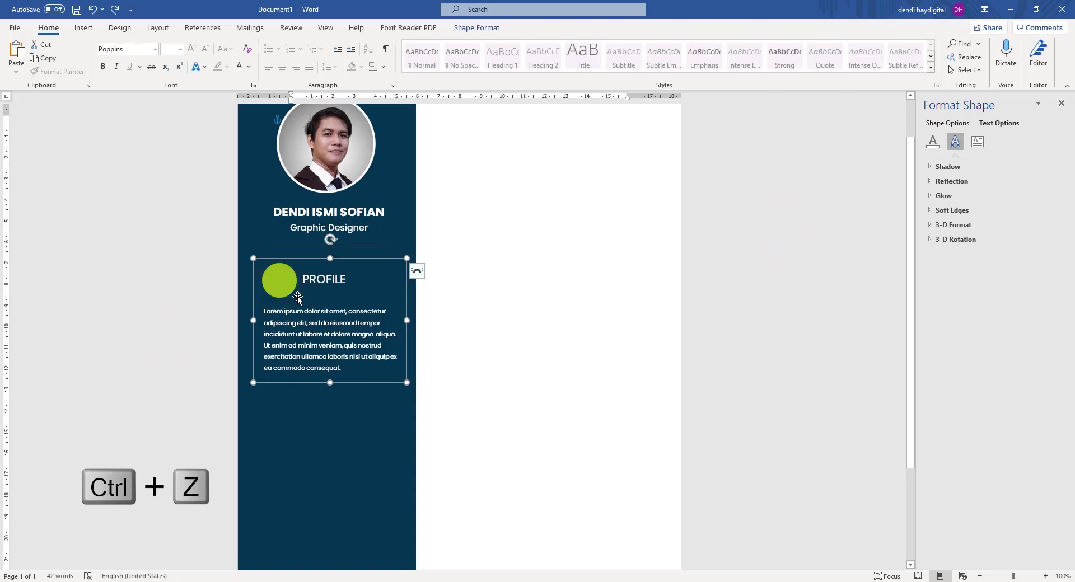
pyautogui.hotkey('ctrl', 'c')
pyautogui.hotkey('ctrl', 'v')
pyautogui.moveTo(282, 292); pyautogui.dragTo(283, 403)
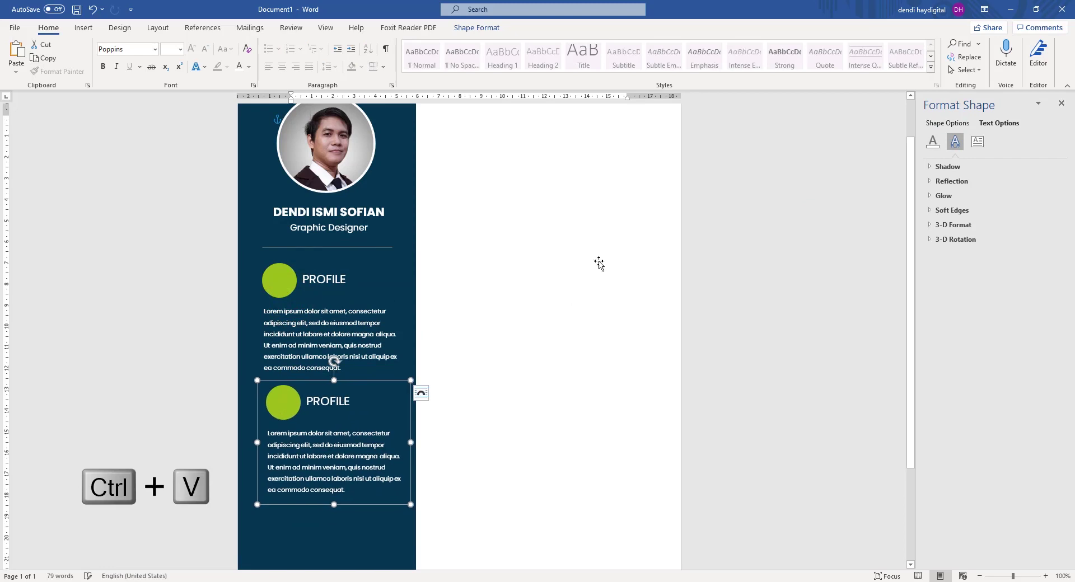
pyautogui.scroll(-3, 598, 263)
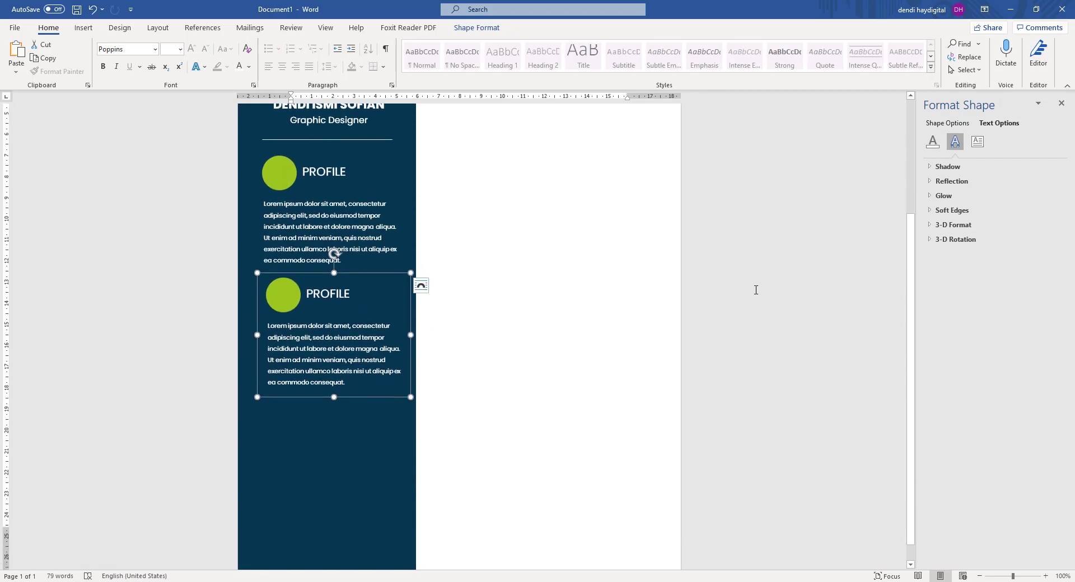
pyautogui.click(751, 266)
pyautogui.scroll(4, 434, 269)
pyautogui.scroll(-3, 374, 285)
pyautogui.scroll(1, 373, 287)
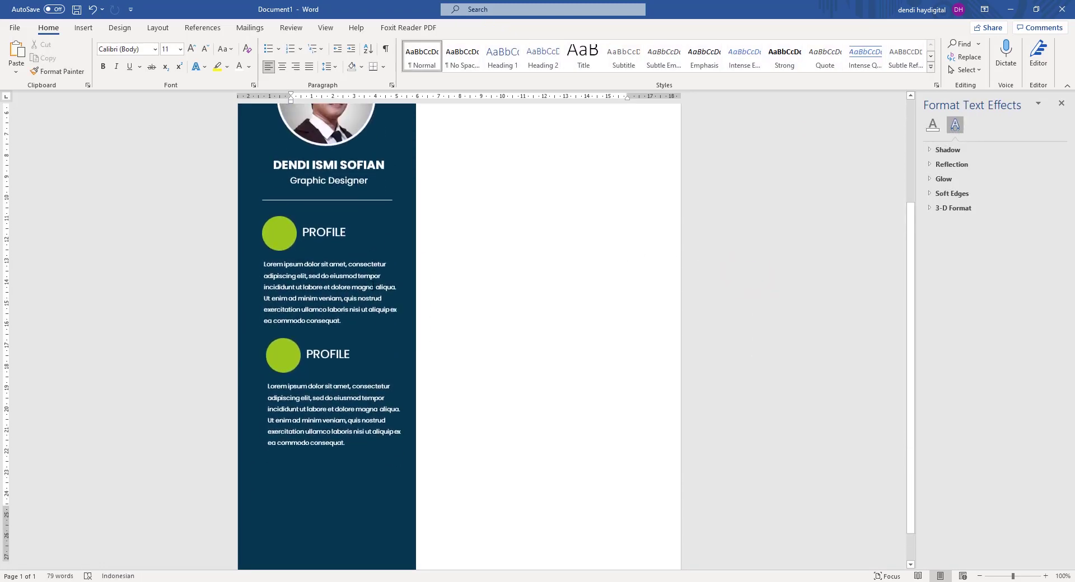
pyautogui.scroll(-2, 373, 287)
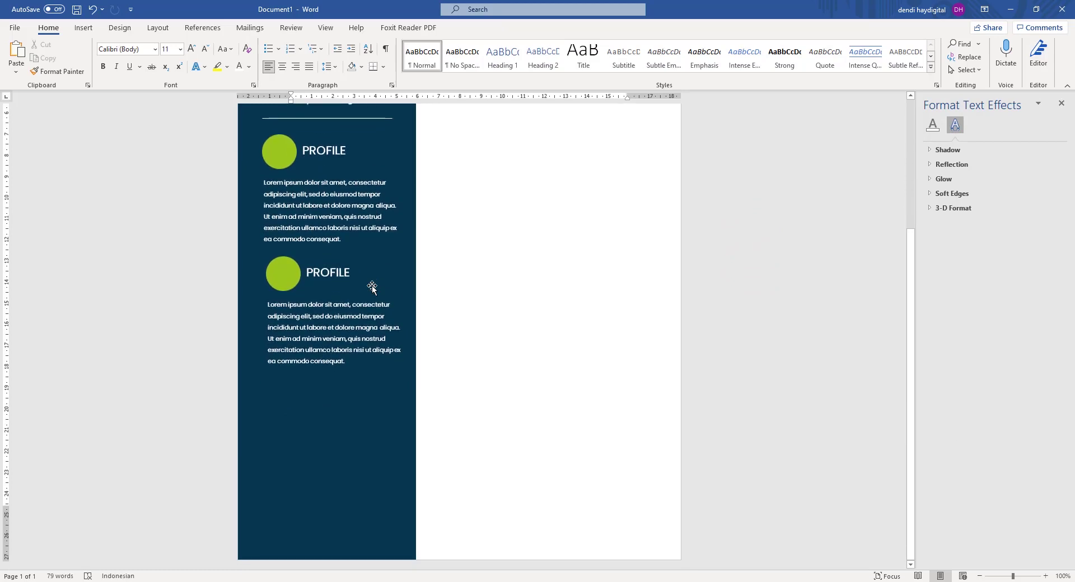
# Replace PROFILE in the copied heading with SKILL.
pyautogui.click(311, 273)
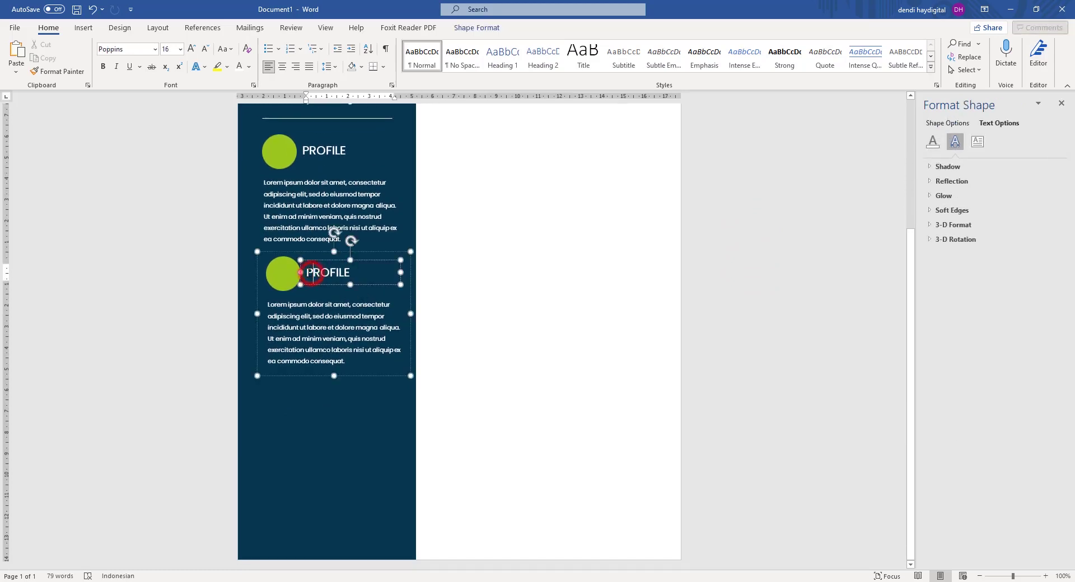
pyautogui.moveTo(304, 272); pyautogui.dragTo(373, 274)
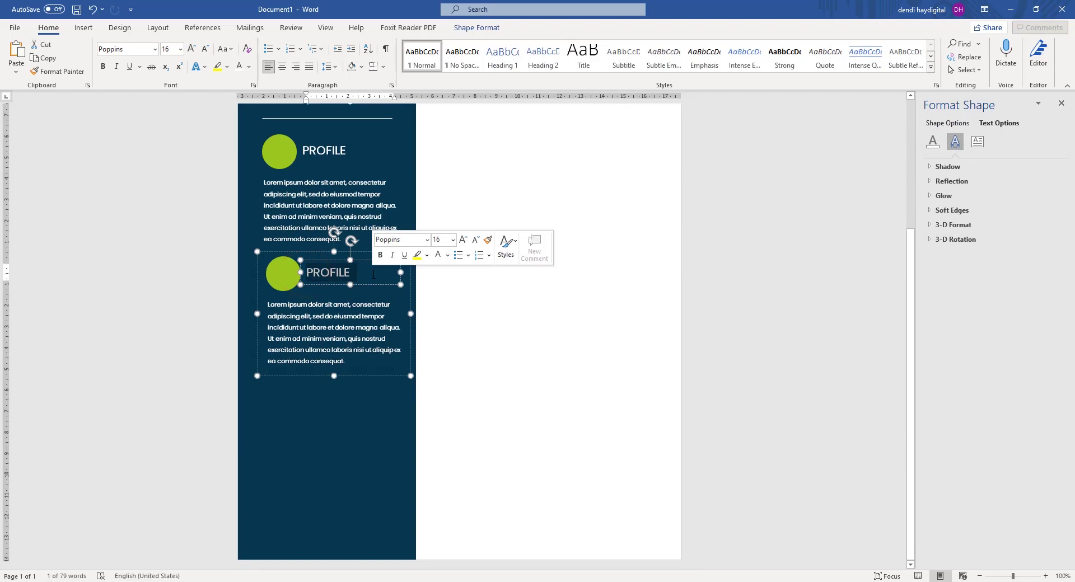
pyautogui.write('SKILL')
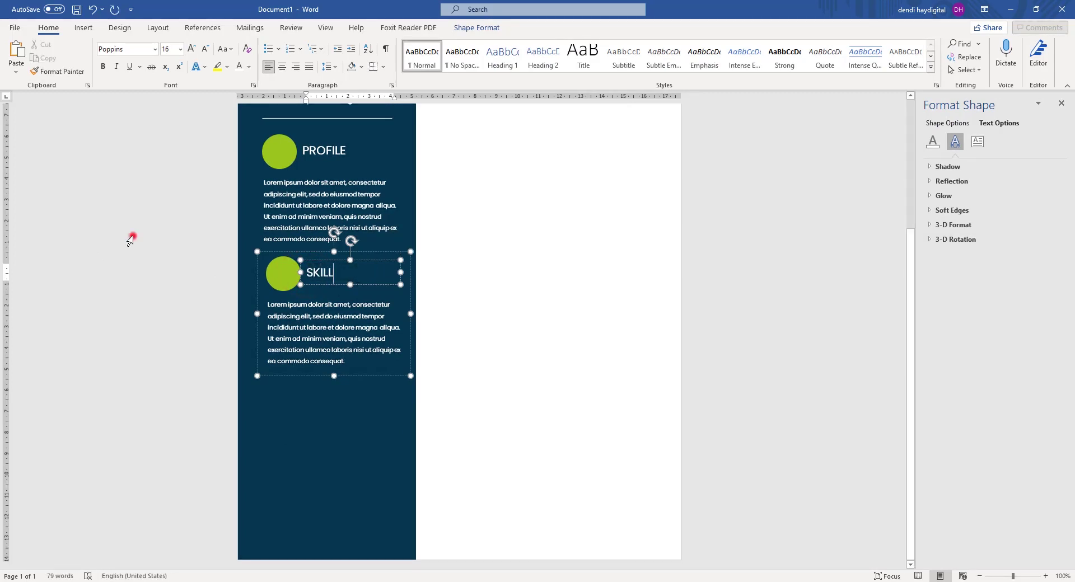
pyautogui.click(130, 240)
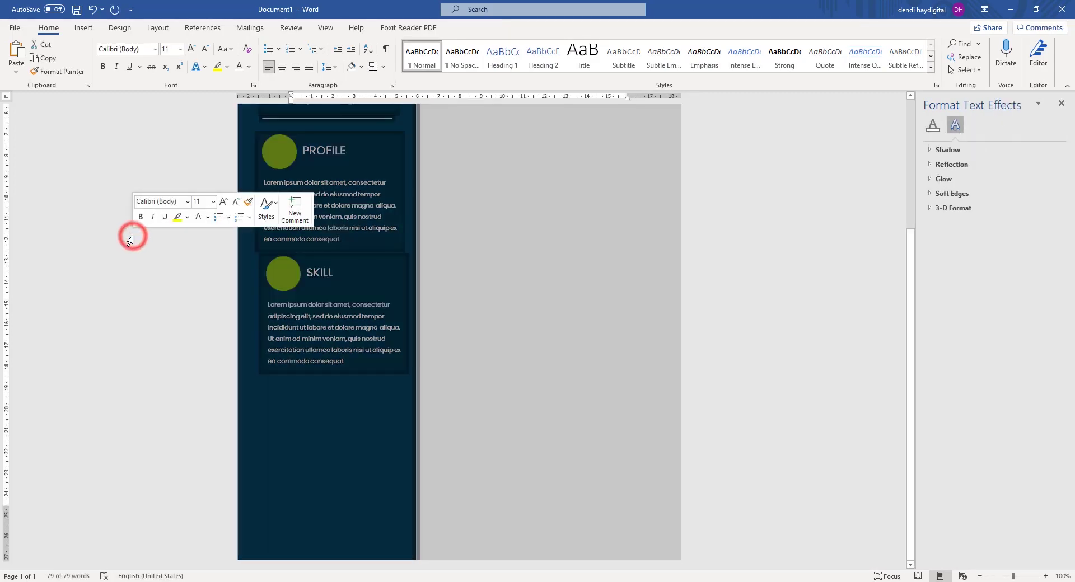
pyautogui.click(728, 289)
pyautogui.scroll(2, 483, 435)
pyautogui.scroll(-1, 393, 390)
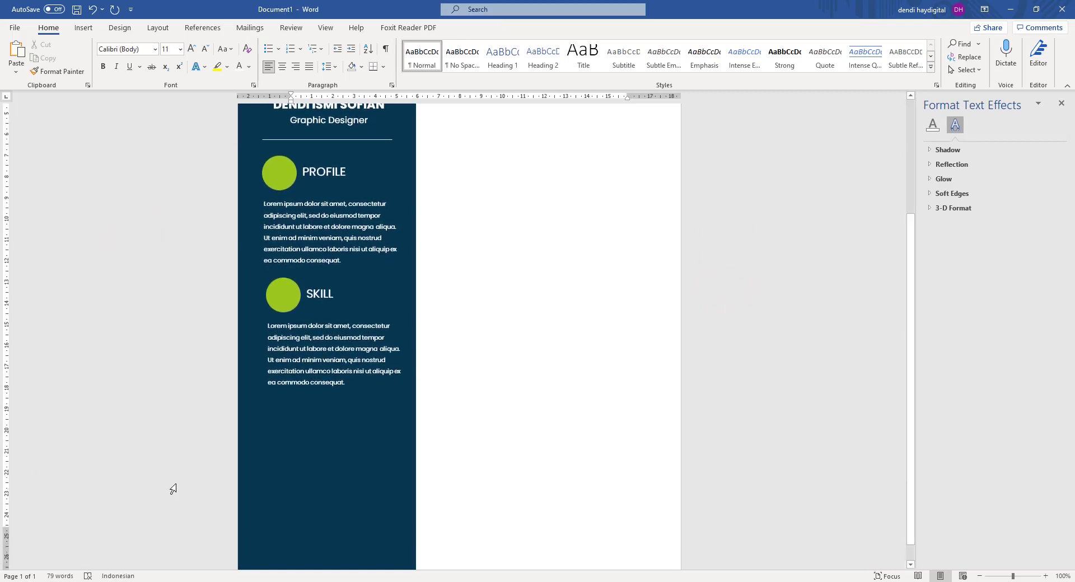
# Change the second heading's text from SKILL to CONTACT.
pyautogui.click(346, 297)
pyautogui.hotkey('ctrl', 'a')
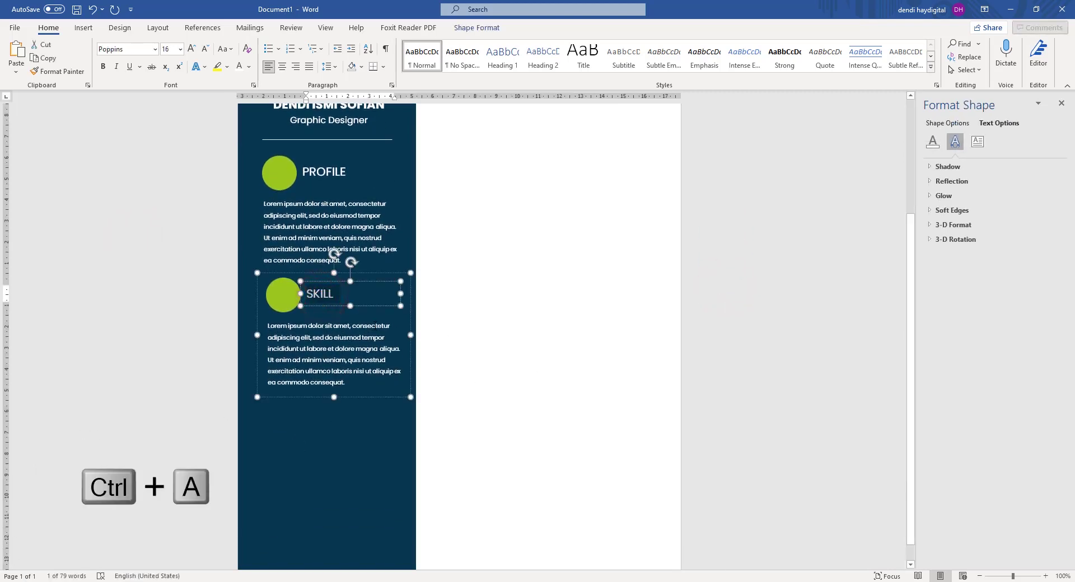
pyautogui.write('CONTACT')
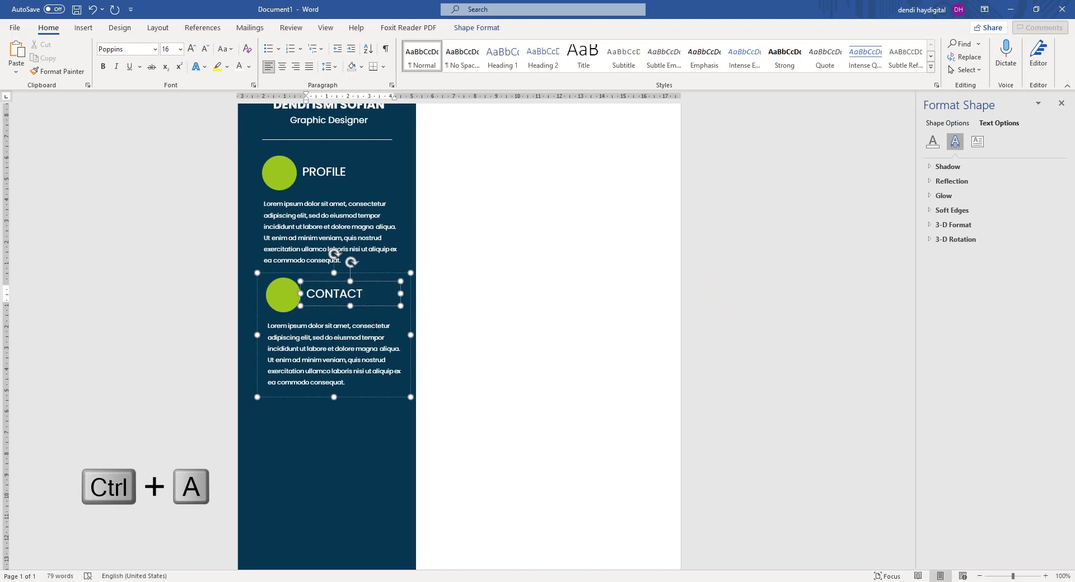
pyautogui.click(792, 264)
pyautogui.scroll(-2, 792, 263)
# Select the CONTACT green circle together with its heading text box.
pyautogui.click(286, 345)
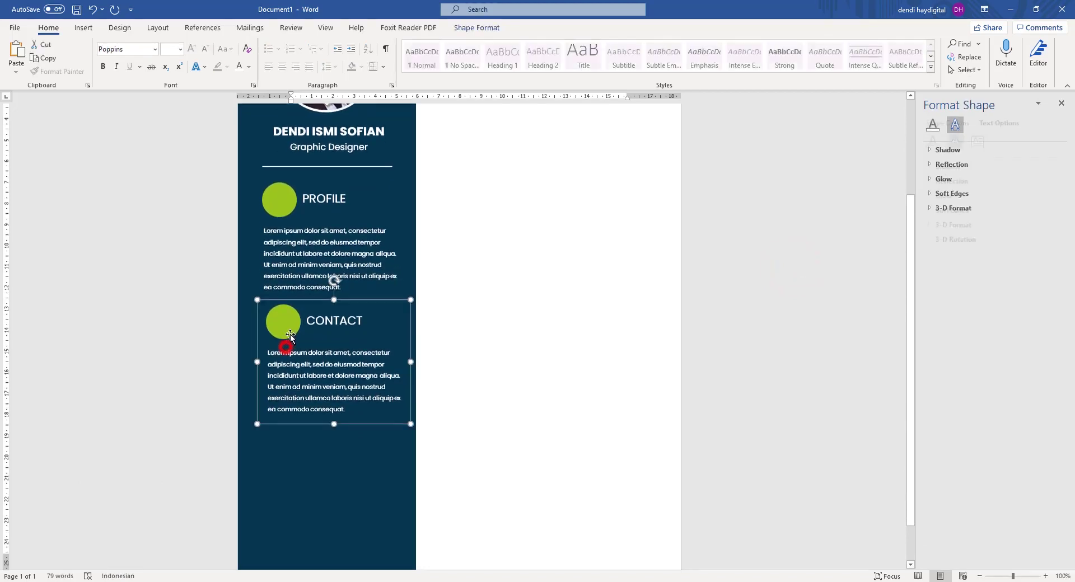
pyautogui.click(724, 280)
pyautogui.scroll(-2, 724, 280)
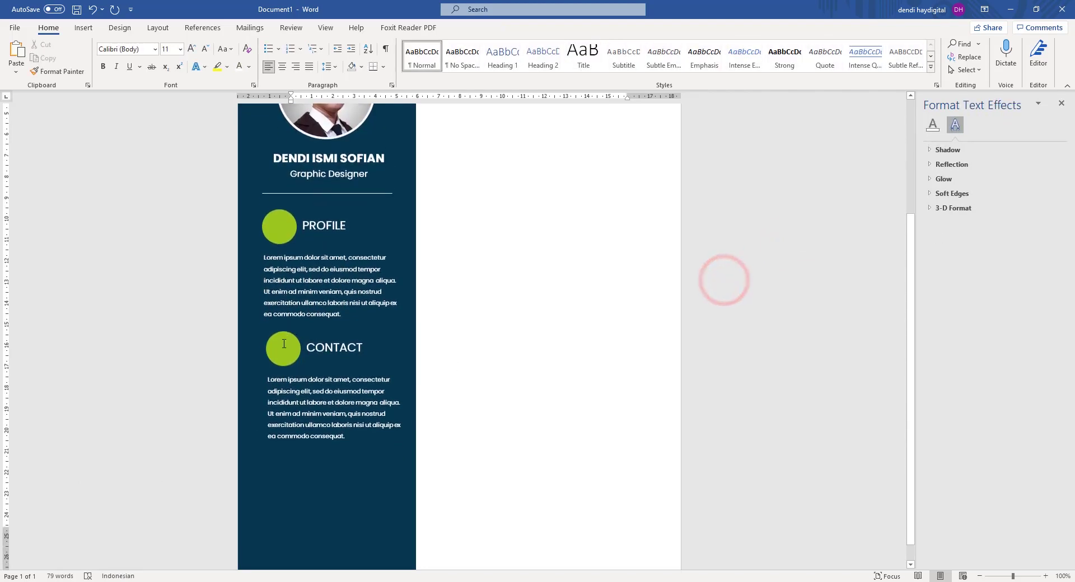
pyautogui.scroll(-2, 284, 344)
pyautogui.click(283, 293)
pyautogui.click(285, 294)
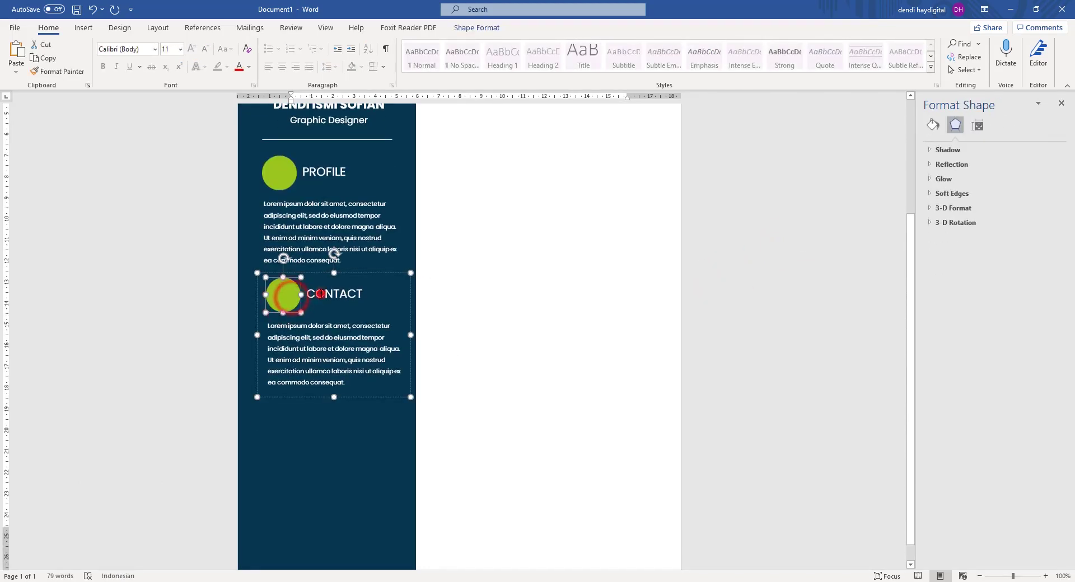
pyautogui.keyDown('shift'); pyautogui.click(319, 293); pyautogui.keyUp('shift')
# Duplicate the circle and CONTACT heading below the second paragraph and retitle the copy SKILL.
pyautogui.hotkey('ctrl', 'c')
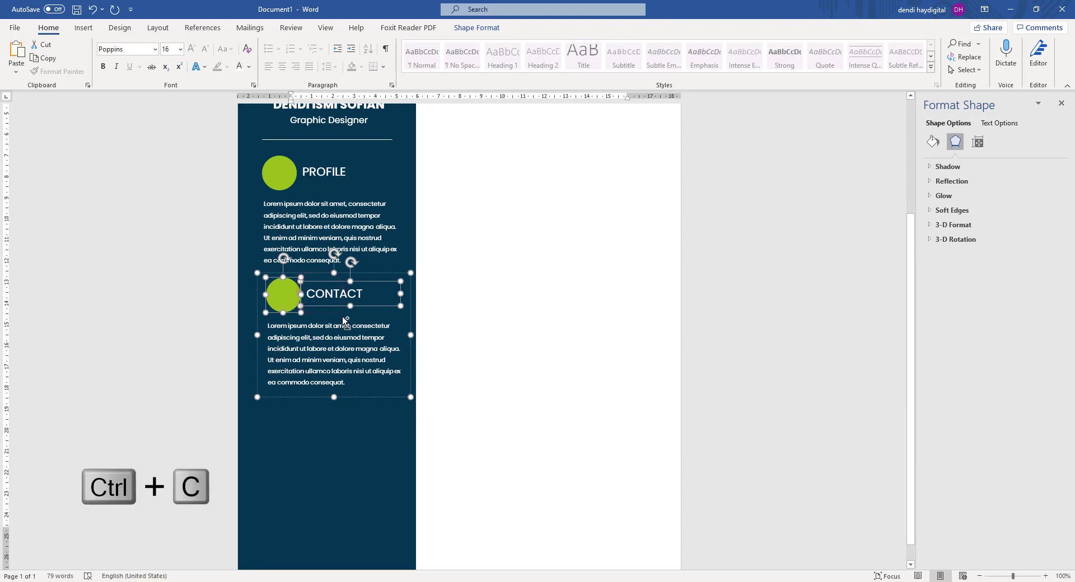
pyautogui.hotkey('ctrl', 'v')
pyautogui.moveTo(371, 283); pyautogui.dragTo(378, 405)
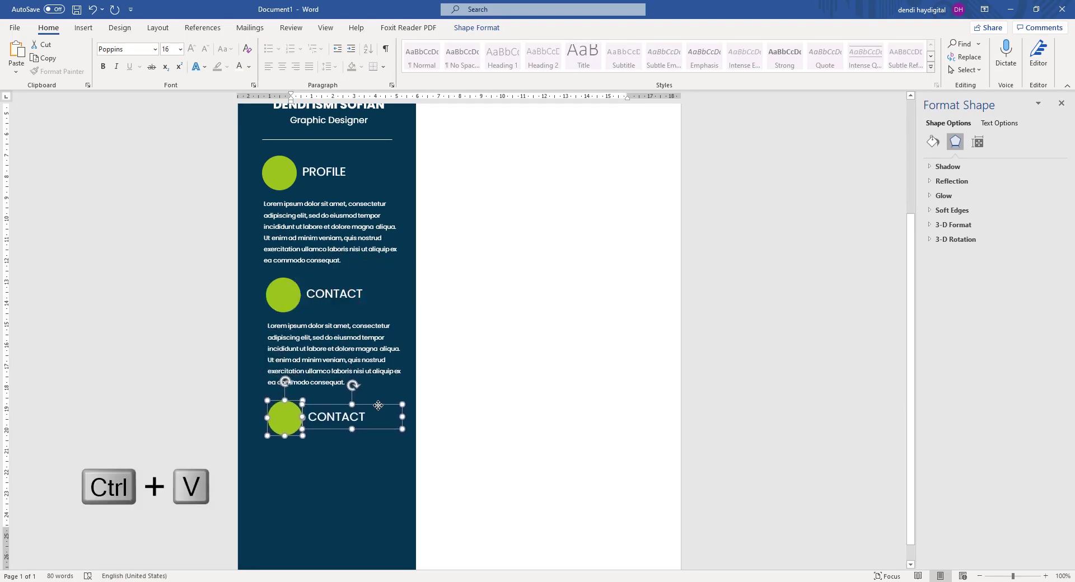
pyautogui.click(343, 417)
pyautogui.hotkey('ctrl', 'a')
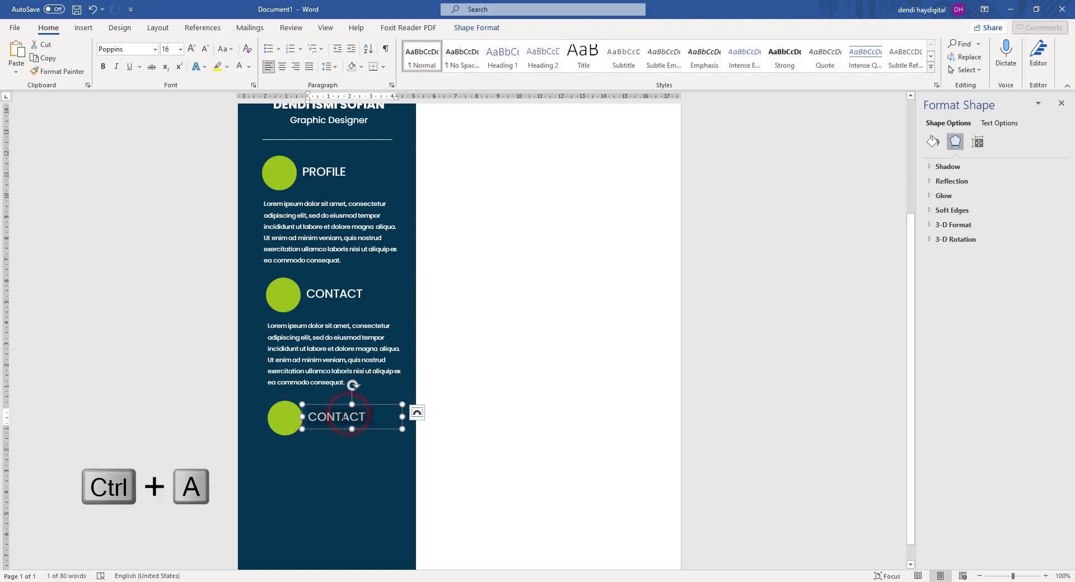
pyautogui.write('SKILL')
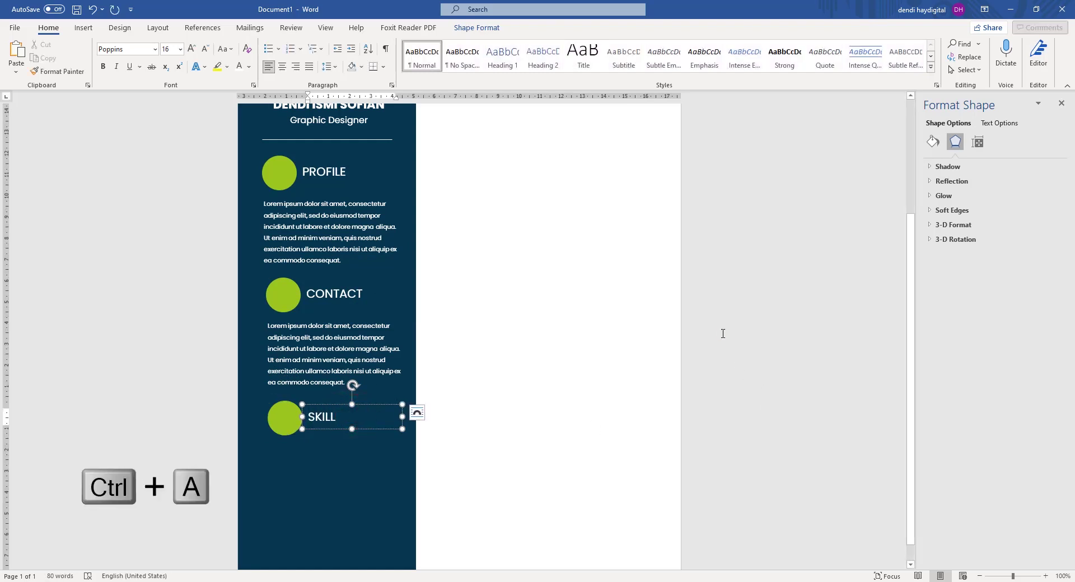
pyautogui.click(722, 333)
pyautogui.scroll(-3, 439, 386)
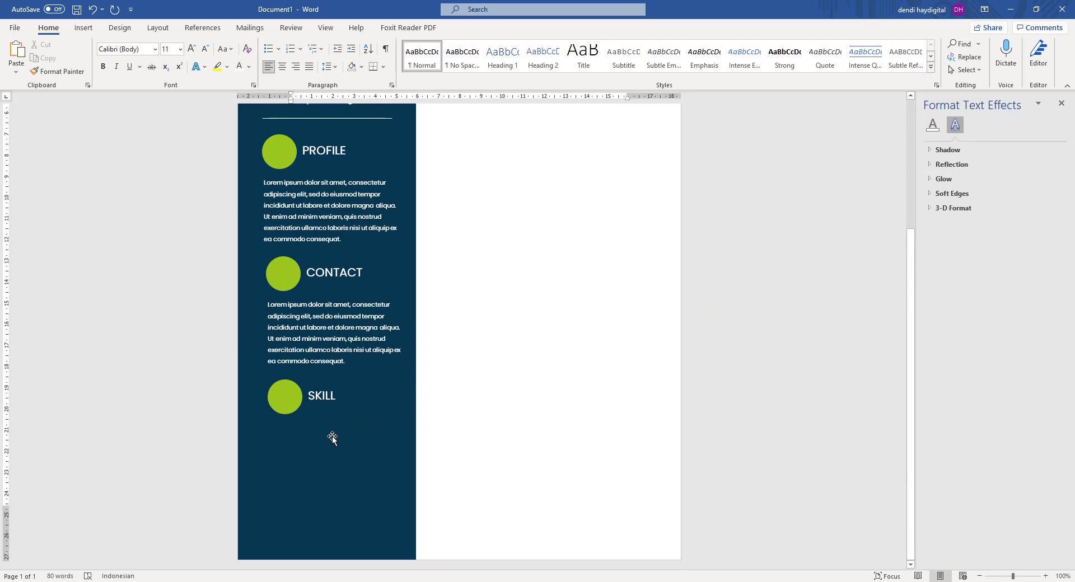
pyautogui.scroll(5, 332, 438)
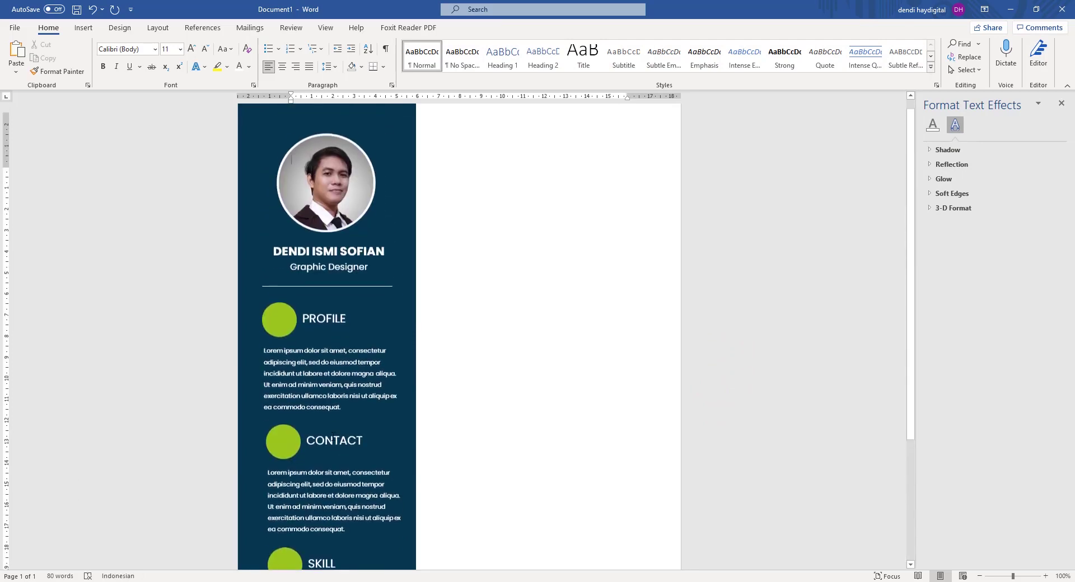
pyautogui.scroll(-5, 354, 230)
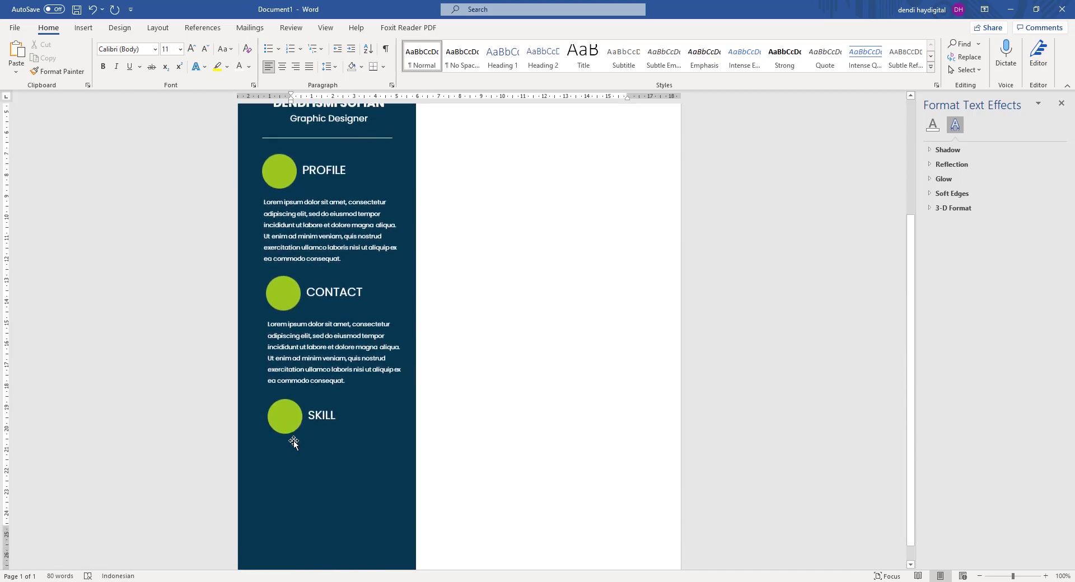
pyautogui.scroll(-1, 293, 442)
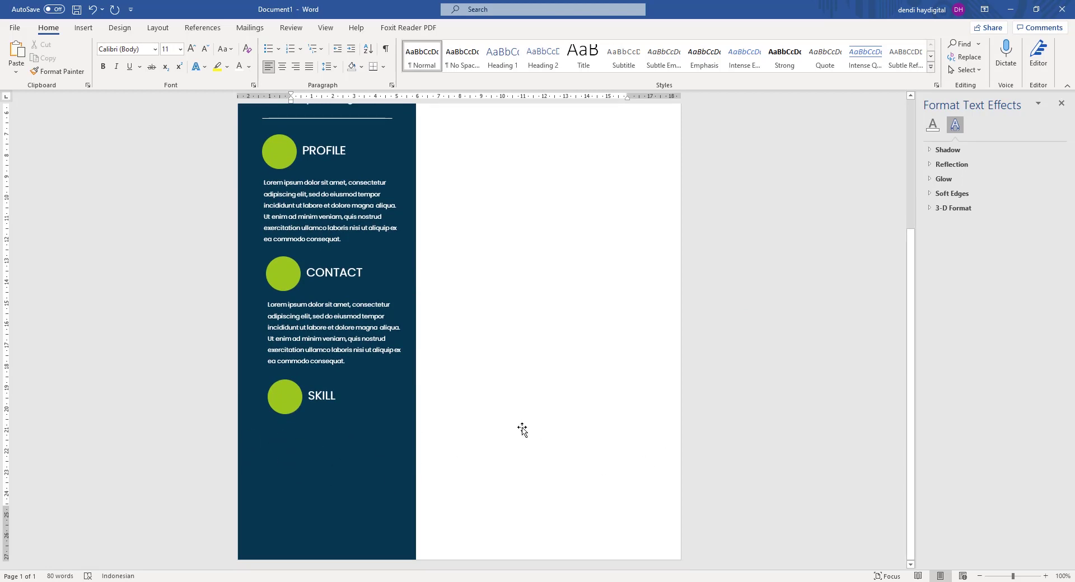
# Draw a thin rectangle just below the SKILL heading.
pyautogui.scroll(2, 300, 403)
pyautogui.scroll(-2, 304, 376)
pyautogui.scroll(2, 314, 304)
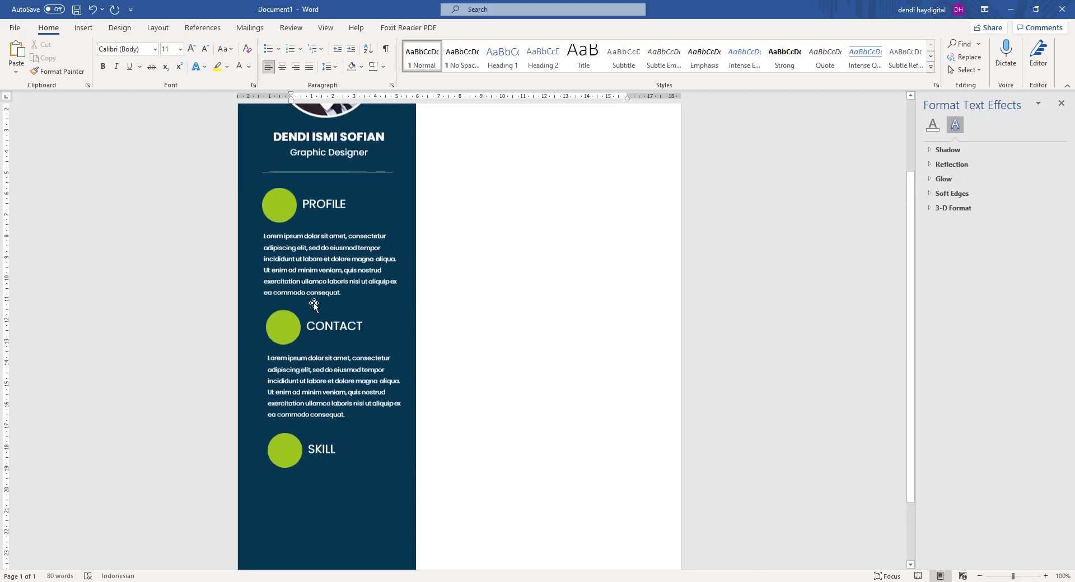
pyautogui.scroll(-2, 314, 303)
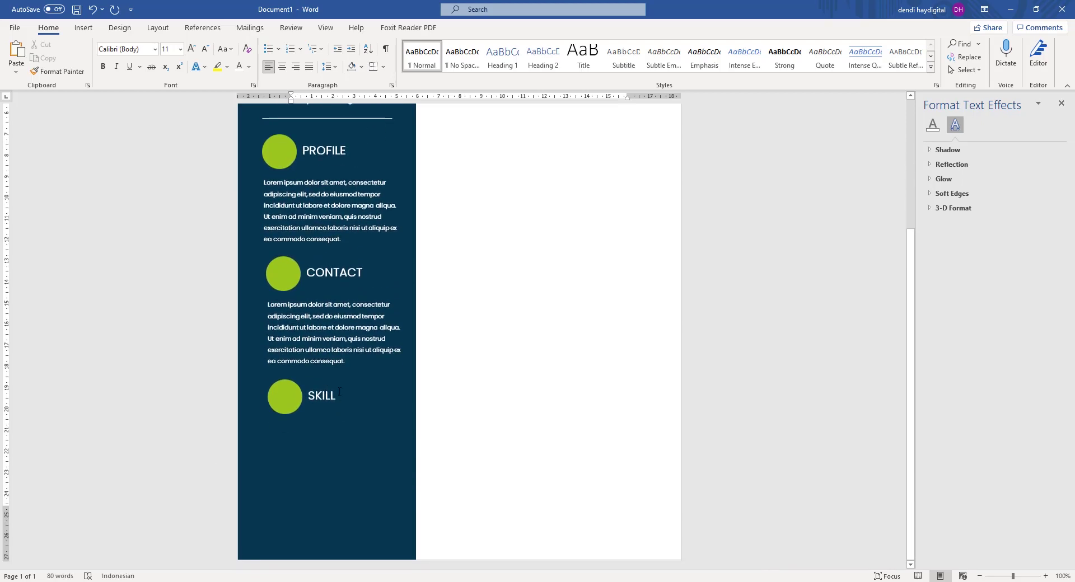
pyautogui.scroll(6, 292, 428)
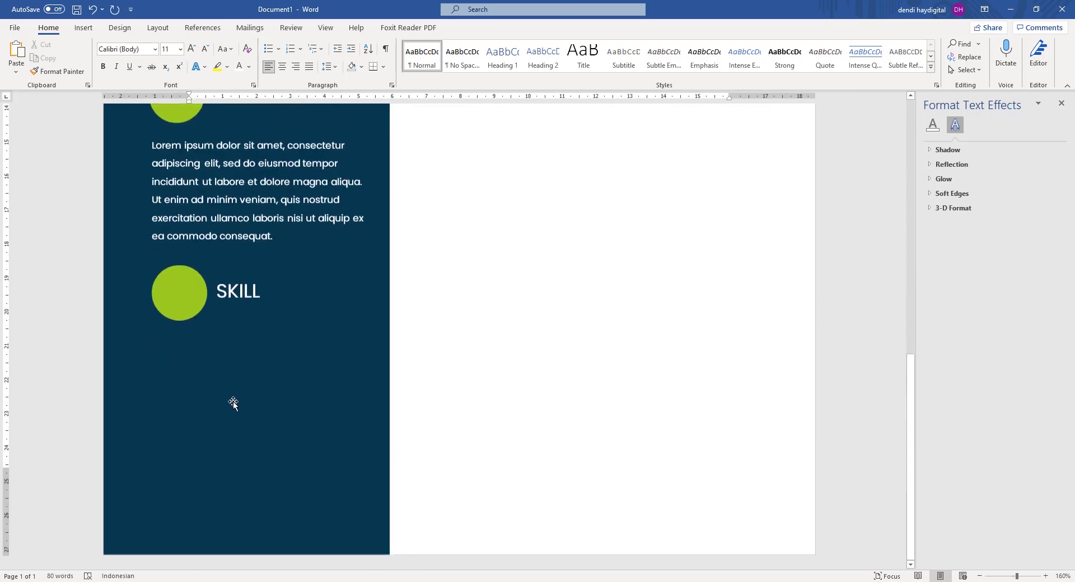
pyautogui.click(85, 31)
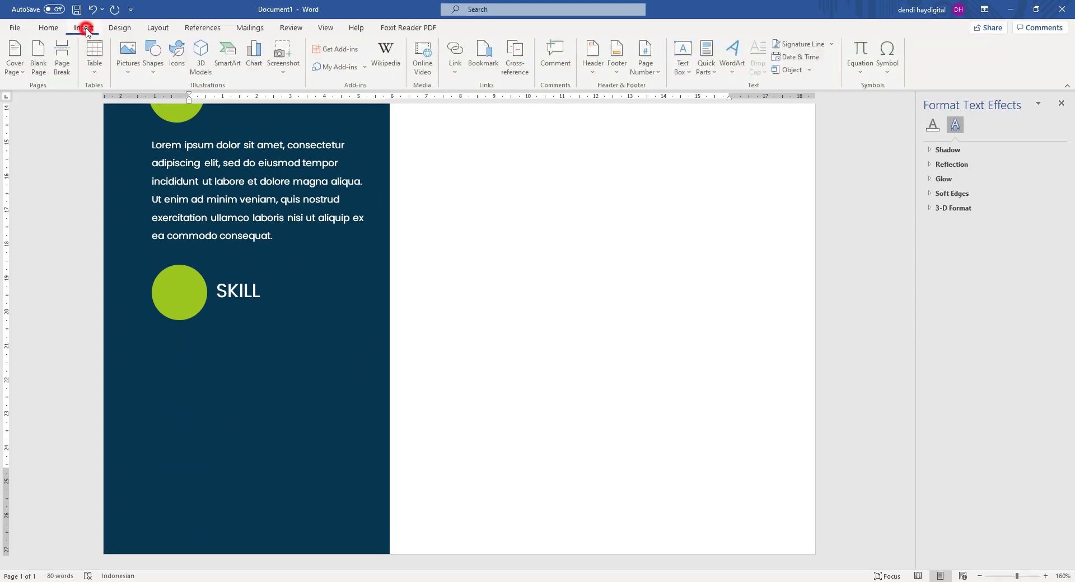
pyautogui.click(132, 70)
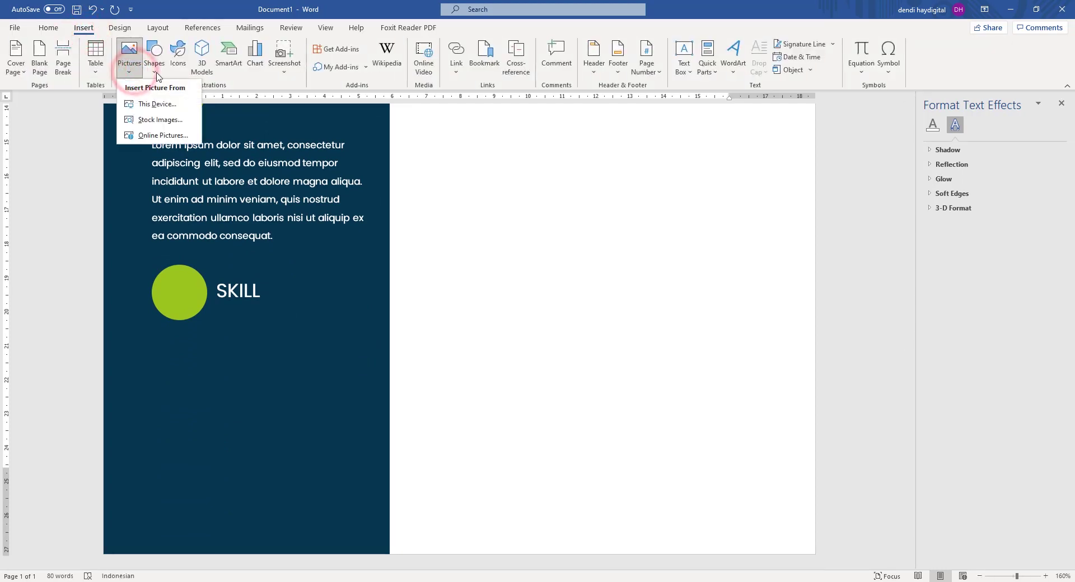
pyautogui.click(152, 66)
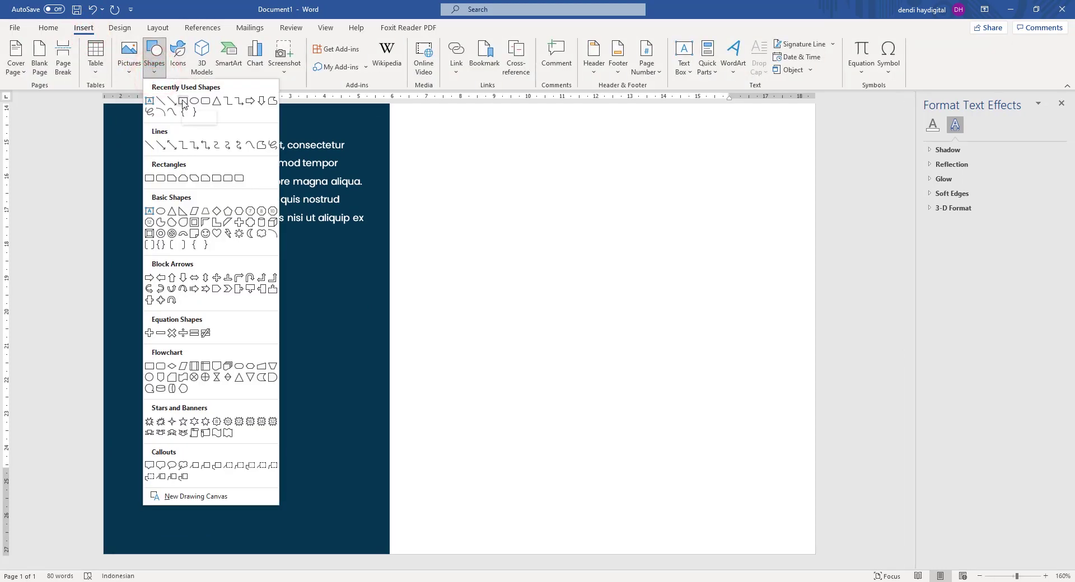
pyautogui.click(183, 101)
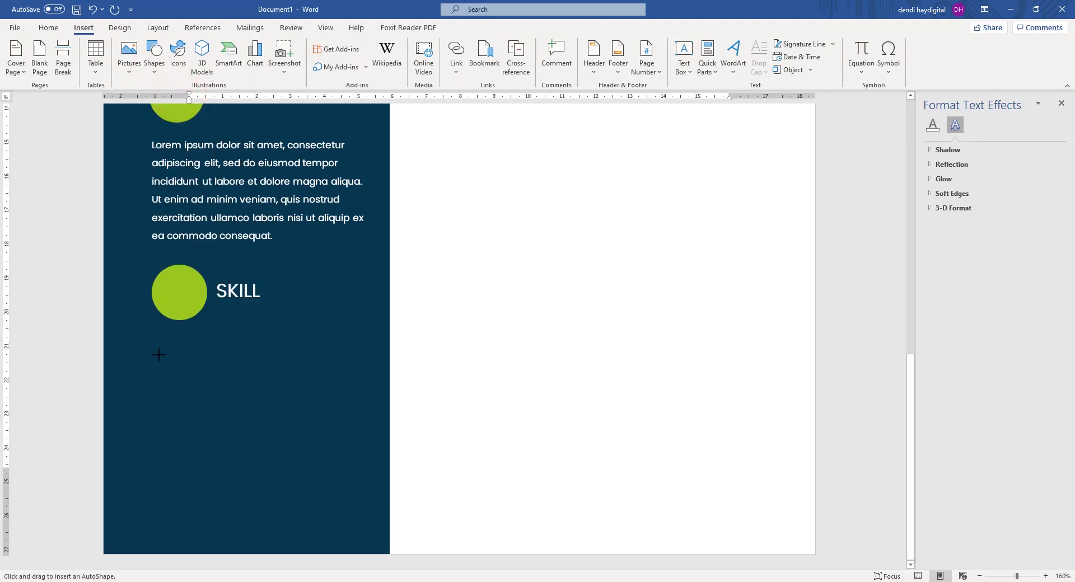
pyautogui.moveTo(152, 351); pyautogui.dragTo(337, 369)
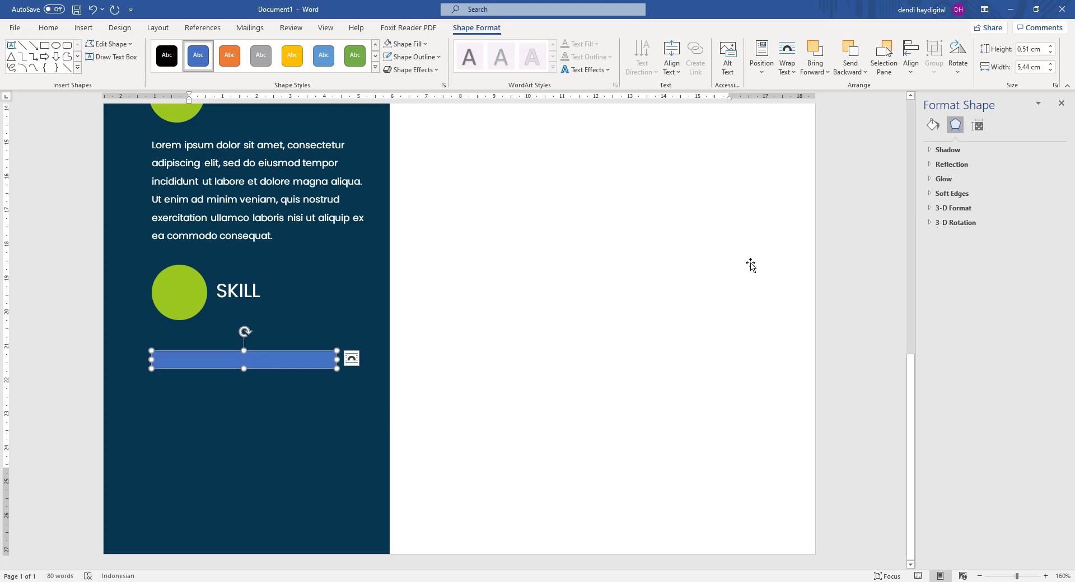
# Give the bar no fill and a white 1.25 pt outline.
pyautogui.click(931, 126)
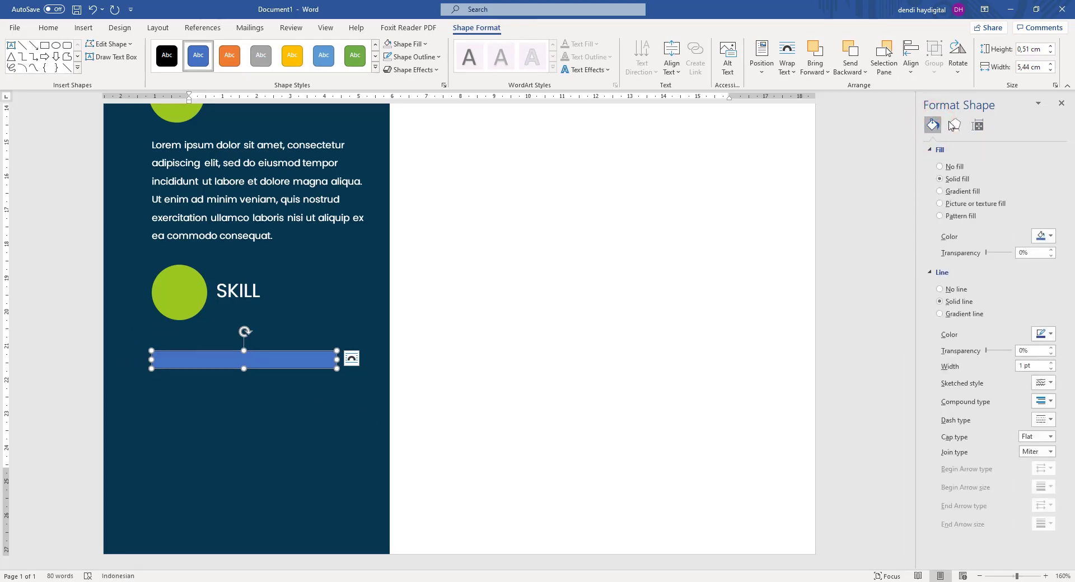
pyautogui.click(950, 168)
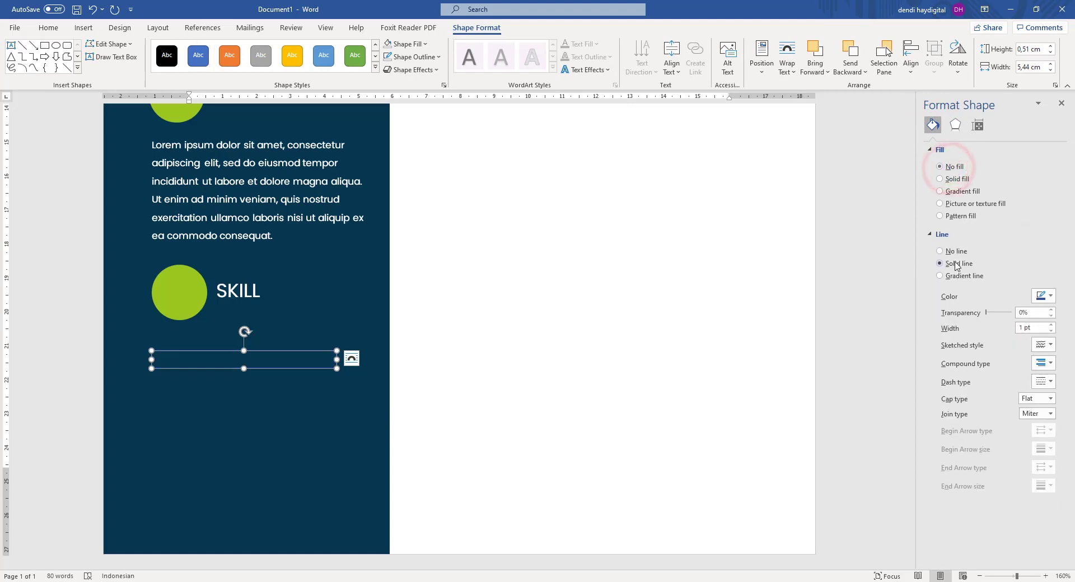
pyautogui.click(1037, 296)
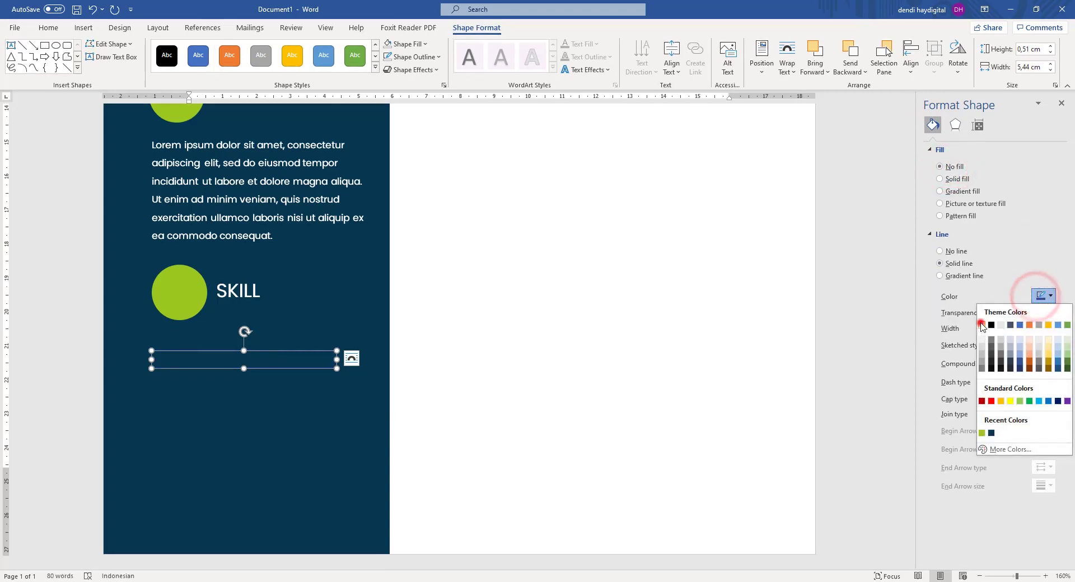
pyautogui.click(980, 325)
pyautogui.click(1052, 325)
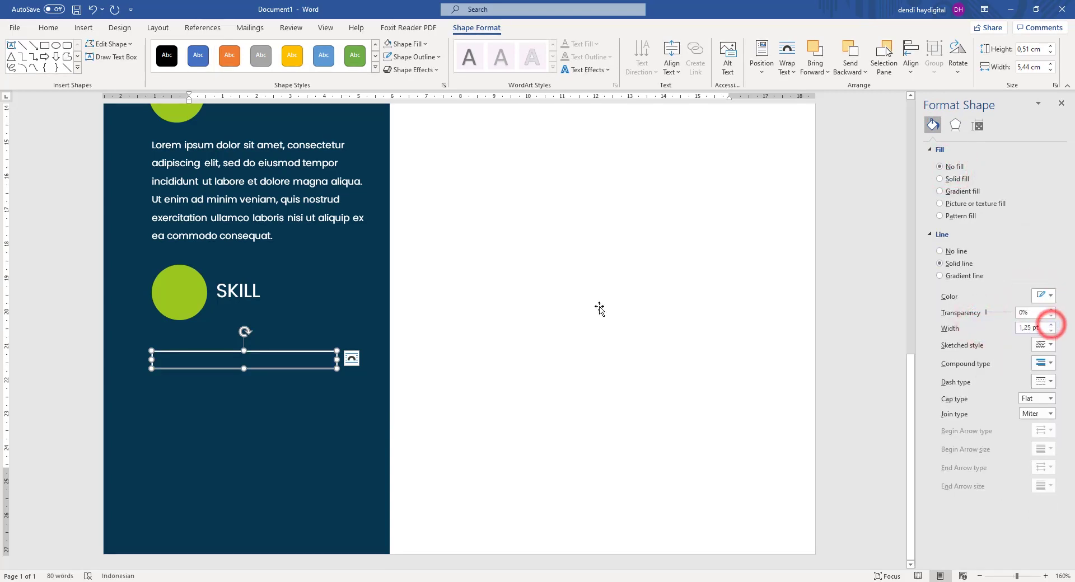
pyautogui.click(840, 250)
pyautogui.keyDown('ctrl'); pyautogui.scroll(-7, 511, 264); pyautogui.keyUp('ctrl')
pyautogui.click(701, 238)
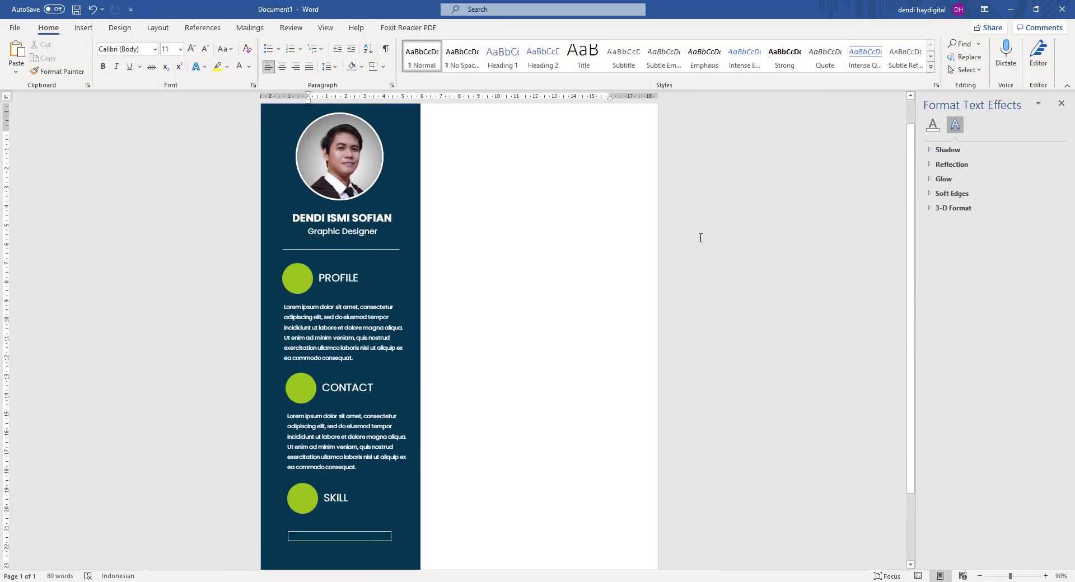
# Make the white outlined bar under SKILL slightly shorter.
pyautogui.keyDown('ctrl'); pyautogui.scroll(-2, 700, 238); pyautogui.keyUp('ctrl')
pyautogui.keyDown('ctrl'); pyautogui.scroll(4, 435, 379); pyautogui.keyUp('ctrl')
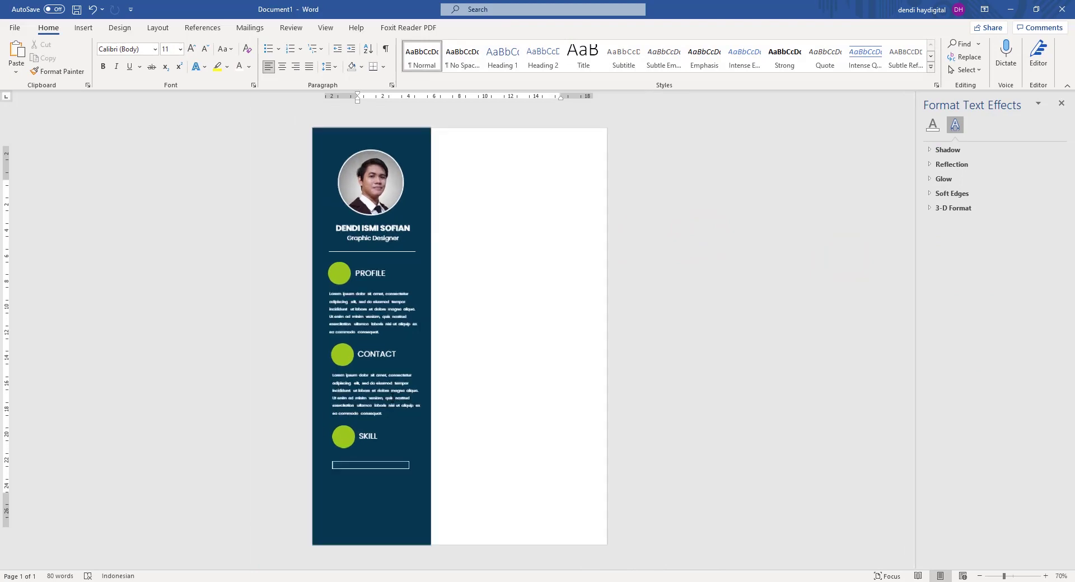
pyautogui.scroll(-5, 420, 297)
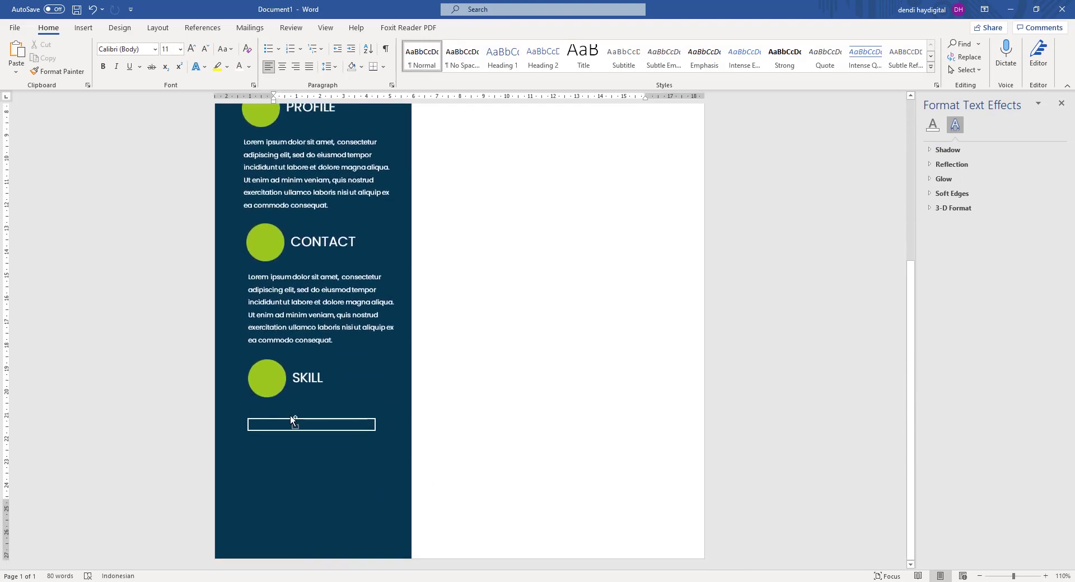
pyautogui.keyDown('ctrl'); pyautogui.scroll(3, 348, 351); pyautogui.keyUp('ctrl')
pyautogui.scroll(-3, 348, 351)
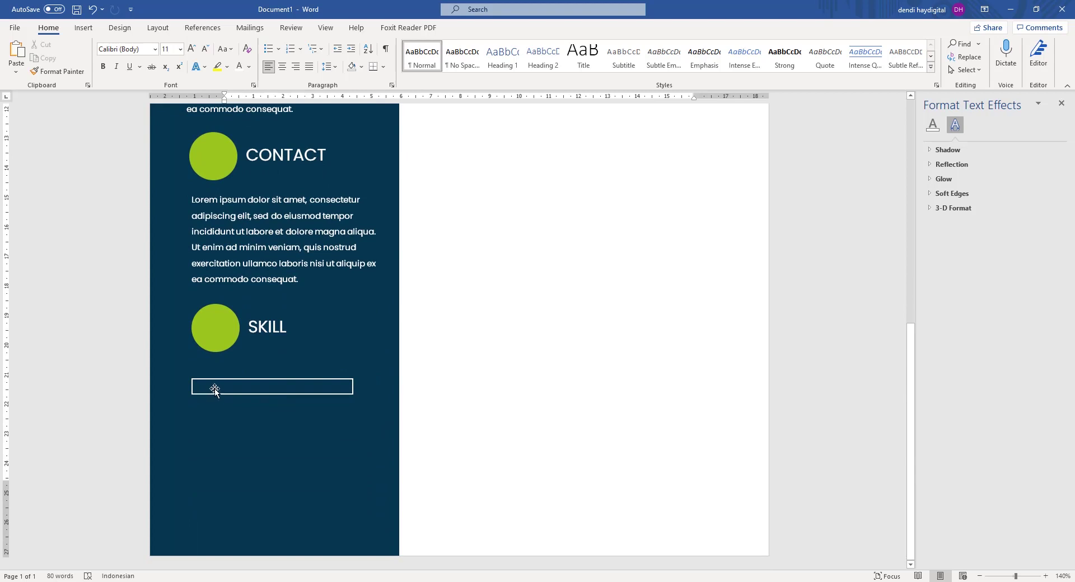
pyautogui.click(265, 380)
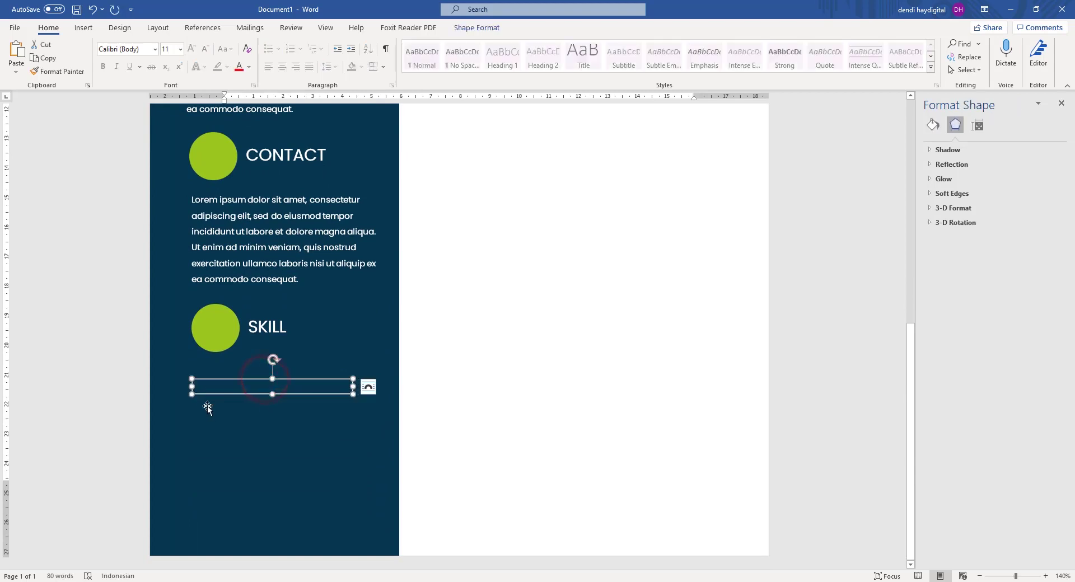
pyautogui.keyDown('ctrl'); pyautogui.scroll(6, 207, 409); pyautogui.keyUp('ctrl')
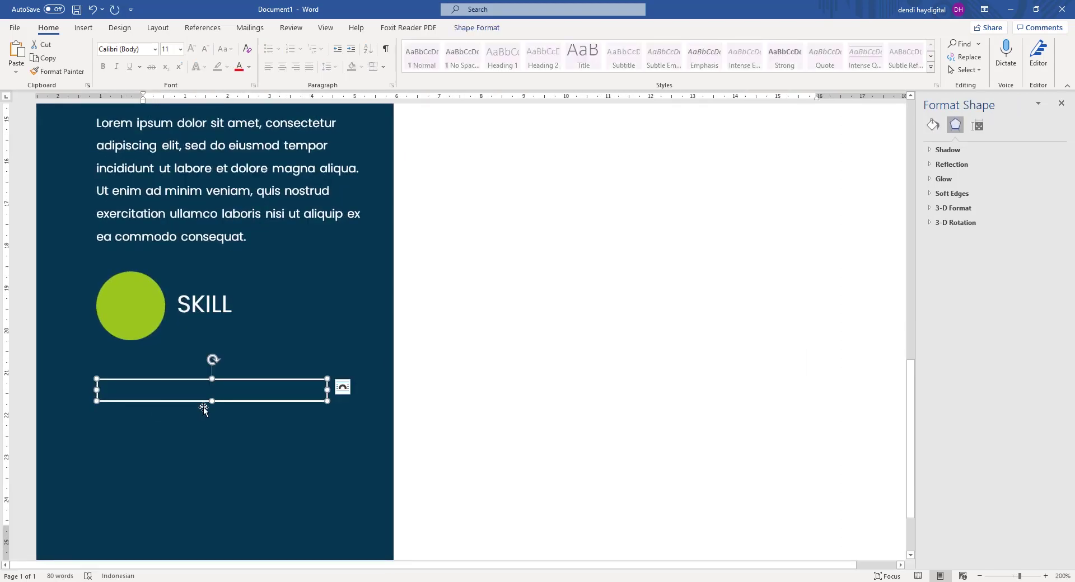
pyautogui.moveTo(212, 402); pyautogui.dragTo(211, 397)
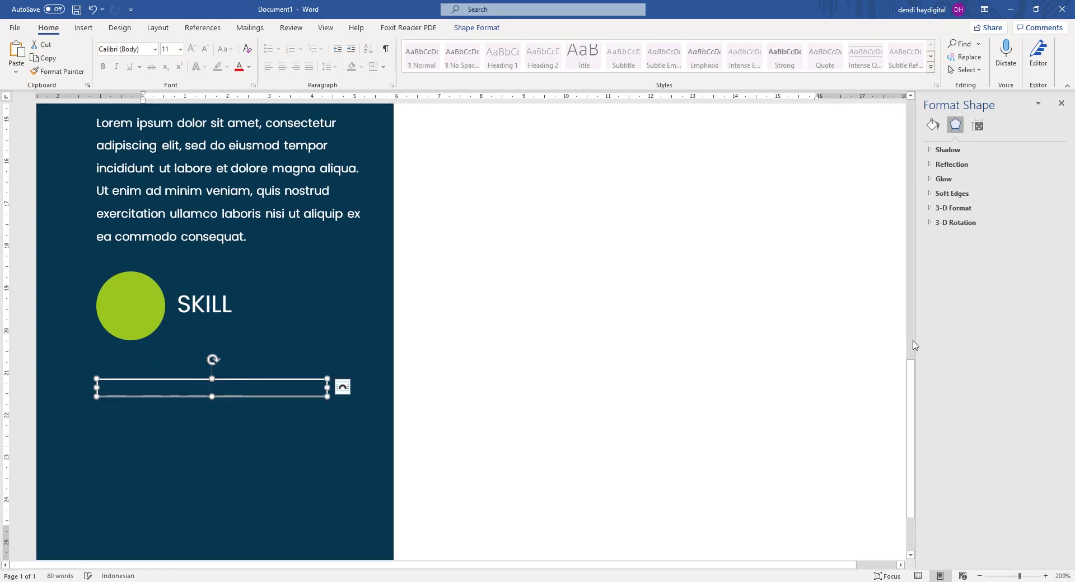
pyautogui.click(496, 319)
pyautogui.moveTo(278, 380); pyautogui.dragTo(280, 367)
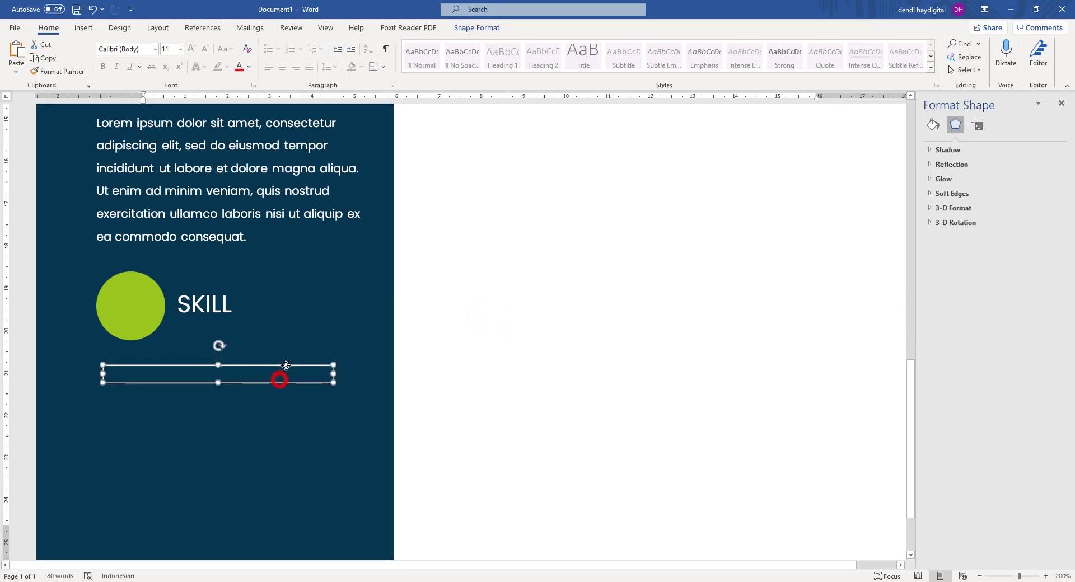
pyautogui.hotkey('ctrl', 'z')
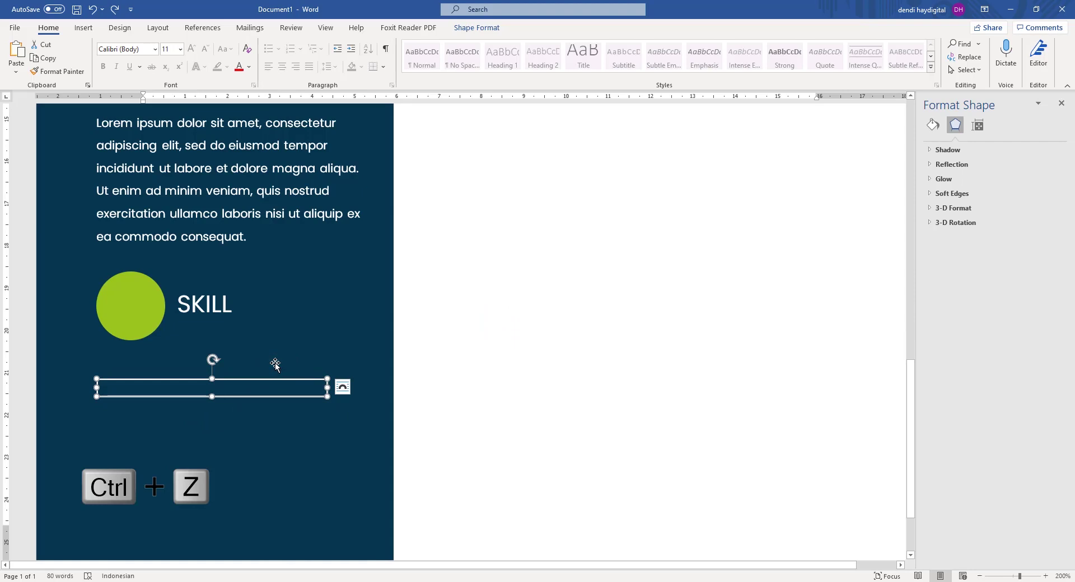
# Paste a copy of the bar and give it a solid green fill with no outline.
pyautogui.hotkey('ctrl', 'v')
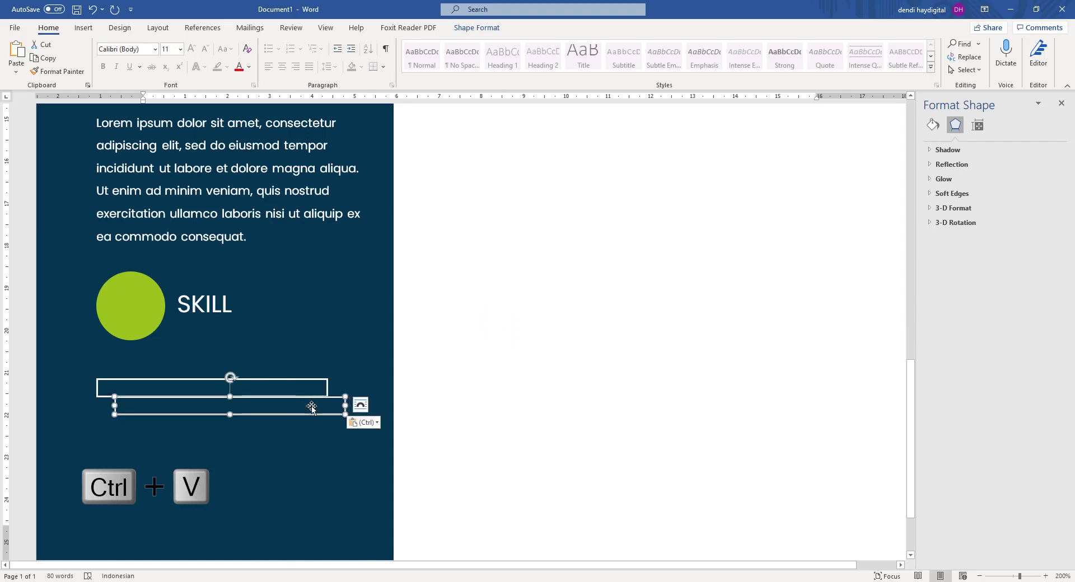
pyautogui.moveTo(311, 417); pyautogui.dragTo(327, 370)
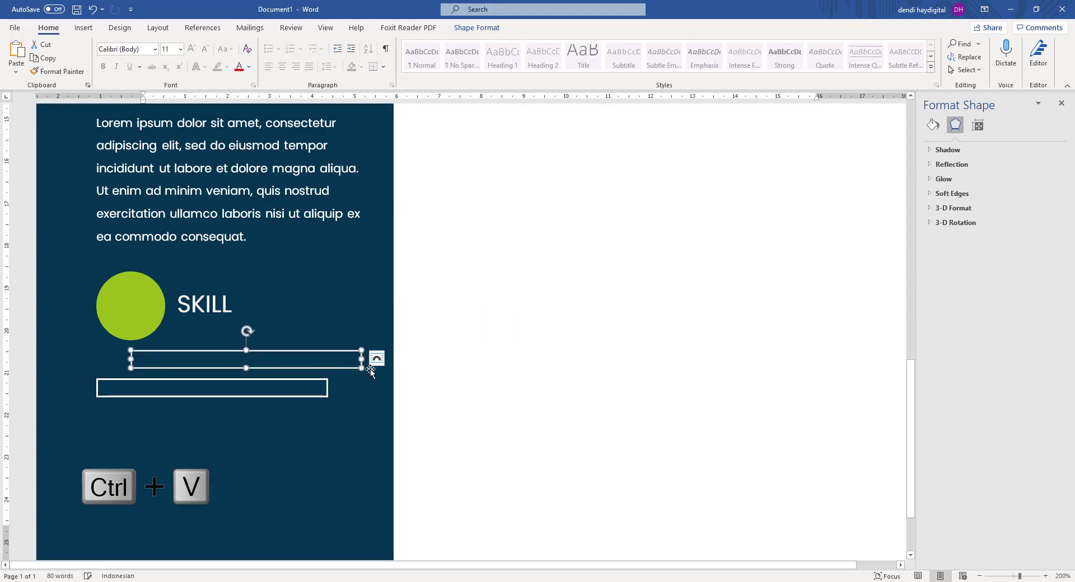
pyautogui.click(933, 124)
pyautogui.click(949, 252)
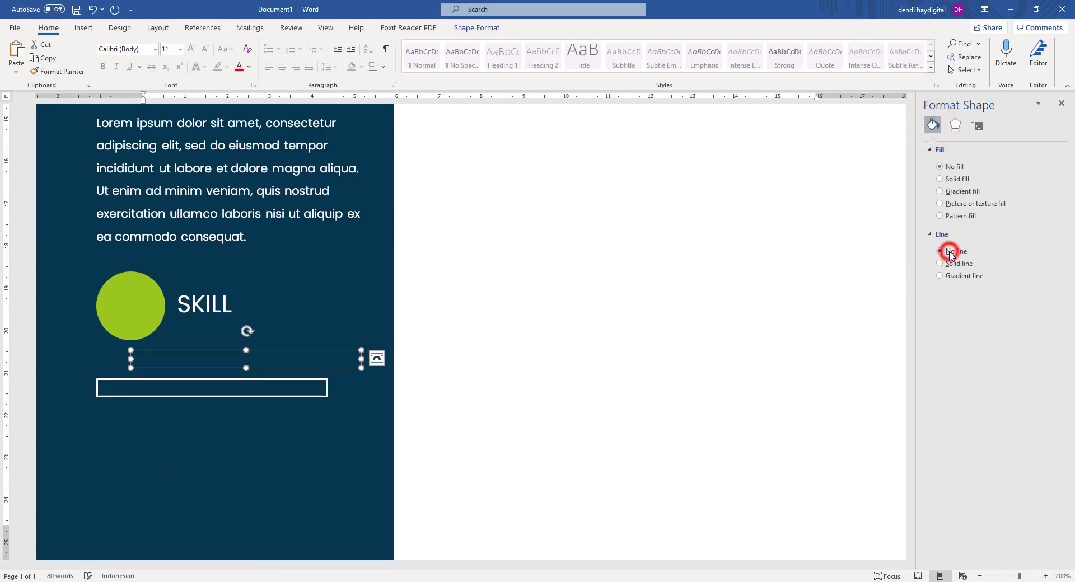
pyautogui.click(946, 180)
pyautogui.click(1040, 239)
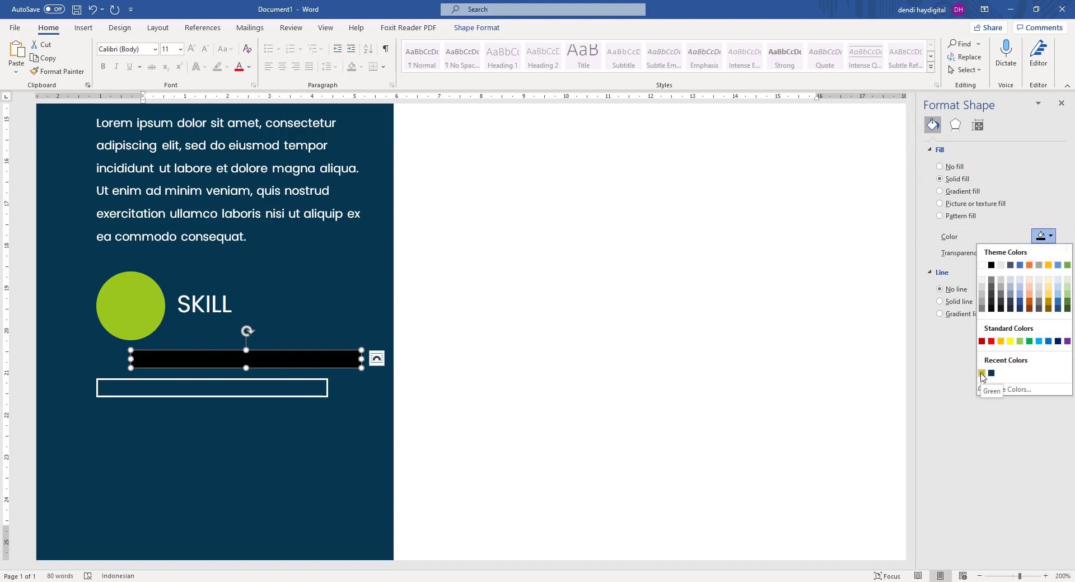
pyautogui.click(981, 373)
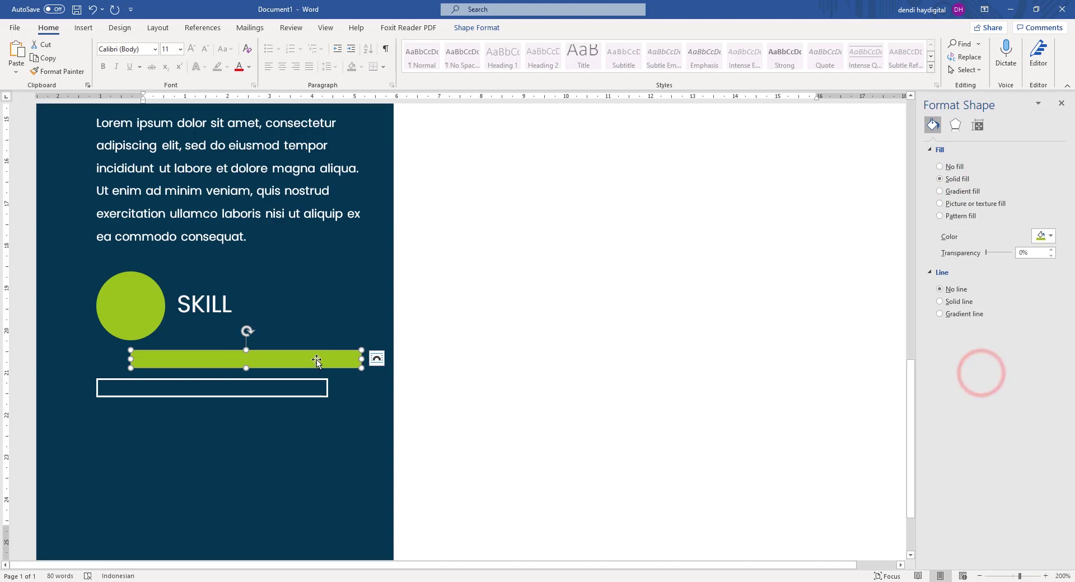
# Make the green bar thinner and position it inside the white outlined box.
pyautogui.moveTo(361, 368); pyautogui.dragTo(361, 360)
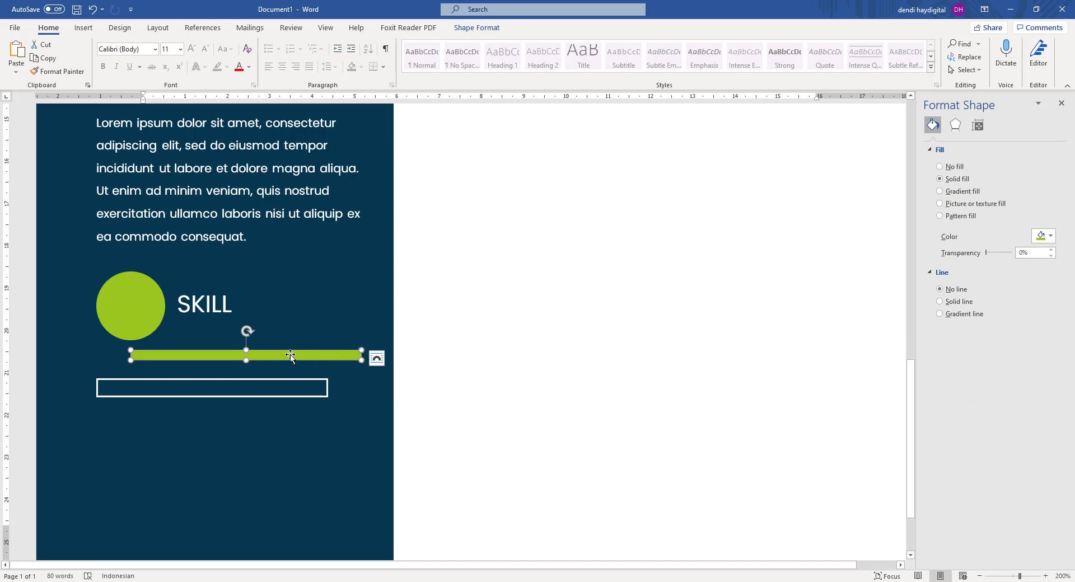
pyautogui.moveTo(291, 355); pyautogui.dragTo(259, 388)
pyautogui.keyDown('ctrl'); pyautogui.scroll(11, 61, 401); pyautogui.keyUp('ctrl')
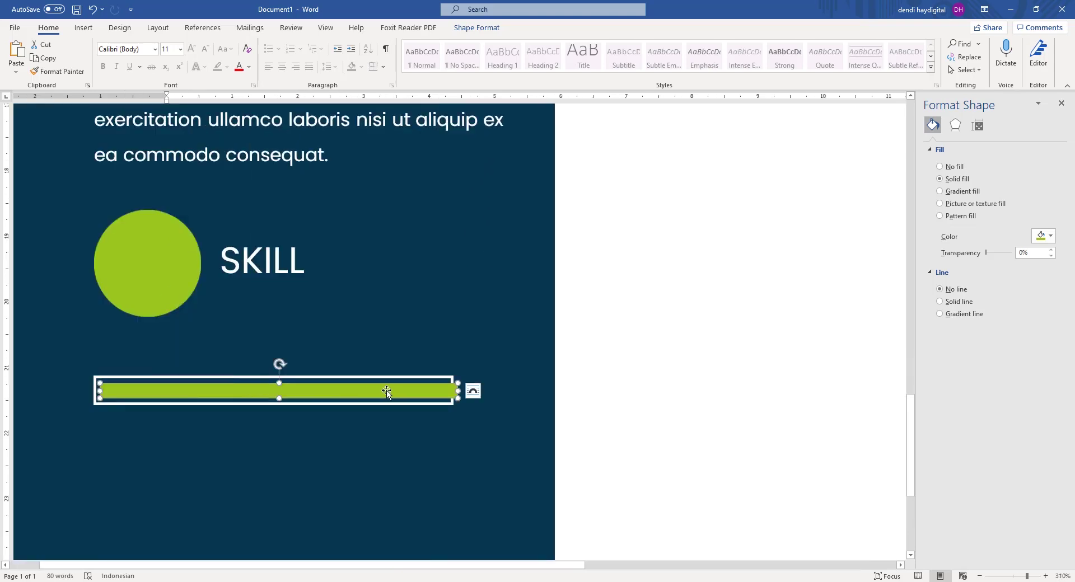
pyautogui.moveTo(386, 390); pyautogui.dragTo(408, 401)
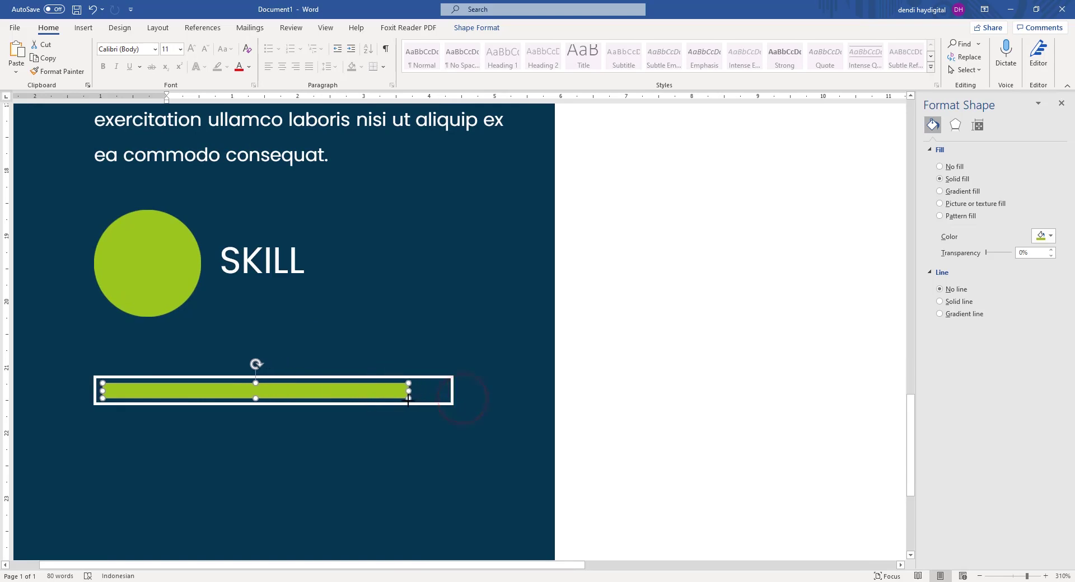
pyautogui.click(676, 344)
pyautogui.keyDown('ctrl'); pyautogui.scroll(-13, 449, 304); pyautogui.keyUp('ctrl')
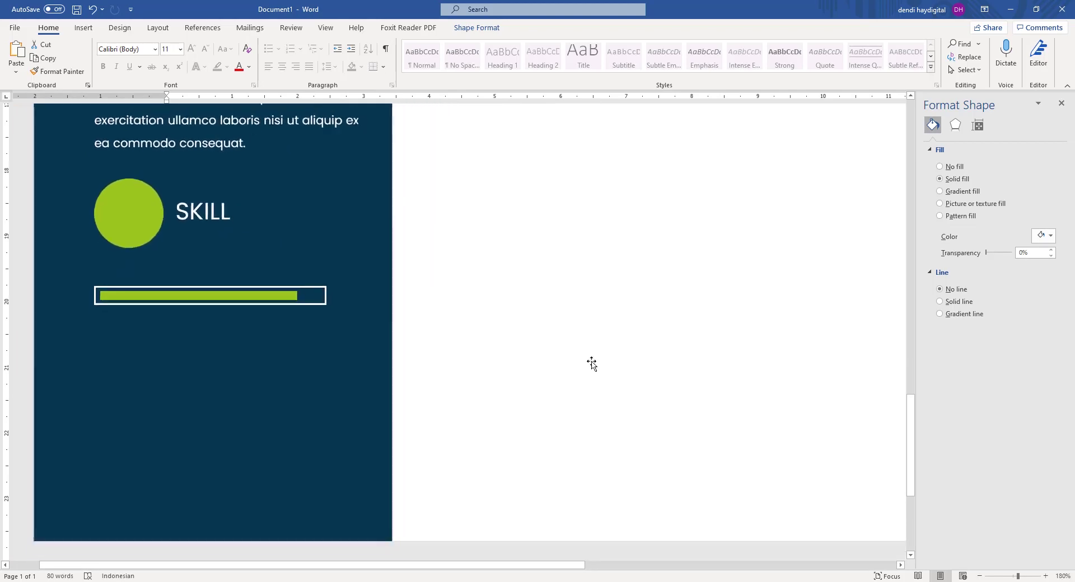
pyautogui.keyDown('ctrl'); pyautogui.scroll(12, 103, 422); pyautogui.keyUp('ctrl')
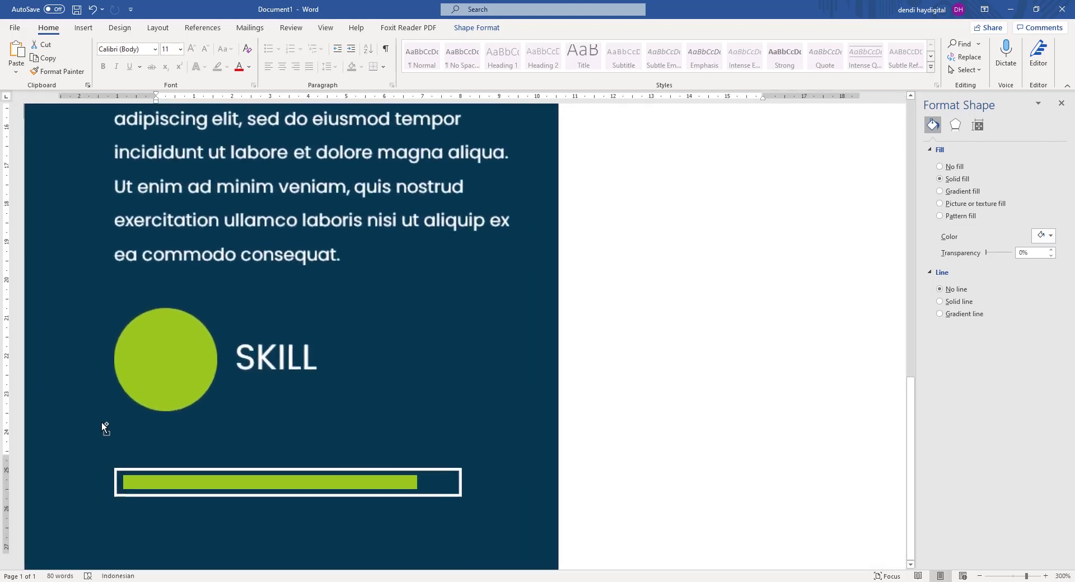
pyautogui.scroll(3, 129, 247)
pyautogui.click(136, 245)
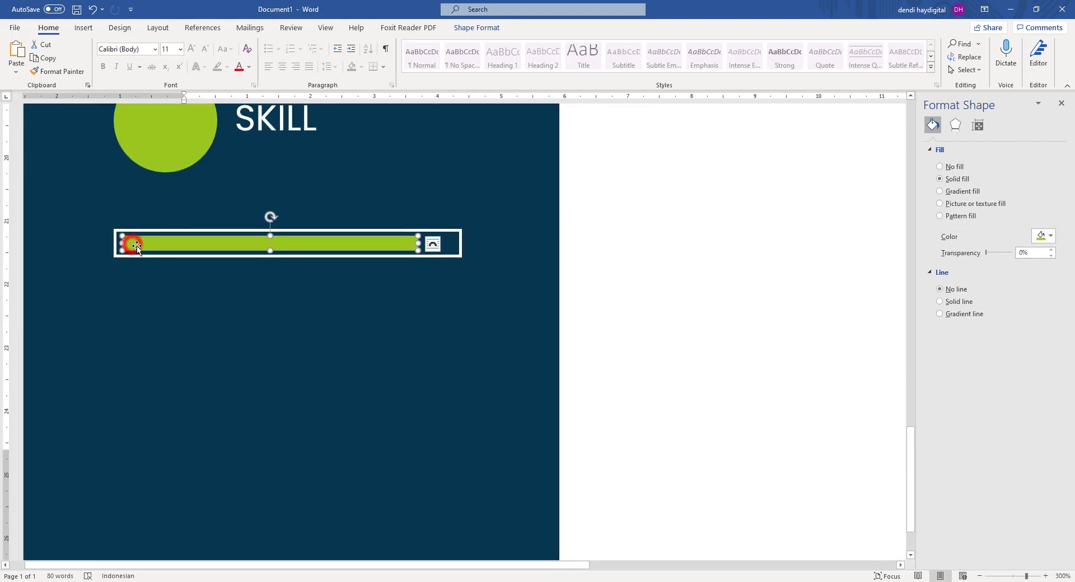
pyautogui.press('Left')
pyautogui.click(588, 230)
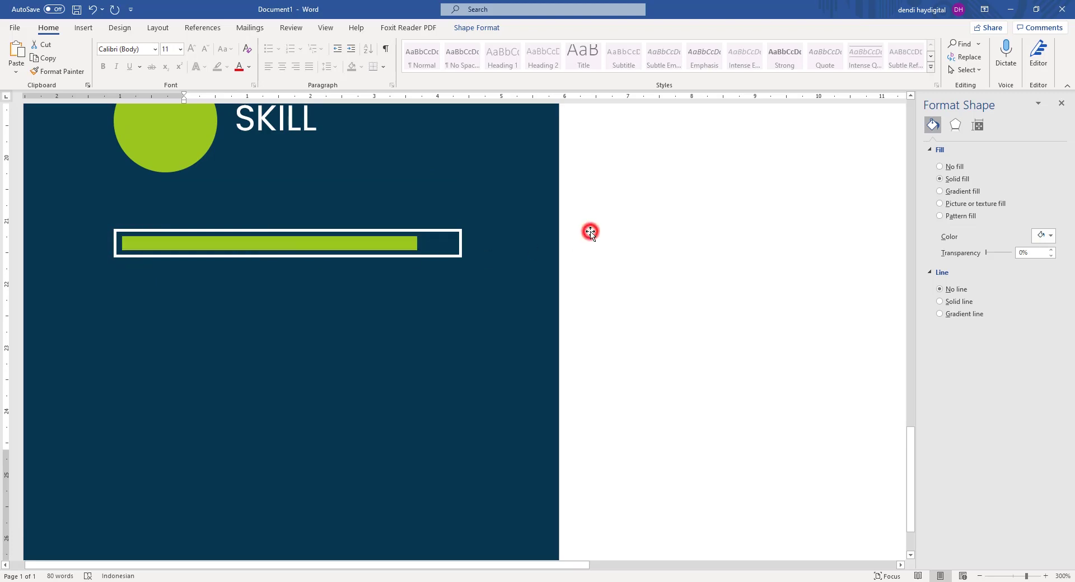
pyautogui.click(291, 244)
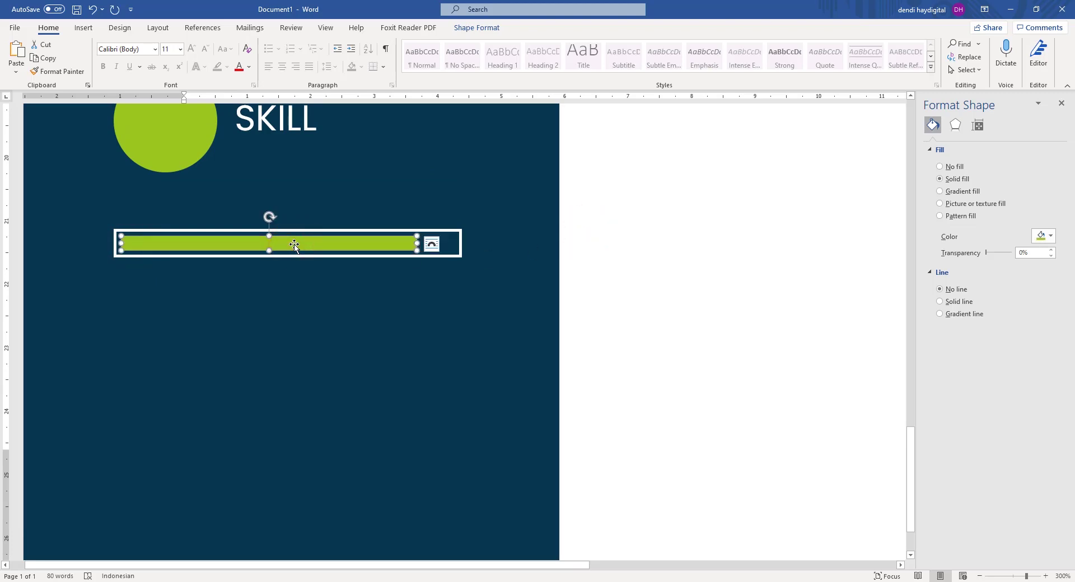
pyautogui.click(629, 240)
# Duplicate the Lorem ipsum text box and move the copy below the green progress bar.
pyautogui.scroll(-13, 526, 245)
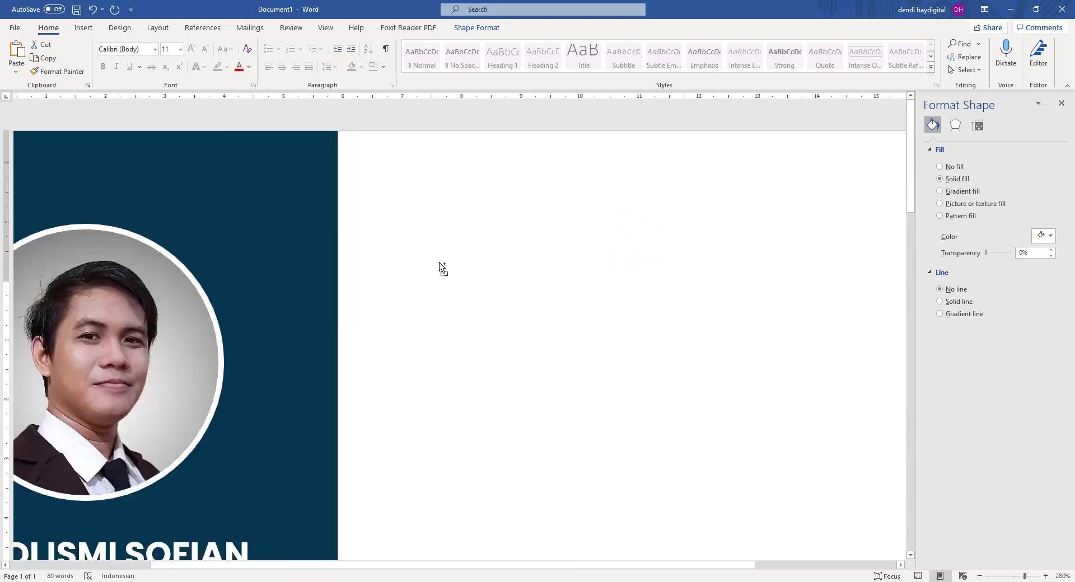
pyautogui.scroll(-5, 440, 260)
pyautogui.scroll(-6, 439, 258)
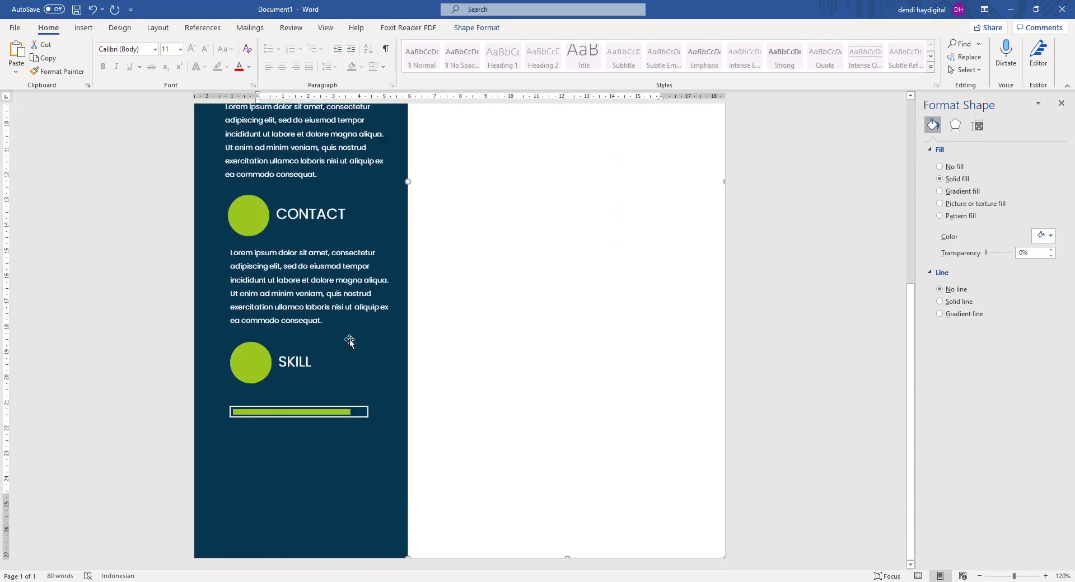
pyautogui.scroll(4, 239, 432)
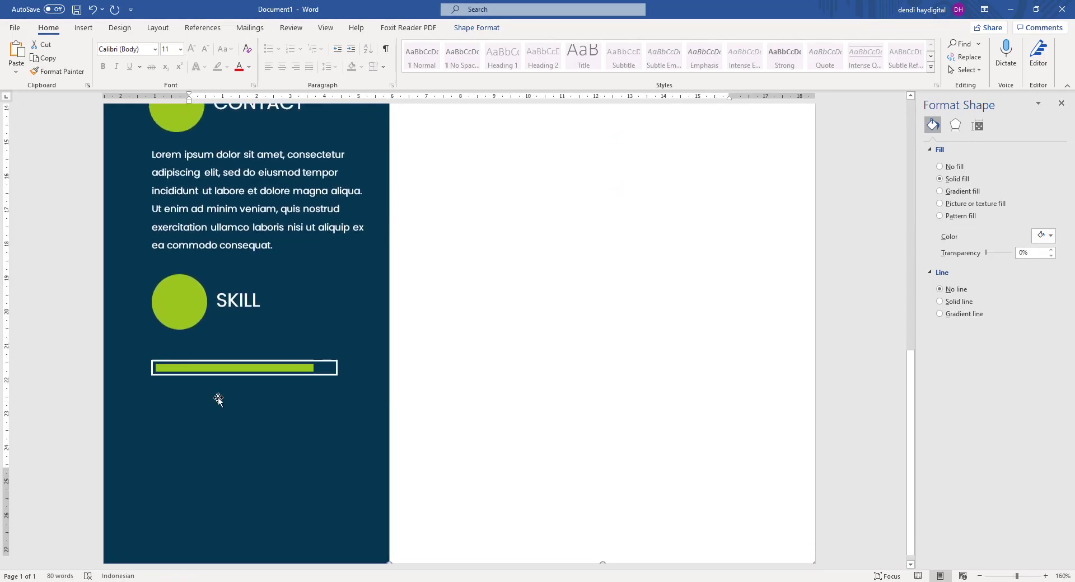
pyautogui.scroll(2, 208, 391)
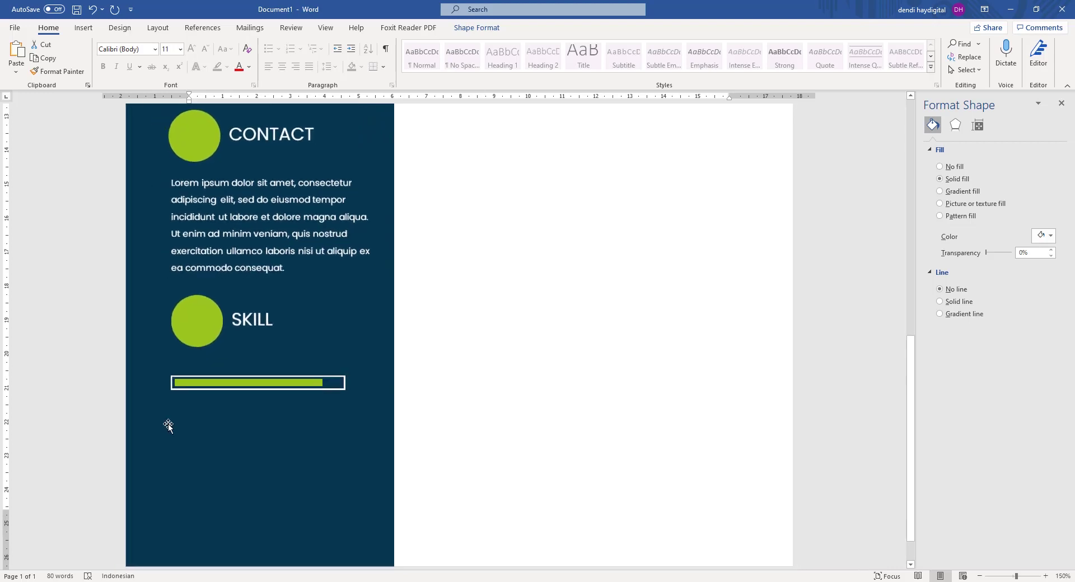
pyautogui.scroll(5, 165, 424)
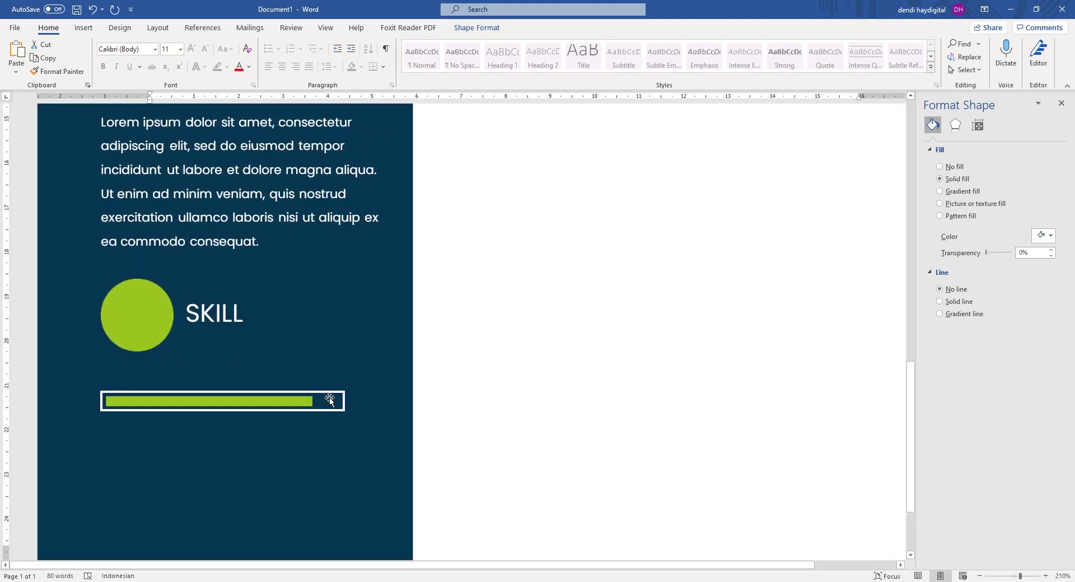
pyautogui.scroll(-1, 330, 399)
pyautogui.click(261, 193)
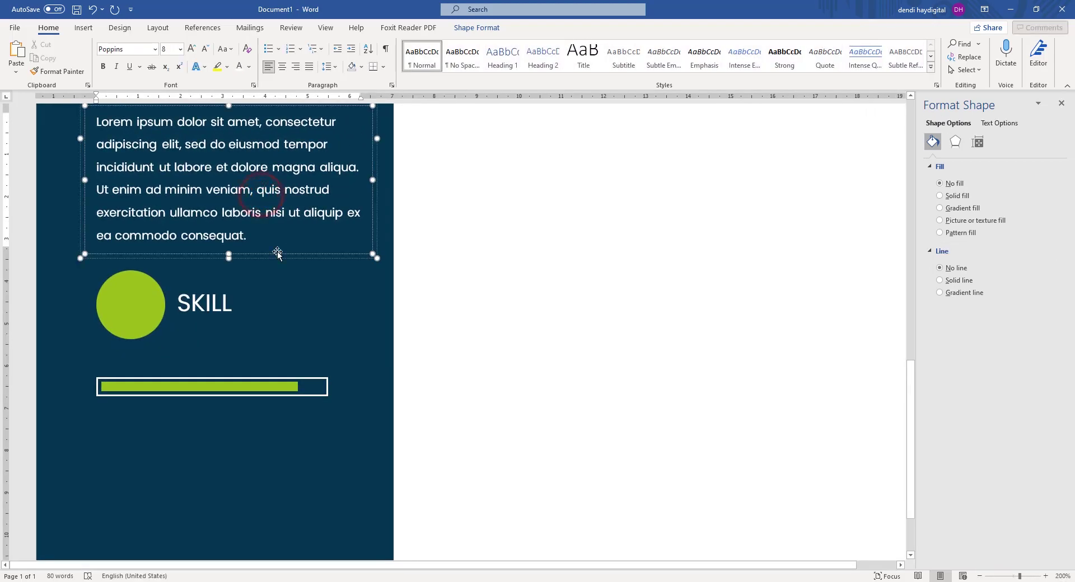
pyautogui.click(273, 255)
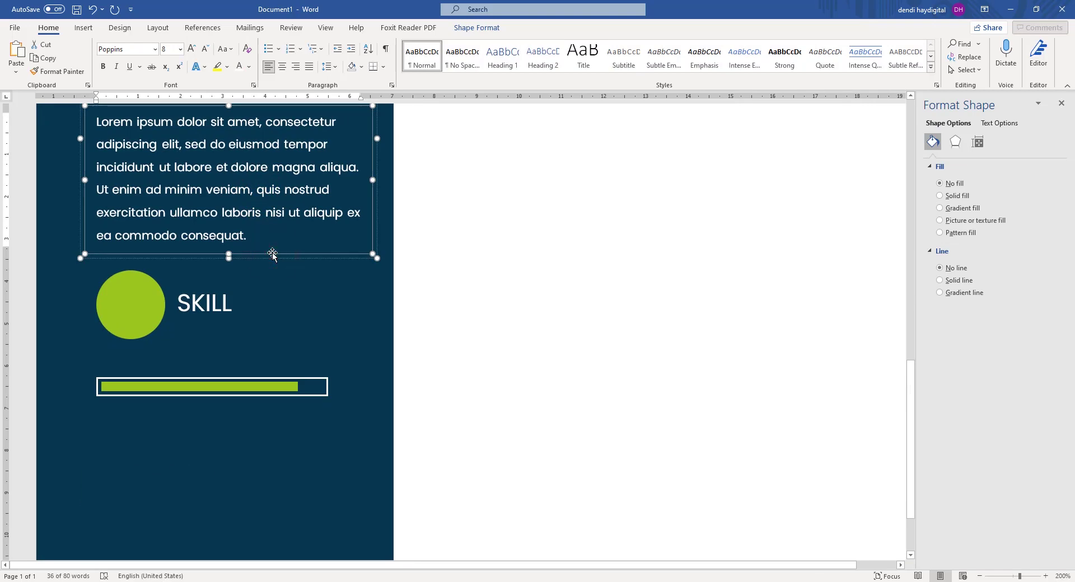
pyautogui.hotkey('ctrl', 'c')
pyautogui.hotkey('ctrl', 'v')
pyautogui.scroll(2, 309, 279)
pyautogui.scroll(-2, 317, 217)
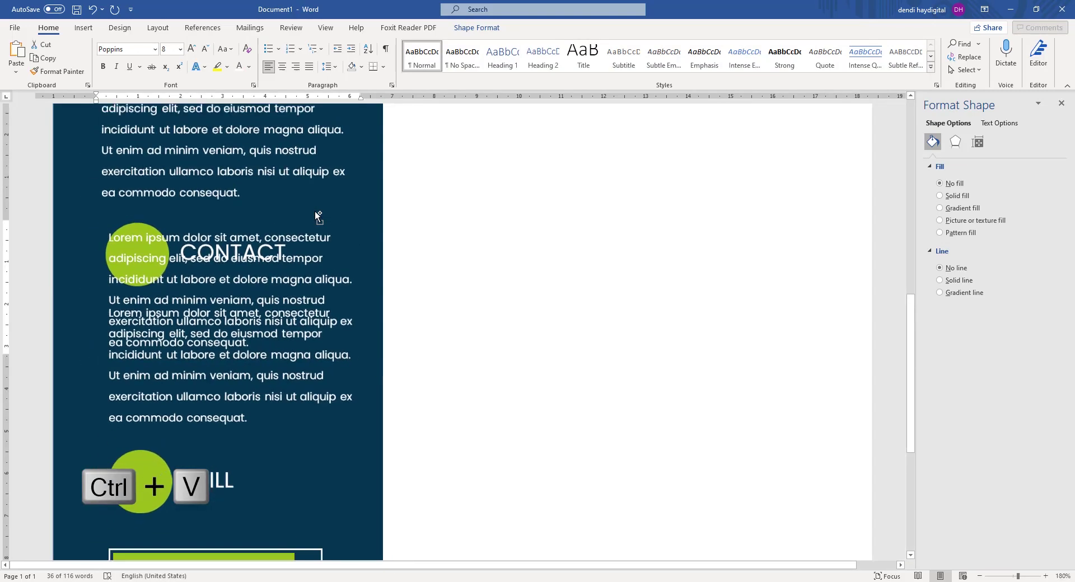
pyautogui.scroll(-3, 317, 217)
pyautogui.scroll(-2, 318, 217)
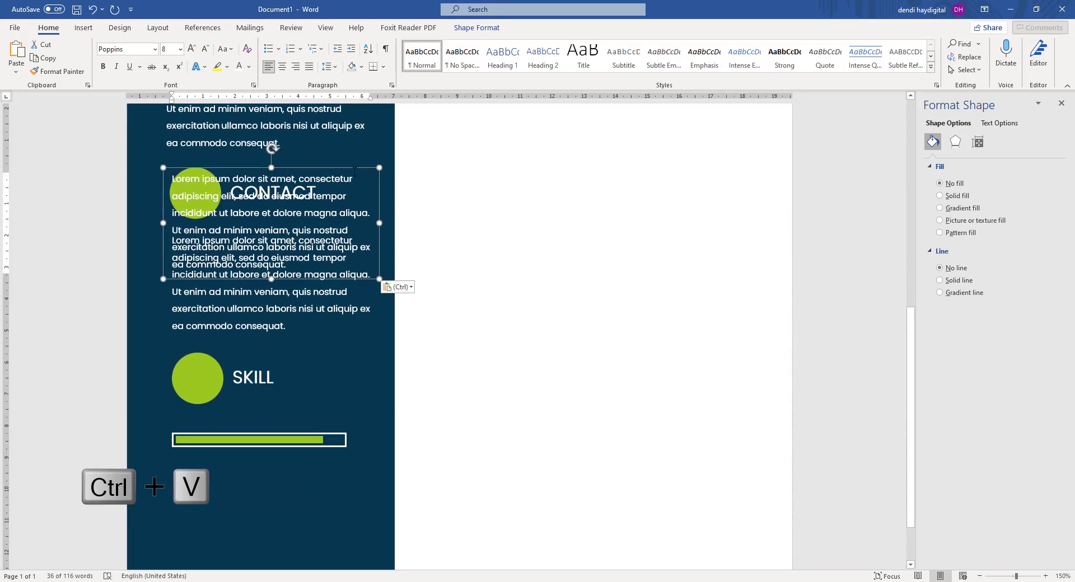
pyautogui.moveTo(354, 166); pyautogui.dragTo(354, 450)
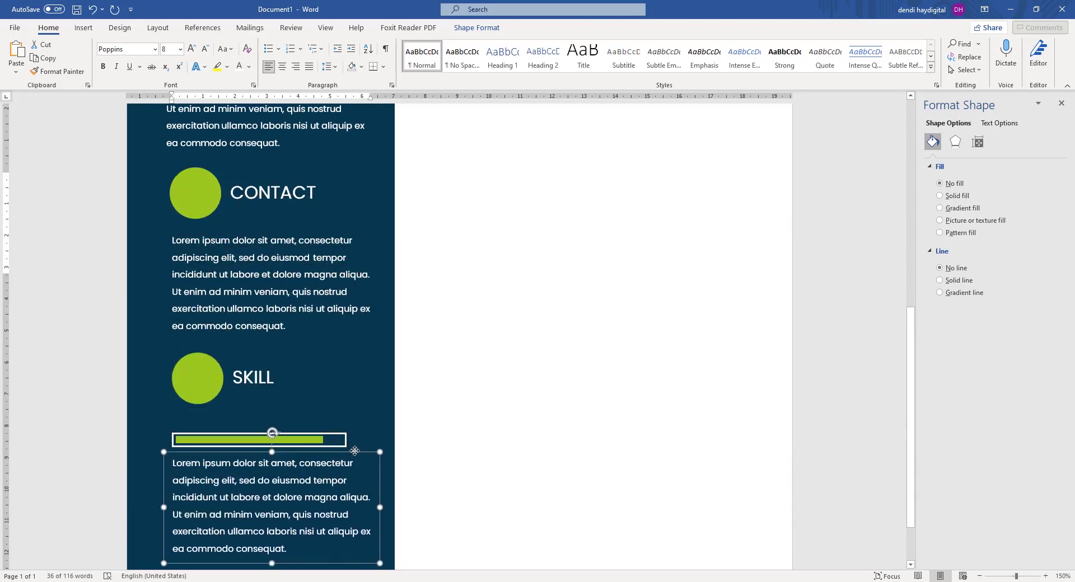
# Replace the copied box's text with 'Adobe'.
pyautogui.hotkey('ctrl', 'a')
pyautogui.write('ado')
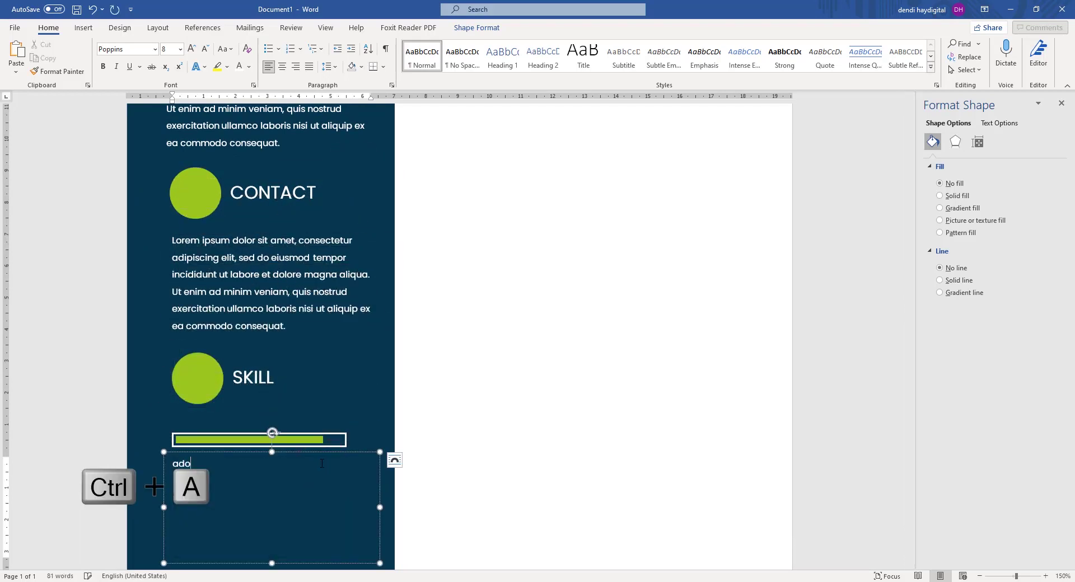
pyautogui.write('n')
pyautogui.hotkey('ctrl', 'a')
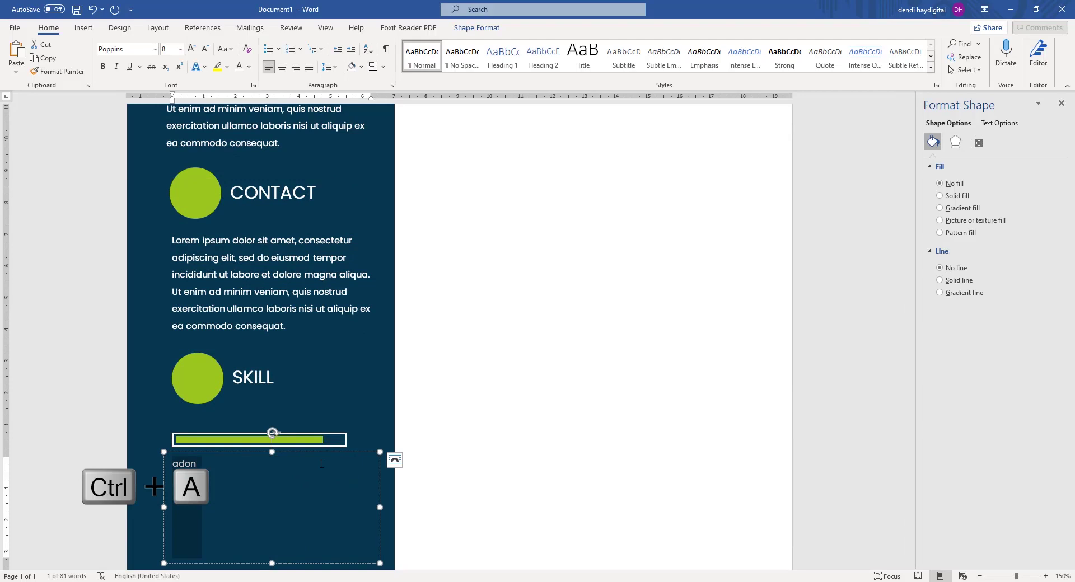
pyautogui.write('Adobe Photoshop')
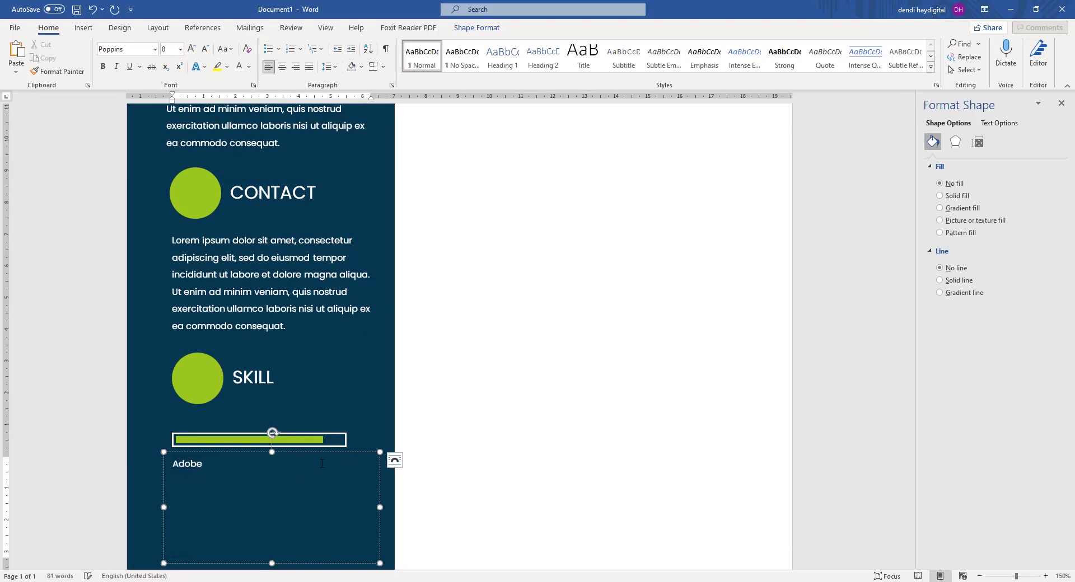
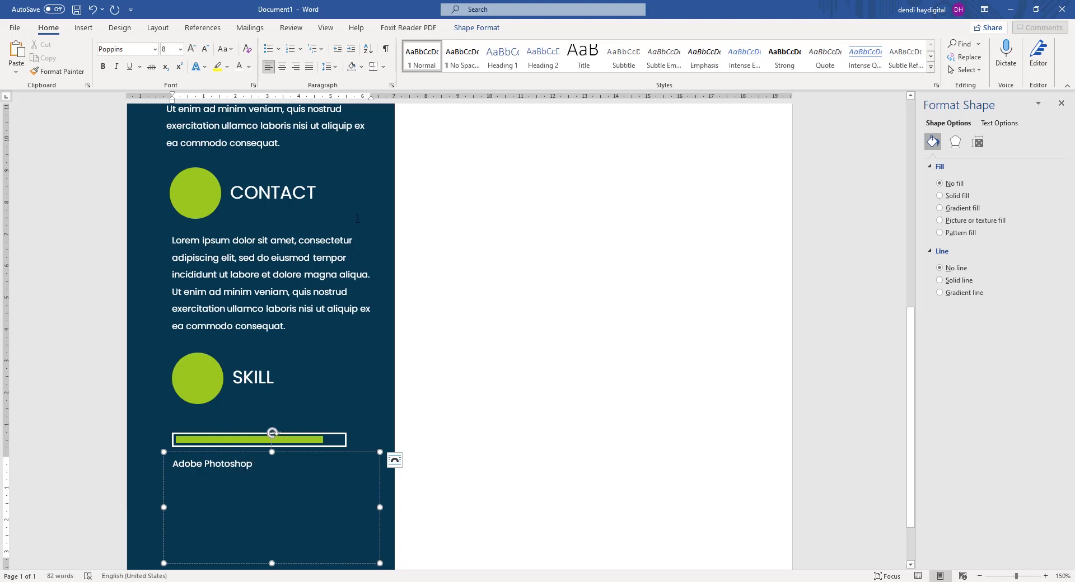
# Centre the Adobe Photoshop label and shrink its box to sit just above the green bar.
pyautogui.hotkey('ctrl', 'a')
pyautogui.click(284, 67)
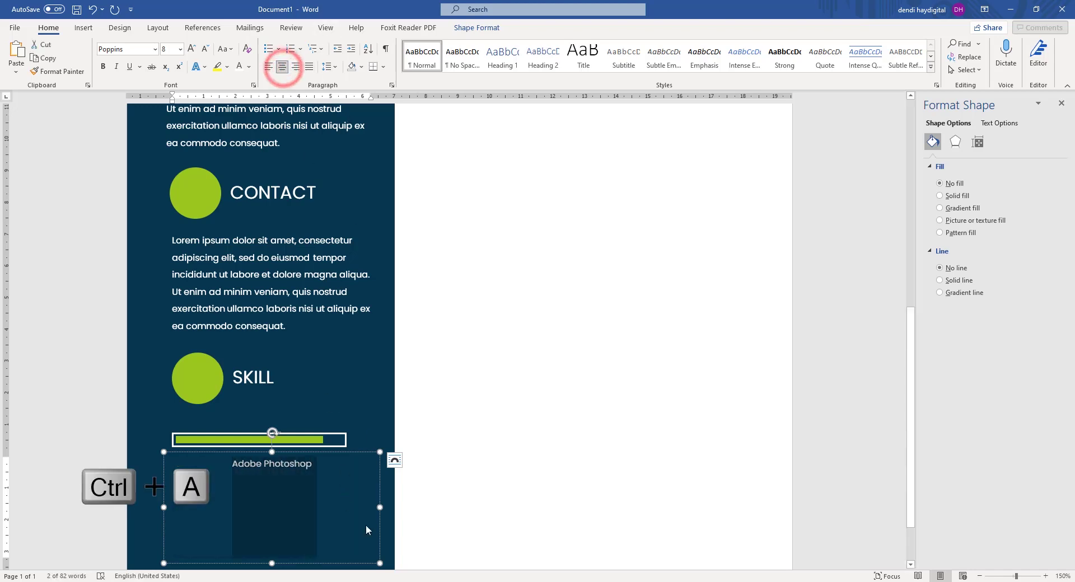
pyautogui.moveTo(379, 564); pyautogui.dragTo(303, 410)
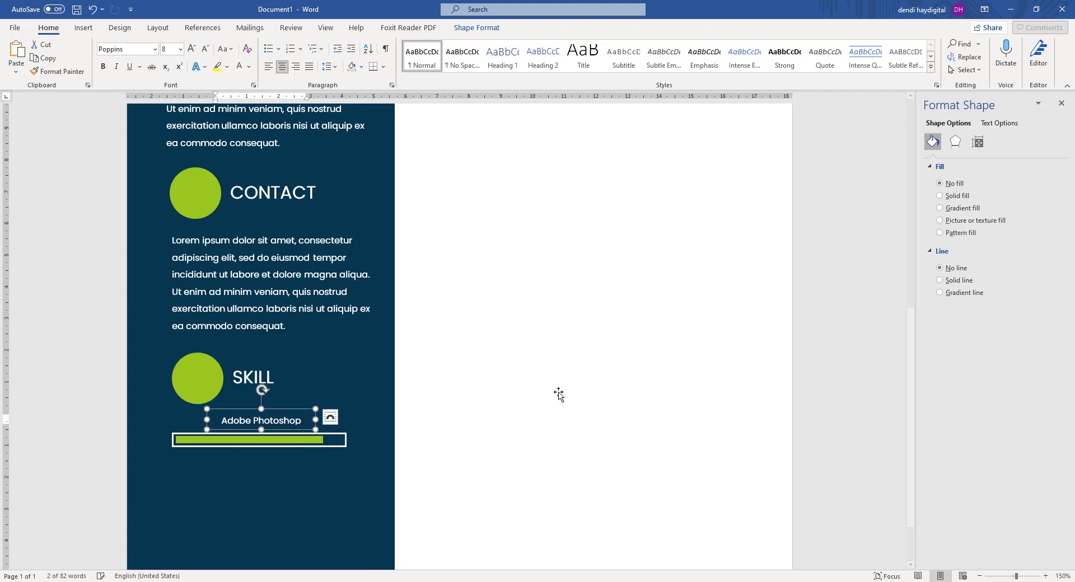
pyautogui.click(585, 378)
# Select the white frame, green bar and Photoshop label together.
pyautogui.scroll(-2, 585, 378)
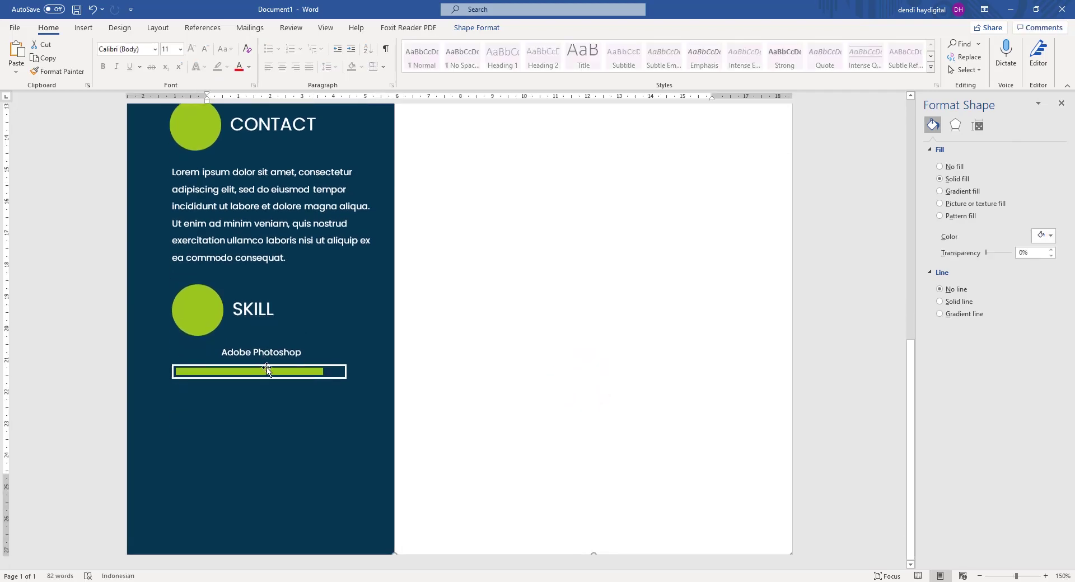
pyautogui.click(312, 372)
pyautogui.scroll(4, 311, 371)
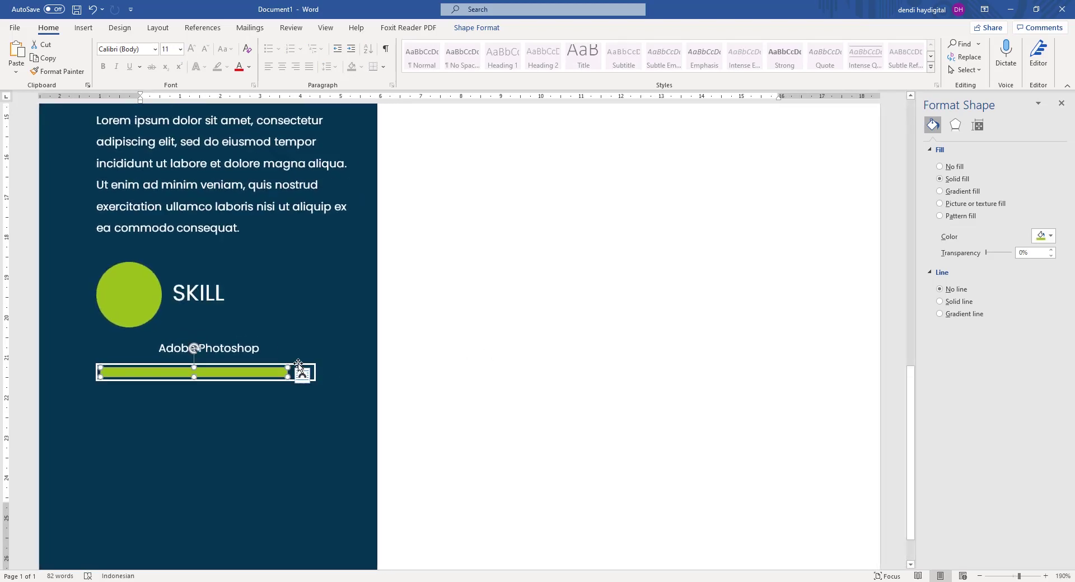
pyautogui.click(298, 364)
pyautogui.click(374, 363)
pyautogui.click(308, 365)
pyautogui.click(315, 372)
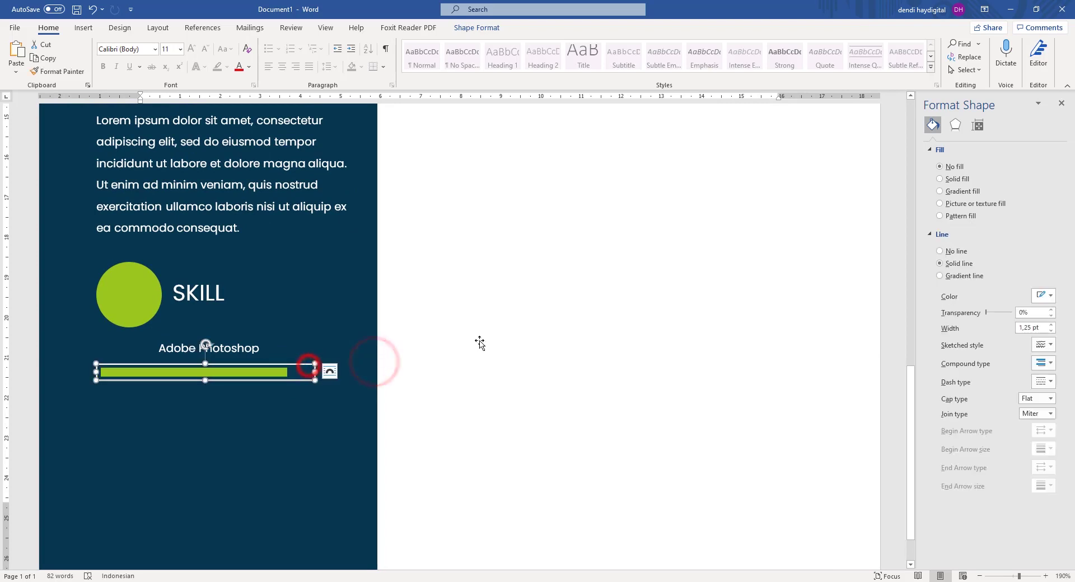
pyautogui.keyDown('shift'); pyautogui.click(282, 373); pyautogui.keyUp('shift')
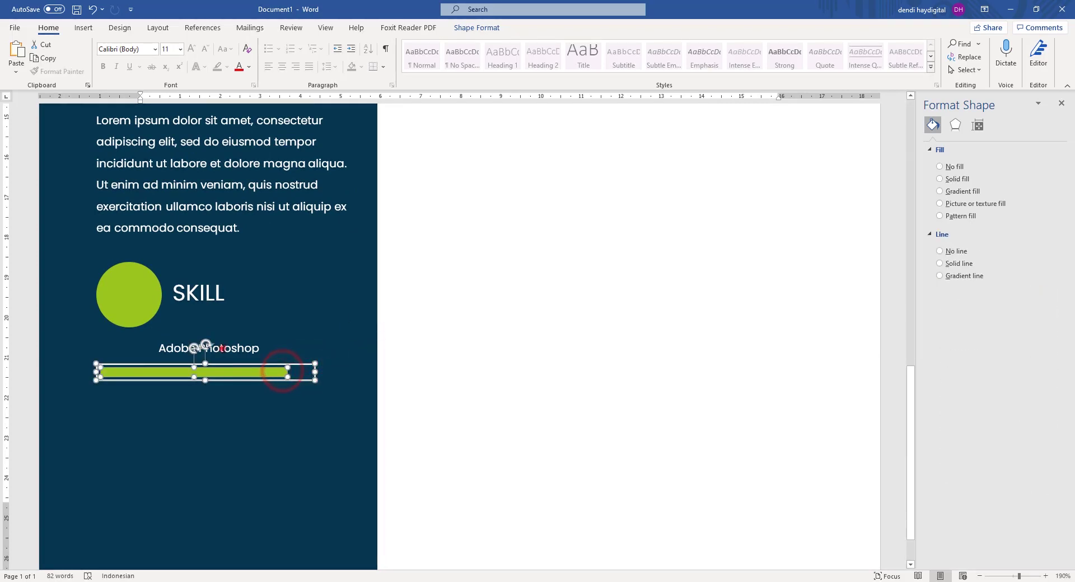
pyautogui.keyDown('shift'); pyautogui.click(222, 355); pyautogui.keyUp('shift')
# Group the Photoshop label, green bar and white frame into one object.
pyautogui.rightClick(245, 333)
pyautogui.click(286, 413)
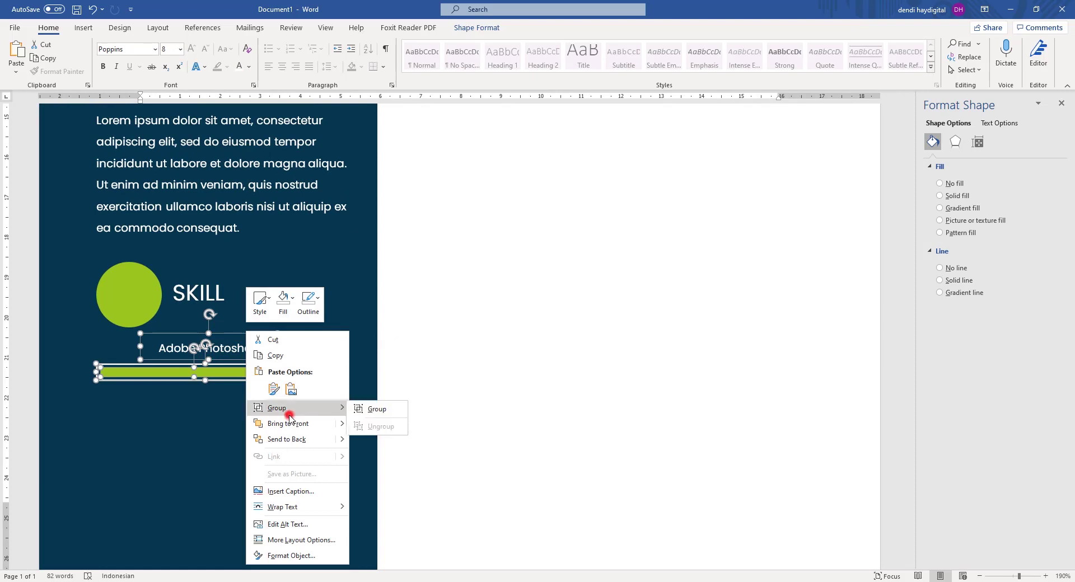
pyautogui.click(365, 407)
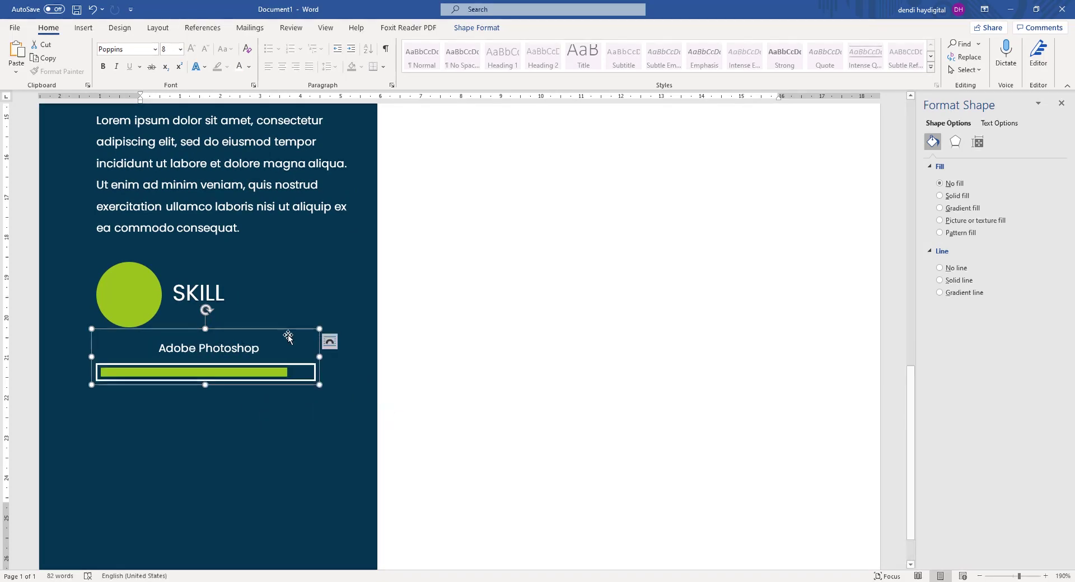
# Duplicate the skill group below the original and relabel it Adobe Illustrator.
pyautogui.hotkey('ctrl', 'c')
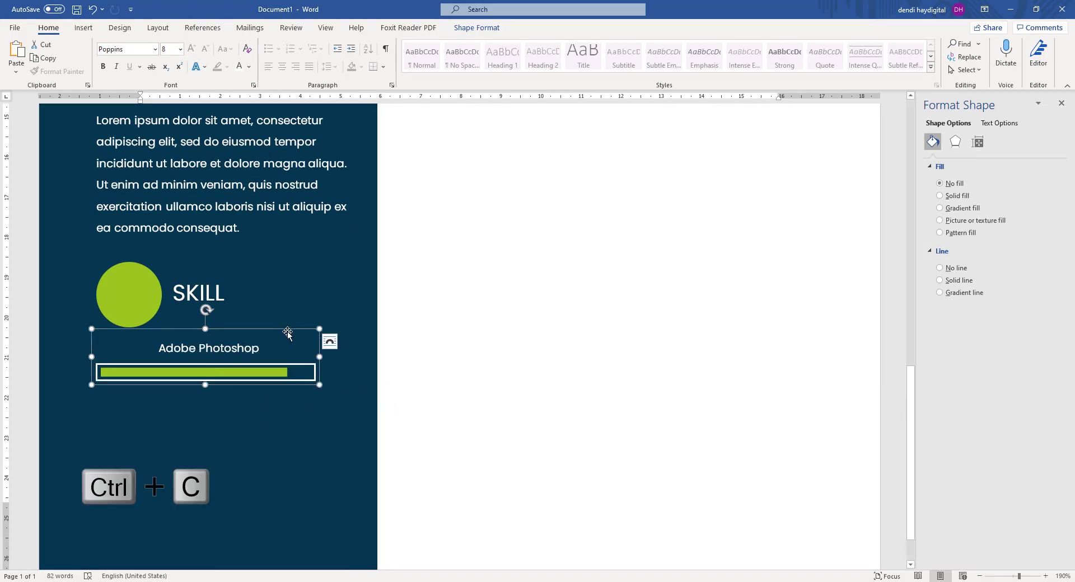
pyautogui.hotkey('ctrl', 'v')
pyautogui.moveTo(286, 291); pyautogui.dragTo(269, 333)
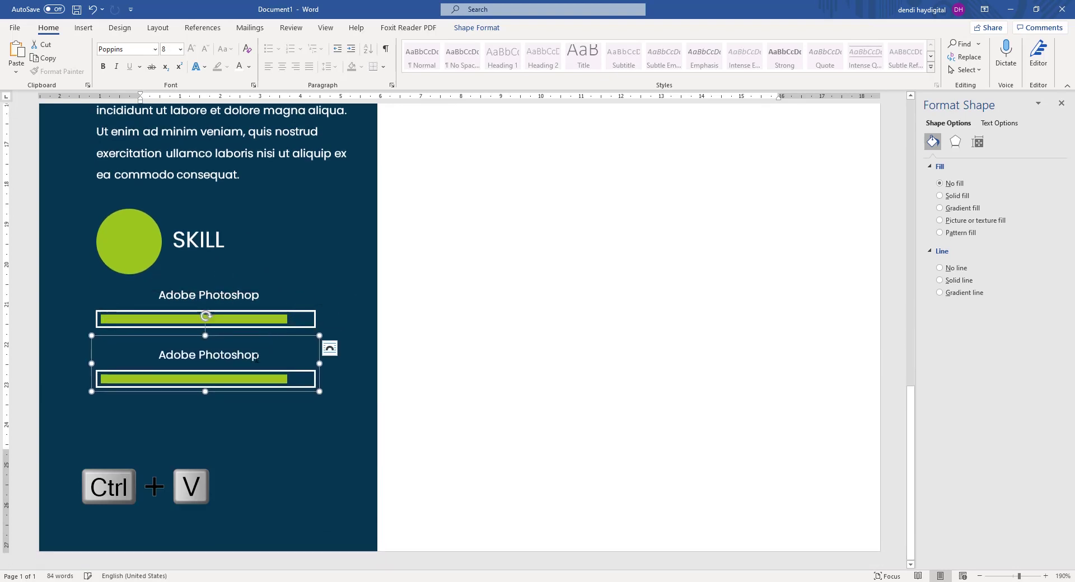
pyautogui.moveTo(200, 355); pyautogui.dragTo(268, 357)
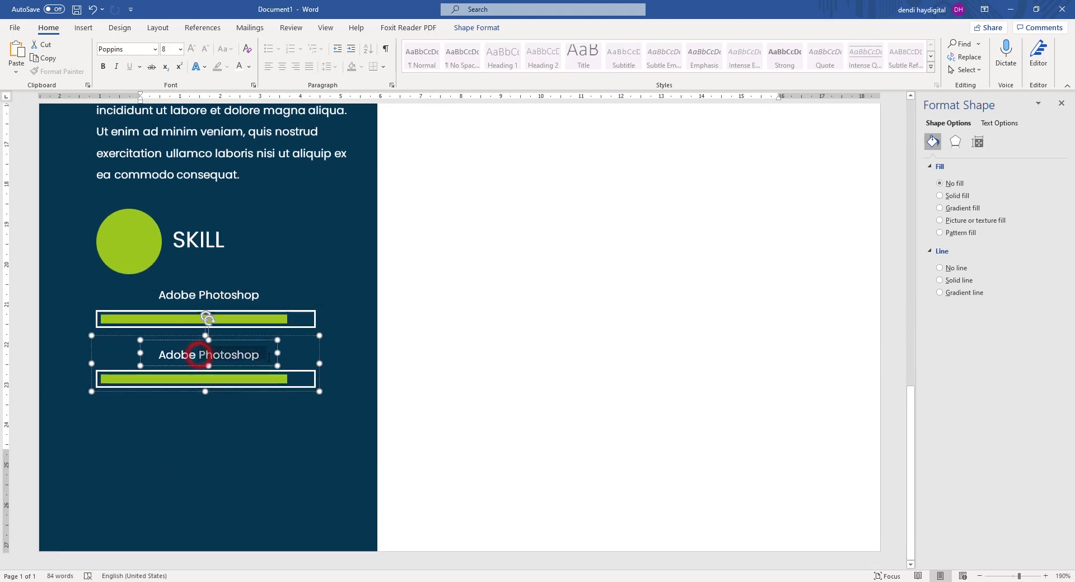
pyautogui.write('Illustrator')
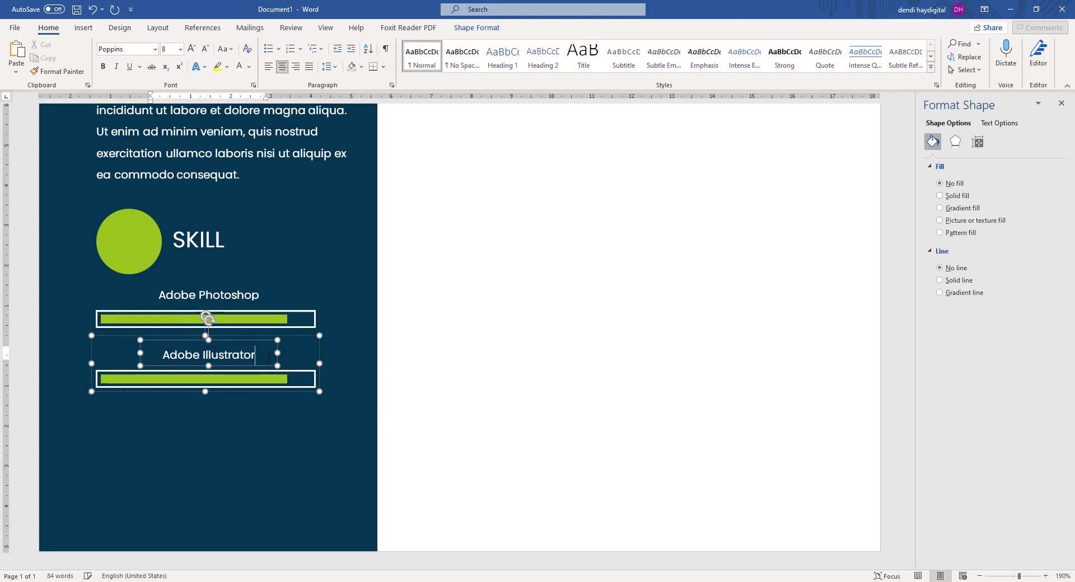
# Shorten the green fill bar of the Adobe Illustrator skill.
pyautogui.click(282, 382)
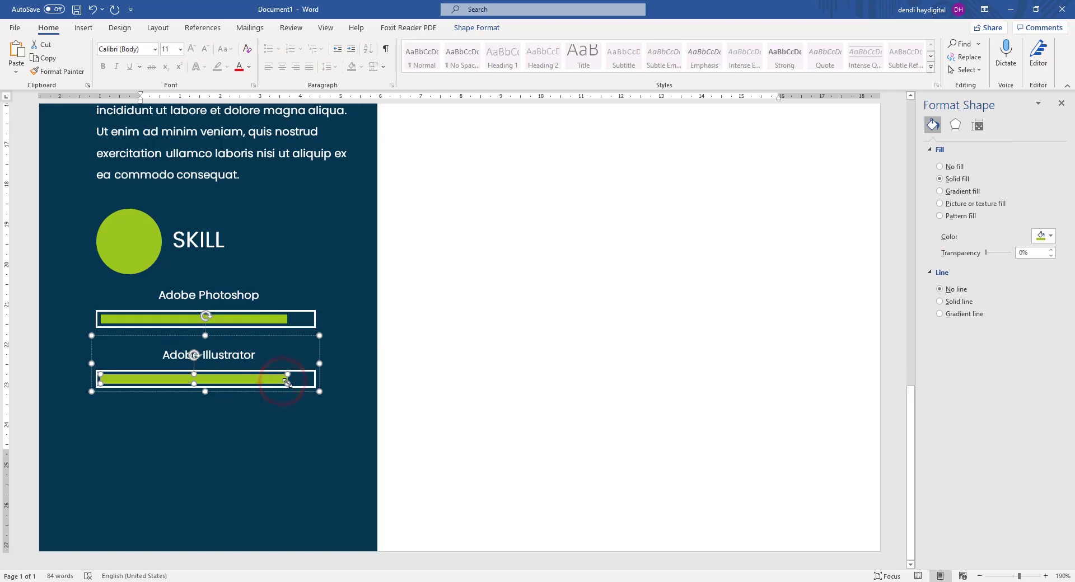
pyautogui.moveTo(287, 382); pyautogui.dragTo(261, 382)
pyautogui.click(479, 354)
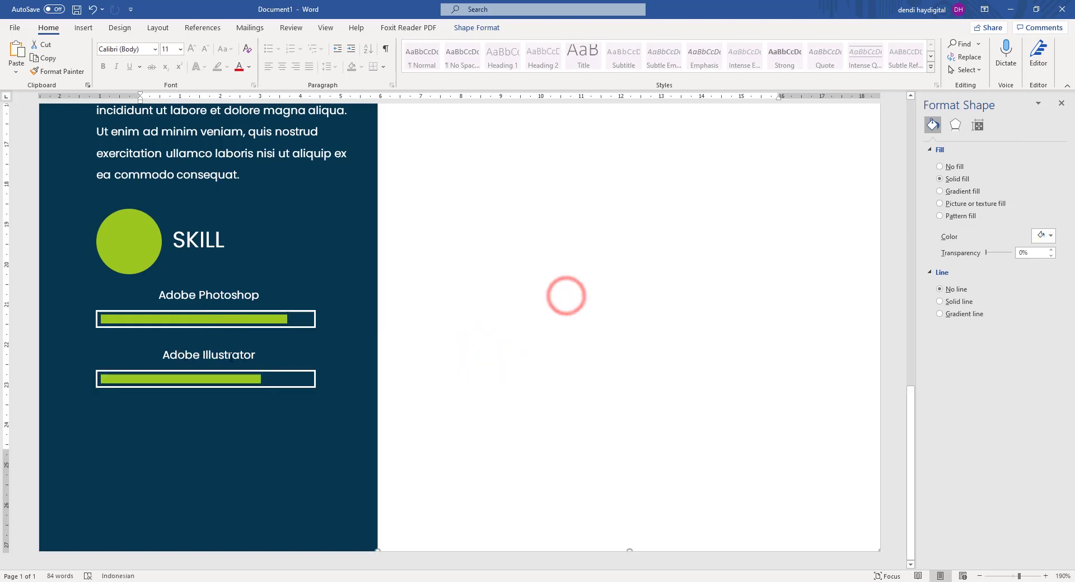
pyautogui.click(221, 355)
# Select and copy the Photoshop skill group, undoing a misplaced paste.
pyautogui.click(397, 302)
pyautogui.click(232, 292)
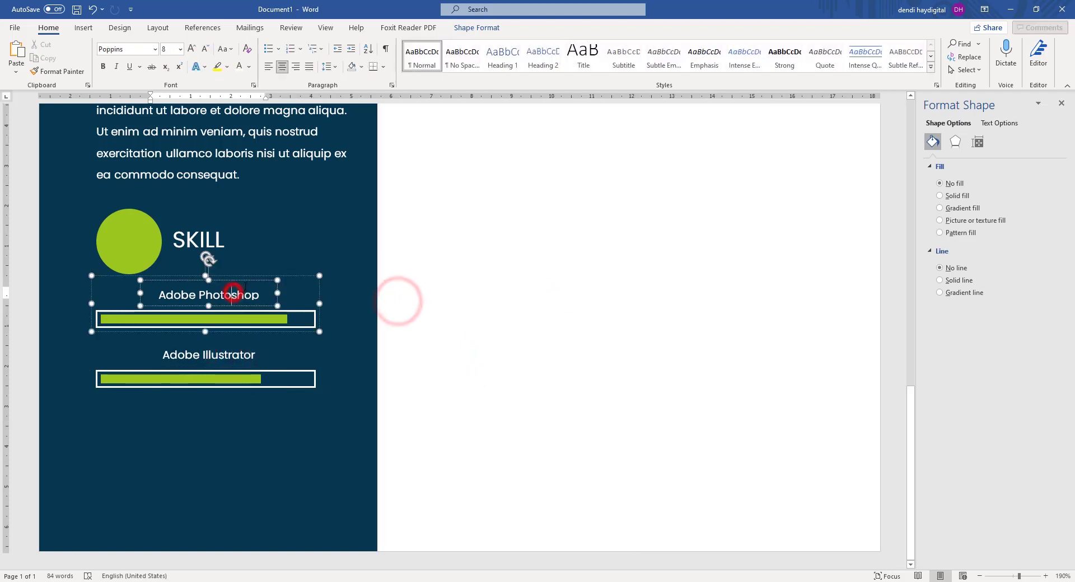
pyautogui.click(253, 278)
pyautogui.hotkey('ctrl', 'c')
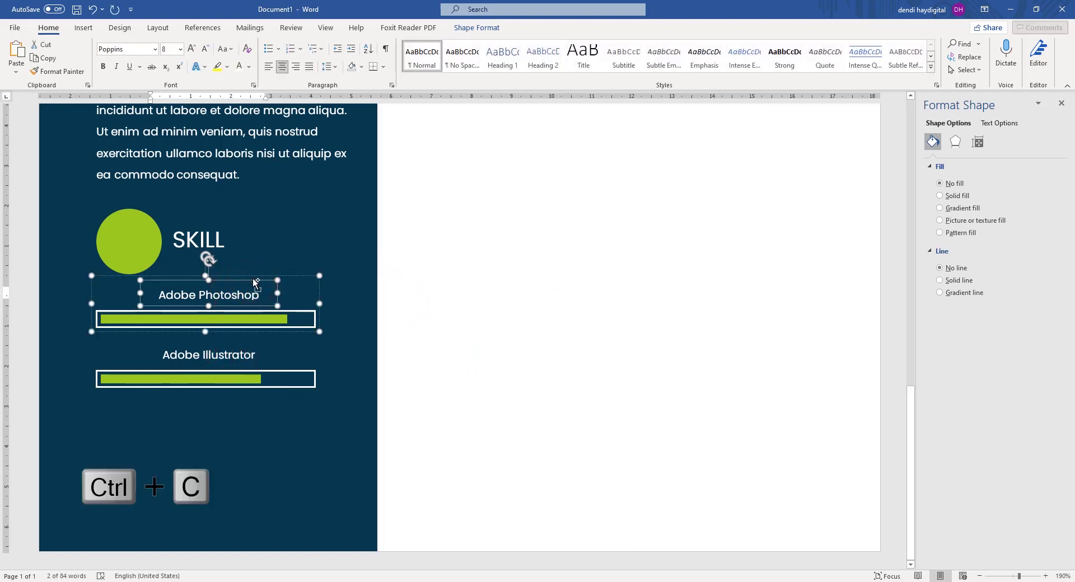
pyautogui.hotkey('ctrl', 'v')
pyautogui.hotkey('ctrl', 'z')
pyautogui.click(532, 287)
pyautogui.click(260, 334)
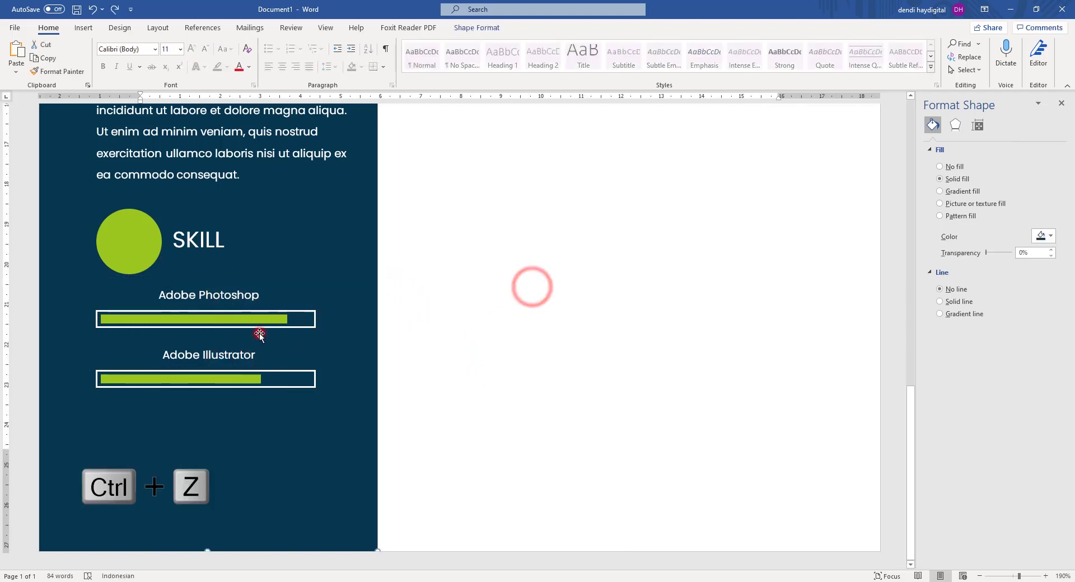
pyautogui.click(263, 328)
pyautogui.click(499, 291)
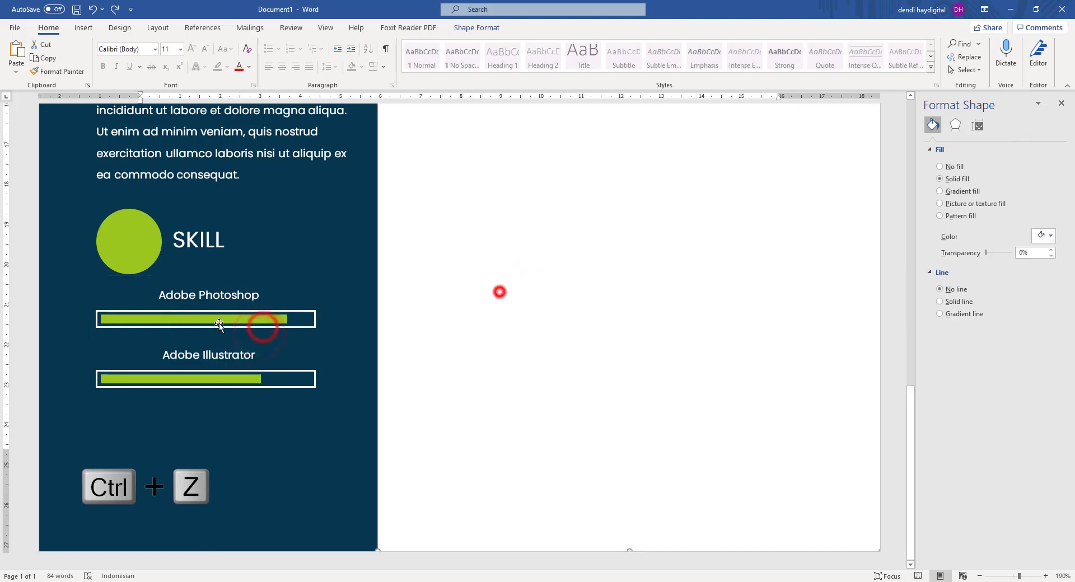
# Paste a copy of the Photoshop group below Illustrator and relabel it Adobe After Affect.
pyautogui.click(310, 312)
pyautogui.hotkey('ctrl', 'c')
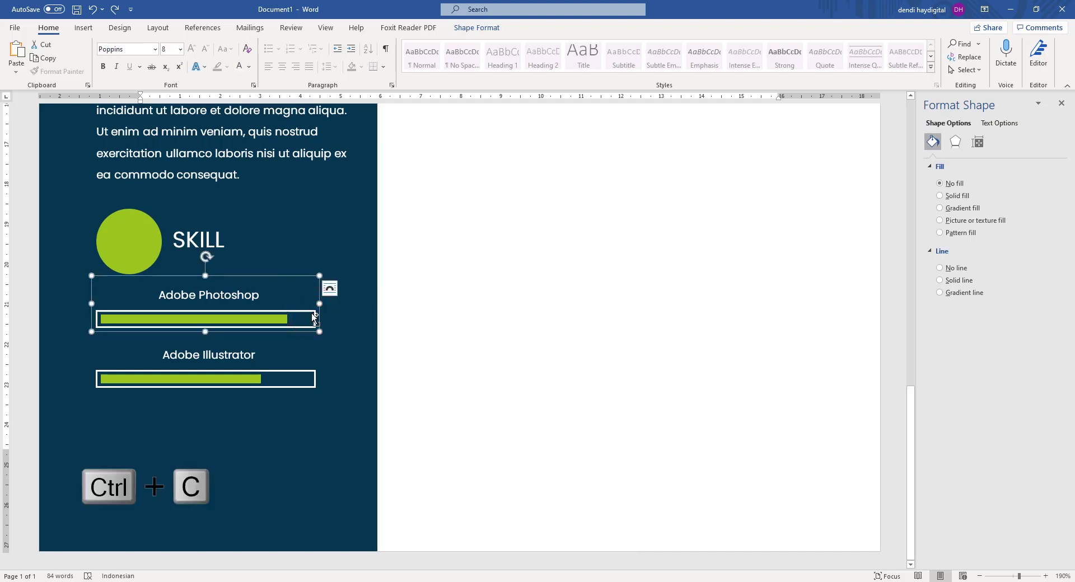
pyautogui.hotkey('ctrl', 'v')
pyautogui.moveTo(309, 298); pyautogui.dragTo(293, 393)
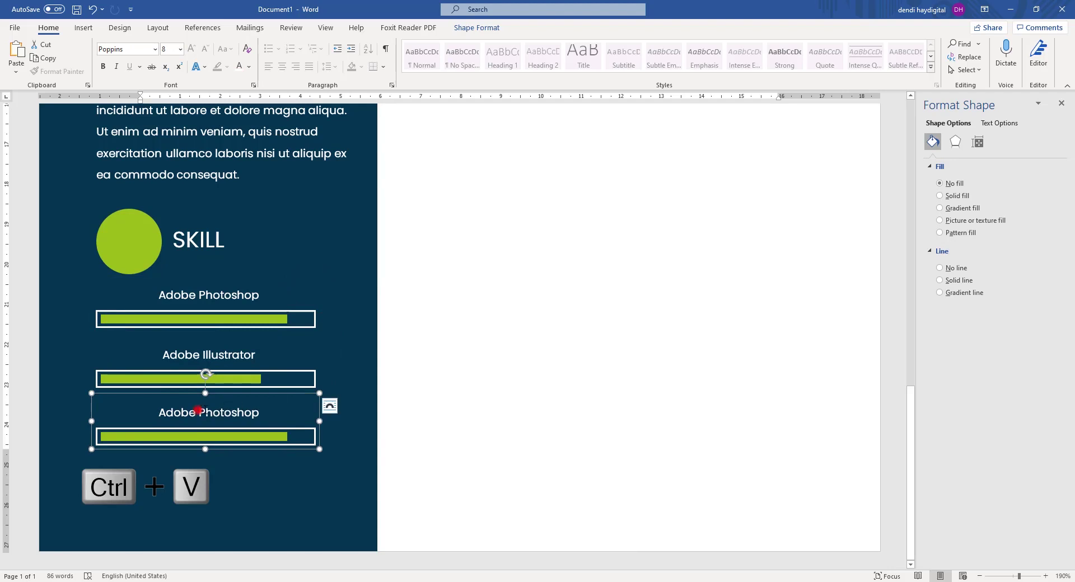
pyautogui.doubleClick(199, 410)
pyautogui.write('Afte')
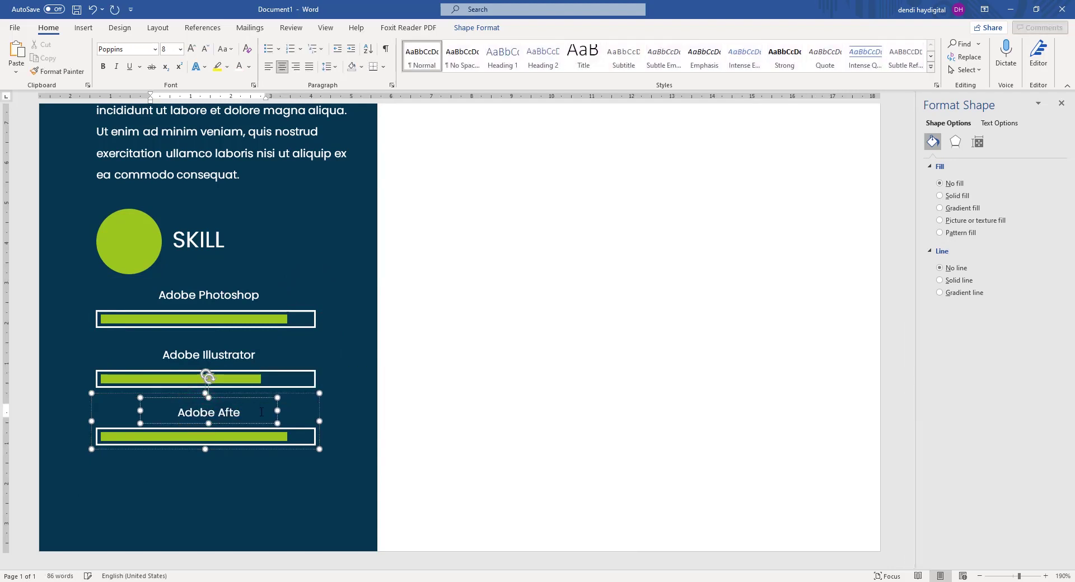
pyautogui.write('r Affect')
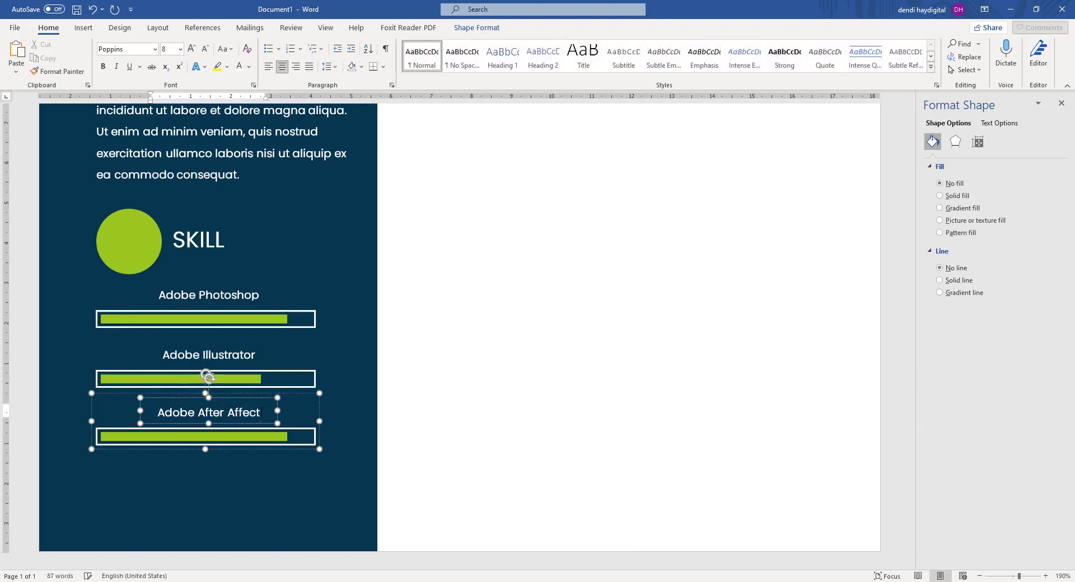
pyautogui.click(533, 338)
# Select all three skill groups and move them down slightly.
pyautogui.scroll(-6, 534, 341)
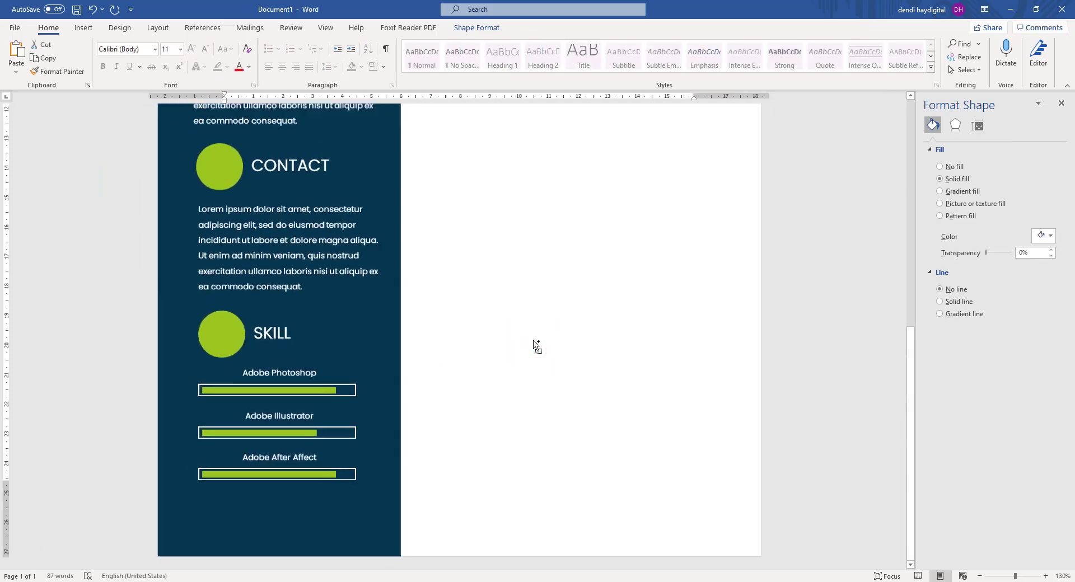
pyautogui.scroll(-1, 536, 346)
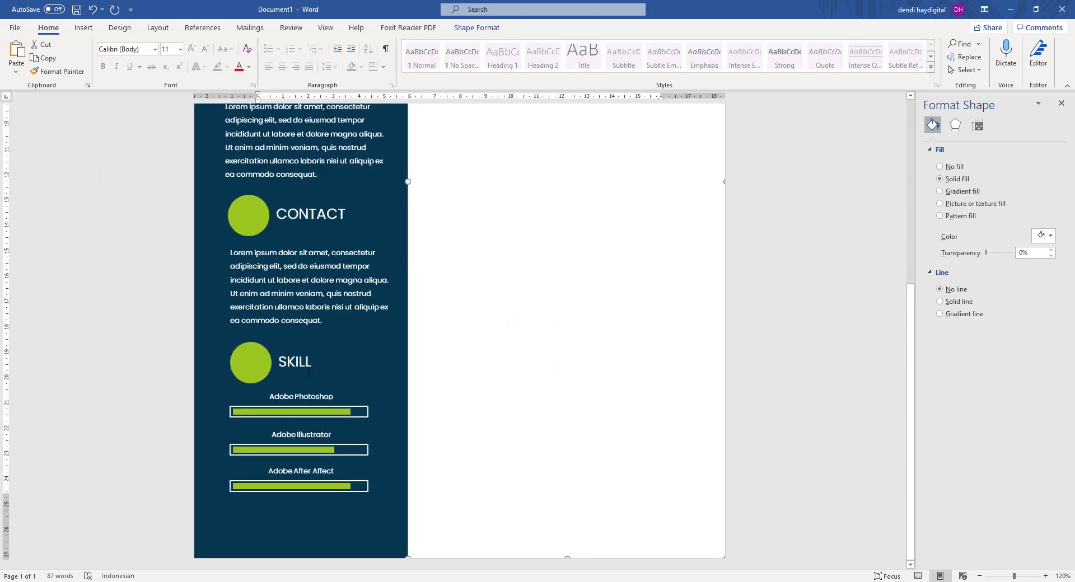
pyautogui.scroll(3, 308, 372)
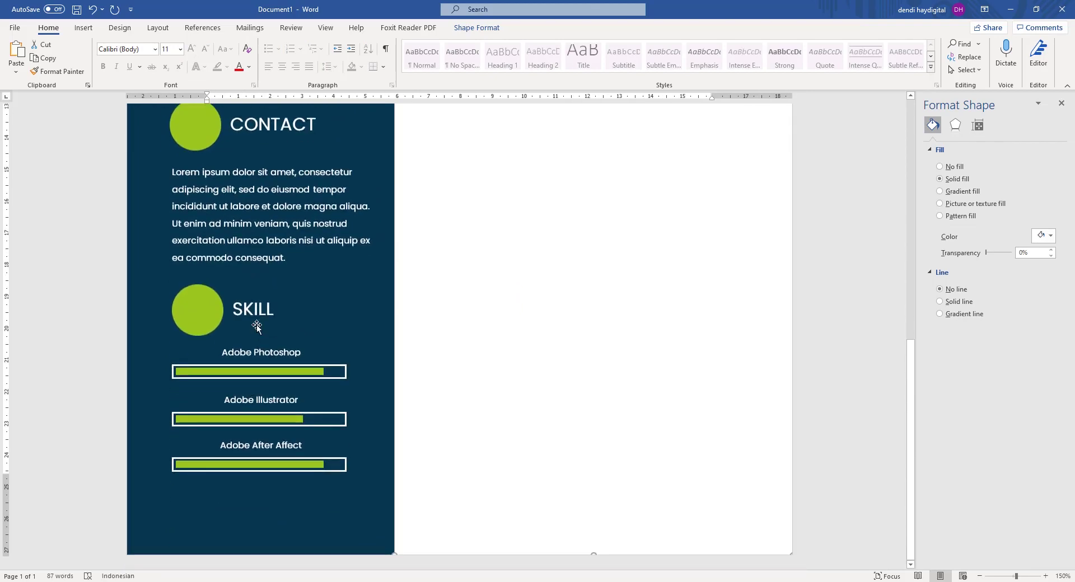
pyautogui.click(229, 353)
pyautogui.click(335, 336)
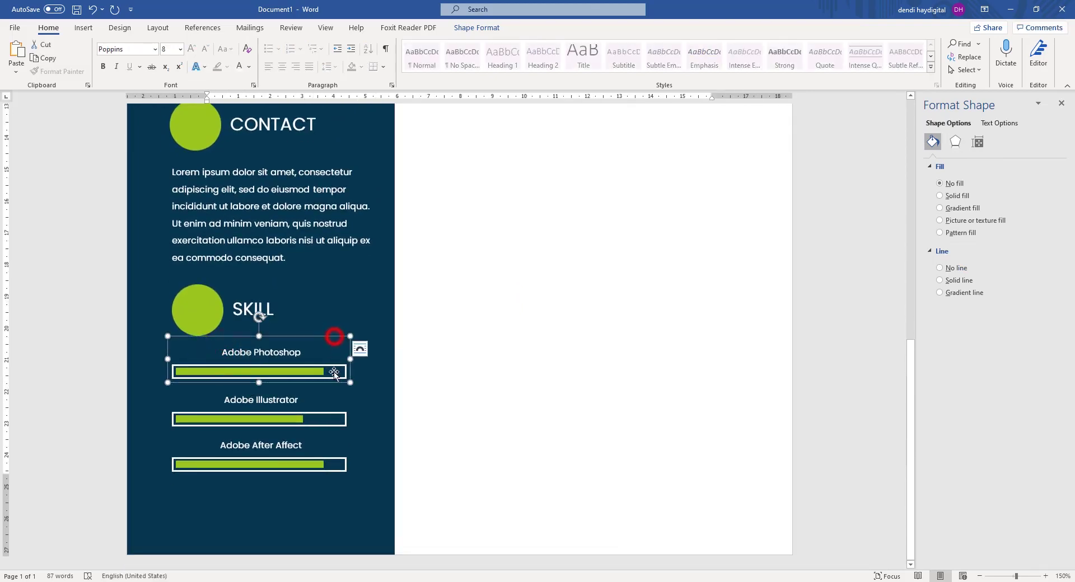
pyautogui.keyDown('shift'); pyautogui.click(339, 415); pyautogui.keyUp('shift')
pyautogui.keyDown('shift'); pyautogui.click(308, 464); pyautogui.keyUp('shift')
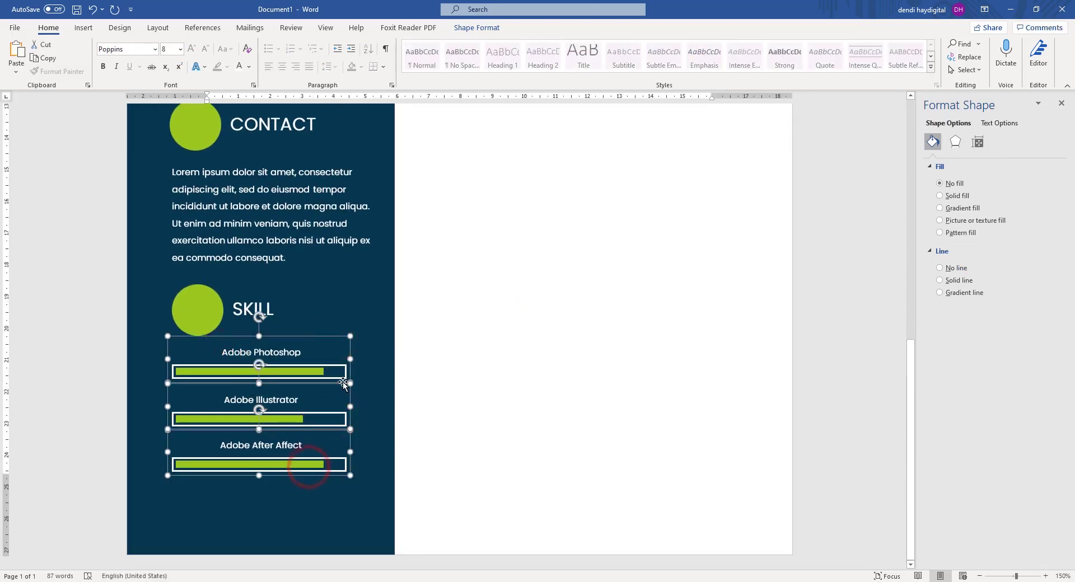
pyautogui.moveTo(335, 384); pyautogui.dragTo(335, 396)
pyautogui.scroll(-4, 461, 345)
# Deselect the skill bars and scroll back up the page.
pyautogui.click(714, 303)
pyautogui.scroll(-7, 713, 303)
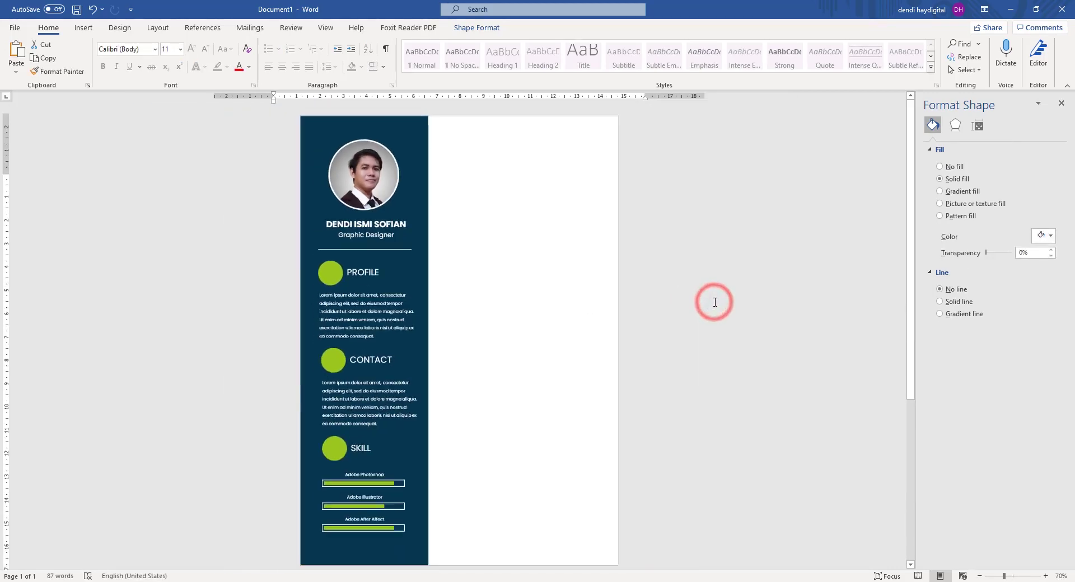
pyautogui.scroll(1, 693, 317)
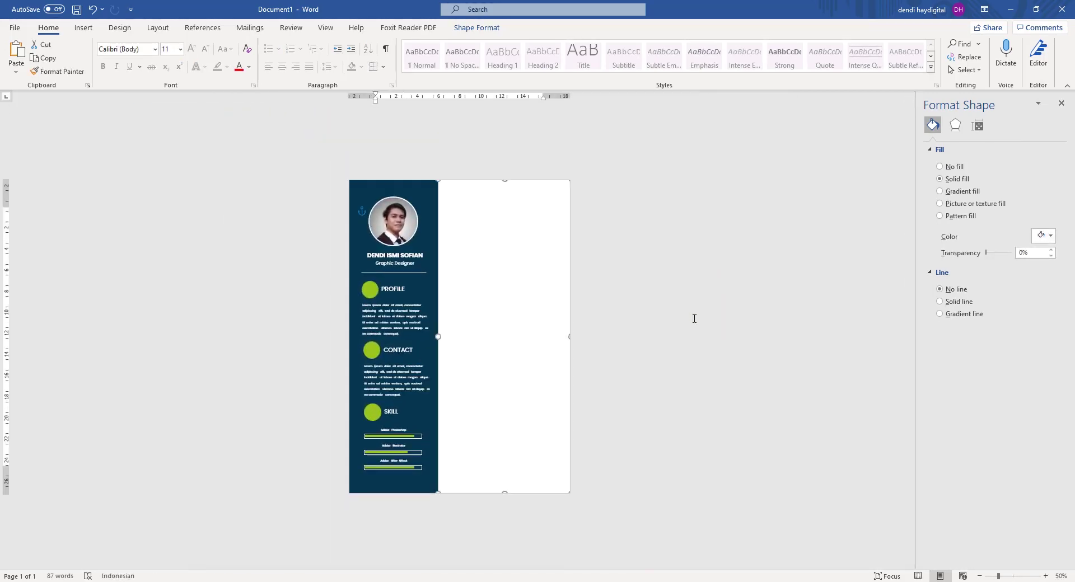
pyautogui.click(693, 317)
pyautogui.scroll(2, 650, 225)
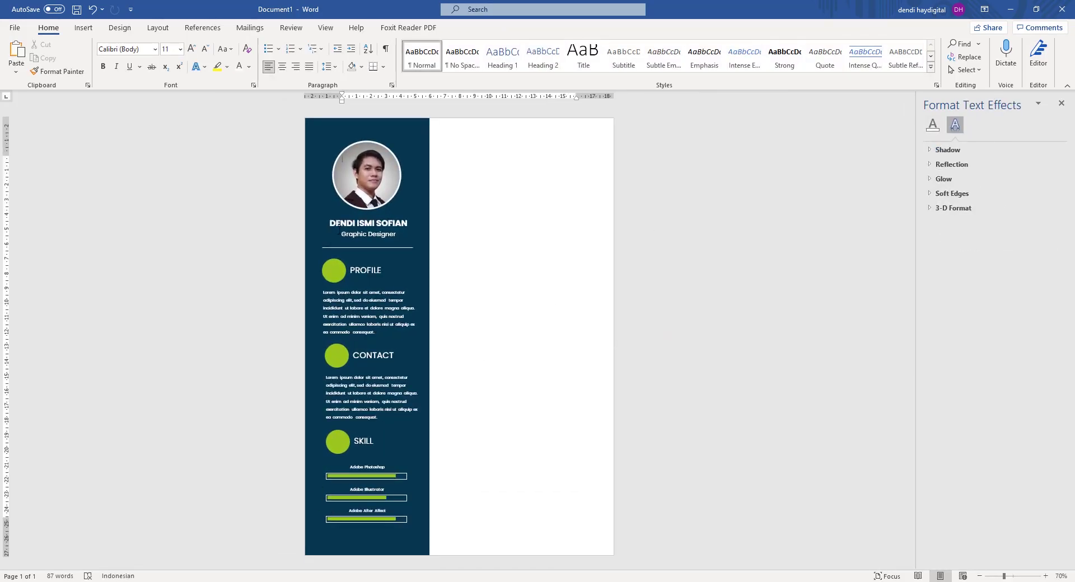
pyautogui.scroll(5, 228, 390)
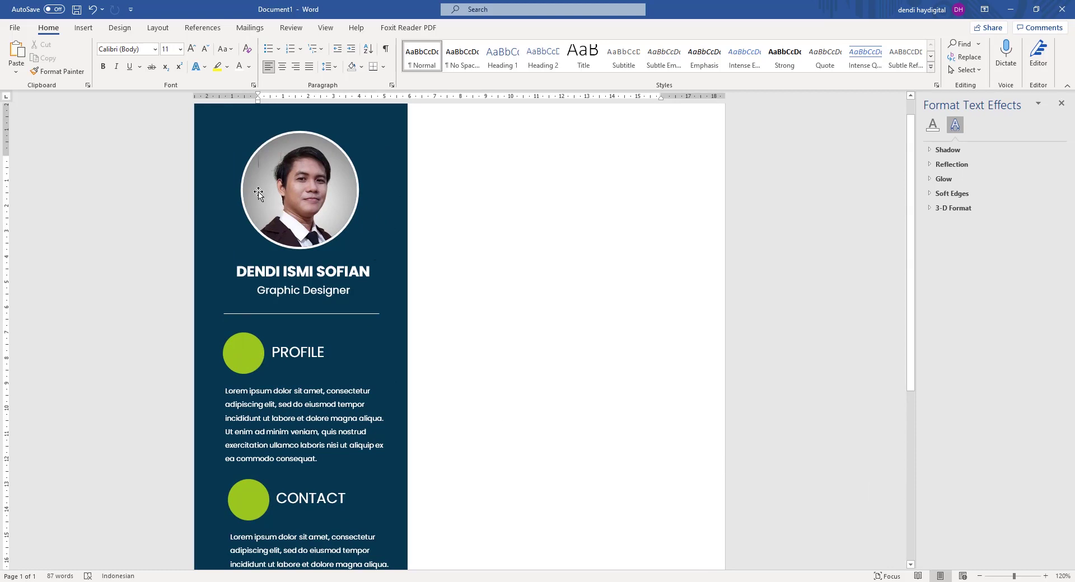
# Connect to the HOMIE NET Wi-Fi network with Connect automatically enabled, then return to Word's Insert tab.
pyautogui.click(947, 581)
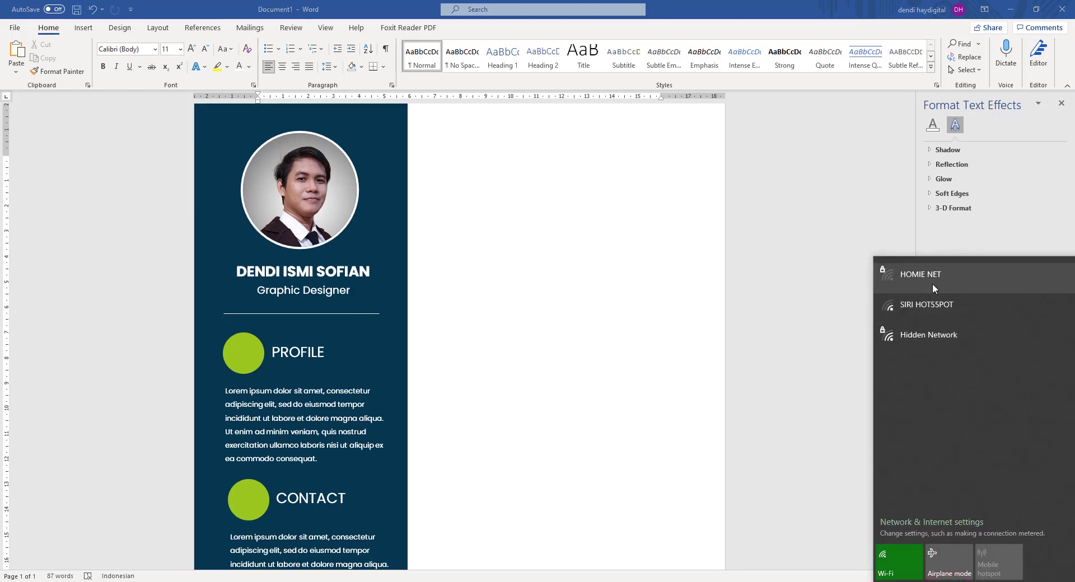
pyautogui.click(932, 281)
pyautogui.click(943, 302)
pyautogui.click(1013, 329)
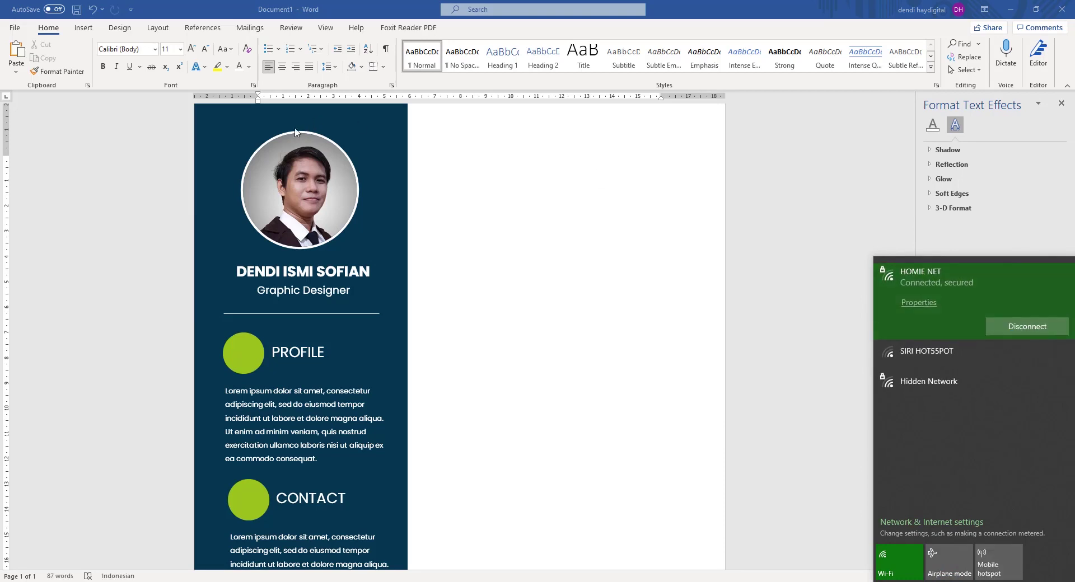
pyautogui.click(81, 31)
pyautogui.click(83, 29)
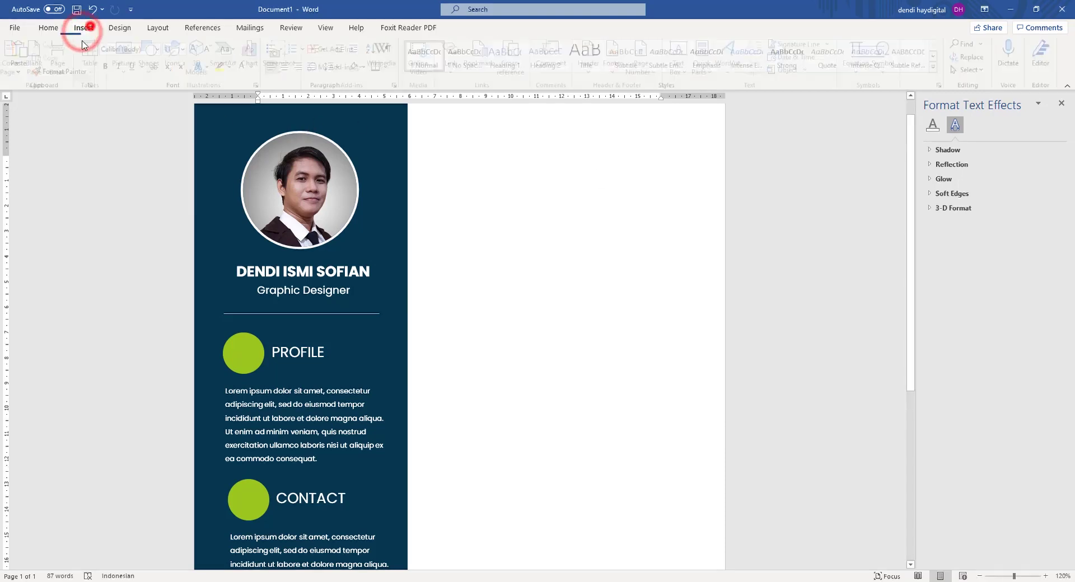
# Search the Icons library for 'profil' and pick the solid person icon.
pyautogui.click(178, 55)
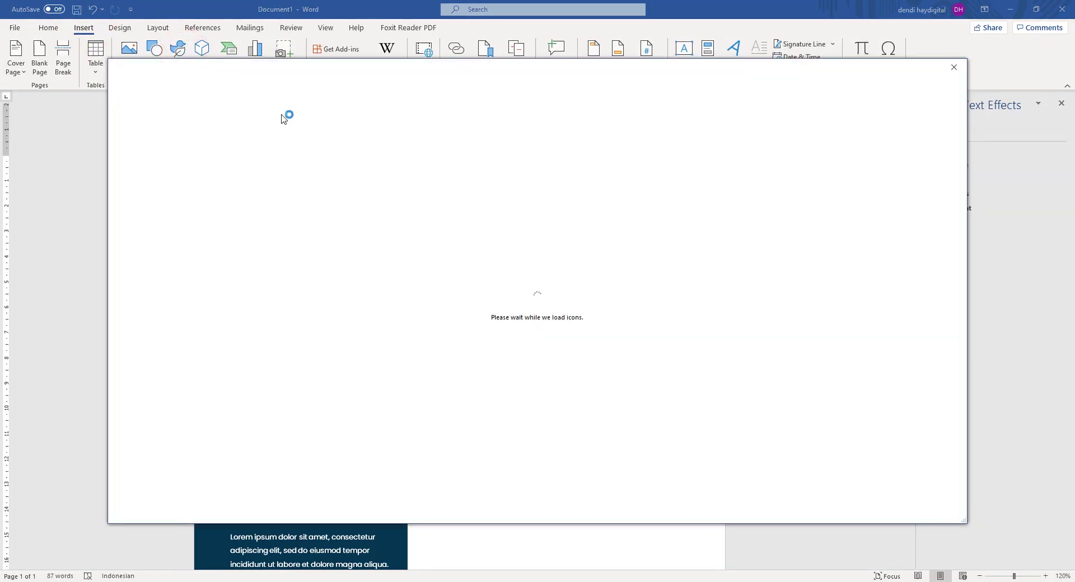
pyautogui.click(267, 128)
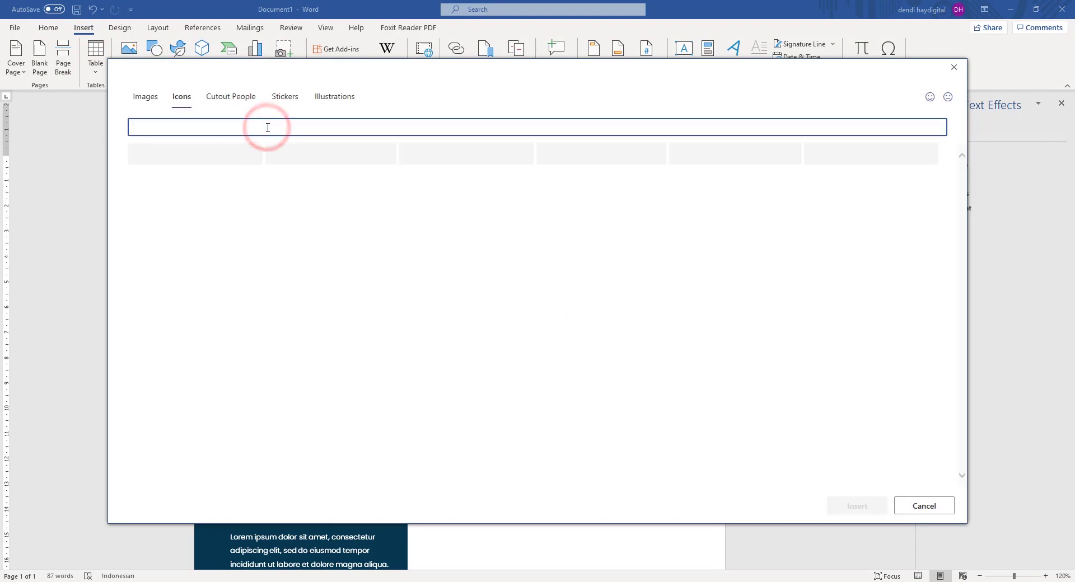
pyautogui.write('profile')
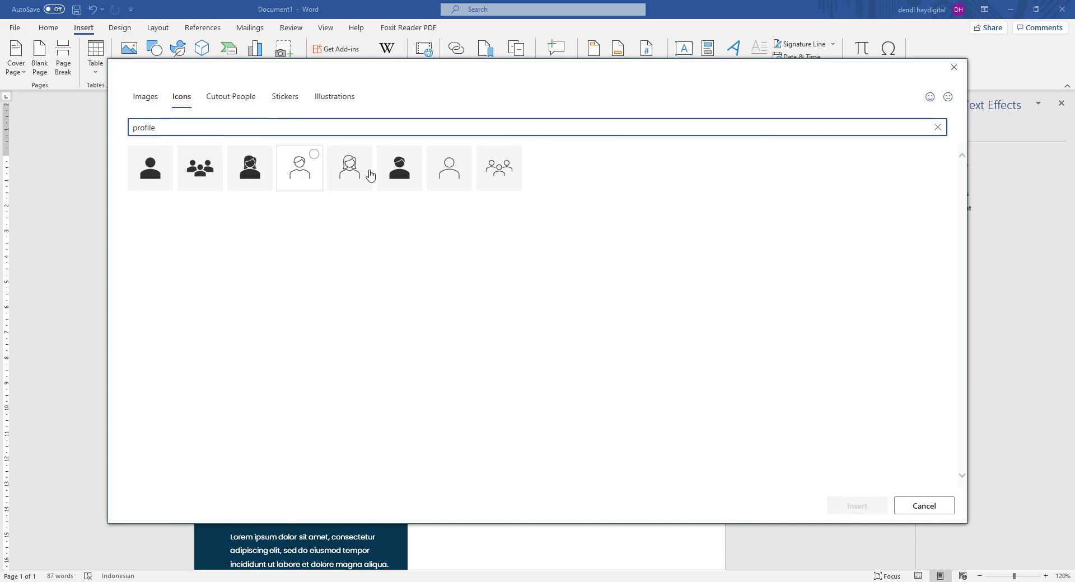
pyautogui.click(147, 172)
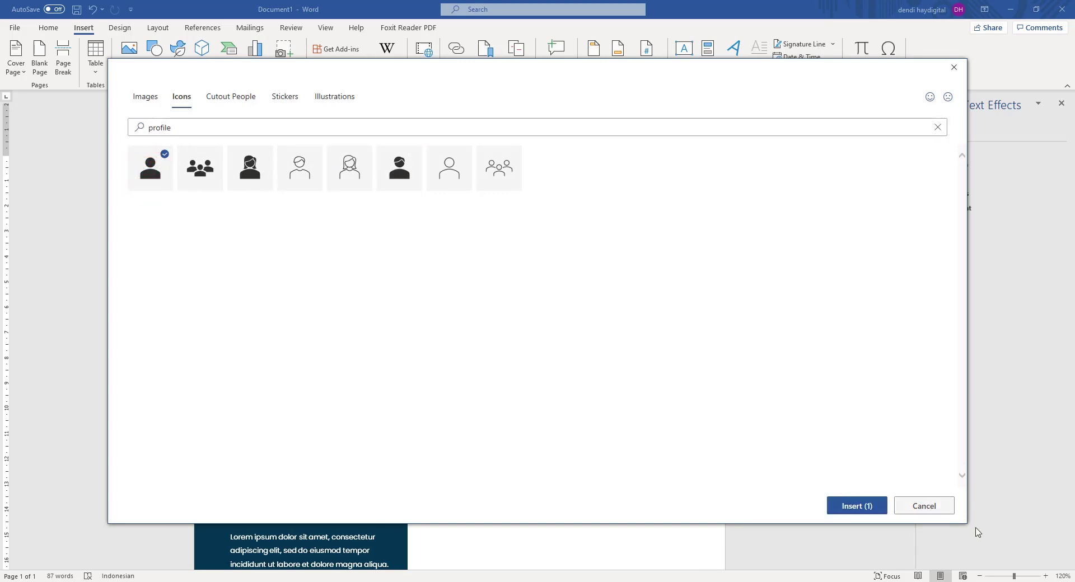
# Add the telephone and head-with-gears icons via 'tel' and 'idea' searches, then insert all three.
pyautogui.click(192, 127)
pyautogui.doubleClick(173, 127)
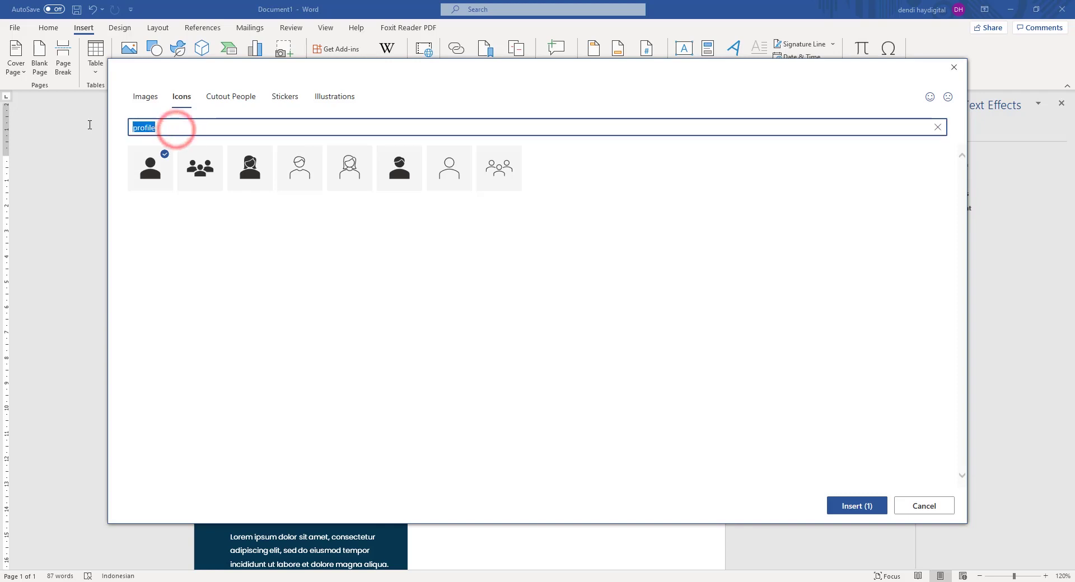
pyautogui.write('dontact')
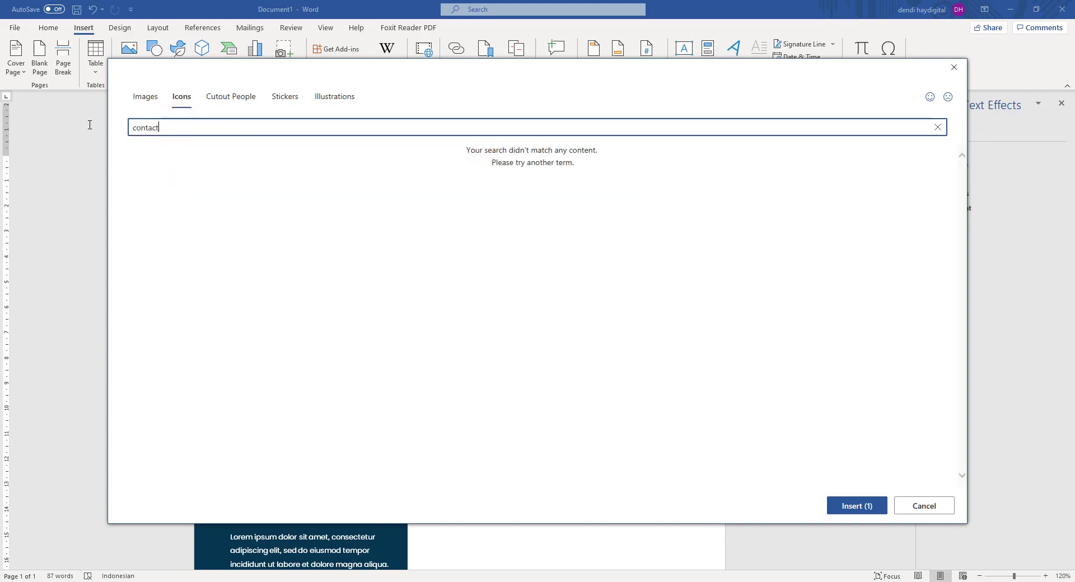
pyautogui.doubleClick(142, 127)
pyautogui.write('t')
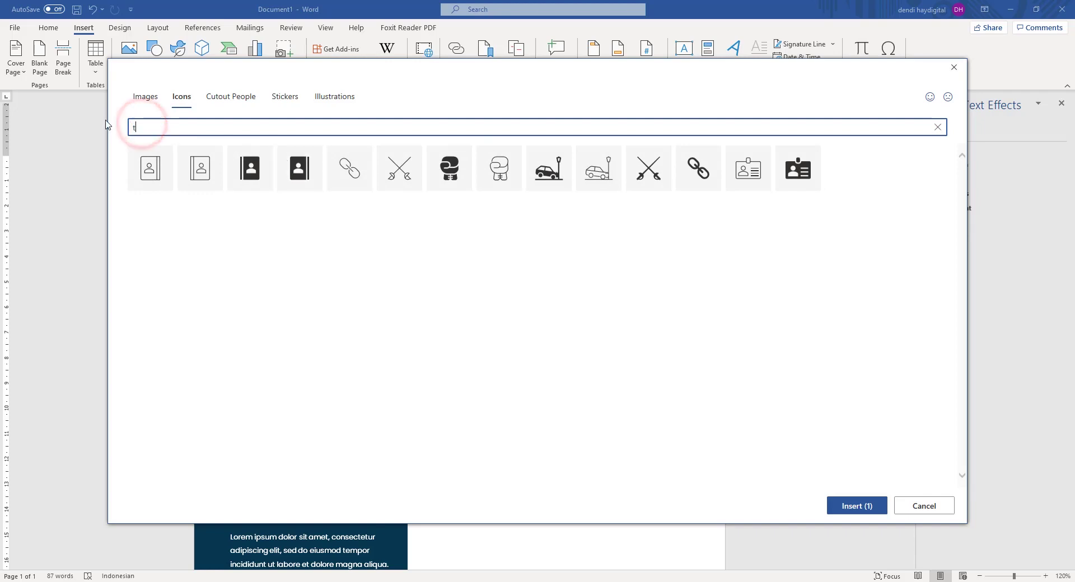
pyautogui.write('elephone')
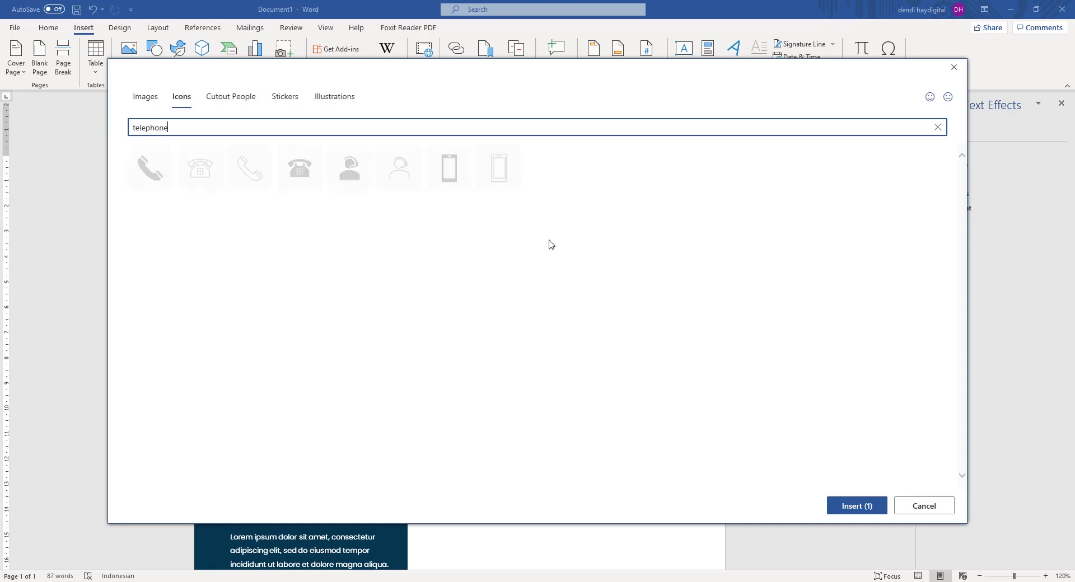
pyautogui.click(150, 168)
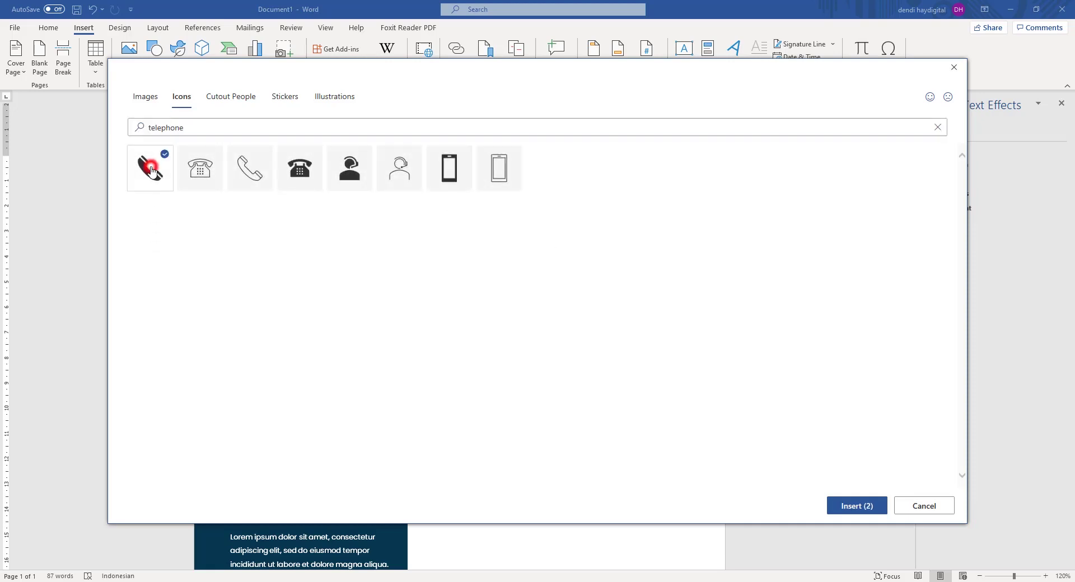
pyautogui.doubleClick(178, 129)
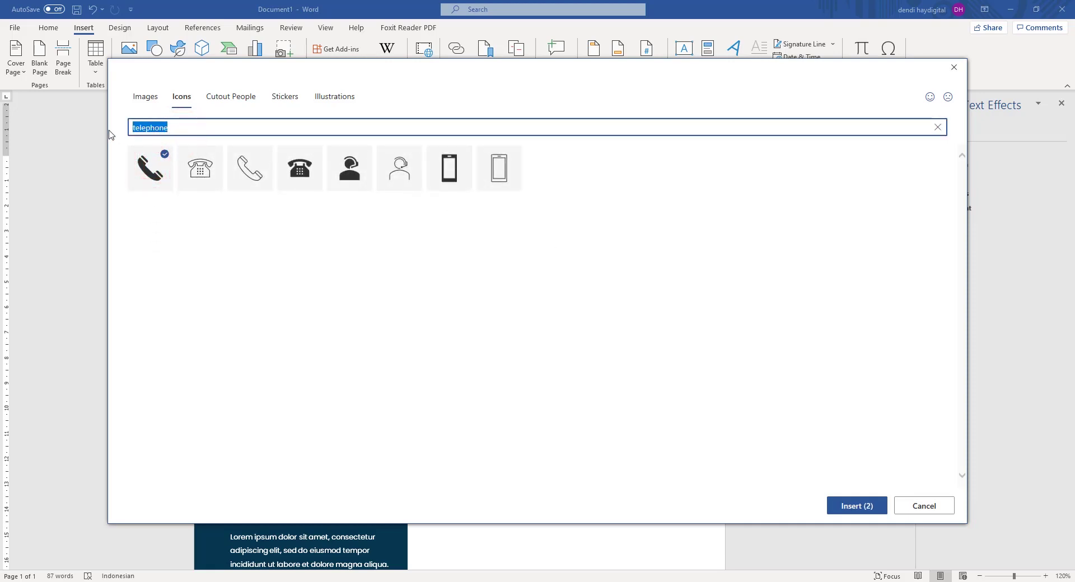
pyautogui.write('idea')
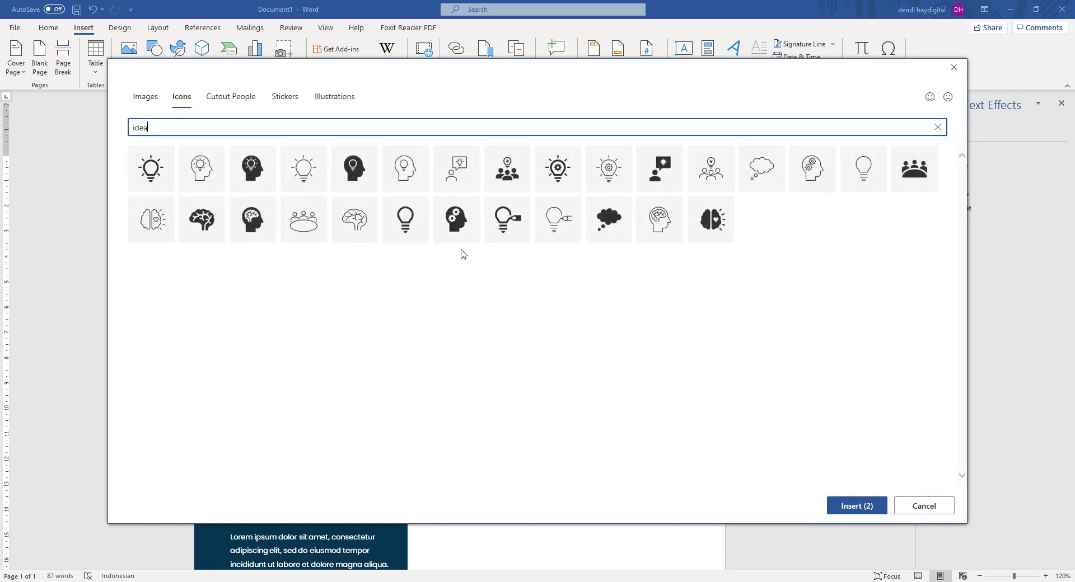
pyautogui.click(463, 227)
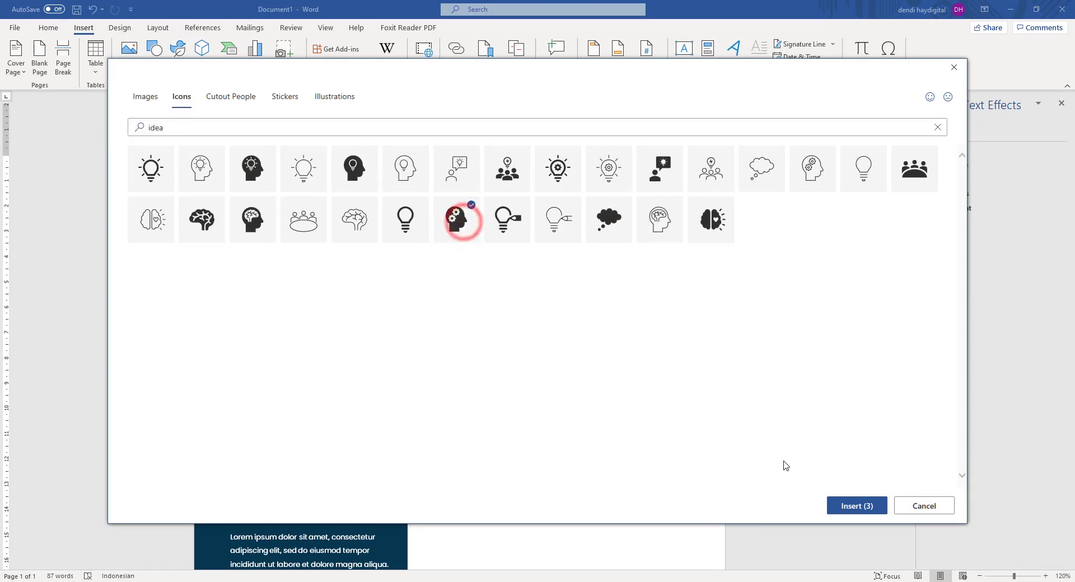
pyautogui.click(849, 507)
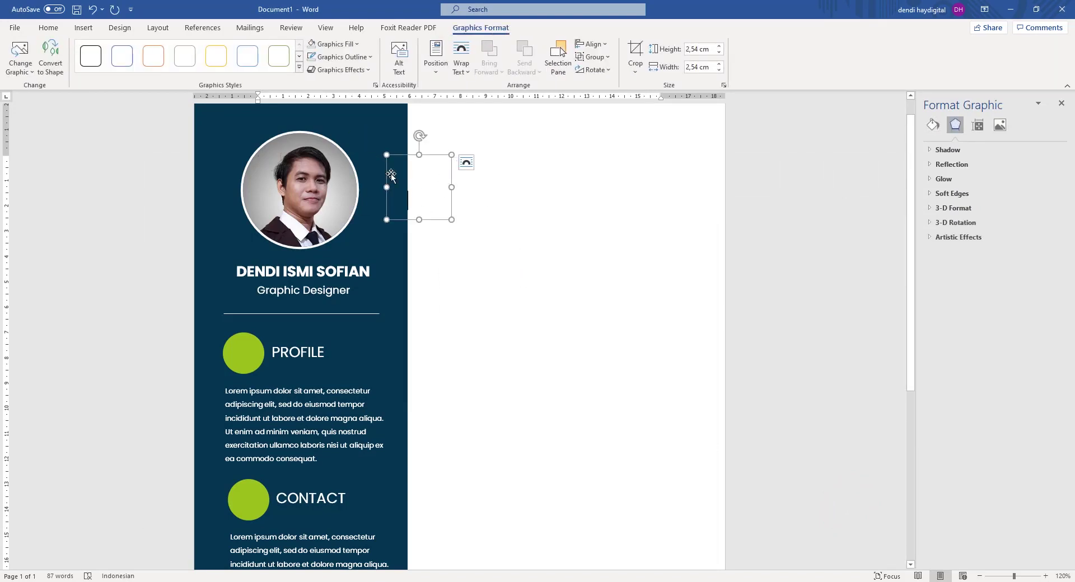
# Drag the white shape and navy sidebar aside, undoing the accidental sidebar move.
pyautogui.click(132, 156)
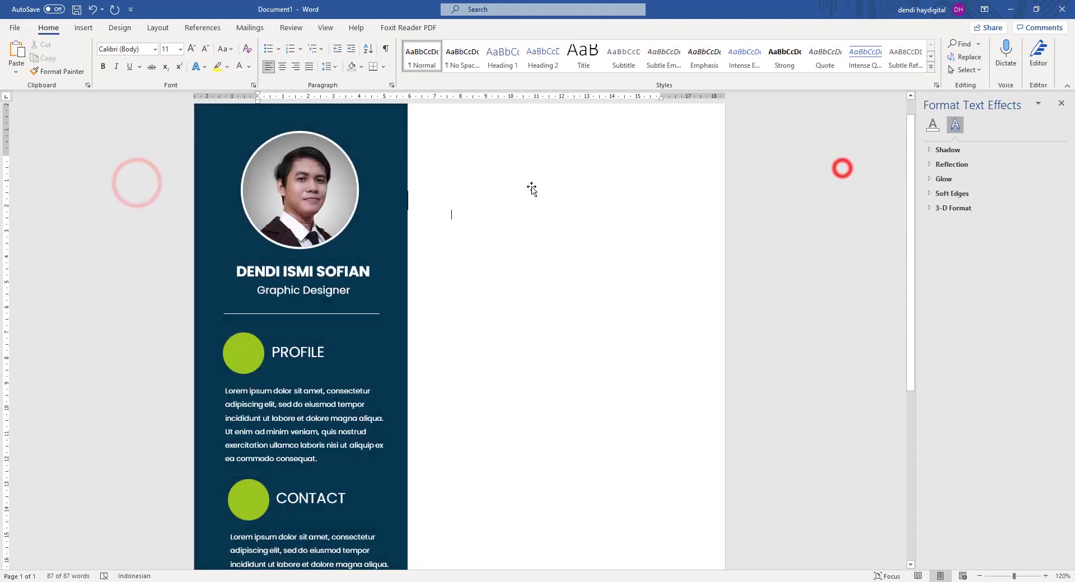
pyautogui.moveTo(488, 165); pyautogui.dragTo(645, 171)
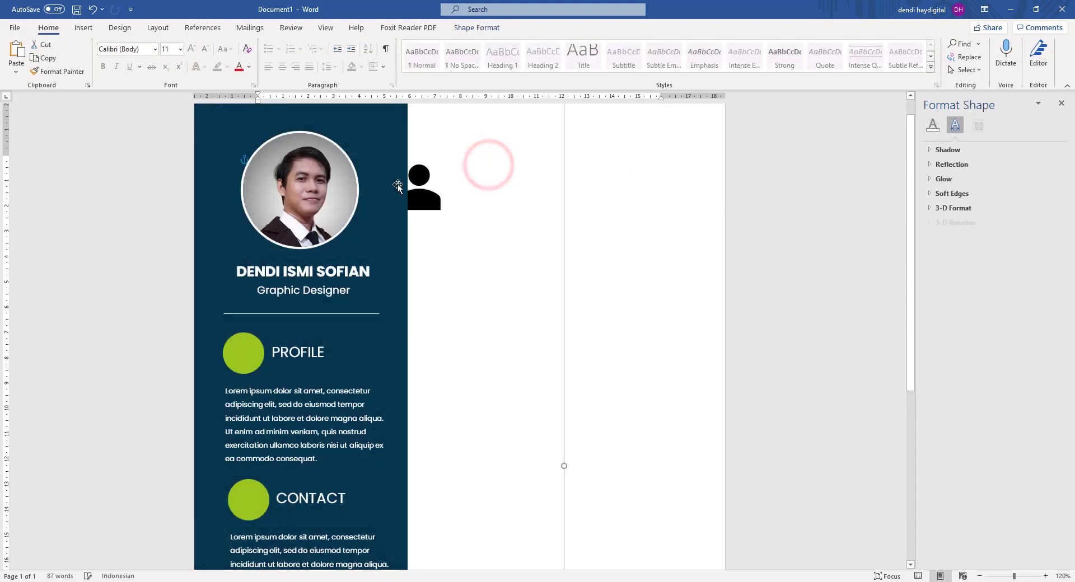
pyautogui.moveTo(391, 146); pyautogui.dragTo(296, 174)
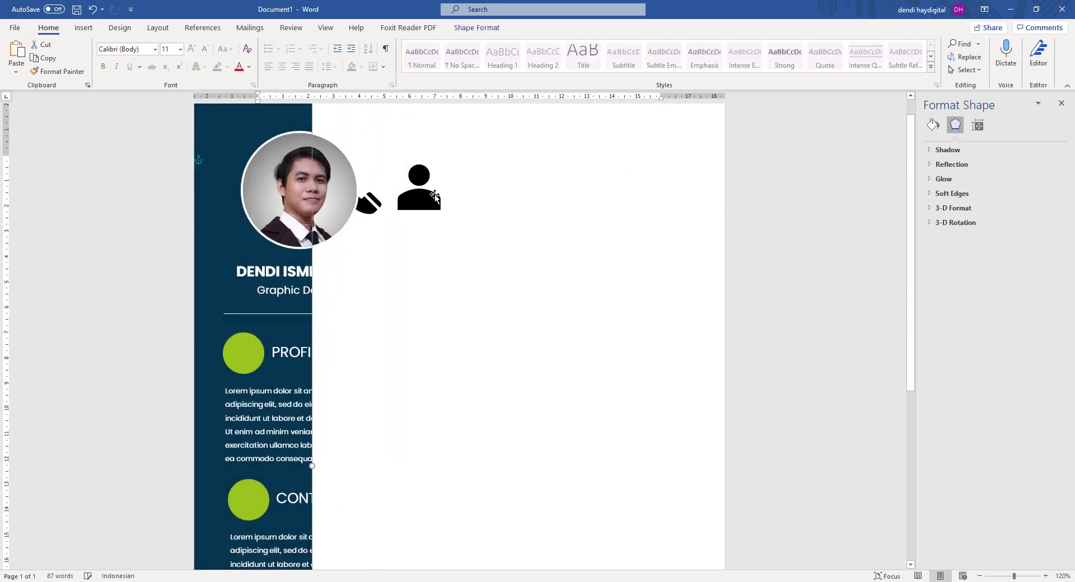
pyautogui.moveTo(425, 199); pyautogui.dragTo(544, 201)
pyautogui.hotkey('ctrl', 'z')
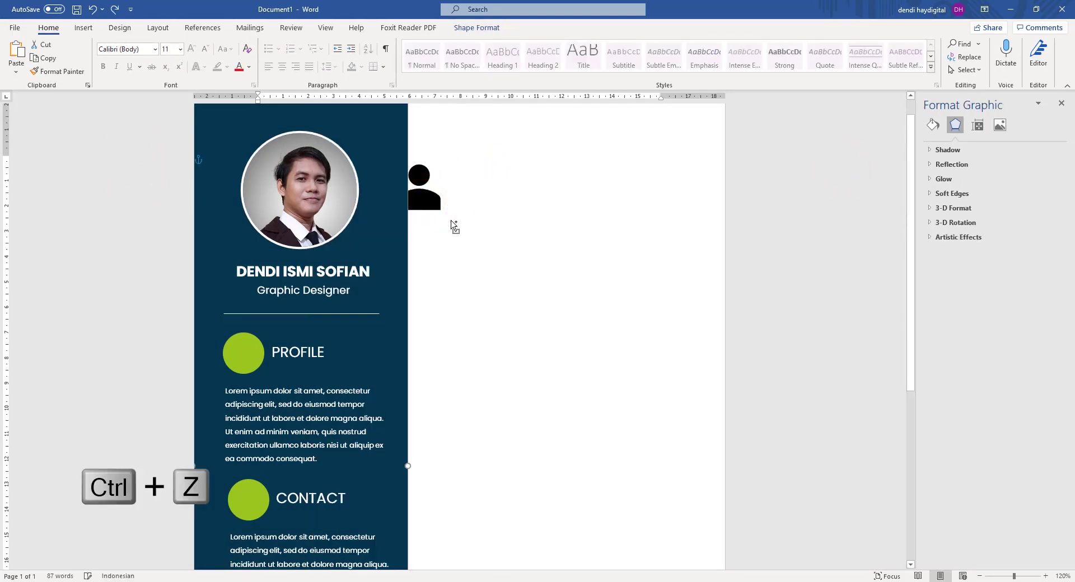
# Slide the profile photo and navy sidebar right to uncover the three icons.
pyautogui.click(131, 186)
pyautogui.click(86, 169)
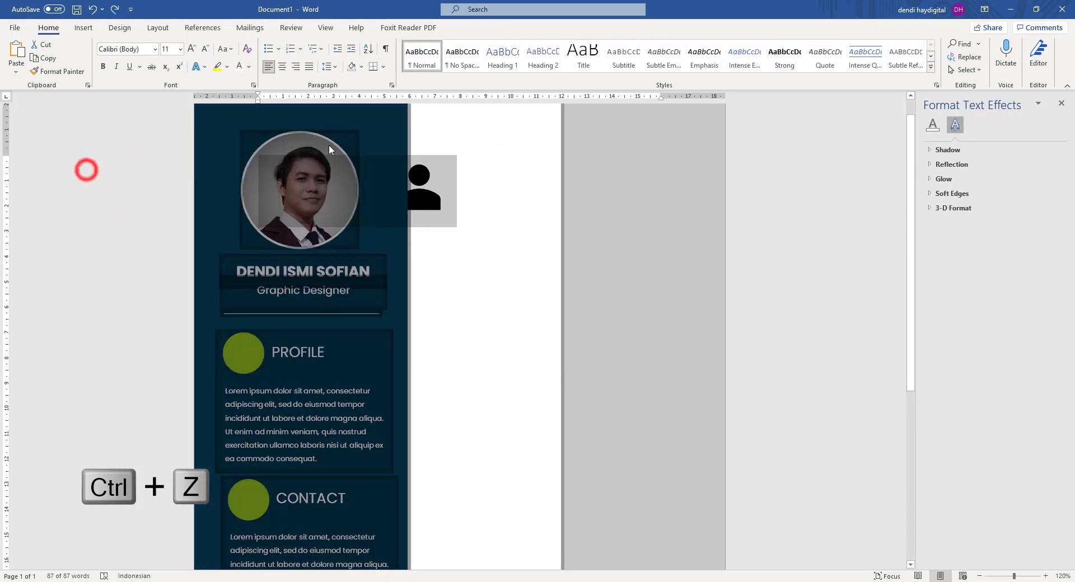
pyautogui.click(548, 145)
pyautogui.click(321, 151)
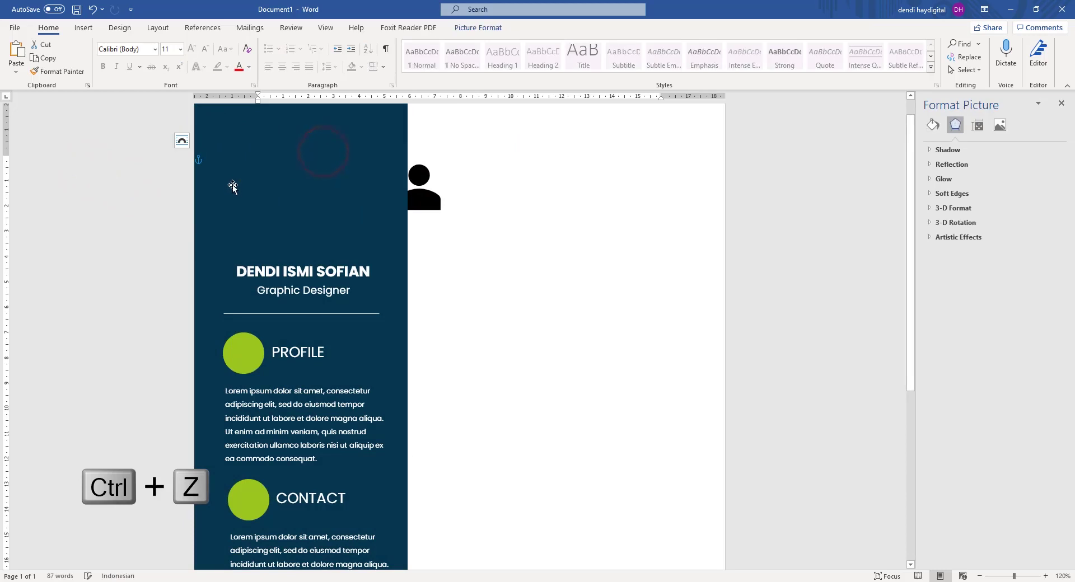
pyautogui.moveTo(312, 178); pyautogui.dragTo(576, 178)
pyautogui.moveTo(331, 149); pyautogui.dragTo(625, 175)
pyautogui.click(288, 187)
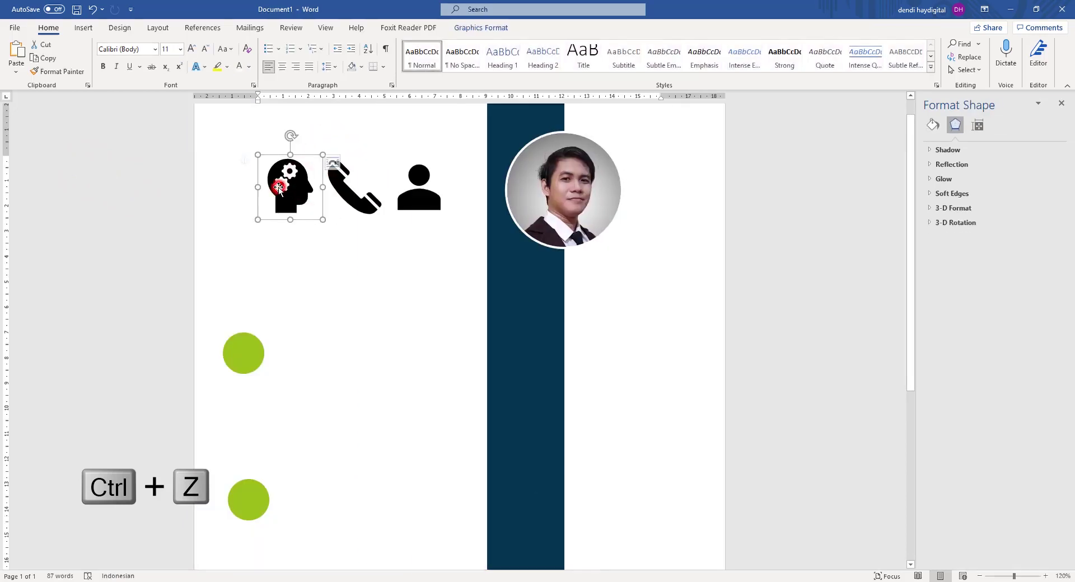
# Set the person icon to In Front of Text and shrink it onto the PROFILE green circle.
pyautogui.click(352, 196)
pyautogui.click(448, 199)
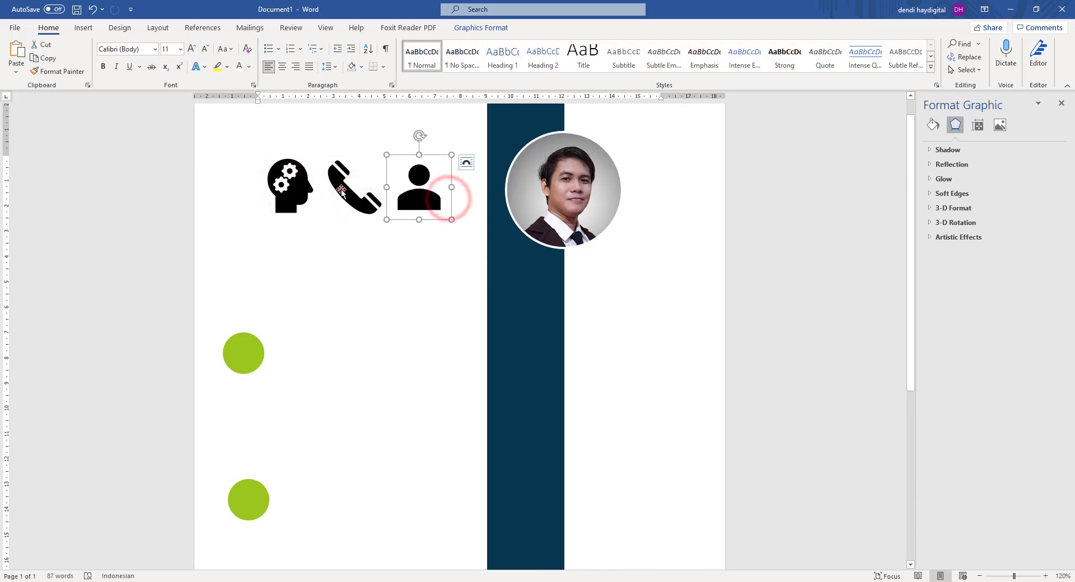
pyautogui.click(353, 188)
pyautogui.click(419, 196)
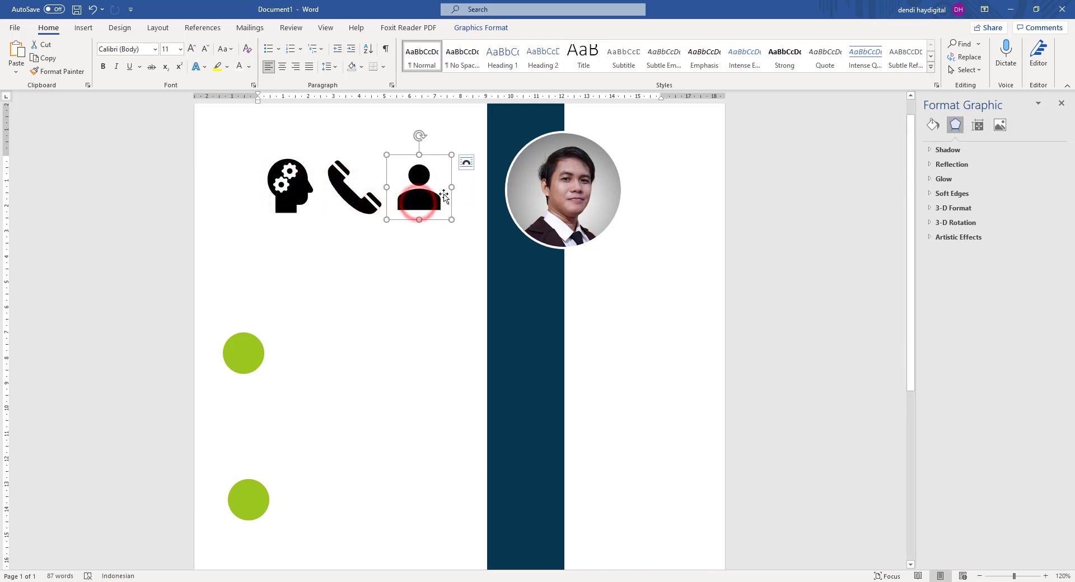
pyautogui.rightClick(419, 202)
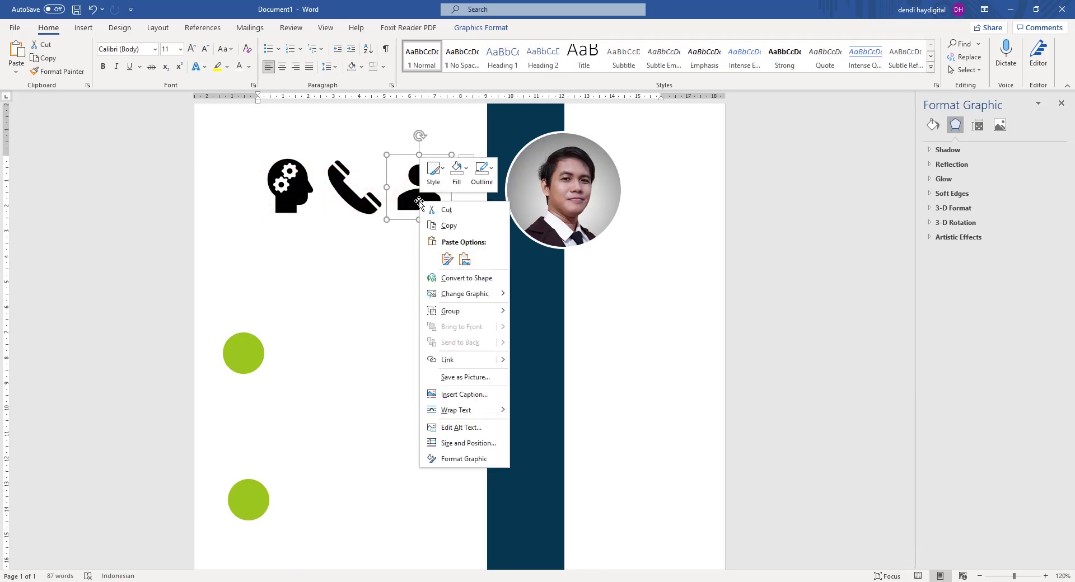
pyautogui.click(468, 412)
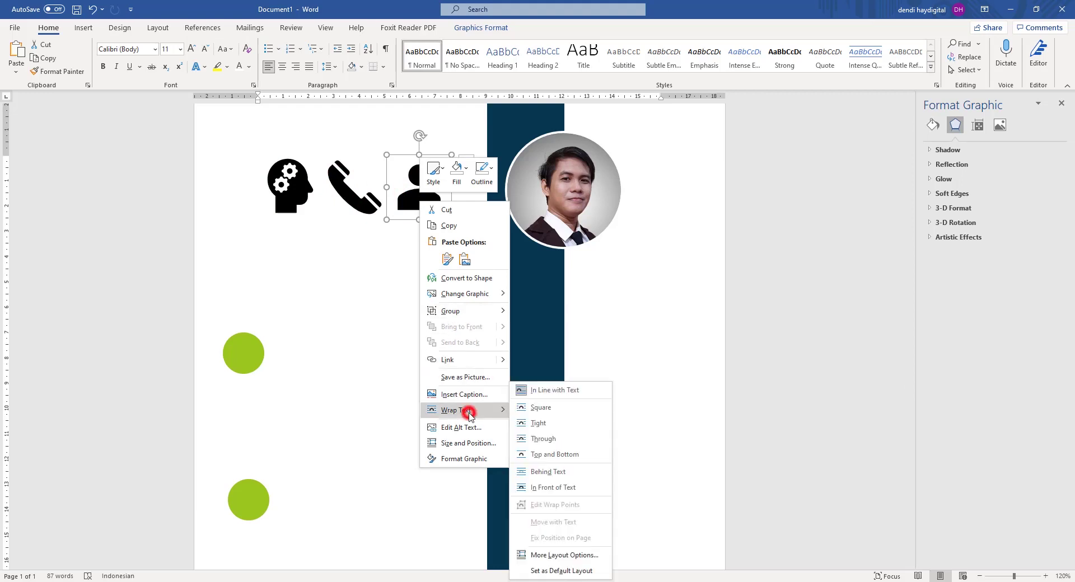
pyautogui.click(559, 487)
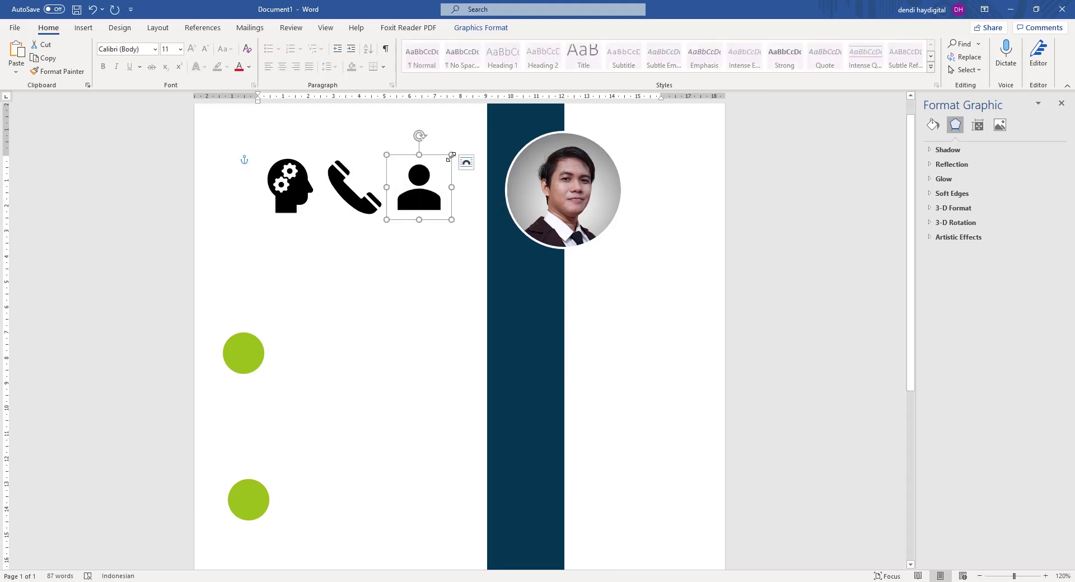
pyautogui.moveTo(451, 155); pyautogui.dragTo(247, 353)
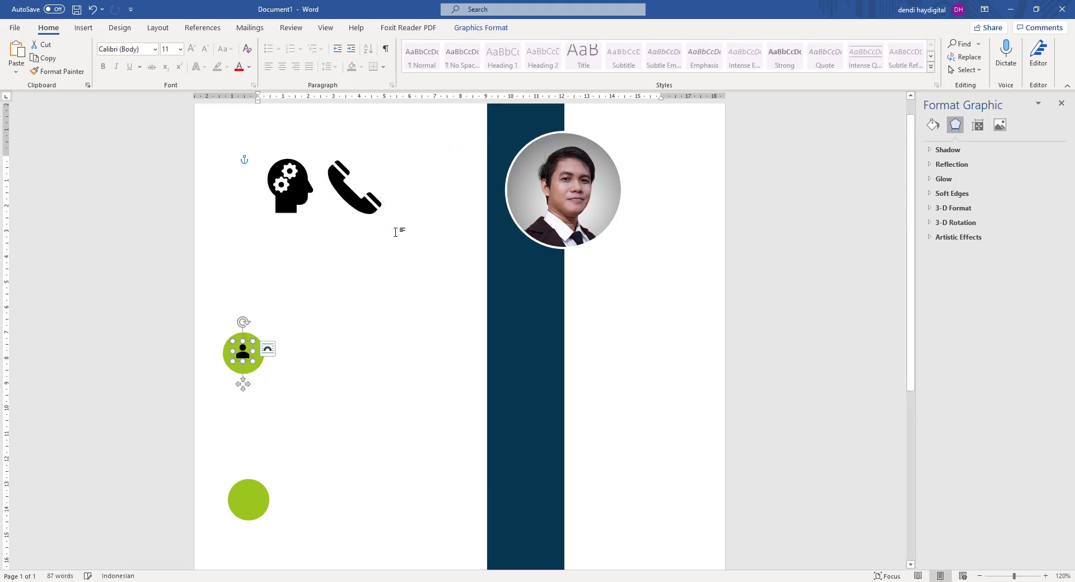
# Float the phone icon in front of text, size it onto a green circle, and adjust the person icon.
pyautogui.click(333, 190)
pyautogui.rightClick(337, 179)
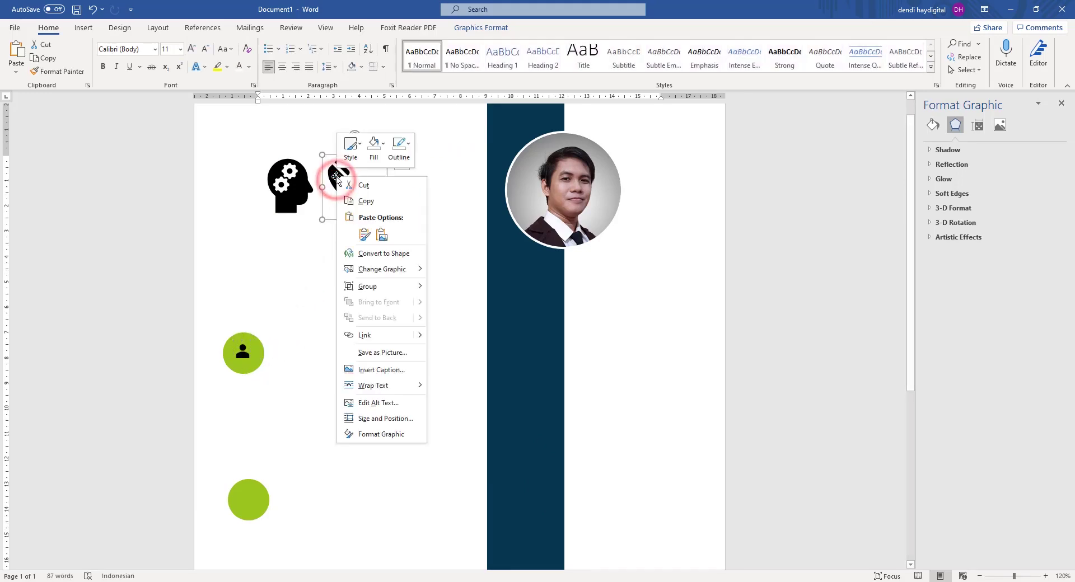
pyautogui.click(391, 383)
pyautogui.click(469, 484)
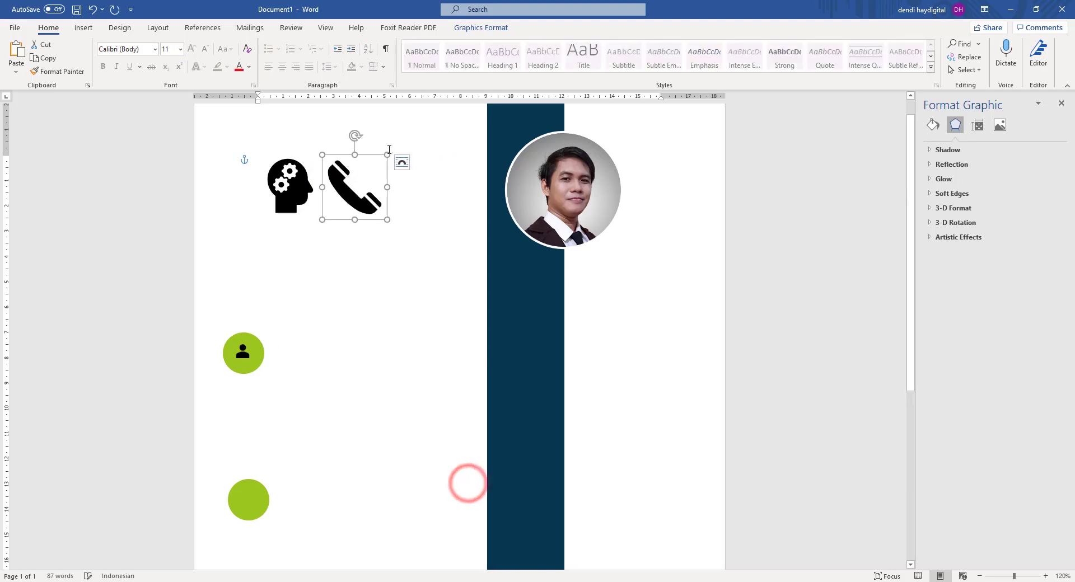
pyautogui.moveTo(386, 155); pyautogui.dragTo(256, 509)
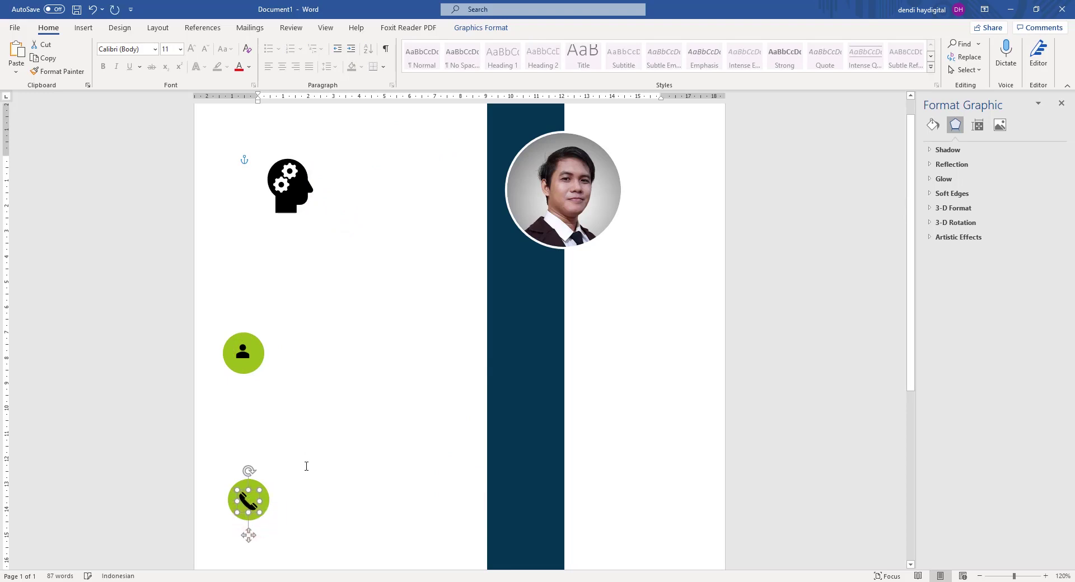
pyautogui.click(244, 354)
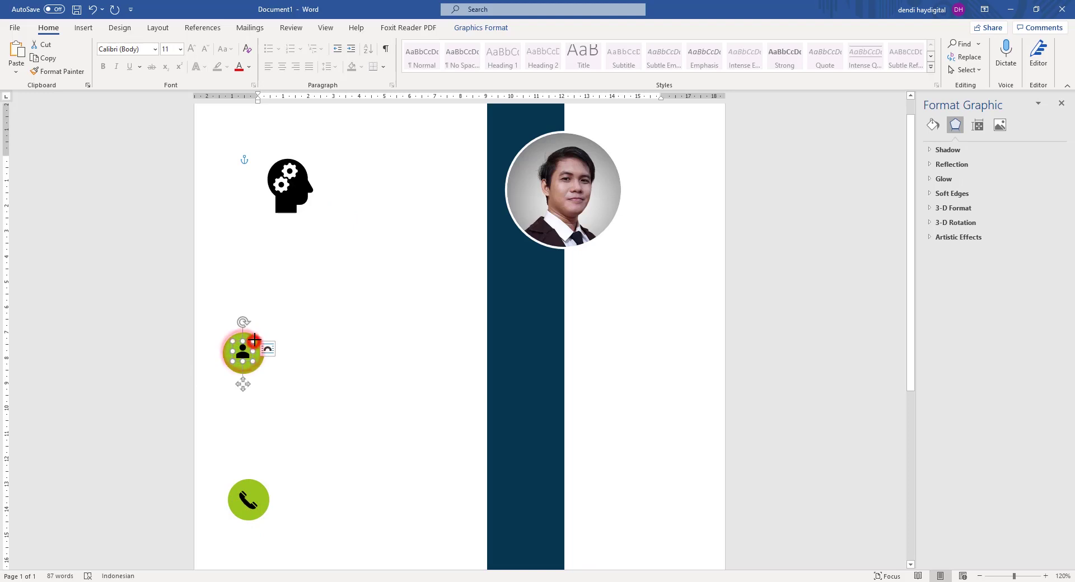
pyautogui.moveTo(253, 341); pyautogui.dragTo(251, 341)
# Float the head-with-gears icon in front of text and place it on the bottom green circle.
pyautogui.click(296, 189)
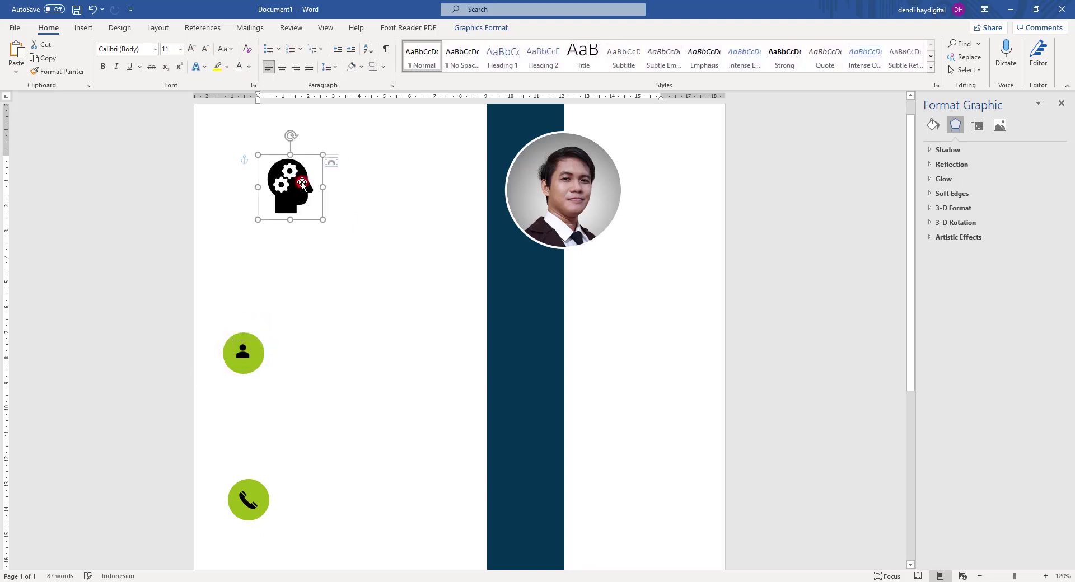
pyautogui.rightClick(300, 189)
pyautogui.click(361, 399)
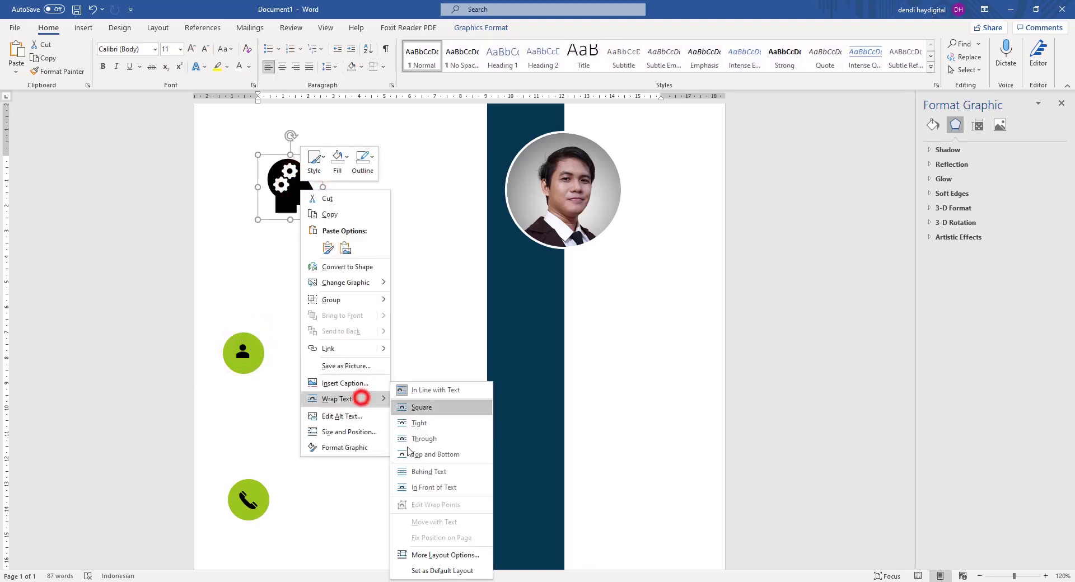
pyautogui.click(423, 490)
pyautogui.scroll(-3, 306, 163)
pyautogui.moveTo(303, 116); pyautogui.dragTo(261, 542)
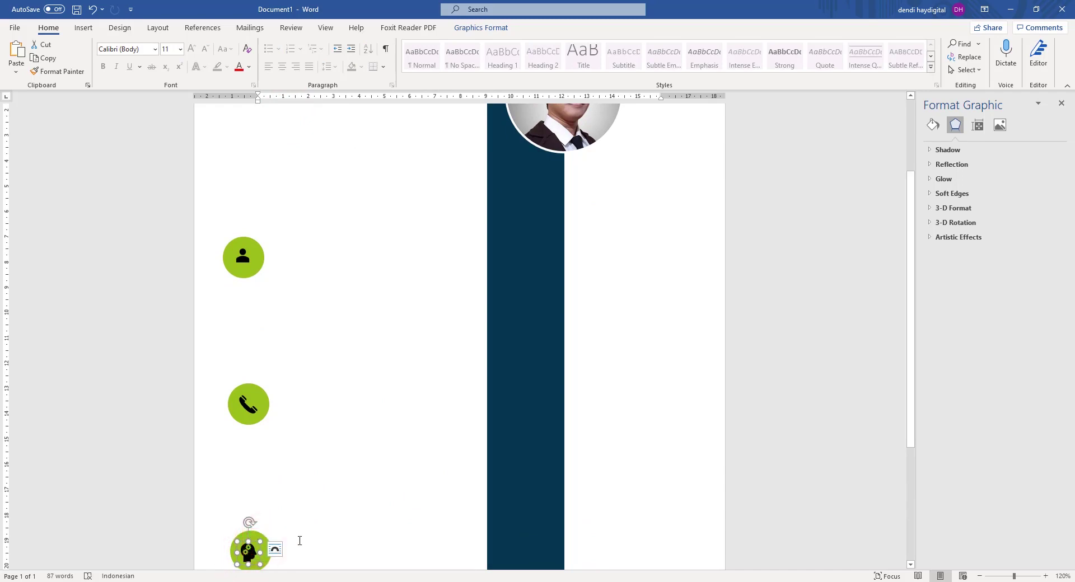
# Move the navy rectangle to the page's left edge and set the round photo on it above the name.
pyautogui.click(353, 466)
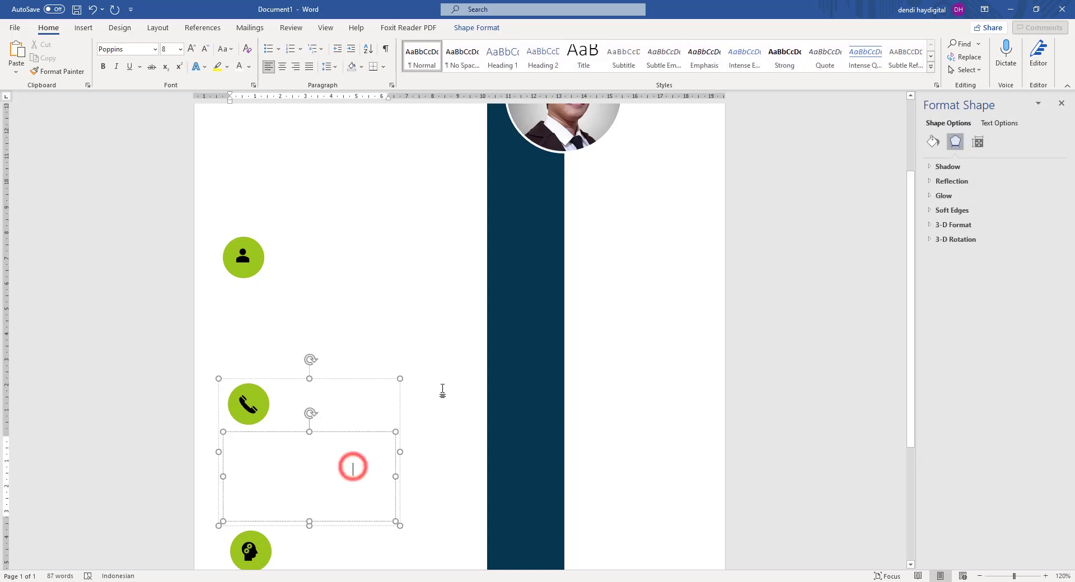
pyautogui.scroll(-3, 441, 391)
pyautogui.click(502, 253)
pyautogui.moveTo(482, 253); pyautogui.dragTo(283, 257)
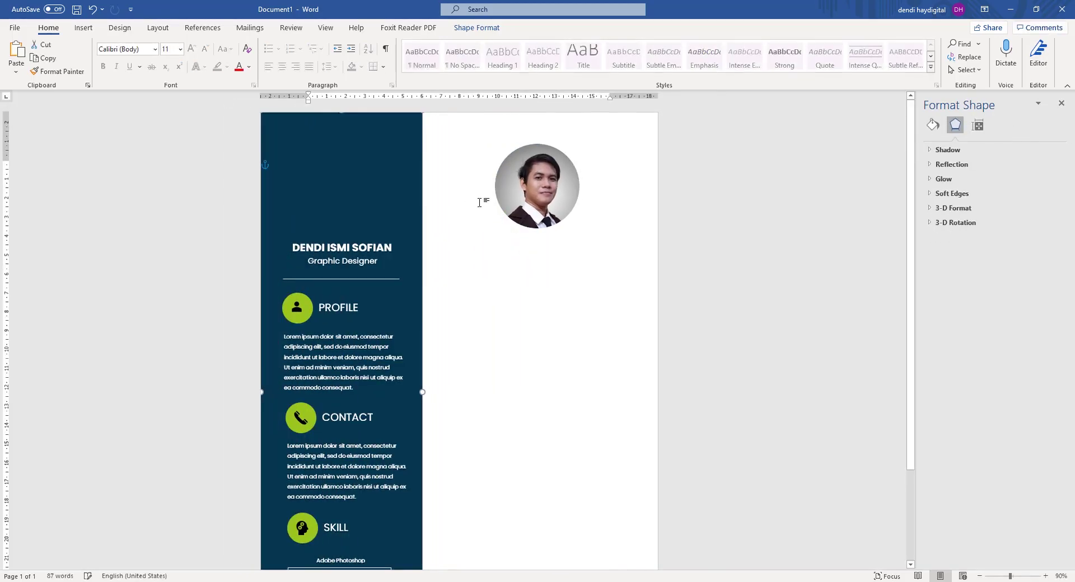
pyautogui.moveTo(537, 196); pyautogui.dragTo(337, 194)
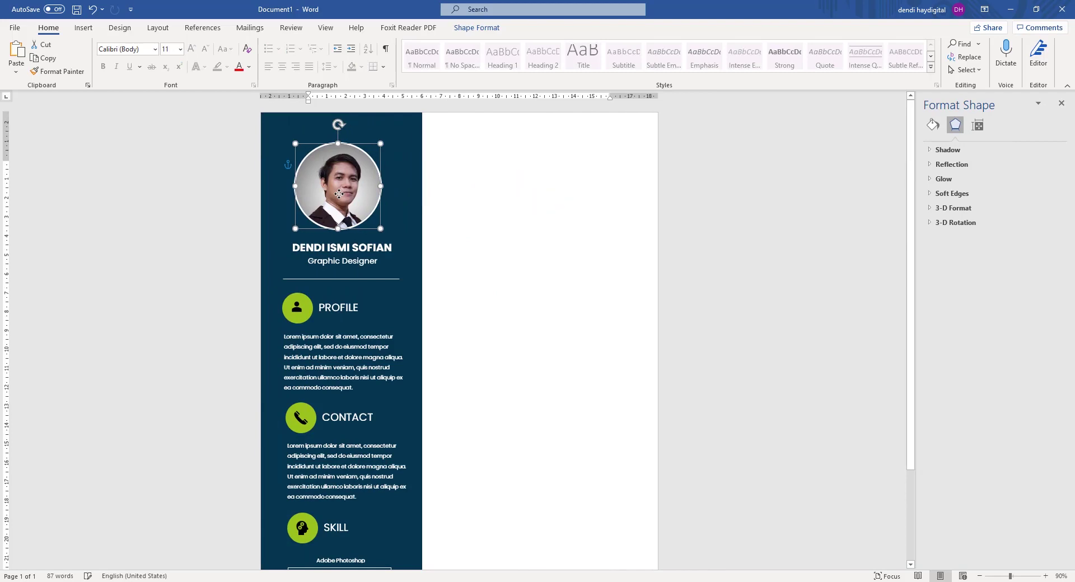
# Shift the tall white shape left against the navy sidebar.
pyautogui.click(619, 164)
pyautogui.moveTo(594, 189); pyautogui.dragTo(482, 189)
pyautogui.scroll(-4, 667, 208)
pyautogui.click(686, 197)
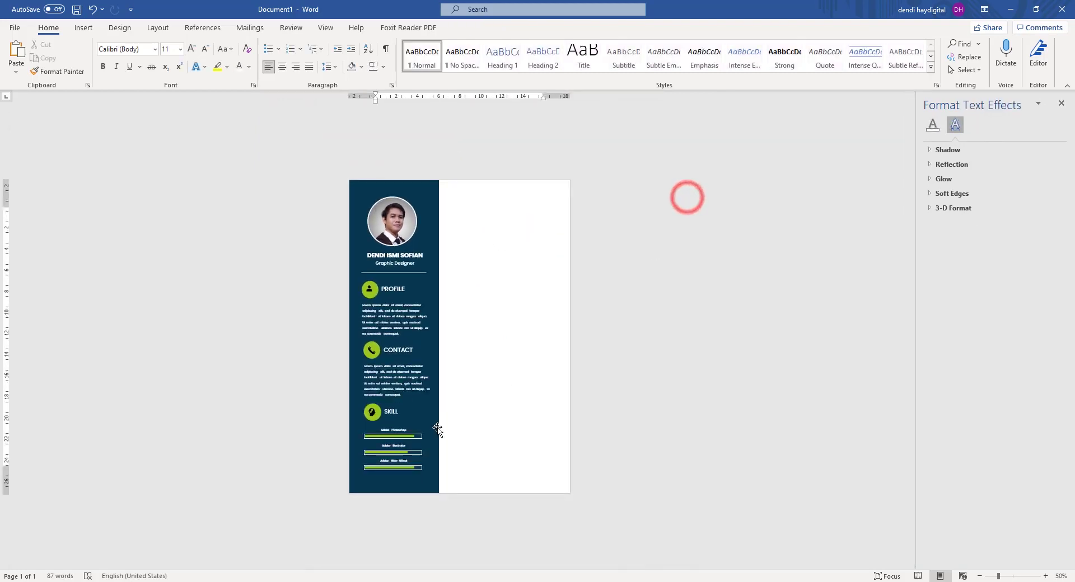
pyautogui.scroll(2, 428, 436)
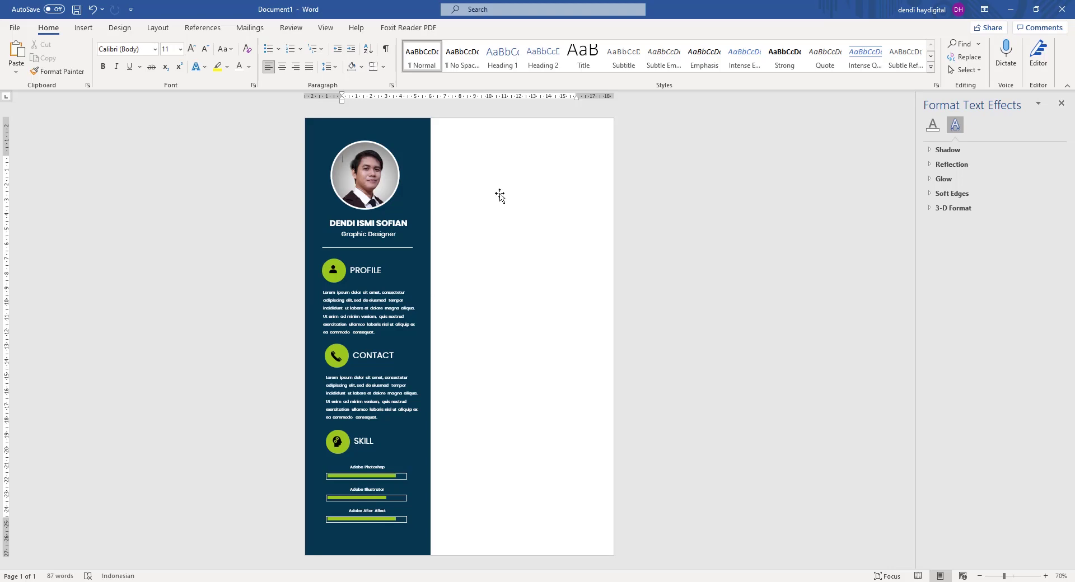
# Draw a rectangle bar across the top of the white area.
pyautogui.click(80, 29)
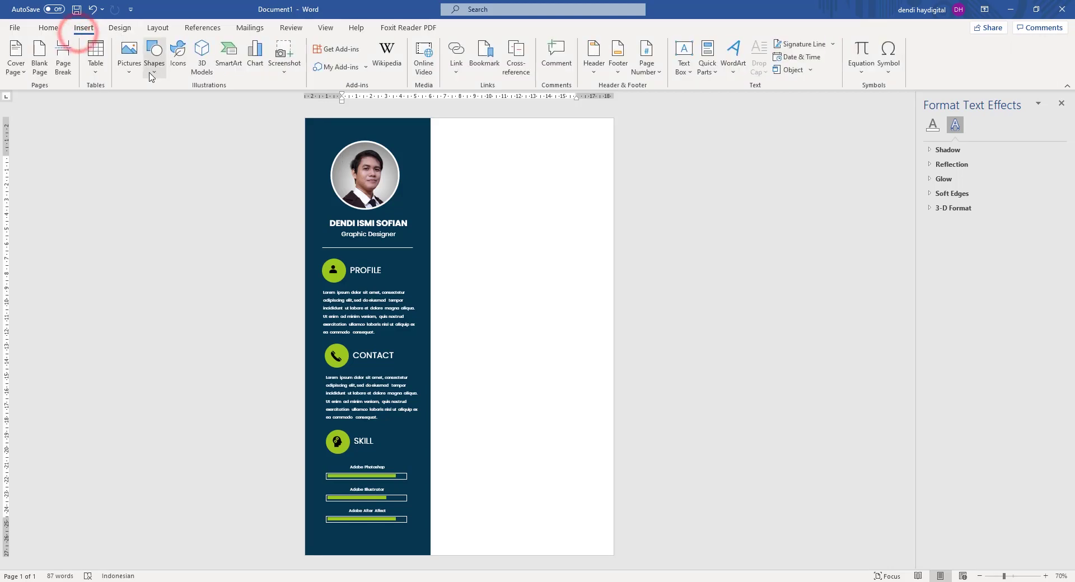
pyautogui.click(158, 69)
pyautogui.click(184, 99)
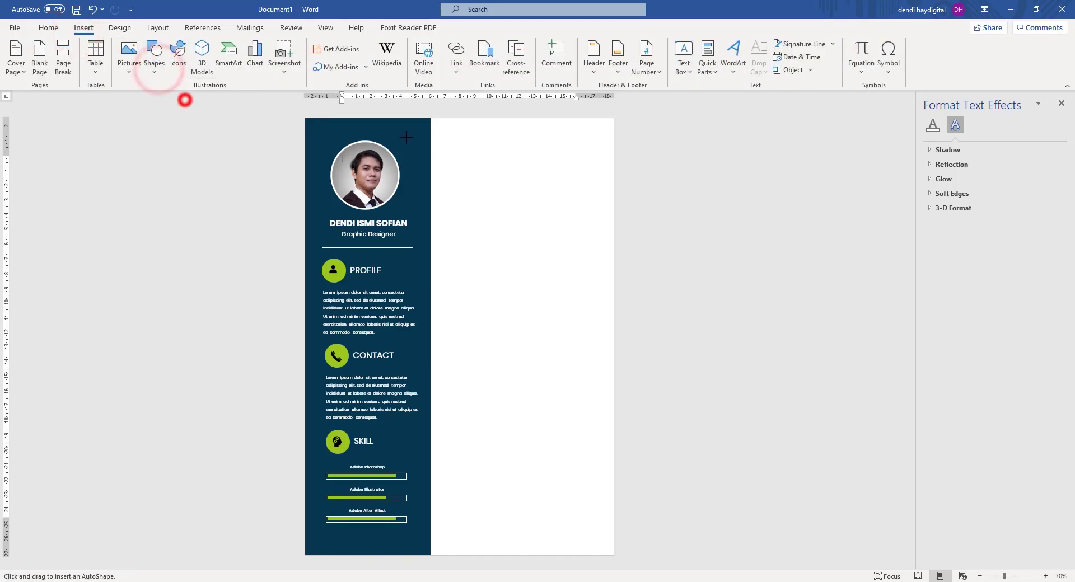
pyautogui.moveTo(426, 147); pyautogui.dragTo(613, 165)
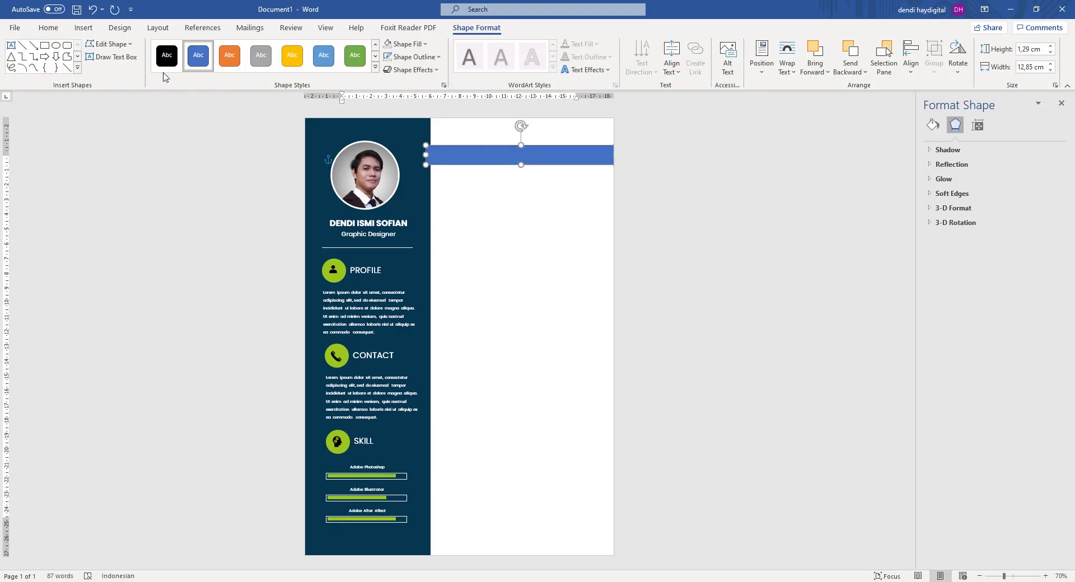
# Give the bar no outline and a solid fill in the recently used green.
pyautogui.click(932, 125)
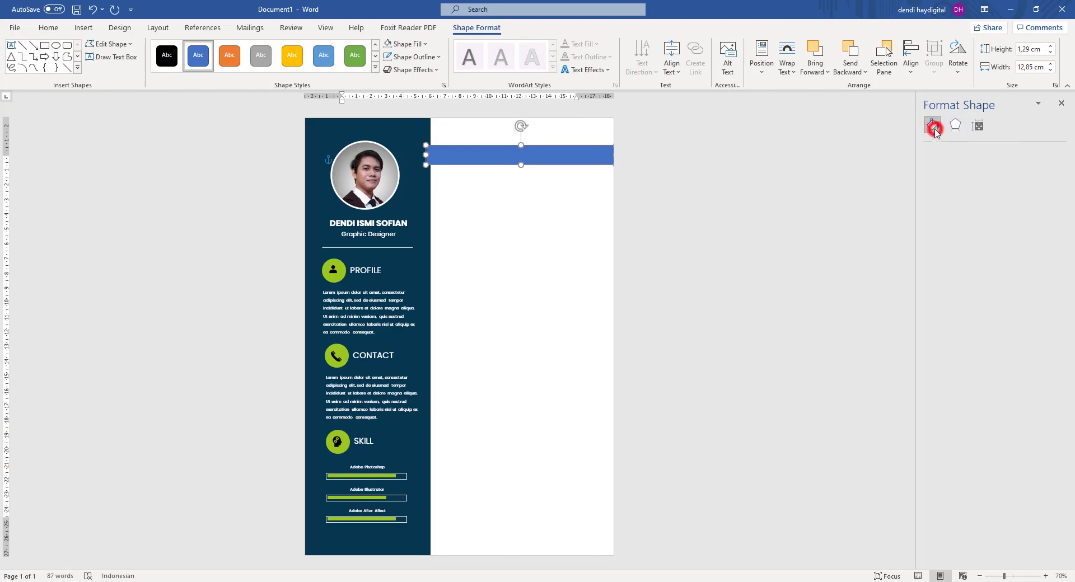
pyautogui.click(949, 290)
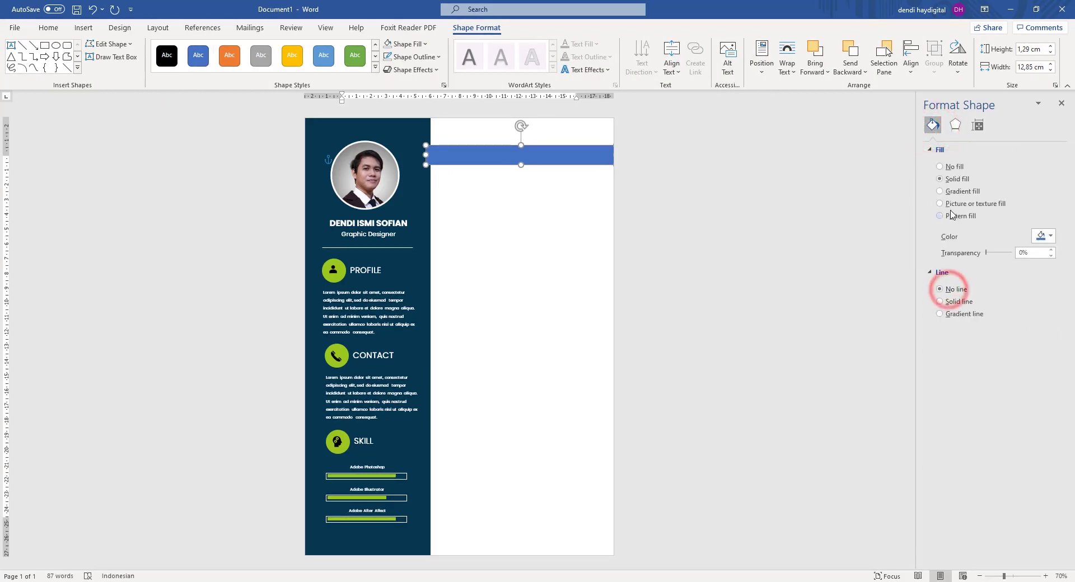
pyautogui.click(941, 178)
pyautogui.click(1040, 235)
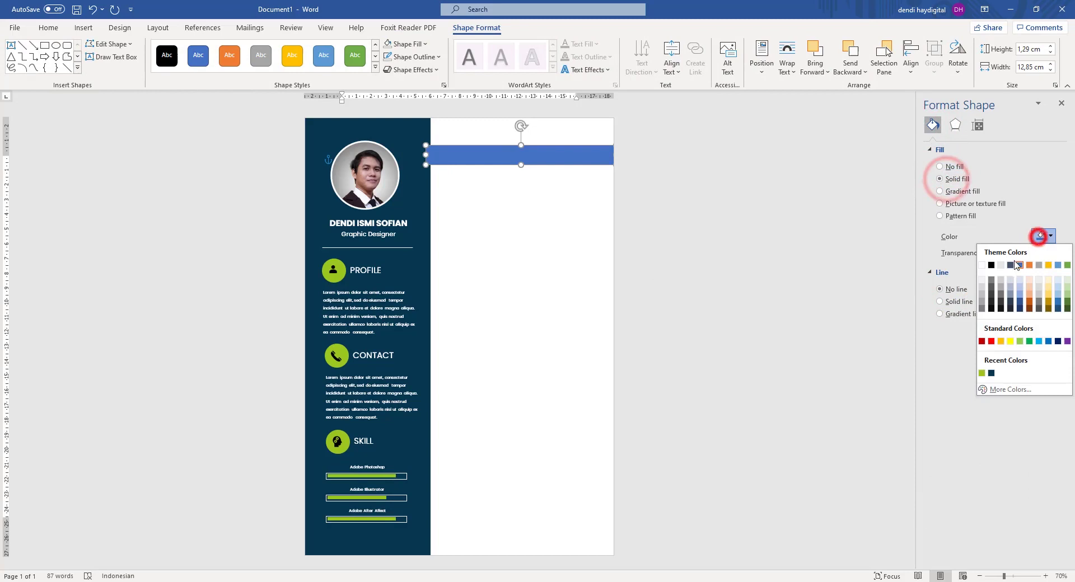
pyautogui.click(981, 373)
pyautogui.click(693, 250)
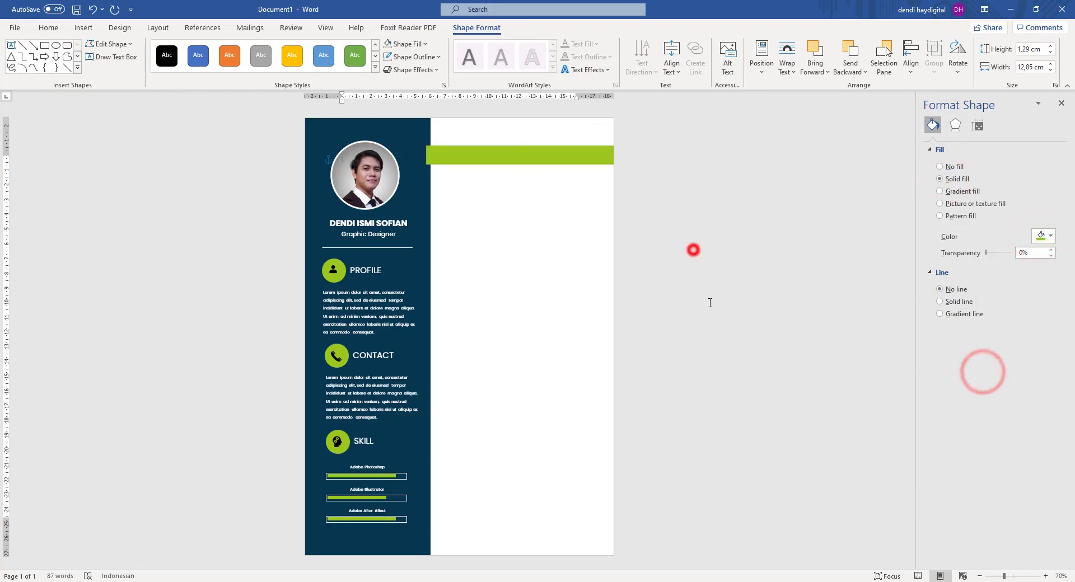
# Widen the navy sidebar and align the green bar's left end to meet it.
pyautogui.click(520, 156)
pyautogui.click(425, 157)
pyautogui.moveTo(425, 157); pyautogui.dragTo(422, 157)
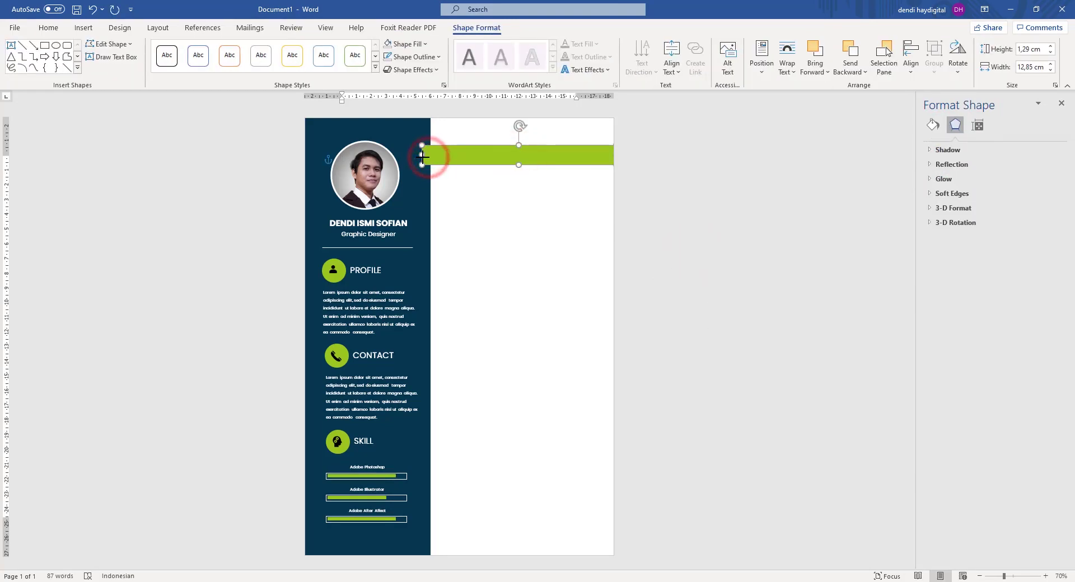
pyautogui.click(678, 158)
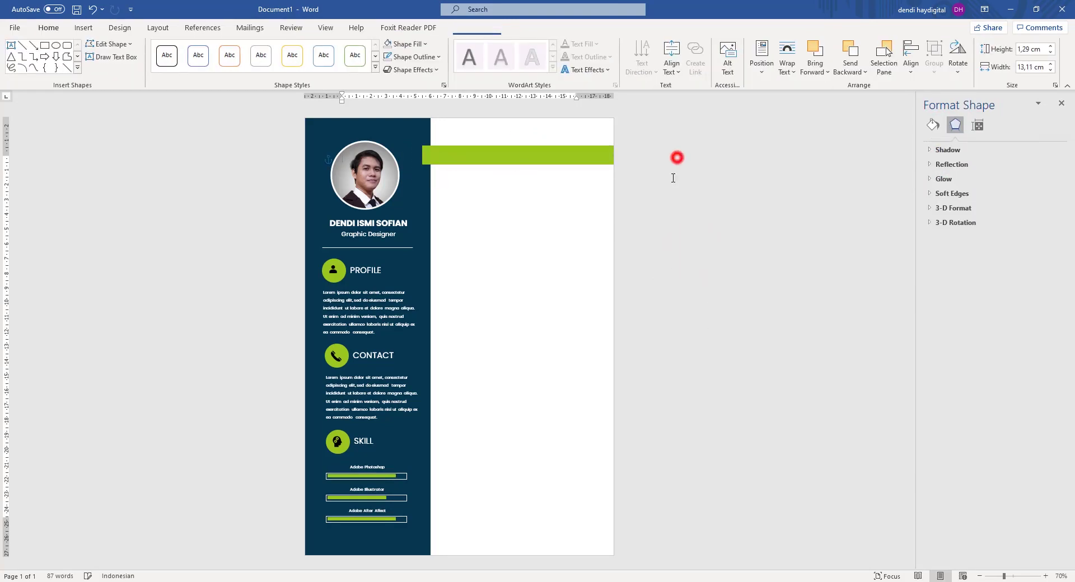
pyautogui.click(432, 221)
pyautogui.moveTo(431, 335); pyautogui.dragTo(437, 335)
pyautogui.click(529, 278)
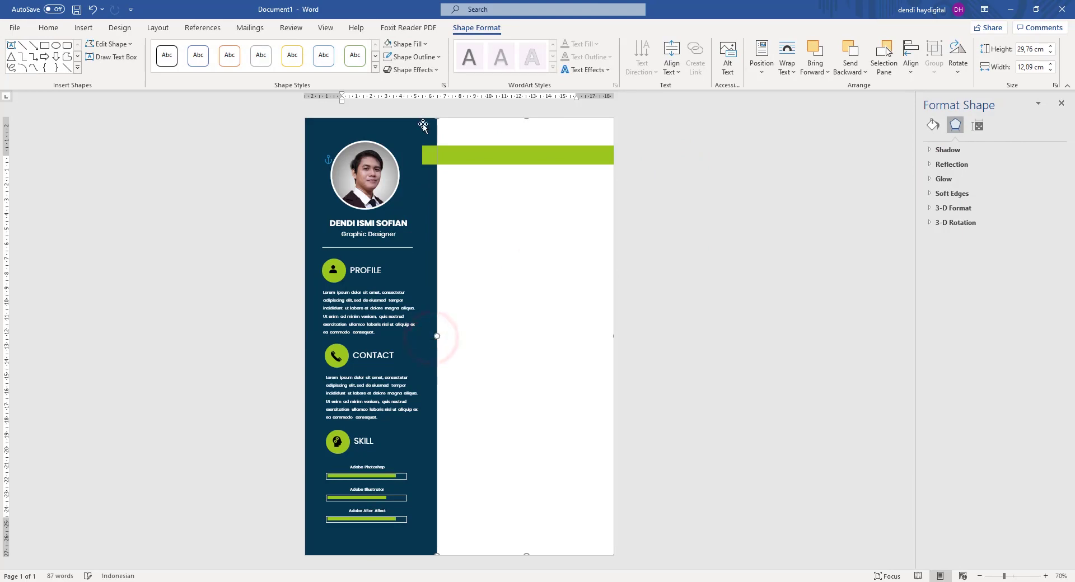
pyautogui.click(427, 153)
pyautogui.moveTo(422, 155); pyautogui.dragTo(426, 155)
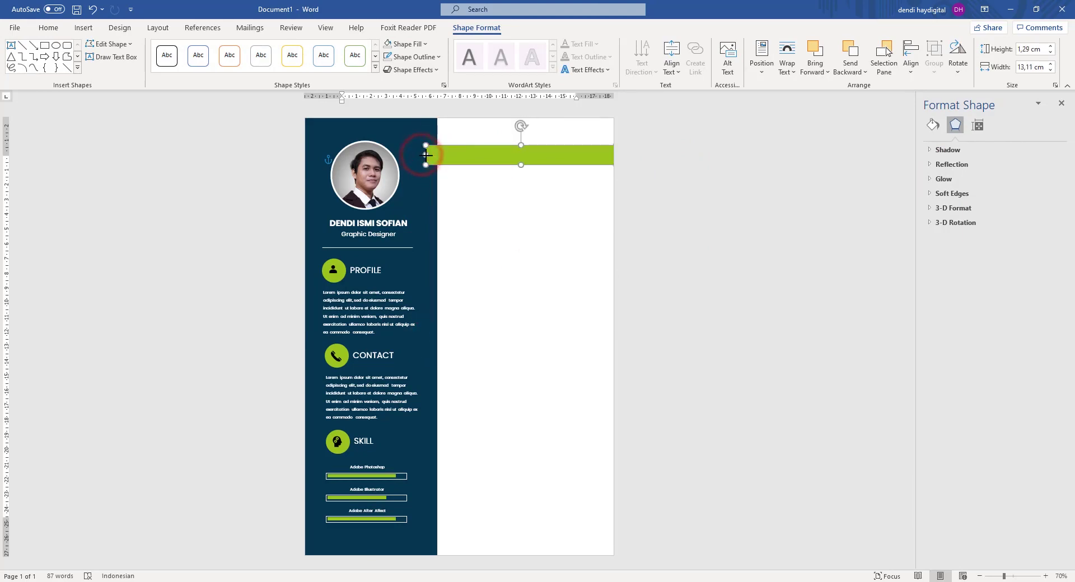
pyautogui.click(701, 193)
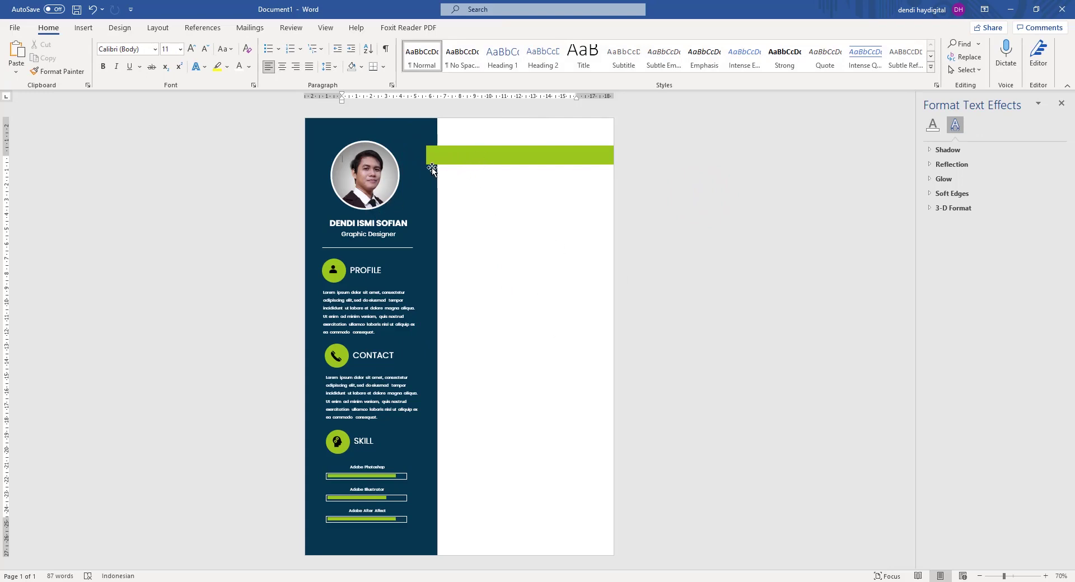
# Open the finished CV PDF for reference.
pyautogui.keyDown('ctrl'); pyautogui.scroll(7, 444, 147); pyautogui.keyUp('ctrl')
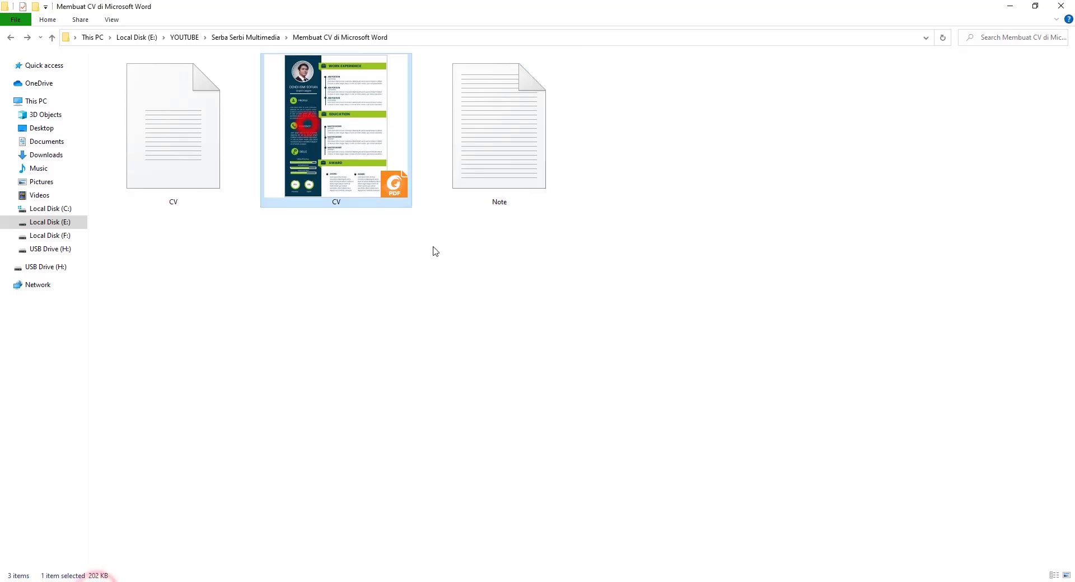
pyautogui.doubleClick(307, 124)
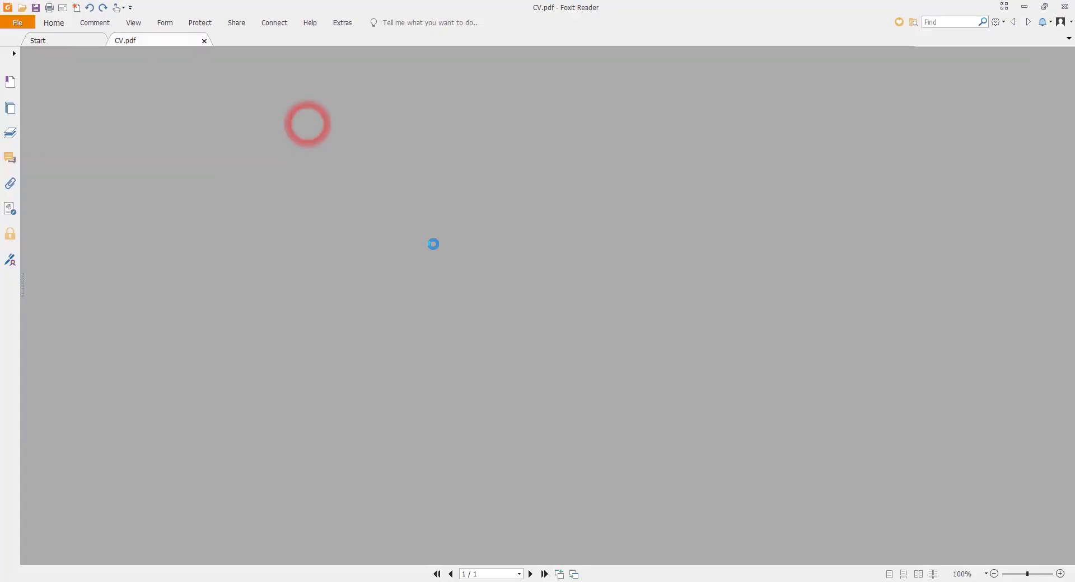
pyautogui.keyDown('ctrl'); pyautogui.scroll(5, 512, 107); pyautogui.keyUp('ctrl')
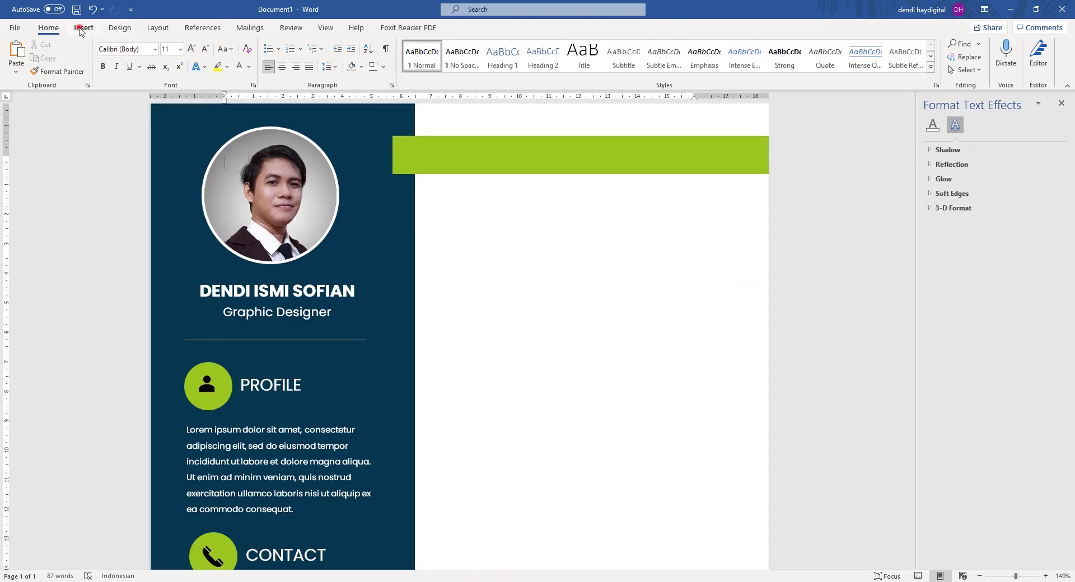
# Draw a small freeform triangle under the green bar's left end.
pyautogui.click(81, 29)
pyautogui.click(155, 72)
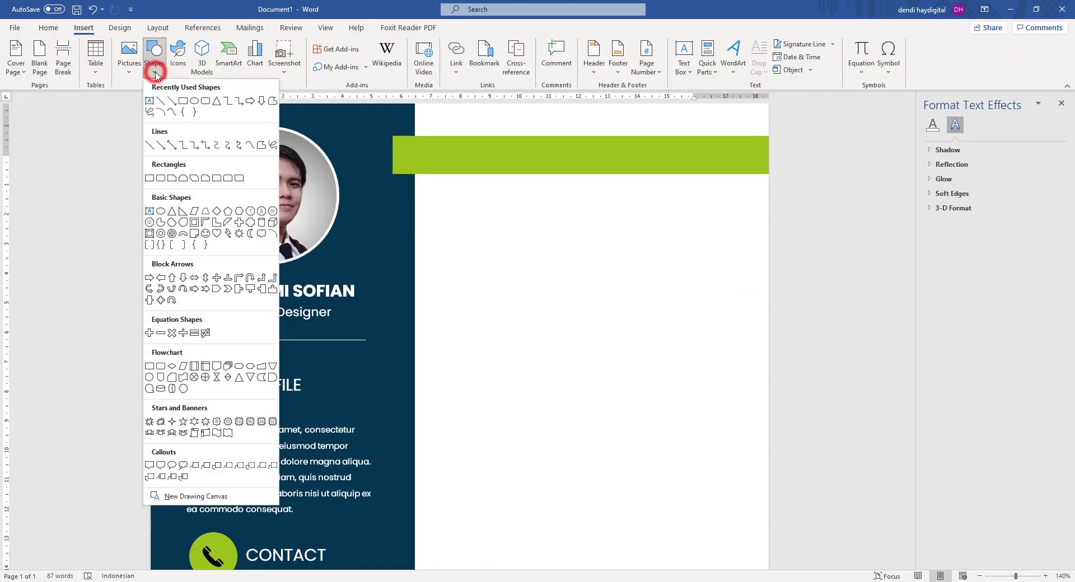
pyautogui.click(262, 146)
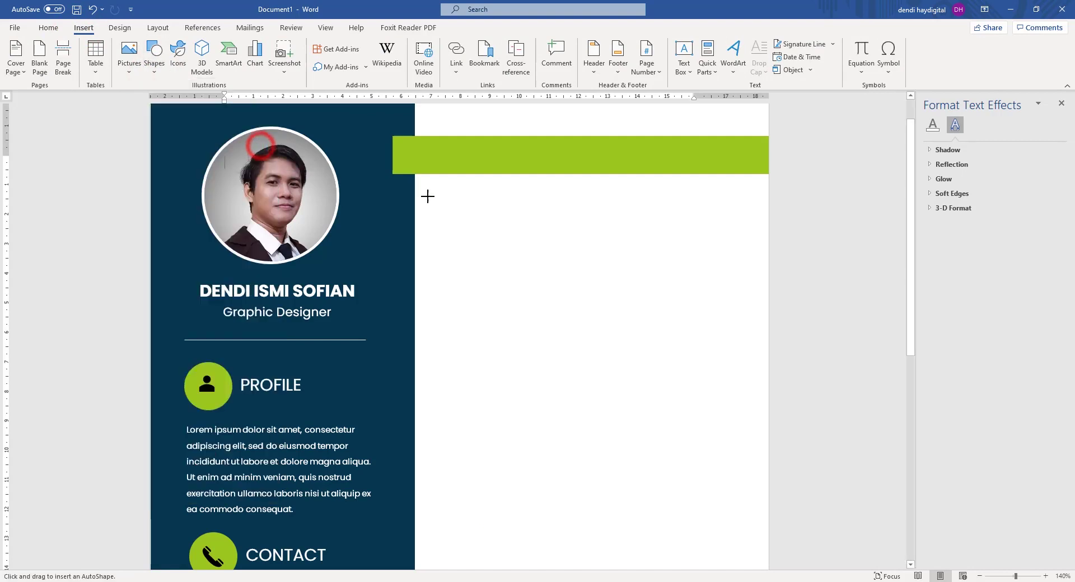
pyautogui.click(393, 175)
pyautogui.click(416, 201)
pyautogui.click(426, 160)
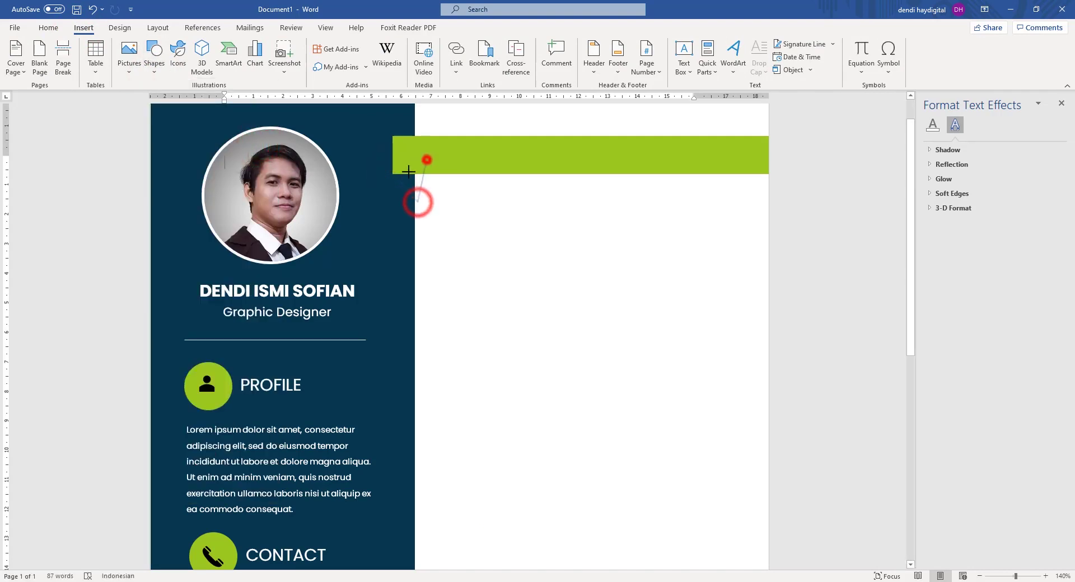
pyautogui.click(393, 173)
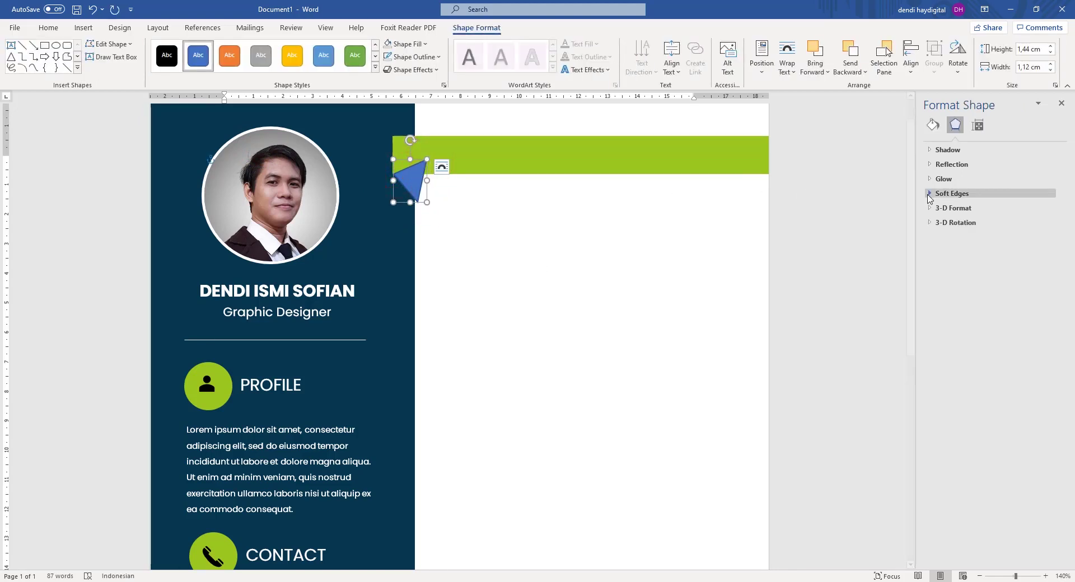
# Remove the triangle's outline and fill it with a darker custom green.
pyautogui.click(932, 127)
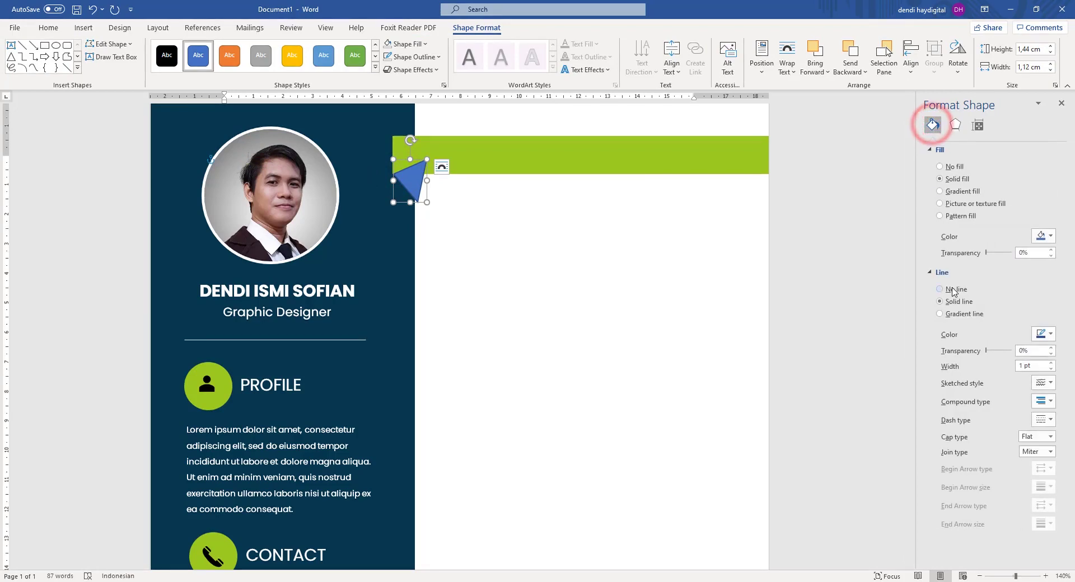
pyautogui.click(949, 289)
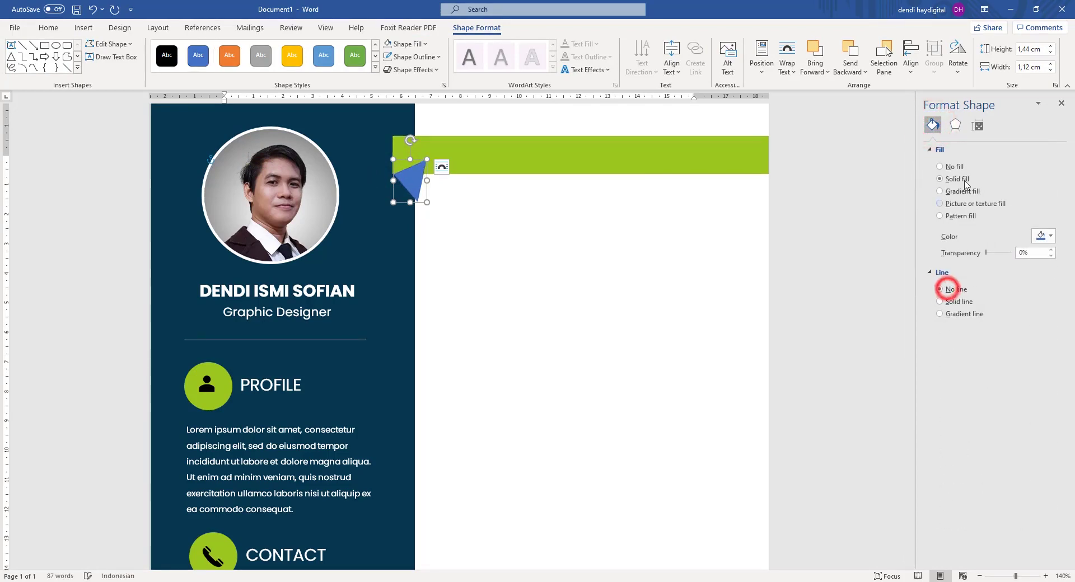
pyautogui.click(1044, 235)
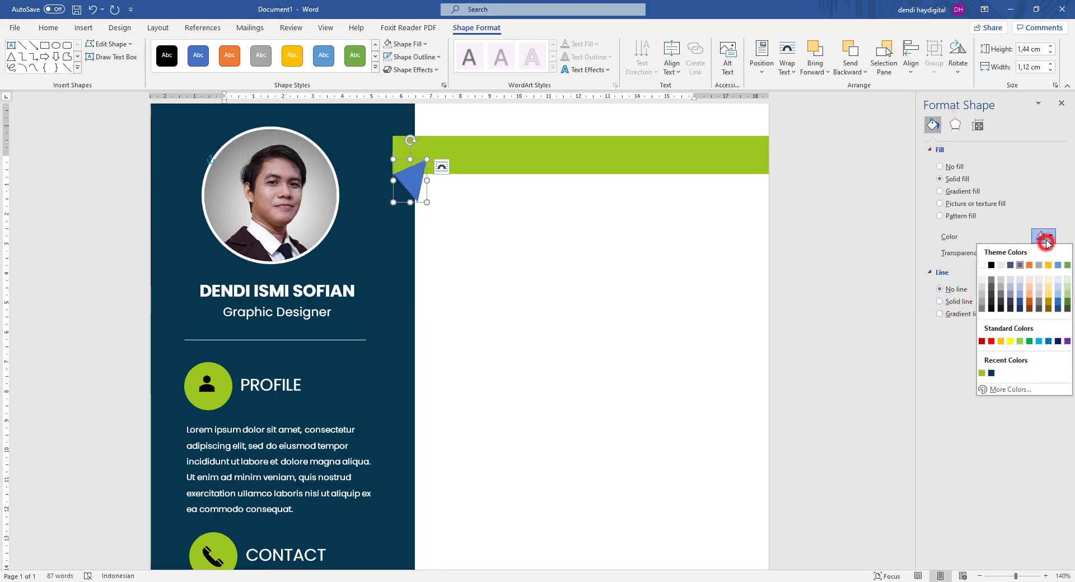
pyautogui.click(985, 373)
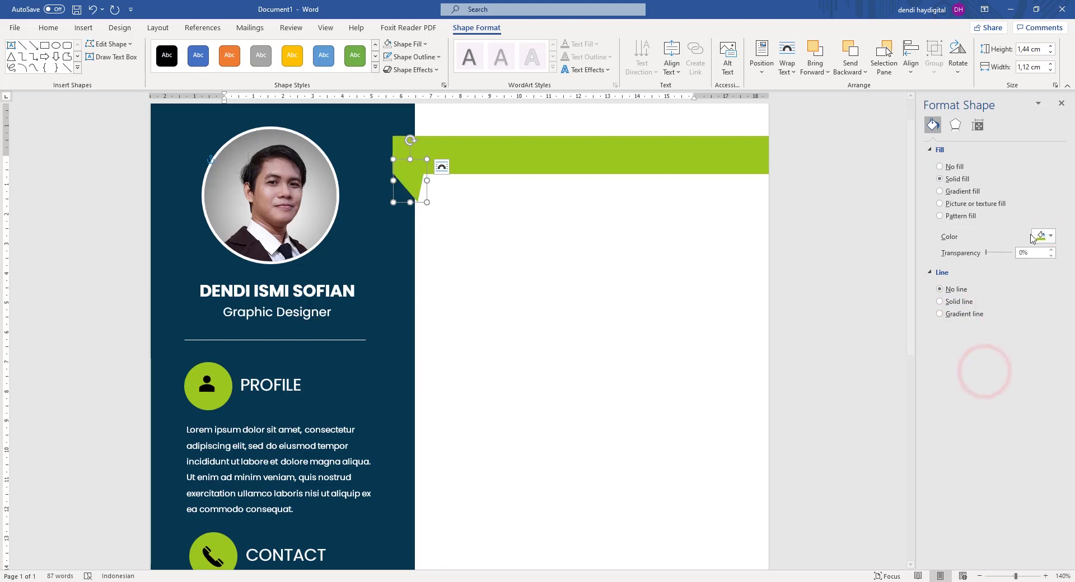
pyautogui.click(1049, 236)
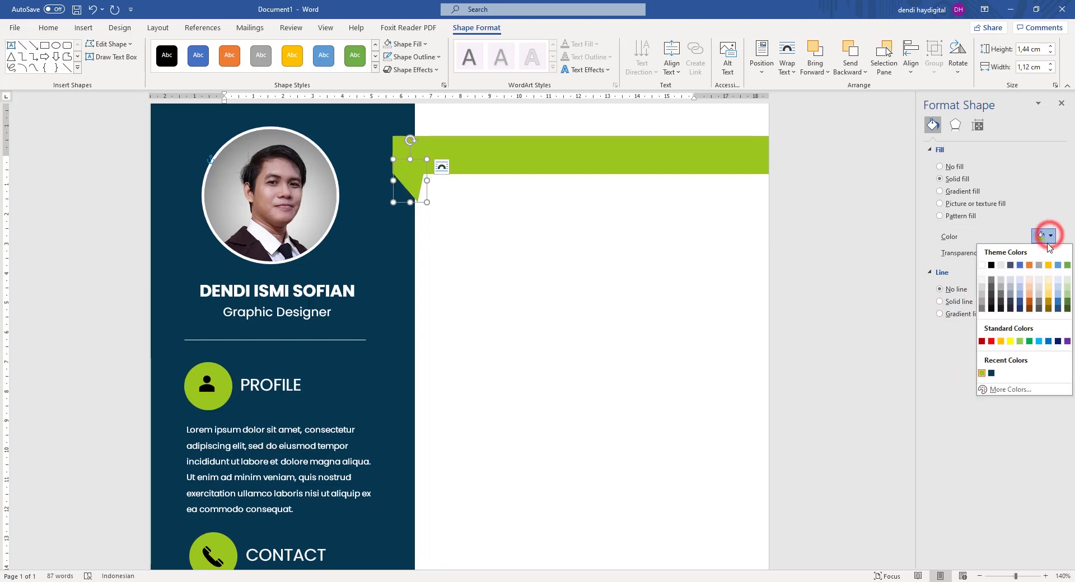
pyautogui.click(1015, 386)
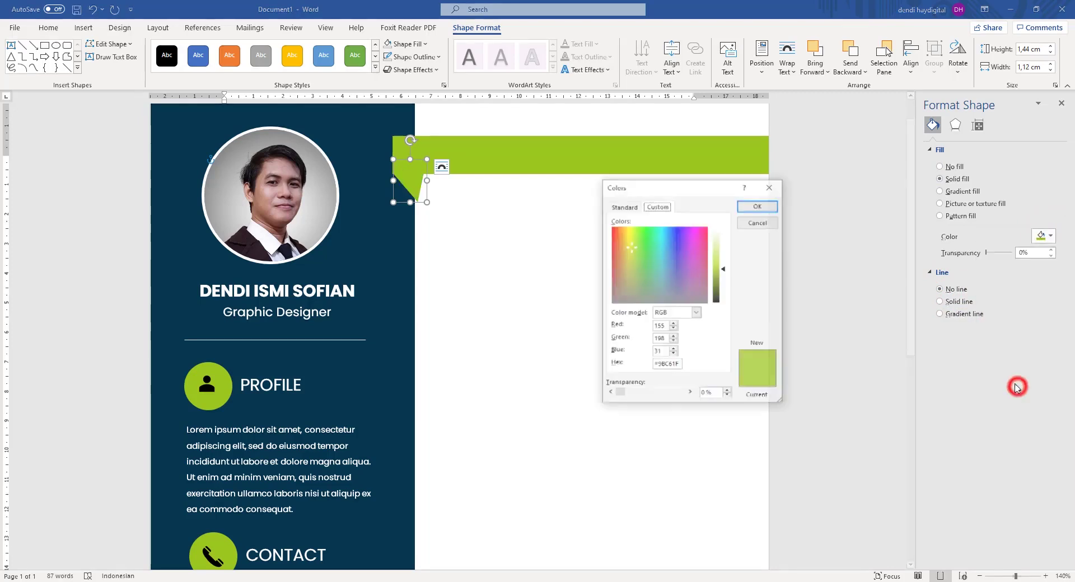
pyautogui.click(724, 275)
pyautogui.click(762, 207)
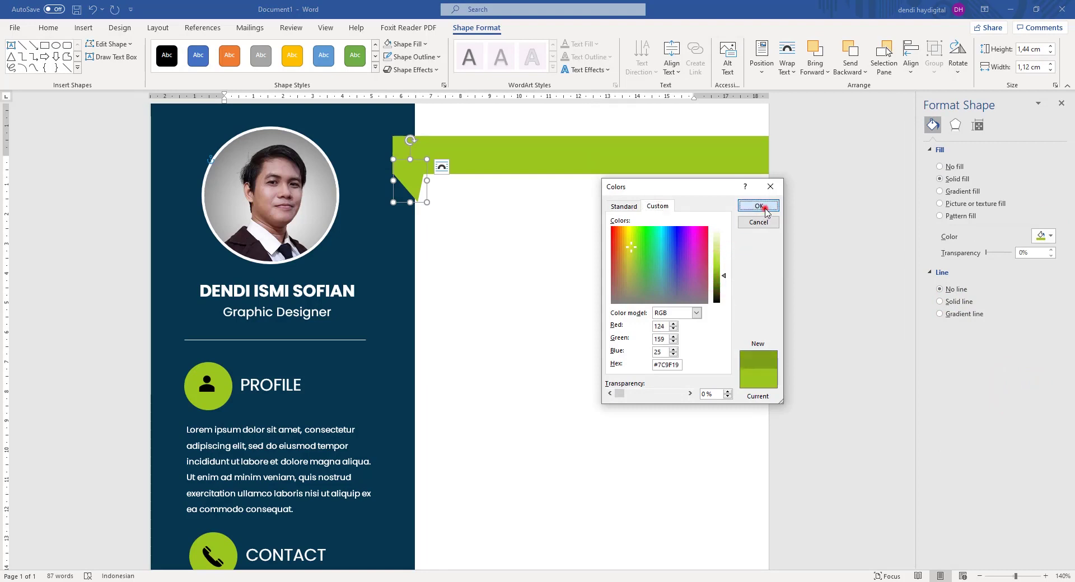
pyautogui.click(817, 207)
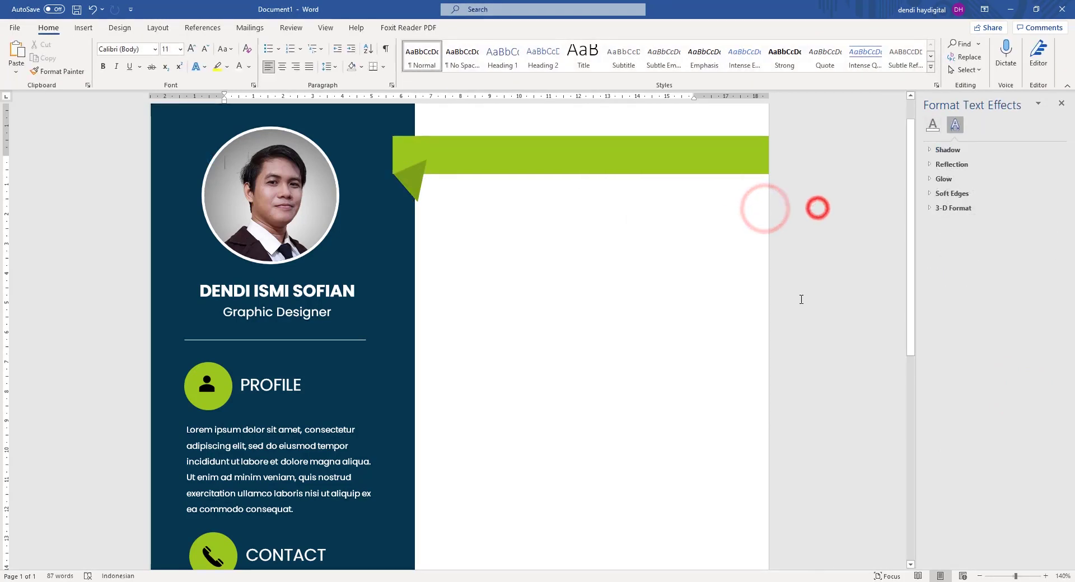
# Send the triangle behind the navy sidebar using Send to Back.
pyautogui.click(411, 187)
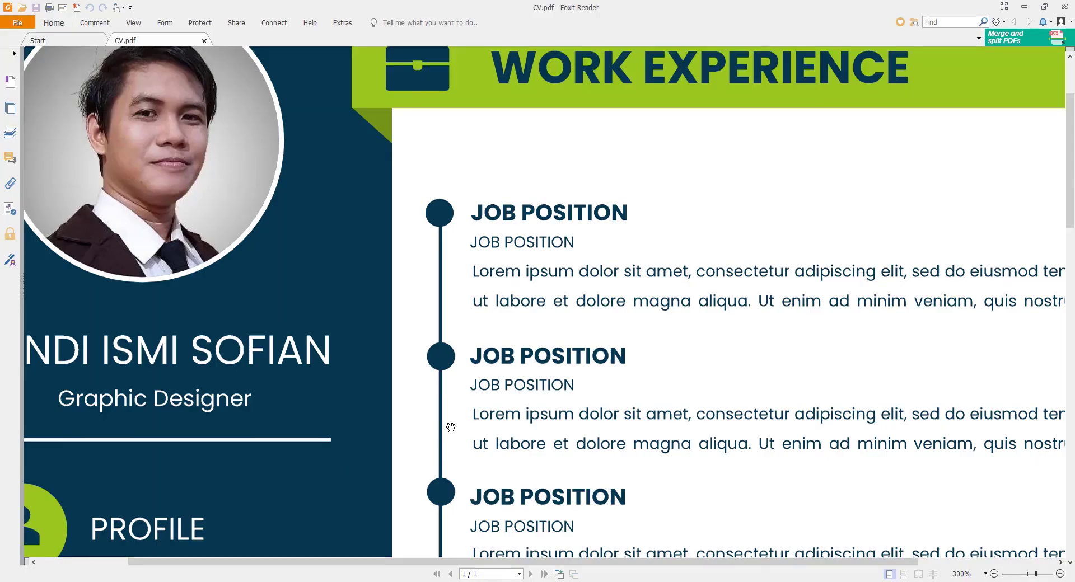
pyautogui.hotkey('alt', 'Tab')
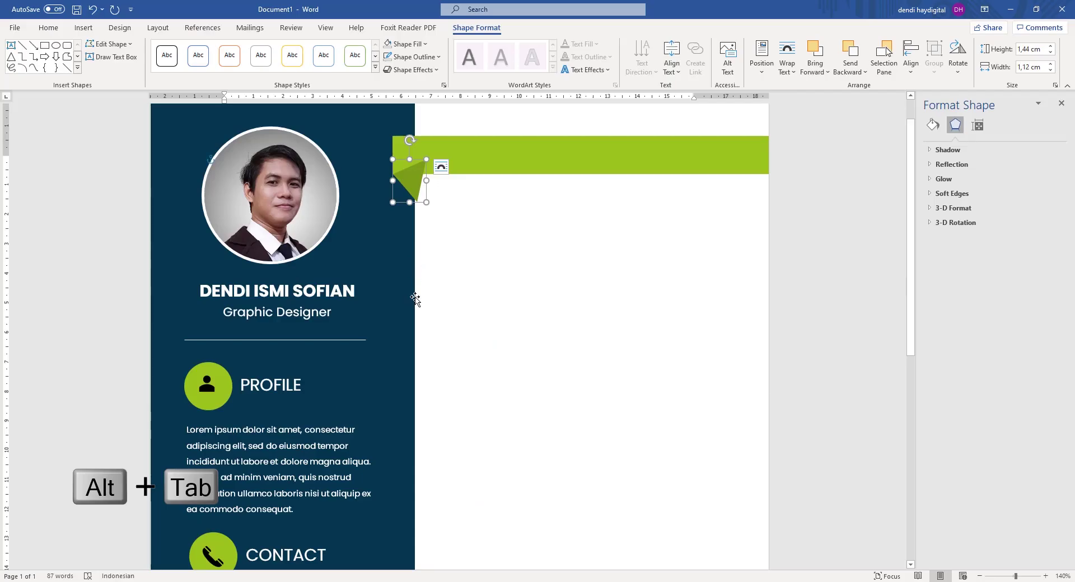
pyautogui.click(822, 207)
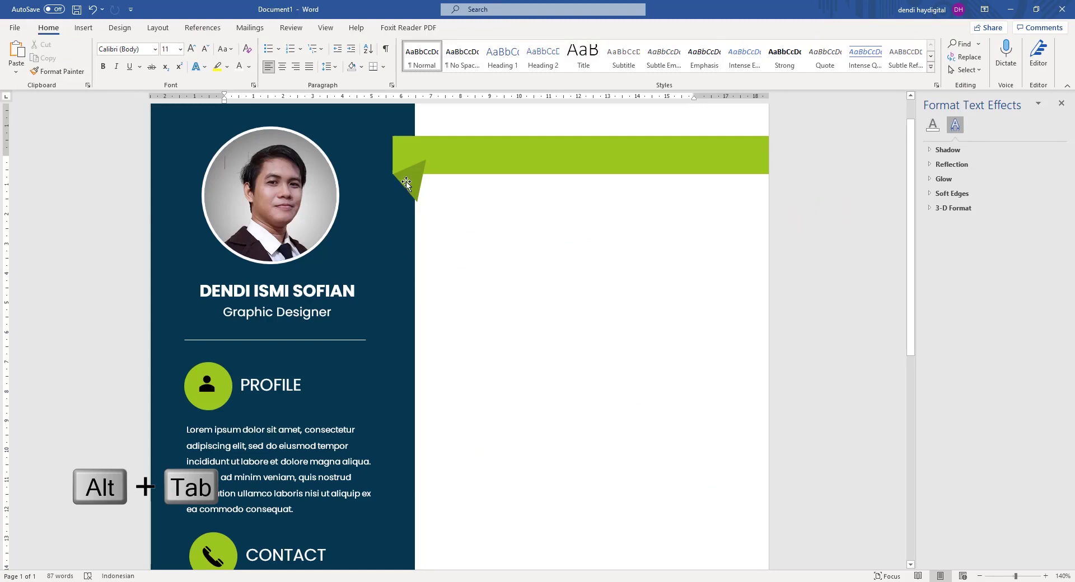
pyautogui.scroll(1, 379, 214)
pyautogui.click(417, 216)
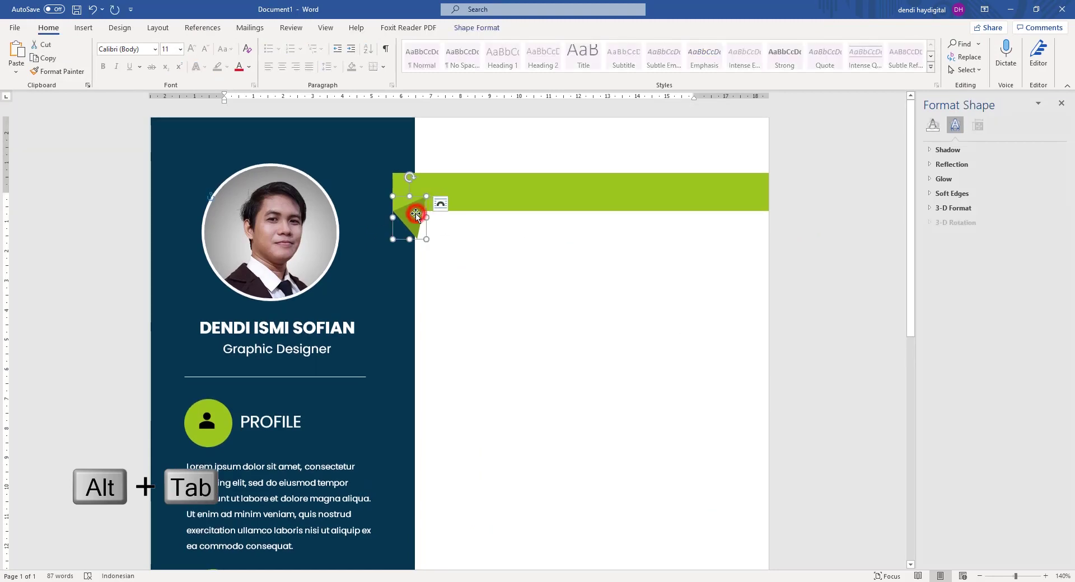
pyautogui.keyDown('shift'); pyautogui.click(345, 139); pyautogui.keyUp('shift')
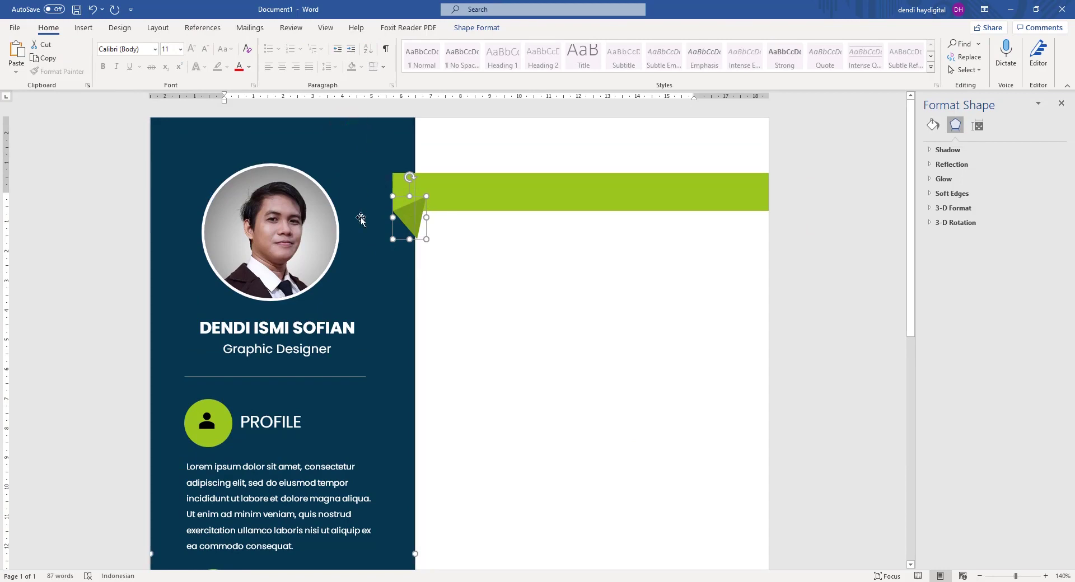
pyautogui.rightClick(362, 168)
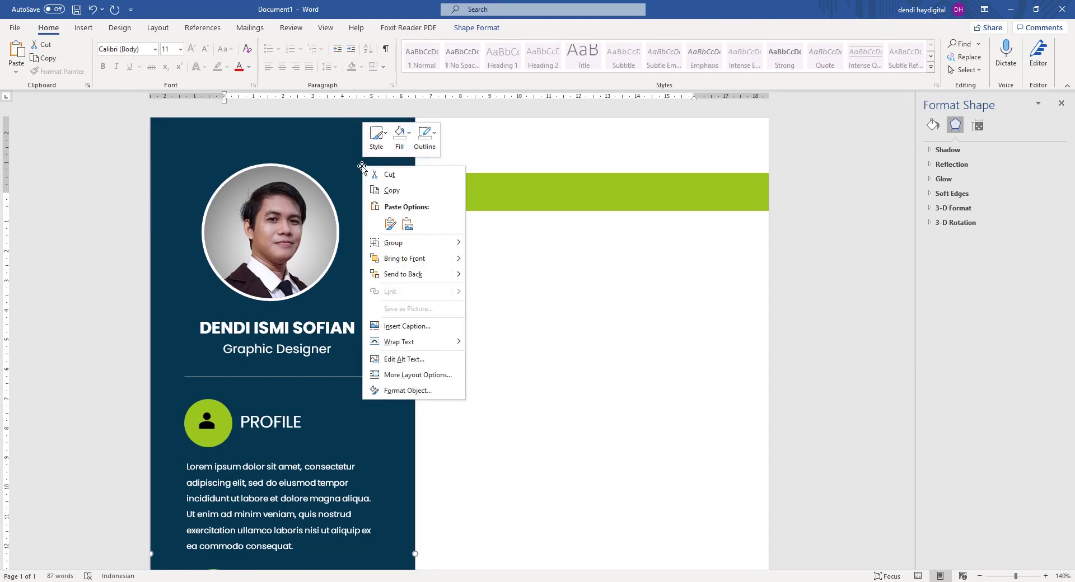
pyautogui.click(421, 276)
pyautogui.click(839, 202)
pyautogui.scroll(-7, 839, 202)
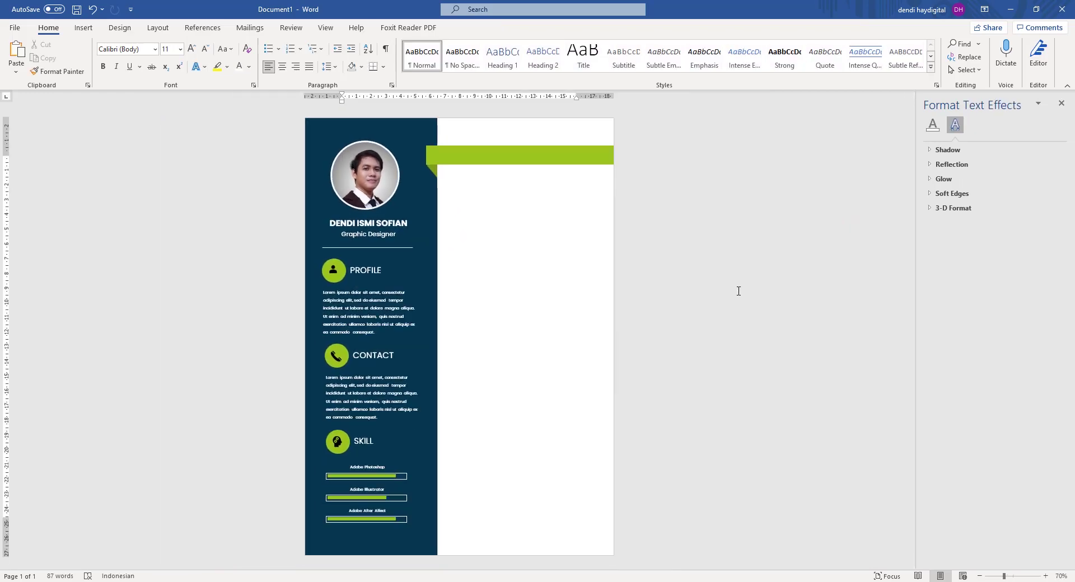
pyautogui.scroll(4, 435, 136)
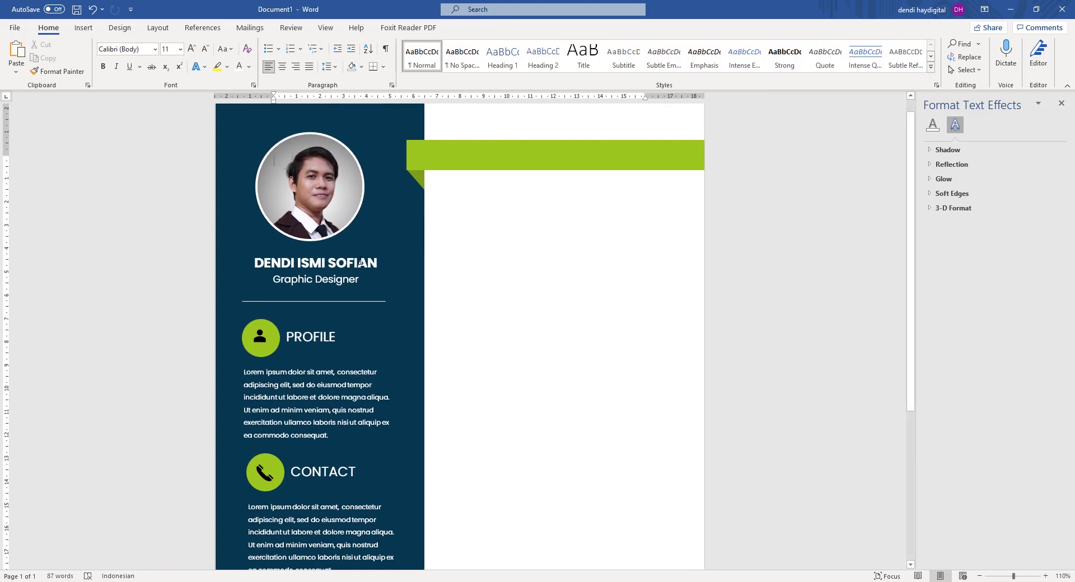
# Duplicate the name text box and move the copy onto the green header bar.
pyautogui.click(361, 263)
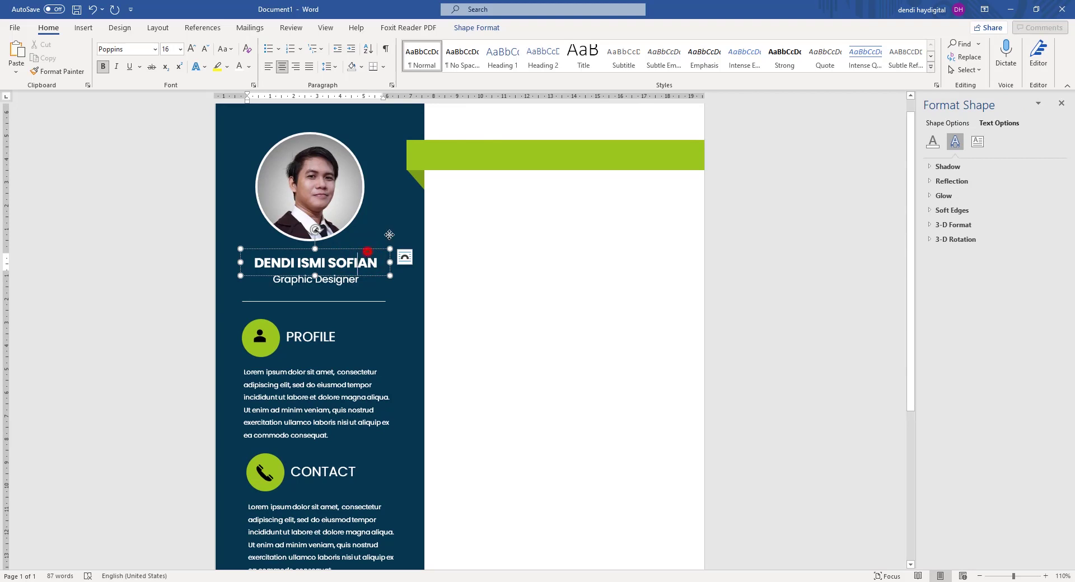
pyautogui.hotkey('ctrl', 'z')
pyautogui.hotkey('ctrl', 'c')
pyautogui.hotkey('ctrl', 'v')
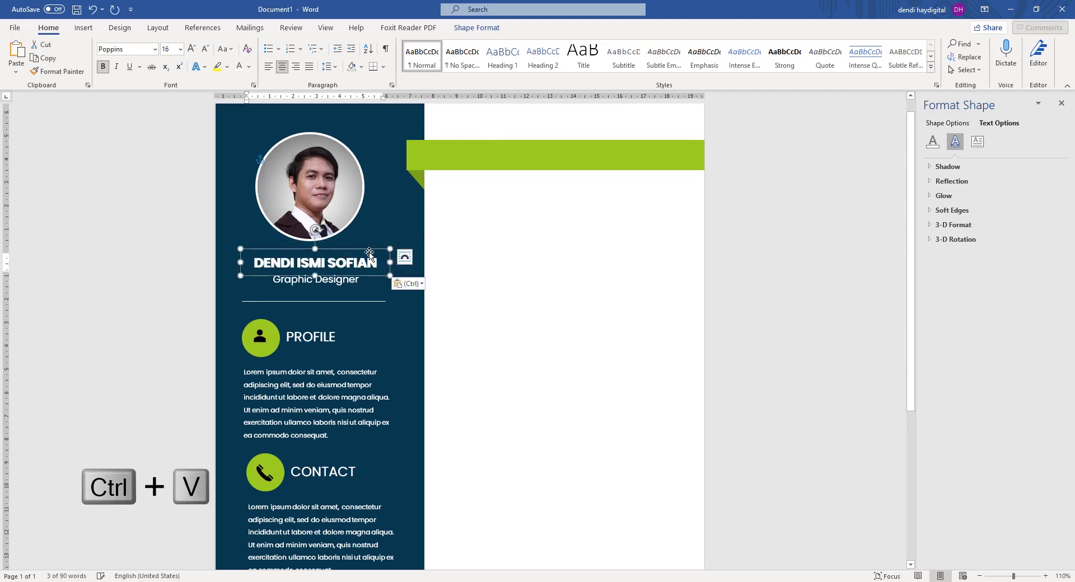
pyautogui.moveTo(369, 253); pyautogui.dragTo(559, 144)
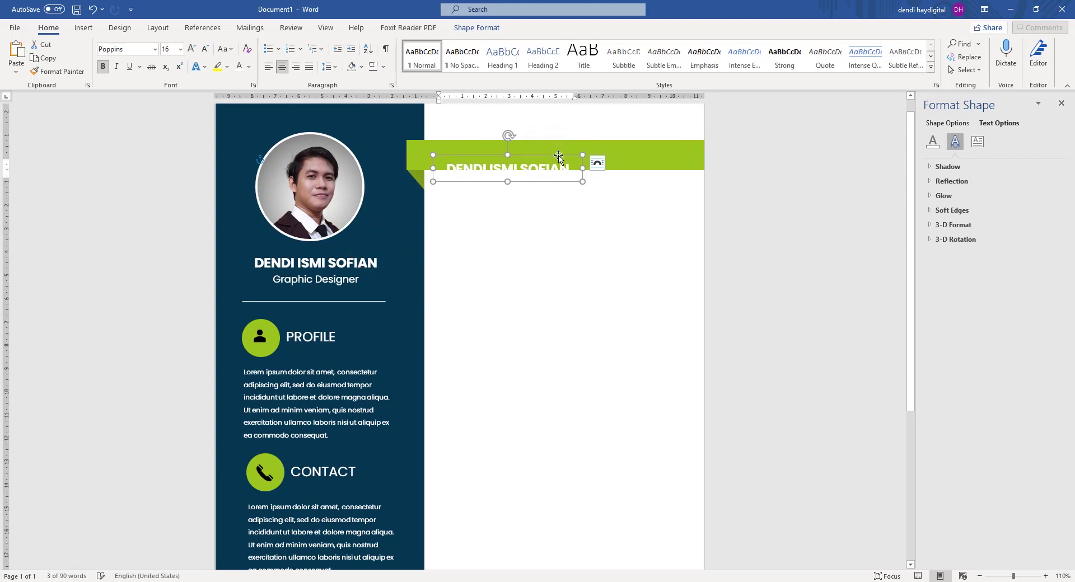
# Set the copied name to In Front of Text and centre it on the bar.
pyautogui.rightClick(558, 156)
pyautogui.click(619, 360)
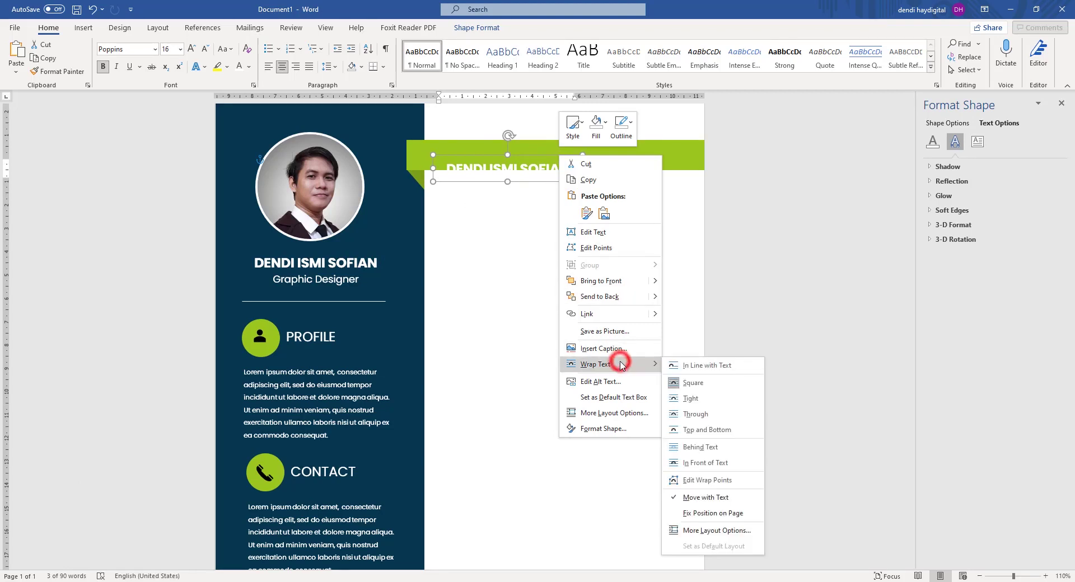
pyautogui.click(704, 463)
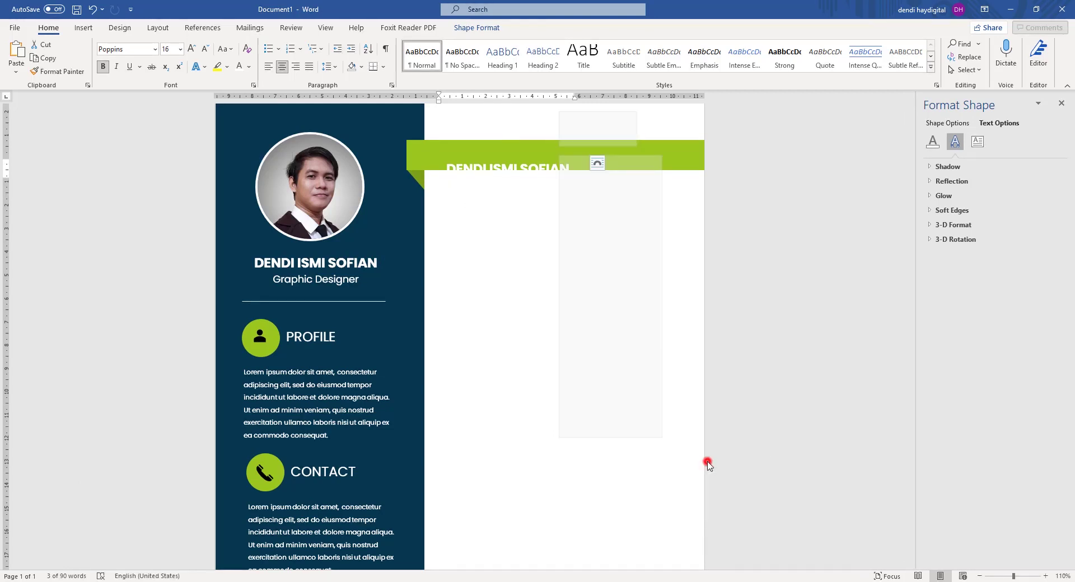
pyautogui.moveTo(538, 156); pyautogui.dragTo(543, 143)
pyautogui.click(783, 200)
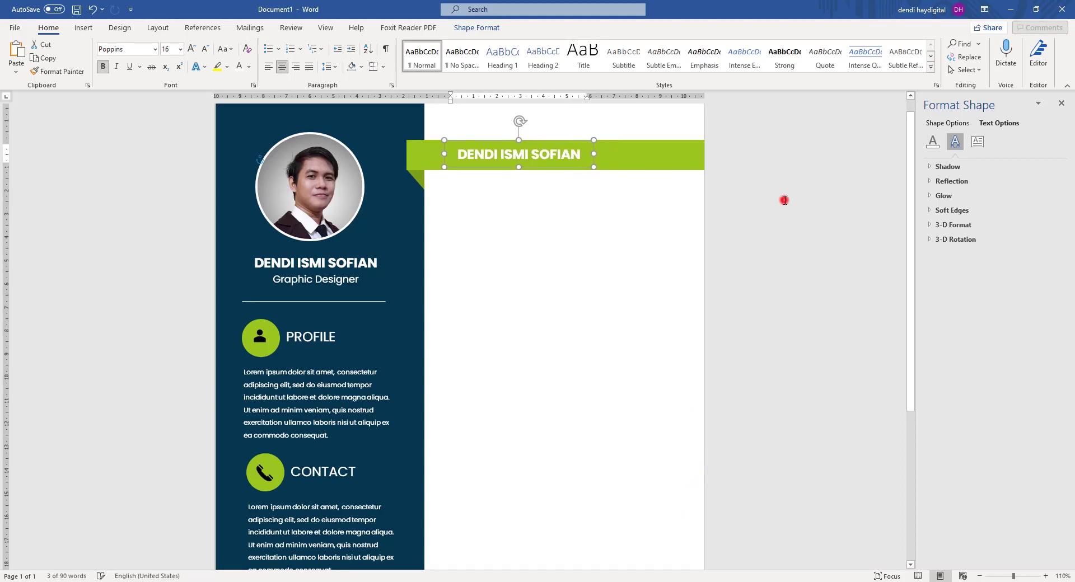
pyautogui.keyDown('ctrl'); pyautogui.scroll(-6, 724, 230); pyautogui.keyUp('ctrl')
pyautogui.keyDown('ctrl'); pyautogui.scroll(6, 526, 174); pyautogui.keyUp('ctrl')
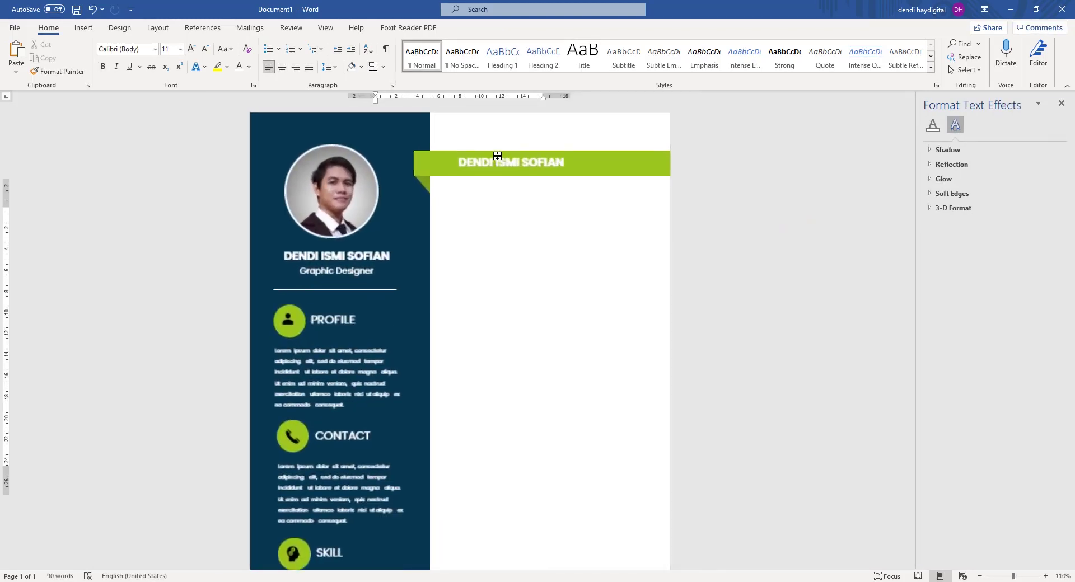
# Colour the banner text dark navy.
pyautogui.click(563, 169)
pyautogui.hotkey('ctrl', 'a')
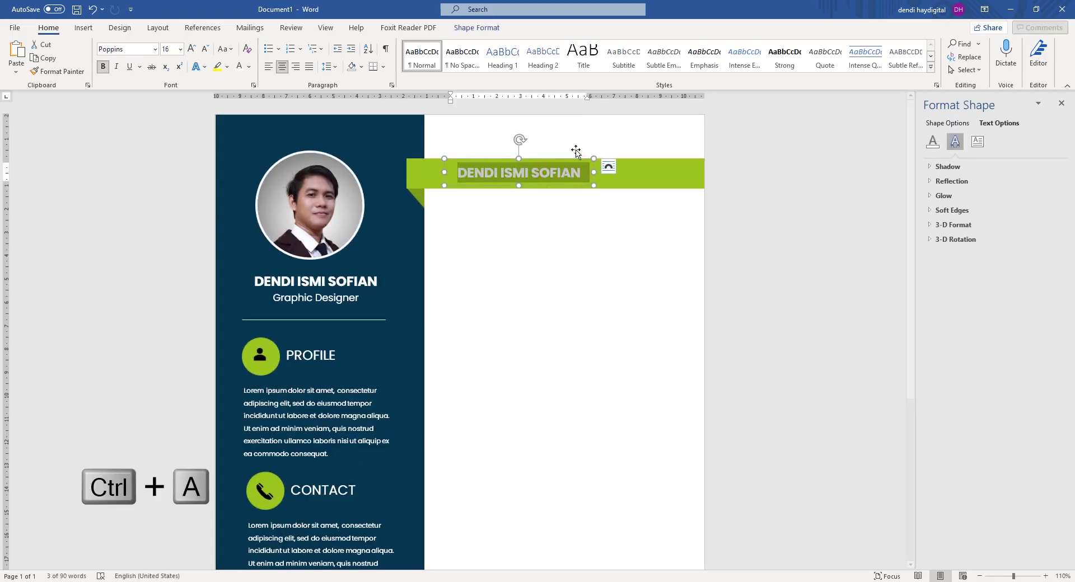
pyautogui.click(935, 145)
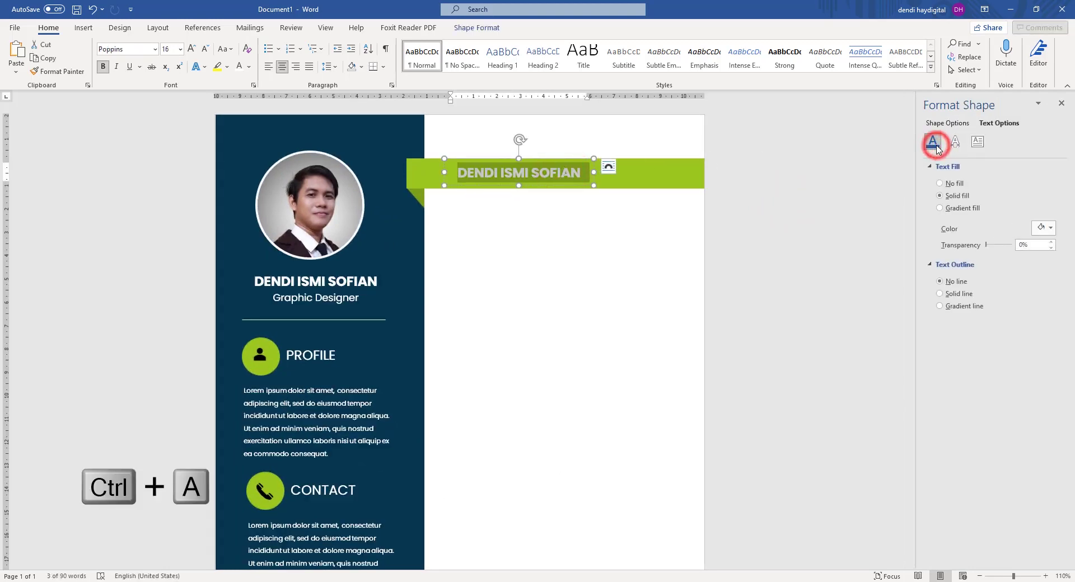
pyautogui.click(1041, 227)
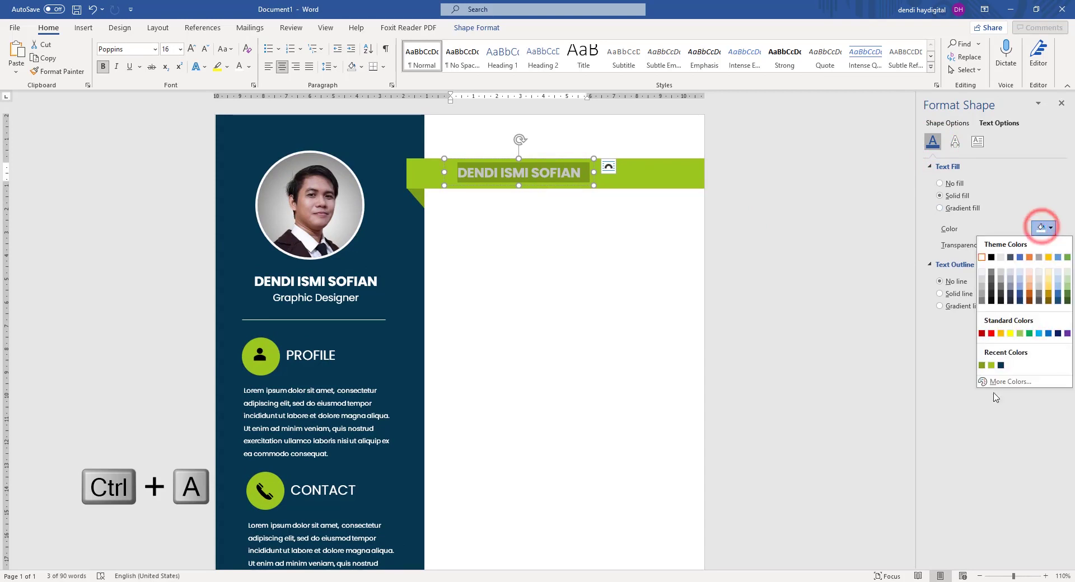
pyautogui.click(1000, 365)
pyautogui.click(792, 262)
# Nudge the banner text box down and replace its text with 'WORK EXPERIENCE'.
pyautogui.click(548, 184)
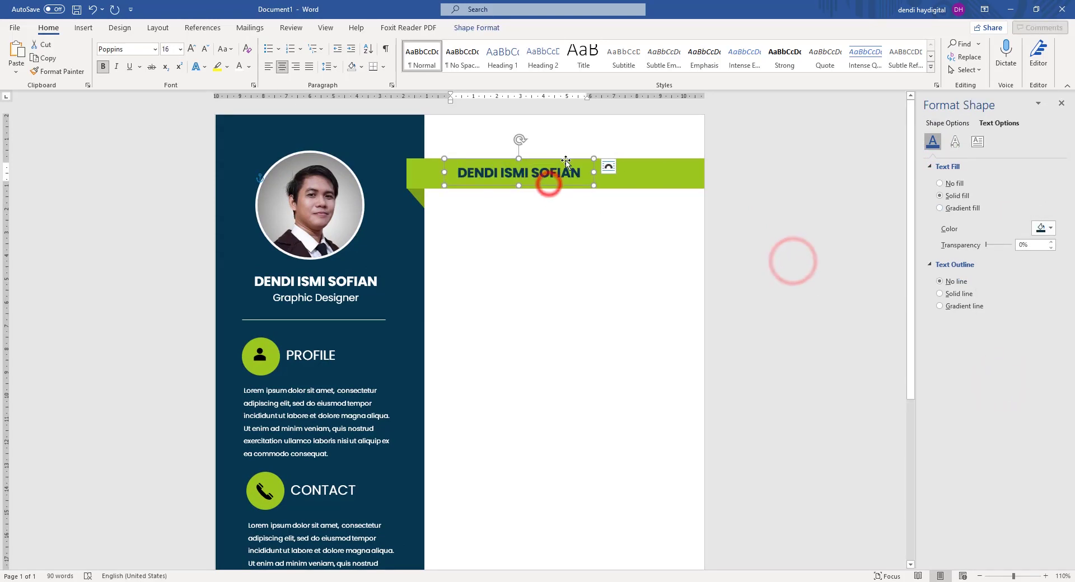
pyautogui.click(565, 160)
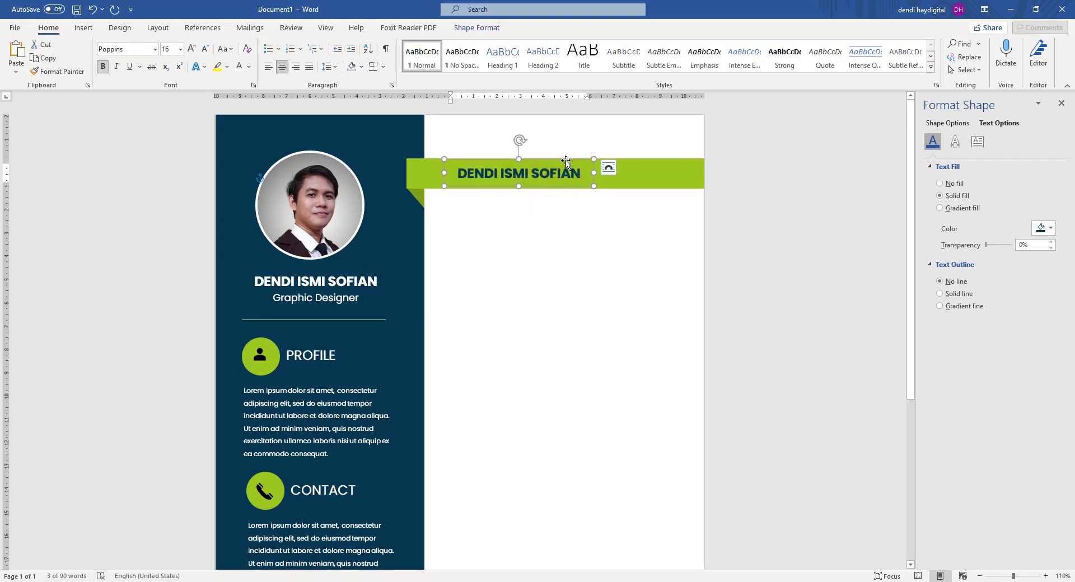
pyautogui.press('Down')
pyautogui.press('Down')
pyautogui.click(569, 174)
pyautogui.hotkey('ctrl', 'a')
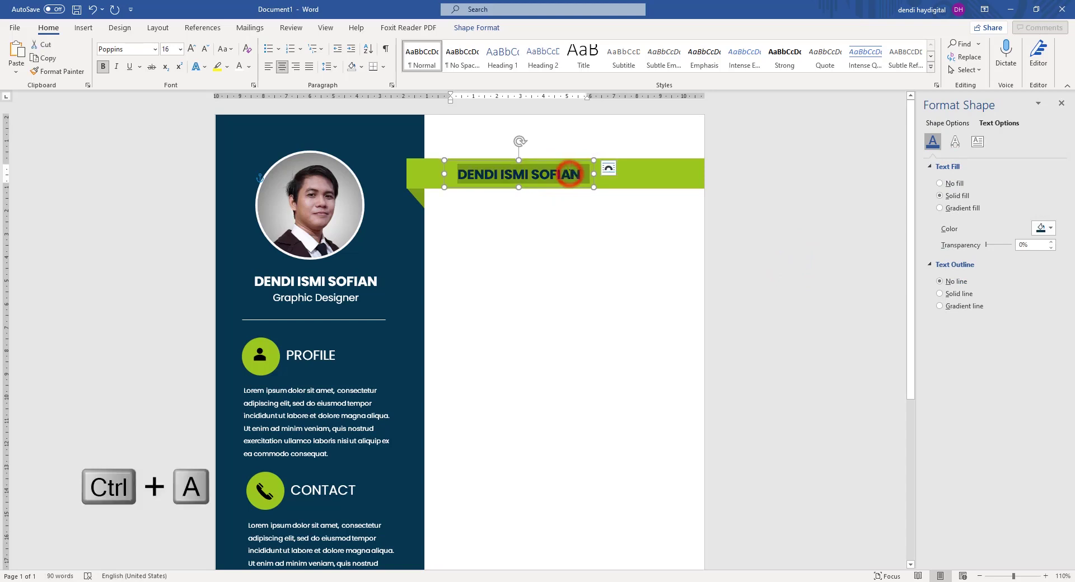
pyautogui.write('WORK')
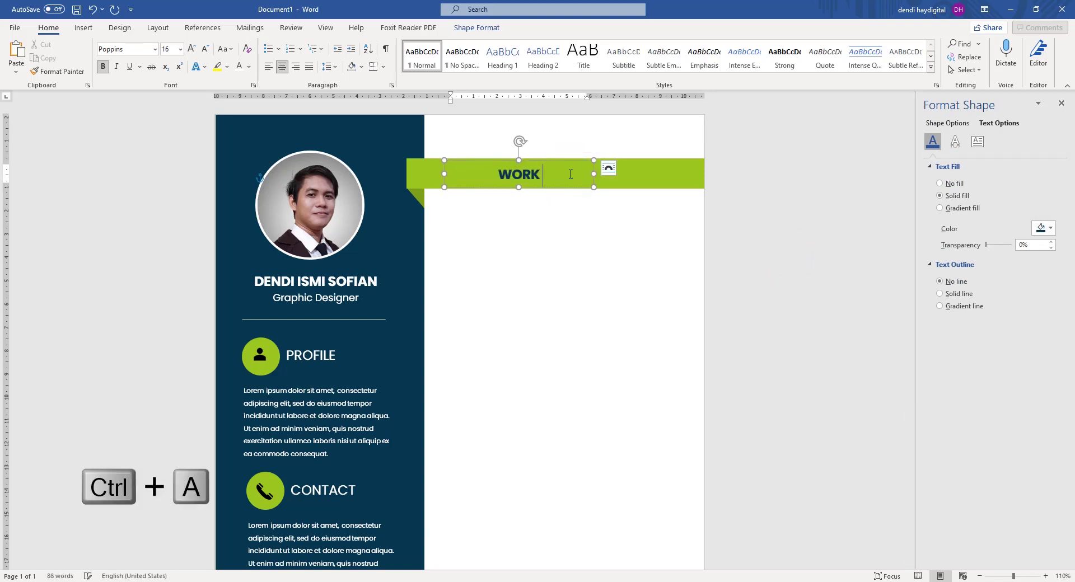
pyautogui.write(' EXPERIENCE')
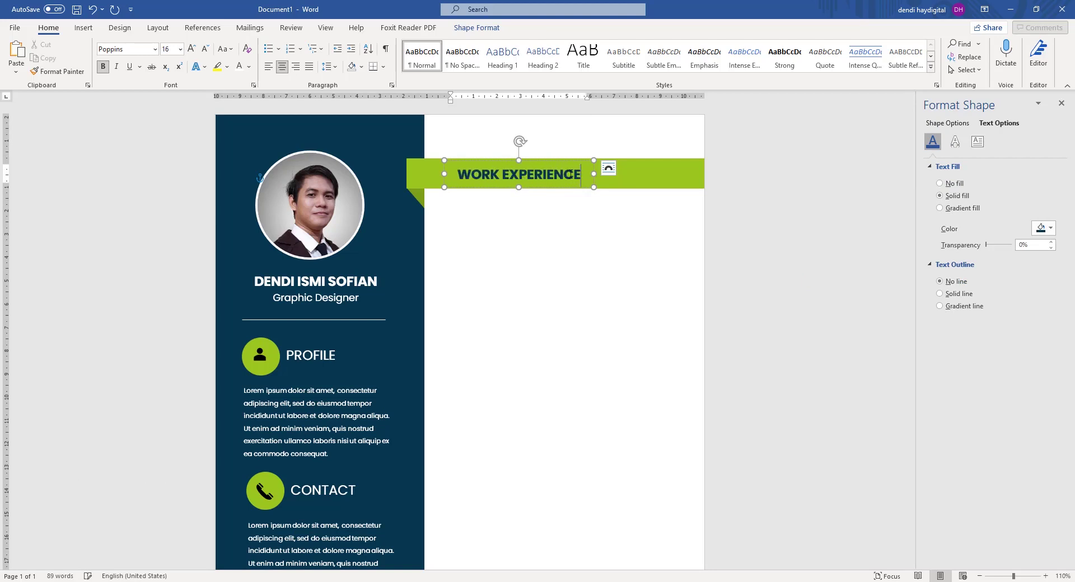
pyautogui.click(775, 177)
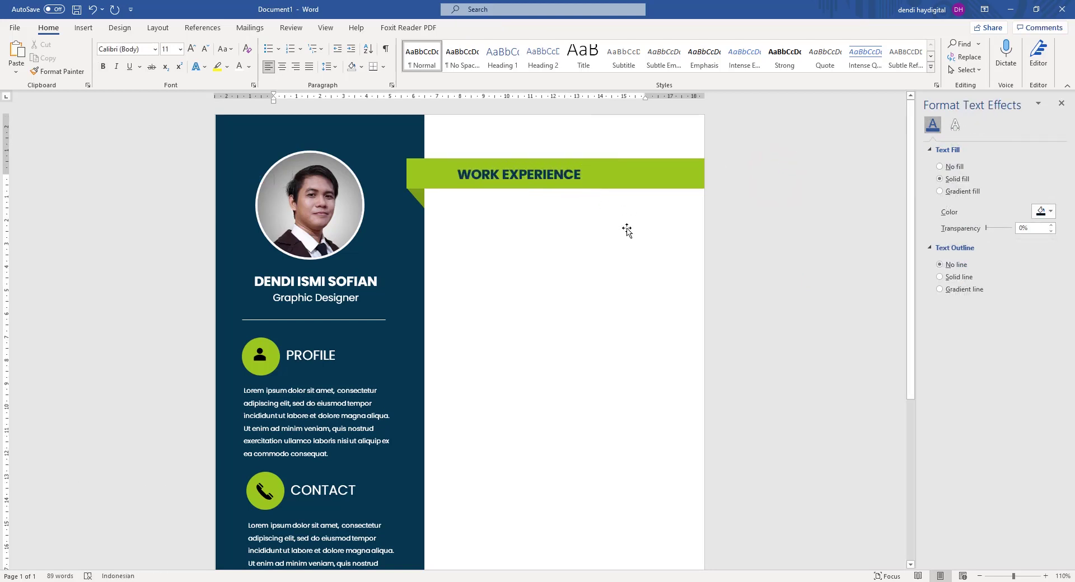
pyautogui.click(500, 174)
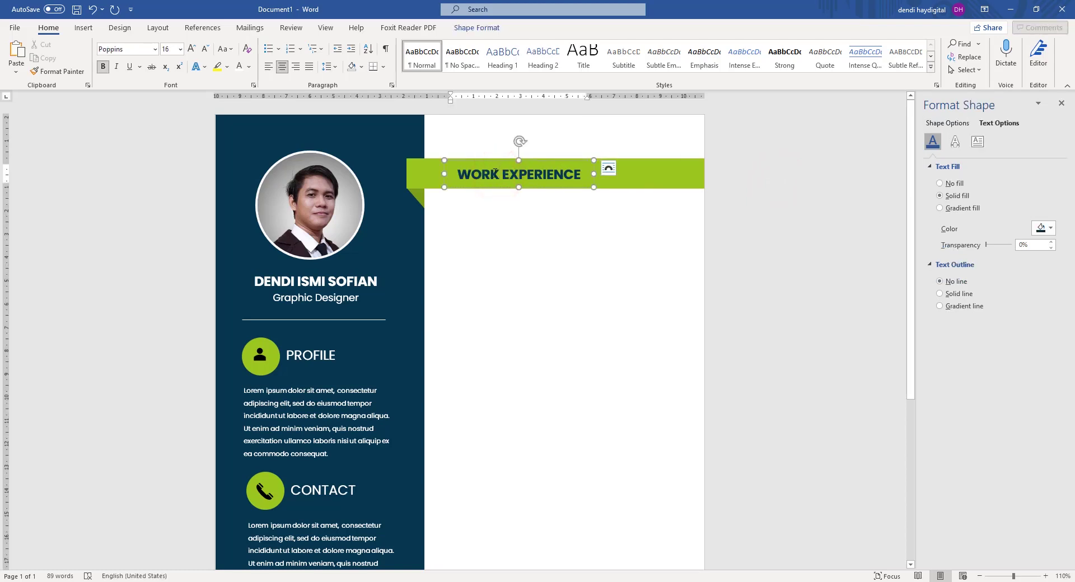
# Search the icon library for 'work' and insert the briefcase icon.
pyautogui.click(84, 28)
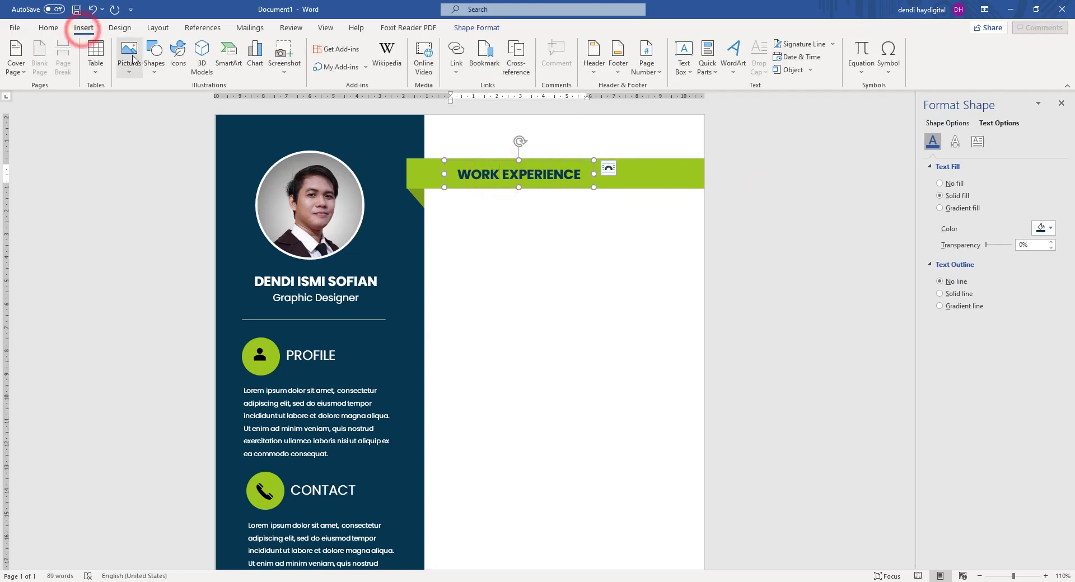
pyautogui.click(178, 55)
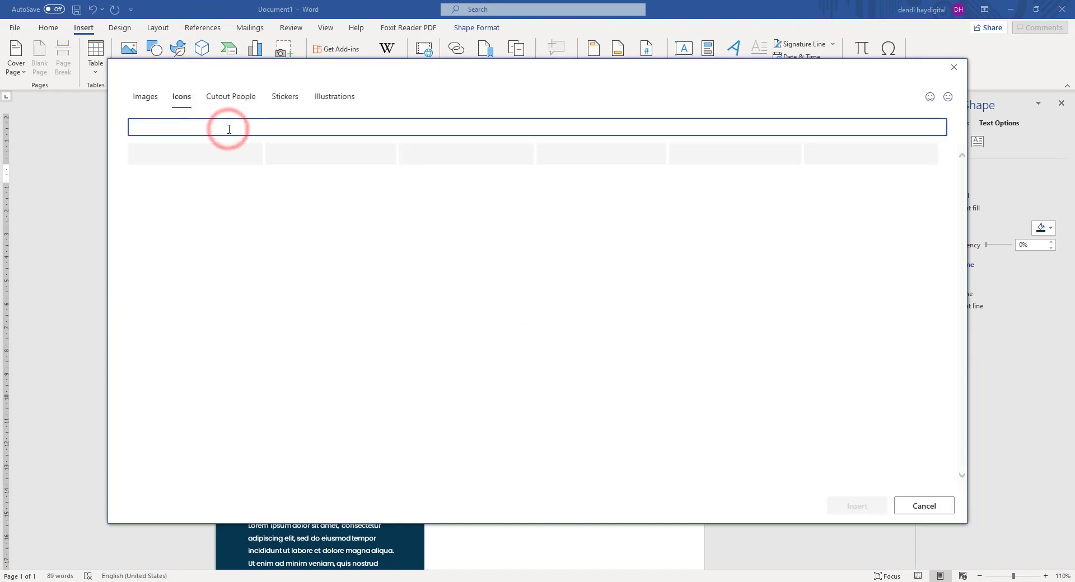
pyautogui.write('e')
pyautogui.press('BackSpace')
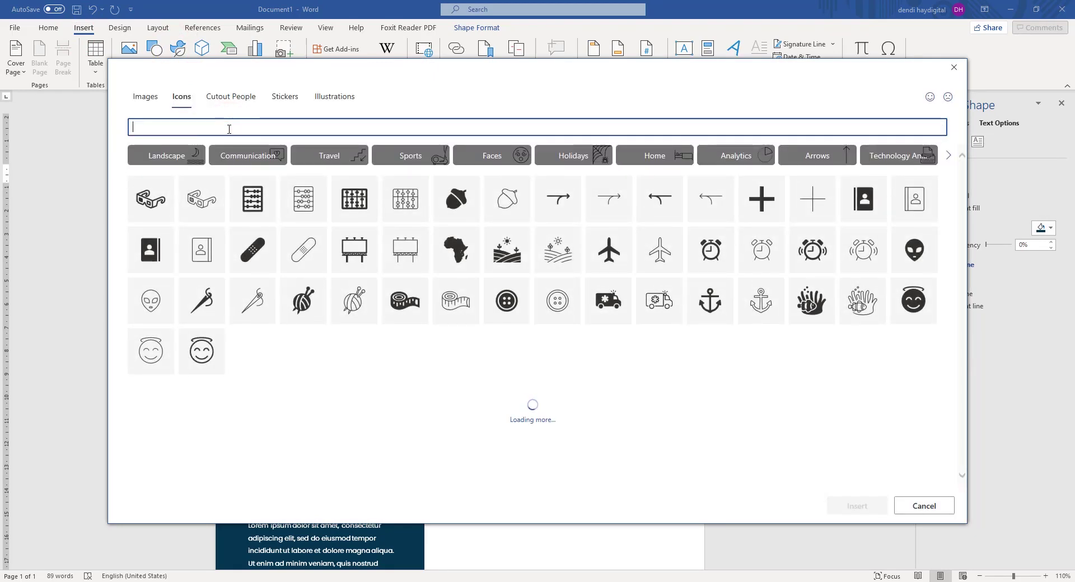
pyautogui.write('work')
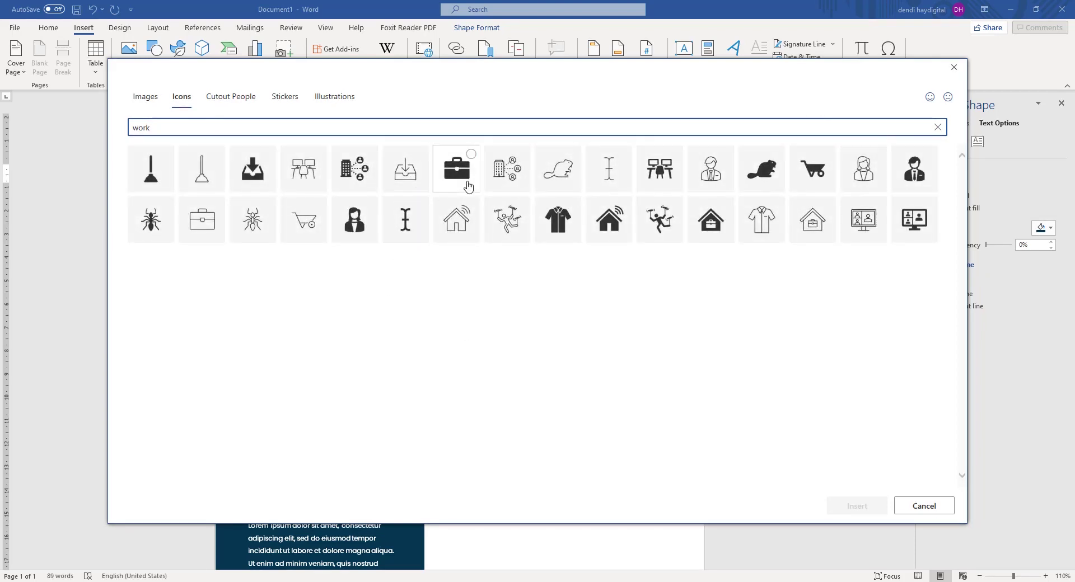
pyautogui.click(468, 185)
pyautogui.click(859, 506)
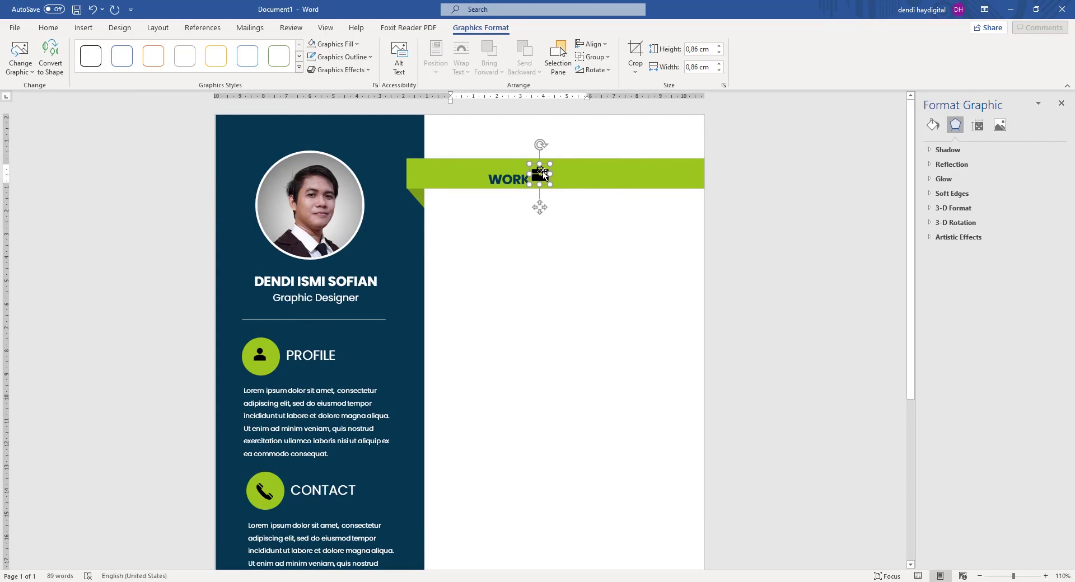
# Cut the briefcase icon from the heading and paste it onto the page.
pyautogui.rightClick(542, 174)
pyautogui.click(560, 179)
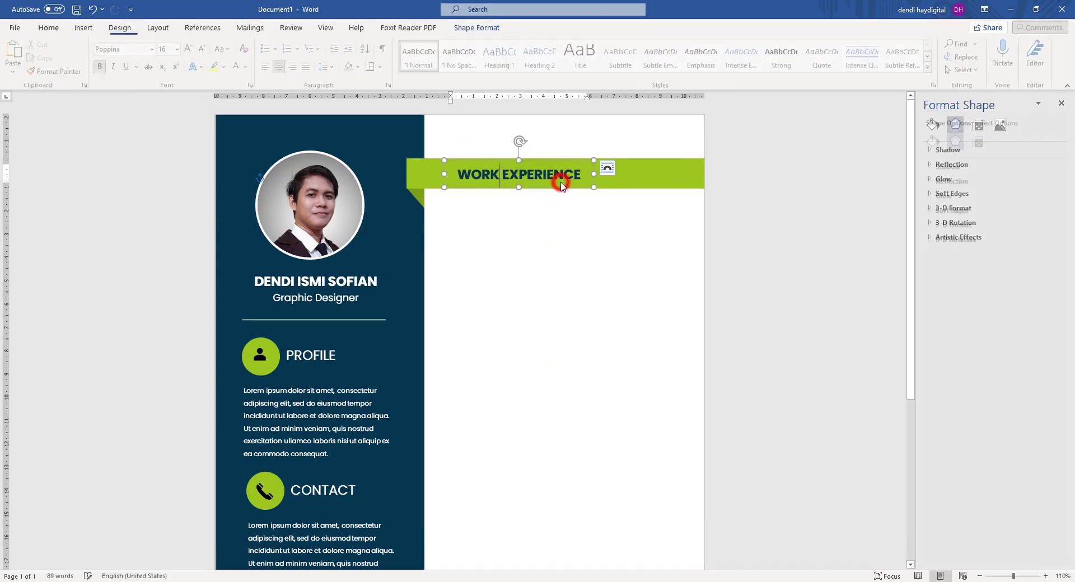
pyautogui.click(774, 195)
pyautogui.rightClick(590, 257)
pyautogui.click(600, 303)
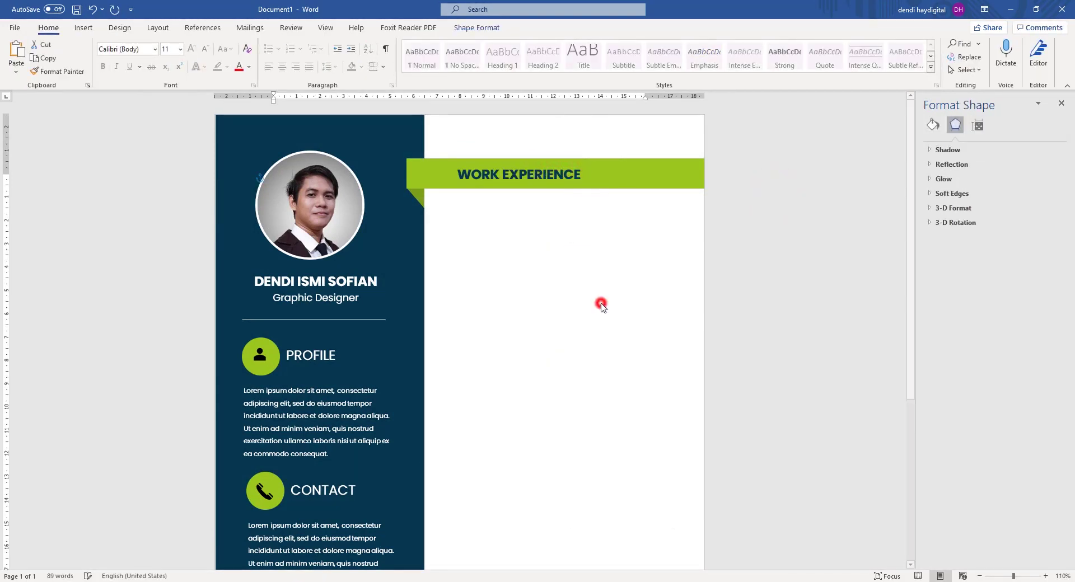
pyautogui.moveTo(334, 173); pyautogui.dragTo(255, 173)
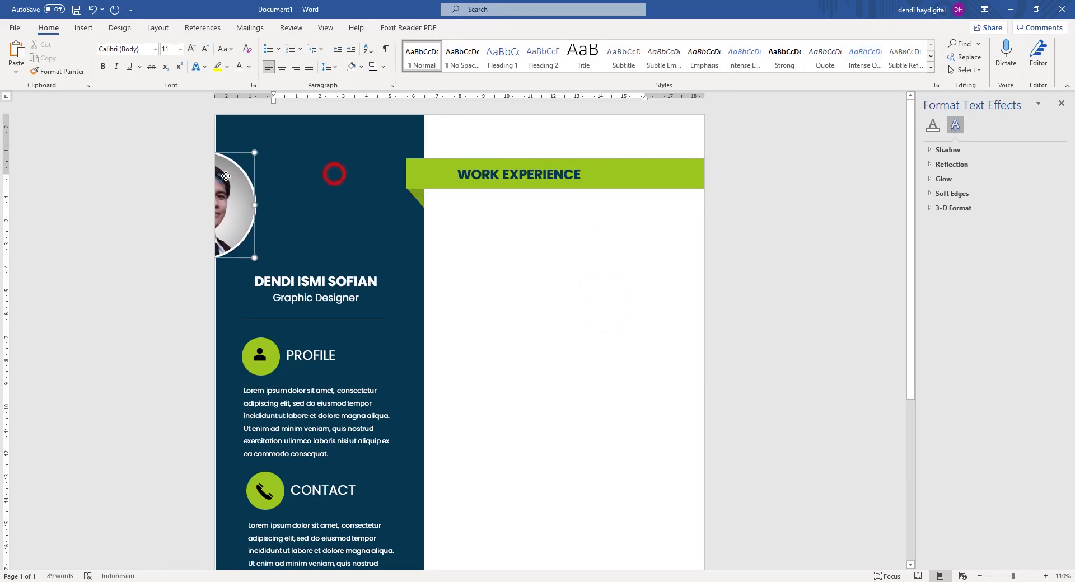
pyautogui.moveTo(363, 134); pyautogui.dragTo(356, 136)
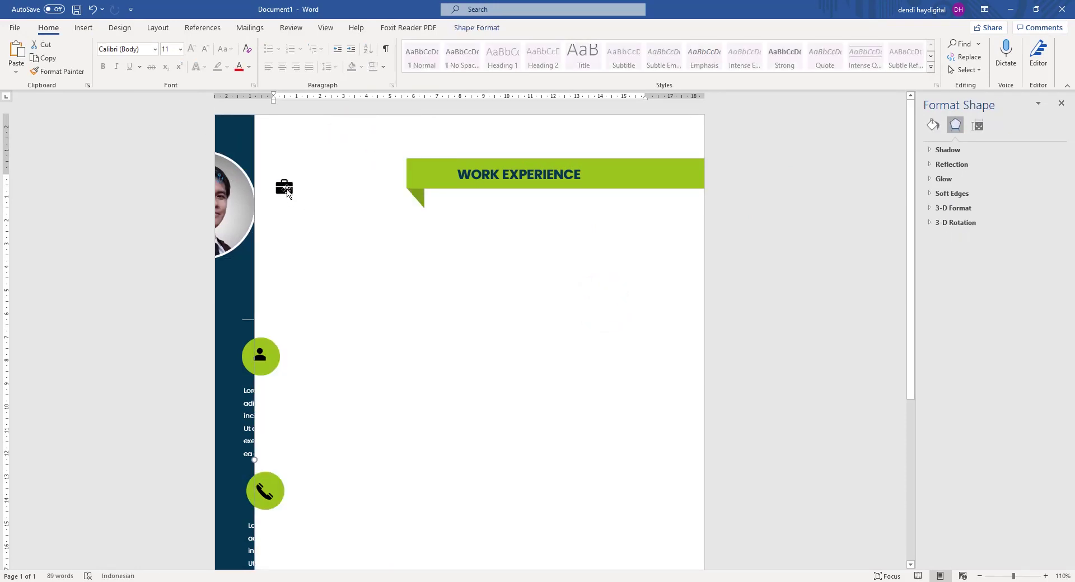
# Set the icon to In Front of Text and move it onto the banner's left end.
pyautogui.click(283, 187)
pyautogui.rightClick(286, 188)
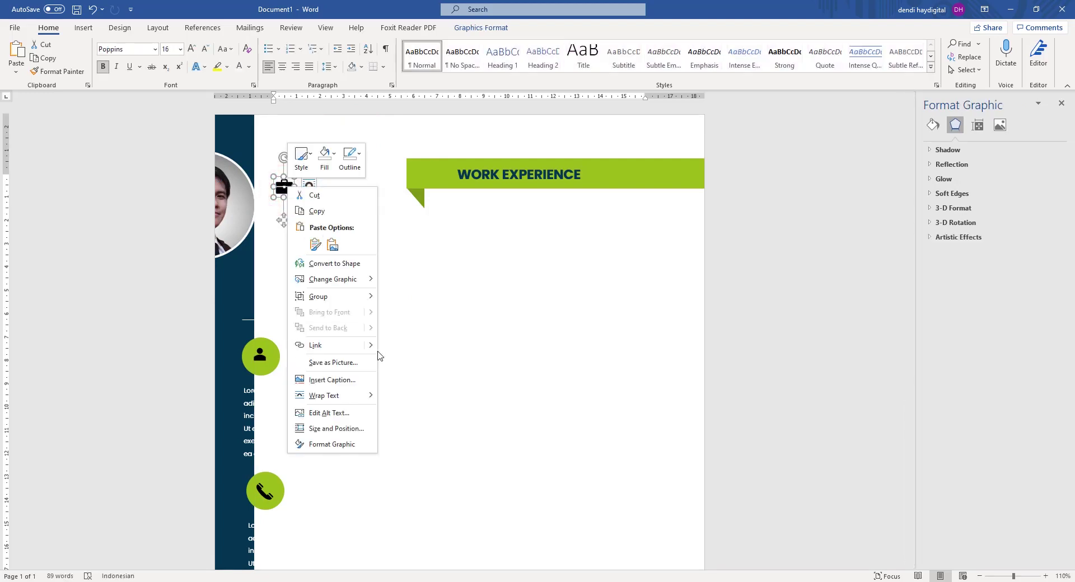
pyautogui.click(355, 395)
pyautogui.click(418, 488)
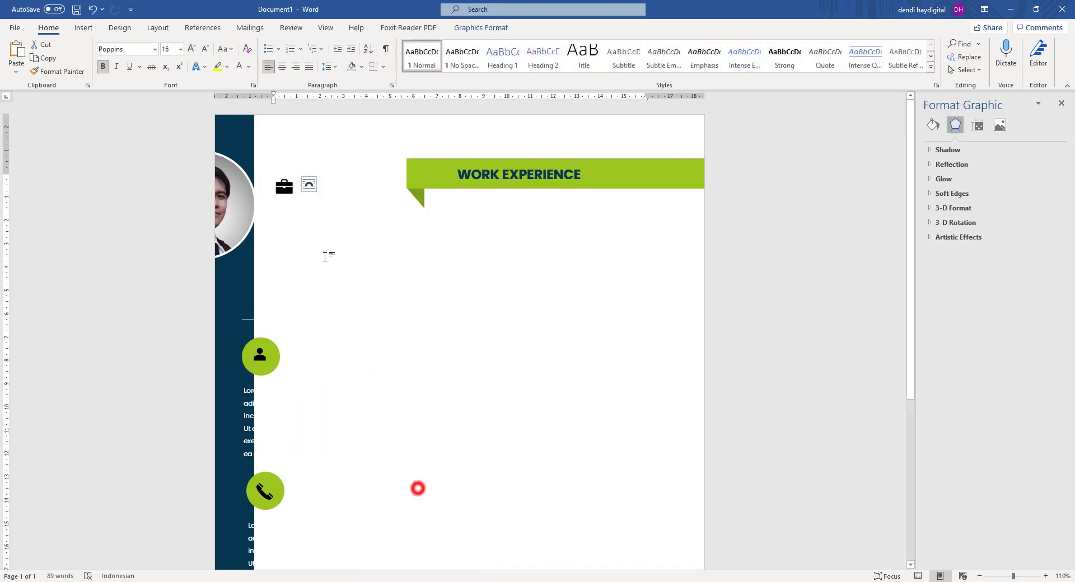
pyautogui.click(288, 182)
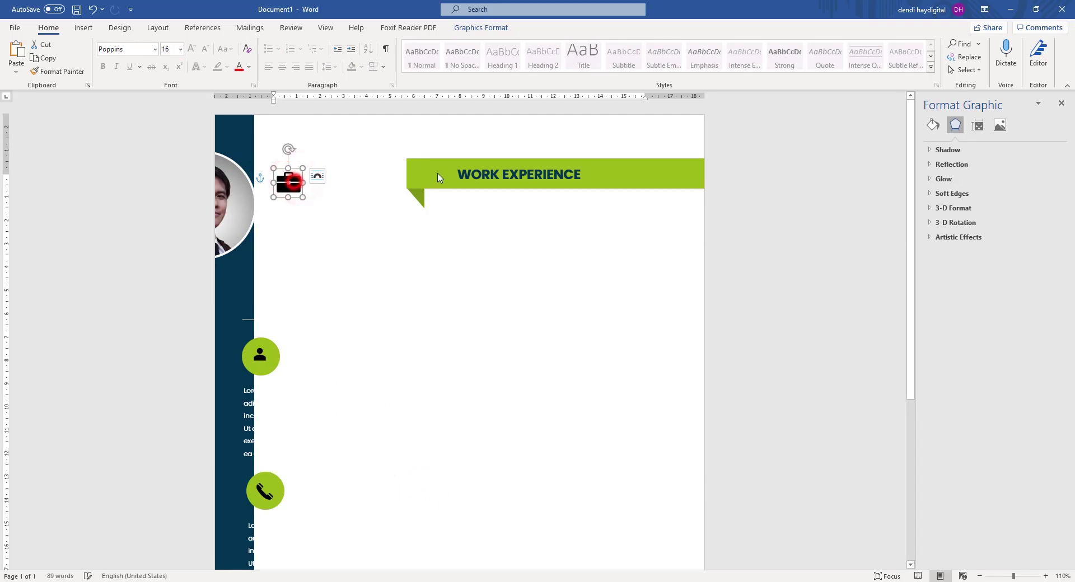
pyautogui.click(332, 185)
pyautogui.moveTo(297, 187); pyautogui.dragTo(433, 179)
# Colour the briefcase icon dark navy and move the sidebar and photo back.
pyautogui.click(932, 124)
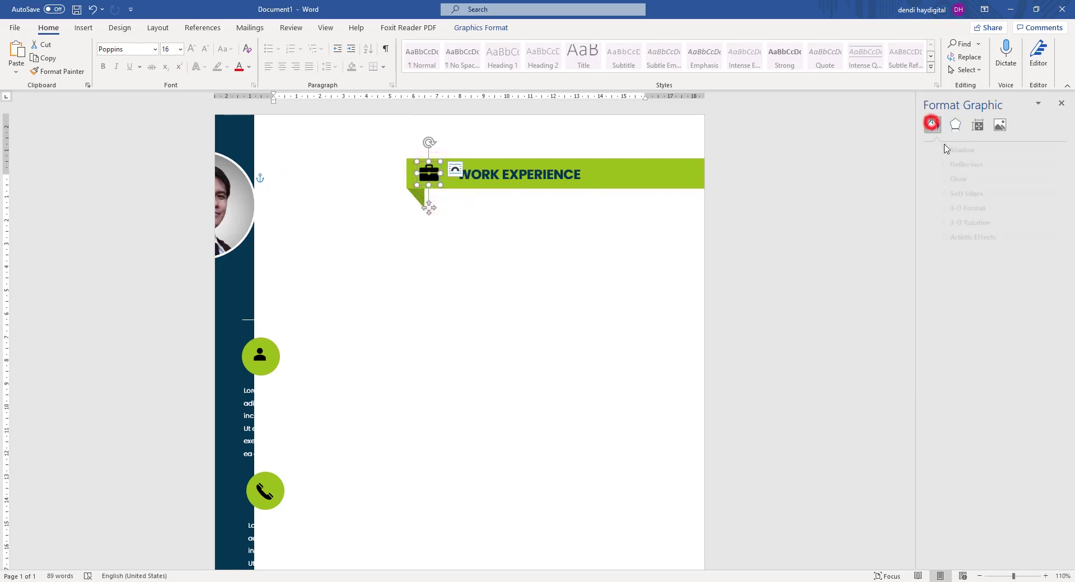
pyautogui.click(1042, 235)
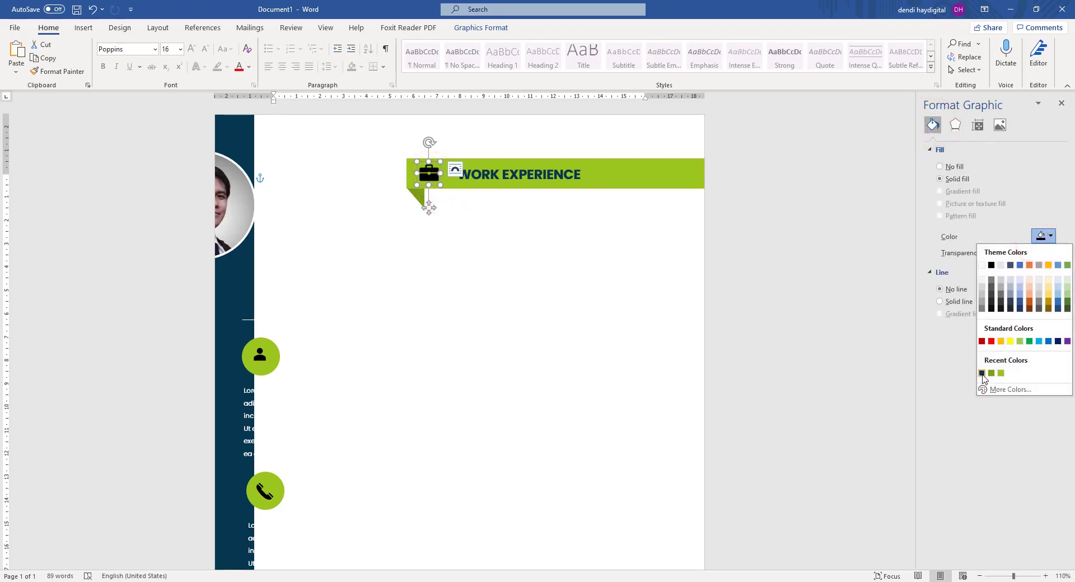
pyautogui.click(981, 374)
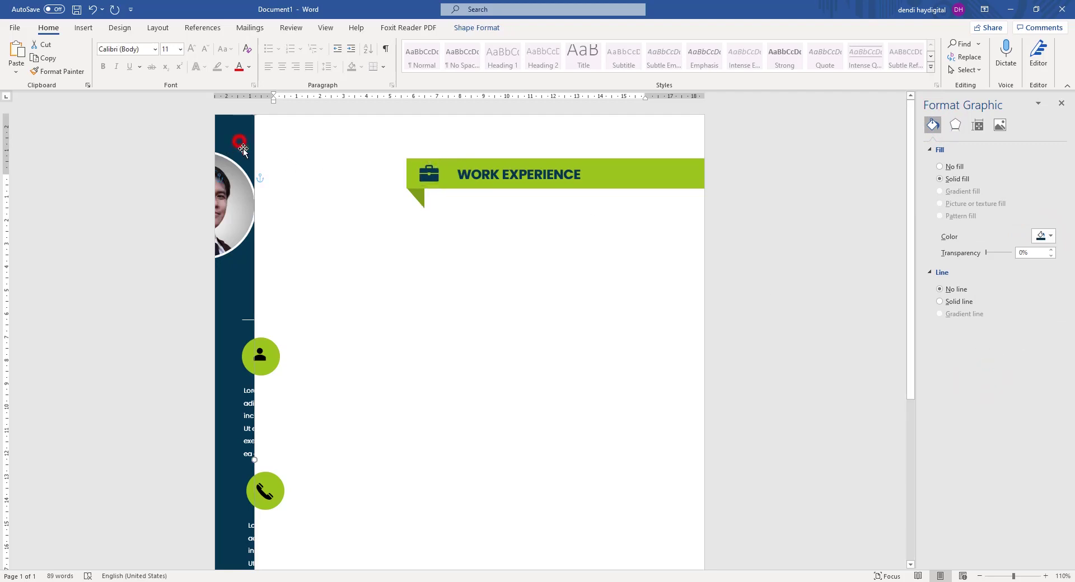
pyautogui.moveTo(240, 142); pyautogui.dragTo(414, 159)
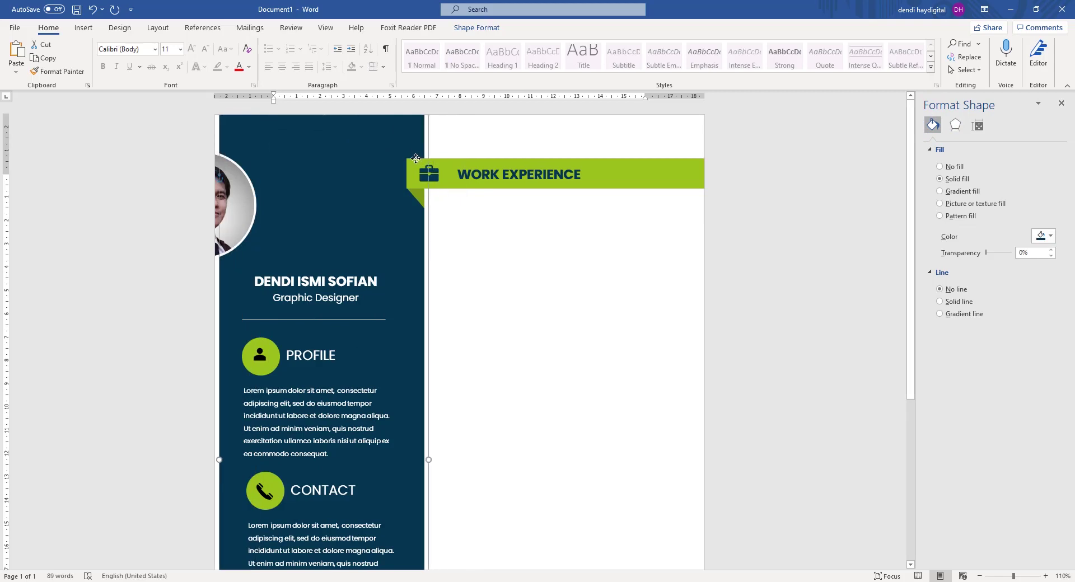
pyautogui.moveTo(246, 195); pyautogui.dragTo(356, 200)
pyautogui.click(737, 226)
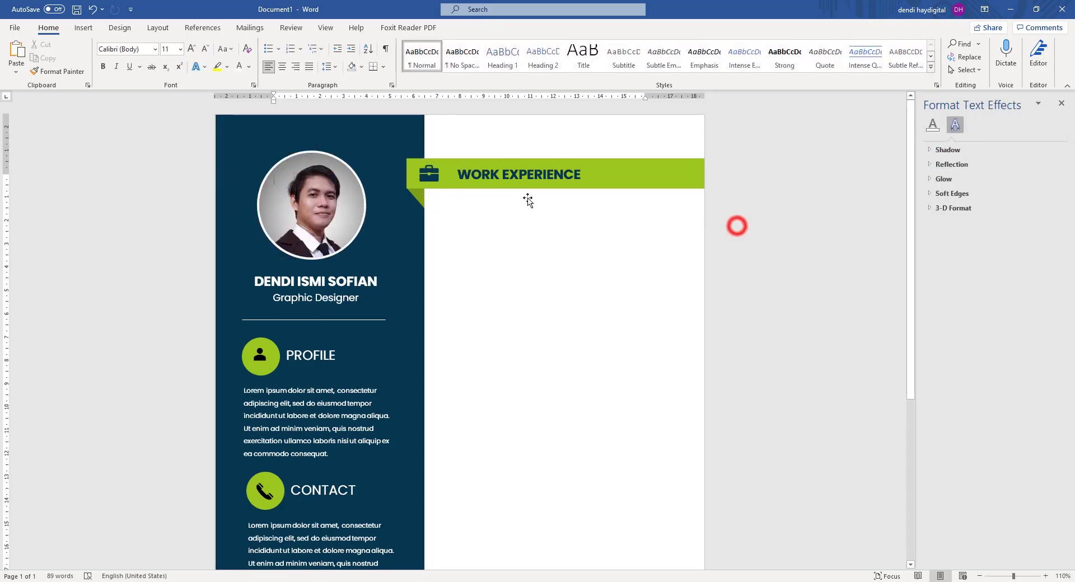
# Left-align the WORK EXPERIENCE heading and adjust its position on the banner.
pyautogui.click(532, 170)
pyautogui.moveTo(545, 164); pyautogui.dragTo(540, 164)
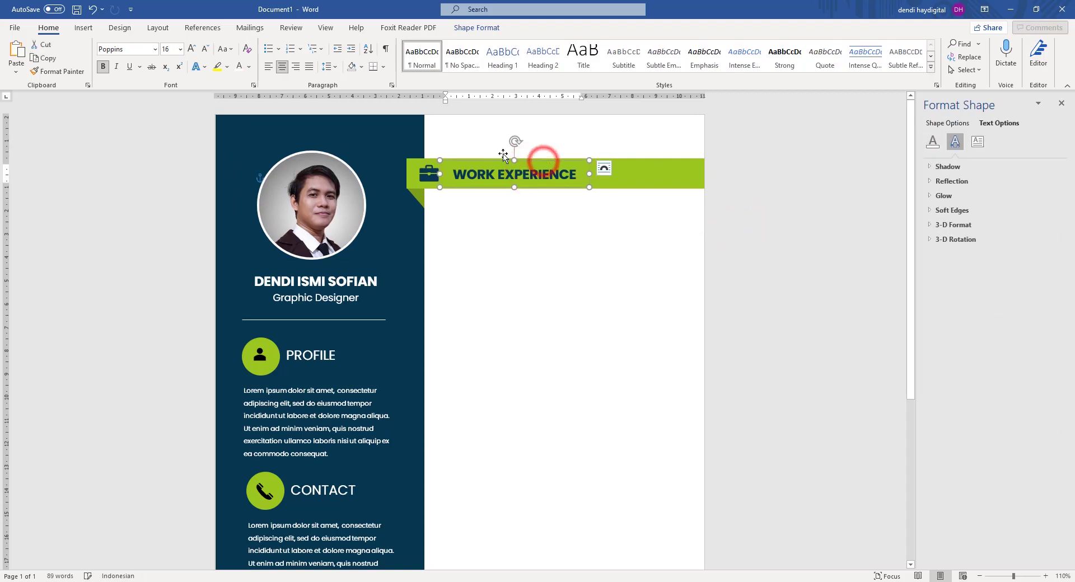
pyautogui.click(269, 68)
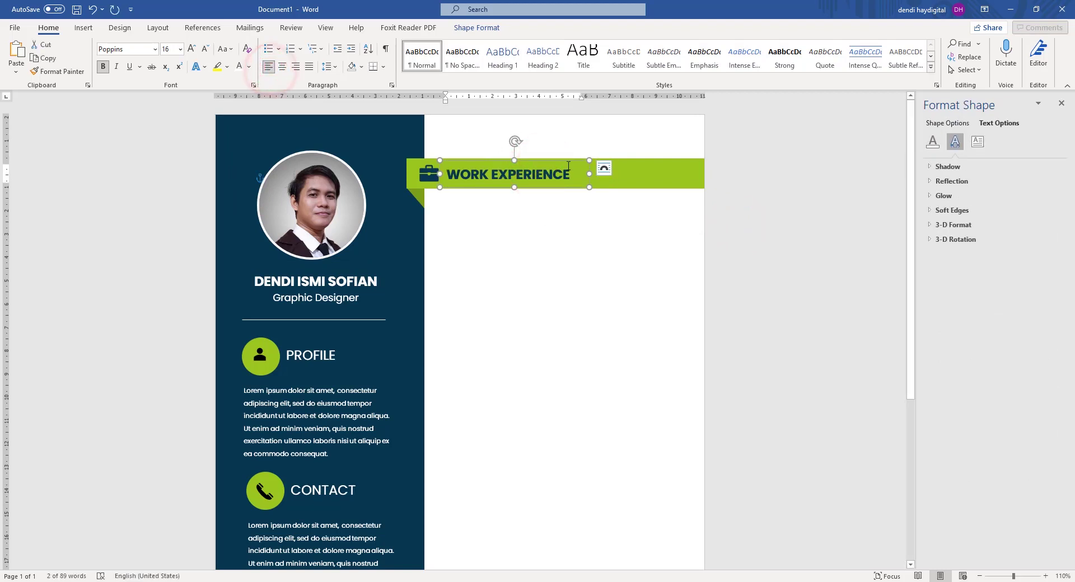
pyautogui.moveTo(570, 163); pyautogui.dragTo(574, 163)
pyautogui.click(779, 154)
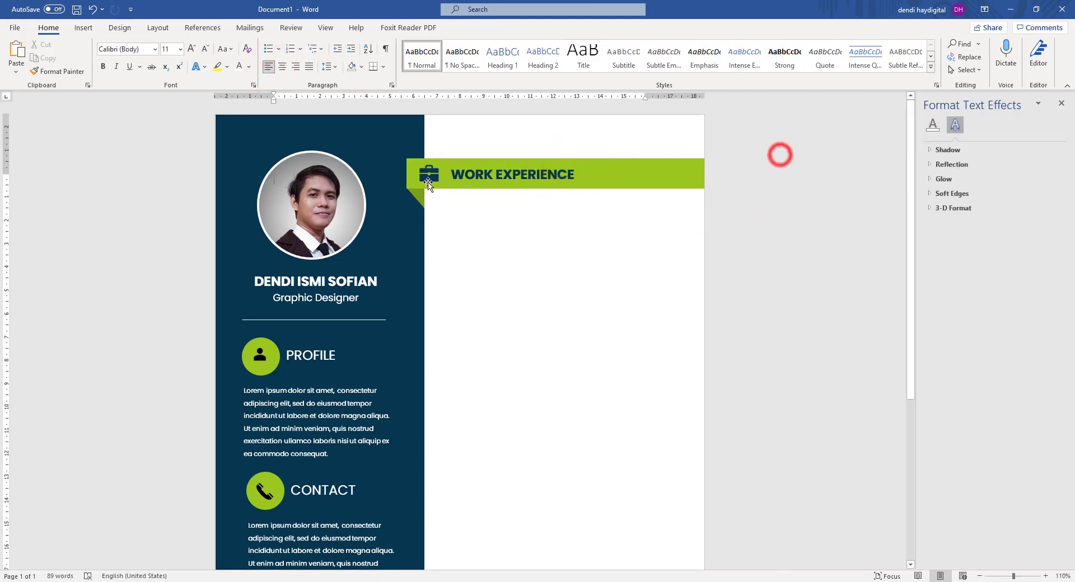
# Group the briefcase icon, green banner and WORK EXPERIENCE text box.
pyautogui.click(425, 181)
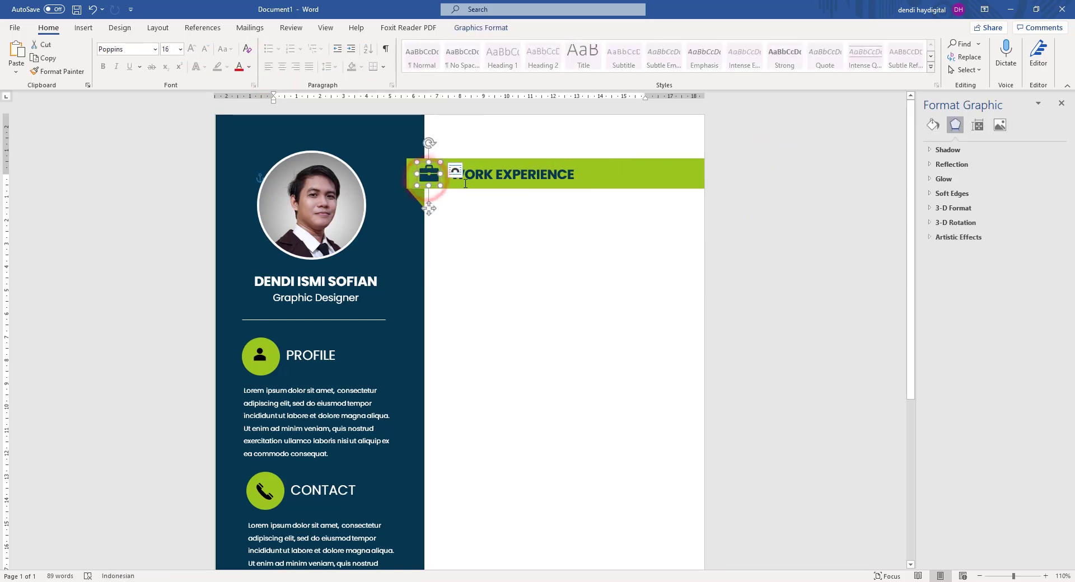
pyautogui.click(802, 161)
pyautogui.click(427, 175)
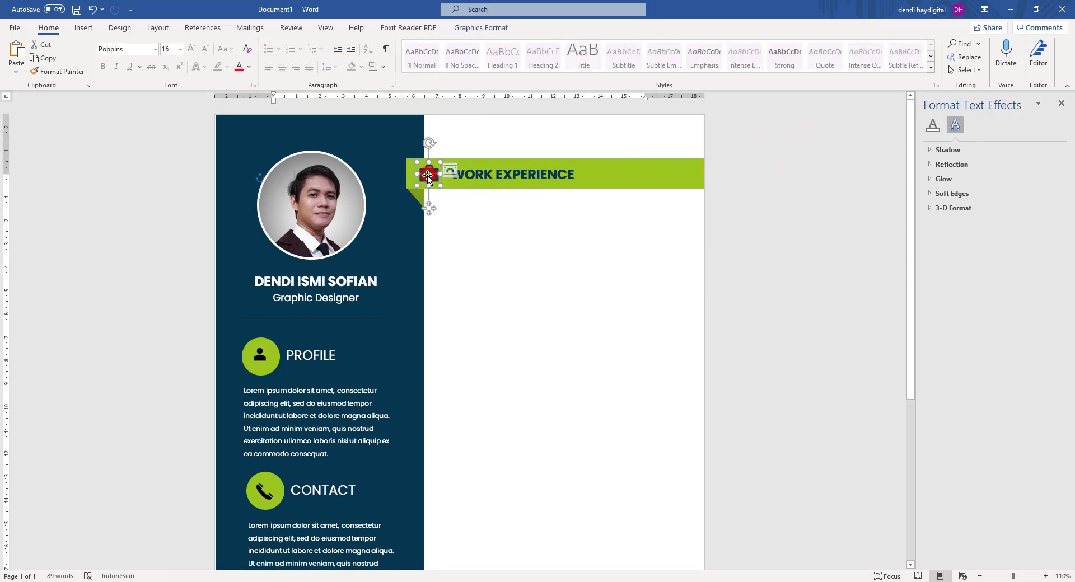
pyautogui.keyDown('shift'); pyautogui.click(409, 168); pyautogui.keyUp('shift')
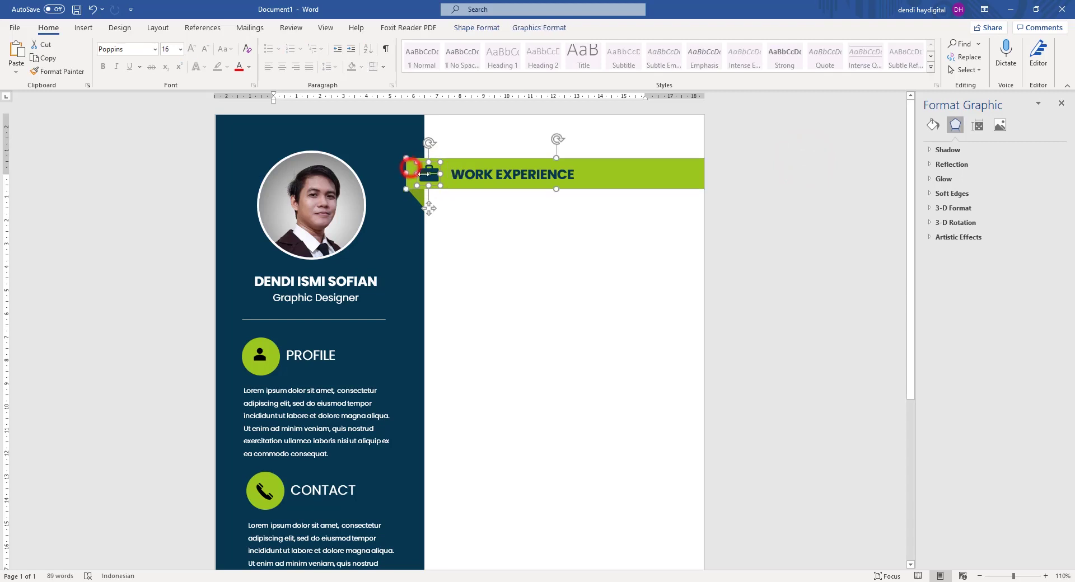
pyautogui.keyDown('shift'); pyautogui.click(469, 174); pyautogui.keyUp('shift')
pyautogui.rightClick(485, 163)
pyautogui.click(536, 234)
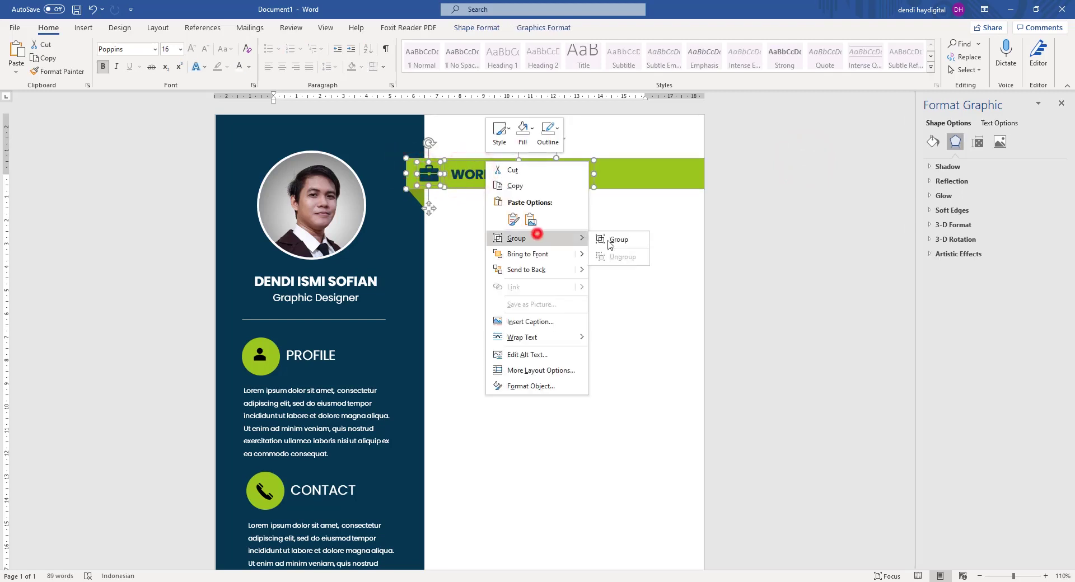
pyautogui.click(607, 236)
pyautogui.click(791, 190)
# Try moving the green fold triangle, then undo the move.
pyautogui.click(415, 198)
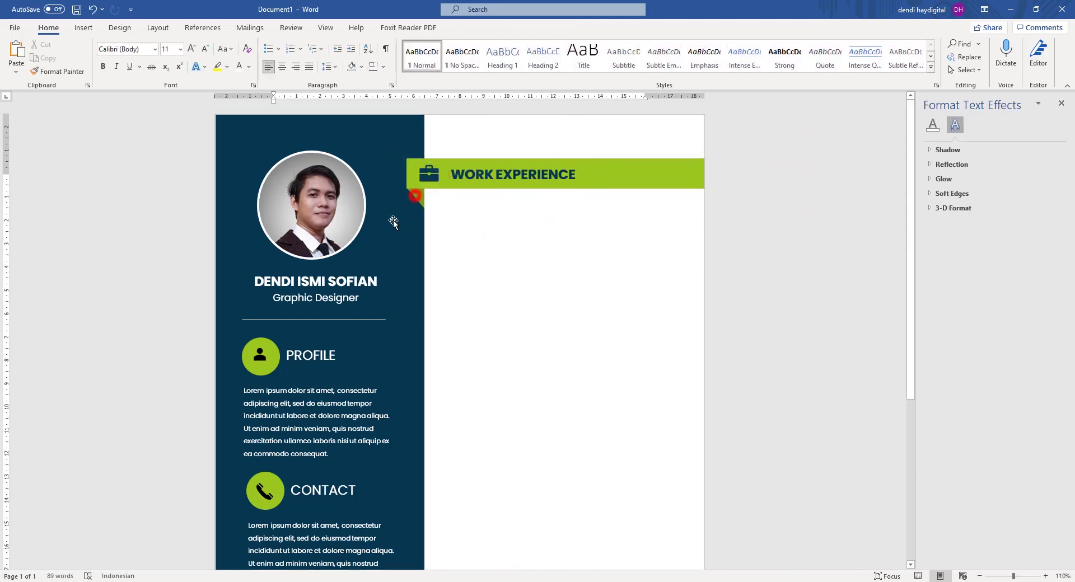
pyautogui.moveTo(419, 196); pyautogui.dragTo(411, 213)
pyautogui.hotkey('ctrl', 'z')
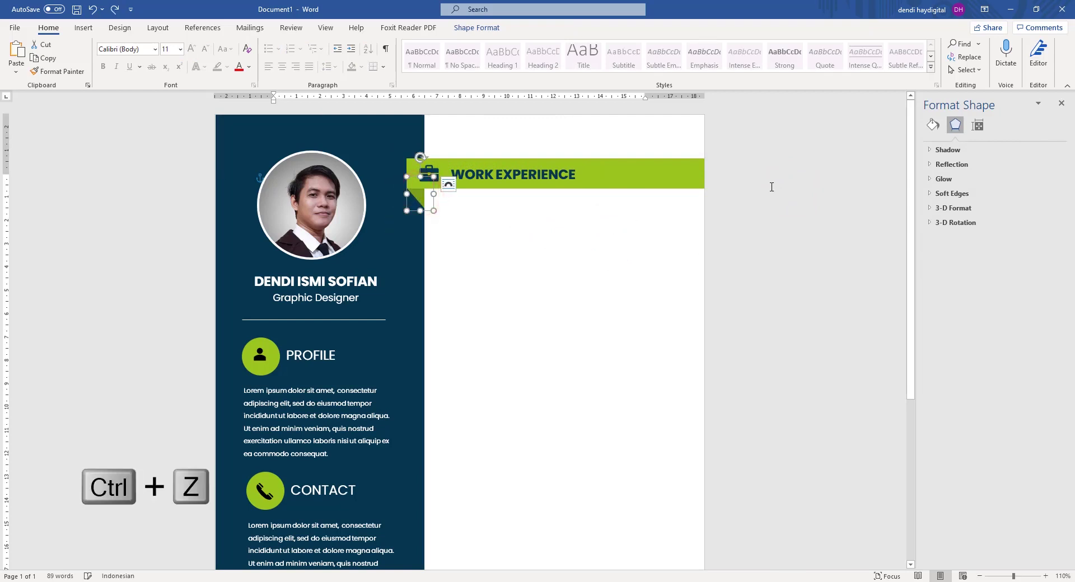
pyautogui.click(743, 165)
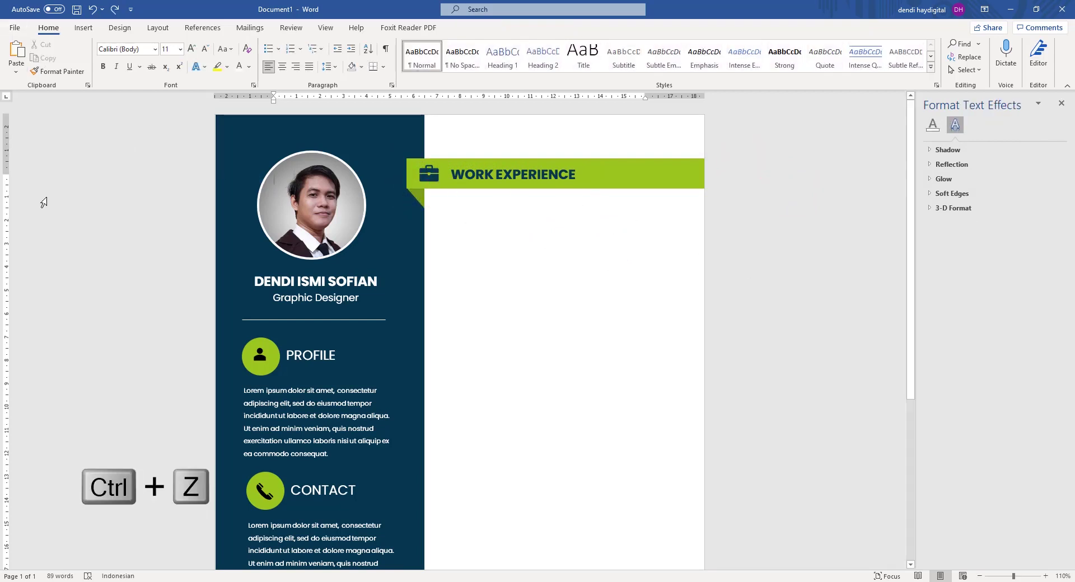
# Paste a copy of the green circle below the WORK EXPERIENCE banner.
pyautogui.moveTo(274, 342); pyautogui.dragTo(280, 324)
pyautogui.hotkey('ctrl', 'z')
pyautogui.click(272, 347)
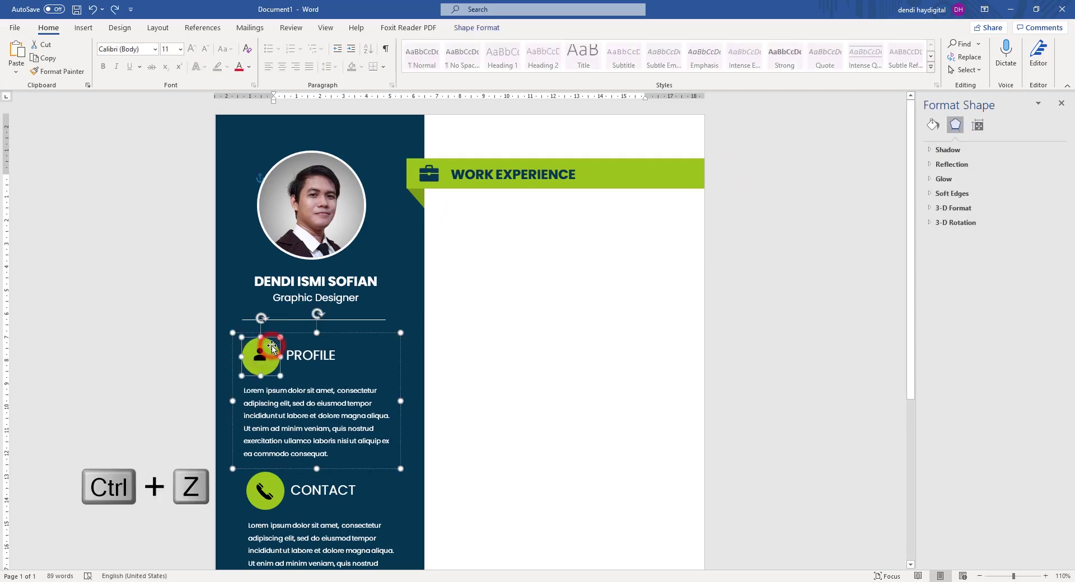
pyautogui.hotkey('ctrl', 'v')
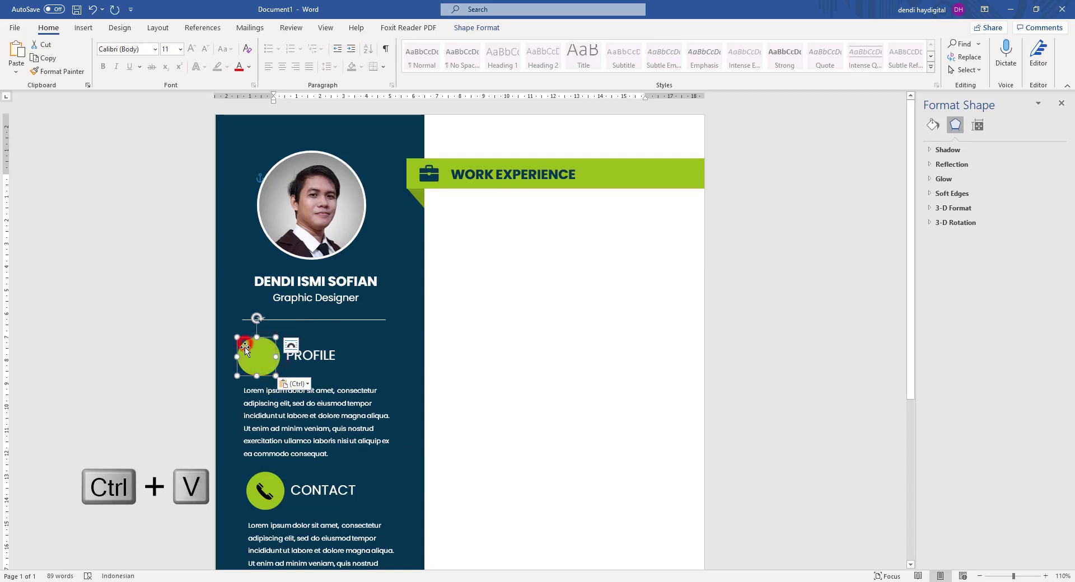
pyautogui.moveTo(248, 347); pyautogui.dragTo(455, 231)
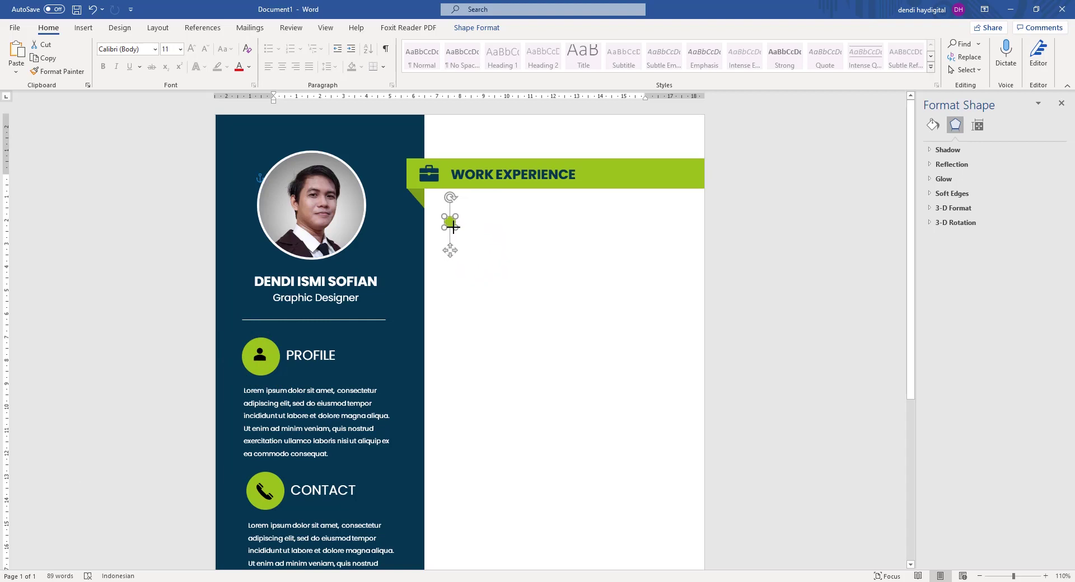
# Fill the circle copy with the recent navy and shrink it to a bullet dot.
pyautogui.click(932, 126)
pyautogui.click(1040, 236)
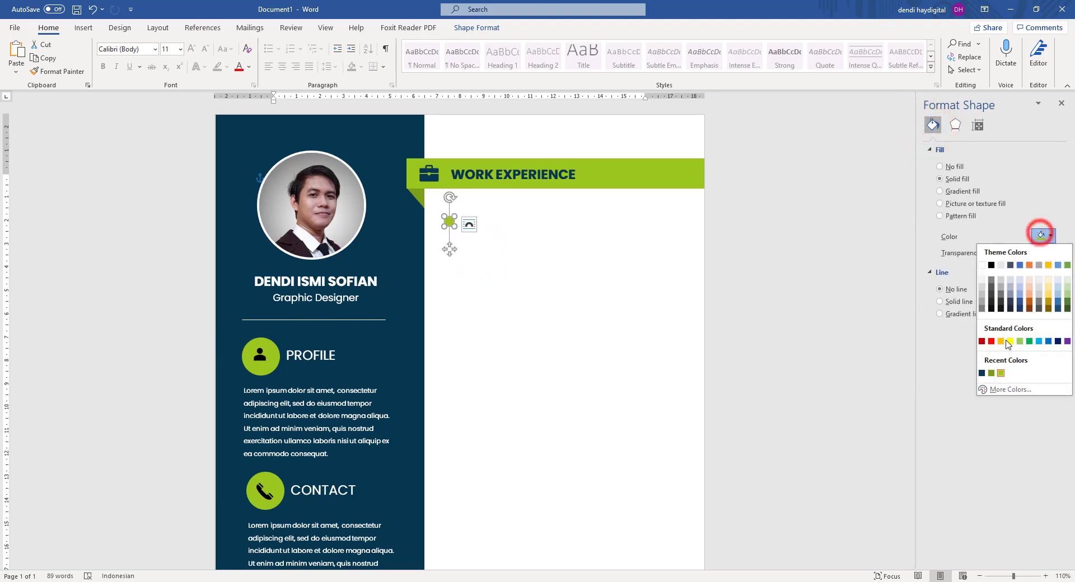
pyautogui.click(983, 370)
pyautogui.click(746, 242)
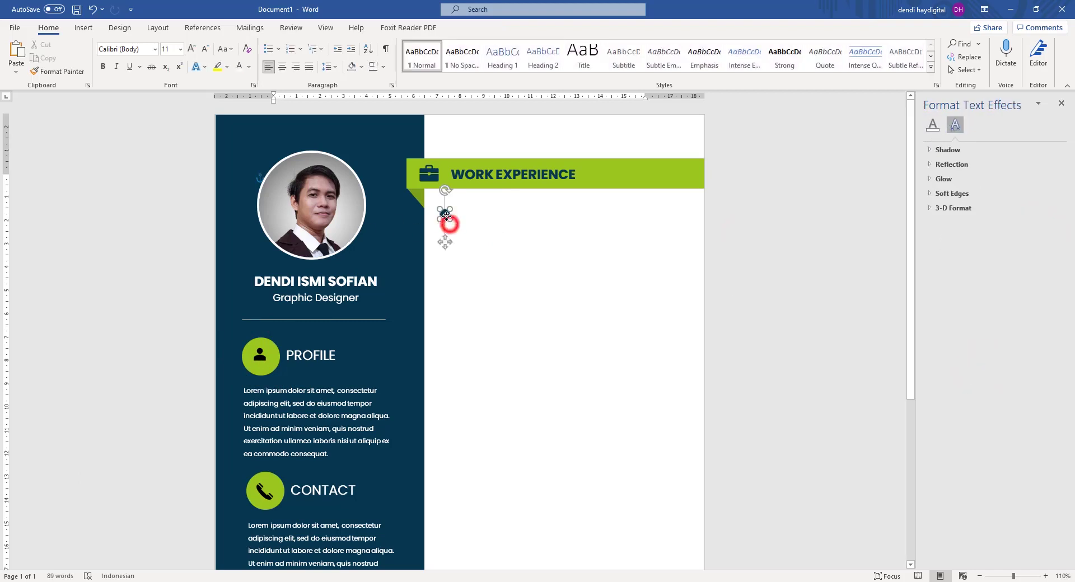
pyautogui.moveTo(450, 220); pyautogui.dragTo(447, 215)
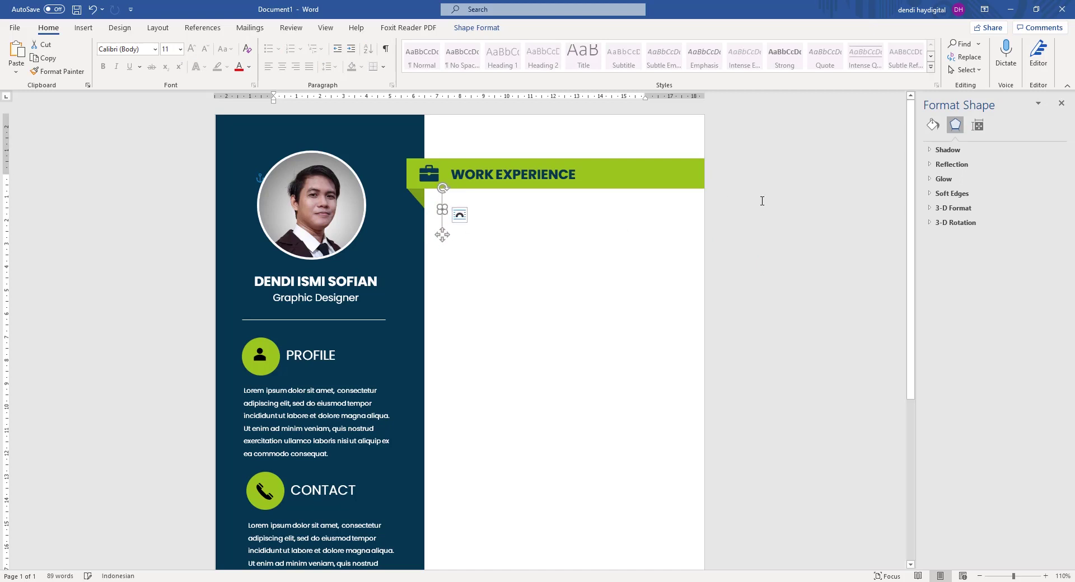
pyautogui.moveTo(446, 213); pyautogui.dragTo(448, 216)
pyautogui.click(659, 207)
pyautogui.click(804, 180)
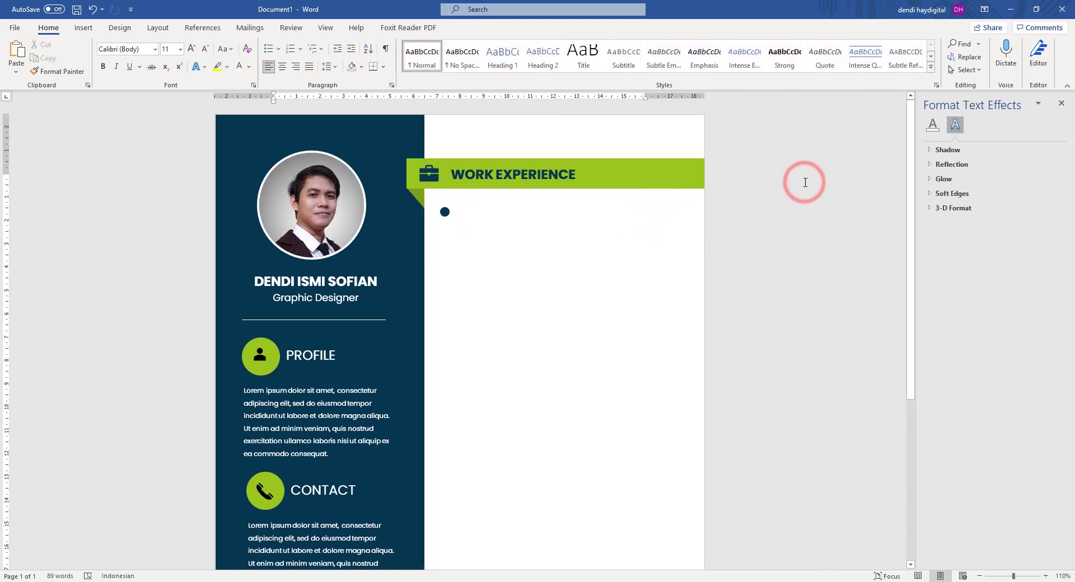
# Select the PROFILE heading and its paragraph together, copy them and paste a duplicate.
pyautogui.click(327, 298)
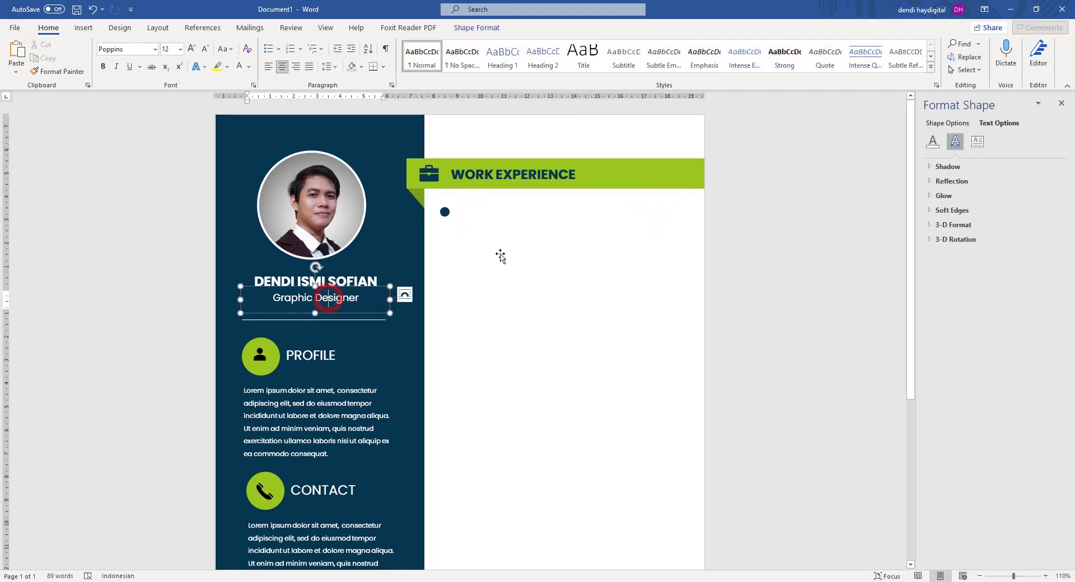
pyautogui.click(321, 356)
pyautogui.click(354, 342)
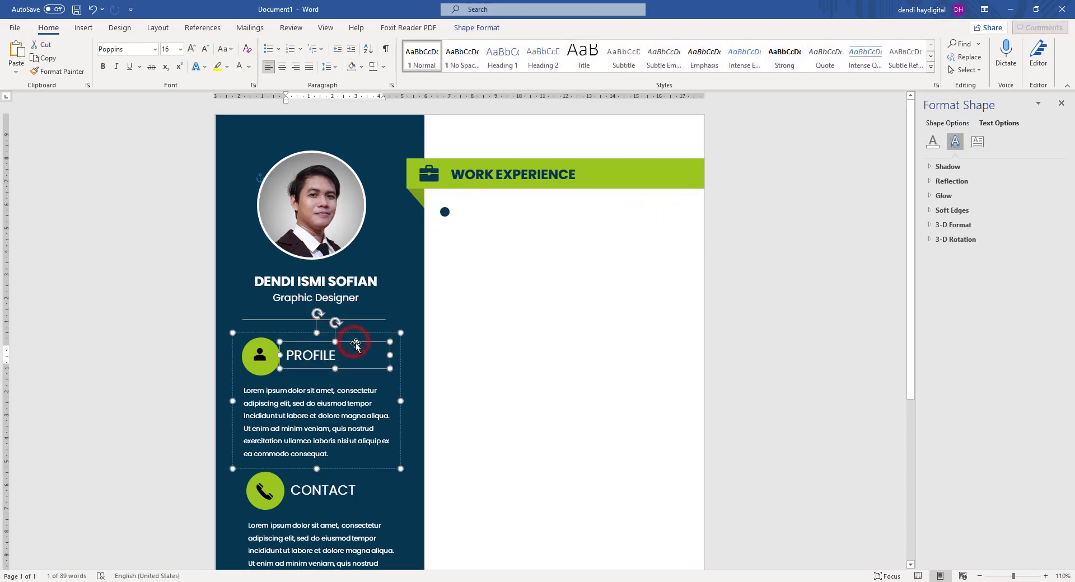
pyautogui.click(528, 352)
pyautogui.click(154, 316)
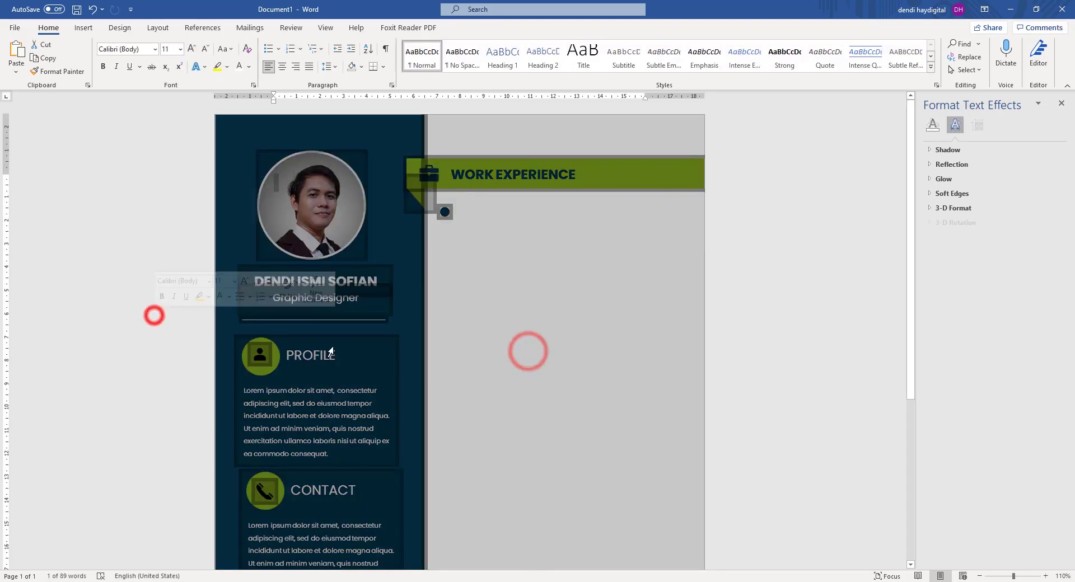
pyautogui.click(324, 351)
pyautogui.click(314, 356)
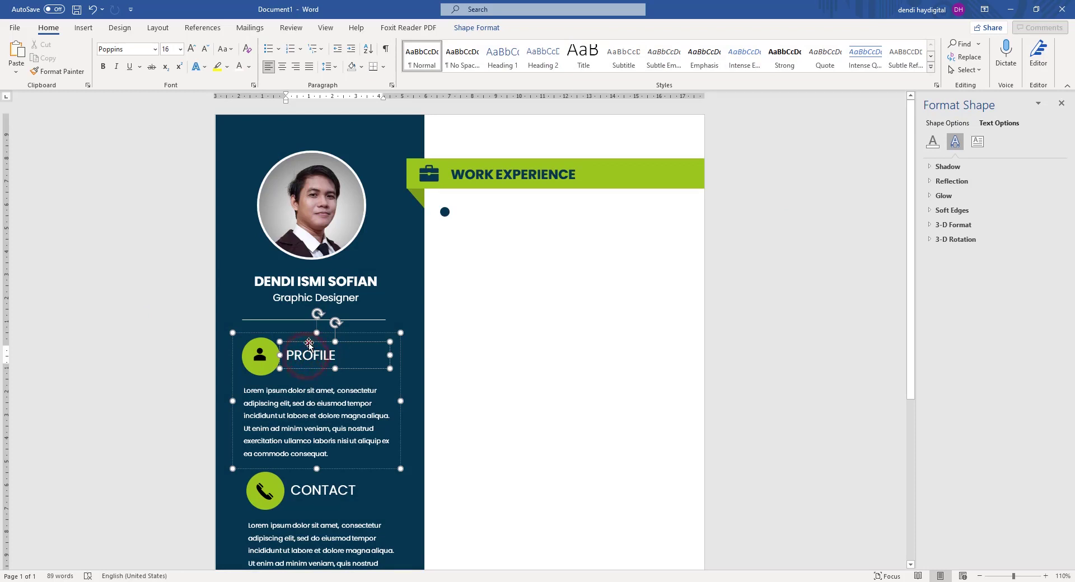
pyautogui.click(309, 344)
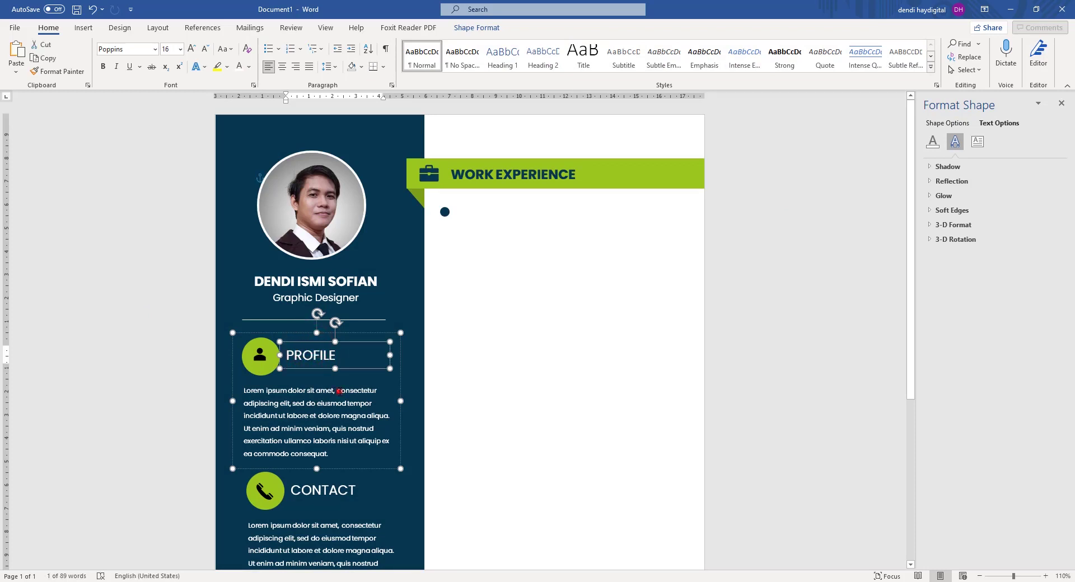
pyautogui.click(339, 391)
pyautogui.hotkey('ctrl', 'c')
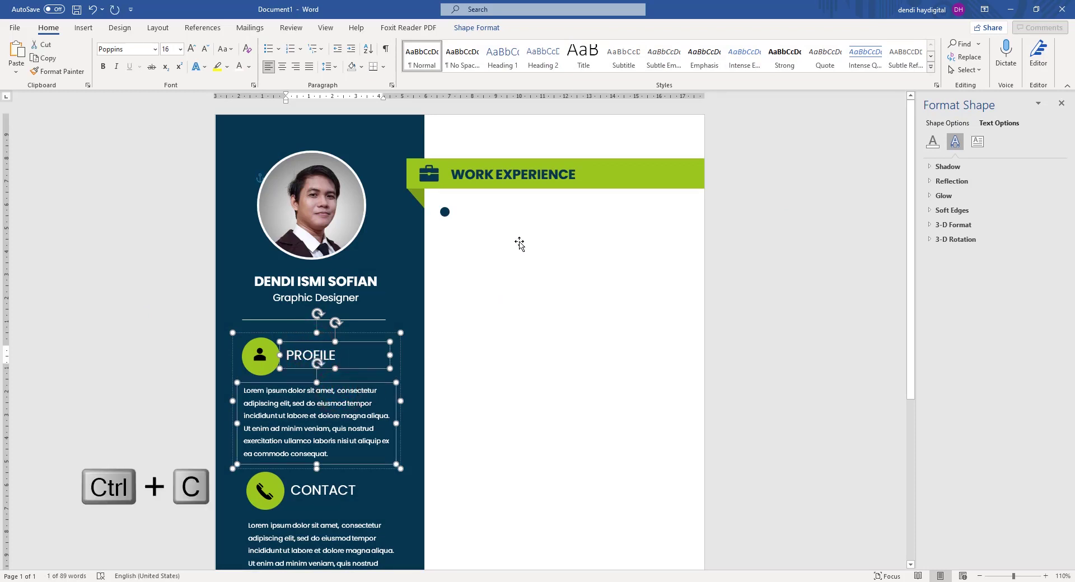
pyautogui.click(516, 233)
pyautogui.hotkey('ctrl', 'v')
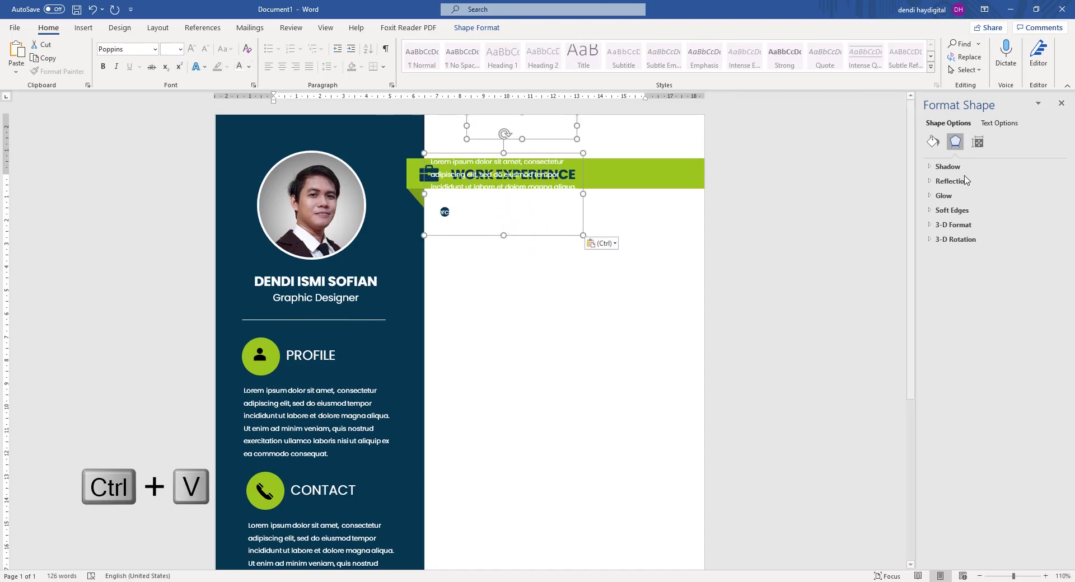
# Make the pasted text dark navy, left-align it and move it below WORK EXPERIENCE.
pyautogui.click(248, 67)
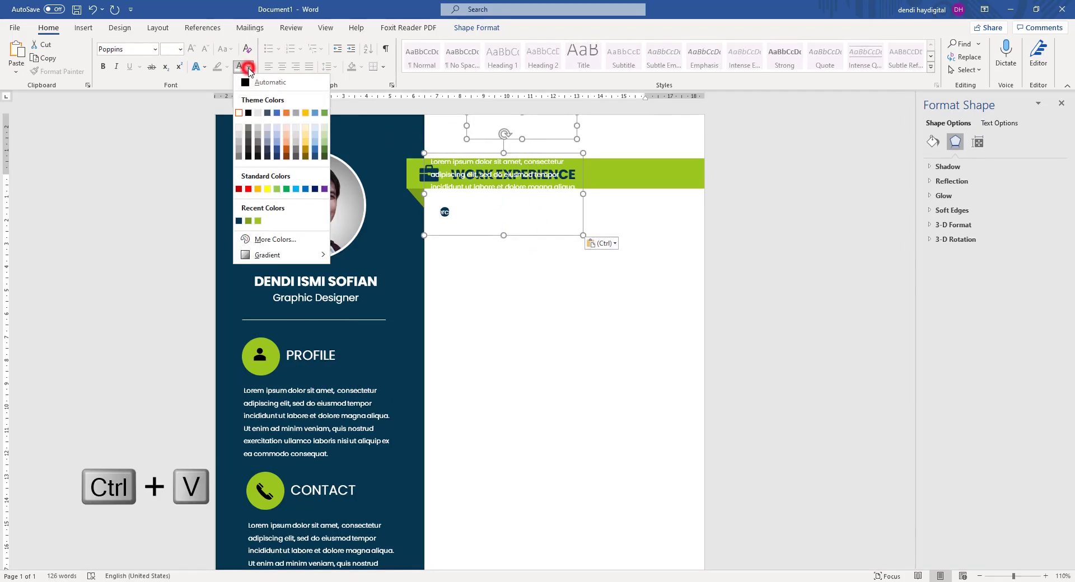
pyautogui.click(239, 222)
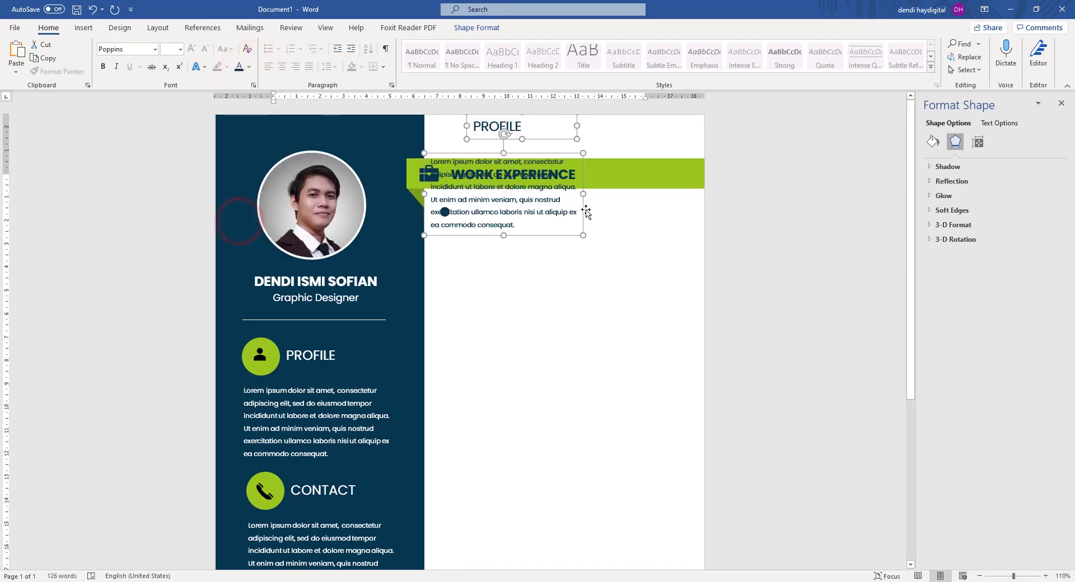
pyautogui.moveTo(584, 222); pyautogui.dragTo(604, 308)
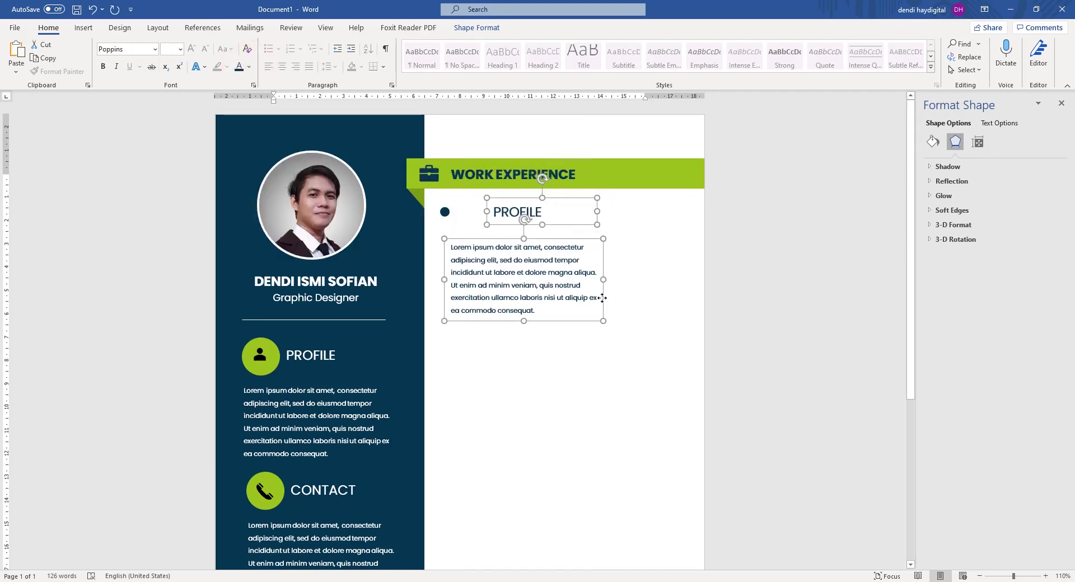
pyautogui.click(271, 65)
pyautogui.click(790, 185)
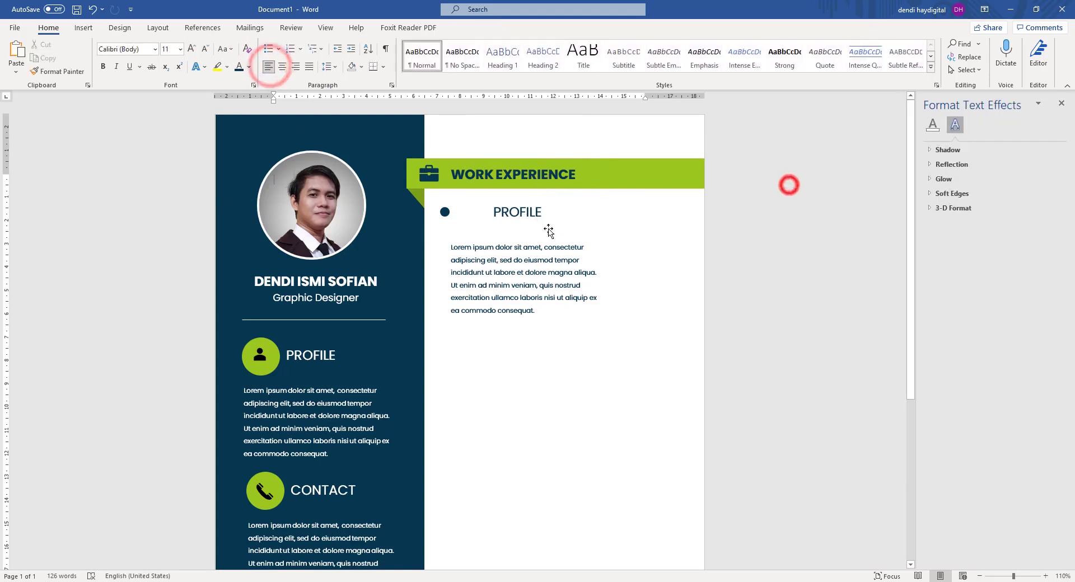
# Place the copied PROFILE heading beside the navy bullet with its paragraph just below.
pyautogui.click(519, 212)
pyautogui.click(480, 257)
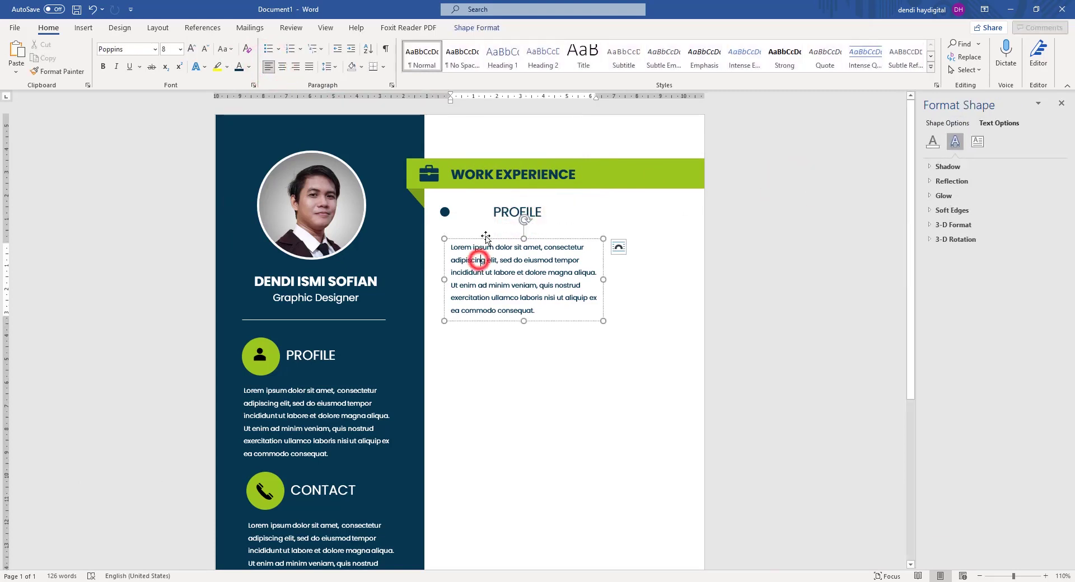
pyautogui.click(507, 217)
pyautogui.moveTo(504, 199); pyautogui.dragTo(472, 200)
pyautogui.moveTo(496, 249); pyautogui.dragTo(511, 223)
pyautogui.click(731, 227)
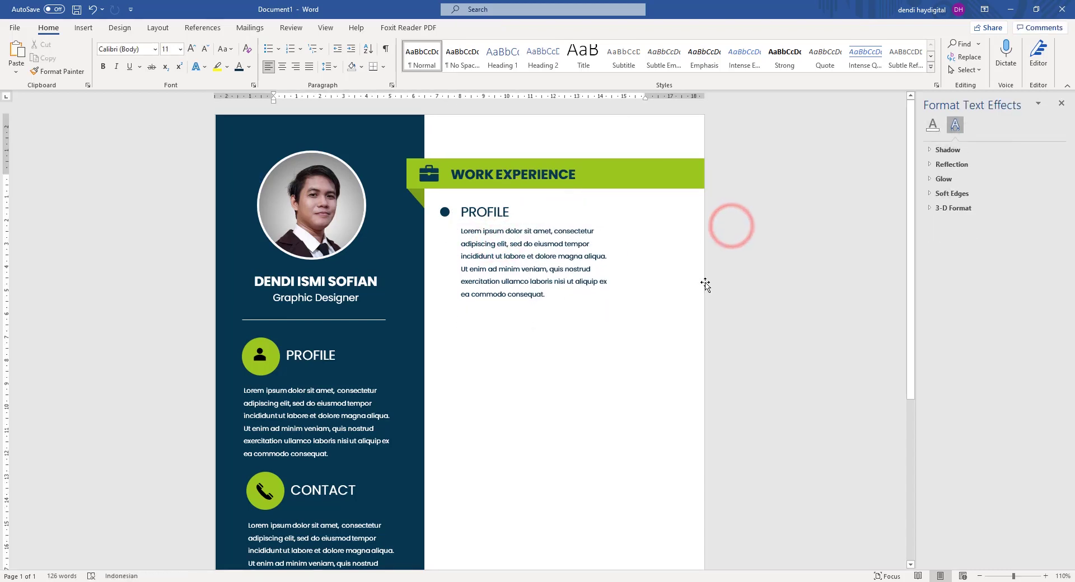
# Retitle the copied PROFILE heading to JOB DESCRIPTION.
pyautogui.click(481, 218)
pyautogui.hotkey('ctrl', 'a')
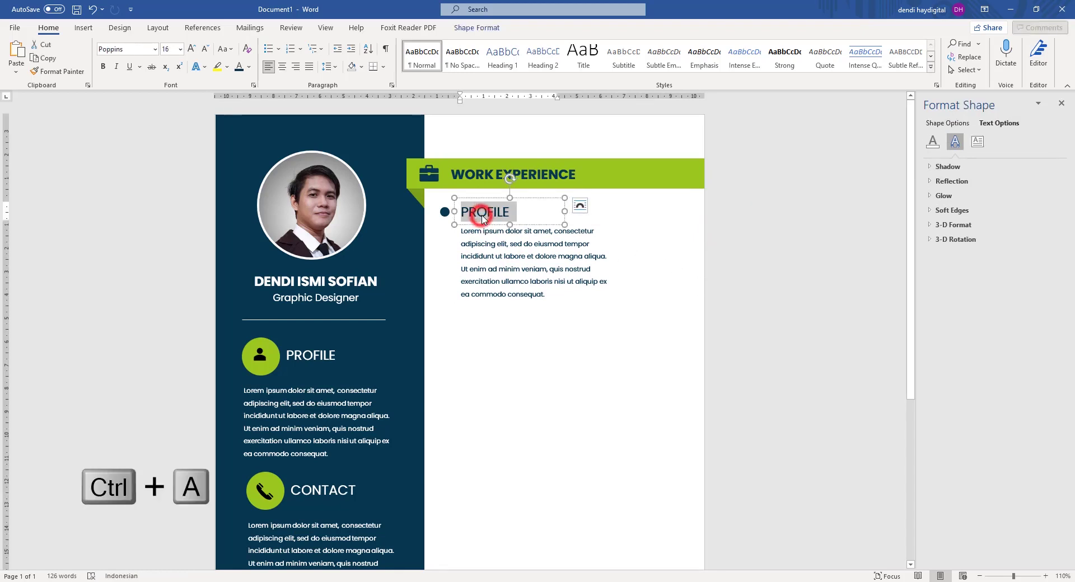
pyautogui.write('JOB ')
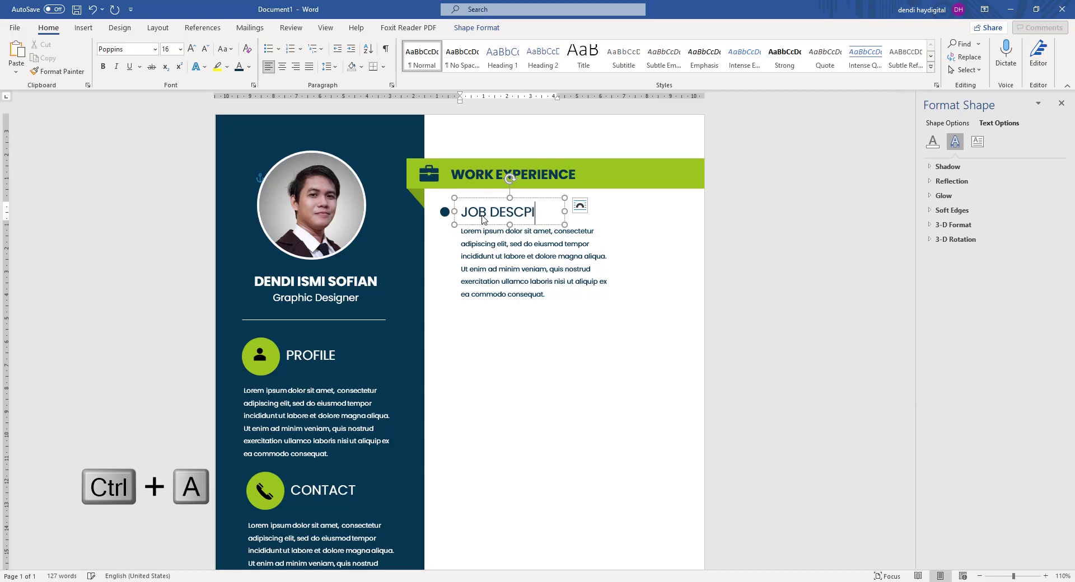
pyautogui.write('DESCP')
pyautogui.press('BackSpace')
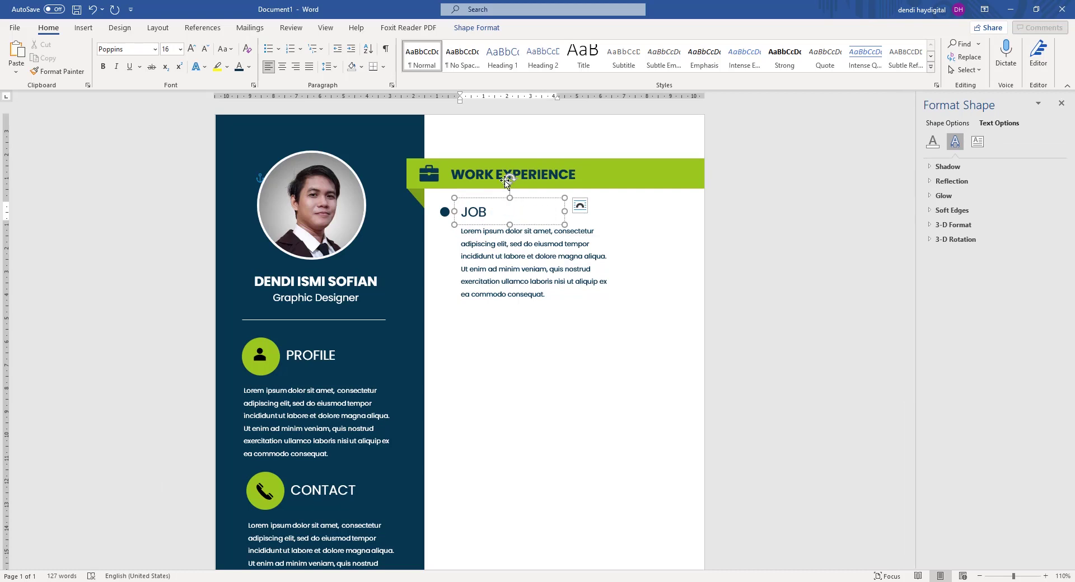
# Widen the JOB DESCRIPTION heading to one line, set it to size 14 and nudge it down.
pyautogui.click(566, 212)
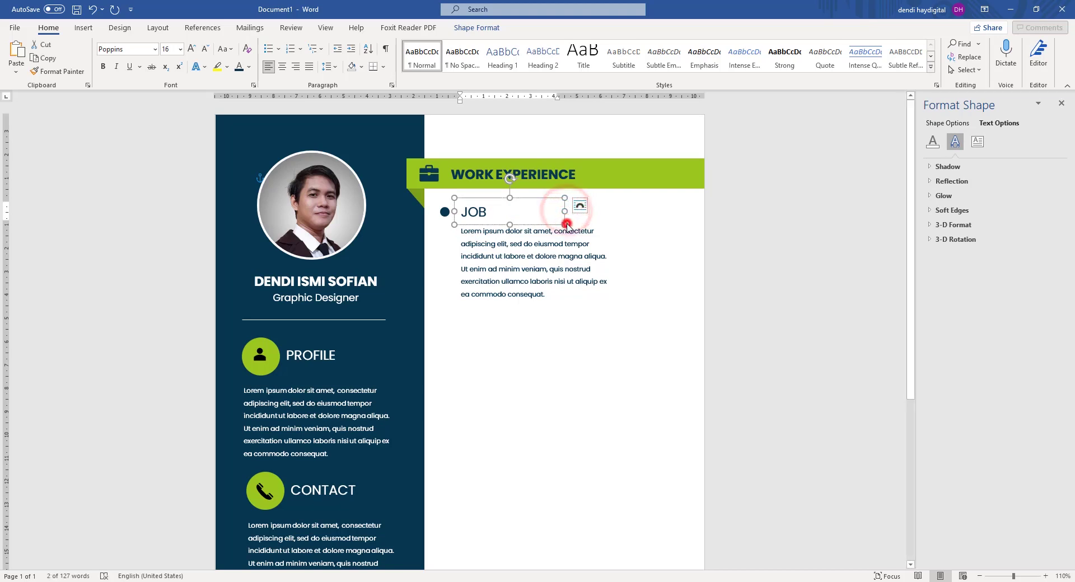
pyautogui.click(712, 224)
pyautogui.click(476, 211)
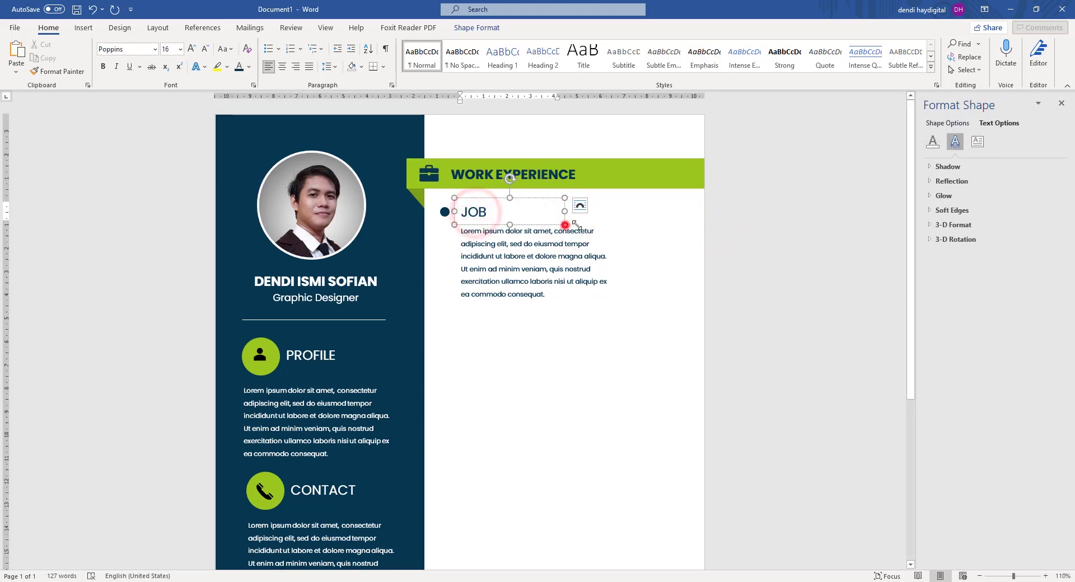
pyautogui.moveTo(564, 224); pyautogui.dragTo(608, 223)
pyautogui.click(536, 214)
pyautogui.hotkey('ctrl', 'a')
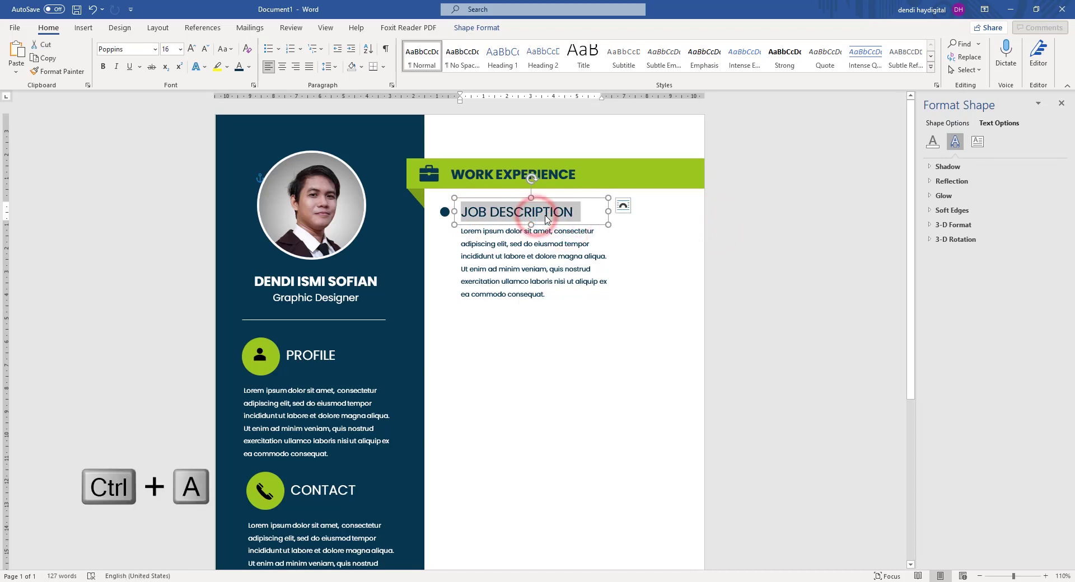
pyautogui.click(205, 50)
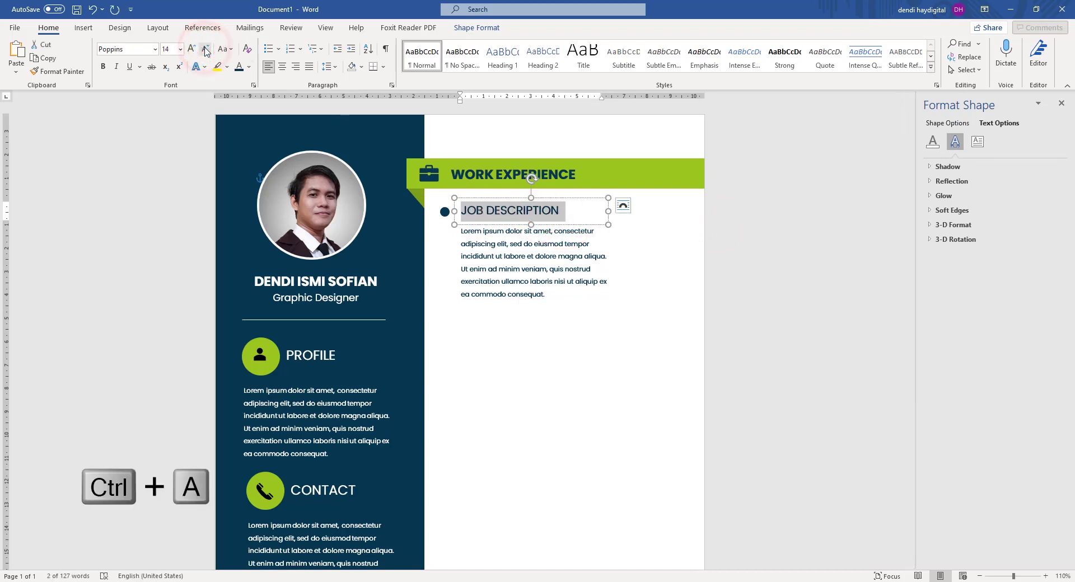
pyautogui.click(771, 192)
pyautogui.click(516, 208)
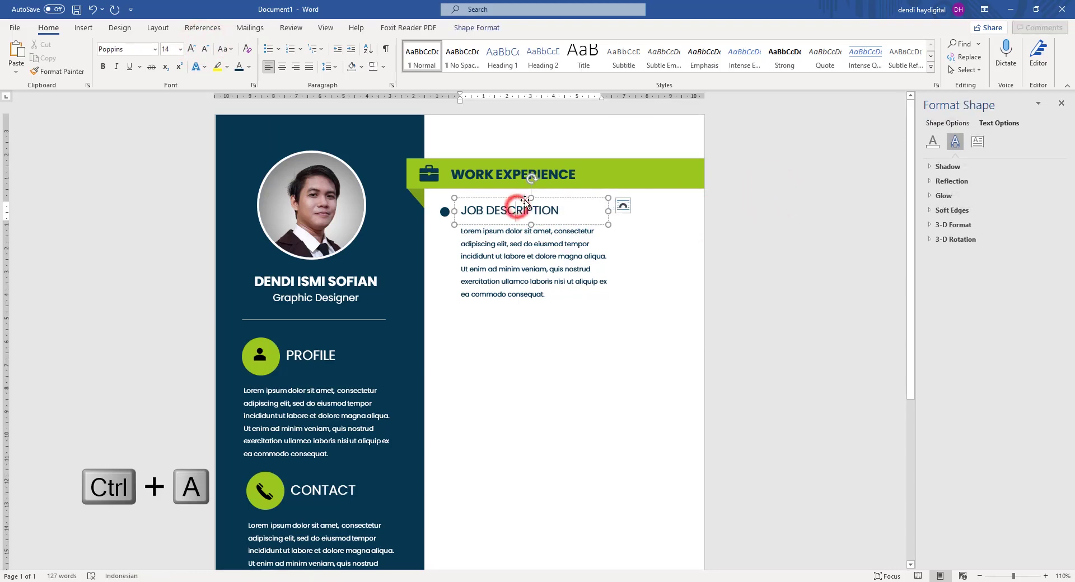
pyautogui.moveTo(521, 197); pyautogui.dragTo(521, 199)
pyautogui.click(737, 251)
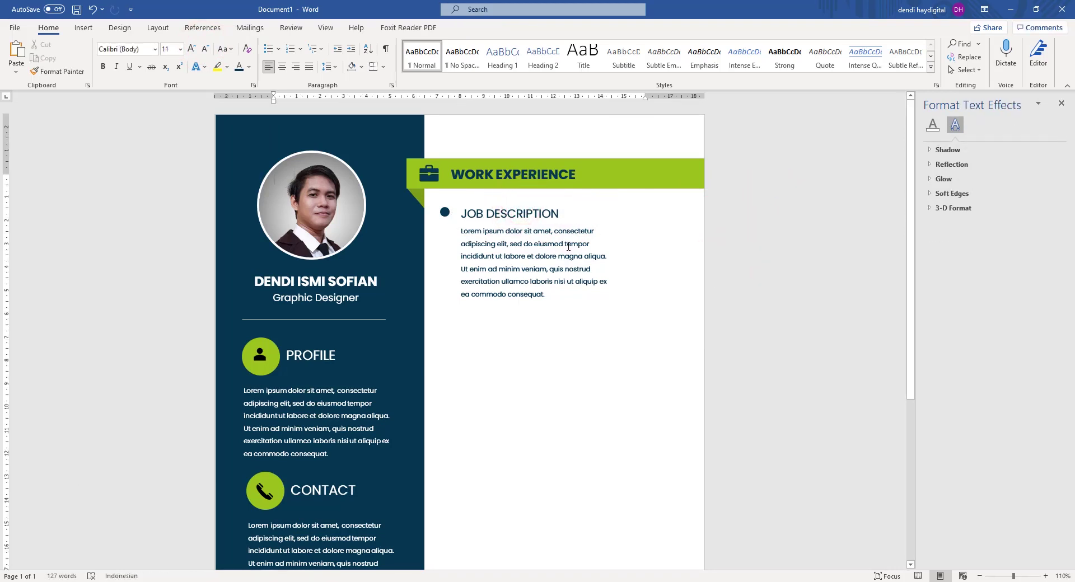
# Widen the paragraph across the right column and realign it with the heading.
pyautogui.click(474, 214)
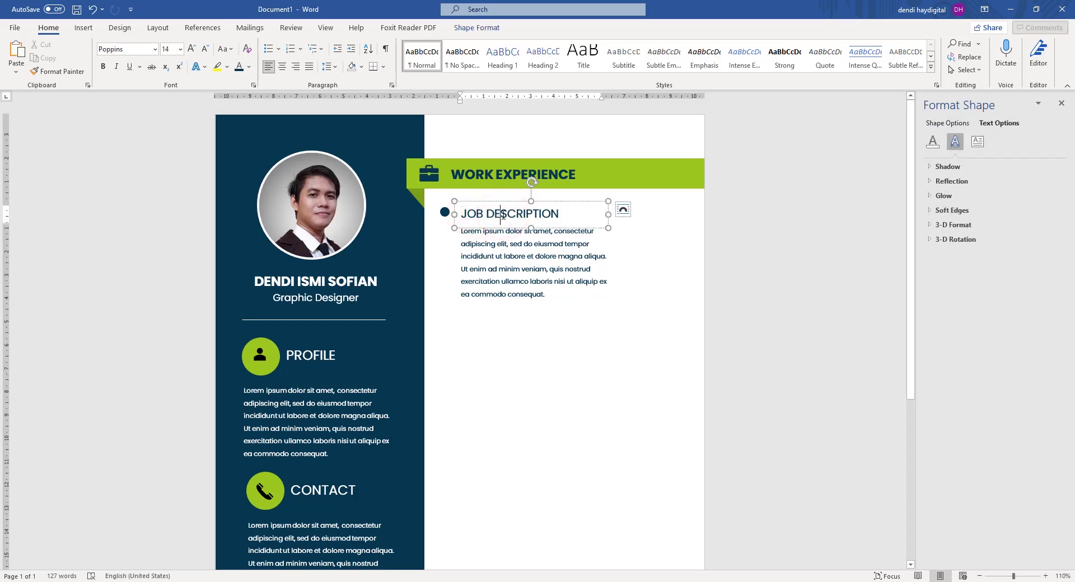
pyautogui.click(486, 233)
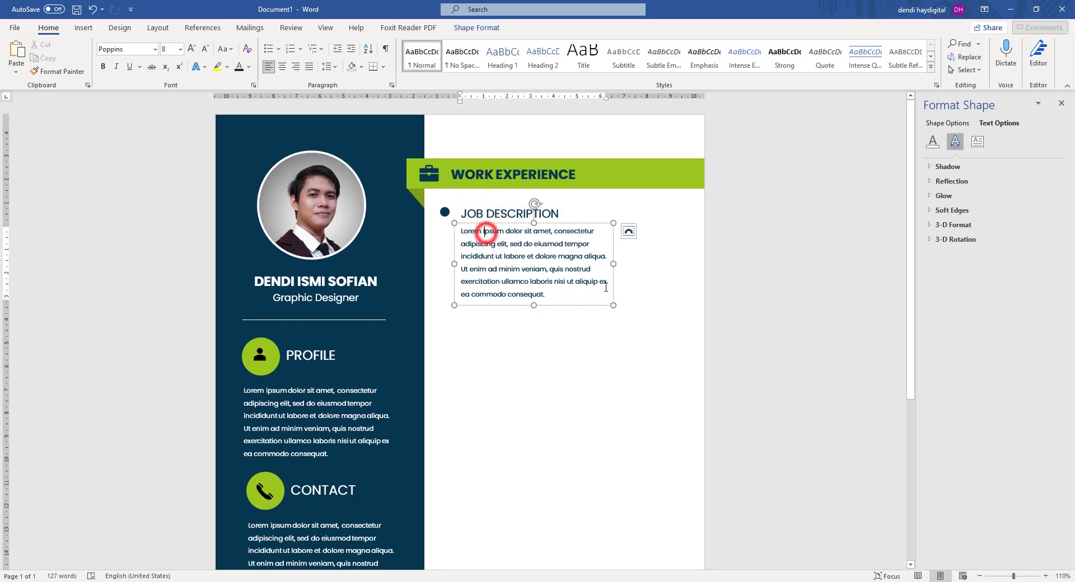
pyautogui.moveTo(611, 264); pyautogui.dragTo(679, 268)
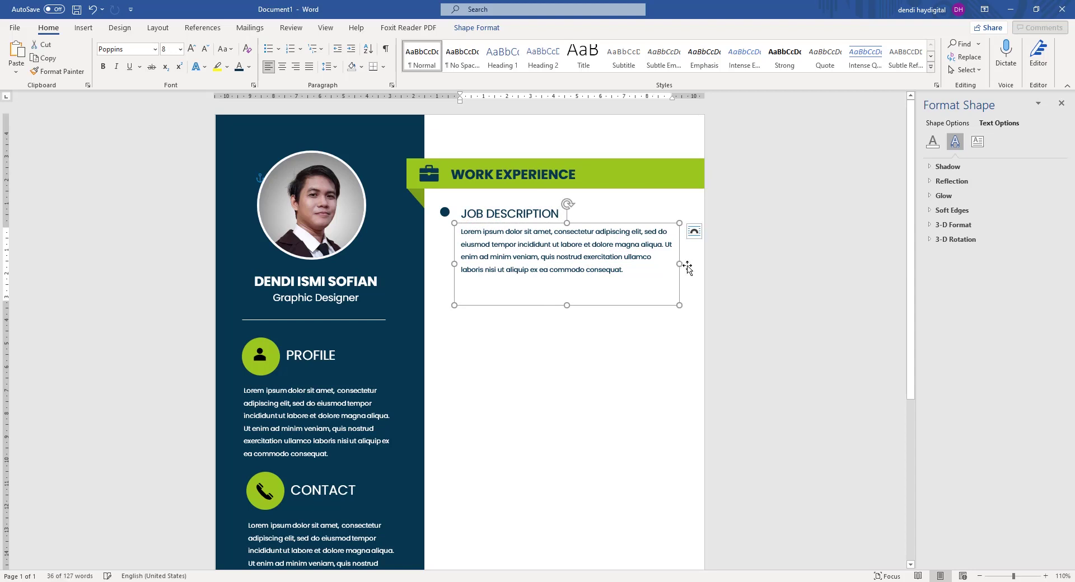
pyautogui.keyDown('shift'); pyautogui.click(490, 215); pyautogui.keyUp('shift')
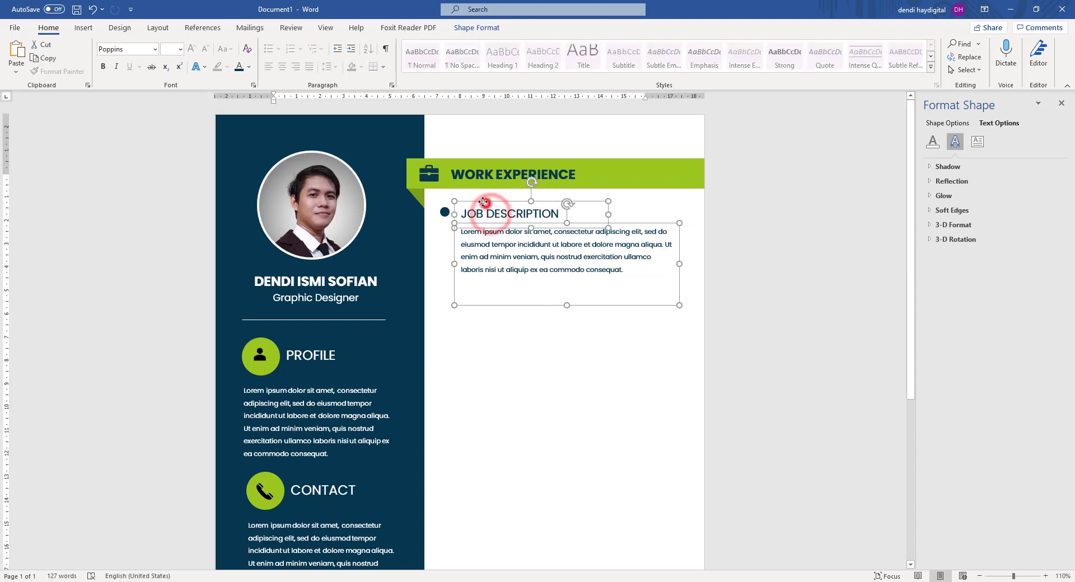
pyautogui.moveTo(489, 204); pyautogui.dragTo(484, 202)
pyautogui.press('Down')
pyautogui.press('Down')
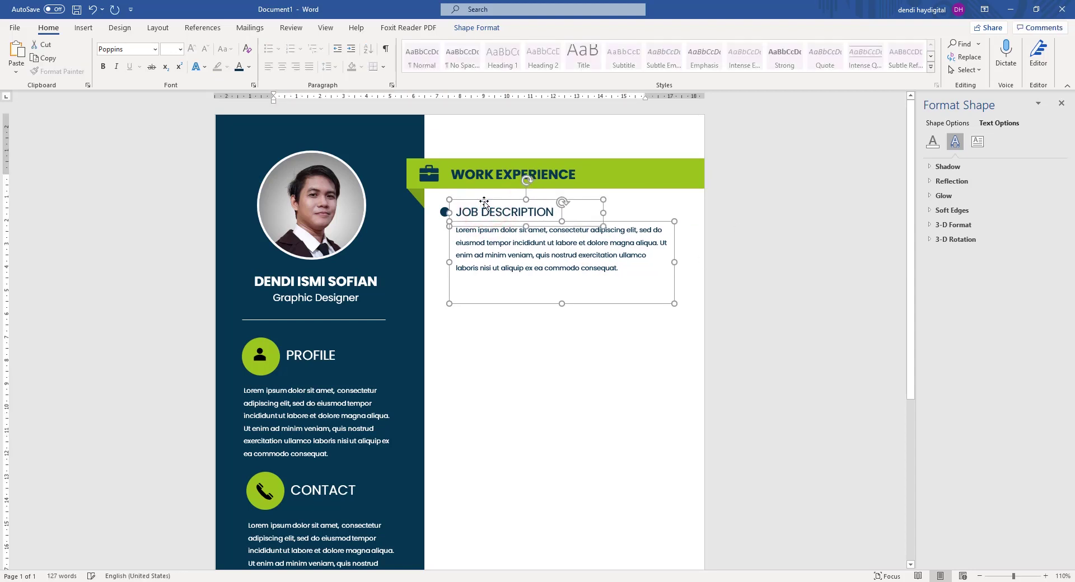
# Stretch the job description paragraph slightly further to the right.
pyautogui.click(688, 269)
pyautogui.click(631, 259)
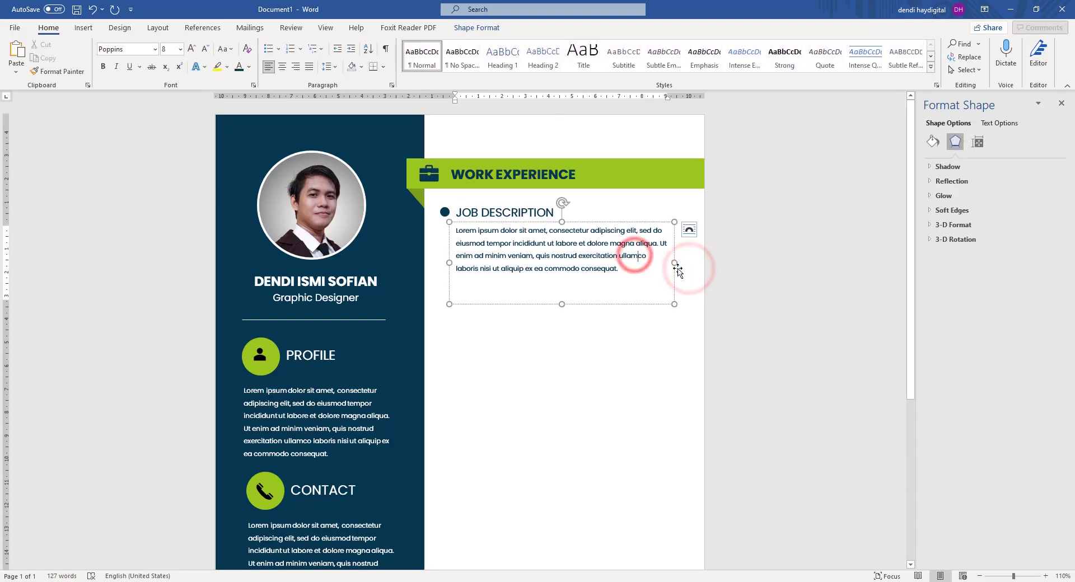
pyautogui.moveTo(674, 263); pyautogui.dragTo(681, 263)
pyautogui.click(773, 241)
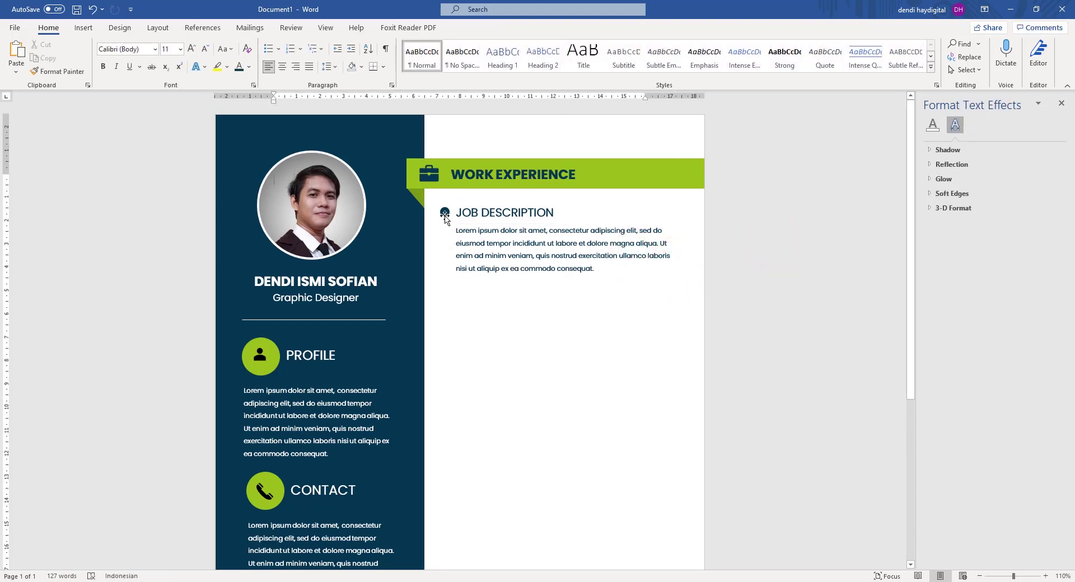
pyautogui.click(445, 215)
pyautogui.keyDown('ctrl'); pyautogui.scroll(9, 446, 217); pyautogui.keyUp('ctrl')
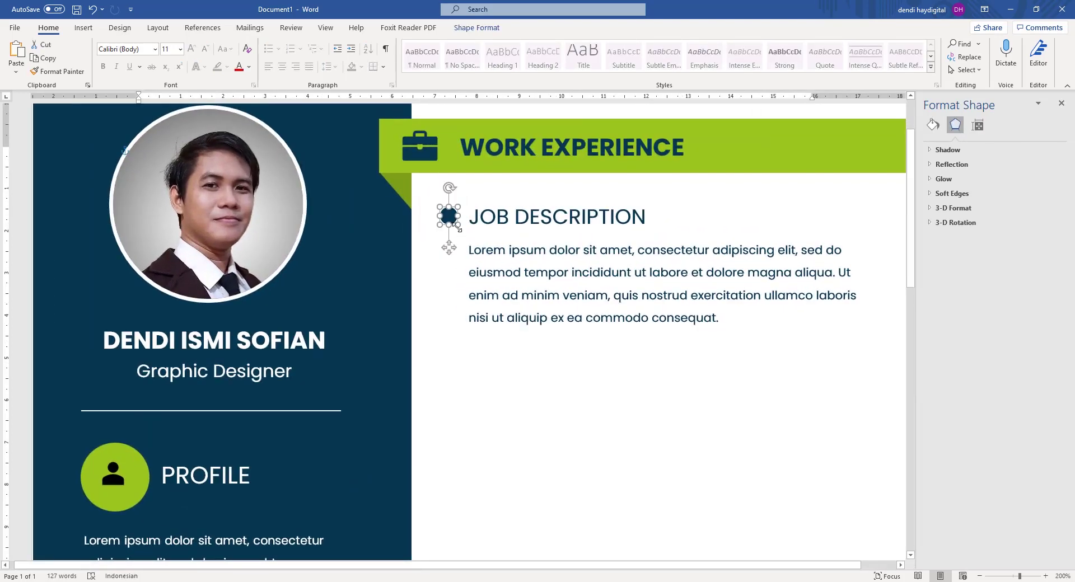
# Shrink the navy bullet dot to a smaller circle.
pyautogui.moveTo(452, 224); pyautogui.dragTo(457, 226)
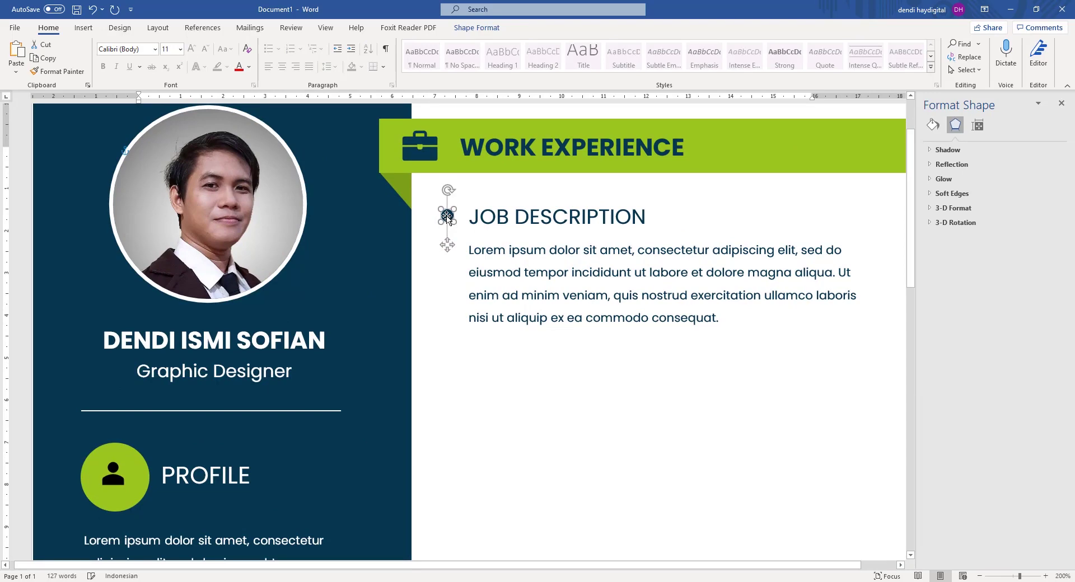
pyautogui.keyDown('ctrl'); pyautogui.scroll(-7, 454, 224); pyautogui.keyUp('ctrl')
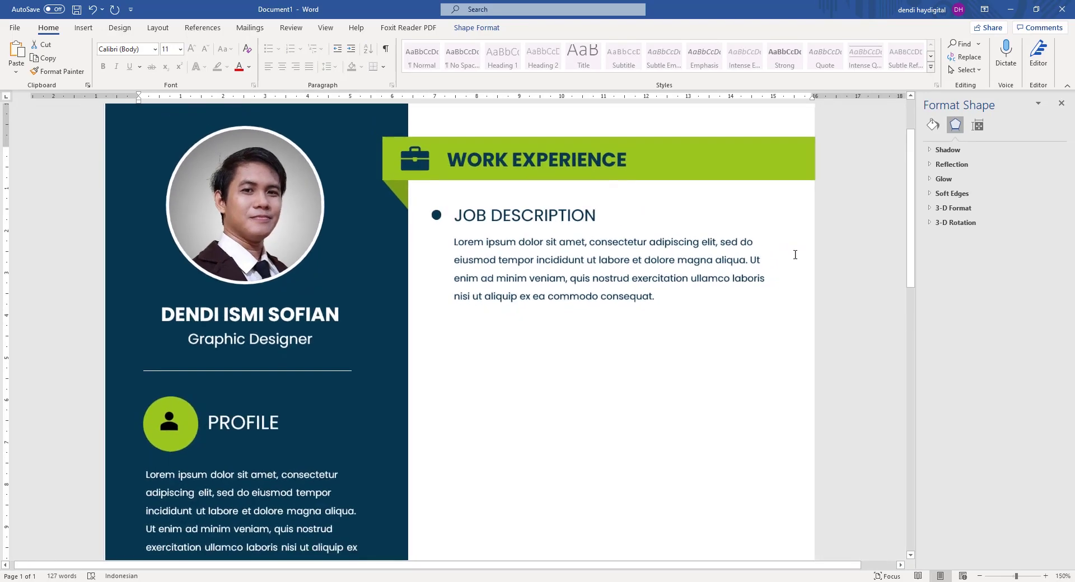
pyautogui.keyDown('ctrl'); pyautogui.scroll(3, 529, 244); pyautogui.keyUp('ctrl')
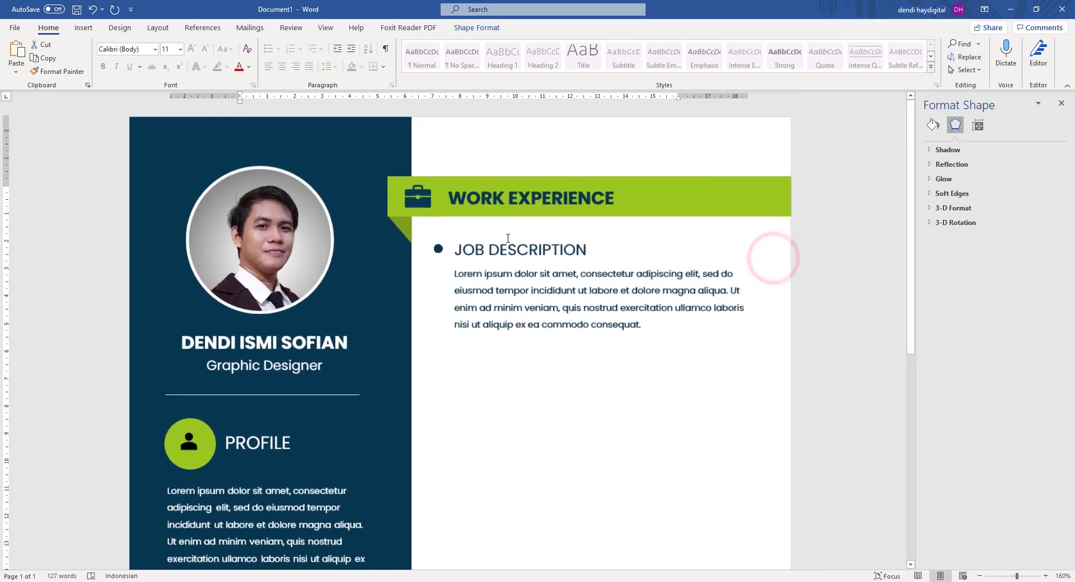
# Group the bullet, JOB DESCRIPTION heading and Lorem ipsum paragraph into one object.
pyautogui.click(436, 259)
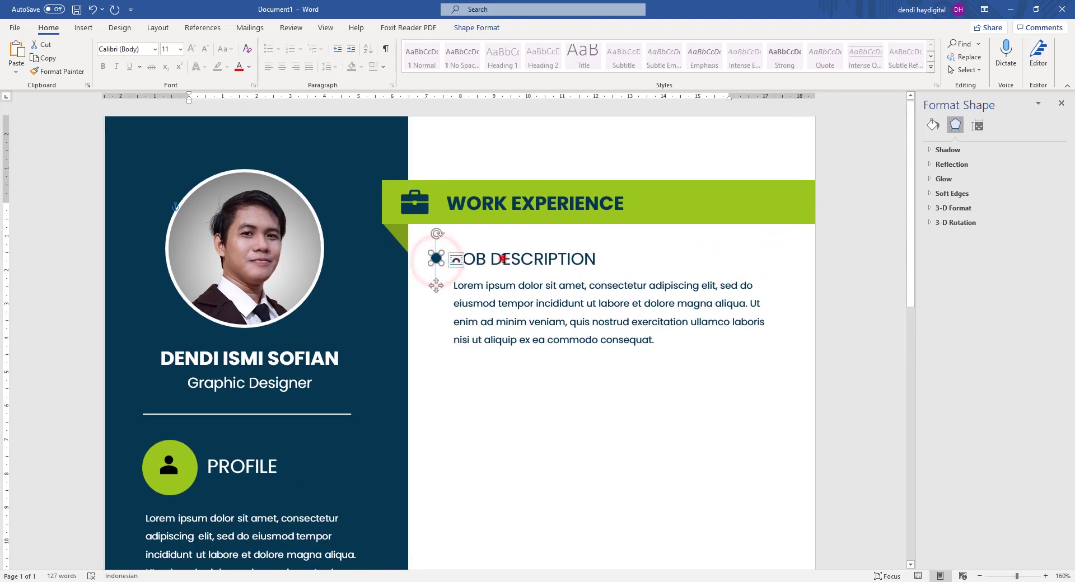
pyautogui.keyDown('shift'); pyautogui.click(503, 257); pyautogui.keyUp('shift')
pyautogui.keyDown('shift'); pyautogui.click(509, 286); pyautogui.keyUp('shift')
pyautogui.rightClick(530, 242)
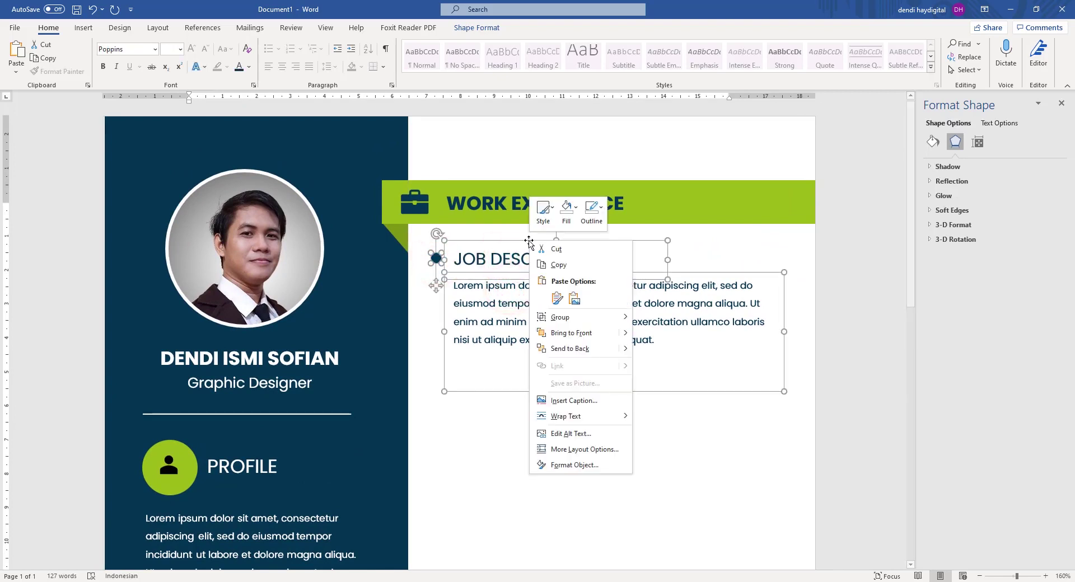
pyautogui.click(559, 316)
pyautogui.click(661, 318)
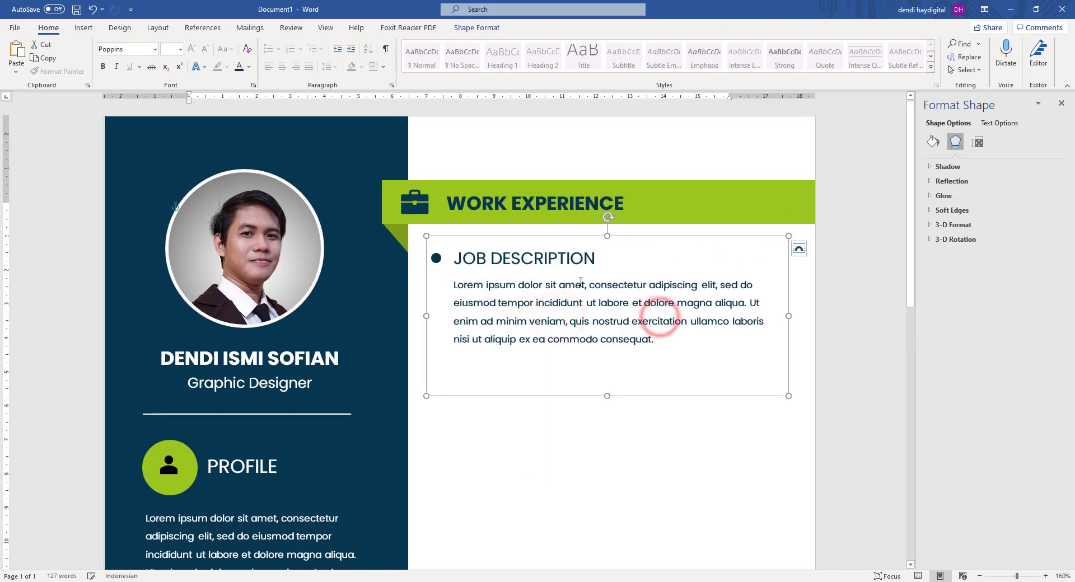
pyautogui.keyDown('ctrl'); pyautogui.scroll(-1, 542, 237); pyautogui.keyUp('ctrl')
# Duplicate the grouped job entry and place the copy below the first.
pyautogui.hotkey('ctrl', 'c')
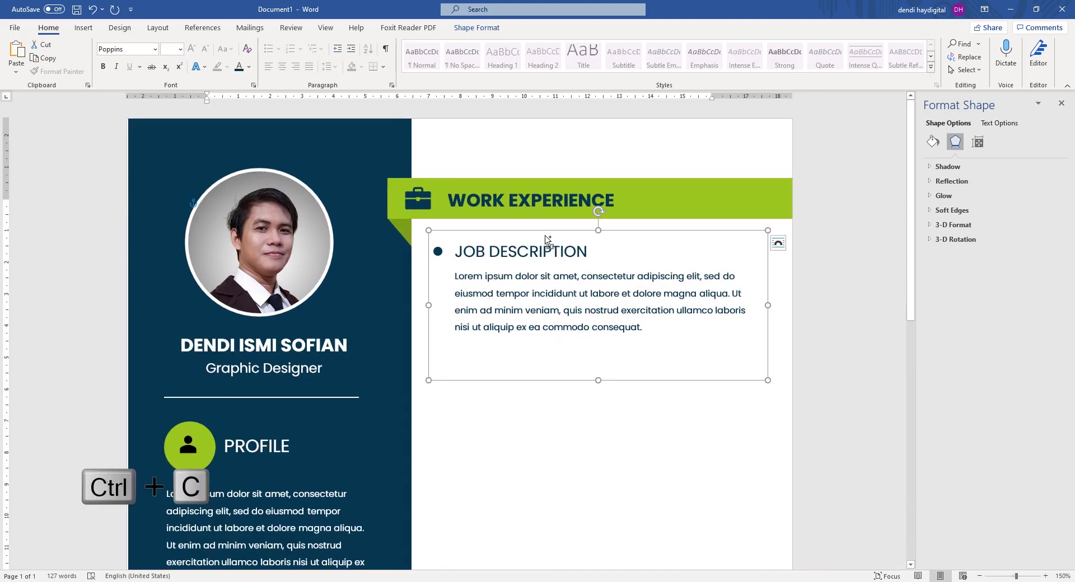
pyautogui.hotkey('ctrl', 'v')
pyautogui.moveTo(586, 248); pyautogui.dragTo(572, 336)
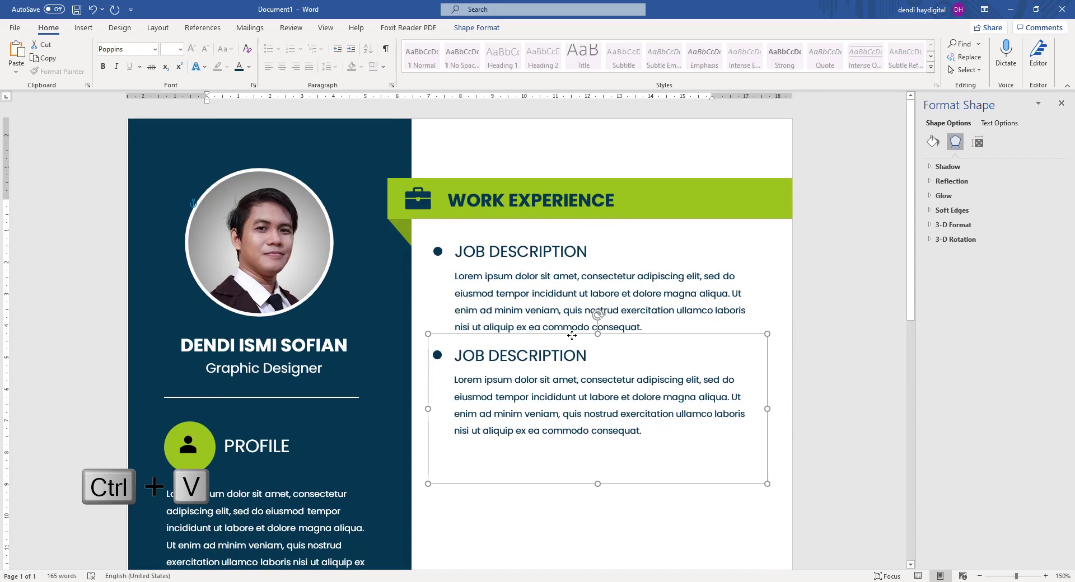
# Shorten both job paragraph text boxes so they fit their text.
pyautogui.click(520, 299)
pyautogui.moveTo(604, 375); pyautogui.dragTo(604, 339)
pyautogui.click(593, 399)
pyautogui.moveTo(602, 480); pyautogui.dragTo(604, 449)
pyautogui.scroll(-3, 570, 389)
pyautogui.click(773, 323)
pyautogui.scroll(-6, 682, 272)
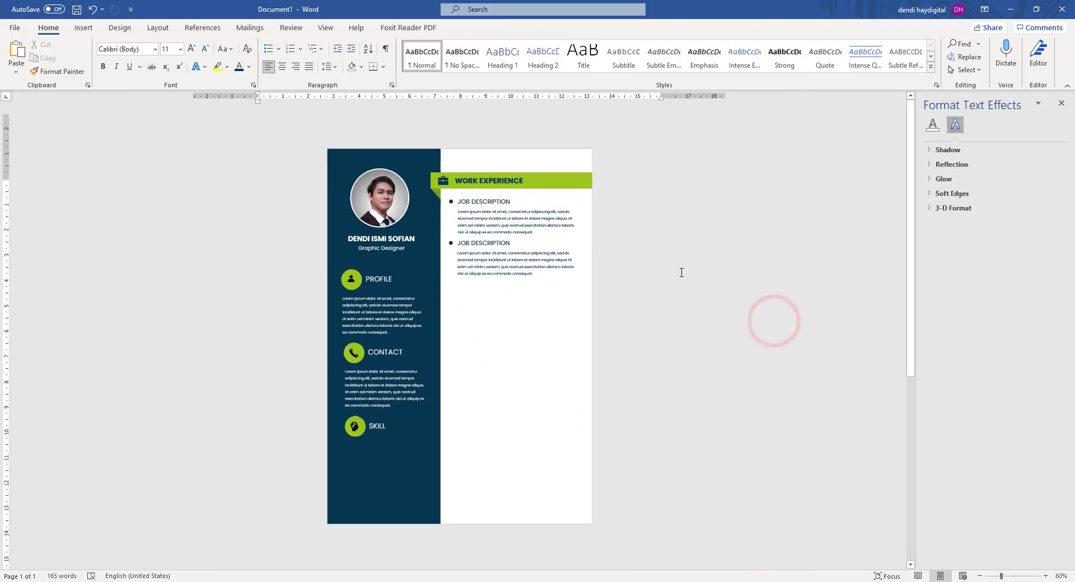
pyautogui.scroll(2, 475, 197)
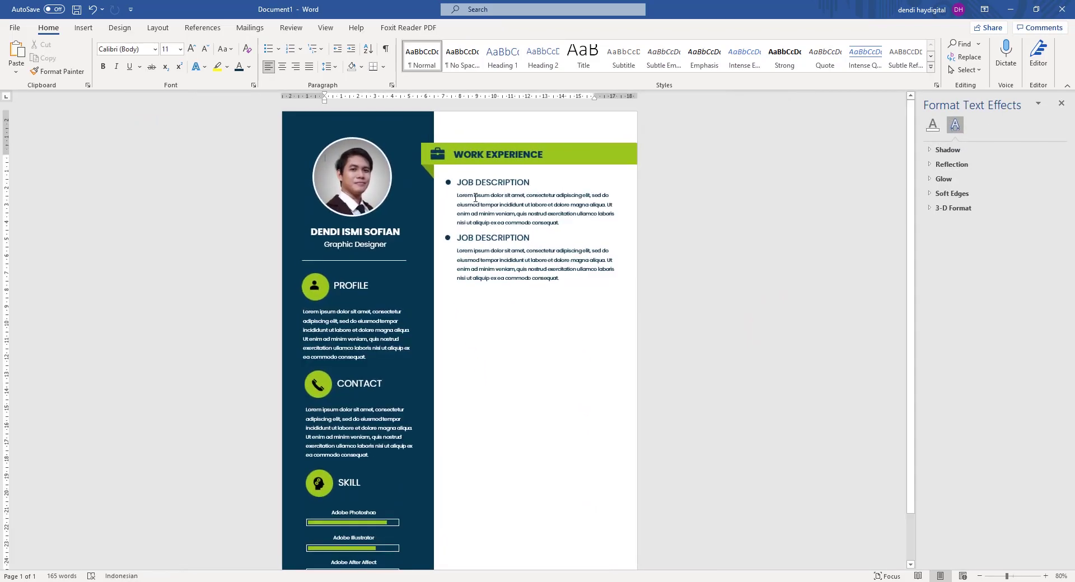
pyautogui.scroll(4, 472, 218)
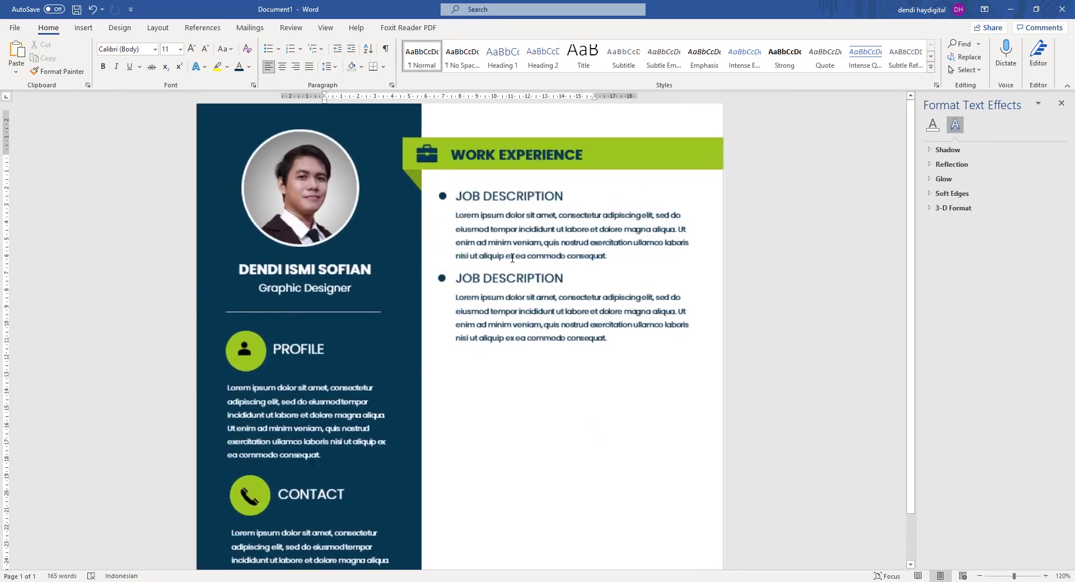
pyautogui.scroll(-5, 701, 268)
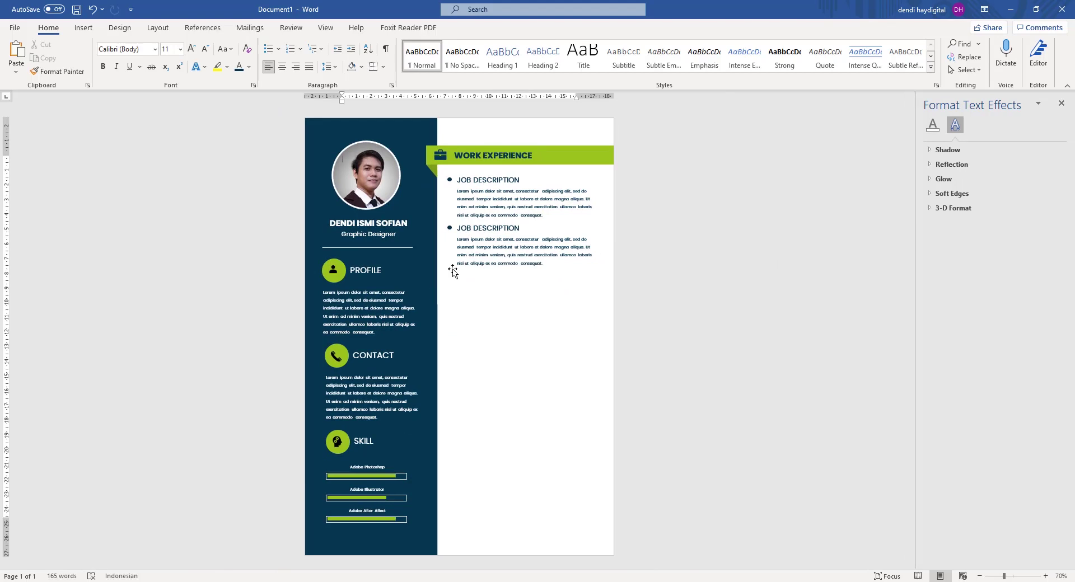
pyautogui.keyDown('ctrl'); pyautogui.scroll(2, 526, 207); pyautogui.keyUp('ctrl')
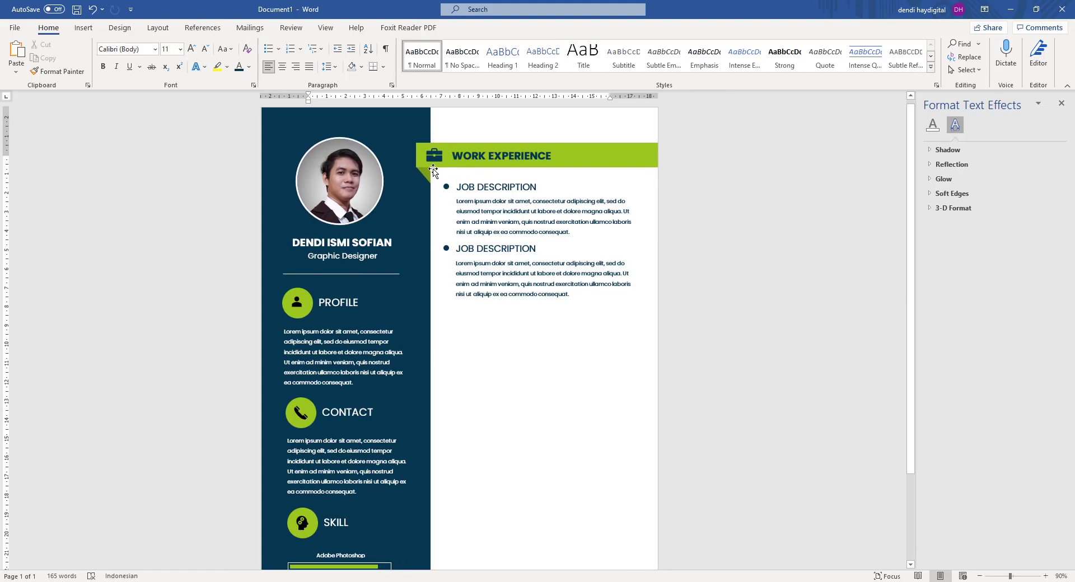
pyautogui.keyDown('ctrl'); pyautogui.scroll(2, 645, 215); pyautogui.keyUp('ctrl')
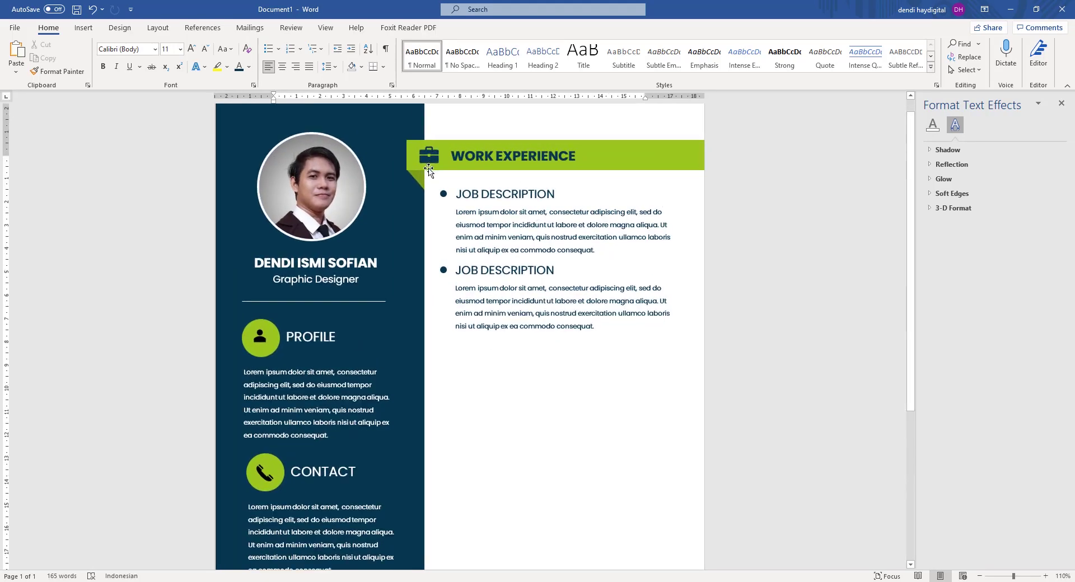
# Undo the accidental moves of the WORK EXPERIENCE banner.
pyautogui.click(608, 151)
pyautogui.hotkey('ctrl', 'z')
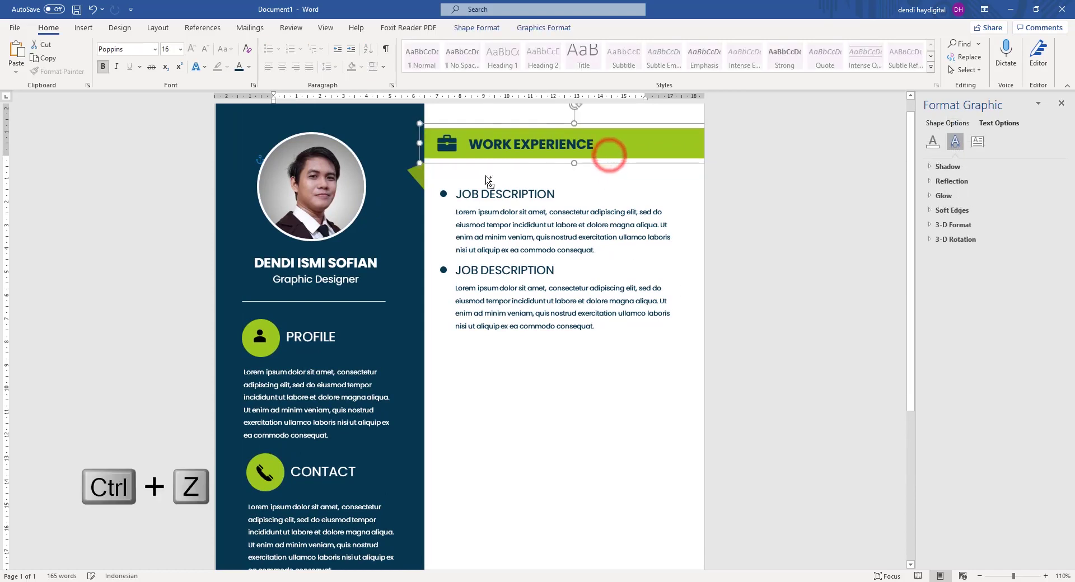
pyautogui.click(782, 202)
pyautogui.moveTo(638, 150); pyautogui.dragTo(688, 150)
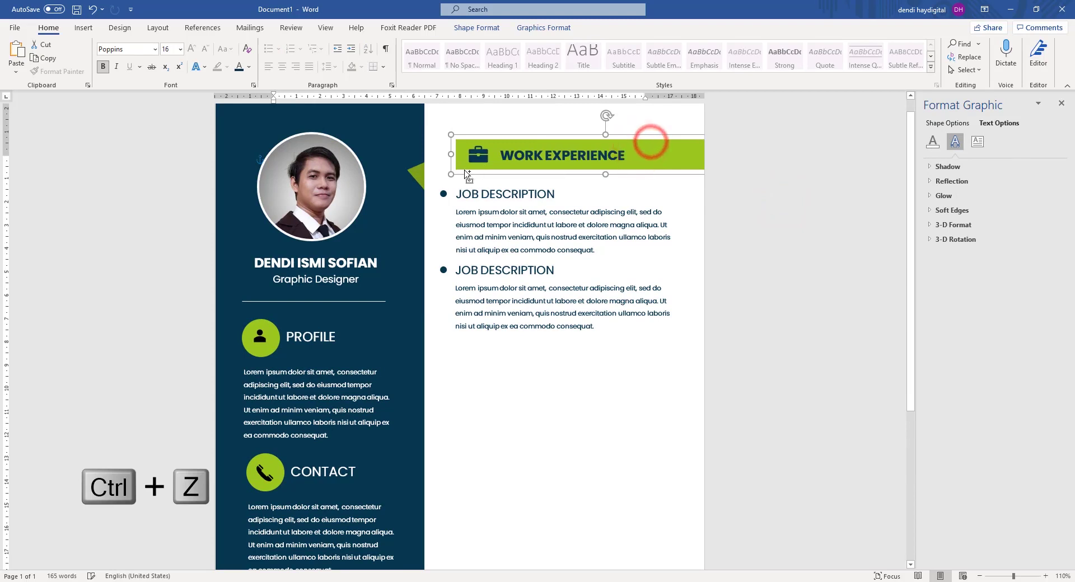
pyautogui.hotkey('ctrl', 'z')
# Copy the banner, fold triangle and both job entries, and paste the copy below.
pyautogui.click(420, 182)
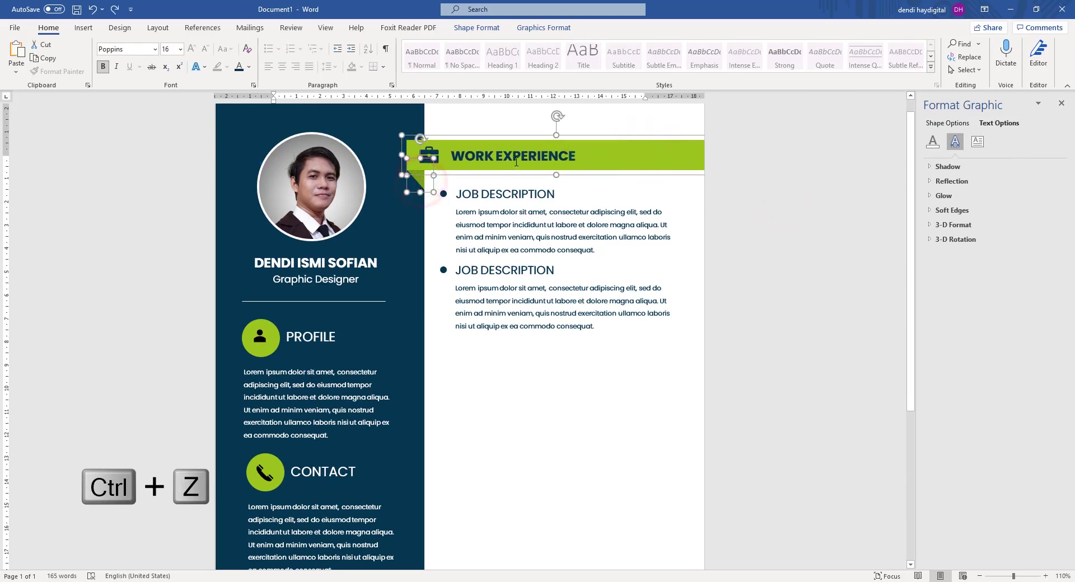
pyautogui.keyDown('shift'); pyautogui.click(445, 196); pyautogui.keyUp('shift')
pyautogui.keyDown('shift'); pyautogui.click(442, 273); pyautogui.keyUp('shift')
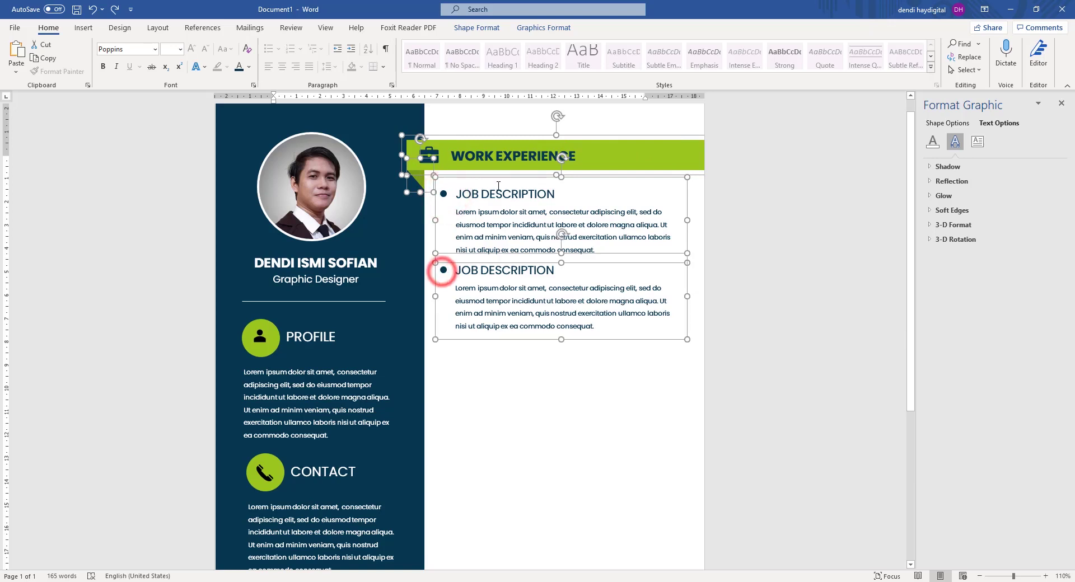
pyautogui.hotkey('ctrl', 'c')
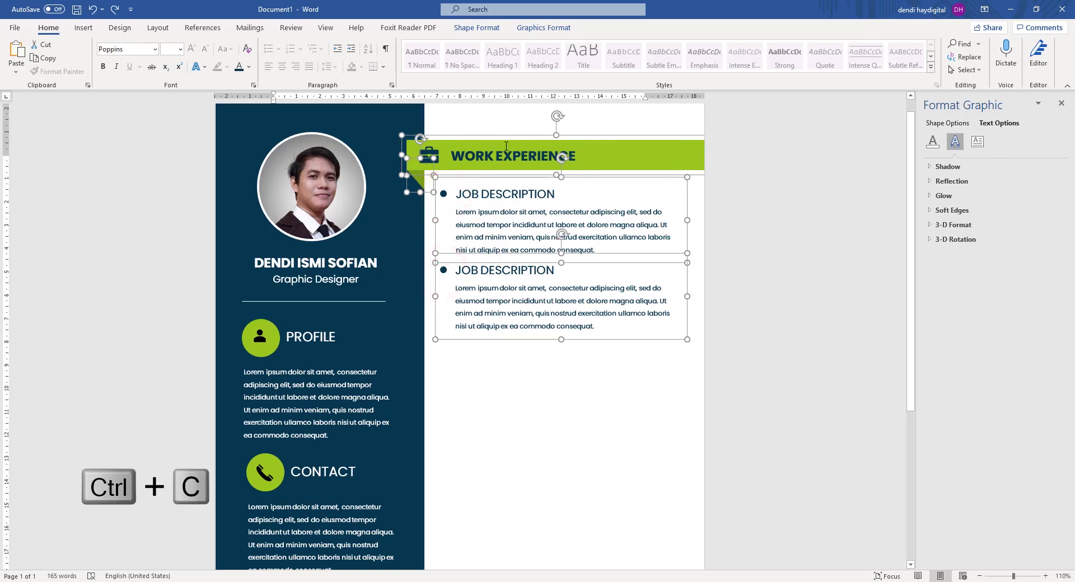
pyautogui.hotkey('ctrl', 'v')
pyautogui.moveTo(504, 165); pyautogui.dragTo(632, 350)
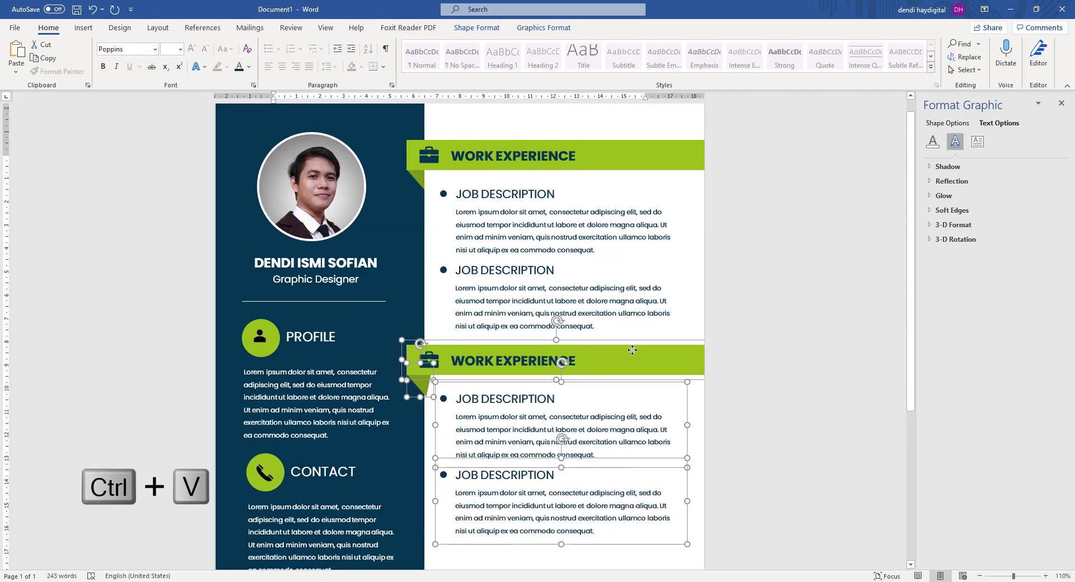
# Deselect the pasted section and check the fold triangle under the second banner.
pyautogui.scroll(-3, 724, 296)
pyautogui.click(726, 297)
pyautogui.keyDown('ctrl'); pyautogui.scroll(-5, 726, 297); pyautogui.keyUp('ctrl')
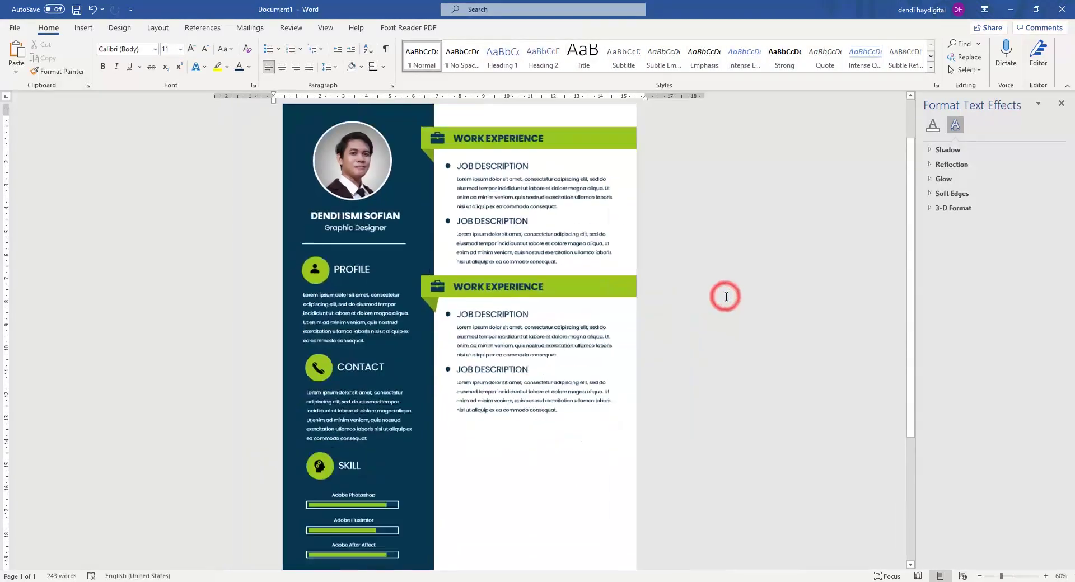
pyautogui.keyDown('ctrl'); pyautogui.scroll(5, 448, 344); pyautogui.keyUp('ctrl')
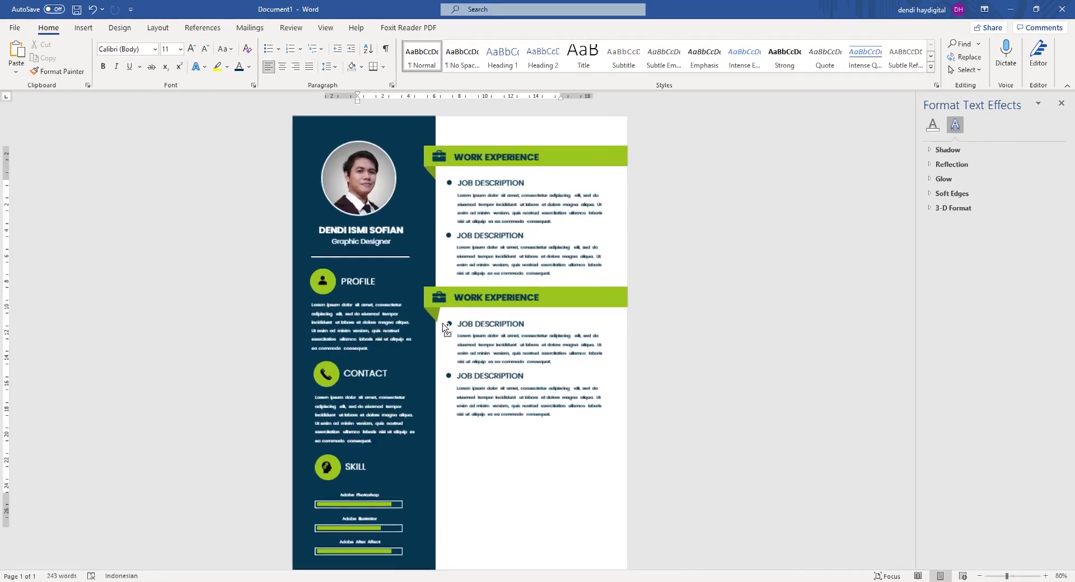
pyautogui.click(422, 347)
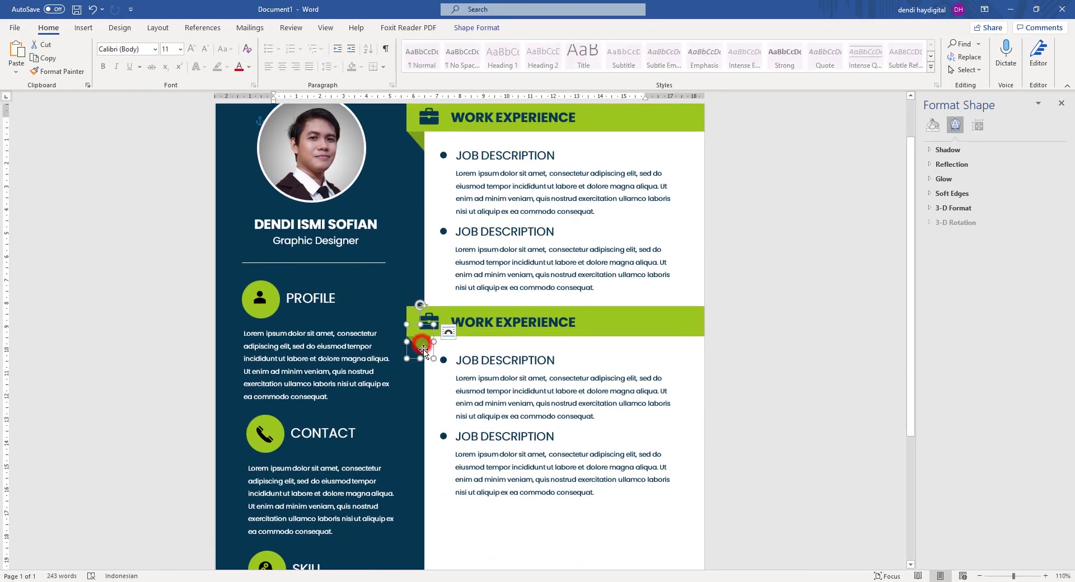
pyautogui.keyDown('ctrl'); pyautogui.scroll(2, 426, 360); pyautogui.keyUp('ctrl')
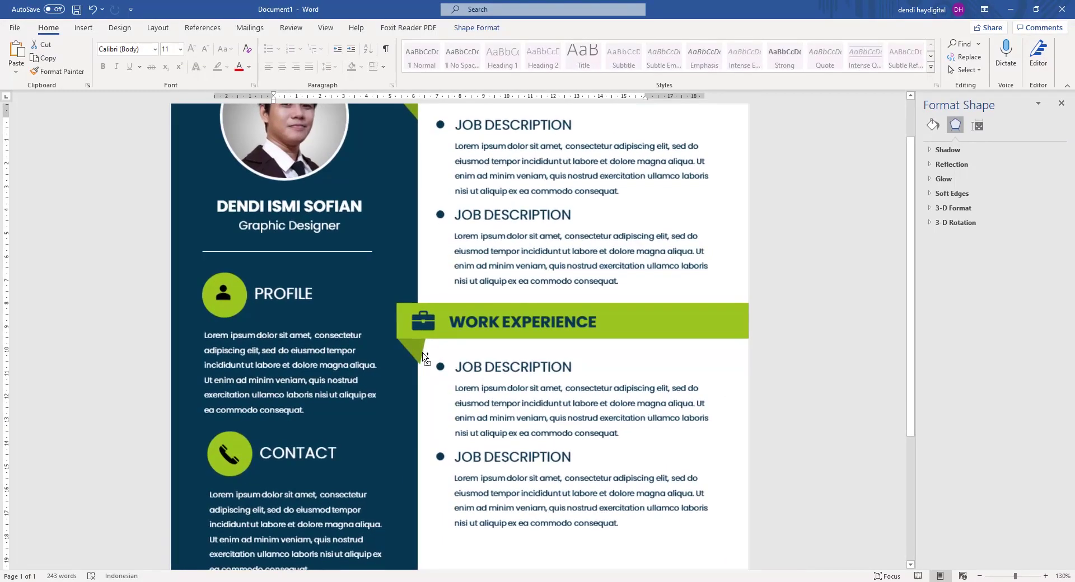
pyautogui.keyDown('ctrl'); pyautogui.scroll(-2, 426, 360); pyautogui.keyUp('ctrl')
pyautogui.click(765, 230)
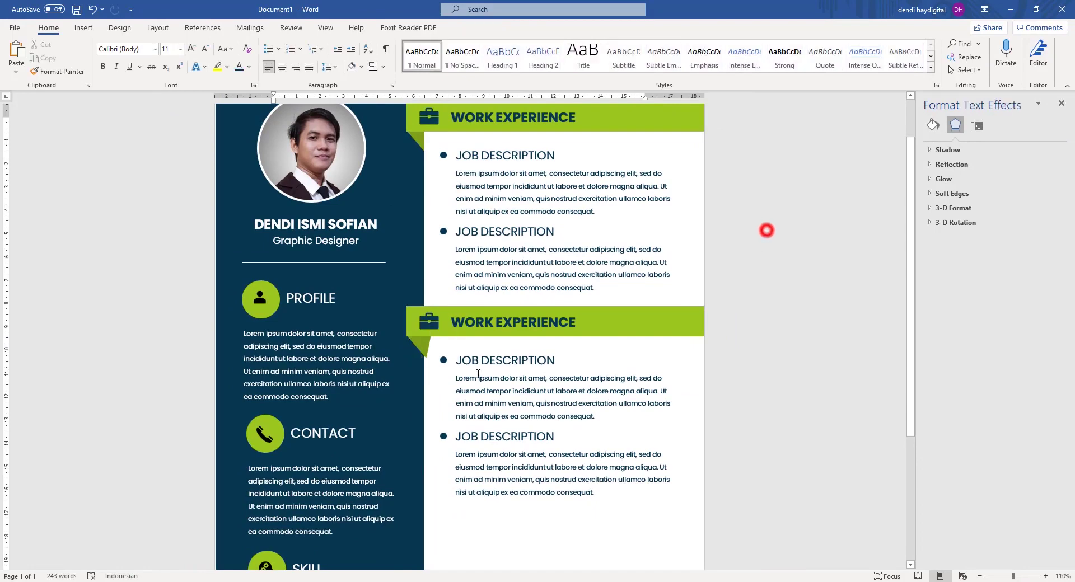
# Send the navy sidebar and the second banner's fold triangle behind the other shapes.
pyautogui.click(422, 347)
pyautogui.keyDown('shift'); pyautogui.click(378, 291); pyautogui.keyUp('shift')
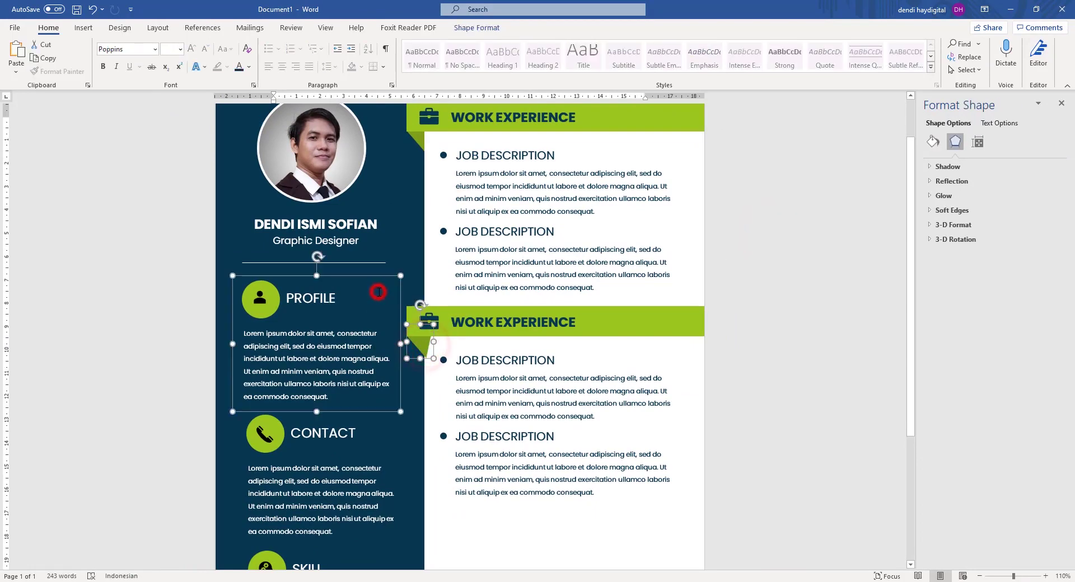
pyautogui.click(403, 252)
pyautogui.keyDown('shift'); pyautogui.click(421, 347); pyautogui.keyUp('shift')
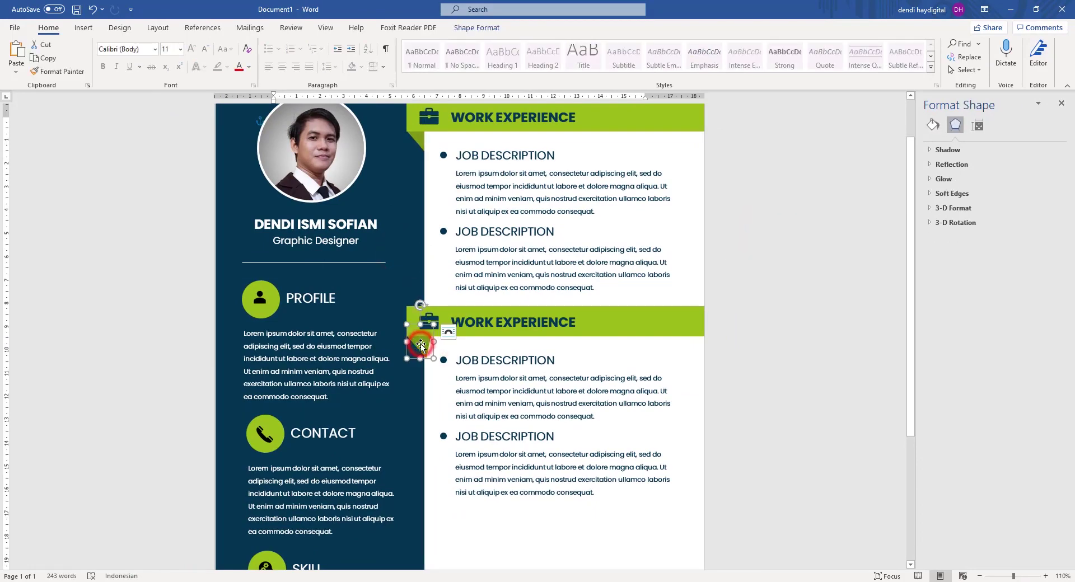
pyautogui.rightClick(414, 223)
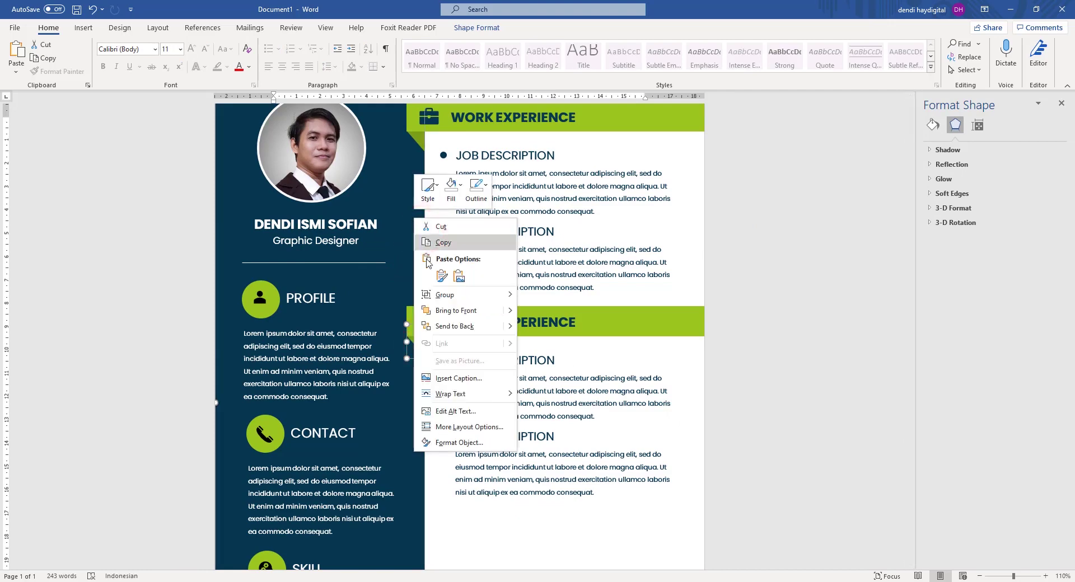
pyautogui.click(454, 327)
pyautogui.click(740, 262)
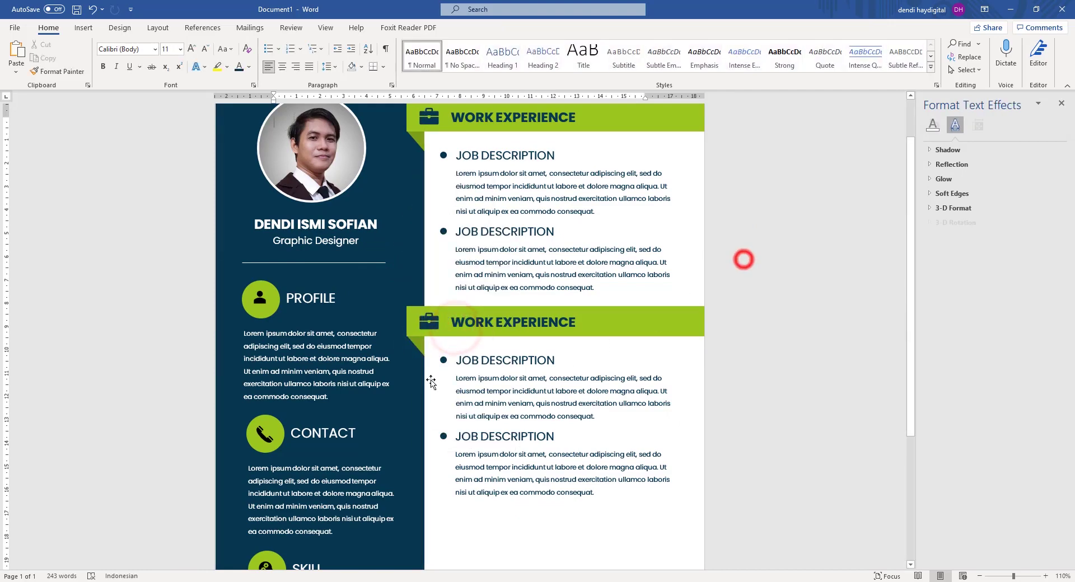
pyautogui.scroll(-1, 630, 330)
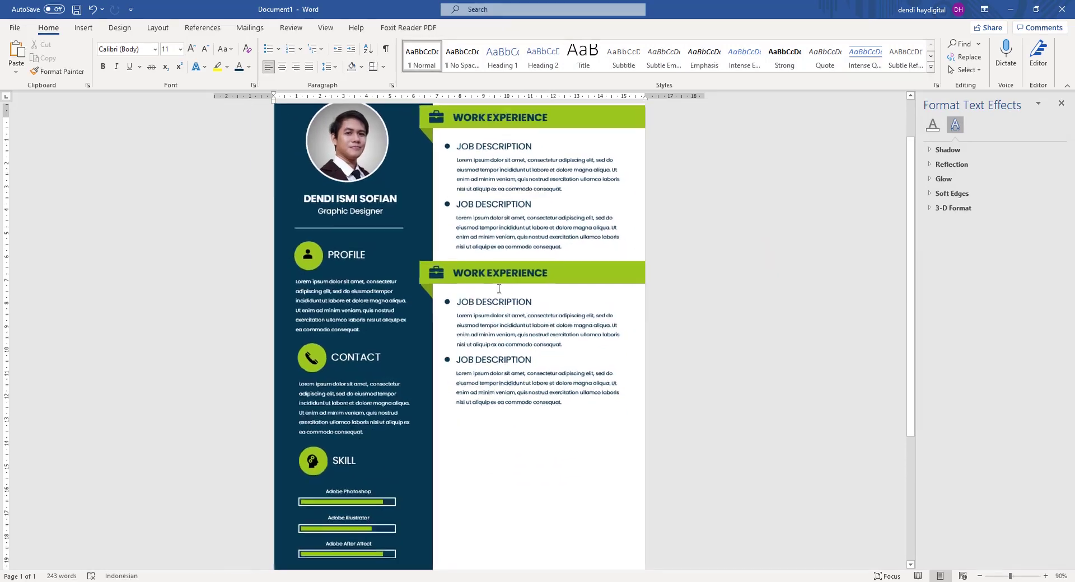
# Rename the second banner heading to EDUCATION.
pyautogui.click(497, 303)
pyautogui.hotkey('ctrl', 'a')
pyautogui.write('ED')
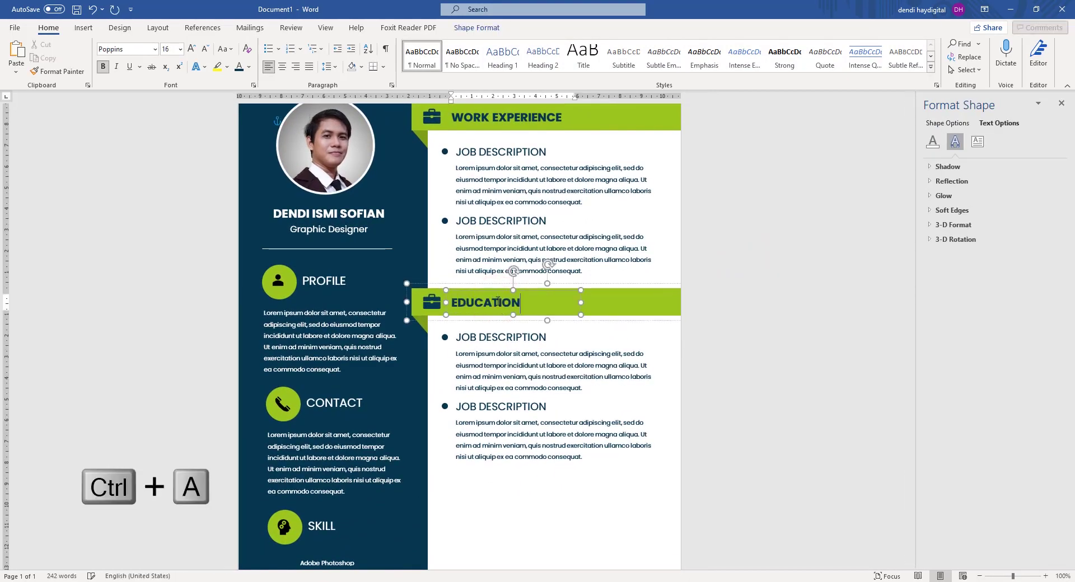
pyautogui.click(723, 244)
# Retitle both entries under EDUCATION to MASTER DEGREE.
pyautogui.click(495, 340)
pyautogui.hotkey('ctrl', 'a')
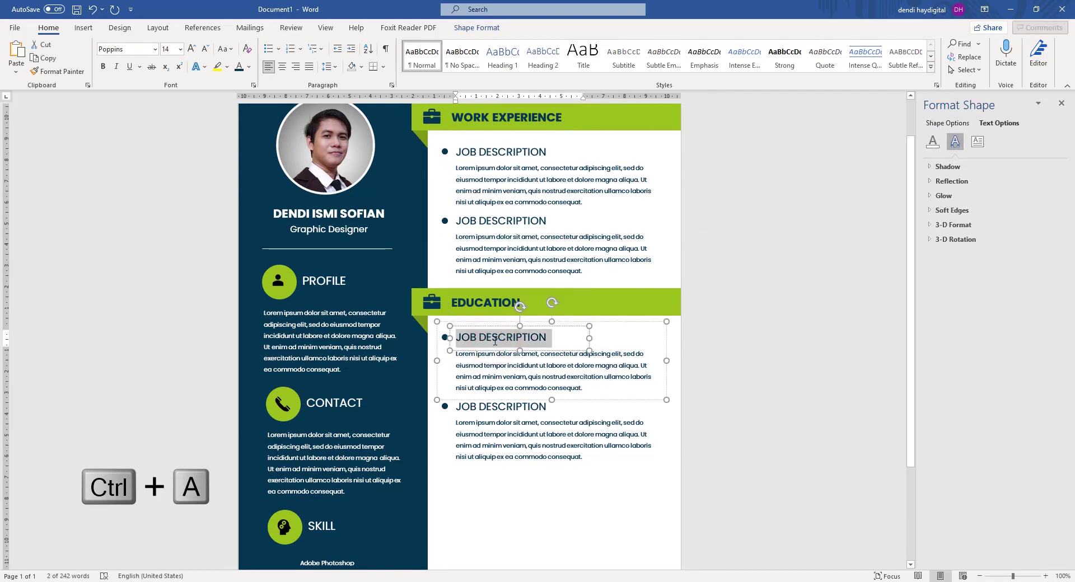
pyautogui.write('MASTER D')
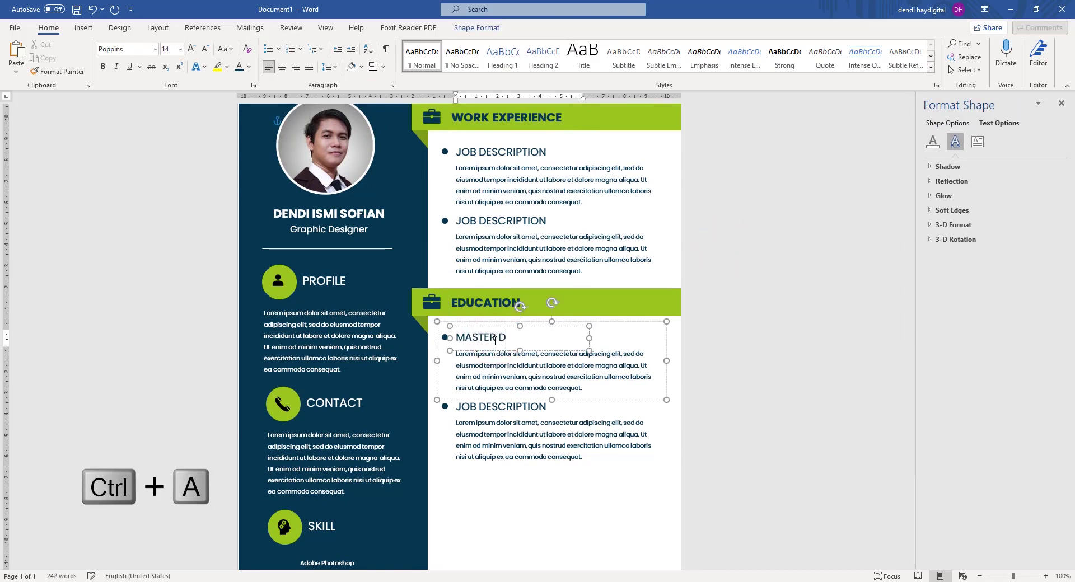
pyautogui.write('EGREE')
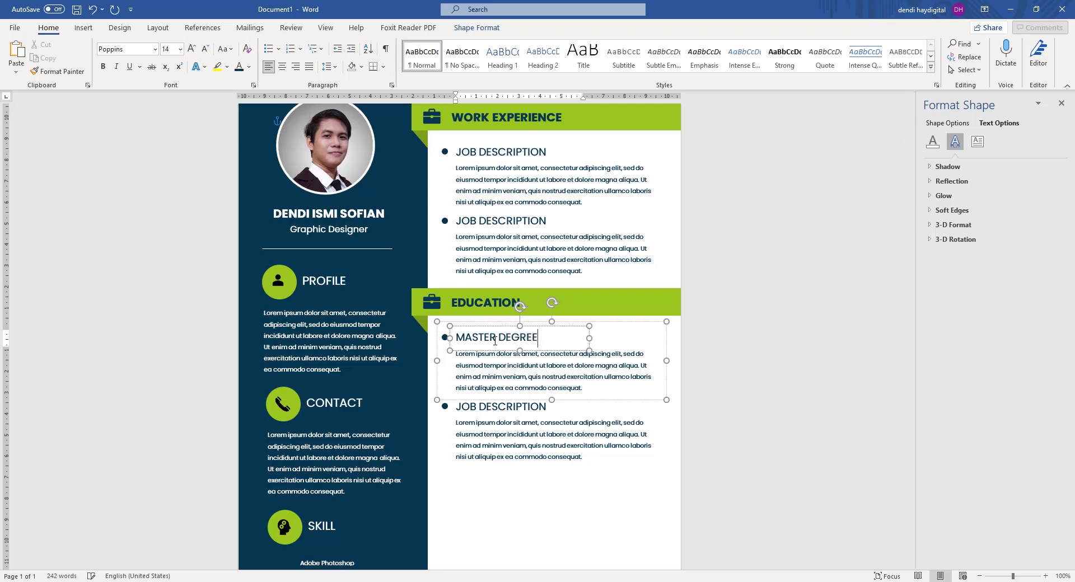
pyautogui.click(498, 408)
pyautogui.hotkey('ctrl', 'a')
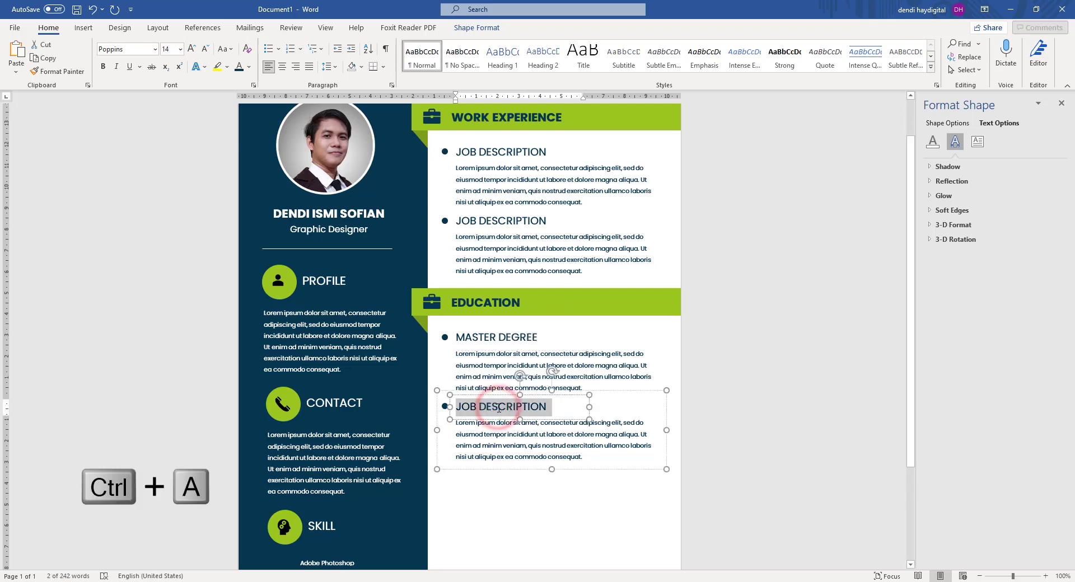
pyautogui.write('MAS')
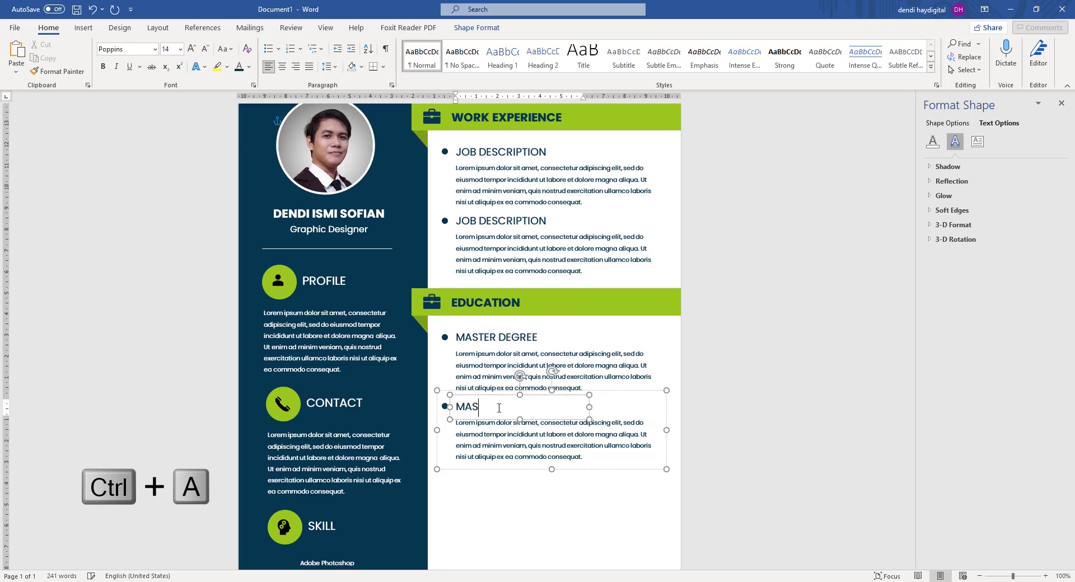
pyautogui.write('TER DEGREE')
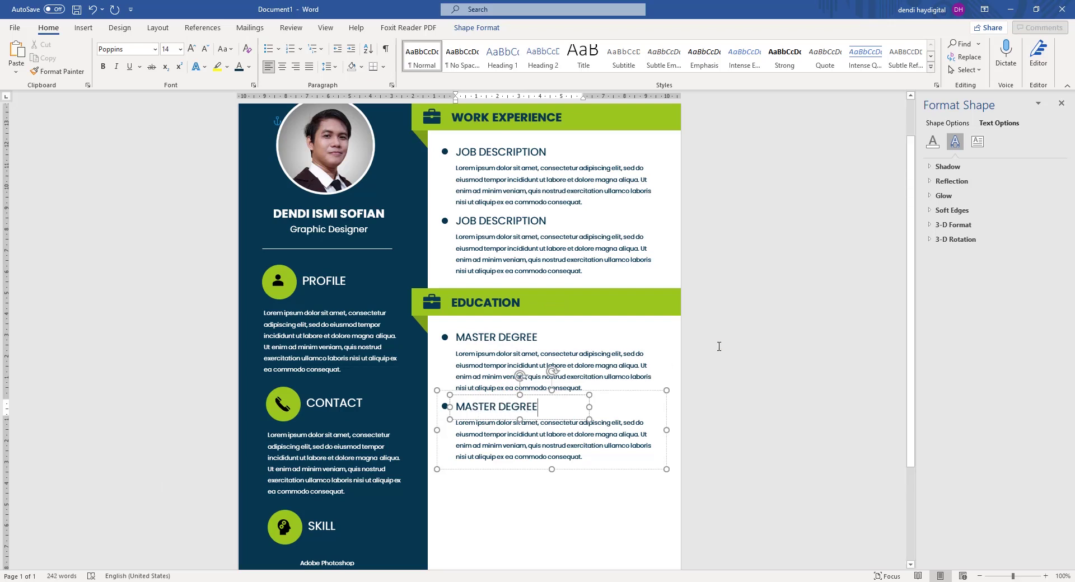
pyautogui.click(718, 346)
pyautogui.scroll(-3, 719, 346)
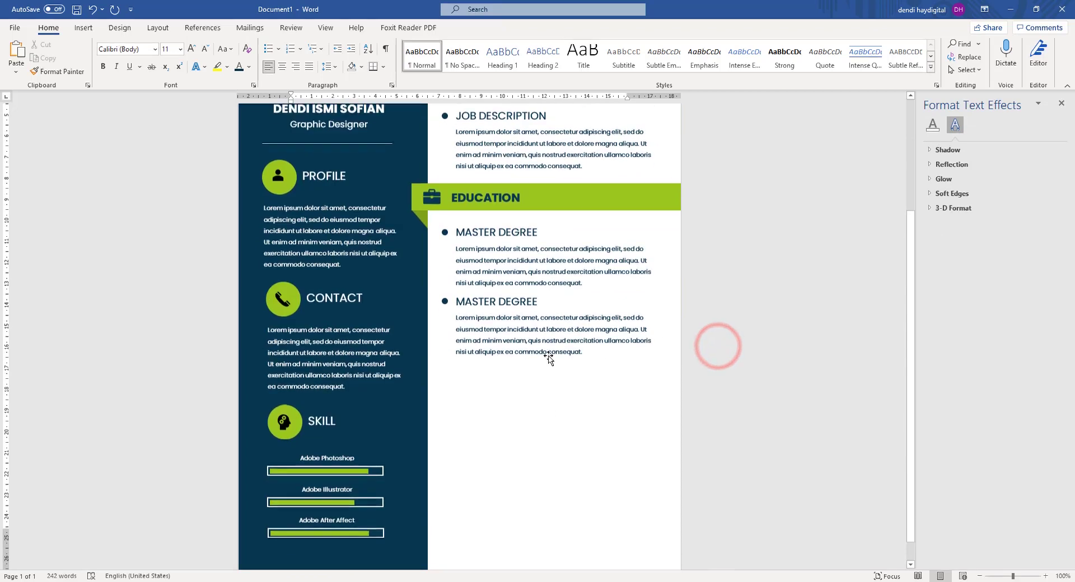
# Copy the second MASTER DEGREE entry and place the duplicate beneath it.
pyautogui.click(447, 300)
pyautogui.hotkey('ctrl', 'c')
pyautogui.hotkey('ctrl', 'v')
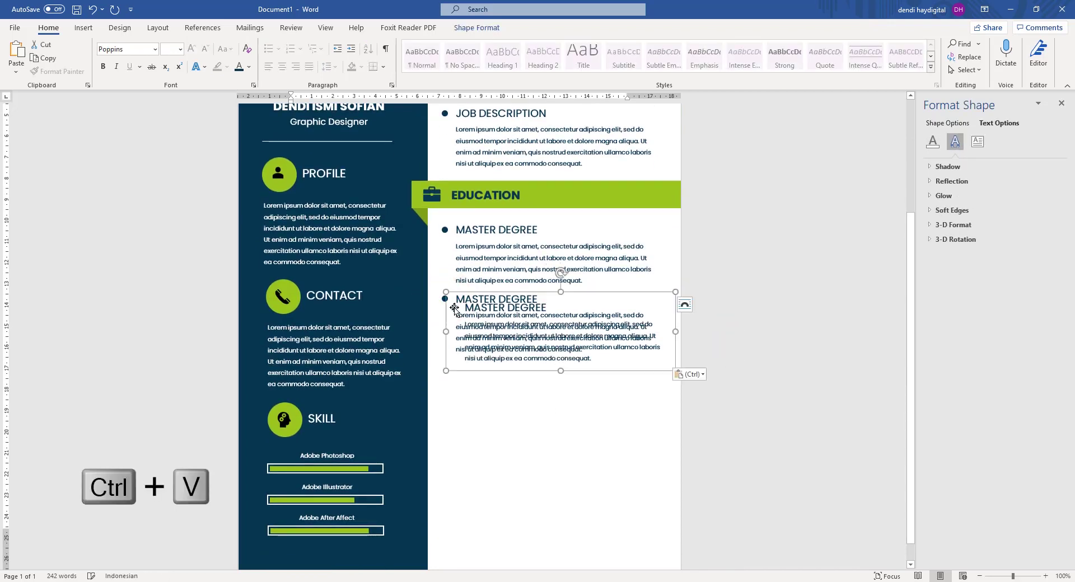
pyautogui.moveTo(458, 332); pyautogui.dragTo(445, 373)
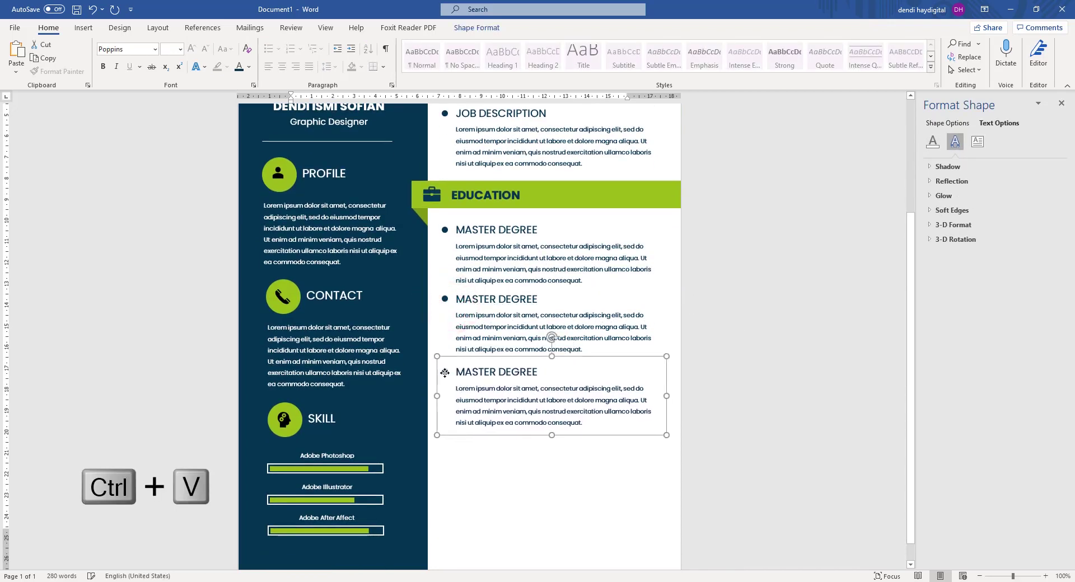
pyautogui.click(480, 372)
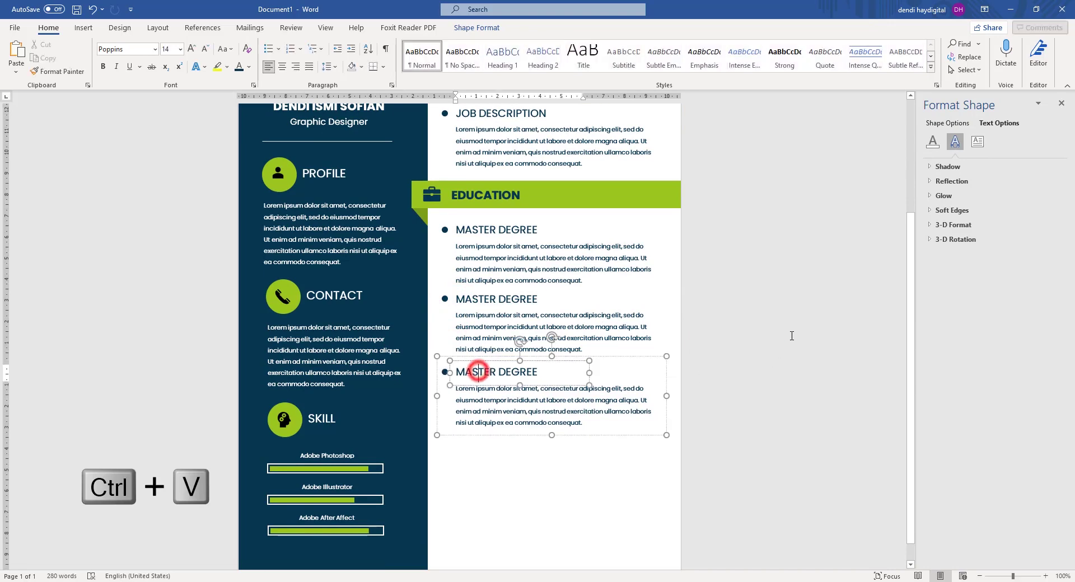
pyautogui.click(792, 336)
pyautogui.scroll(-3, 784, 335)
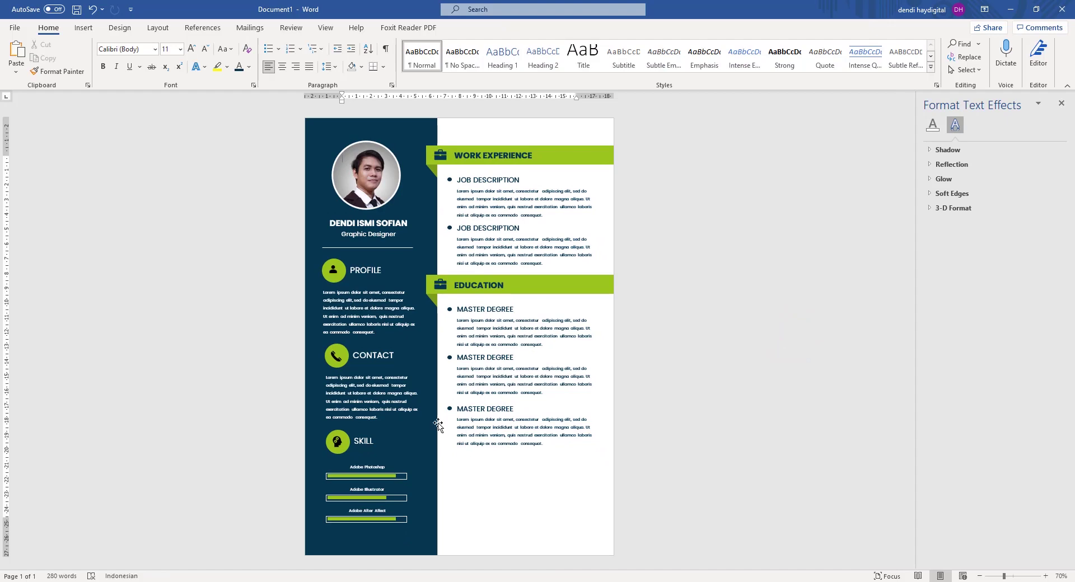
pyautogui.scroll(3, 437, 424)
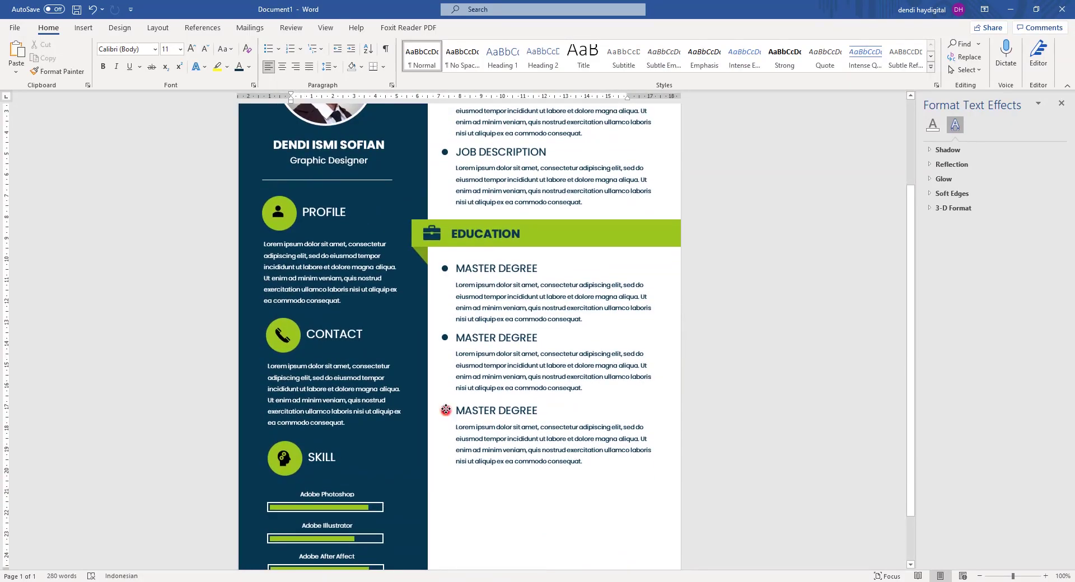
# Duplicate the EDUCATION banner with its title and move the copy below the last MASTER DEGREE entry.
pyautogui.click(445, 410)
pyautogui.scroll(-1, 773, 314)
pyautogui.click(799, 314)
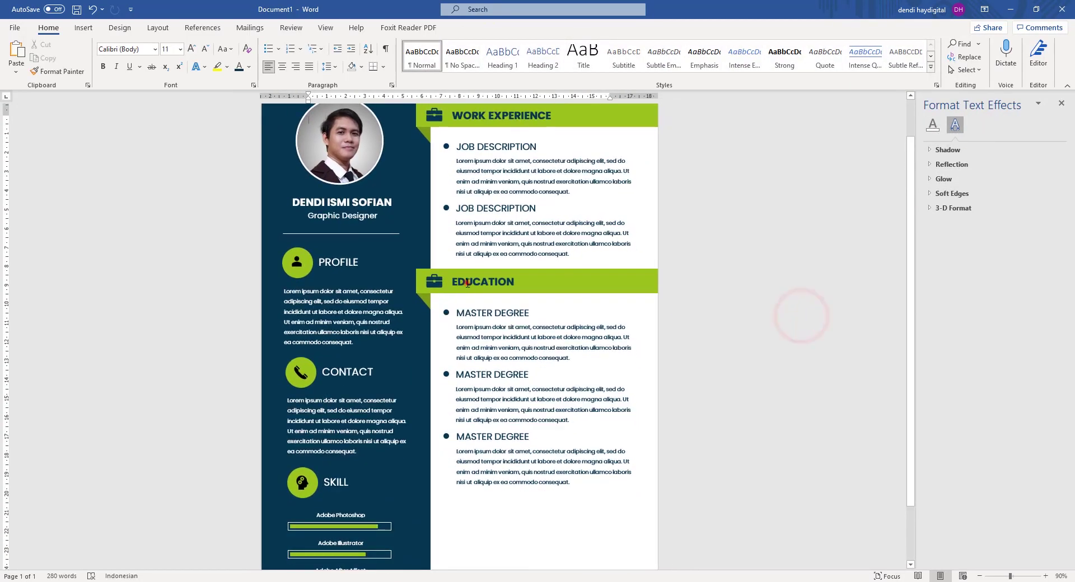
pyautogui.click(468, 283)
pyautogui.click(711, 291)
pyautogui.click(423, 281)
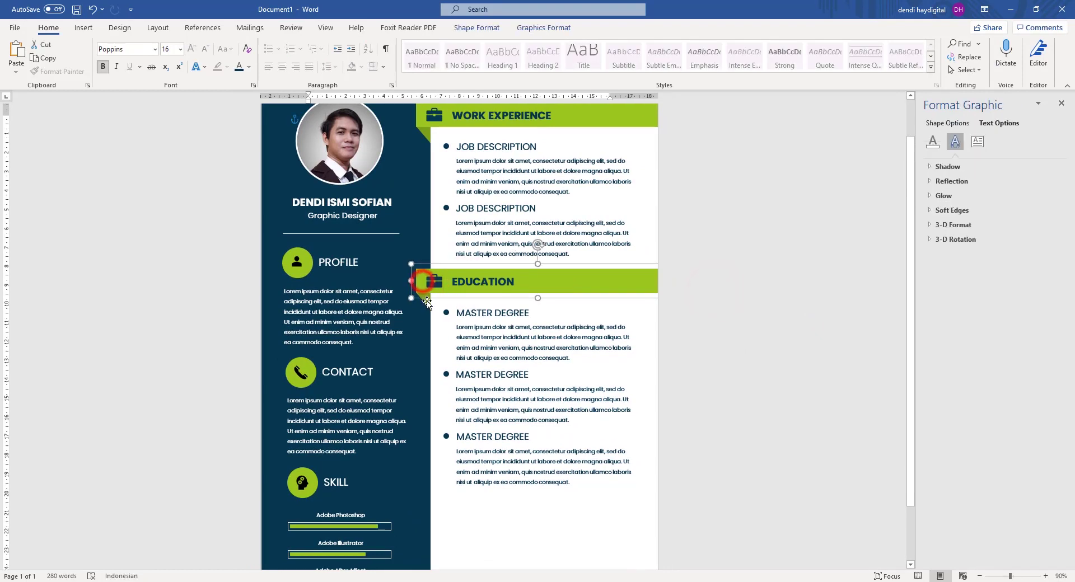
pyautogui.keyDown('shift'); pyautogui.click(431, 290); pyautogui.keyUp('shift')
pyautogui.hotkey('ctrl', 'c')
pyautogui.hotkey('ctrl', 'v')
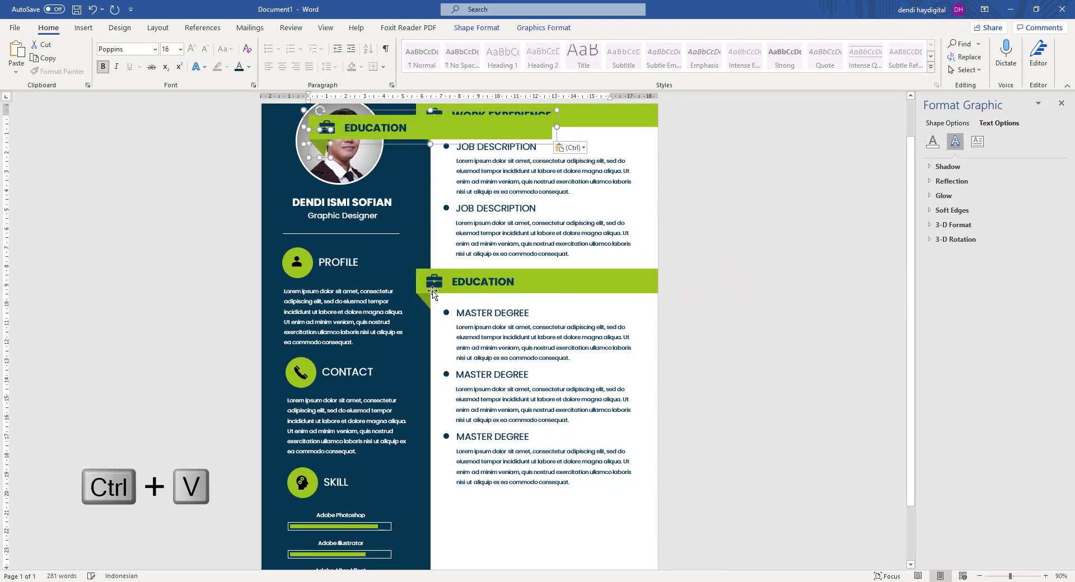
pyautogui.moveTo(380, 239); pyautogui.dragTo(421, 502)
pyautogui.click(773, 387)
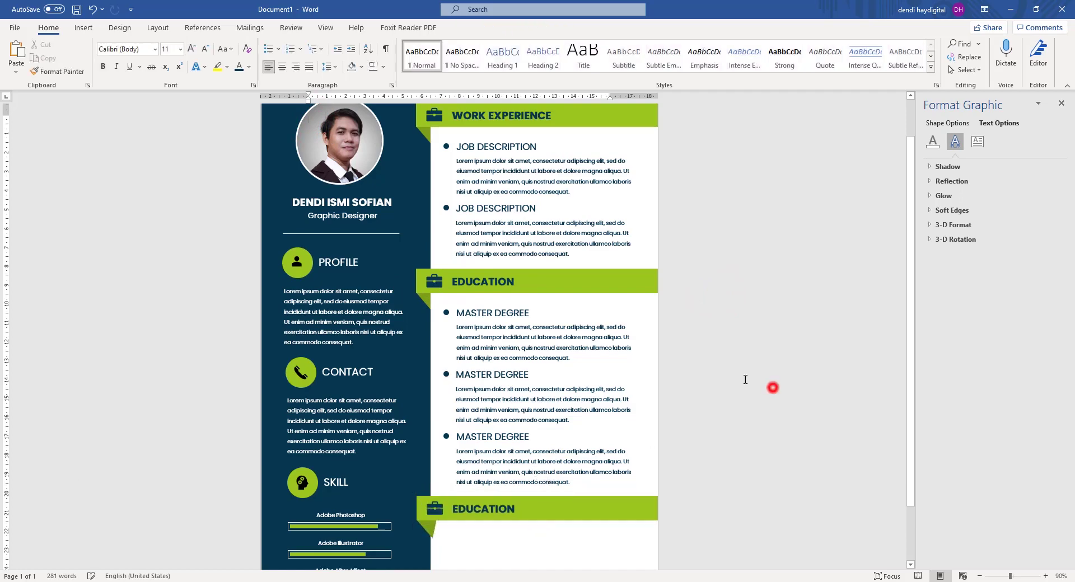
# Send the new banner's small triangle behind the navy sidebar.
pyautogui.scroll(-2, 662, 331)
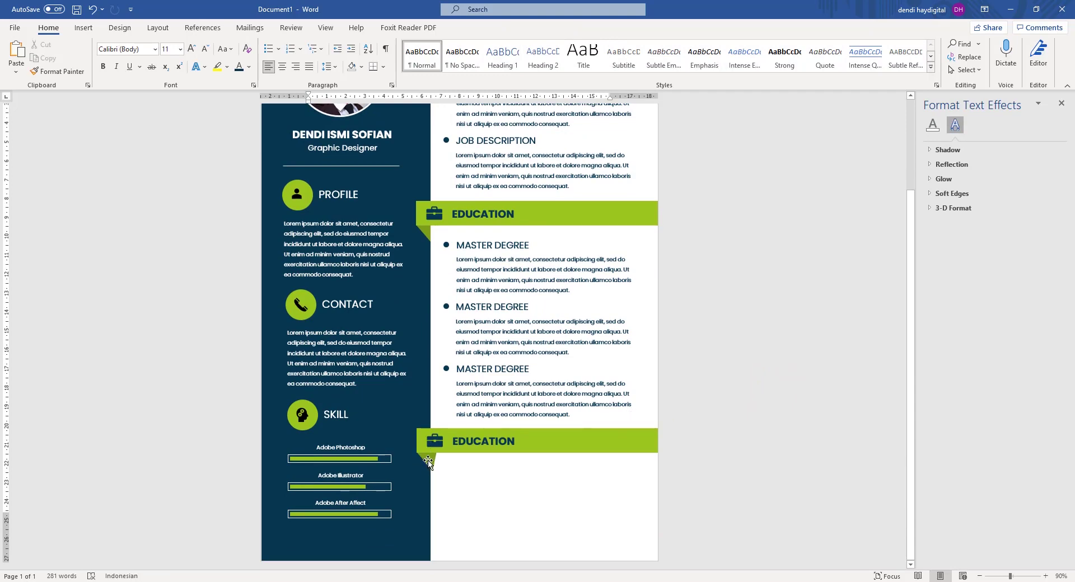
pyautogui.scroll(4, 427, 462)
pyautogui.scroll(-3, 414, 426)
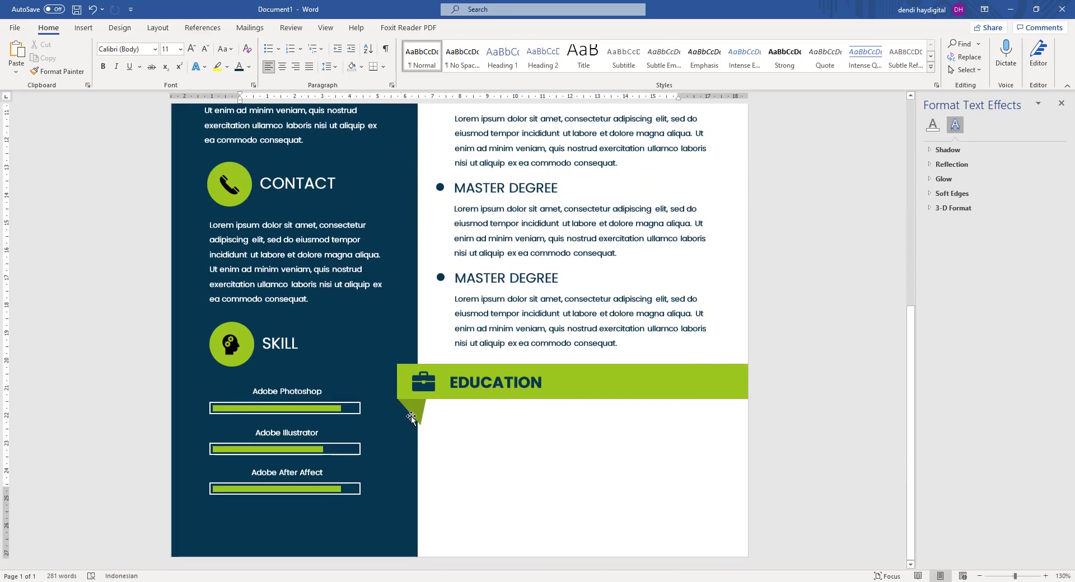
pyautogui.click(412, 410)
pyautogui.keyDown('shift'); pyautogui.click(407, 339); pyautogui.keyUp('shift')
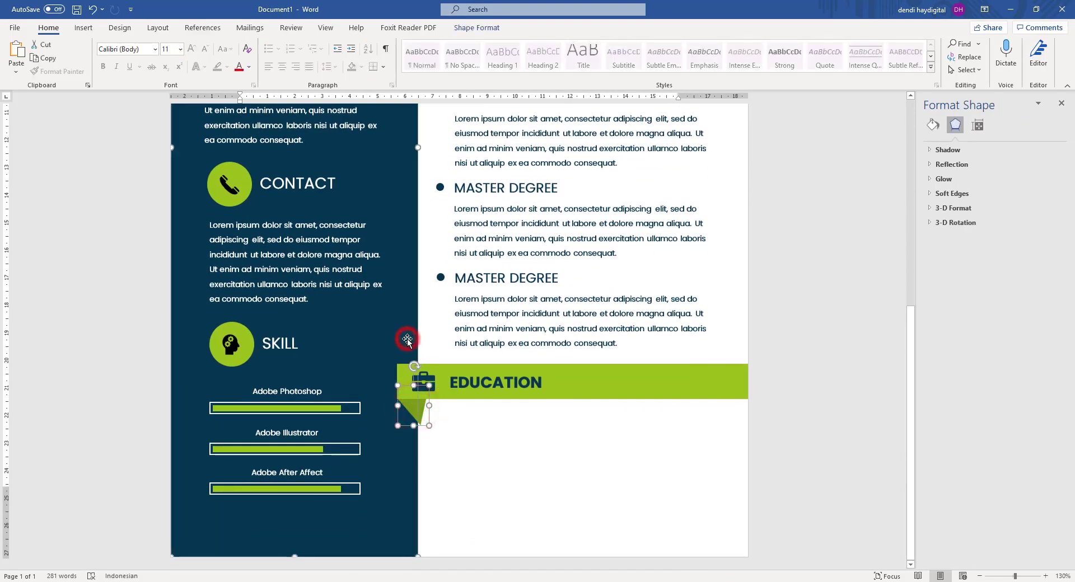
pyautogui.rightClick(408, 321)
pyautogui.click(444, 428)
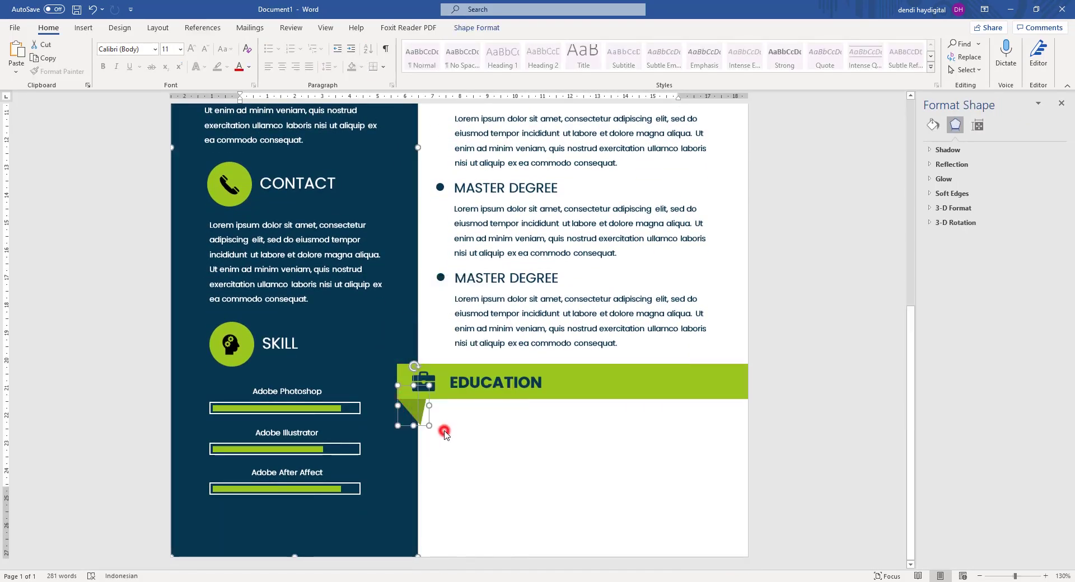
pyautogui.scroll(5, 811, 327)
pyautogui.click(811, 327)
pyautogui.scroll(-5, 615, 392)
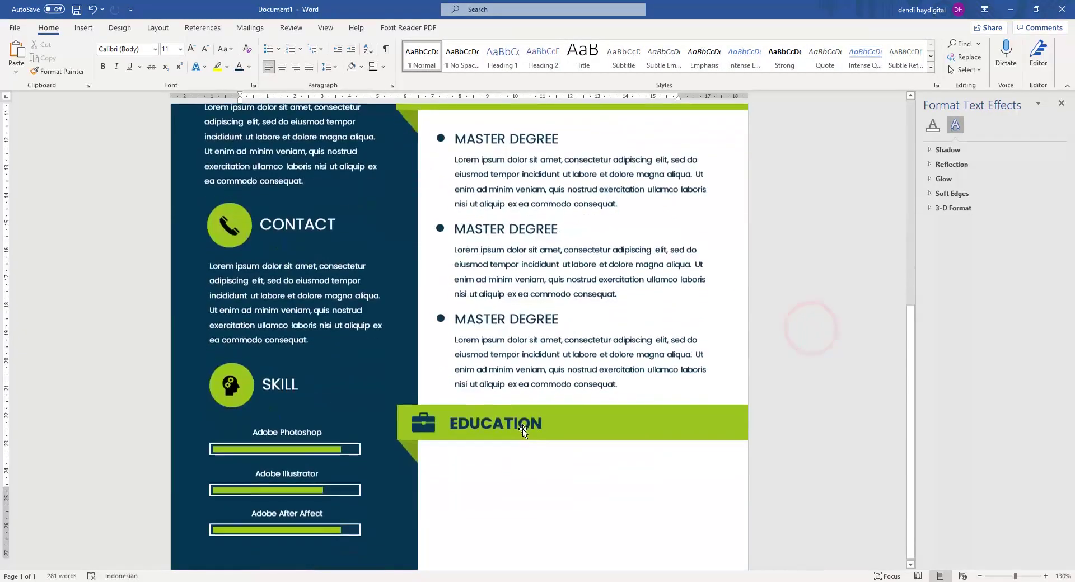
# Retitle the copied banner as AWARD.
pyautogui.click(486, 379)
pyautogui.hotkey('ctrl', 'a')
pyautogui.write('AWARD')
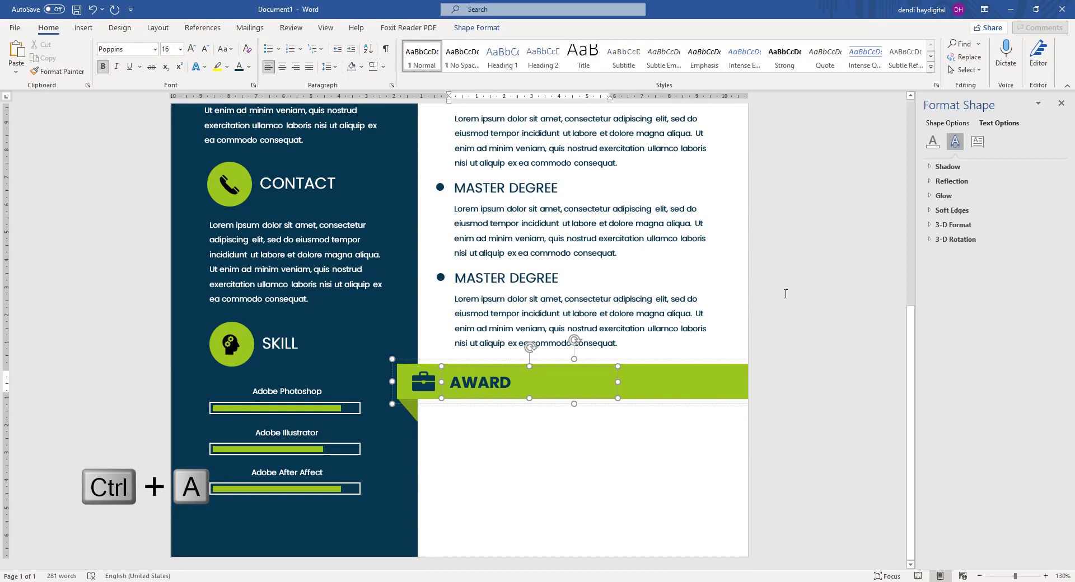
pyautogui.scroll(4, 785, 293)
pyautogui.click(784, 292)
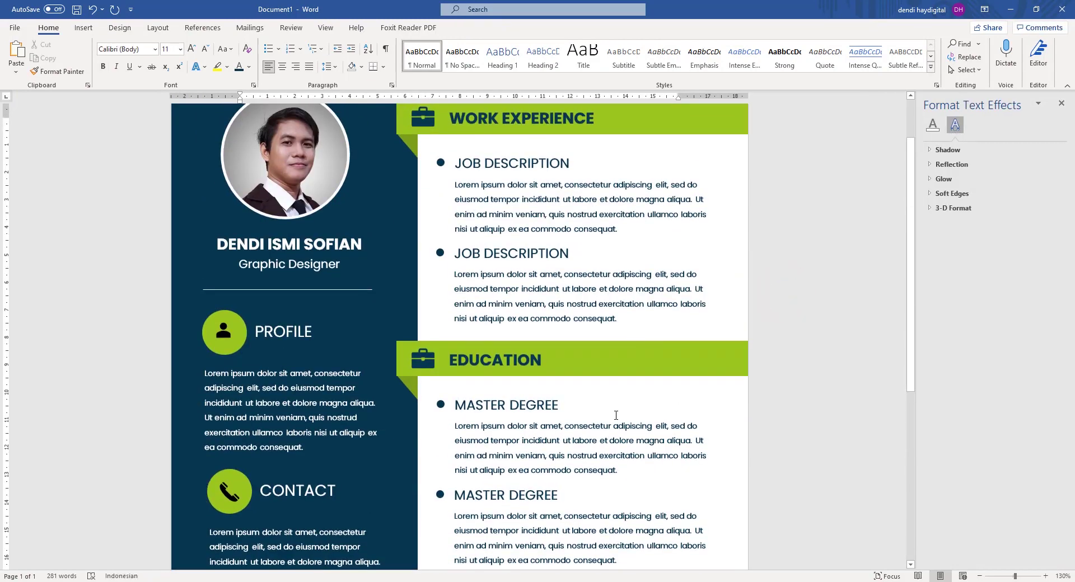
pyautogui.scroll(-3, 640, 355)
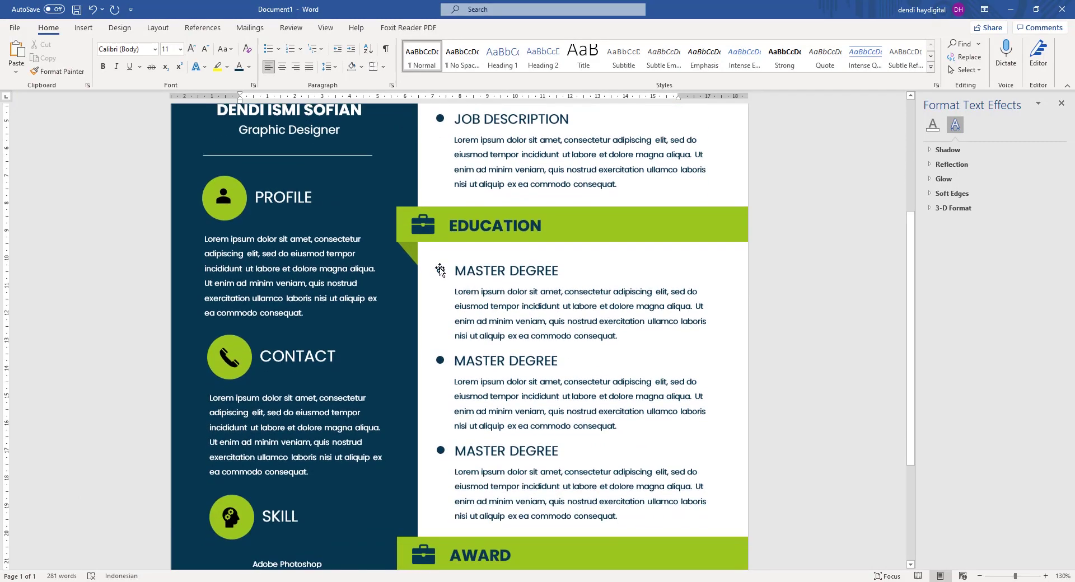
# Duplicate a MASTER DEGREE entry under the AWARD banner and trim its body text after 'aliqua'.
pyautogui.click(440, 270)
pyautogui.scroll(-2, 432, 259)
pyautogui.hotkey('ctrl', 'c')
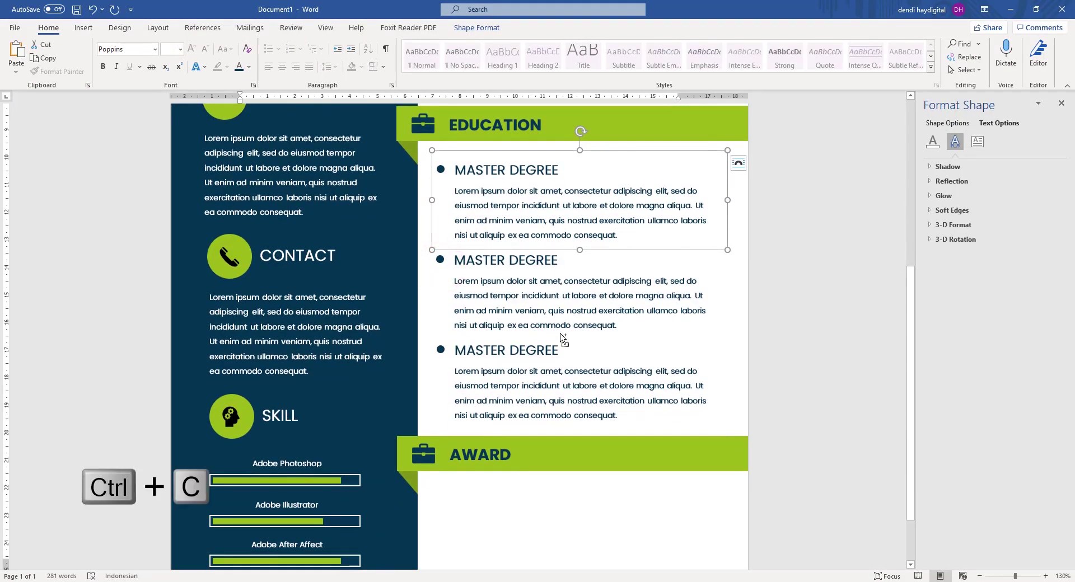
pyautogui.hotkey('ctrl', 'v')
pyautogui.moveTo(447, 189); pyautogui.dragTo(436, 493)
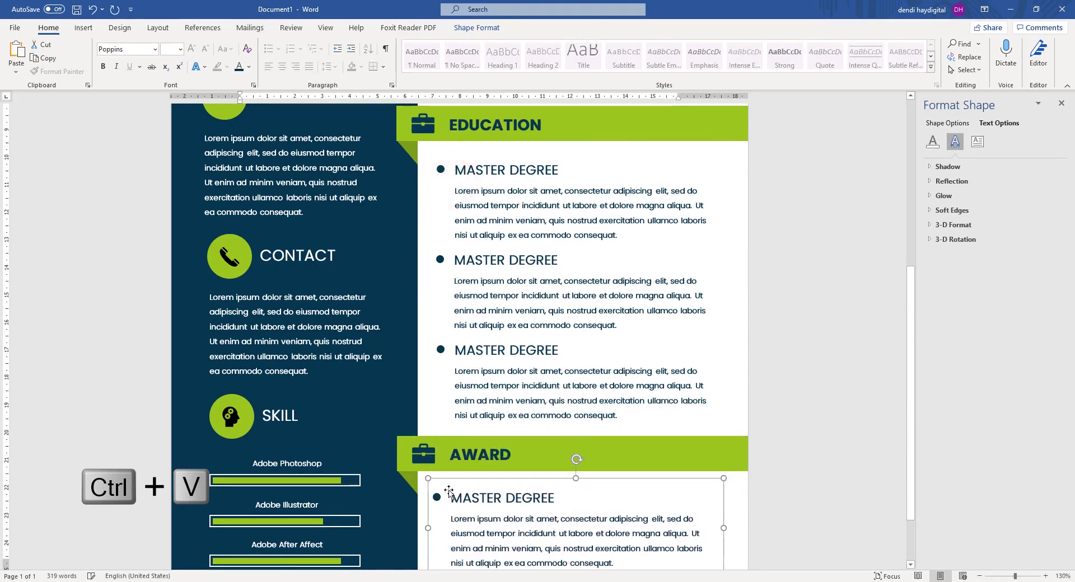
pyautogui.scroll(-2, 442, 493)
pyautogui.click(616, 465)
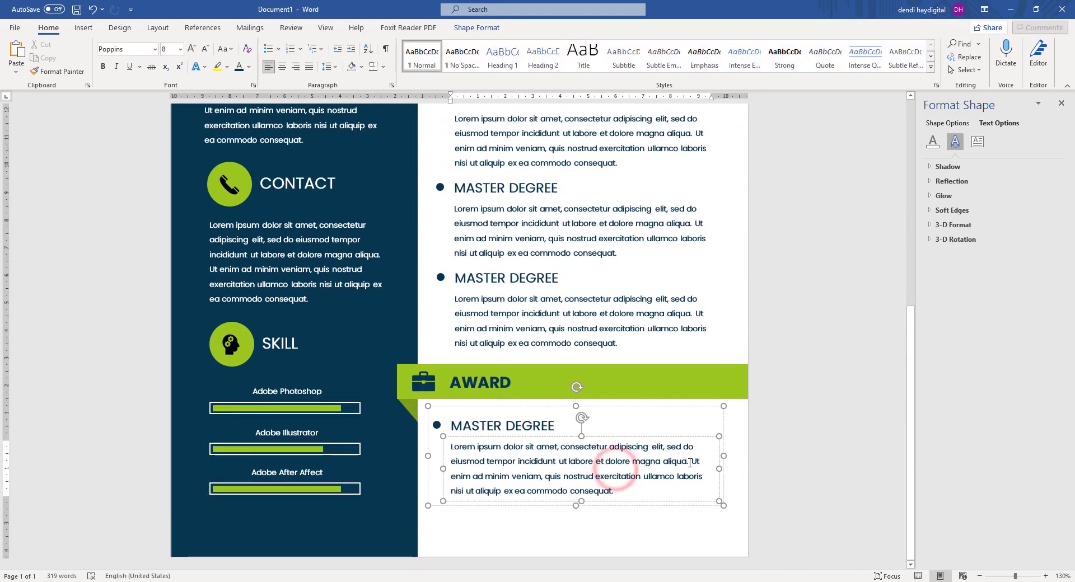
pyautogui.moveTo(704, 509); pyautogui.dragTo(594, 473)
pyautogui.press('Delete')
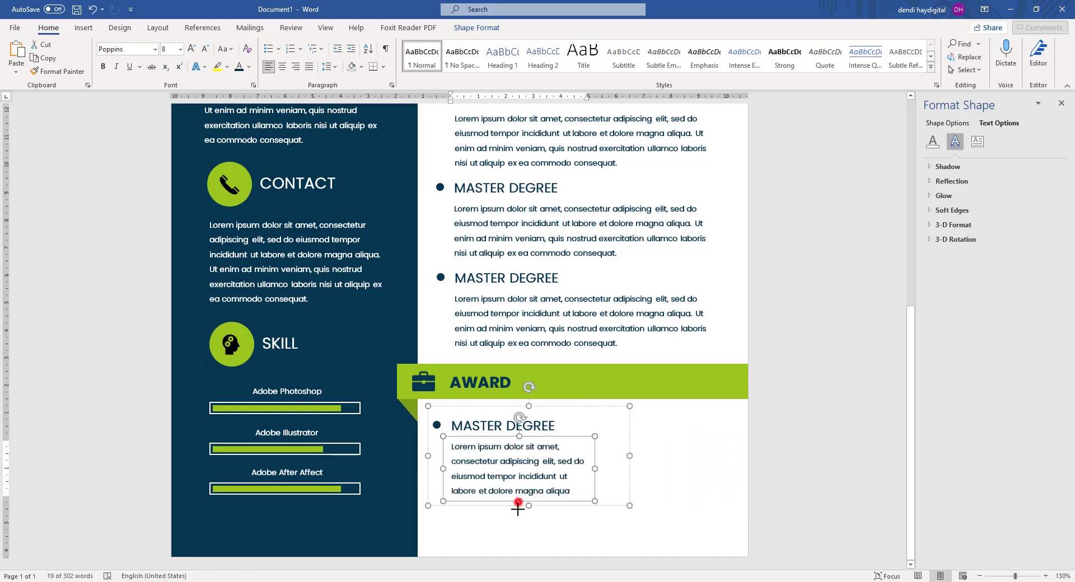
pyautogui.moveTo(517, 502); pyautogui.dragTo(516, 527)
pyautogui.click(889, 393)
pyautogui.scroll(-4, 687, 400)
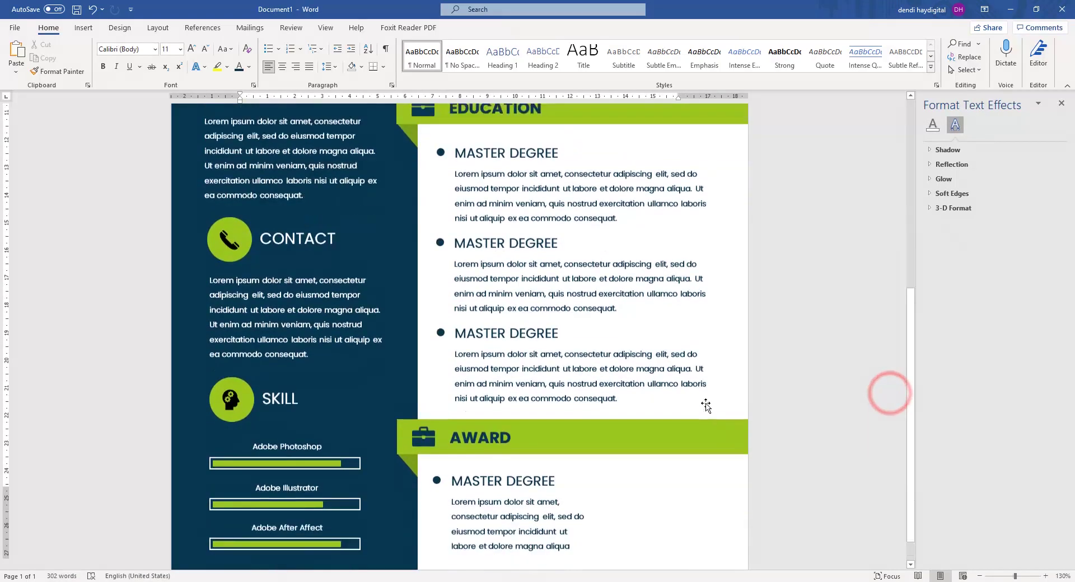
pyautogui.scroll(-1, 706, 406)
# Rename the duplicated entry's heading to AWARD, undoing an accidental box move.
pyautogui.click(527, 427)
pyautogui.hotkey('ctrl', 'a')
pyautogui.write('AW')
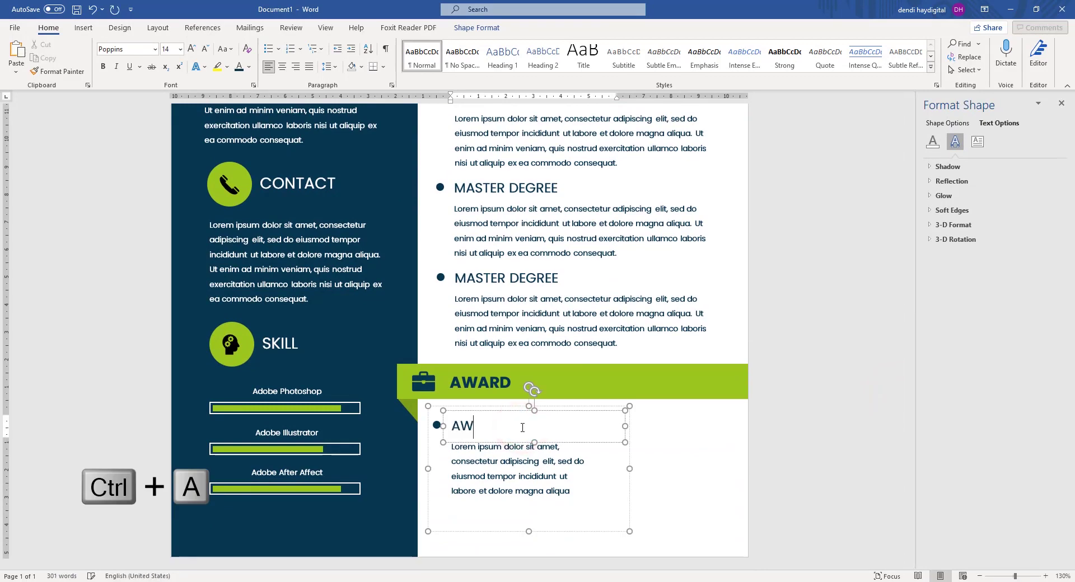
pyautogui.click(820, 357)
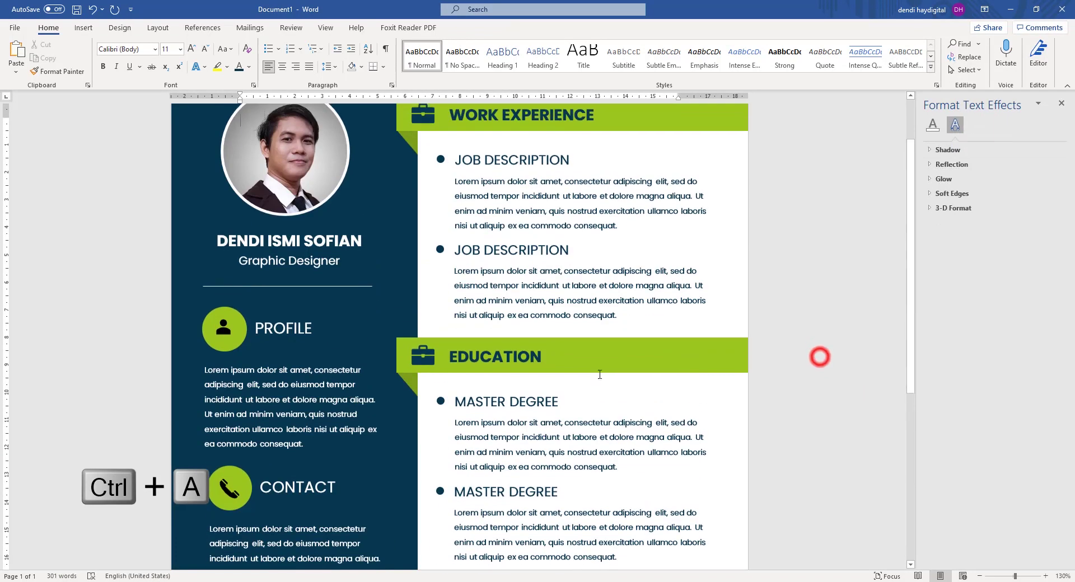
pyautogui.scroll(-5, 820, 356)
pyautogui.click(785, 351)
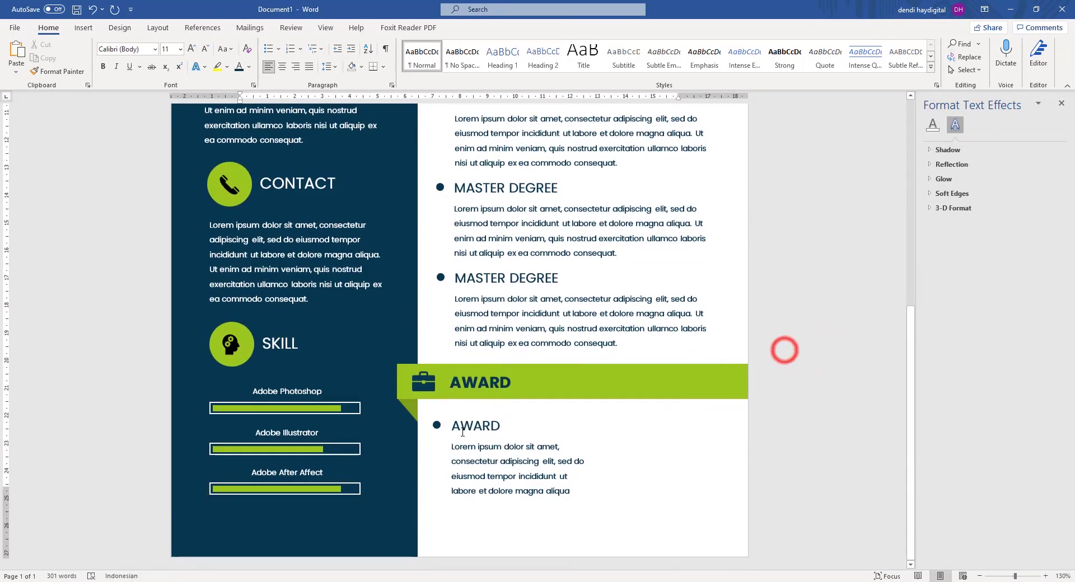
pyautogui.moveTo(437, 427); pyautogui.dragTo(435, 436)
pyautogui.hotkey('ctrl', 'z')
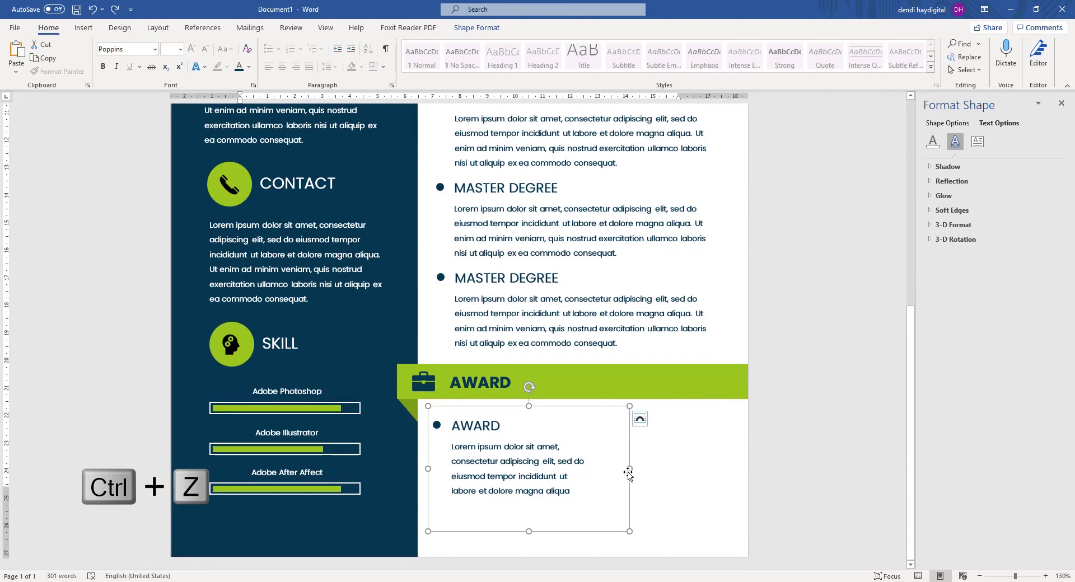
# Try narrowing the award entry box, then undo back to its original width.
pyautogui.click(510, 464)
pyautogui.moveTo(629, 469); pyautogui.dragTo(605, 470)
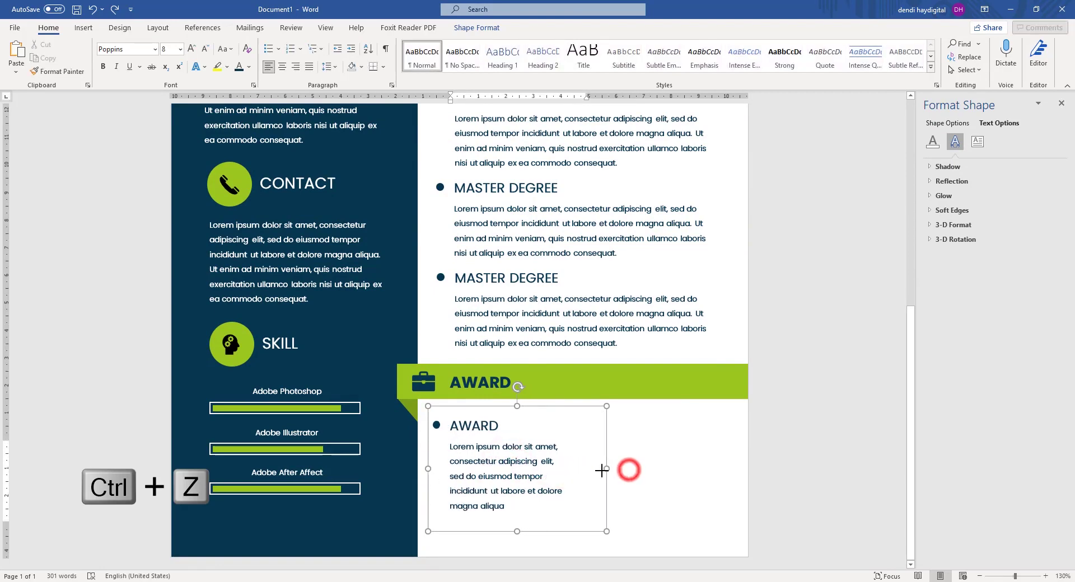
pyautogui.hotkey('ctrl', 'z')
pyautogui.scroll(-8, 823, 403)
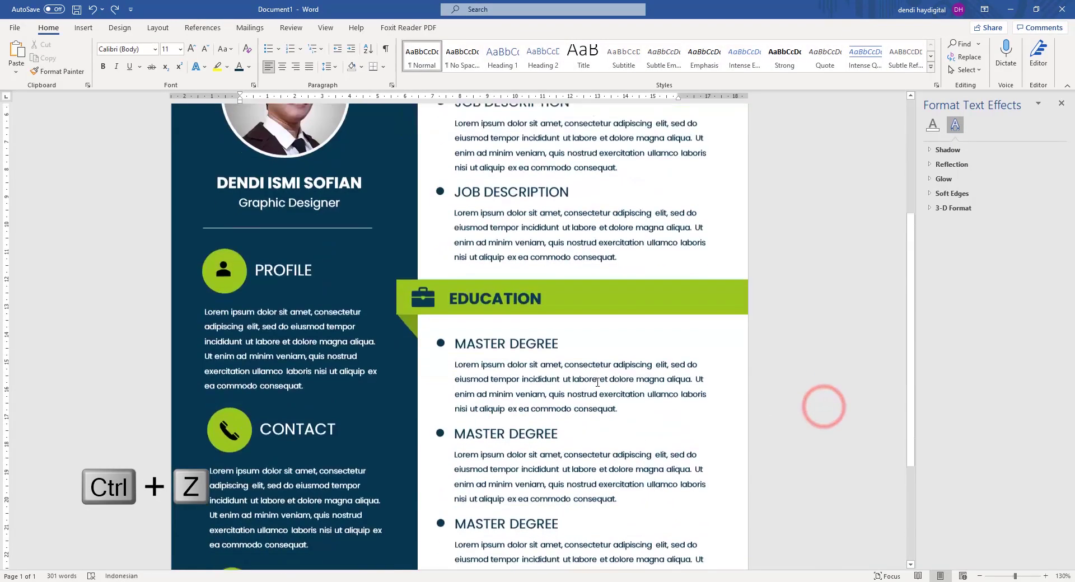
pyautogui.click(554, 450)
pyautogui.moveTo(631, 468); pyautogui.dragTo(597, 469)
pyautogui.click(839, 406)
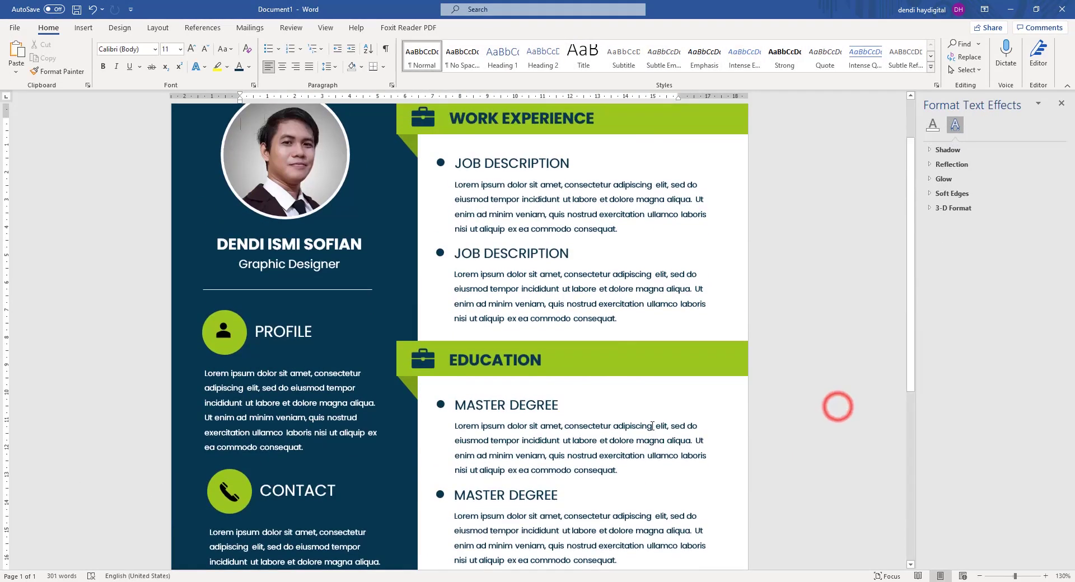
pyautogui.scroll(-8, 728, 420)
pyautogui.hotkey('ctrl', 'z')
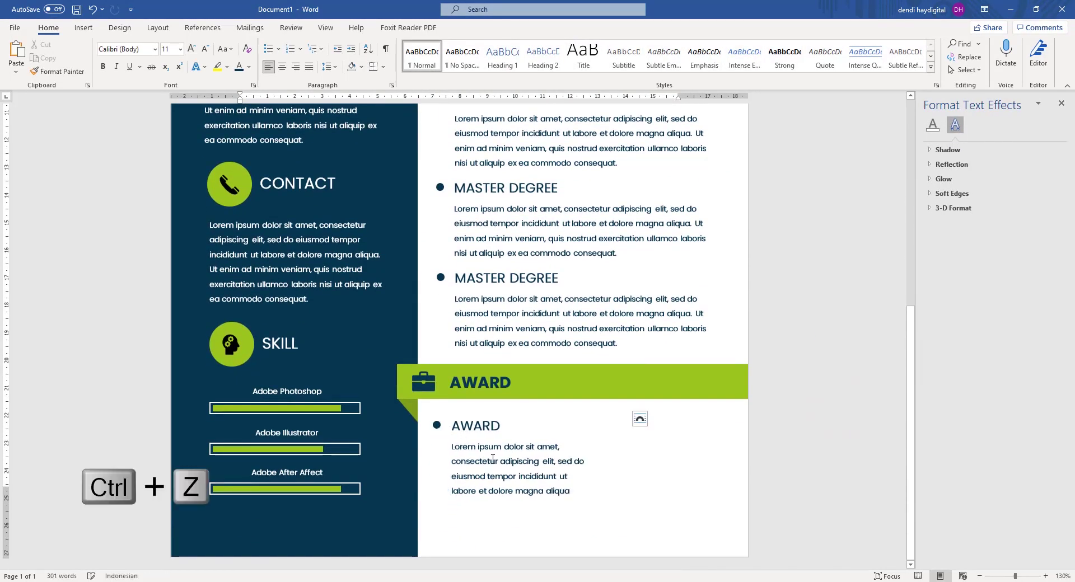
pyautogui.hotkey('ctrl', 'z')
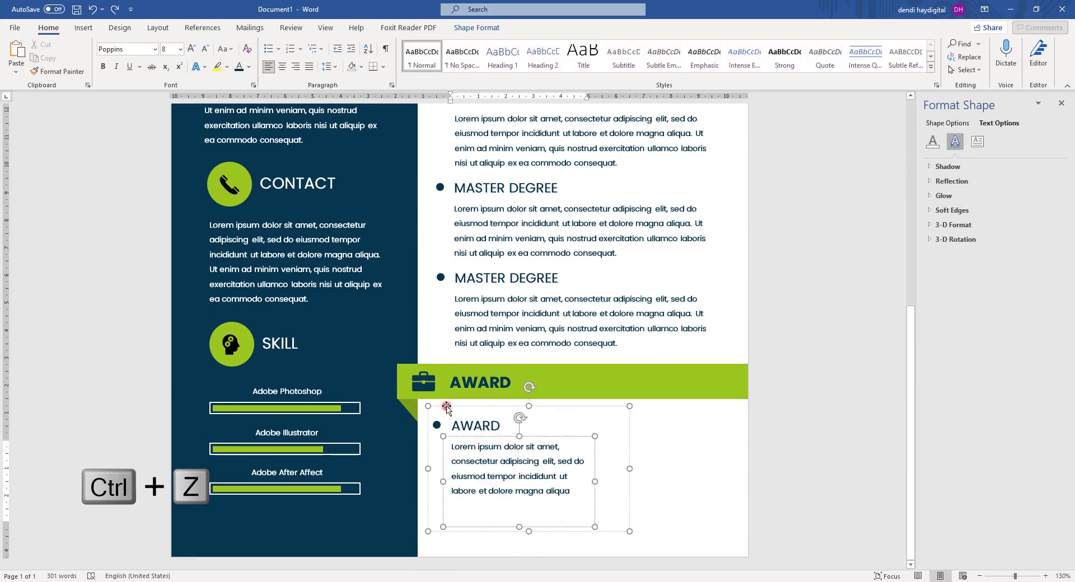
# Copy the whole AWARD entry and place the duplicate beside the original as a second column.
pyautogui.click(446, 408)
pyautogui.hotkey('ctrl', 'c')
pyautogui.hotkey('ctrl', 'v')
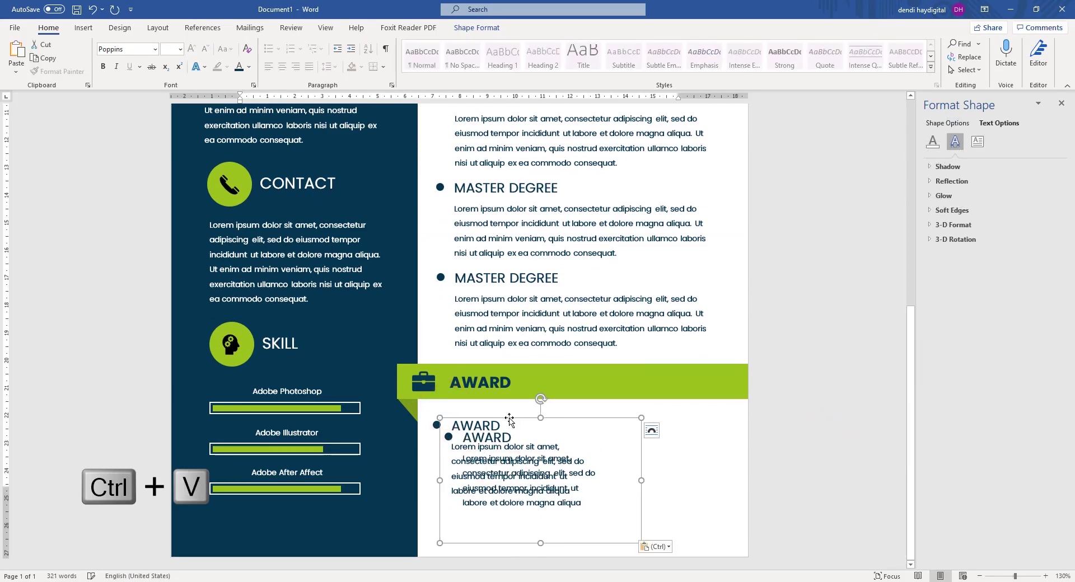
pyautogui.moveTo(512, 421); pyautogui.dragTo(641, 406)
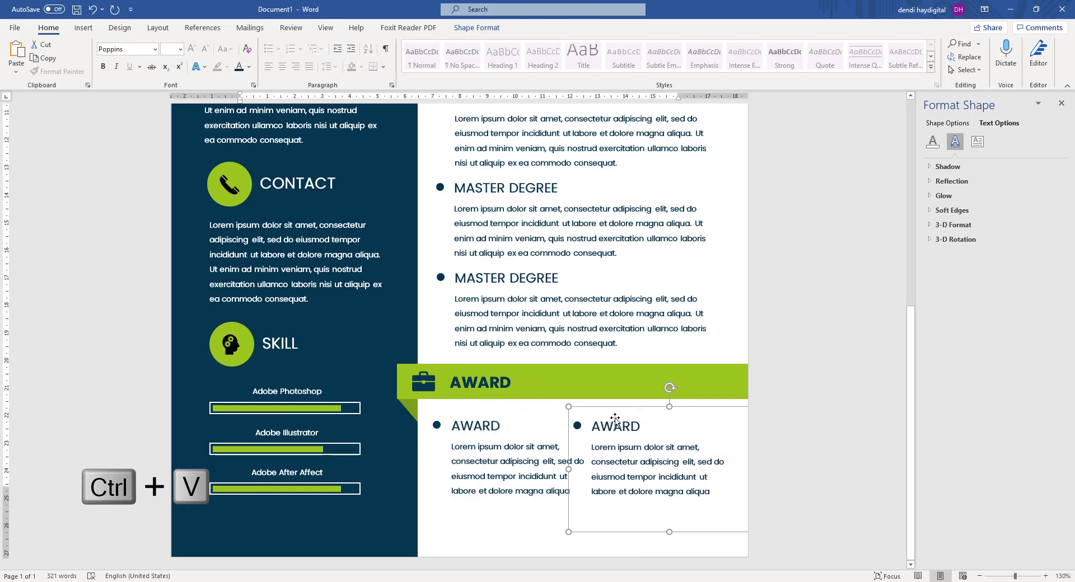
# Narrow the paragraph boxes of both AWARD entries so their text rewraps.
pyautogui.click(502, 490)
pyautogui.moveTo(594, 481); pyautogui.dragTo(584, 482)
pyautogui.click(663, 478)
pyautogui.moveTo(735, 482); pyautogui.dragTo(724, 483)
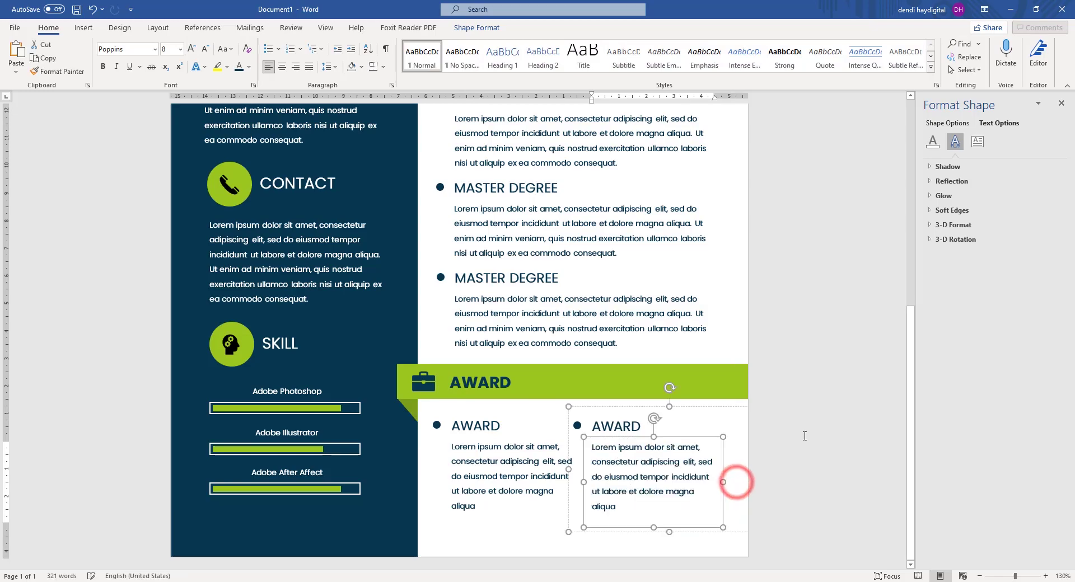
pyautogui.click(803, 436)
pyautogui.scroll(-3, 728, 459)
pyautogui.keyDown('ctrl'); pyautogui.scroll(-5, 711, 437); pyautogui.keyUp('ctrl')
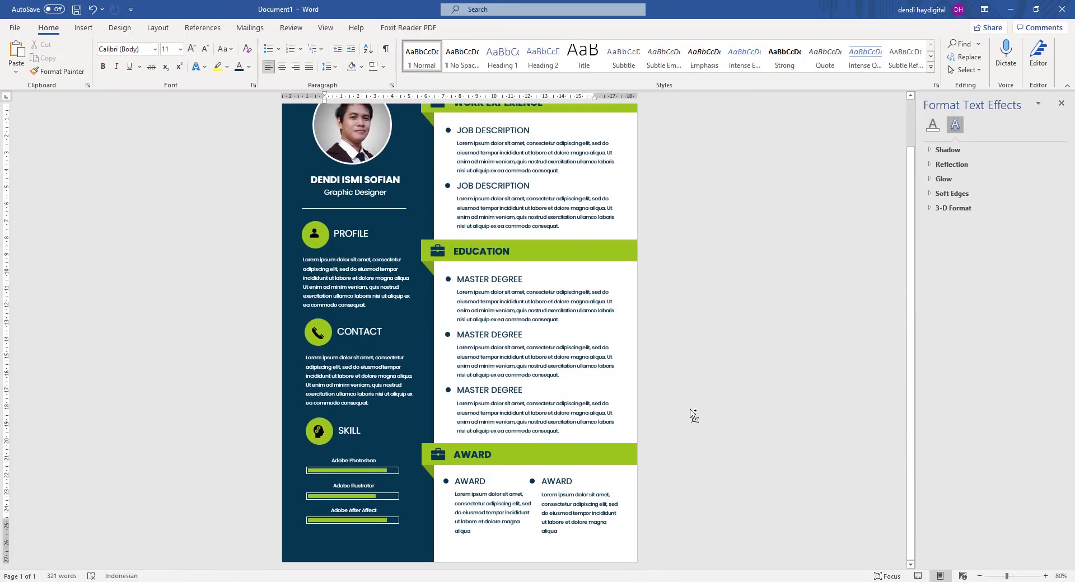
# Delete the briefcase icon from the EDUCATION banner, leaving only the EDUCATION heading on the green ribbon.
pyautogui.keyDown('ctrl'); pyautogui.scroll(-3, 692, 414); pyautogui.keyUp('ctrl')
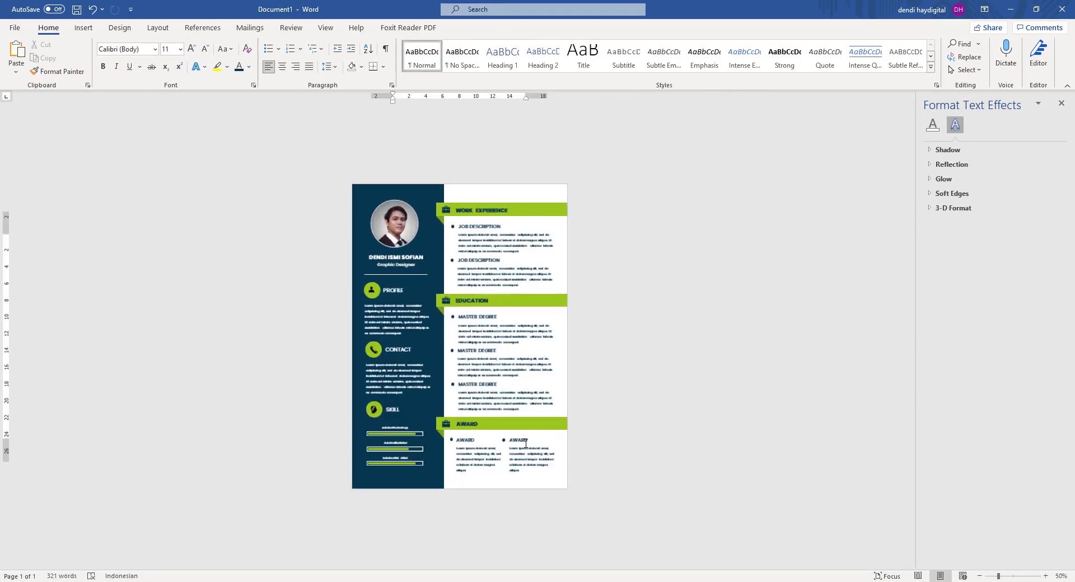
pyautogui.keyDown('ctrl'); pyautogui.scroll(2, 656, 392); pyautogui.keyUp('ctrl')
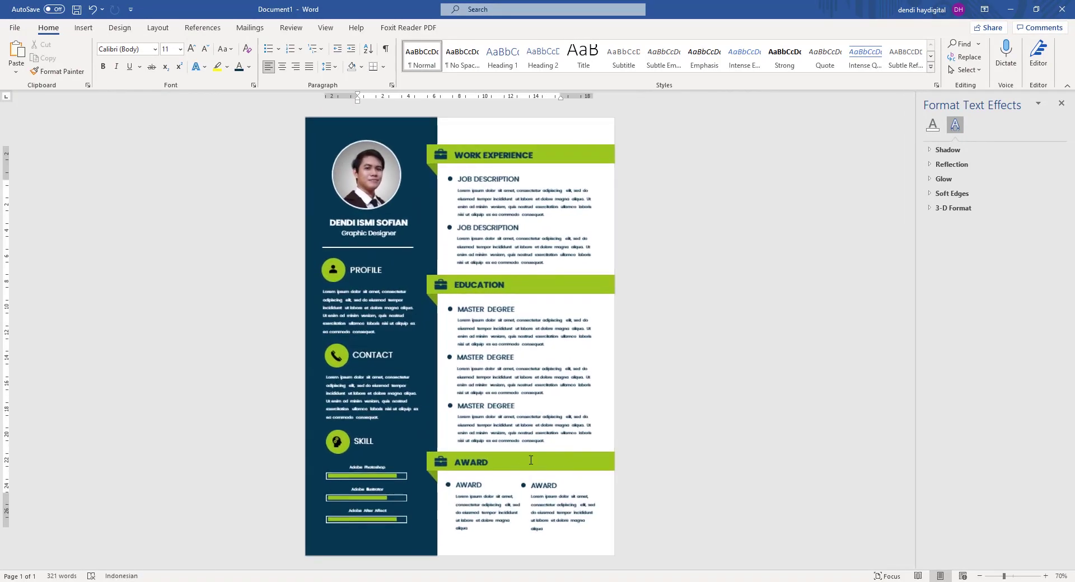
pyautogui.keyDown('ctrl'); pyautogui.scroll(5, 429, 296); pyautogui.keyUp('ctrl')
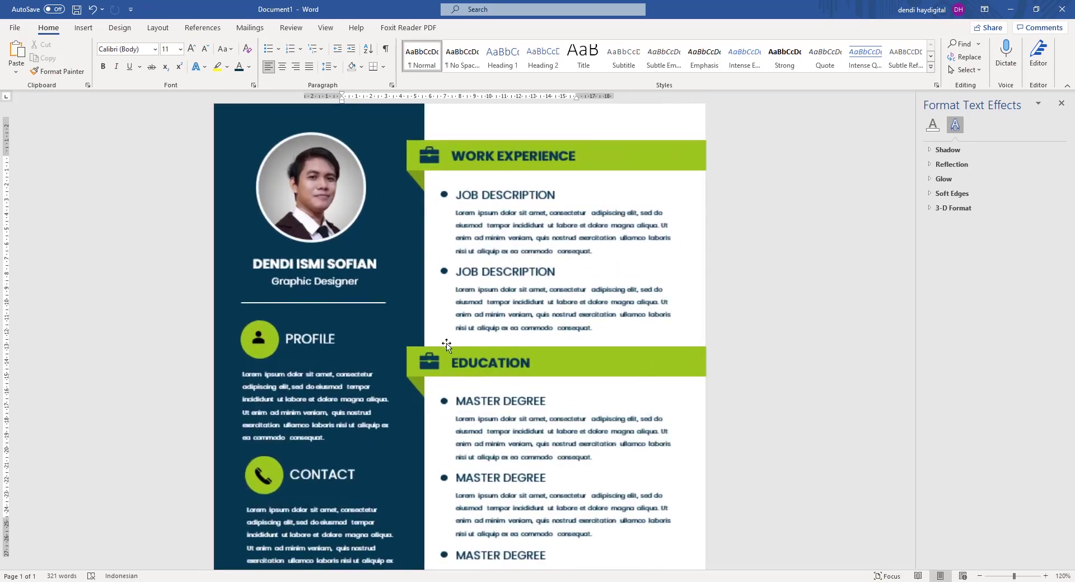
pyautogui.click(431, 376)
pyautogui.rightClick(435, 376)
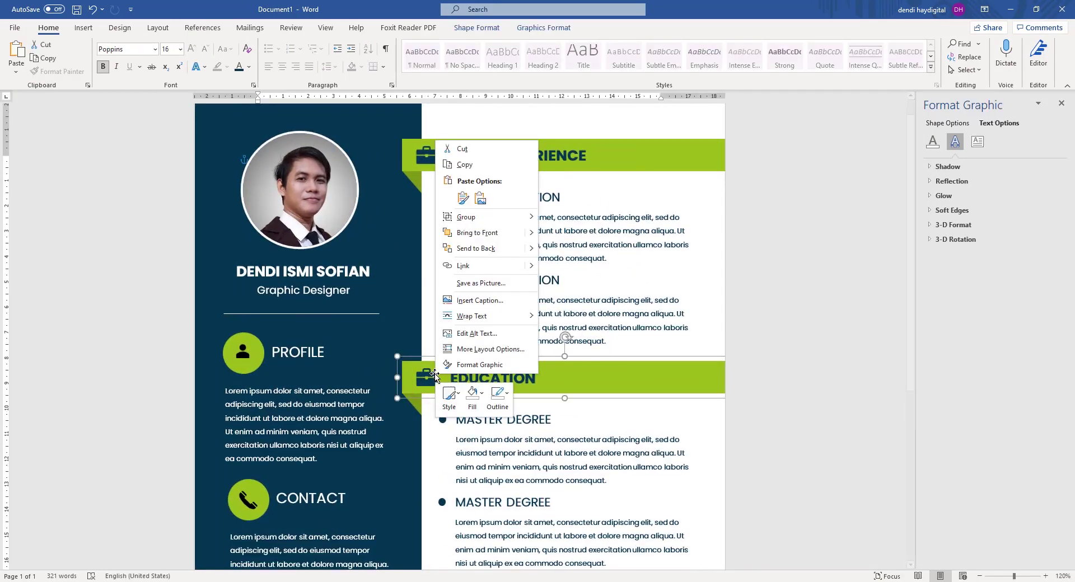
pyautogui.click(147, 357)
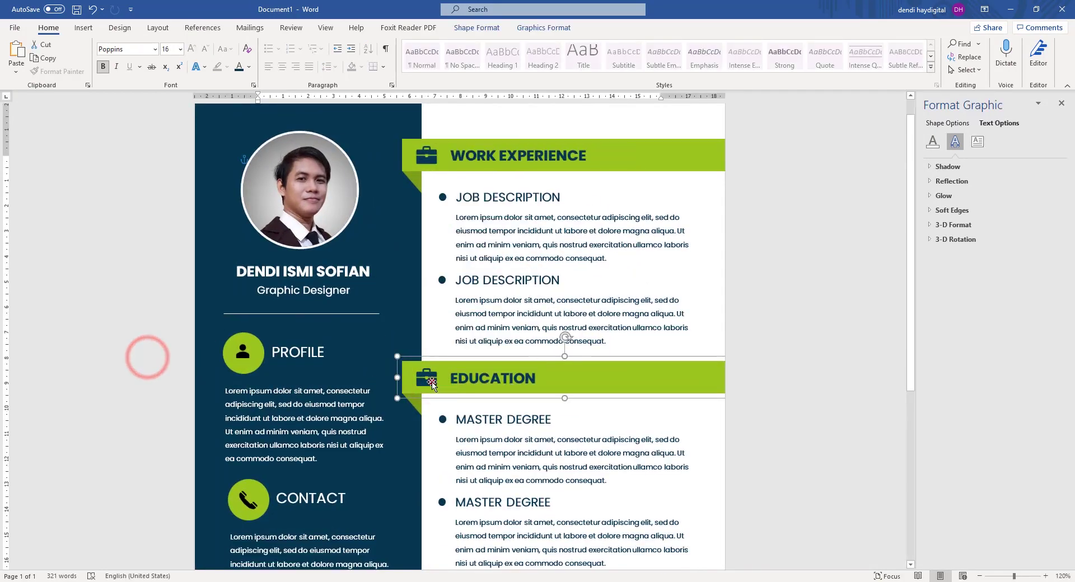
pyautogui.rightClick(423, 386)
pyautogui.click(423, 385)
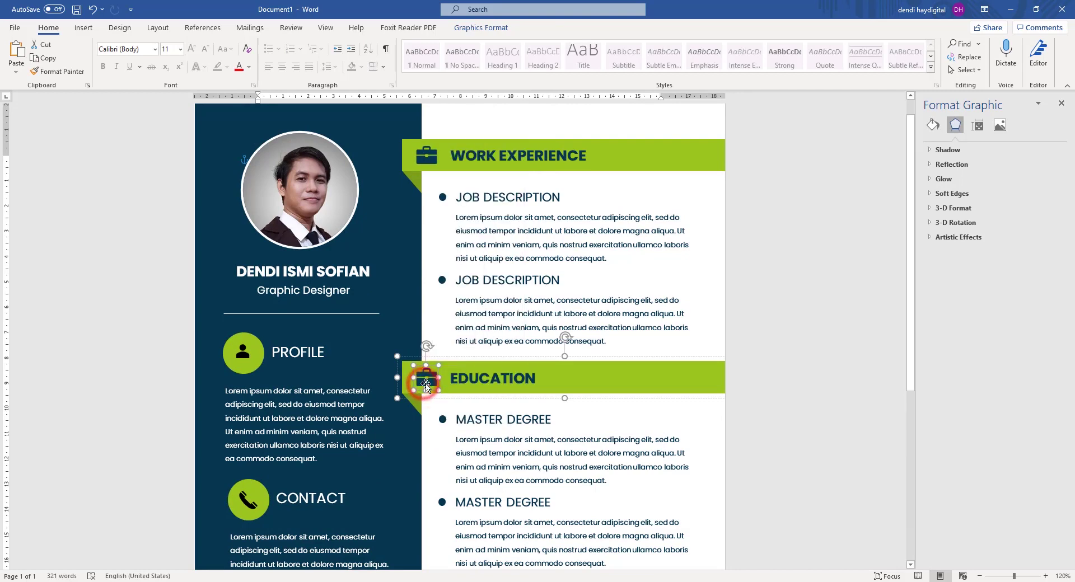
pyautogui.press('Delete')
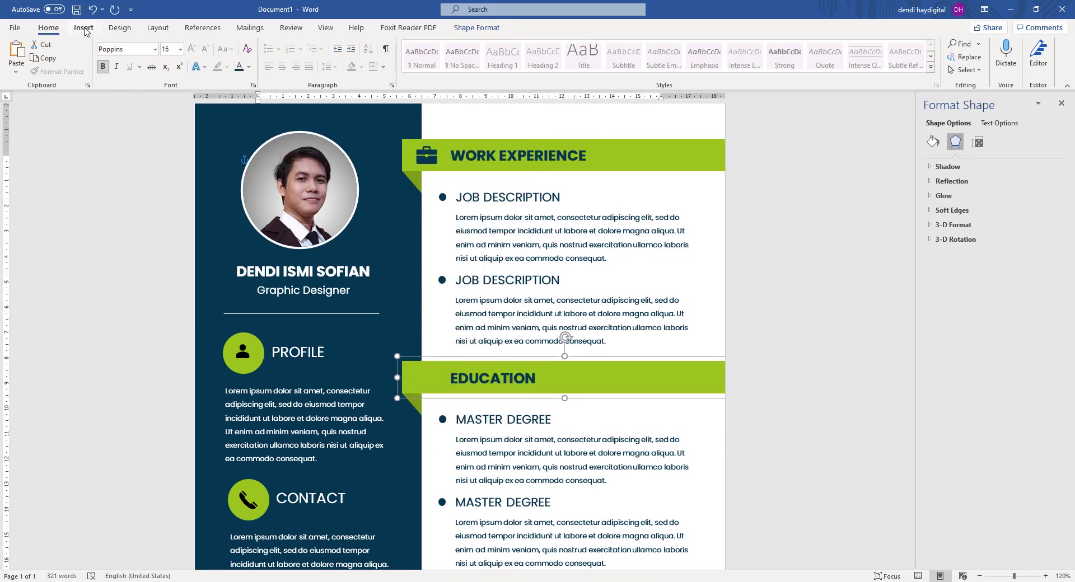
# Insert a books icon found via 'education' and a trophy icon found via 'award' from the icon library.
pyautogui.click(83, 28)
pyautogui.click(178, 49)
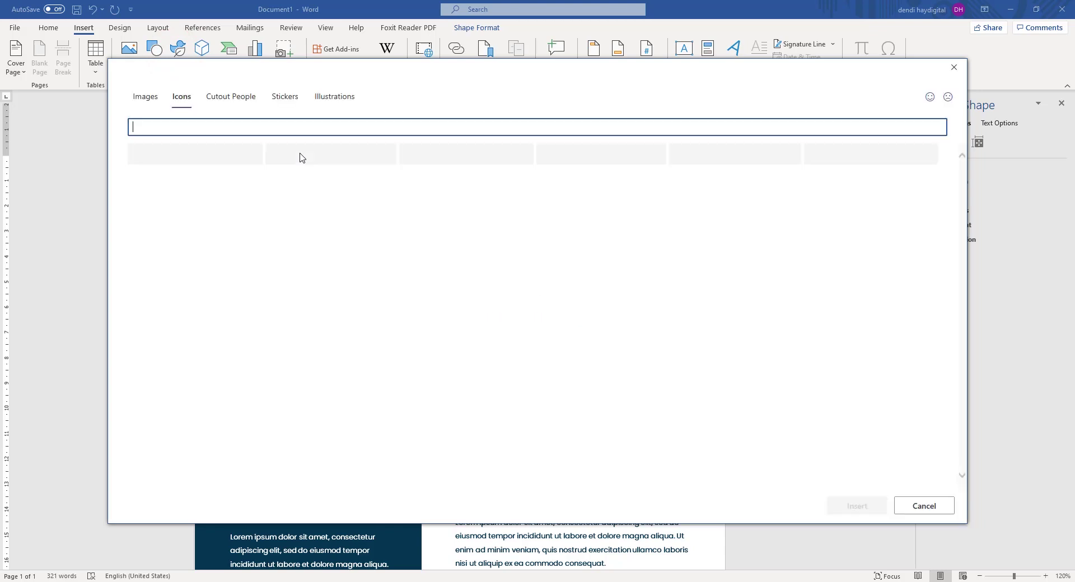
pyautogui.write('education')
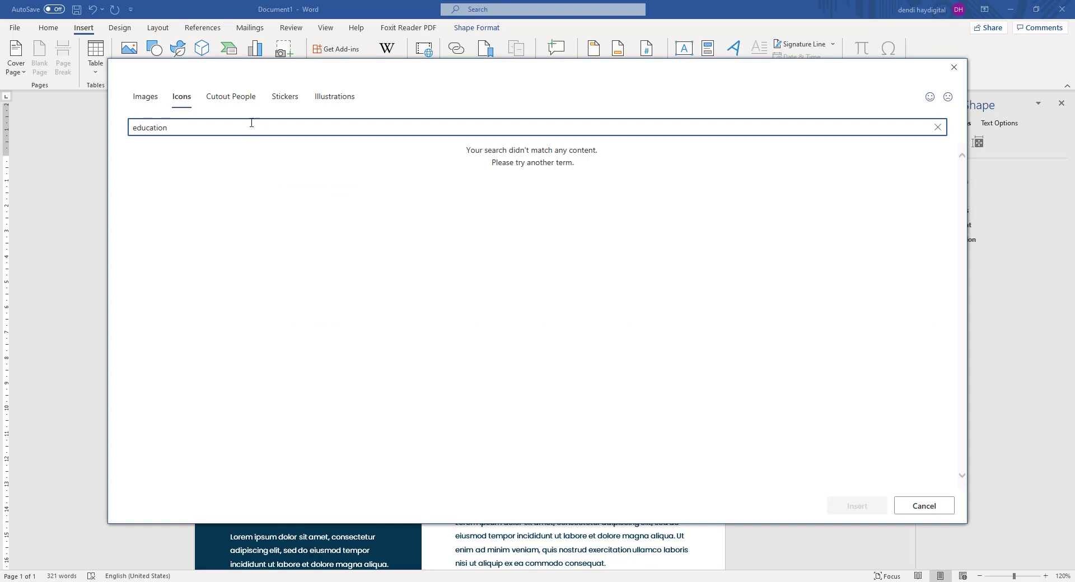
pyautogui.doubleClick(168, 129)
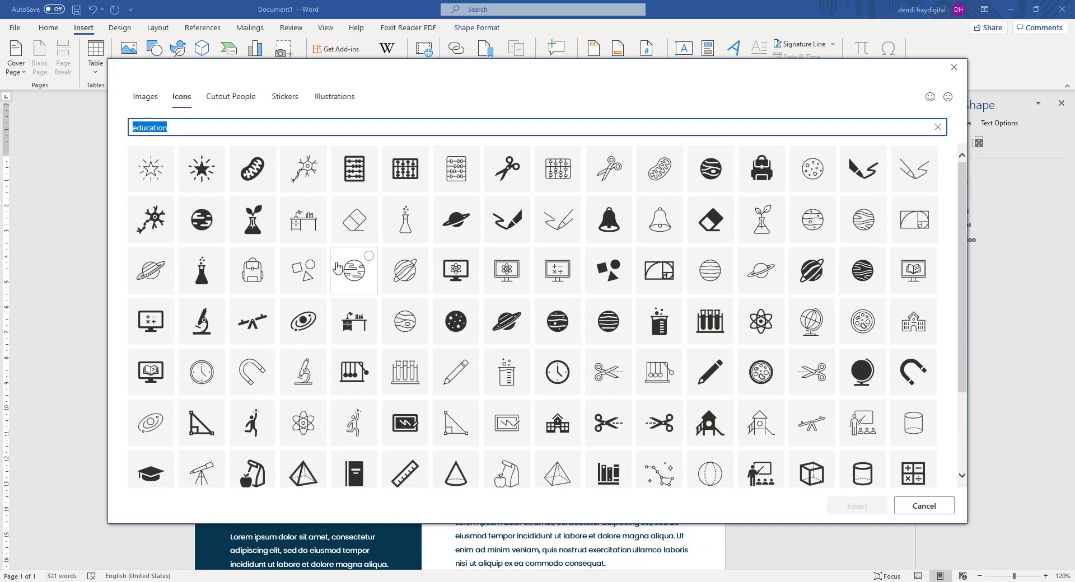
pyautogui.scroll(-3, 618, 392)
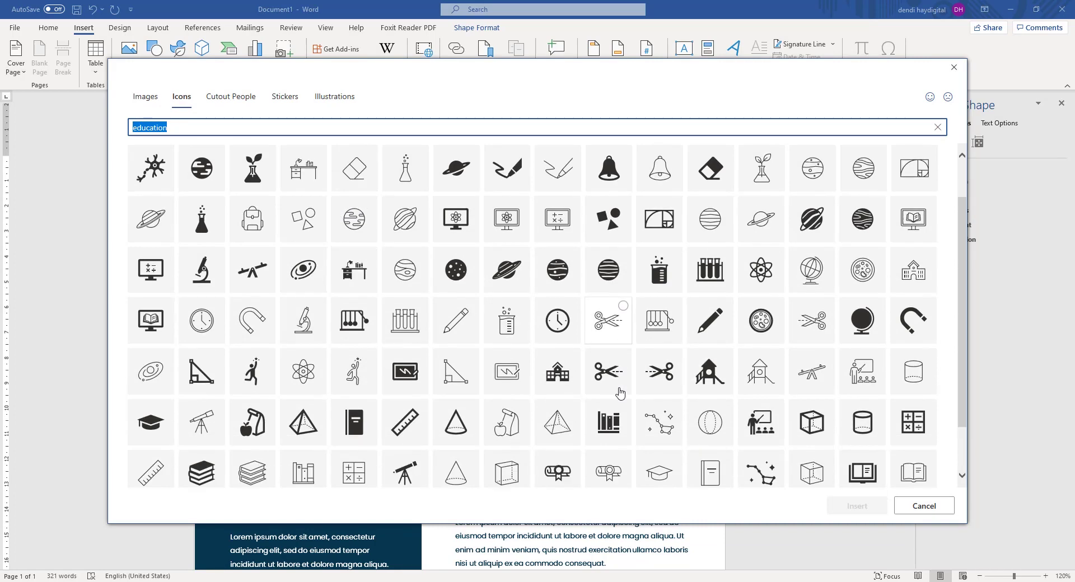
pyautogui.click(614, 378)
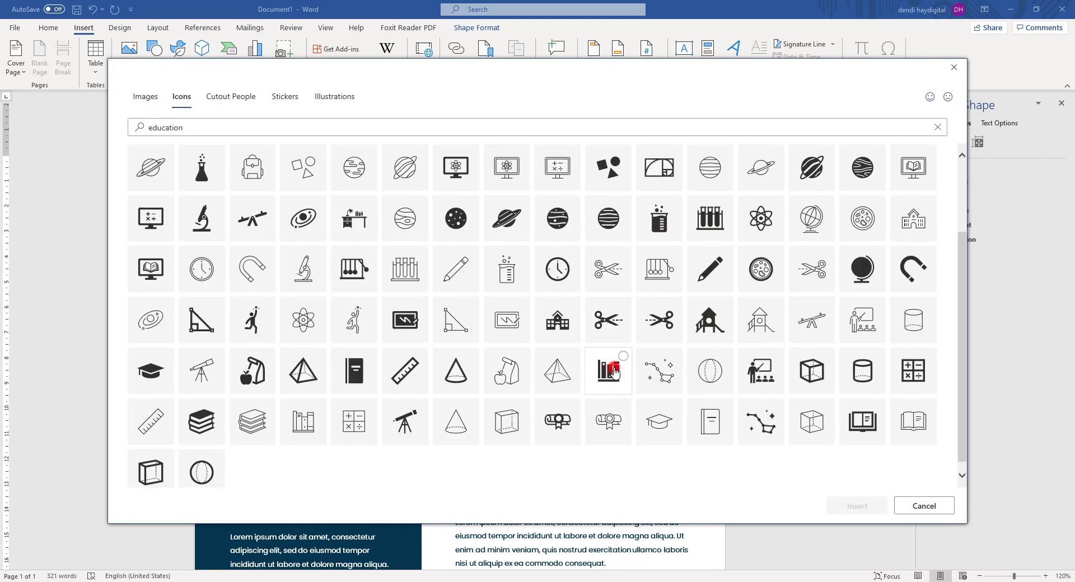
pyautogui.click(206, 125)
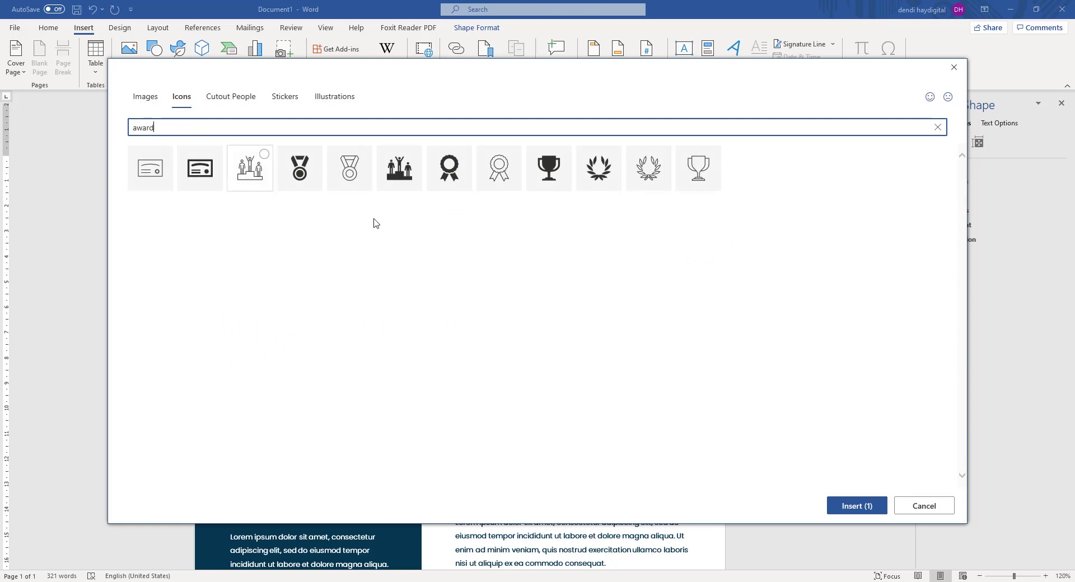
pyautogui.click(554, 170)
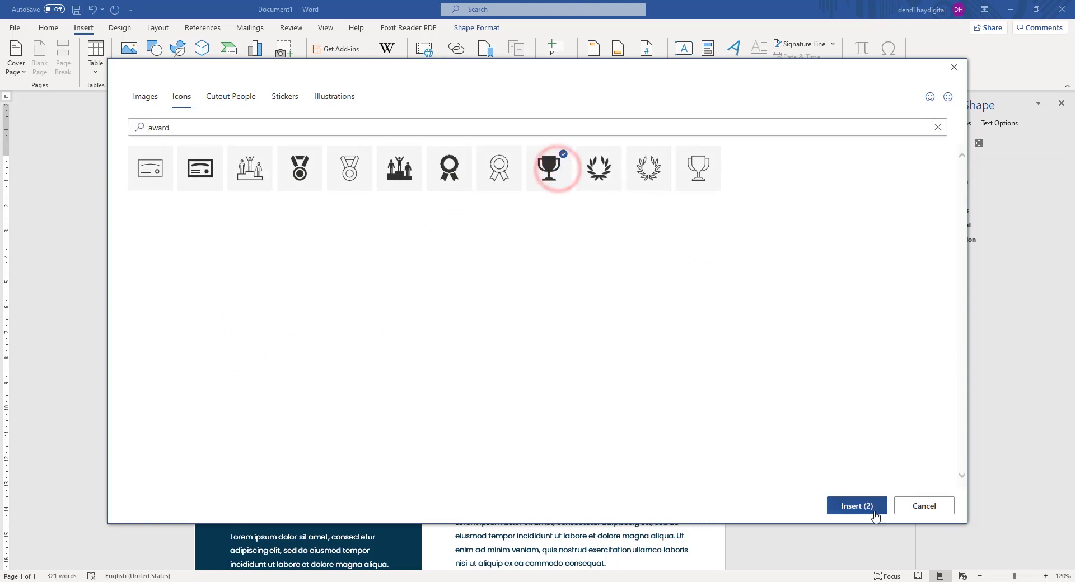
pyautogui.click(872, 506)
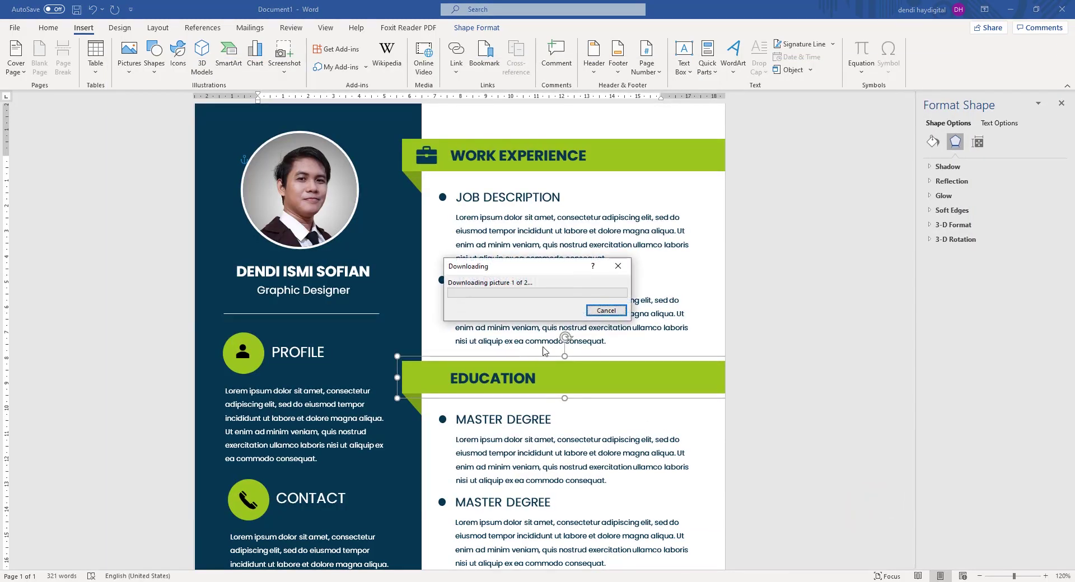
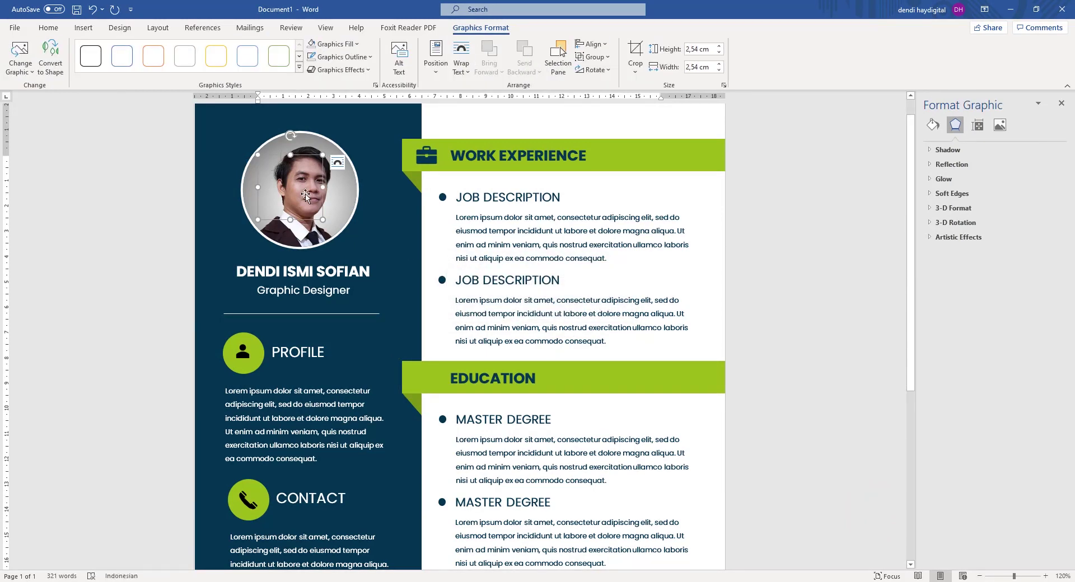
# Move the profile photo and navy sidebar aside to uncover and select the hidden books icon.
pyautogui.click(136, 157)
pyautogui.click(341, 170)
pyautogui.moveTo(337, 178); pyautogui.dragTo(361, 196)
pyautogui.hotkey('ctrl', 'z')
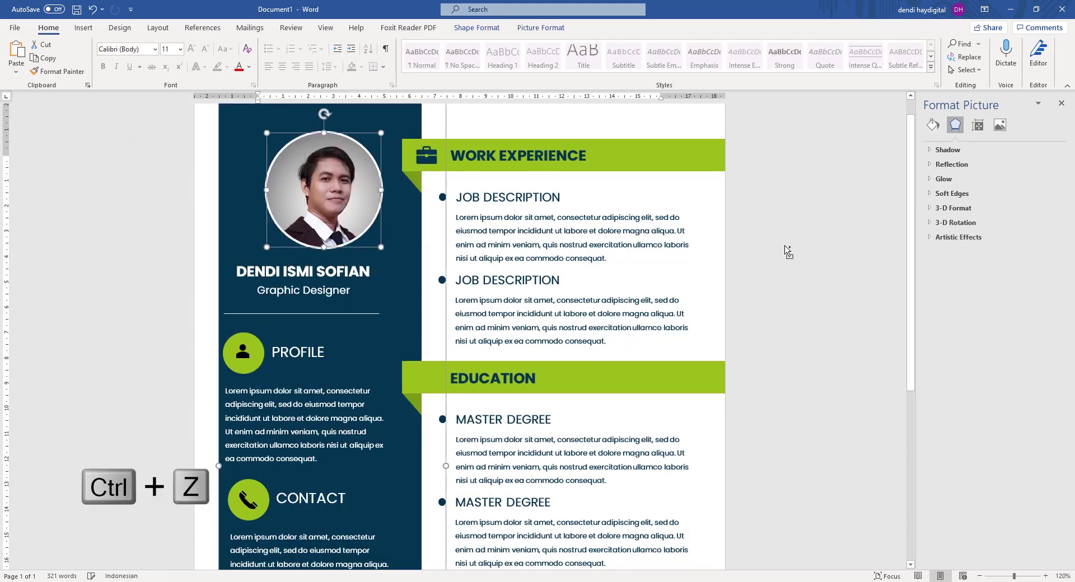
pyautogui.click(799, 202)
pyautogui.click(304, 157)
pyautogui.moveTo(324, 157); pyautogui.dragTo(215, 156)
pyautogui.moveTo(346, 137); pyautogui.dragTo(210, 137)
pyautogui.moveTo(286, 183); pyautogui.dragTo(337, 217)
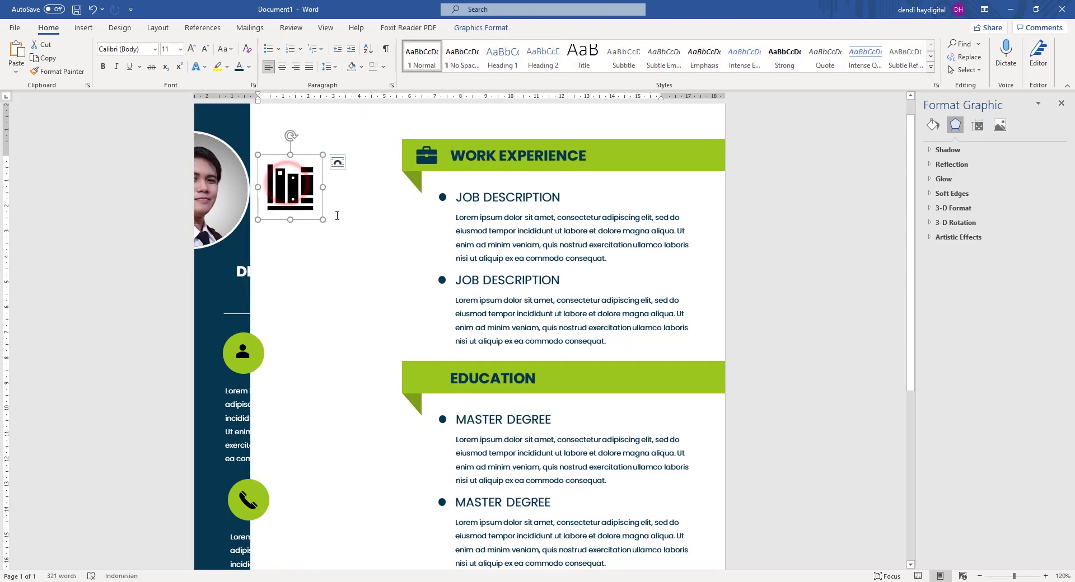
# Set the books icon to In Front of Text and drag it onto the EDUCATION banner.
pyautogui.rightClick(297, 190)
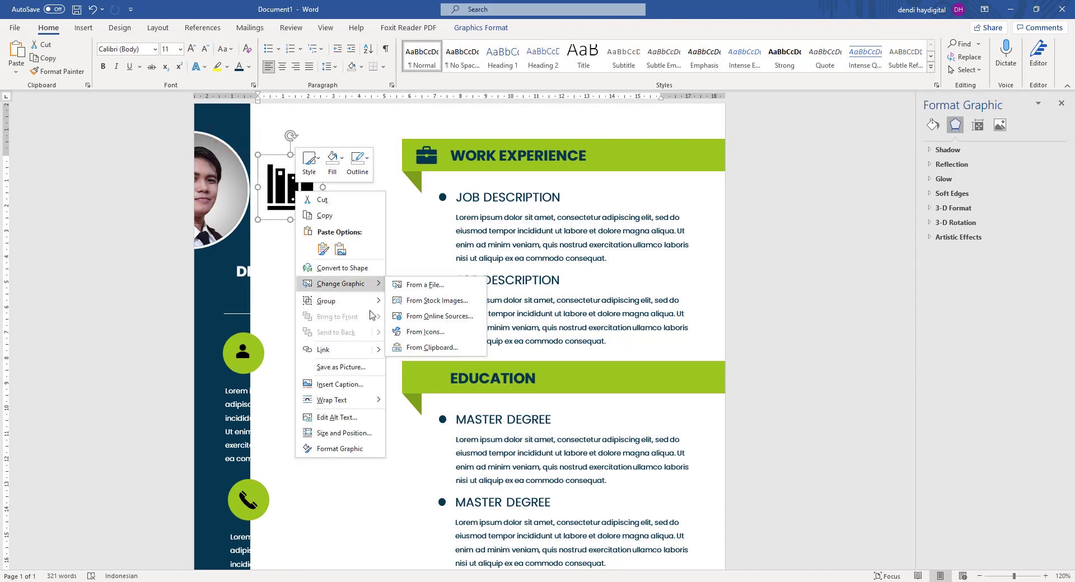
pyautogui.moveTo(366, 404)
pyautogui.click(415, 487)
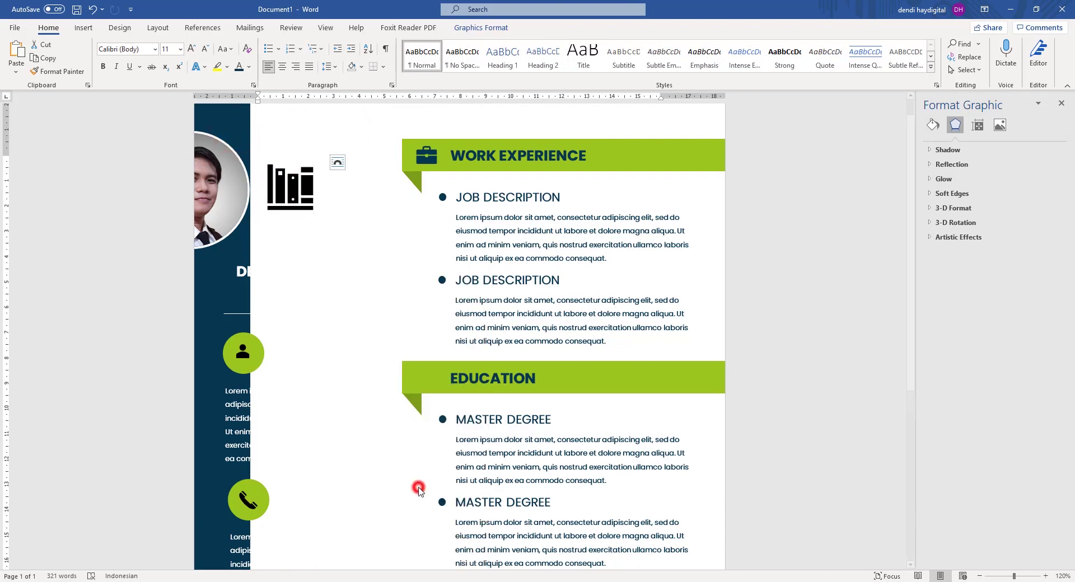
pyautogui.moveTo(301, 192); pyautogui.dragTo(444, 365)
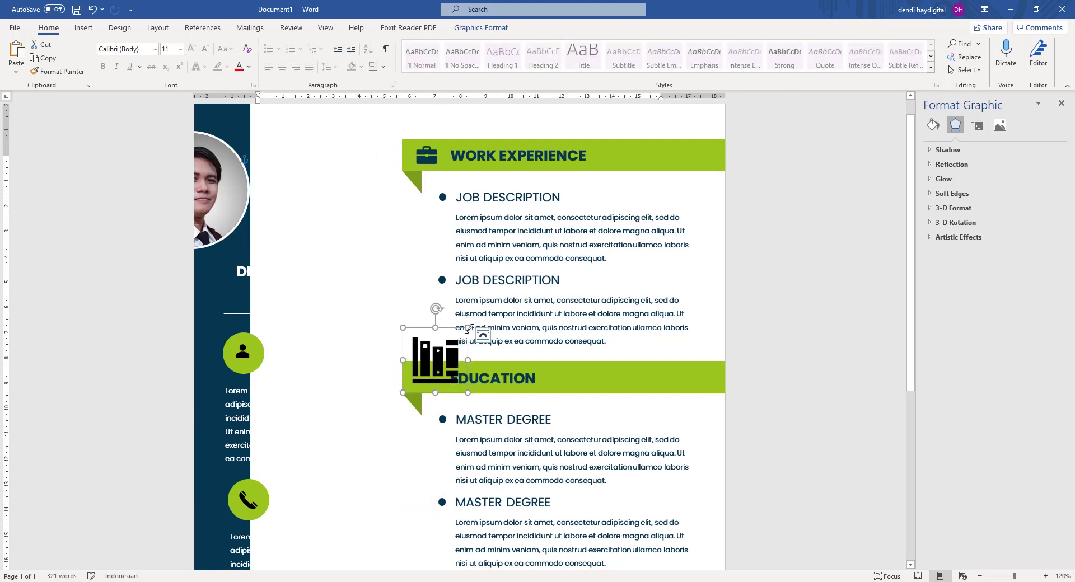
# Fill the books icon dark navy and shrink it to fit the banner.
pyautogui.click(931, 124)
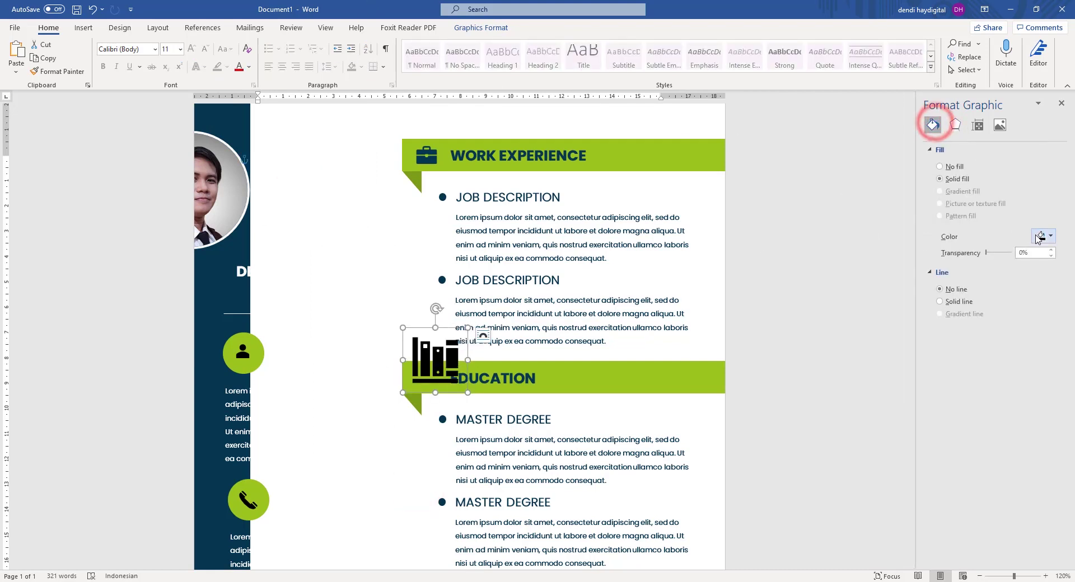
pyautogui.click(1043, 236)
pyautogui.click(981, 373)
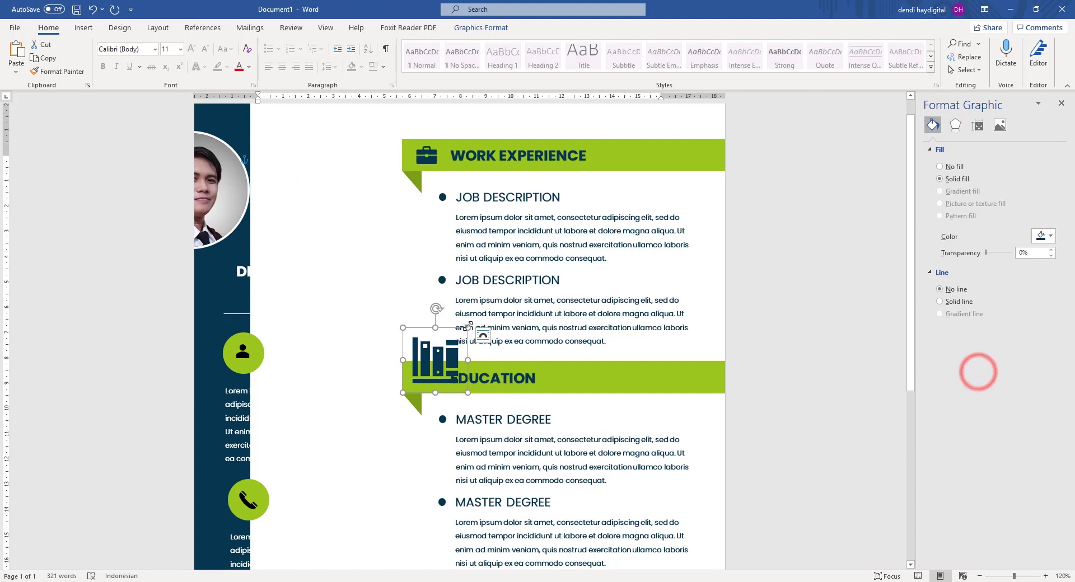
pyautogui.moveTo(467, 327); pyautogui.dragTo(441, 366)
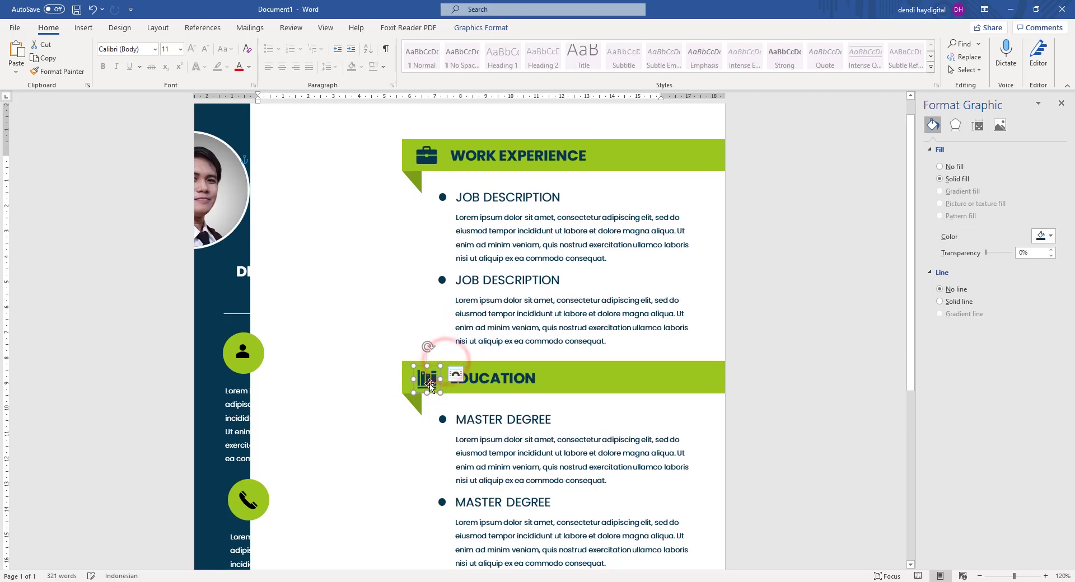
pyautogui.click(431, 381)
pyautogui.click(757, 236)
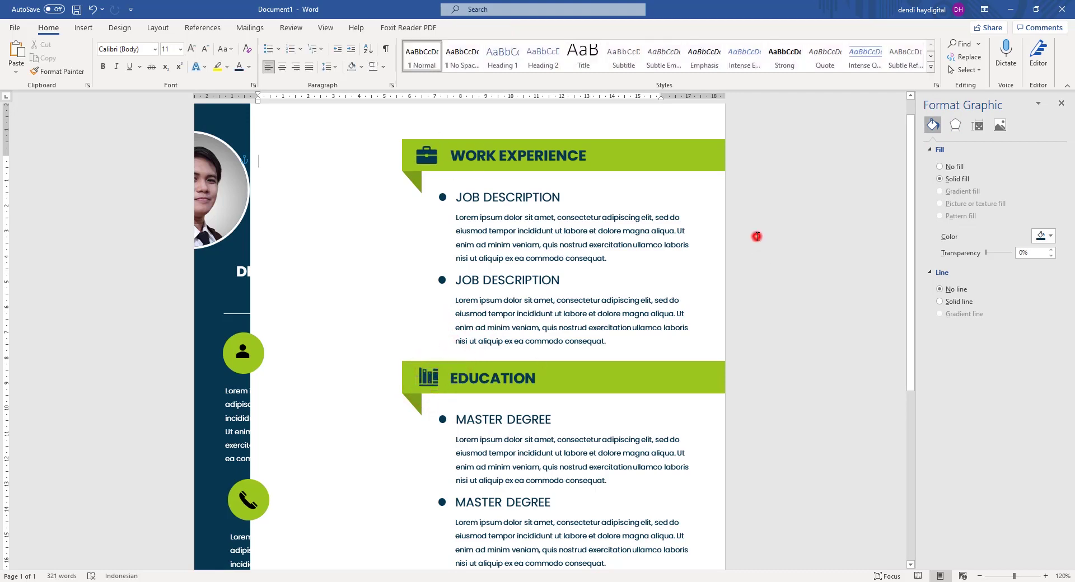
# Restore the navy sidebar and round portrait to their original positions with undo.
pyautogui.moveTo(228, 130); pyautogui.dragTo(145, 187)
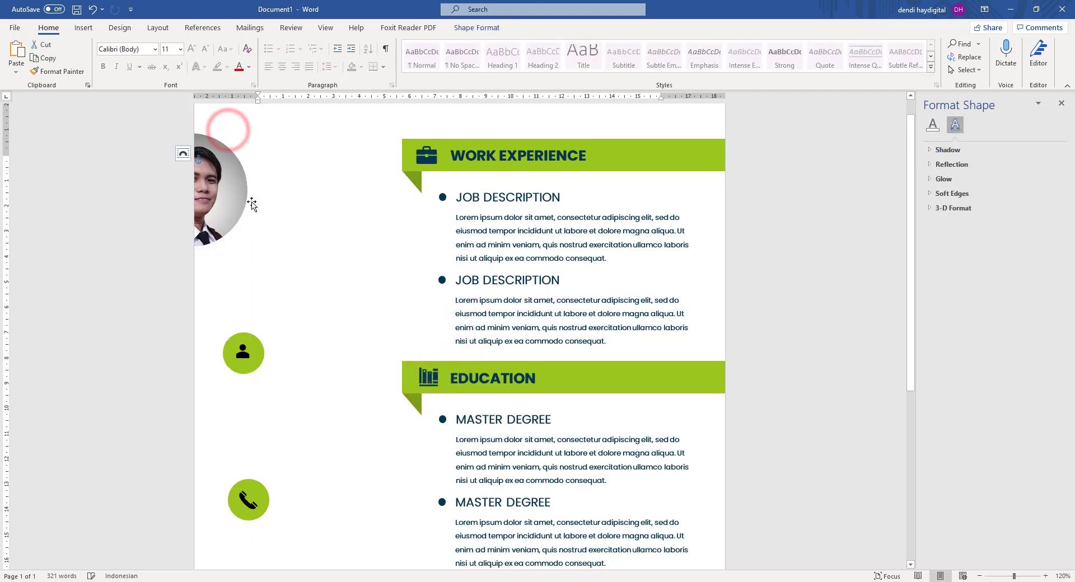
pyautogui.hotkey('ctrl', 'z')
pyautogui.moveTo(223, 127); pyautogui.dragTo(599, 166)
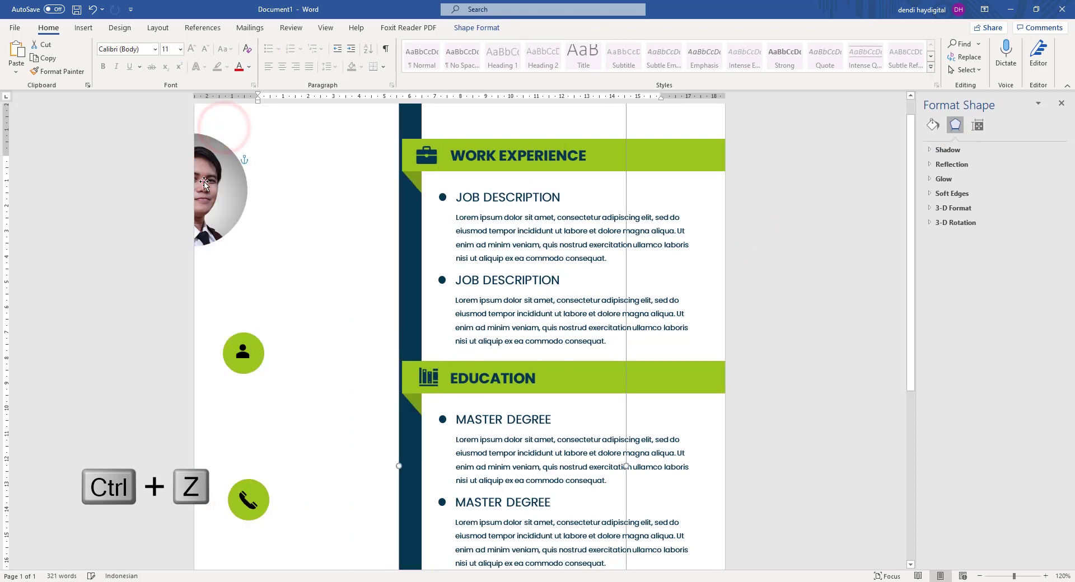
pyautogui.moveTo(204, 182); pyautogui.dragTo(404, 208)
pyautogui.click(246, 145)
pyautogui.click(259, 154)
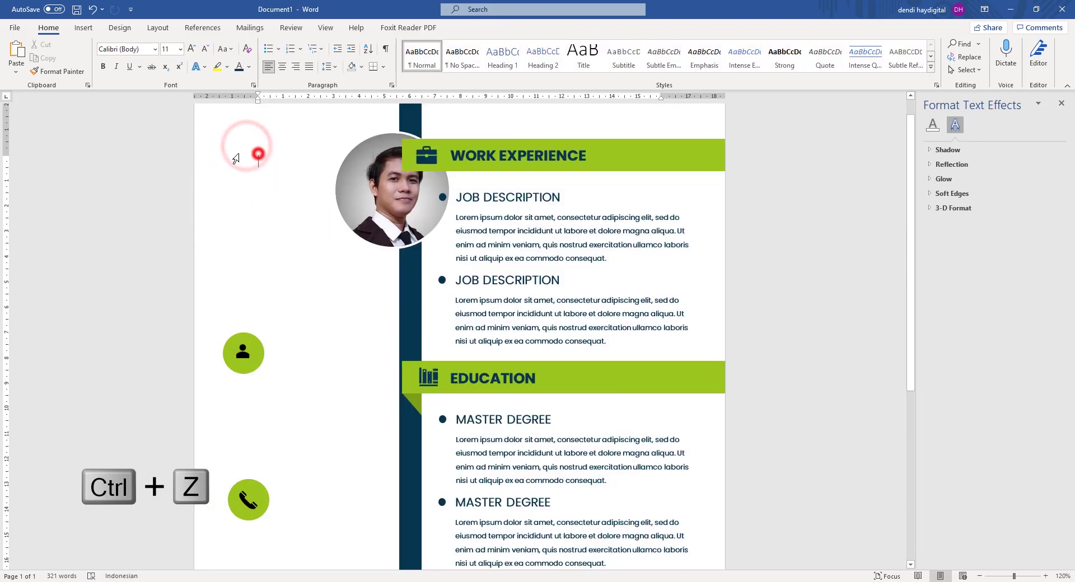
pyautogui.hotkey('ctrl', 'a')
pyautogui.hotkey('ctrl', 'z')
pyautogui.hotkey('ctrl', 'z')
pyautogui.hotkey('ctrl', 'z')
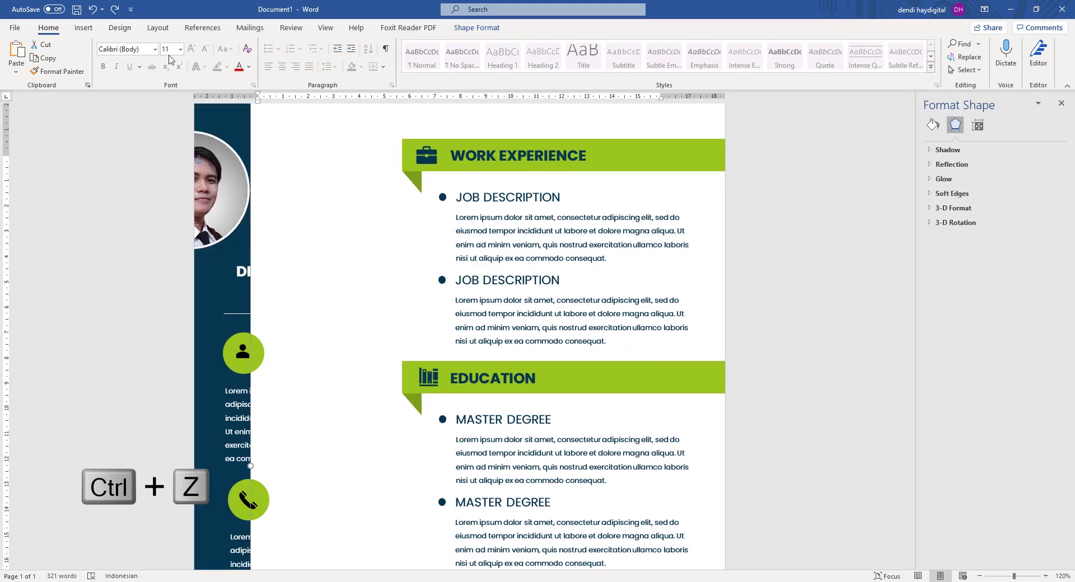
pyautogui.click(313, 194)
# Delete the briefcase icon from the AWARD banner.
pyautogui.scroll(-4, 468, 354)
pyautogui.scroll(-4, 468, 354)
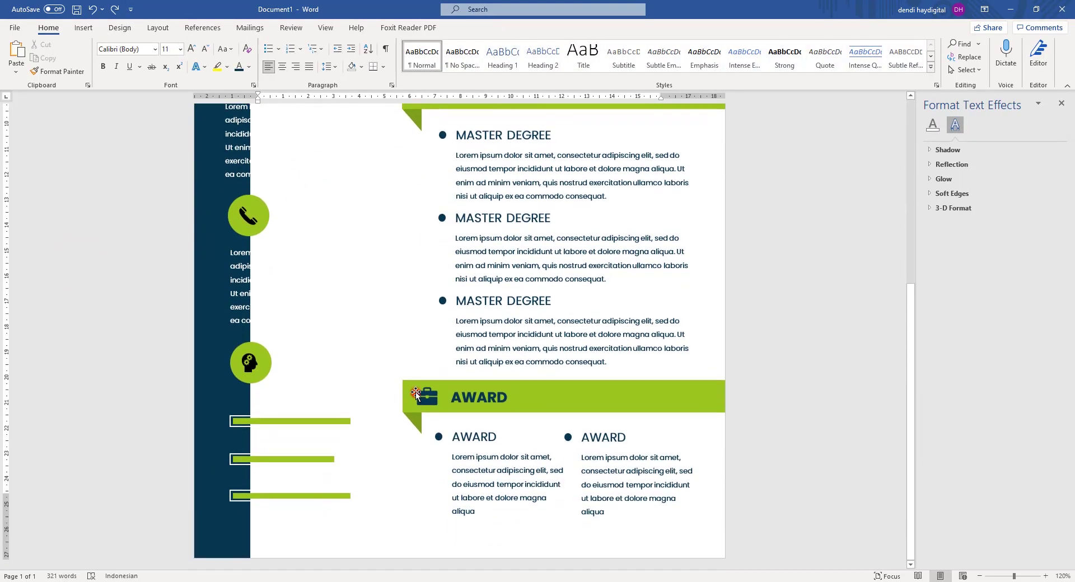
pyautogui.click(427, 397)
pyautogui.press('Delete')
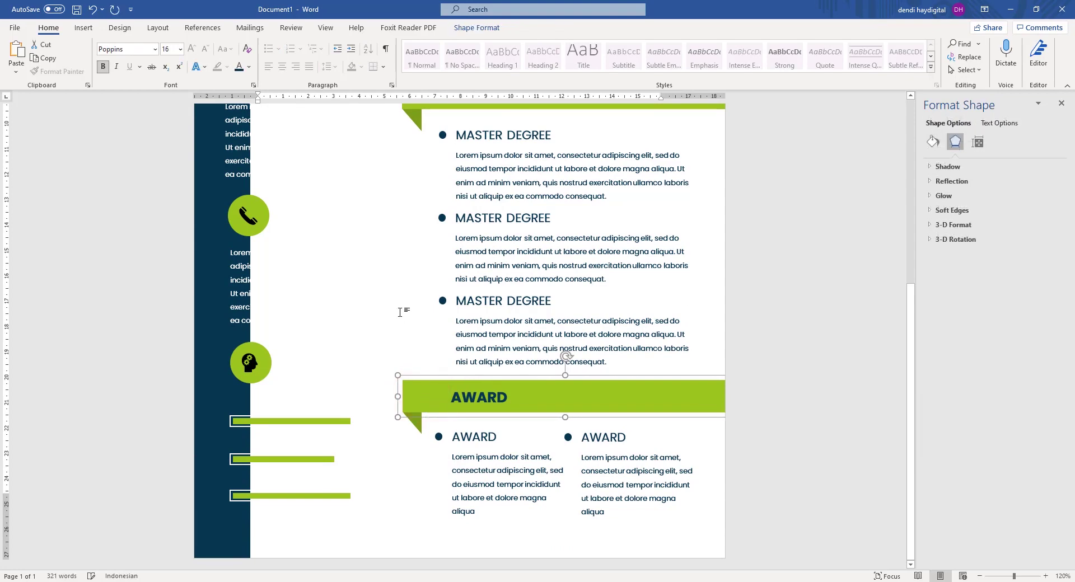
pyautogui.scroll(3, 364, 269)
pyautogui.click(328, 229)
pyautogui.click(690, 311)
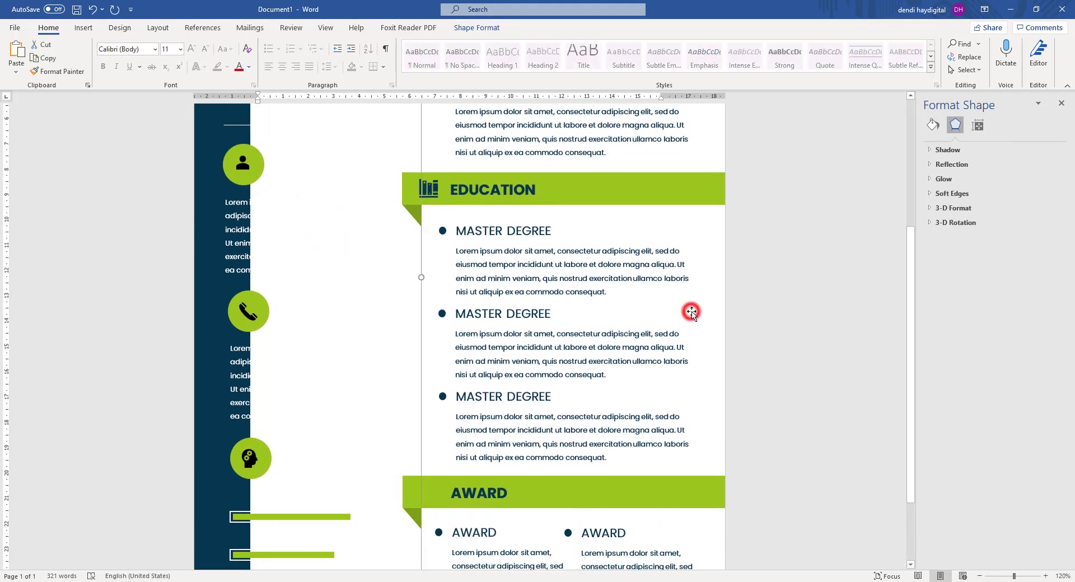
pyautogui.click(646, 304)
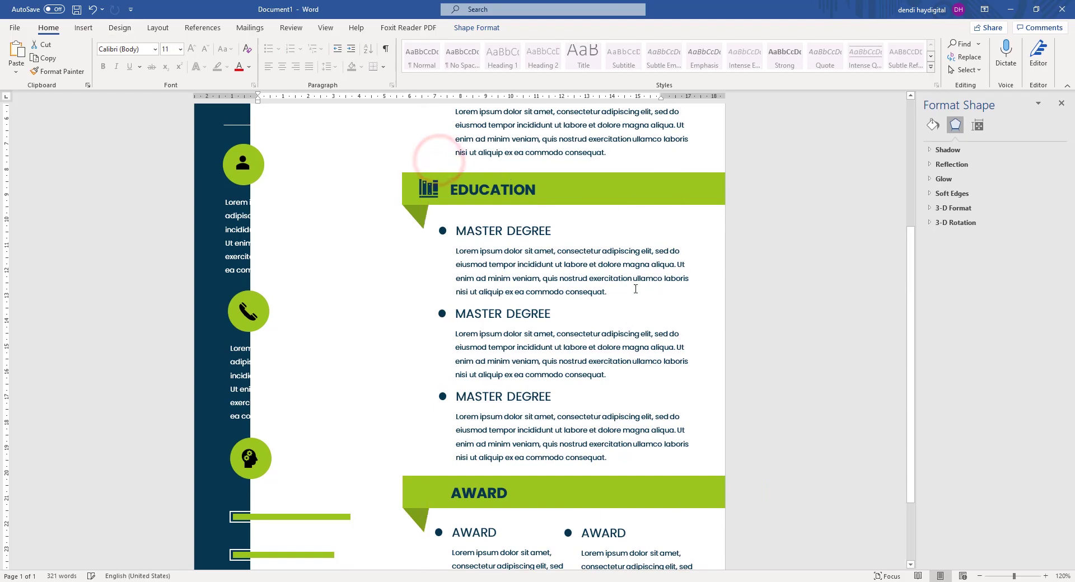
pyautogui.scroll(-6, 635, 305)
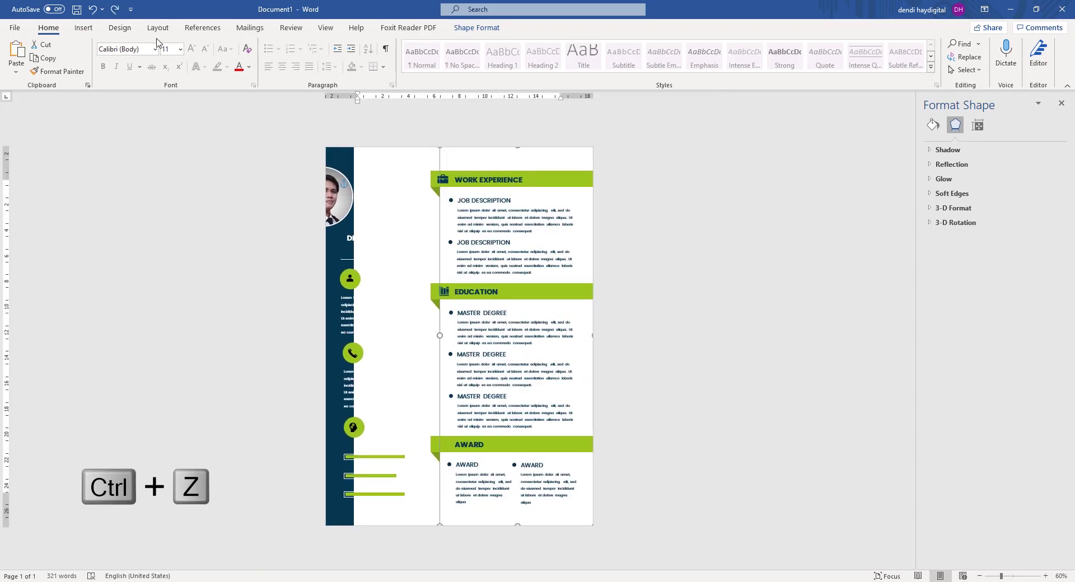
# Insert the trophy icon found by searching 'award' in the Icons library.
pyautogui.click(84, 28)
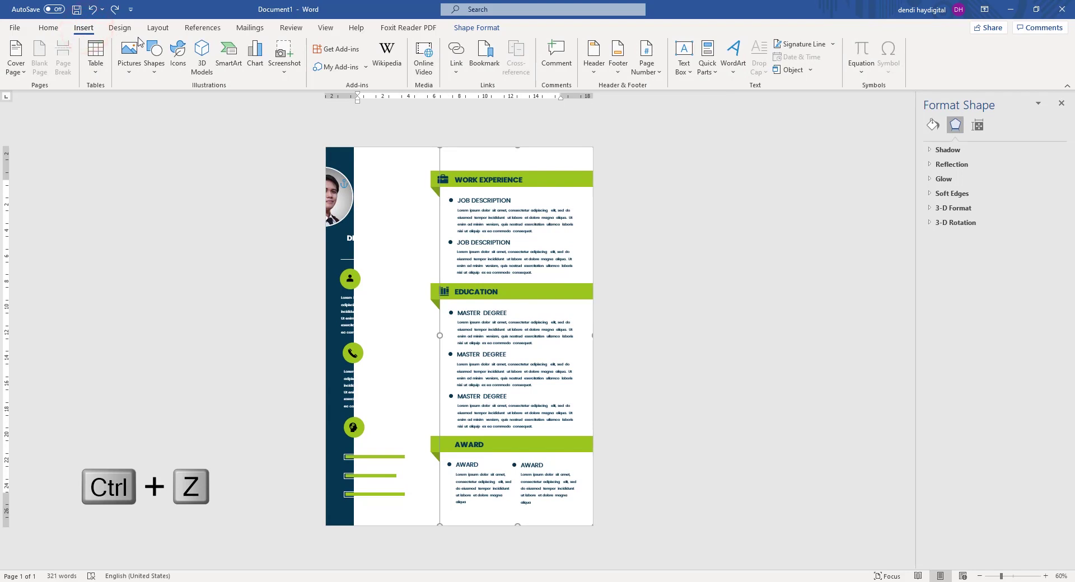
pyautogui.click(429, 232)
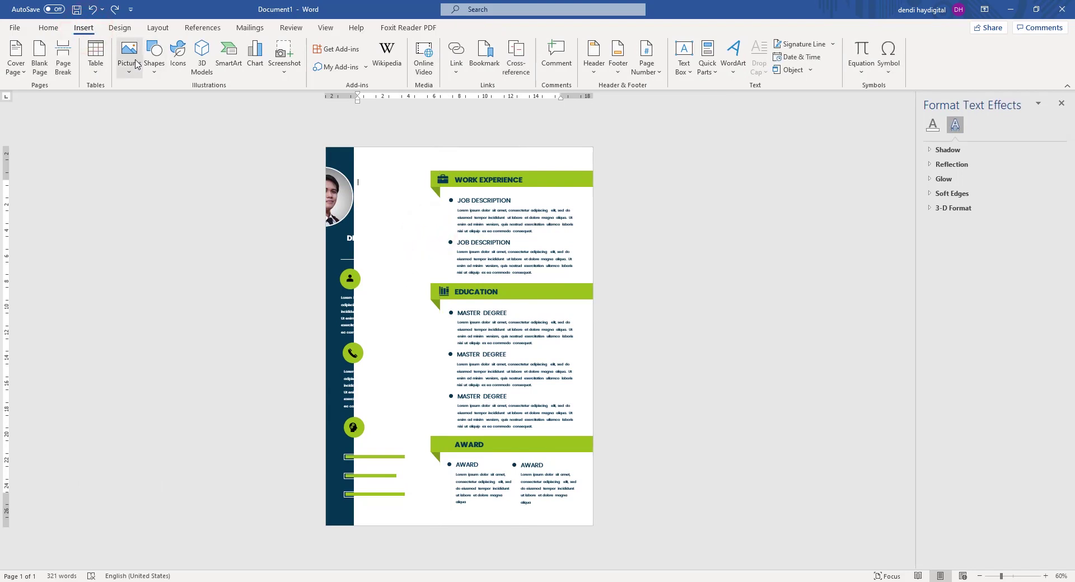
pyautogui.click(178, 67)
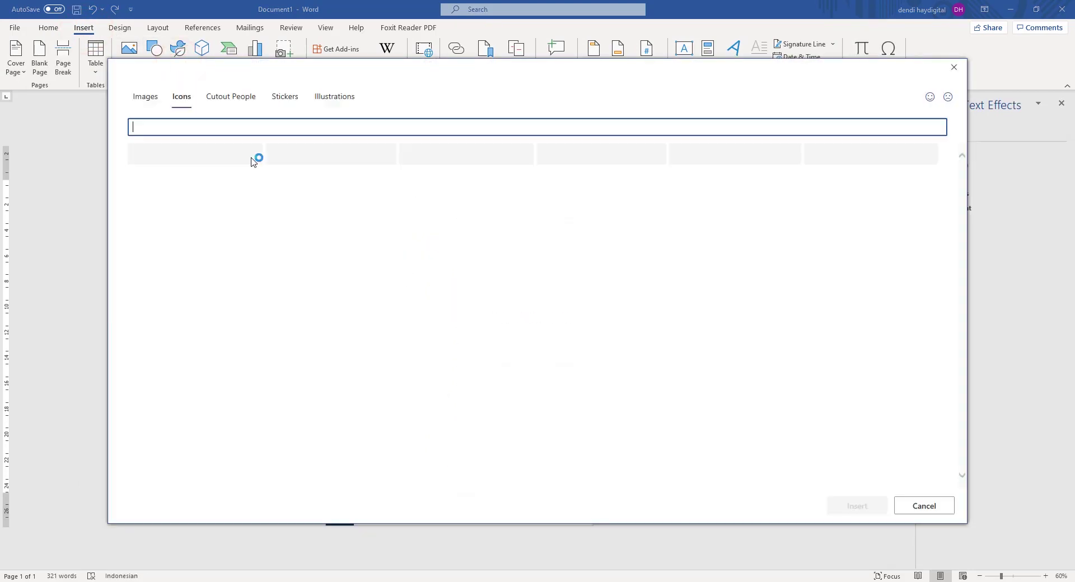
pyautogui.write('award')
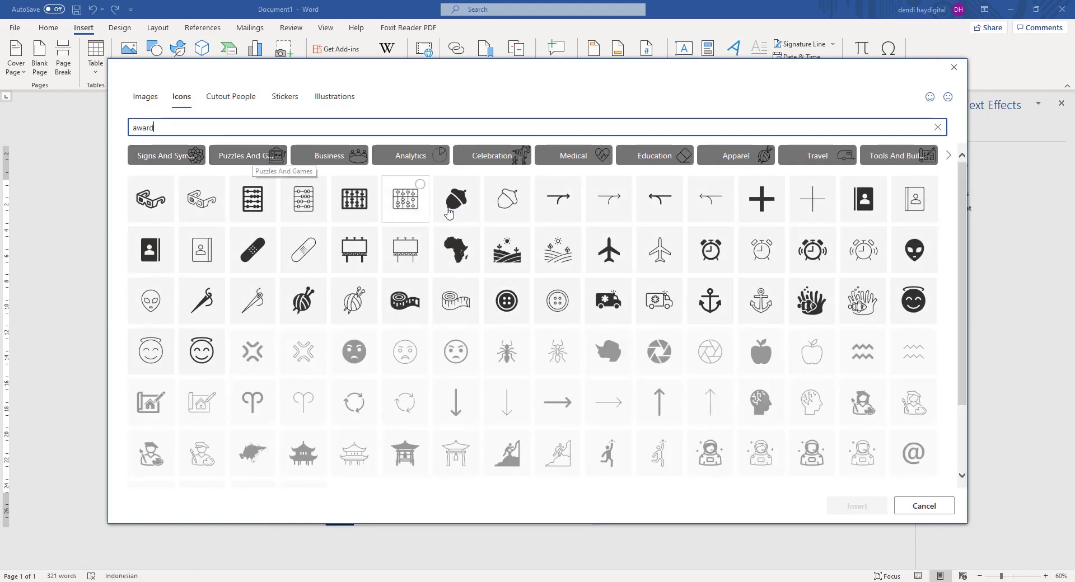
pyautogui.click(548, 168)
pyautogui.click(853, 502)
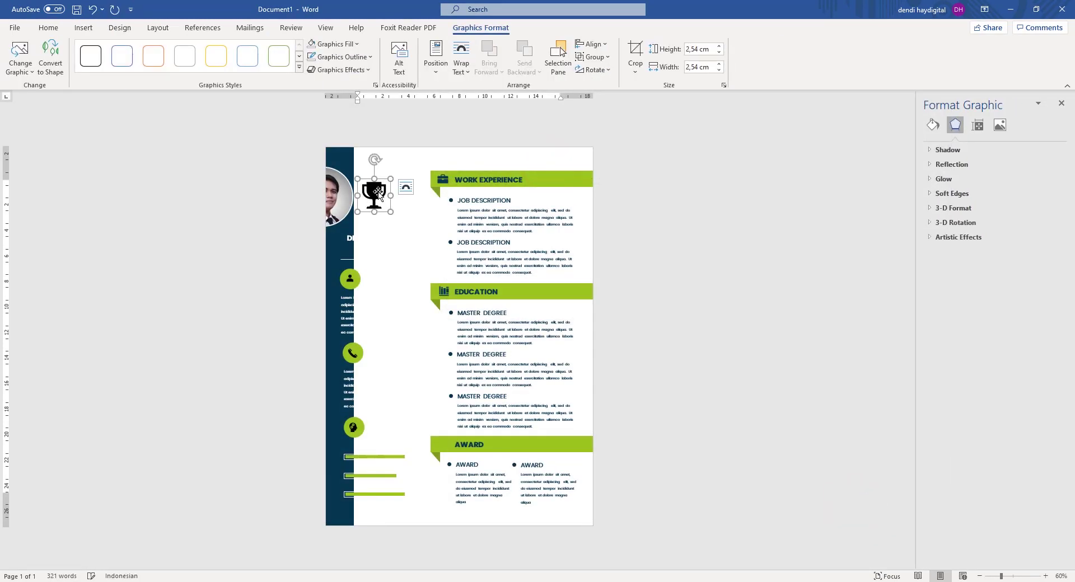
# Set the trophy icon to In Front of Text and fill it dark navy.
pyautogui.rightClick(378, 193)
pyautogui.click(415, 400)
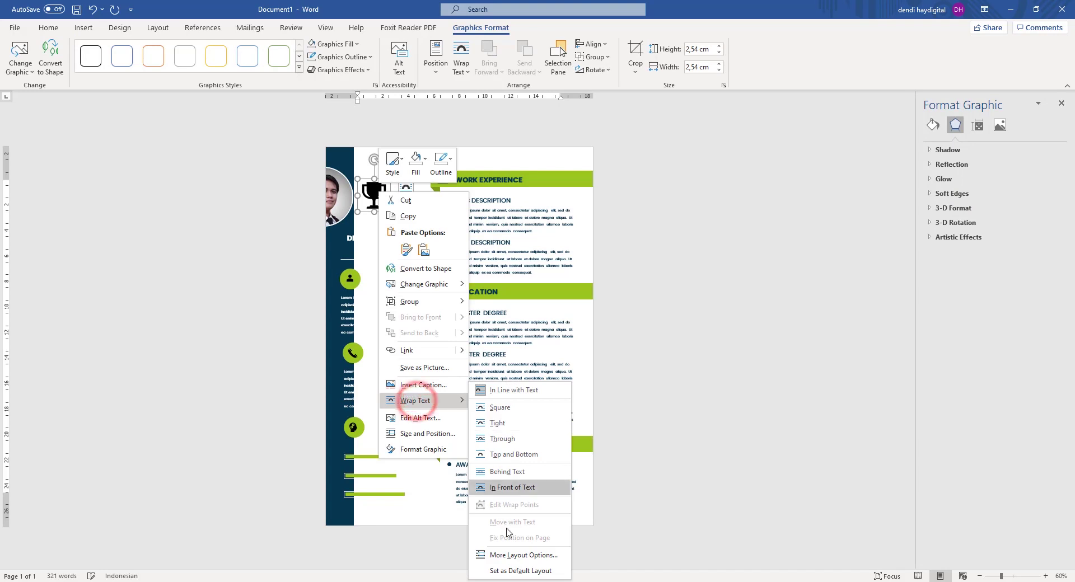
pyautogui.click(510, 487)
pyautogui.click(930, 125)
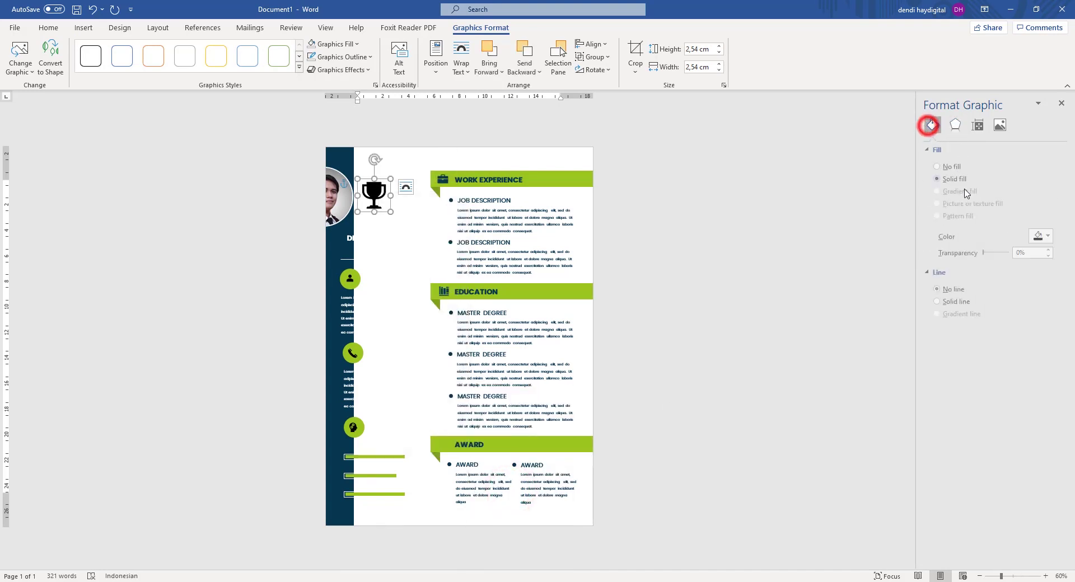
pyautogui.click(1041, 236)
pyautogui.click(981, 370)
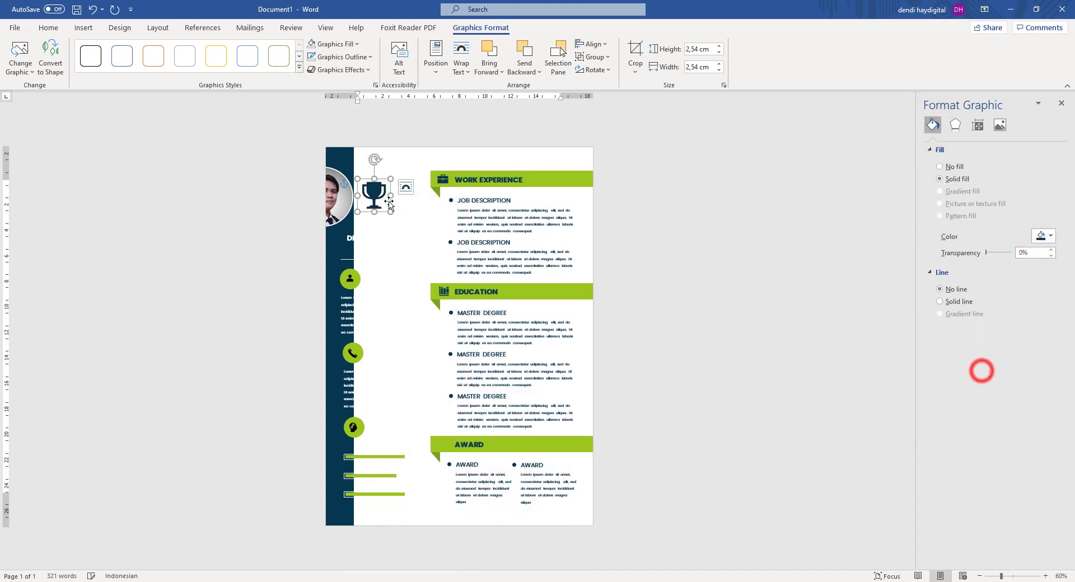
# Position the trophy neatly beside the AWARD heading on its banner.
pyautogui.moveTo(389, 204); pyautogui.dragTo(446, 442)
pyautogui.keyDown('ctrl'); pyautogui.scroll(7, 444, 449); pyautogui.keyUp('ctrl')
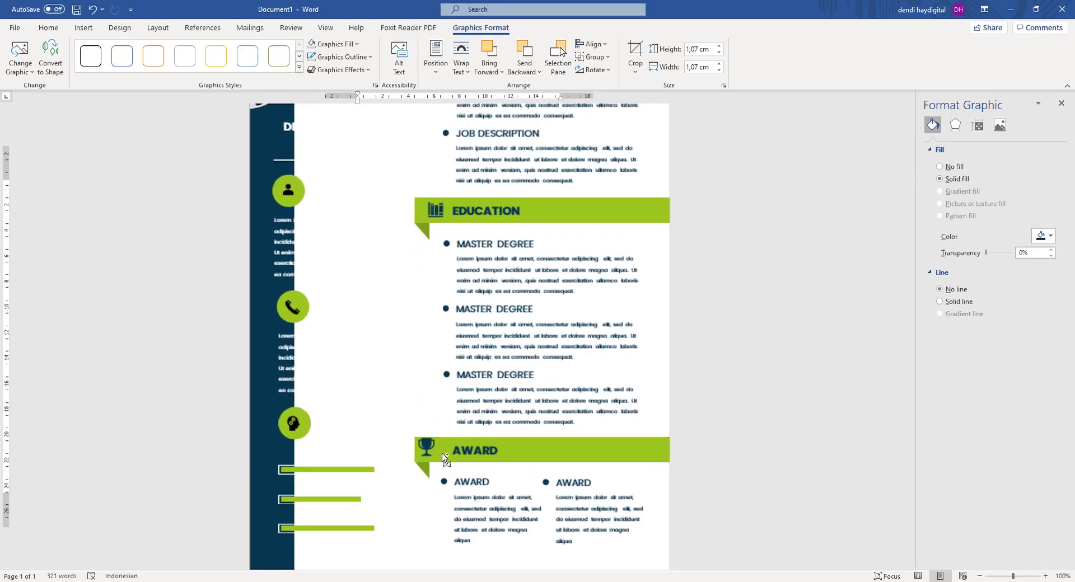
pyautogui.moveTo(417, 448); pyautogui.dragTo(432, 451)
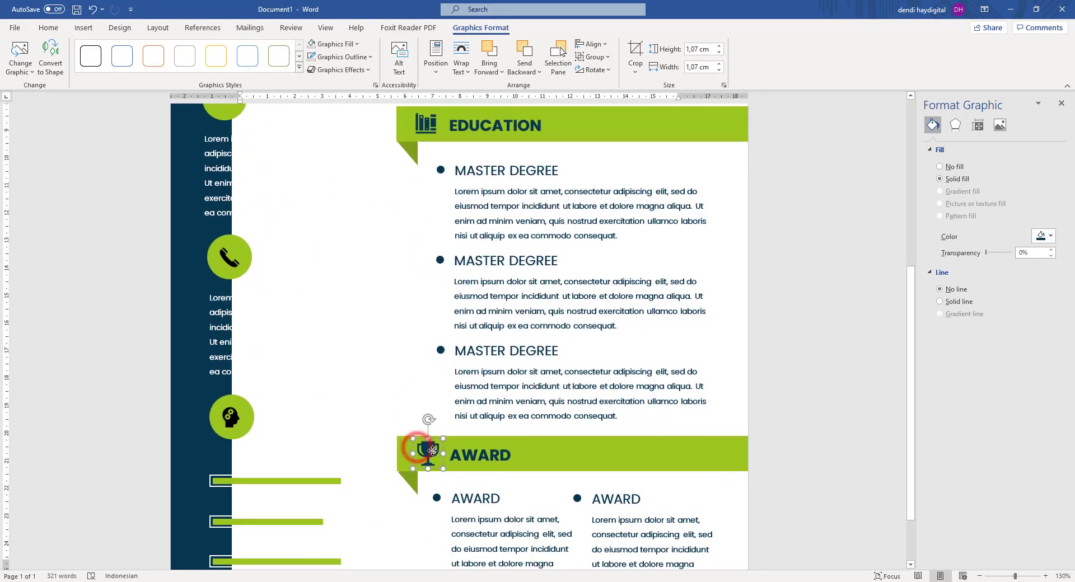
pyautogui.keyDown('ctrl'); pyautogui.scroll(-3, 713, 357); pyautogui.keyUp('ctrl')
pyautogui.click(778, 326)
pyautogui.keyDown('ctrl'); pyautogui.scroll(-1, 530, 340); pyautogui.keyUp('ctrl')
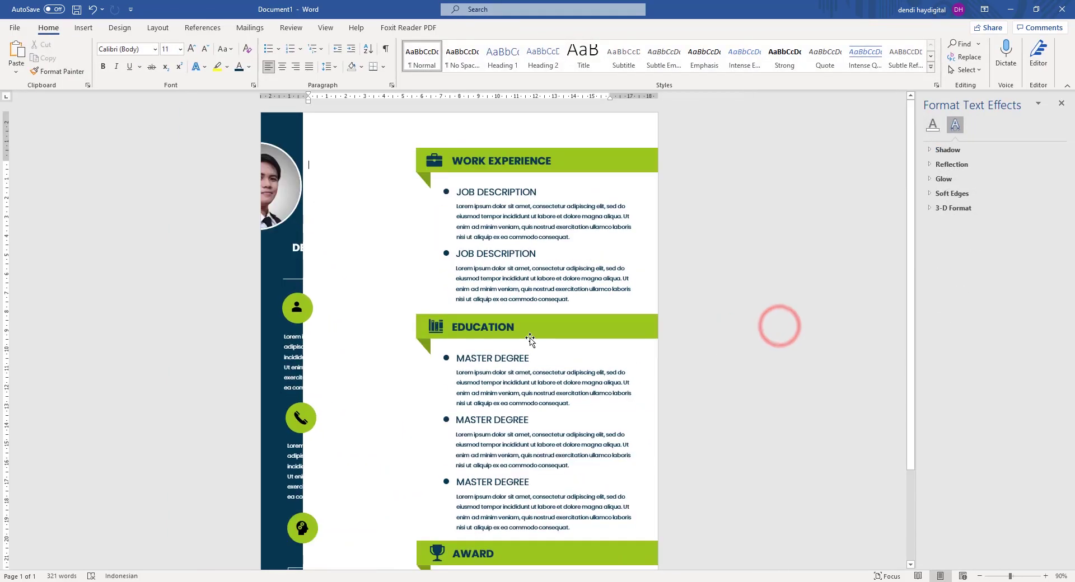
# Snap the navy sidebar to the page's left edge and move the photo toward its centre.
pyautogui.keyDown('ctrl'); pyautogui.scroll(-2, 463, 246); pyautogui.keyUp('ctrl')
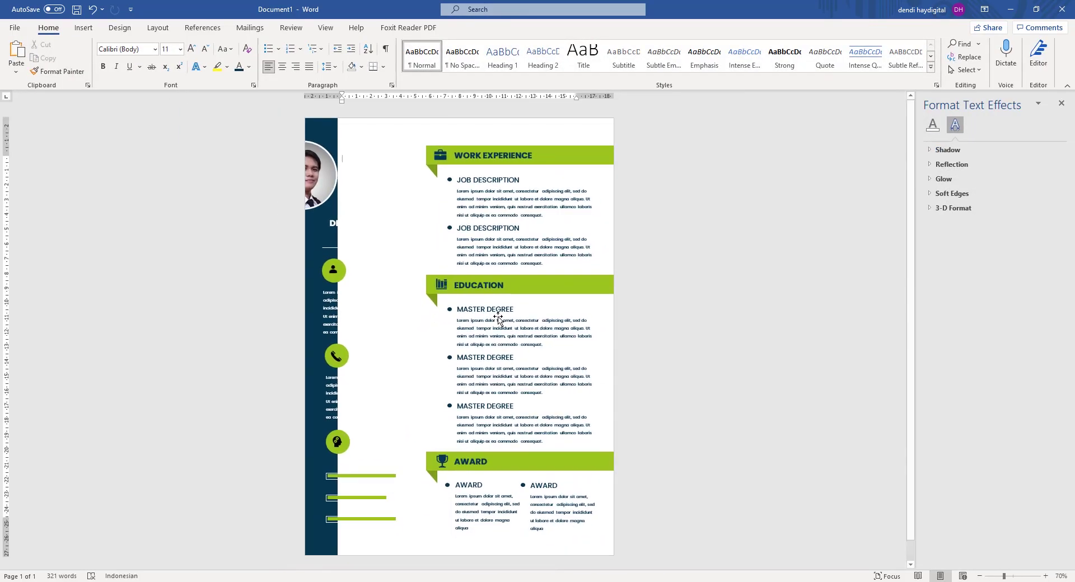
pyautogui.moveTo(324, 133); pyautogui.dragTo(425, 148)
pyautogui.moveTo(316, 180); pyautogui.dragTo(372, 185)
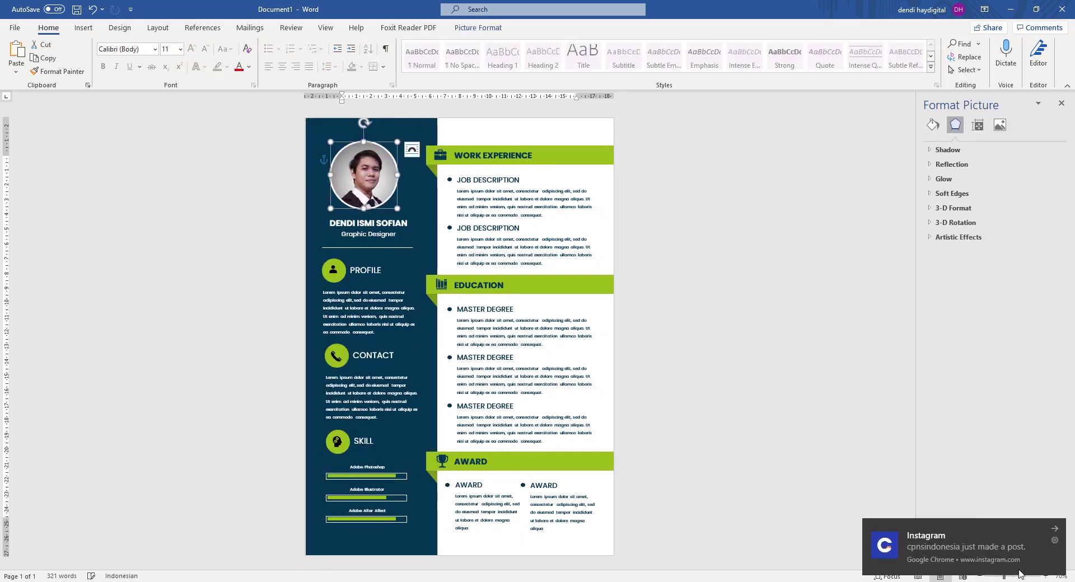
# Dismiss the browser notification and disconnect from the wi-fi network.
pyautogui.click(1052, 530)
pyautogui.click(953, 581)
pyautogui.click(1014, 327)
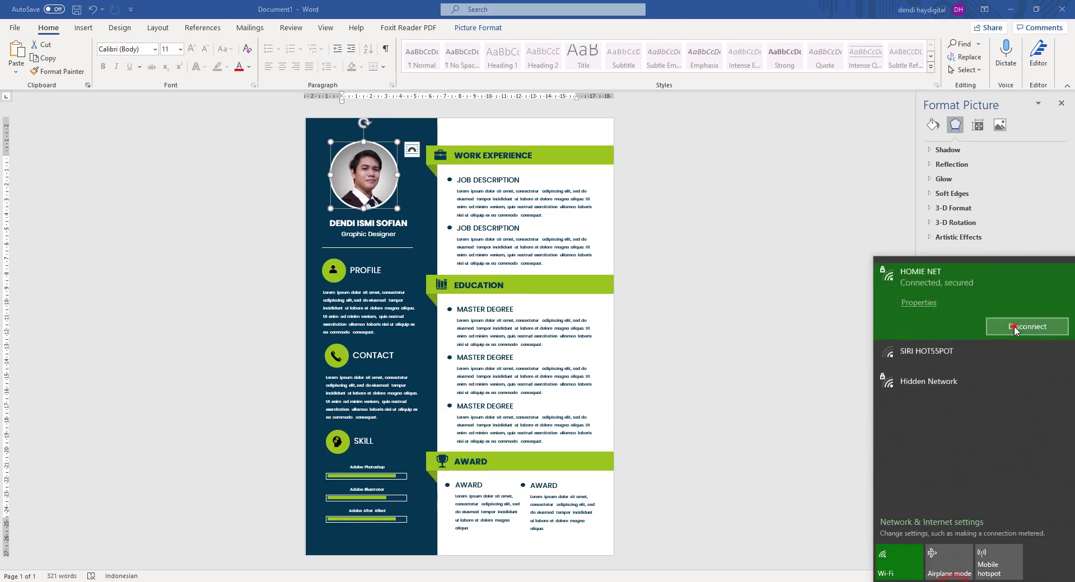
pyautogui.click(712, 243)
# Shift the profile photo slightly right so it is centred in the sidebar.
pyautogui.click(679, 169)
pyautogui.moveTo(373, 175); pyautogui.dragTo(382, 175)
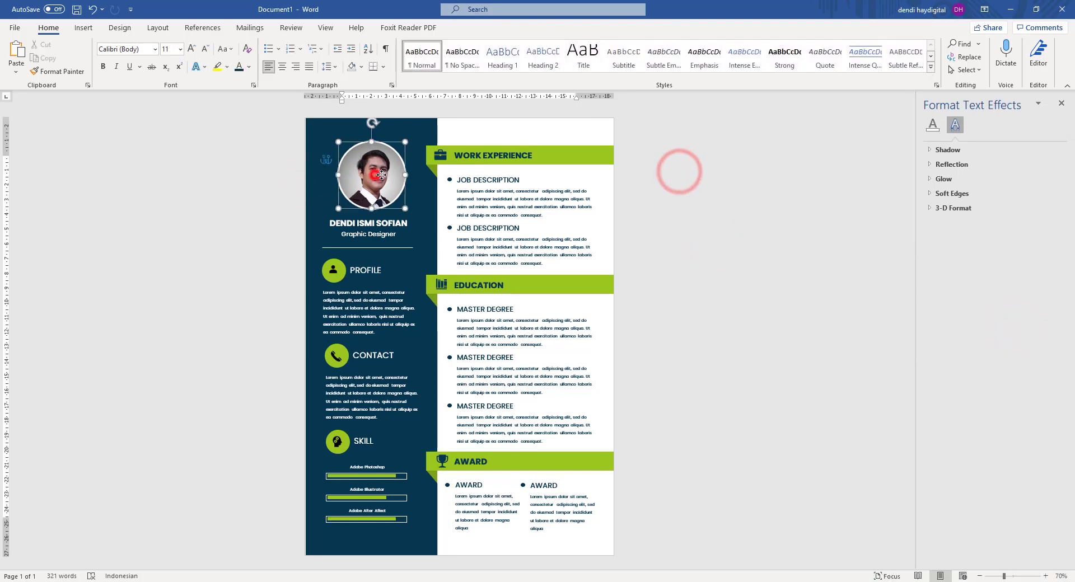
pyautogui.click(743, 204)
pyautogui.scroll(-5, 744, 233)
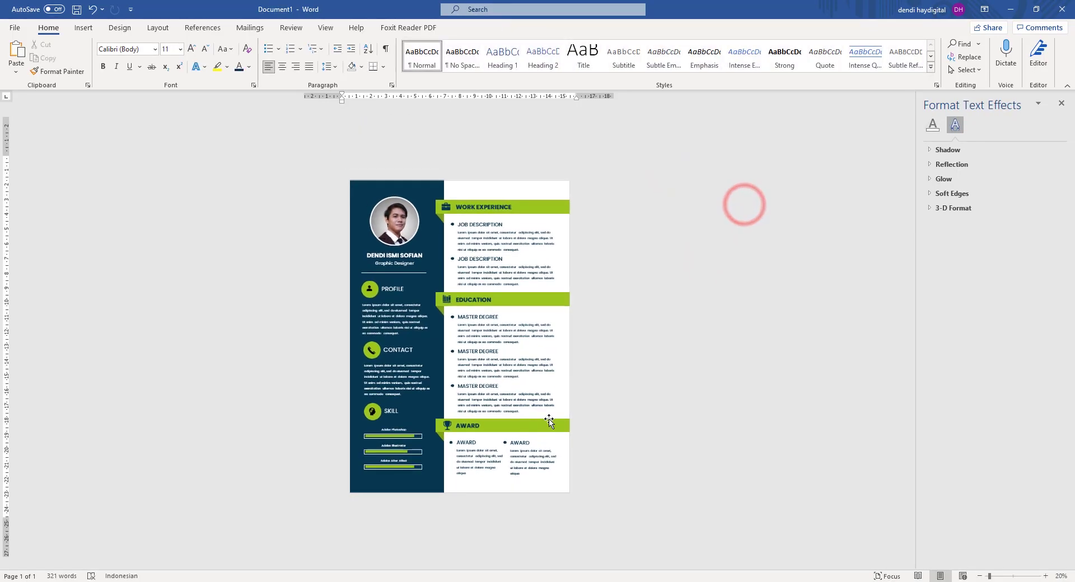
pyautogui.scroll(-1, 538, 419)
pyautogui.scroll(6, 535, 419)
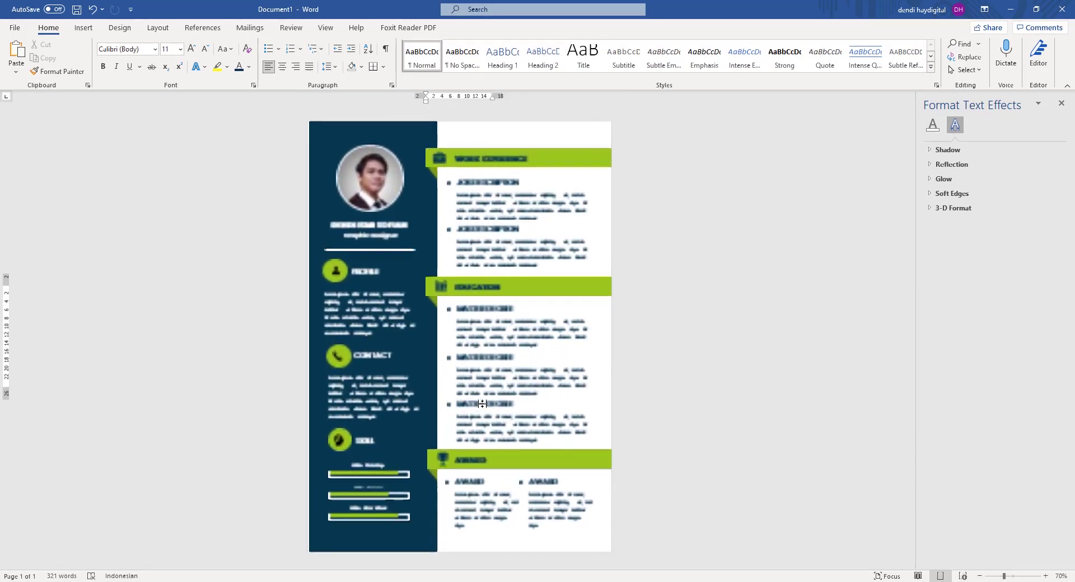
# Check the three MASTER DEGREE text boxes, the EDUCATION banner and the PROFILE icon.
pyautogui.click(463, 308)
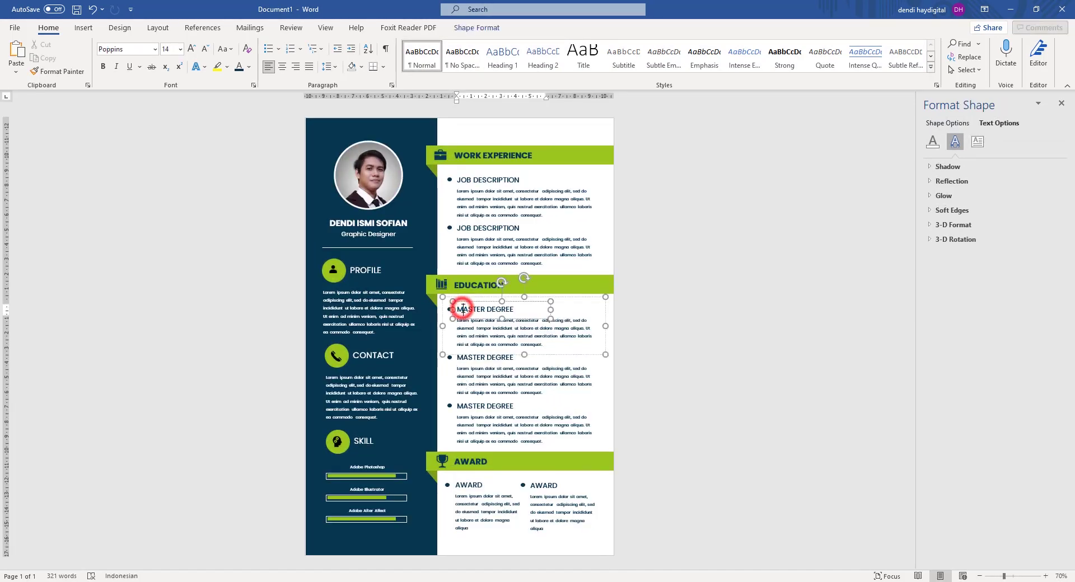
pyautogui.click(473, 359)
pyautogui.click(473, 407)
pyautogui.click(730, 309)
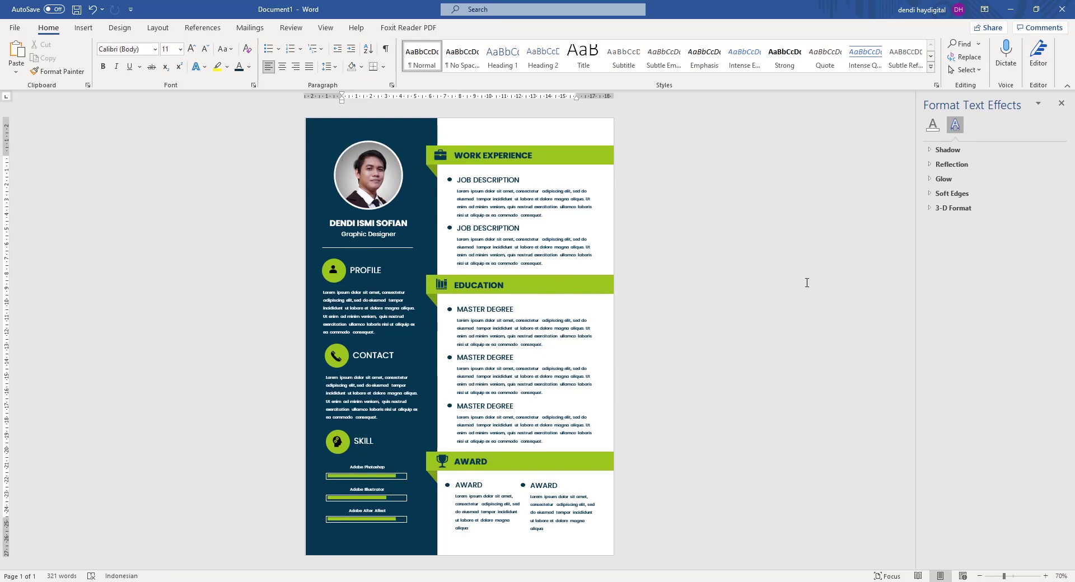
pyautogui.click(599, 288)
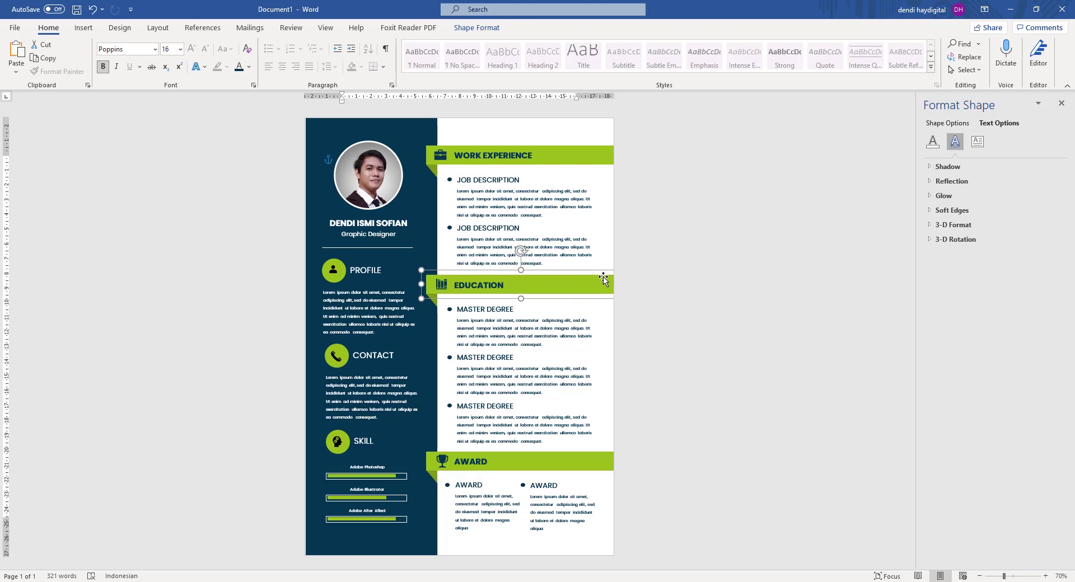
pyautogui.click(335, 272)
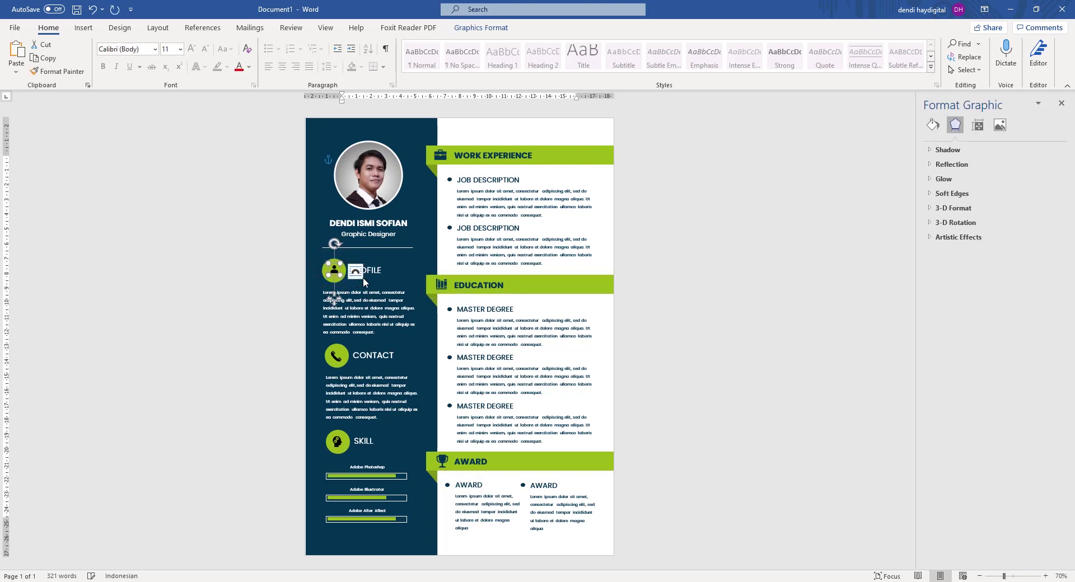
pyautogui.click(780, 309)
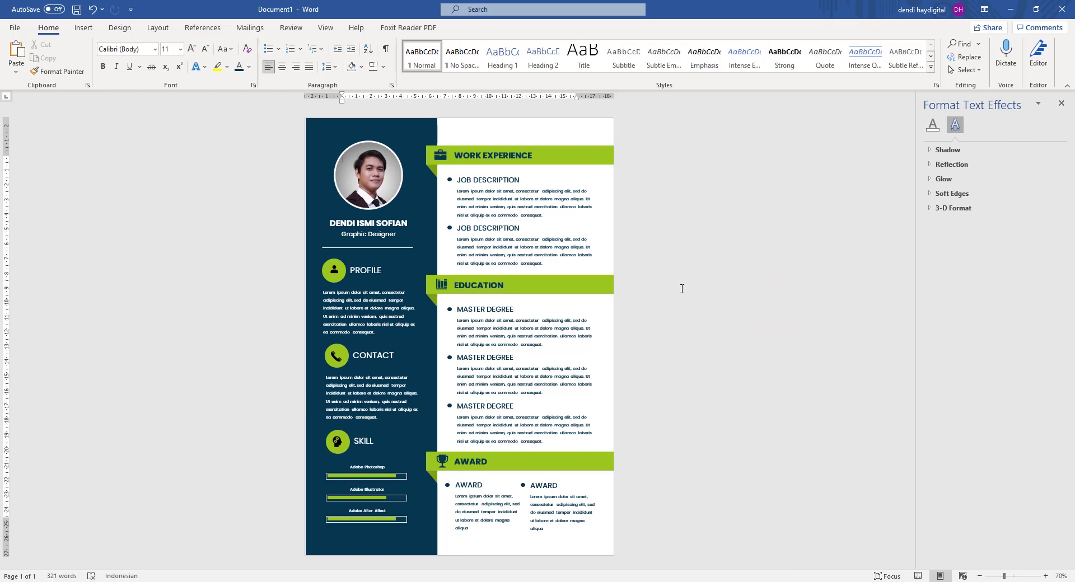
pyautogui.click(14, 29)
# Save the CV as a PDF named Doc1 in Documents, opening it after publishing.
pyautogui.click(44, 182)
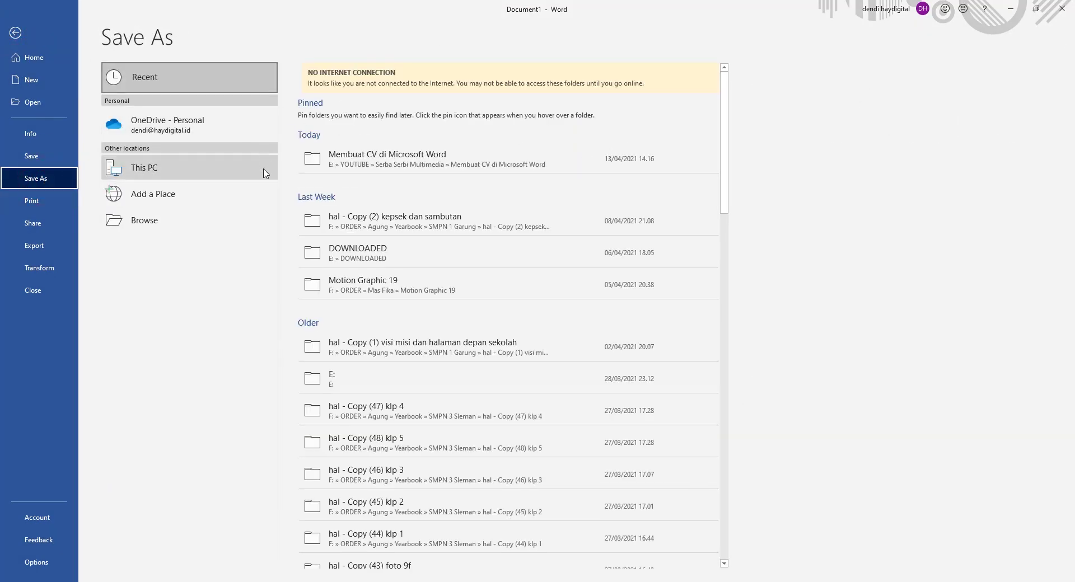
pyautogui.click(134, 169)
pyautogui.click(307, 111)
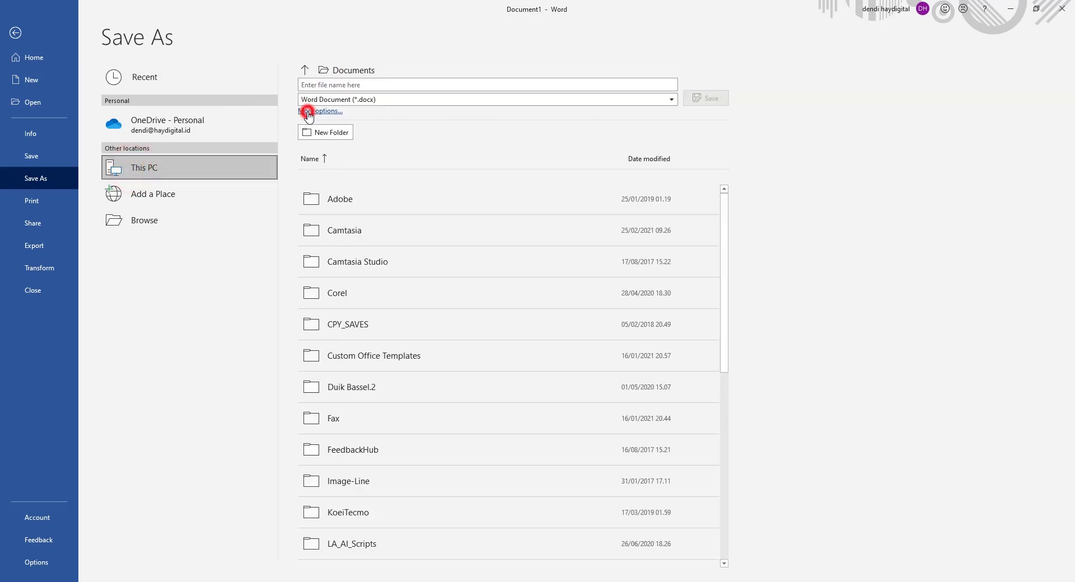
pyautogui.click(152, 239)
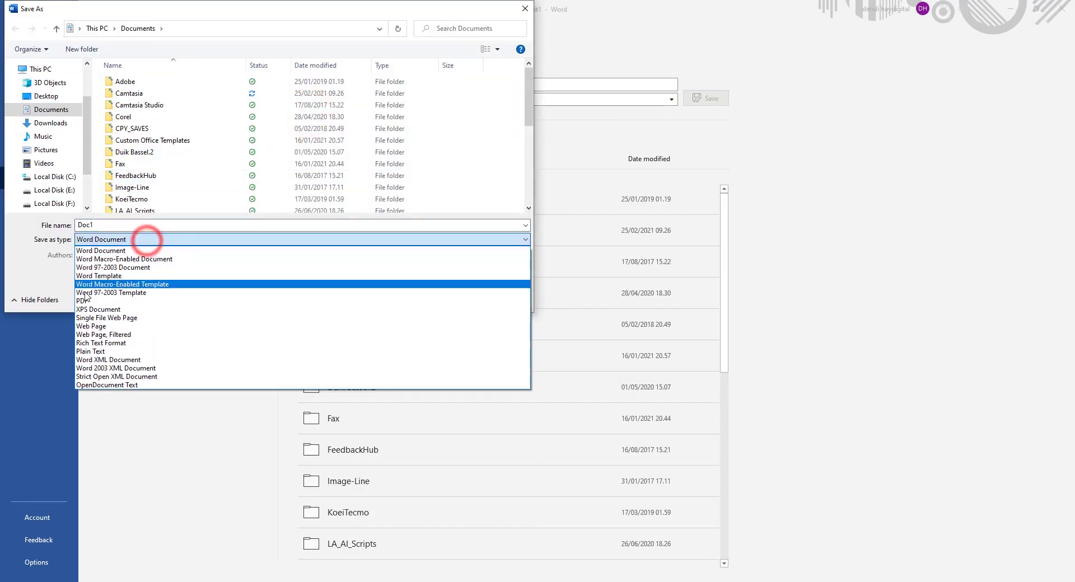
pyautogui.click(84, 301)
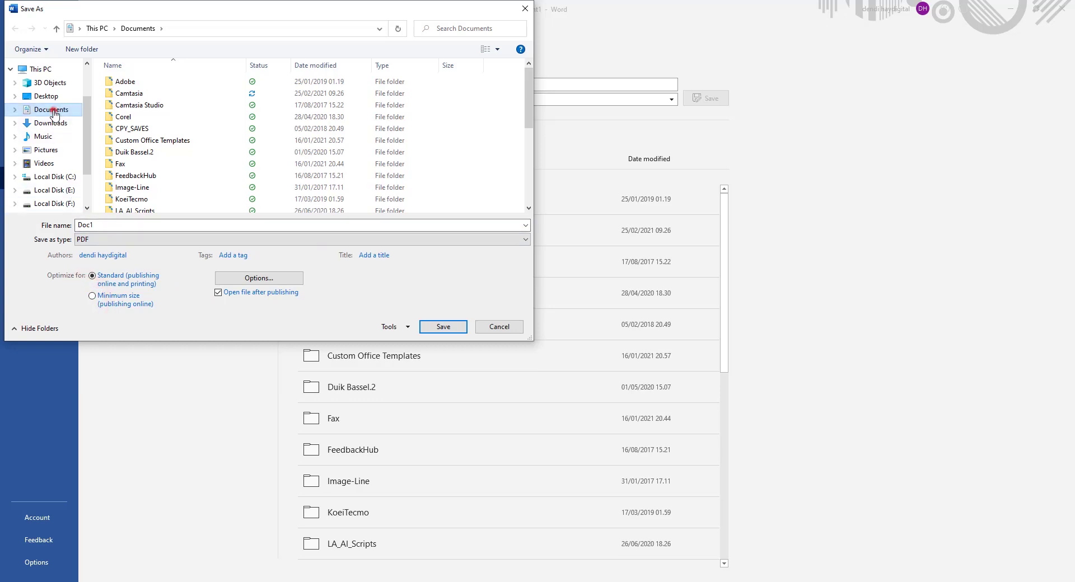
pyautogui.click(433, 327)
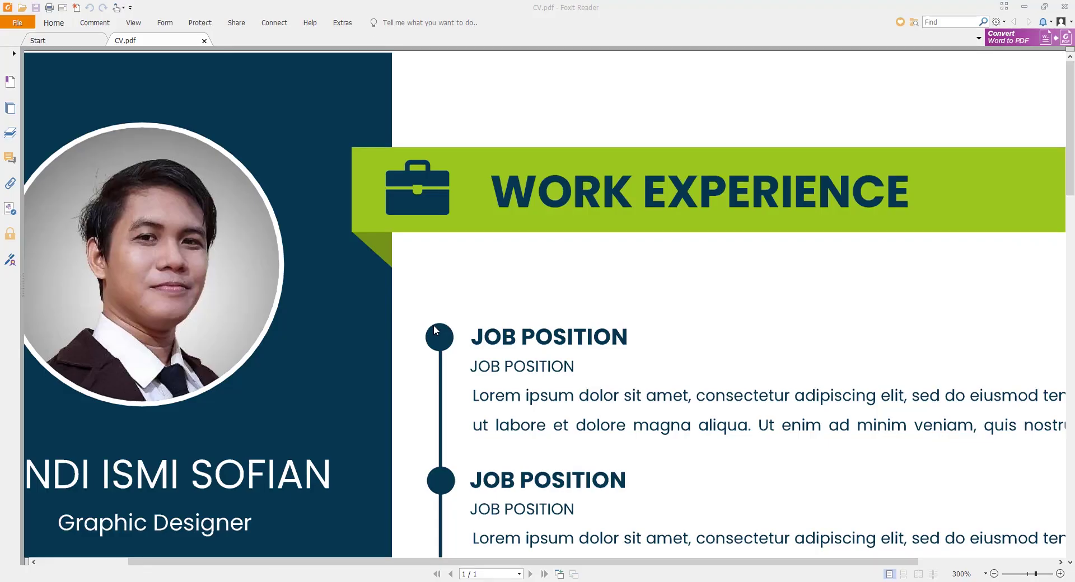
# Close CV.pdf in Foxit Reader and zoom in on Doc1.pdf to inspect the sidebar and headers.
pyautogui.scroll(-8, 516, 303)
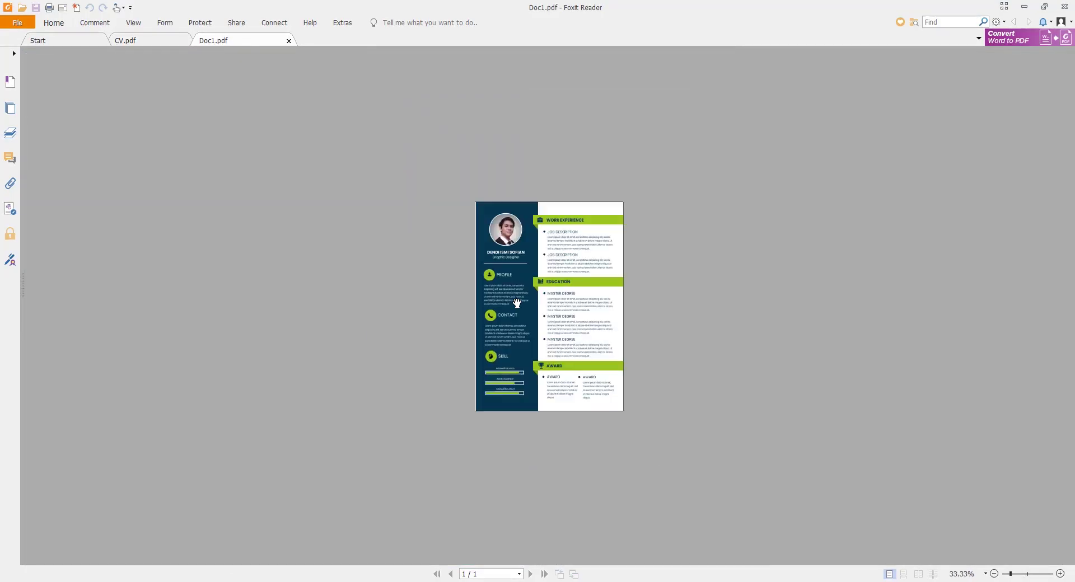
pyautogui.scroll(4, 607, 298)
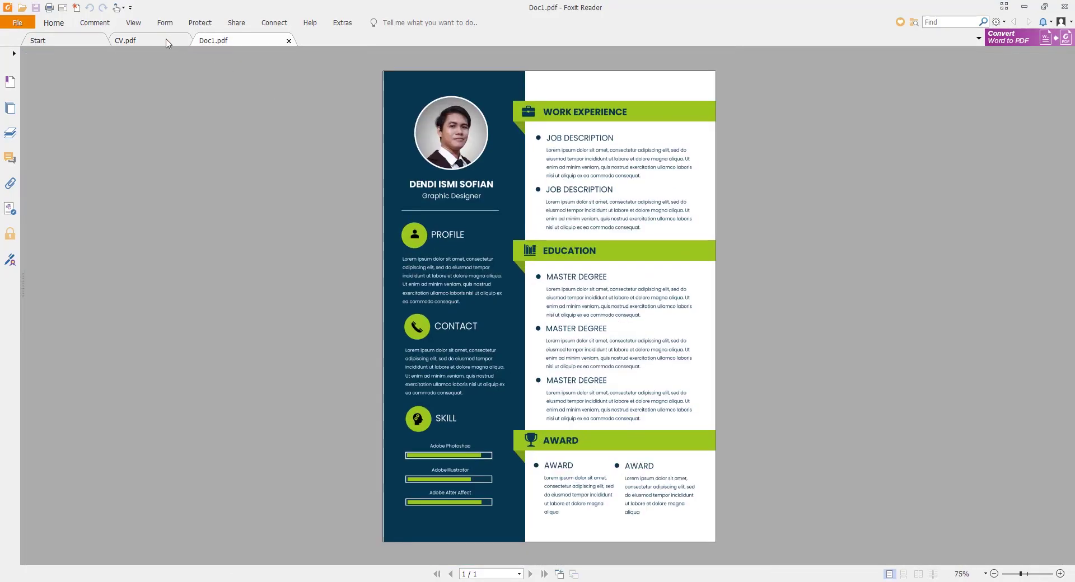
pyautogui.click(164, 39)
pyautogui.click(203, 40)
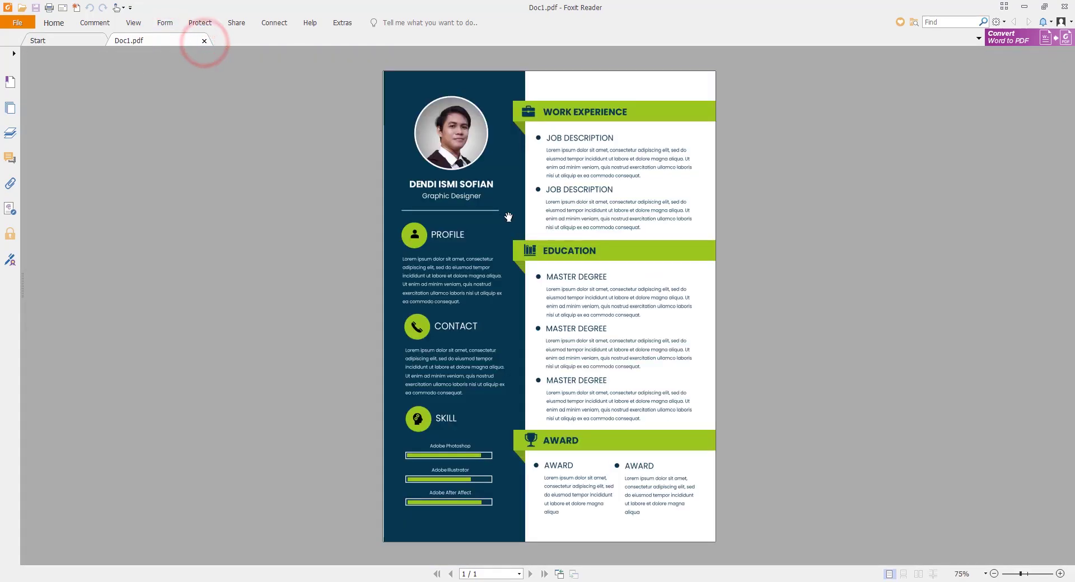
pyautogui.scroll(5, 509, 217)
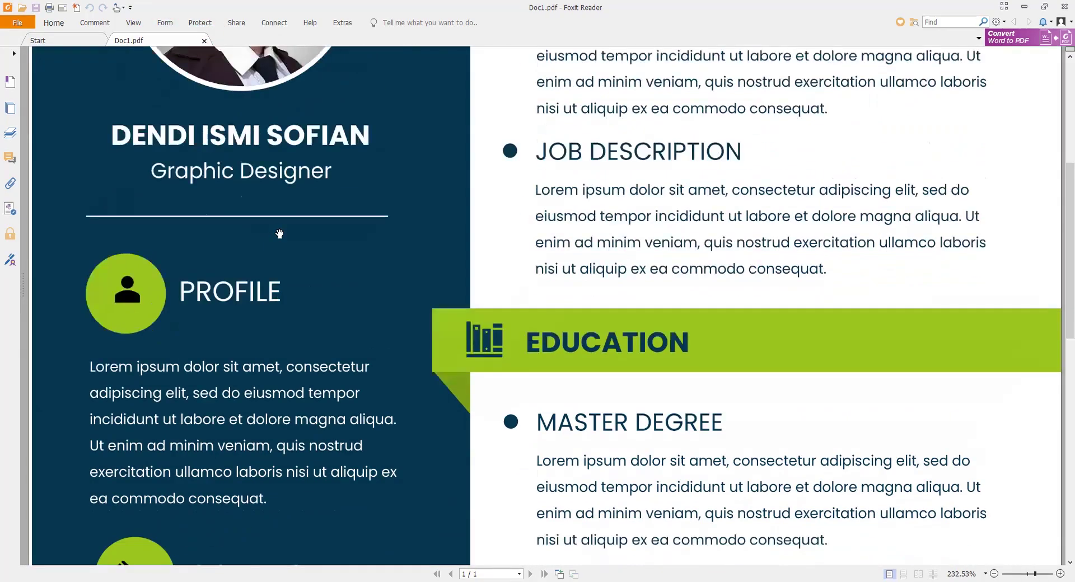
pyautogui.scroll(-3, 279, 234)
pyautogui.scroll(3, 252, 187)
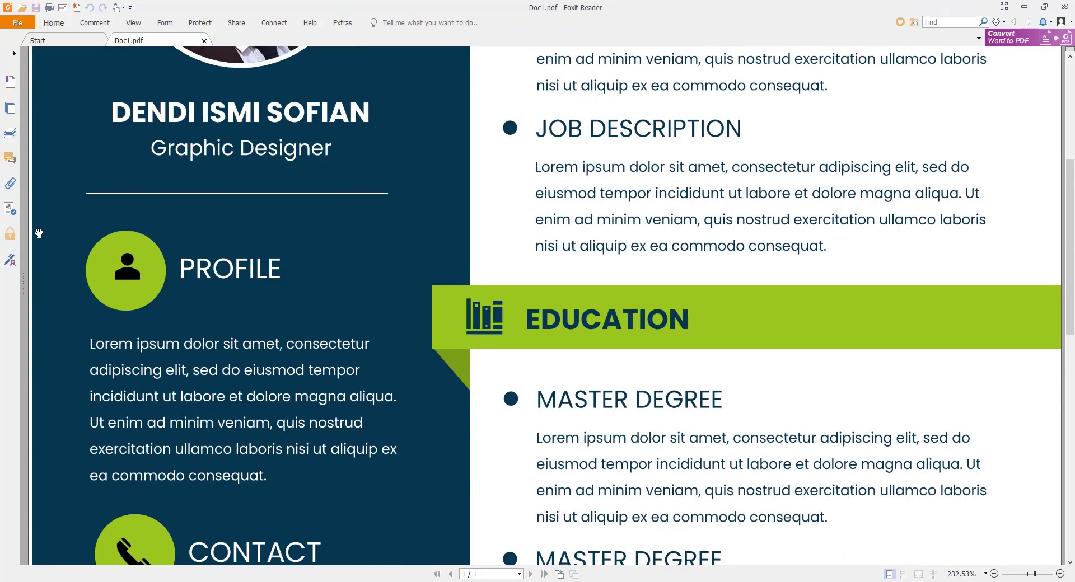
pyautogui.scroll(3, 84, 236)
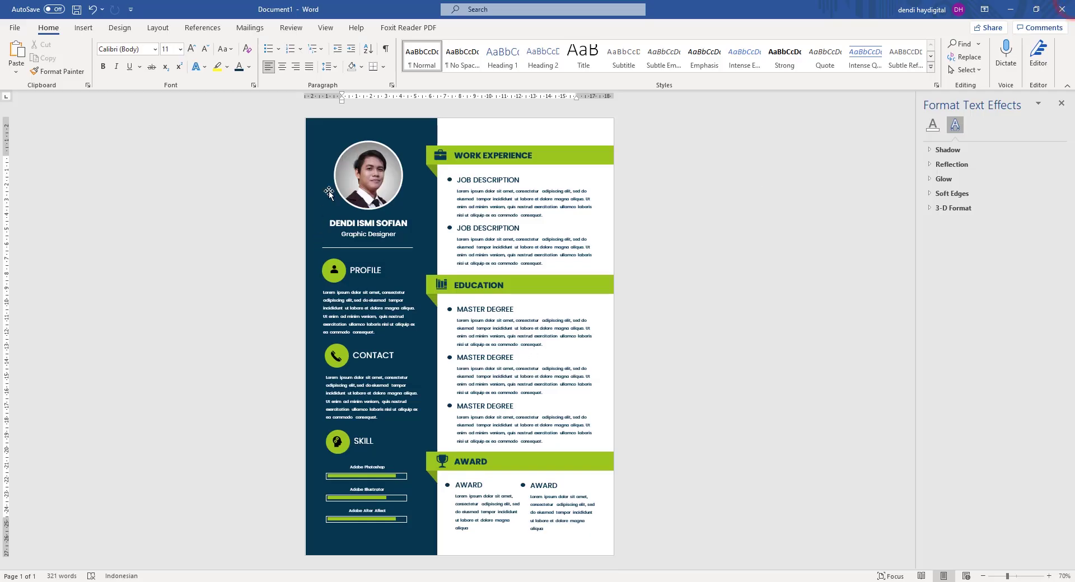
# Nudge the navy sidebar slightly to the left with the arrow key.
pyautogui.click(328, 164)
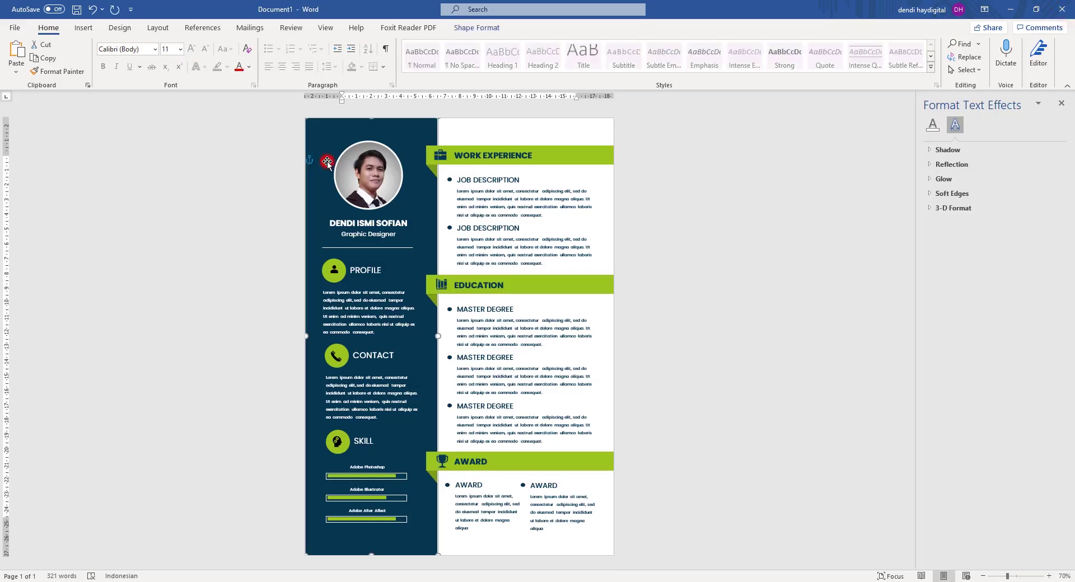
pyautogui.press('Left')
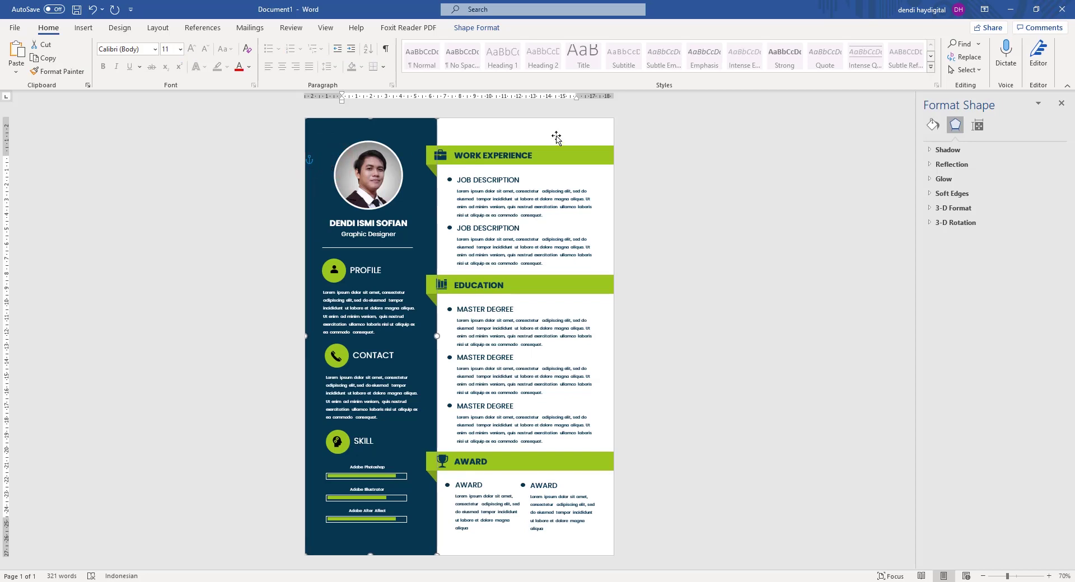
pyautogui.click(686, 164)
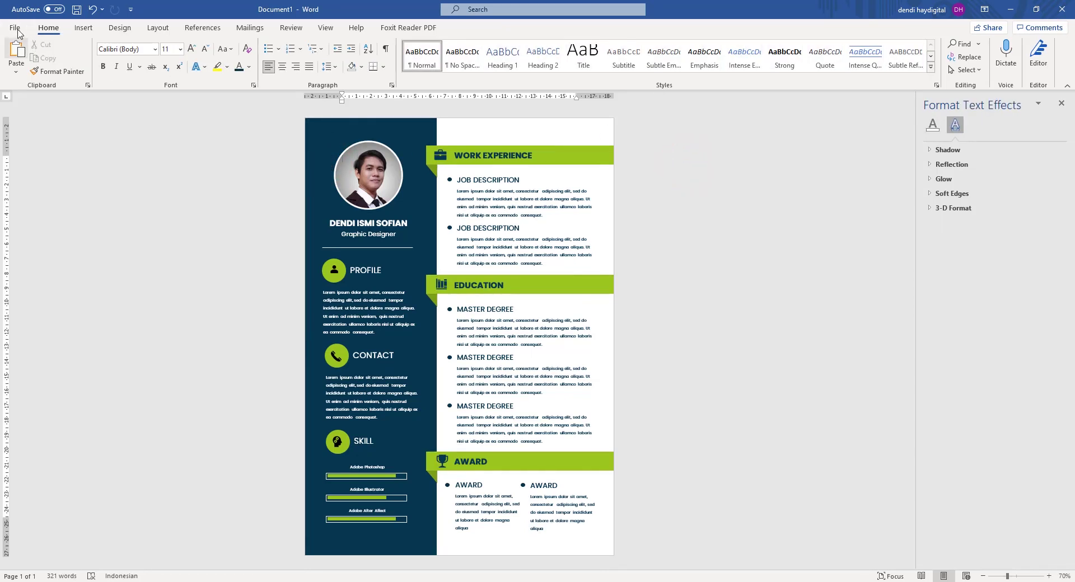
# Save the resume as a Word document named CV in Documents.
pyautogui.click(17, 30)
pyautogui.click(31, 157)
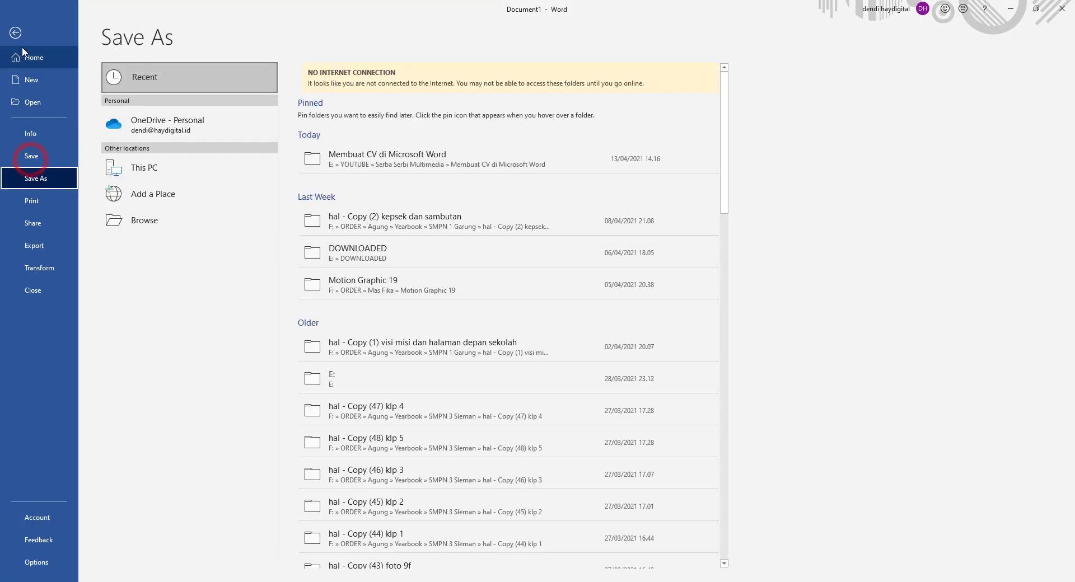
pyautogui.click(31, 157)
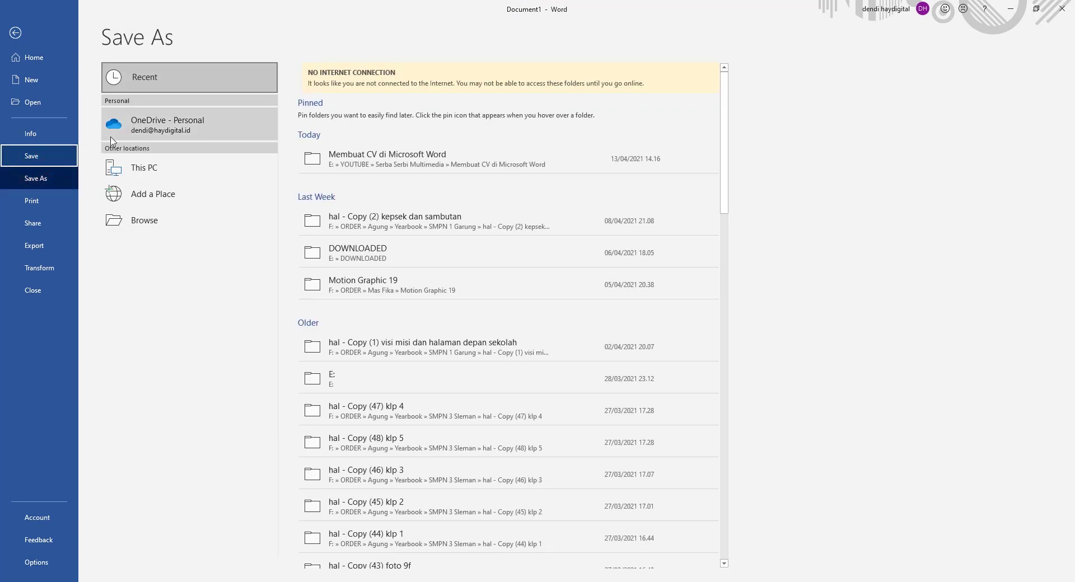
pyautogui.click(154, 171)
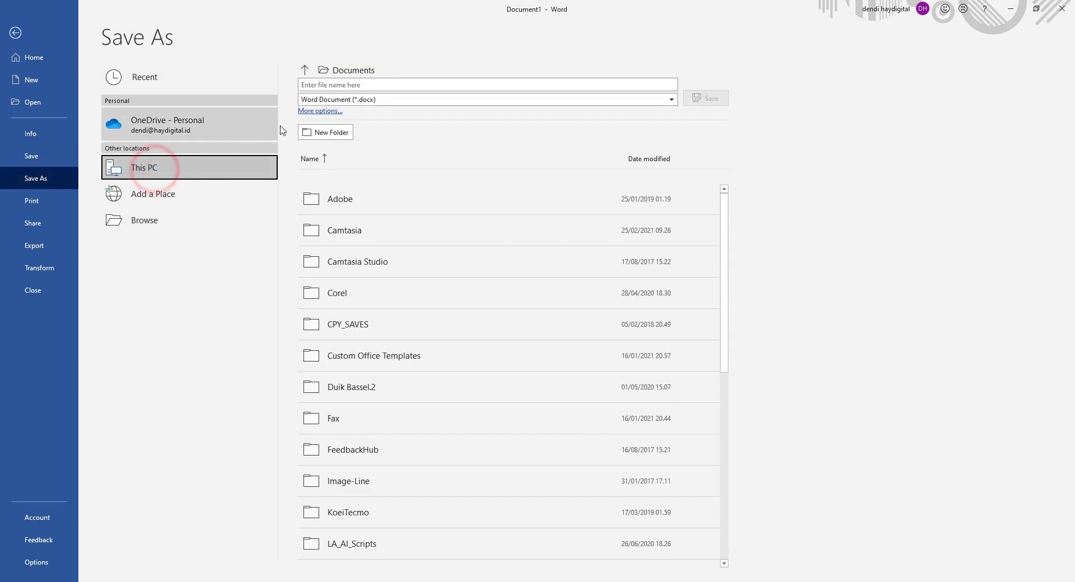
pyautogui.click(307, 111)
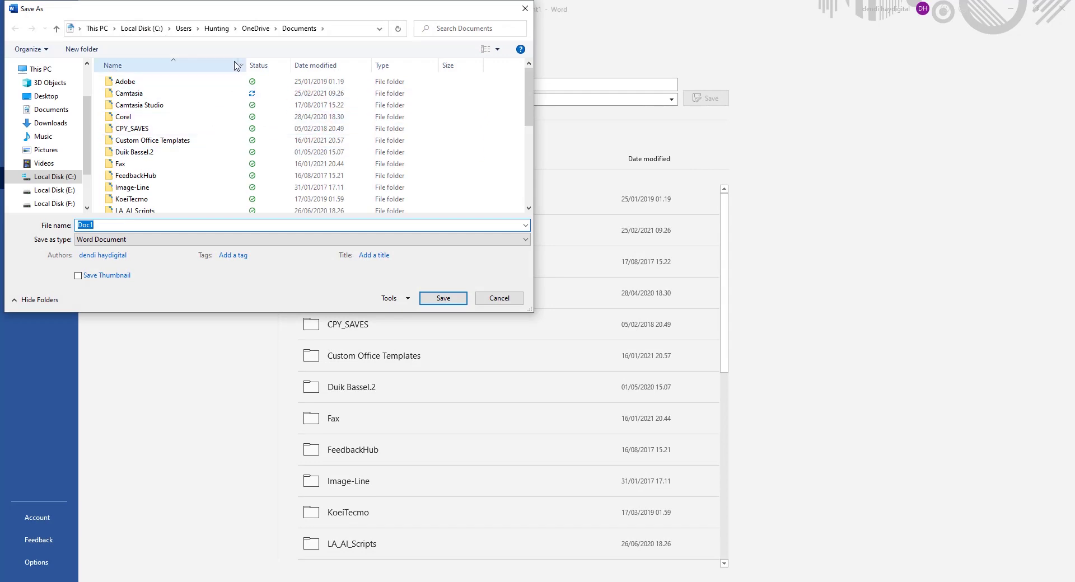
pyautogui.write('CV')
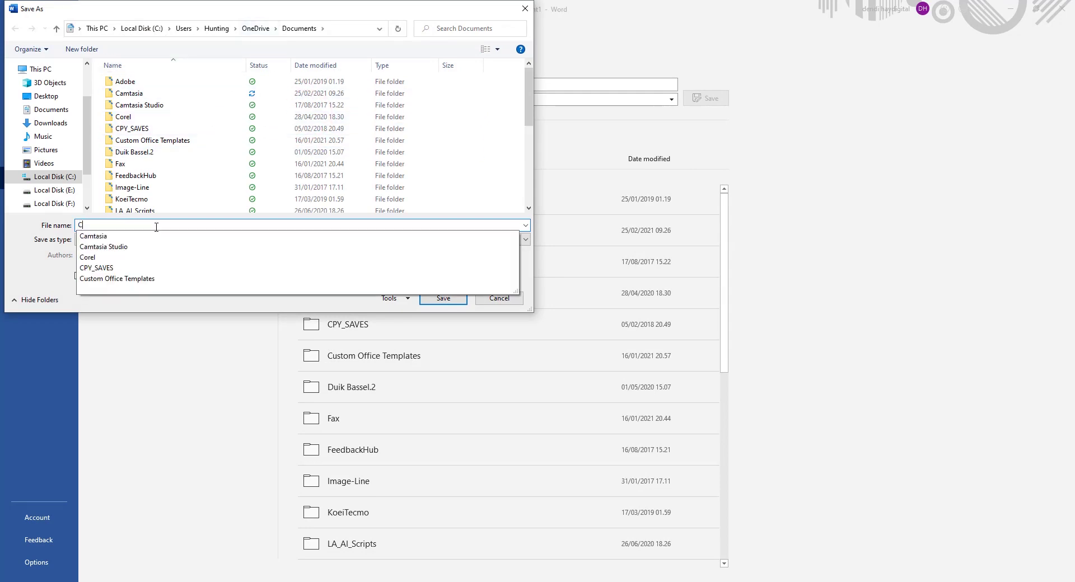
pyautogui.click(445, 297)
pyautogui.click(443, 298)
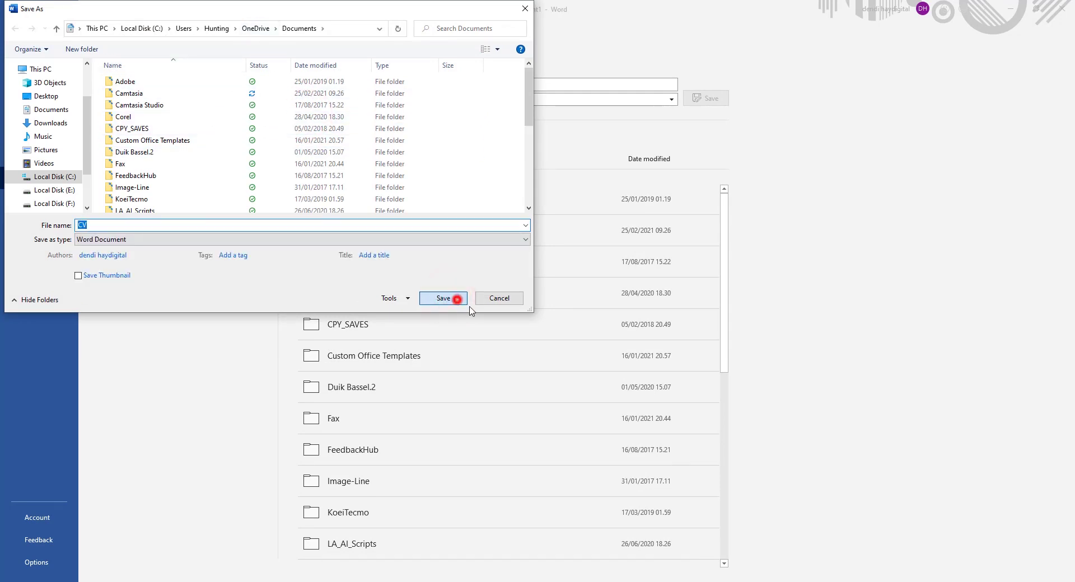
pyautogui.click(443, 298)
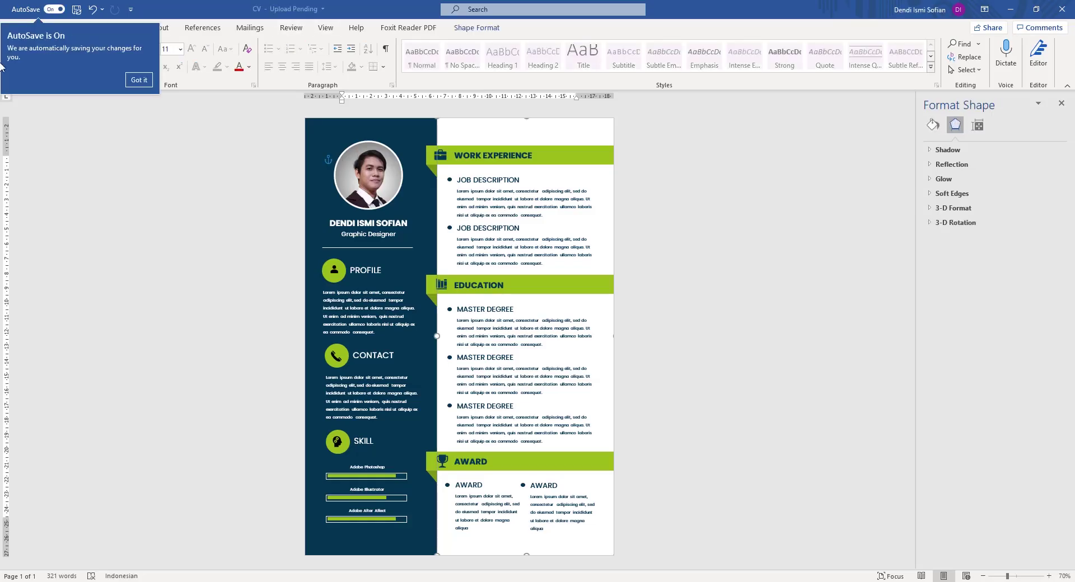
pyautogui.click(139, 79)
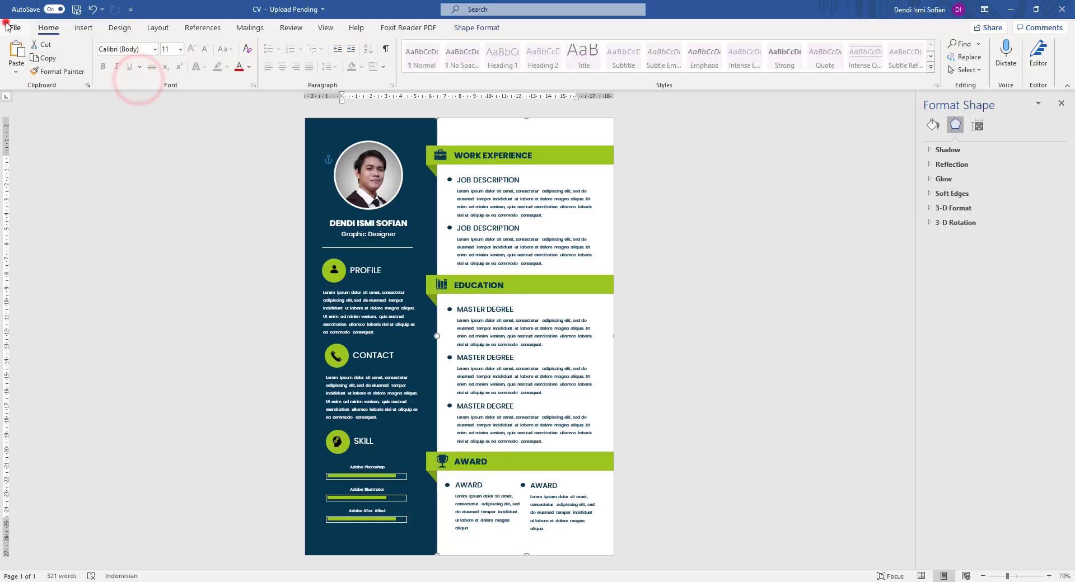
# Export the resume via Create PDF/XPS as CV.pdf and view it in Foxit Reader.
pyautogui.click(15, 27)
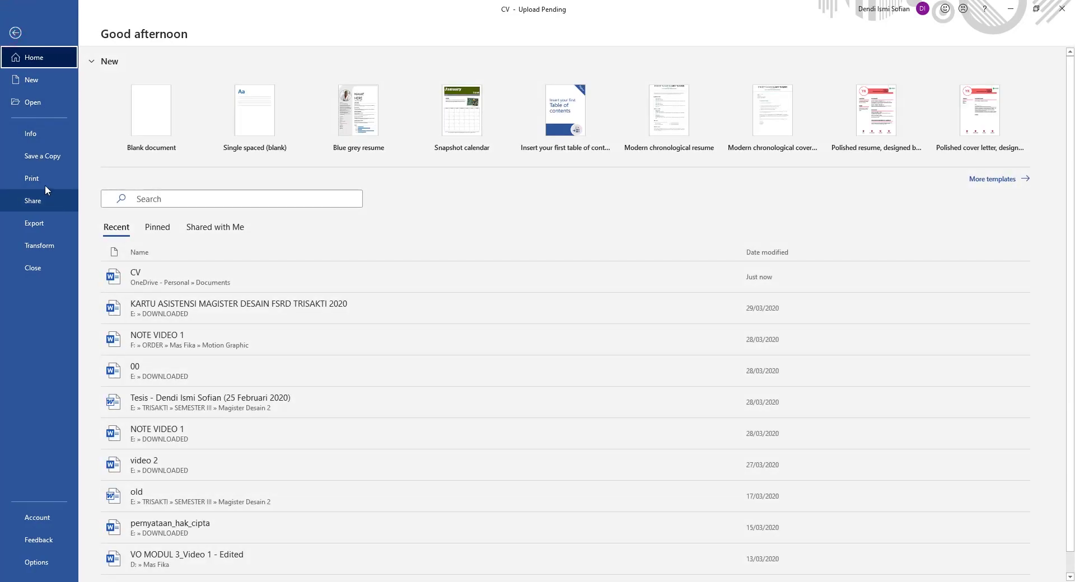
pyautogui.click(15, 33)
pyautogui.click(15, 33)
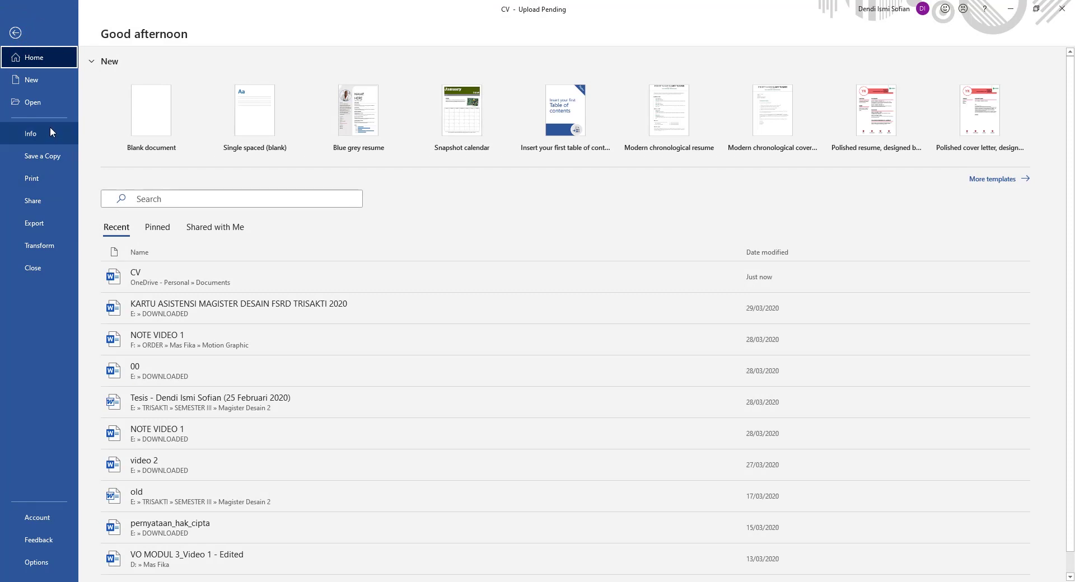
pyautogui.click(45, 232)
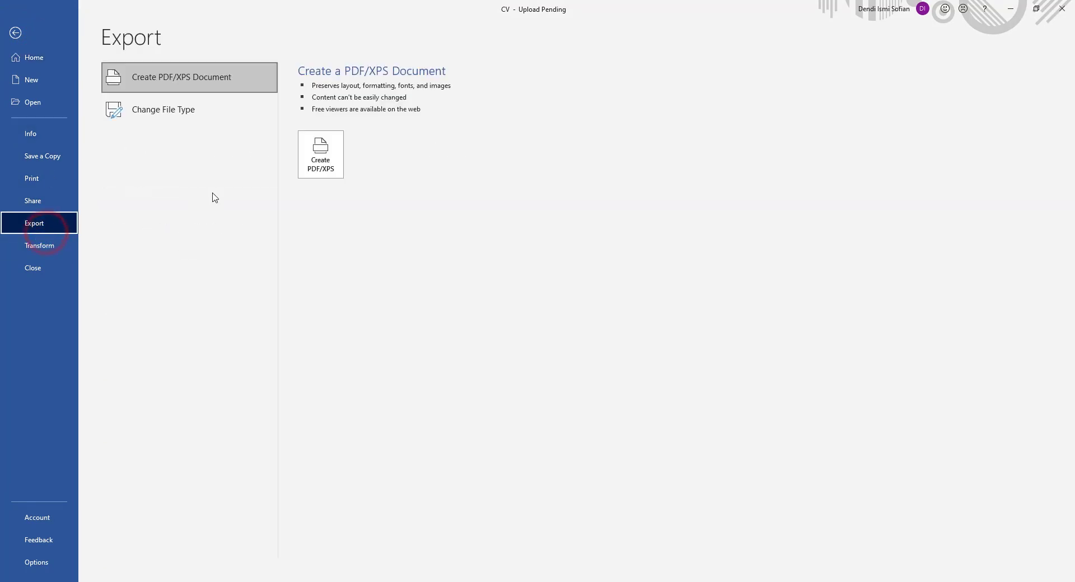
pyautogui.click(186, 76)
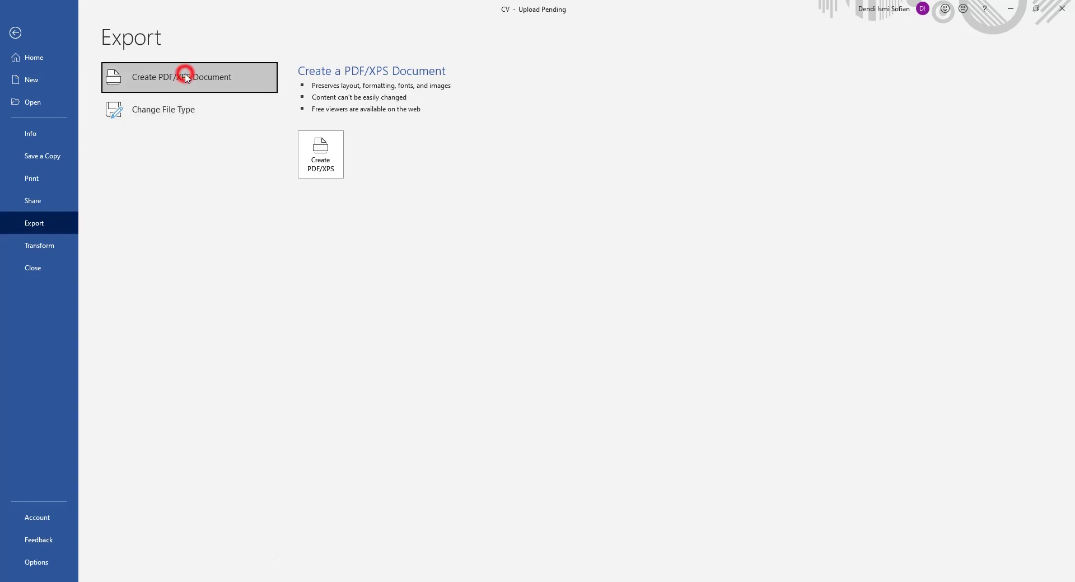
pyautogui.click(328, 161)
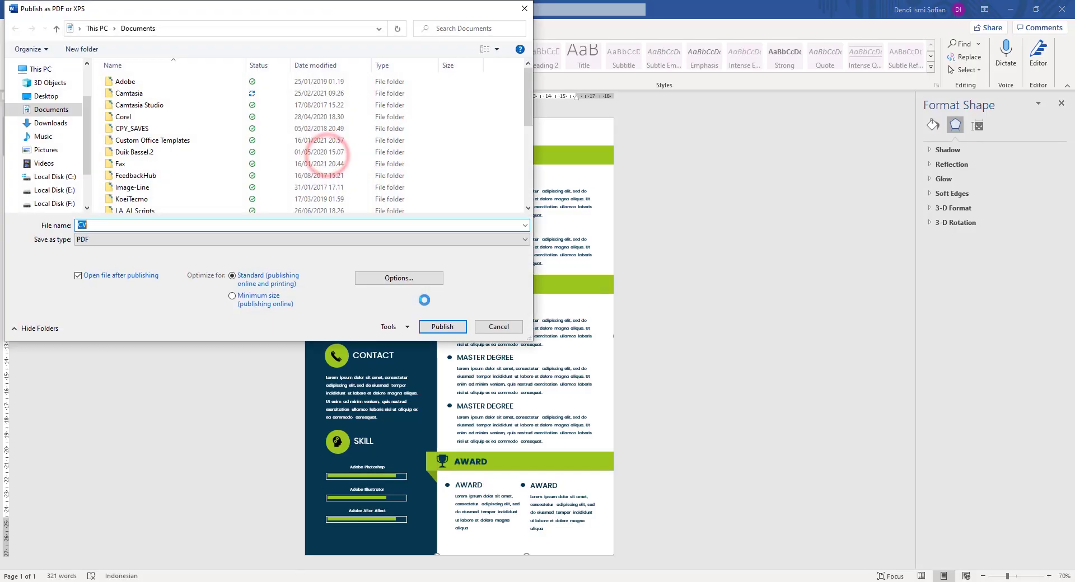
pyautogui.scroll(-6, 182, 144)
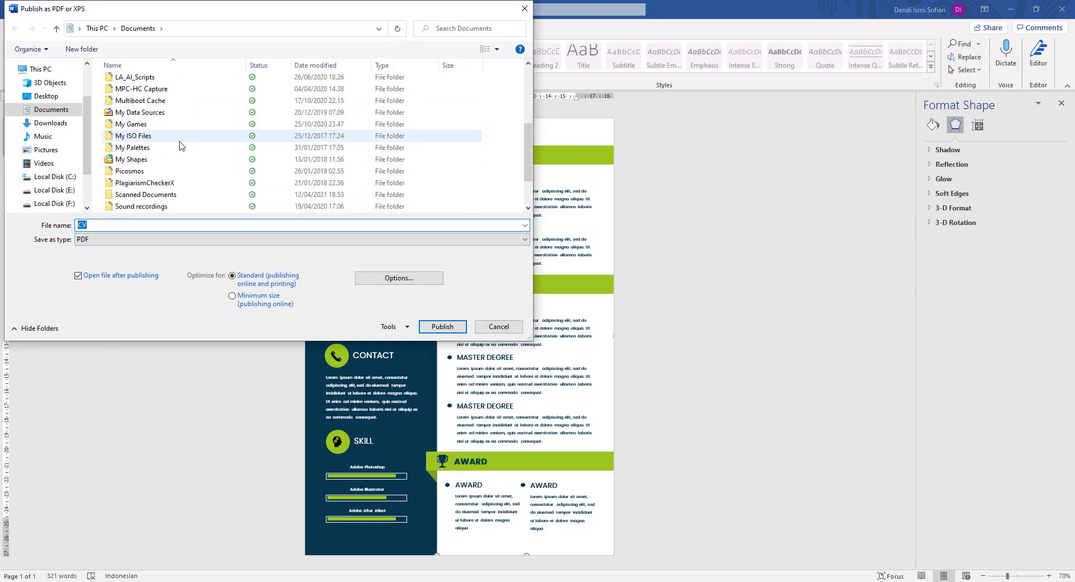
pyautogui.click(443, 327)
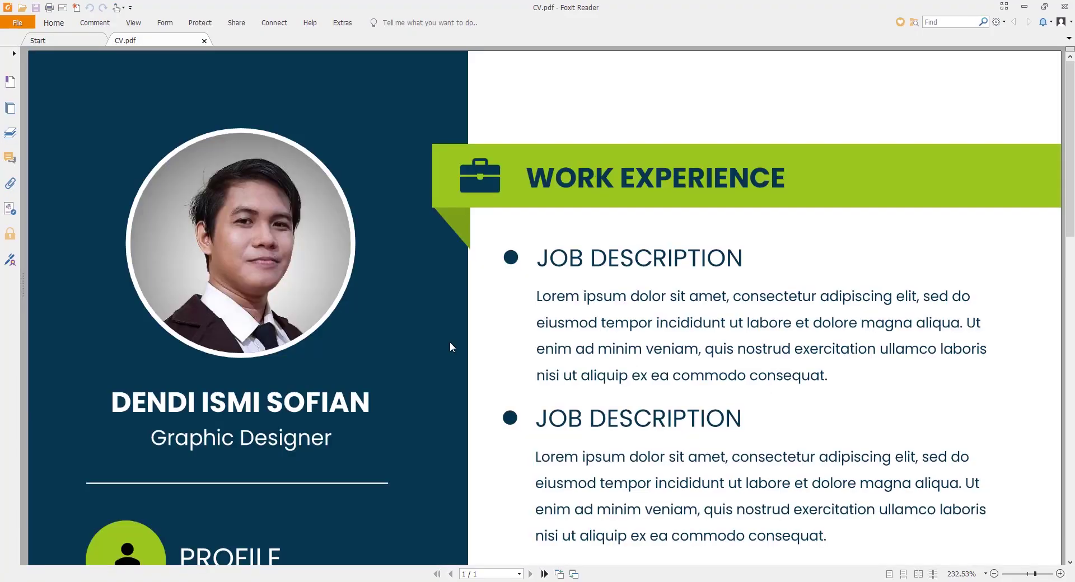
pyautogui.scroll(-2, 449, 347)
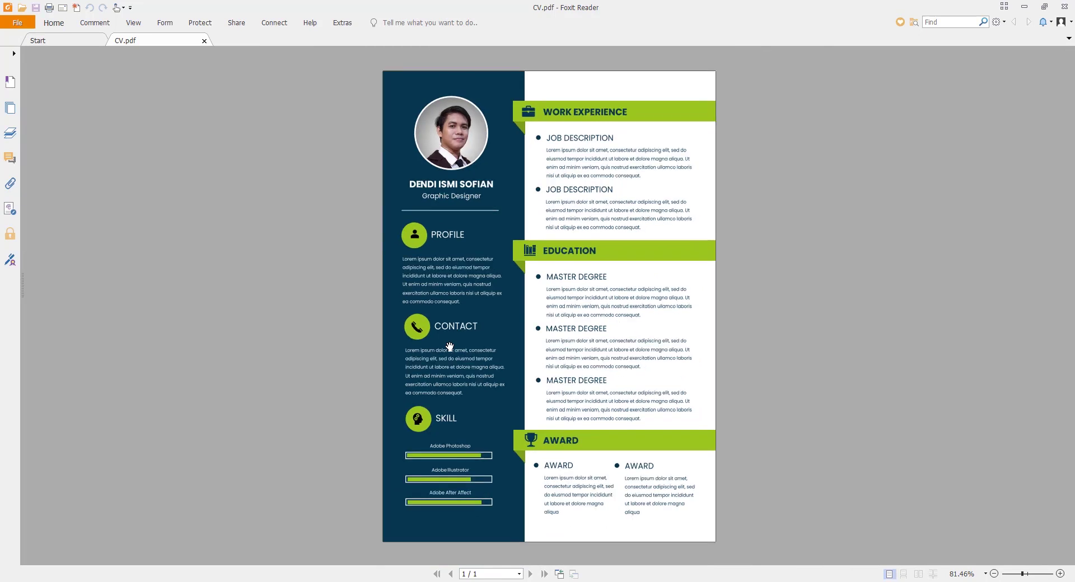
pyautogui.scroll(1, 518, 350)
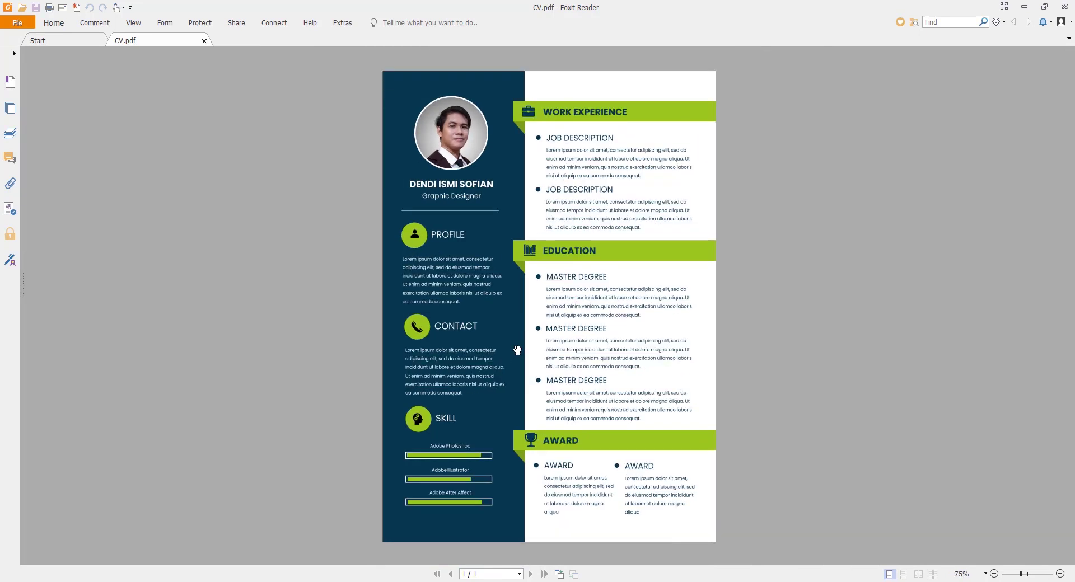